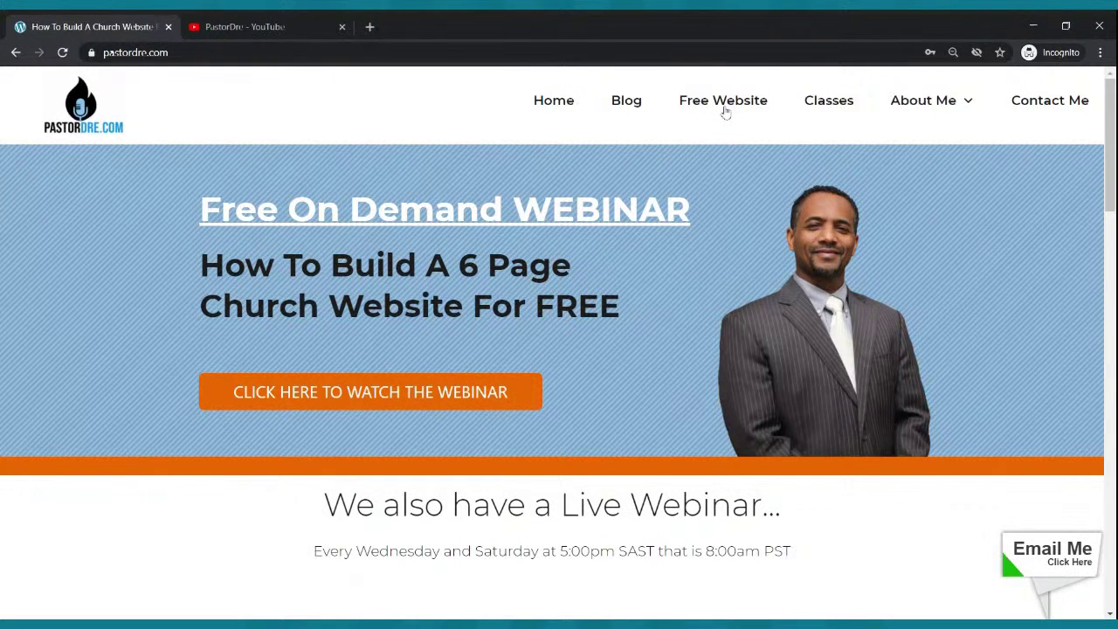
- Open pastordre.com's Free Website offer, which redirects to the SiteRubix free website page
{"action": "left_click", "coordinate": [723, 104]}
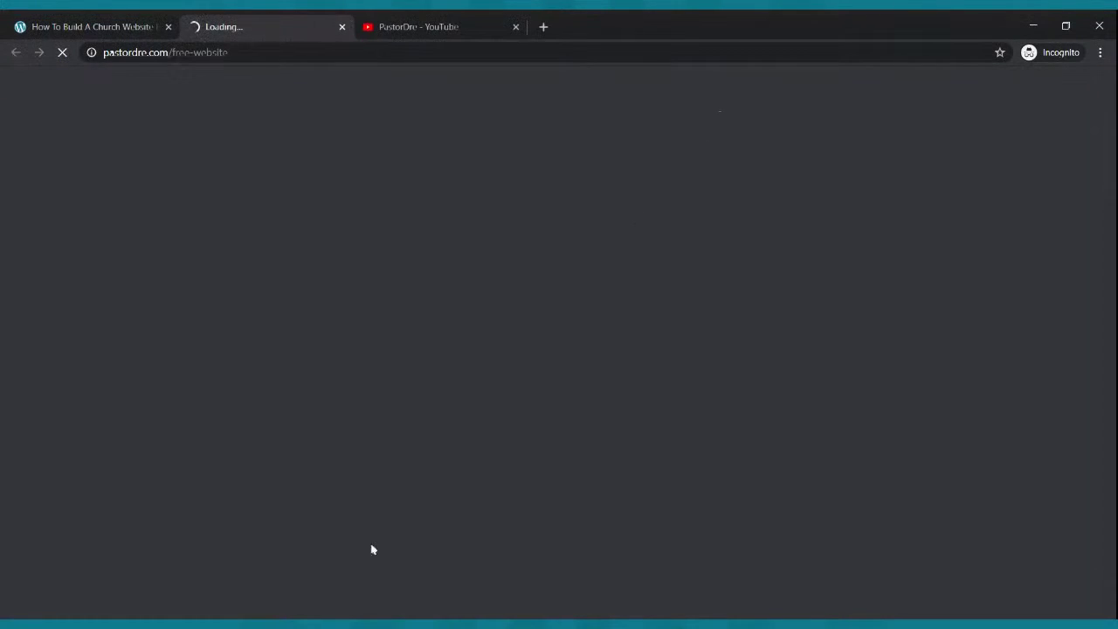
{"action": "left_click", "coordinate": [225, 623]}
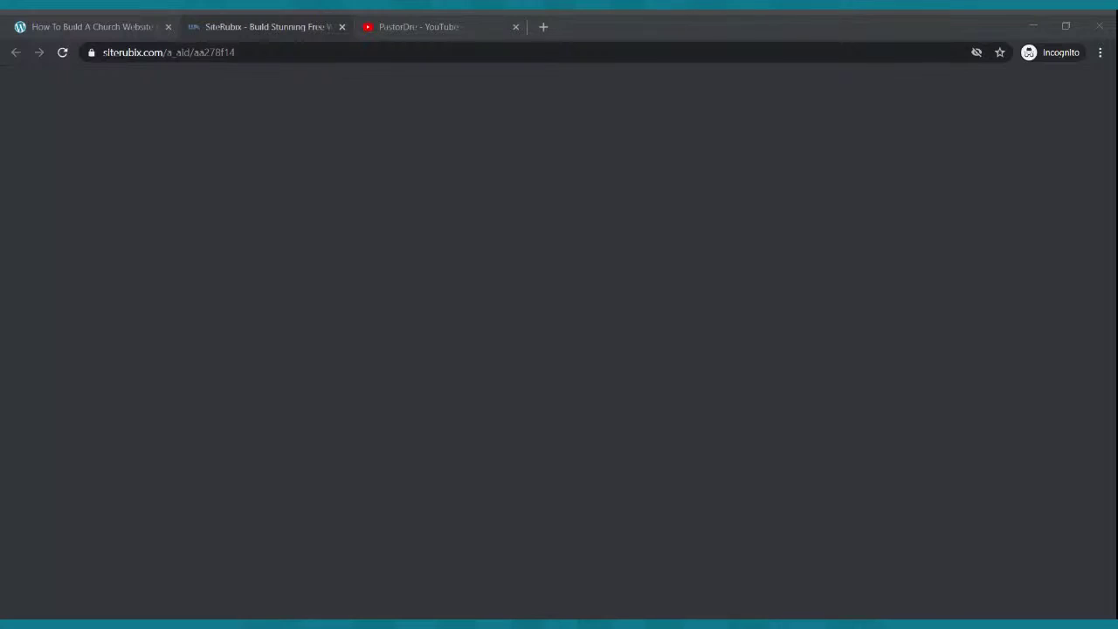
{"action": "left_click", "coordinate": [210, 587]}
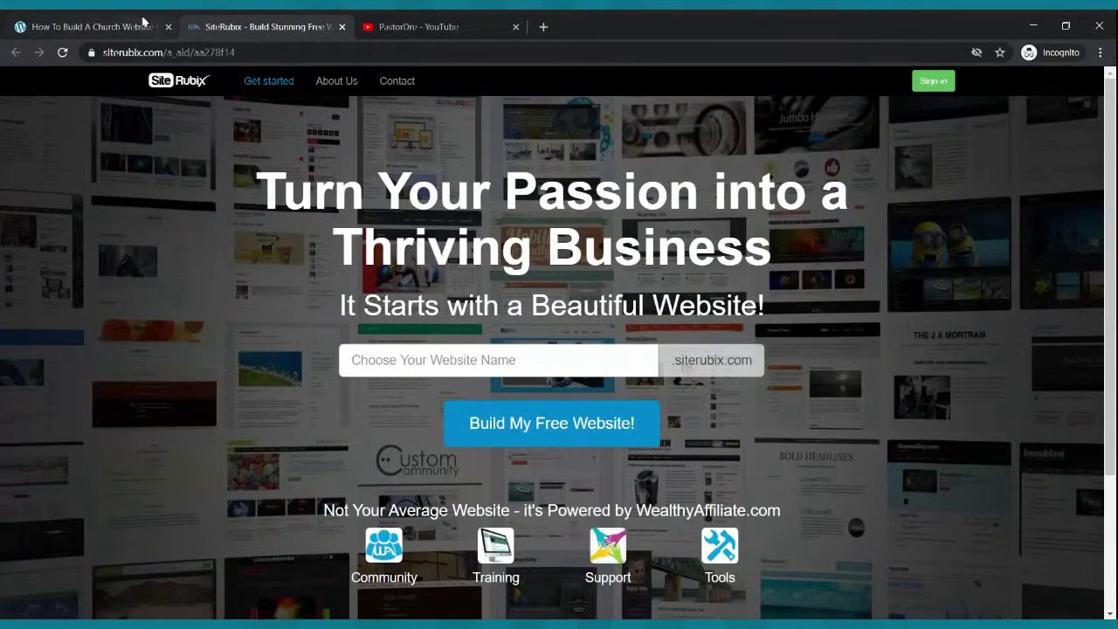
{"action": "left_click", "coordinate": [147, 24]}
{"action": "left_click", "coordinate": [223, 24]}
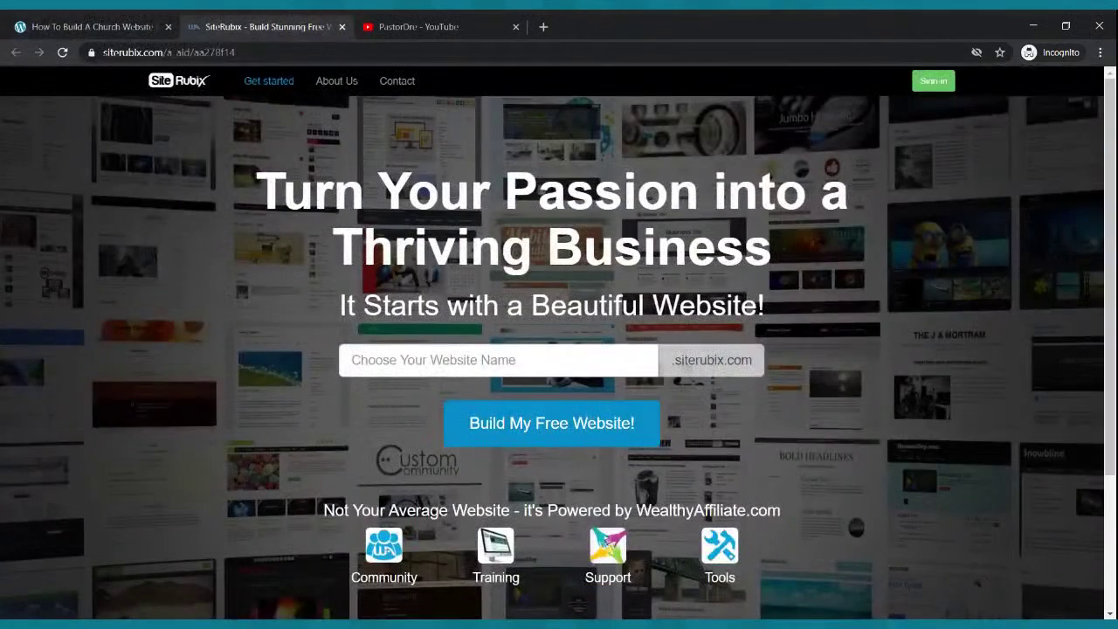
{"action": "left_click", "coordinate": [168, 623]}
{"action": "left_click", "coordinate": [472, 359]}
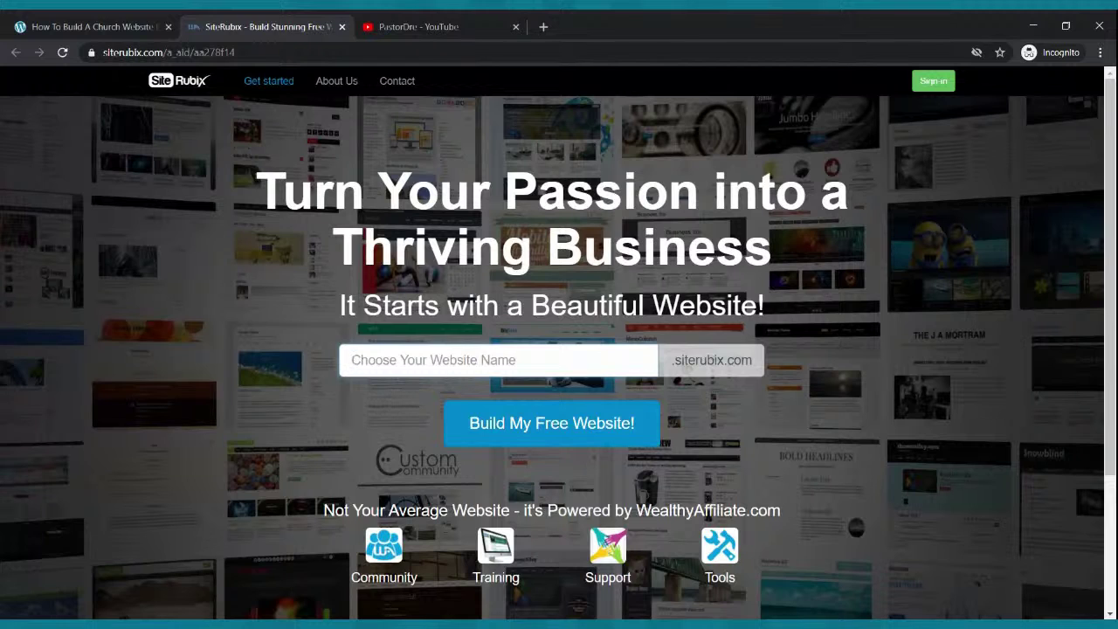
{"action": "type", "text": "my"}
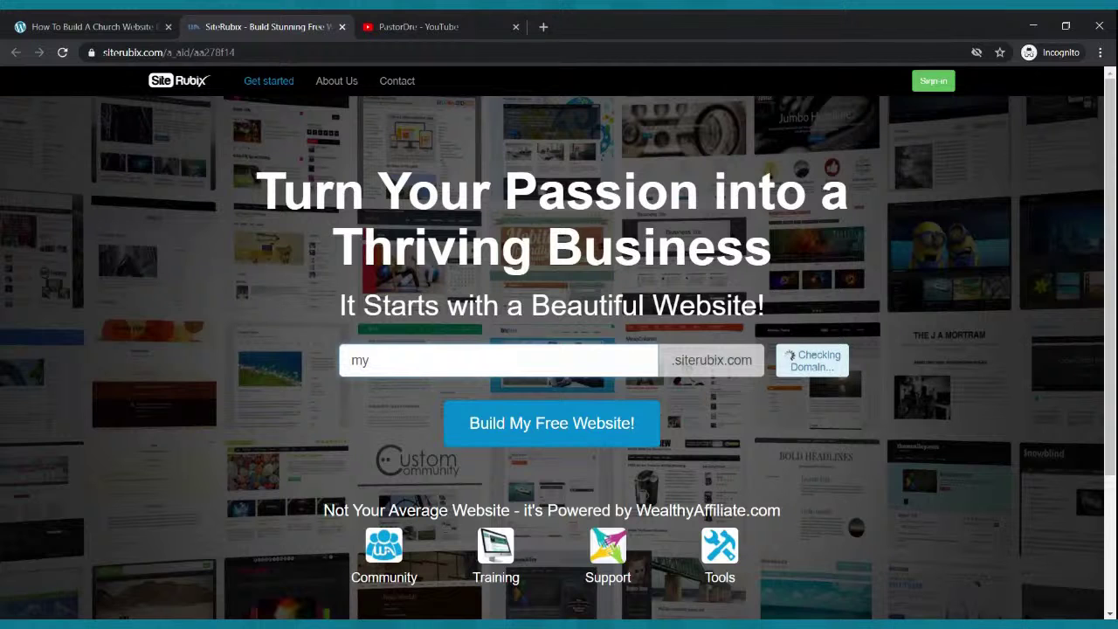
{"action": "type", "text": "webstie"}
- Correct the site name to mychurchcoolwebsite until SiteRubix confirms it as available
{"action": "key", "text": "BackSpace"}
{"action": "key", "text": "BackSpace"}
{"action": "key", "text": "BackSpace"}
{"action": "key", "text": "BackSpace"}
{"action": "key", "text": "BackSpace"}
{"action": "key", "text": "BackSpace"}
{"action": "key", "text": "BackSpace"}
{"action": "type", "text": "church"}
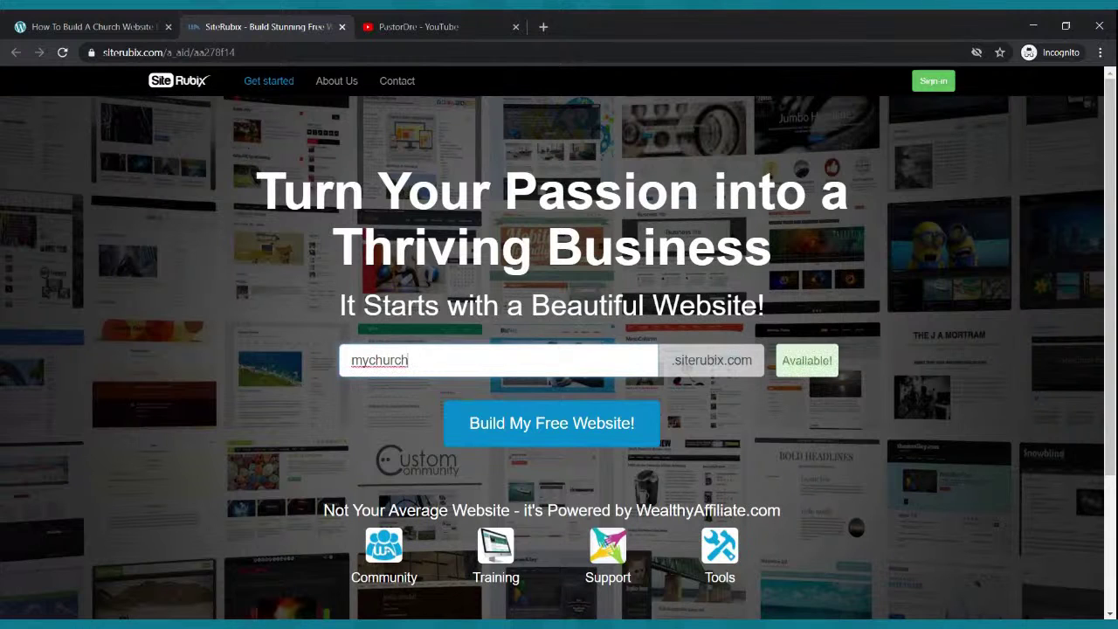
{"action": "type", "text": "coolwebsite"}
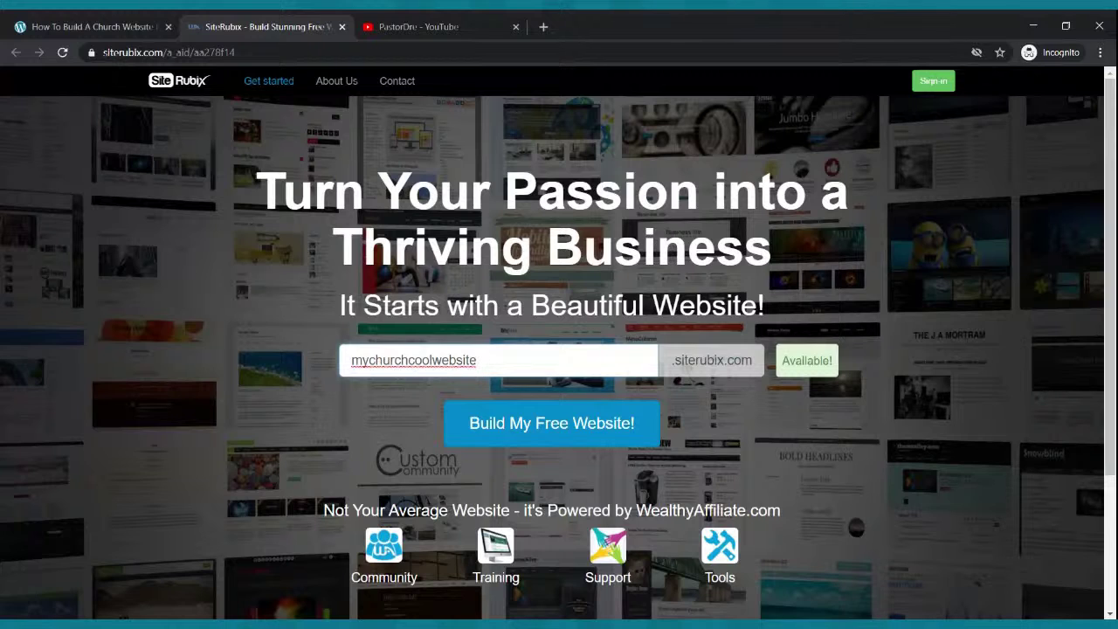
{"action": "left_click", "coordinate": [543, 27]}
- Load the example site mycoolchurch.siterubix.com in a new incognito tab
{"action": "type", "text": "mychurchwebsite.siterubix.com"}
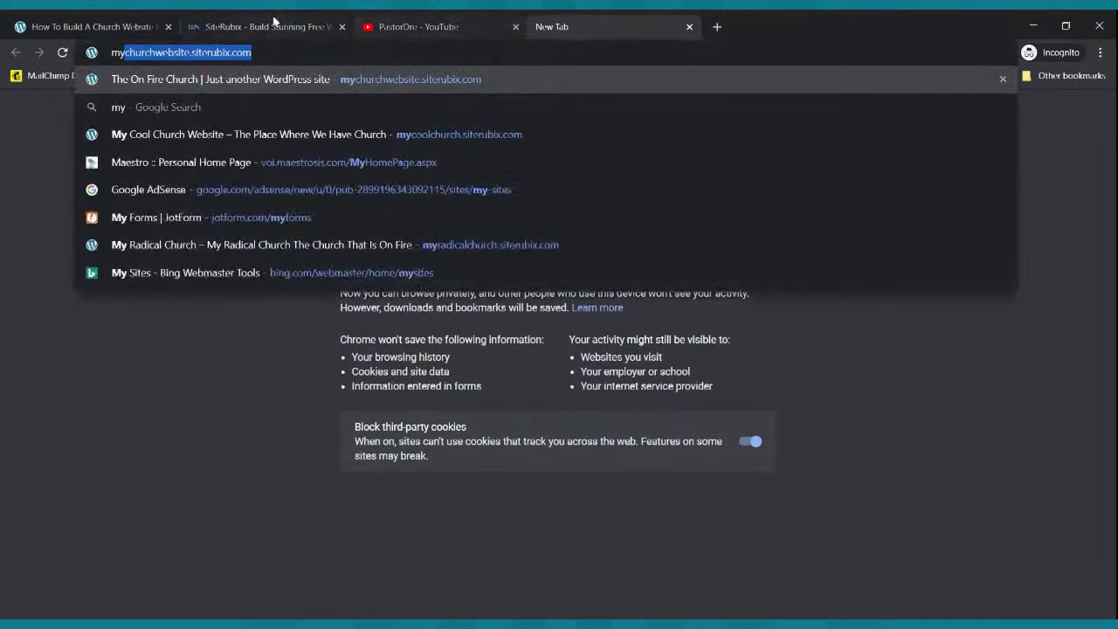
{"action": "key", "text": "shift+Return"}
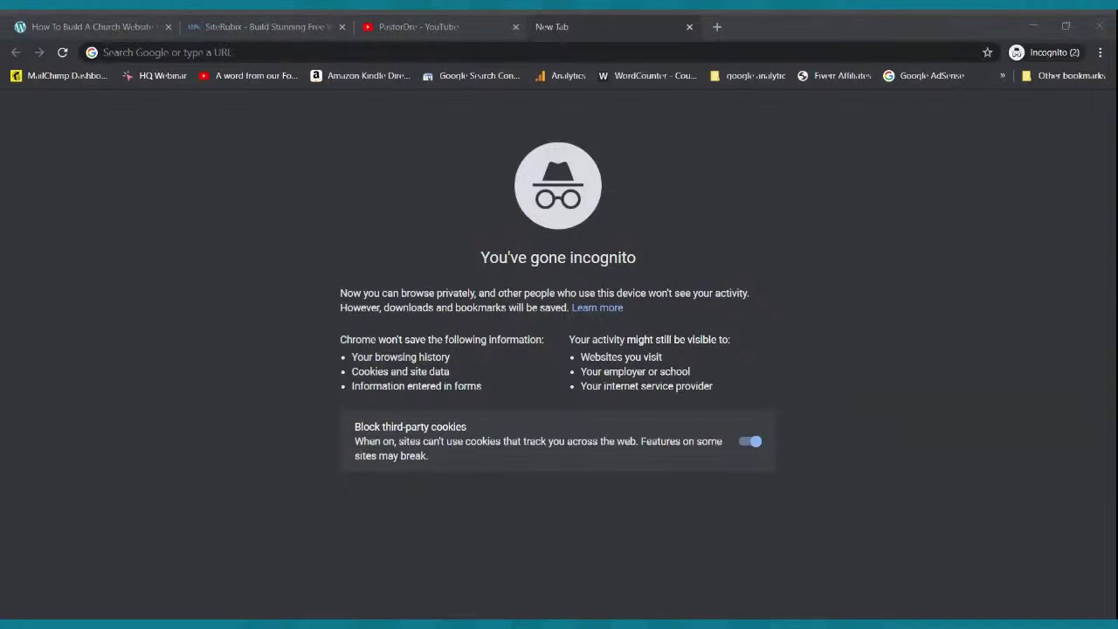
{"action": "left_click", "coordinate": [1098, 26]}
{"action": "left_click", "coordinate": [619, 54]}
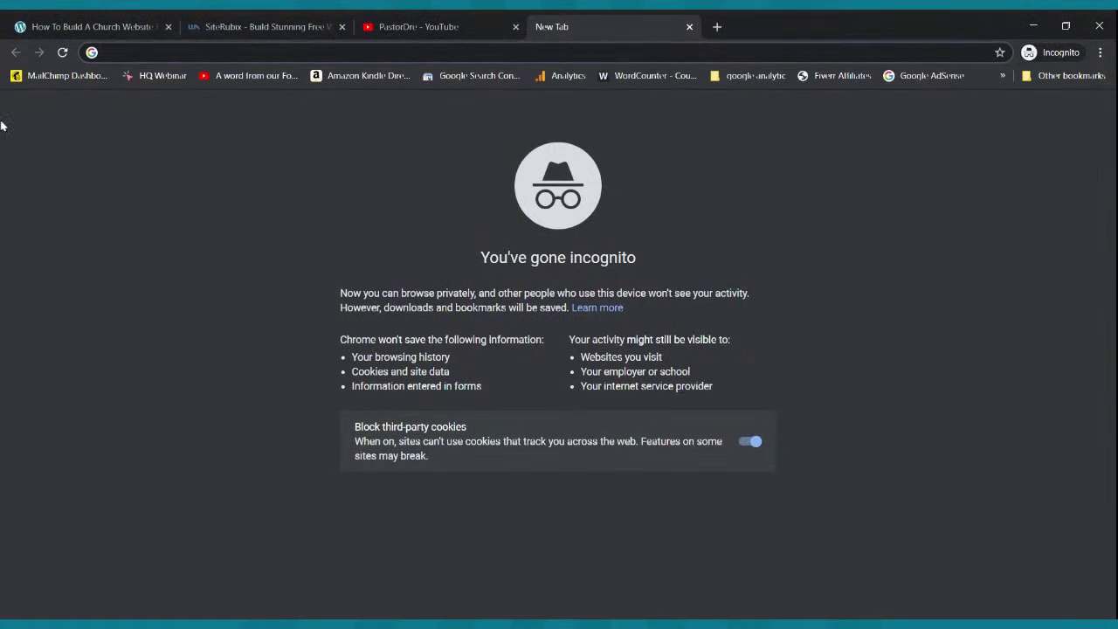
{"action": "type", "text": "mycoolchurch.siterubix.com"}
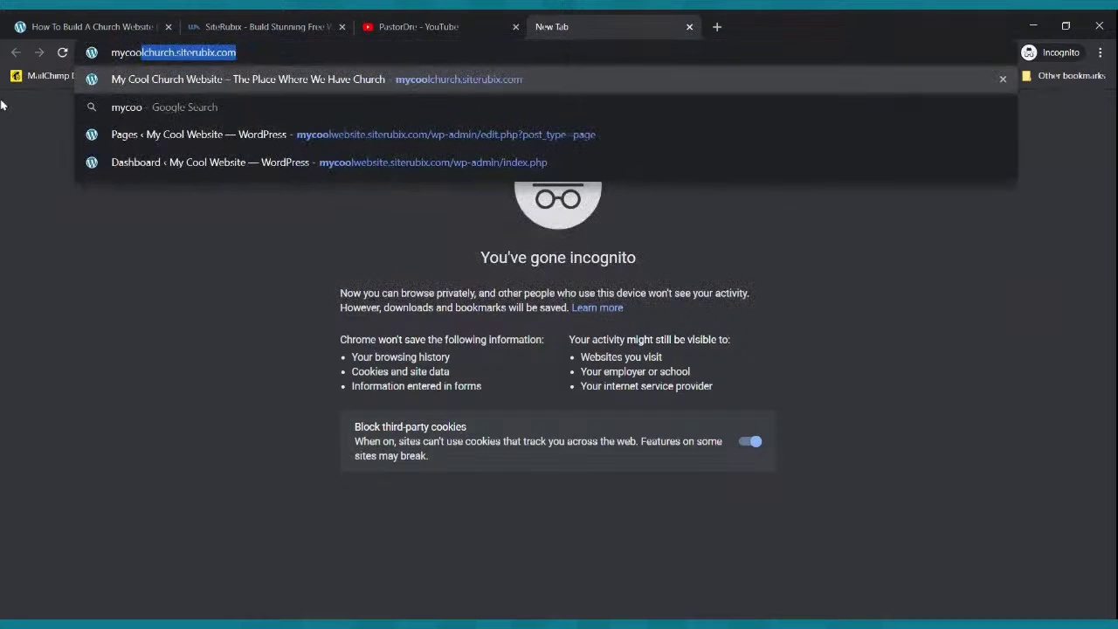
{"action": "key", "text": "Right"}
{"action": "key", "text": "Return"}
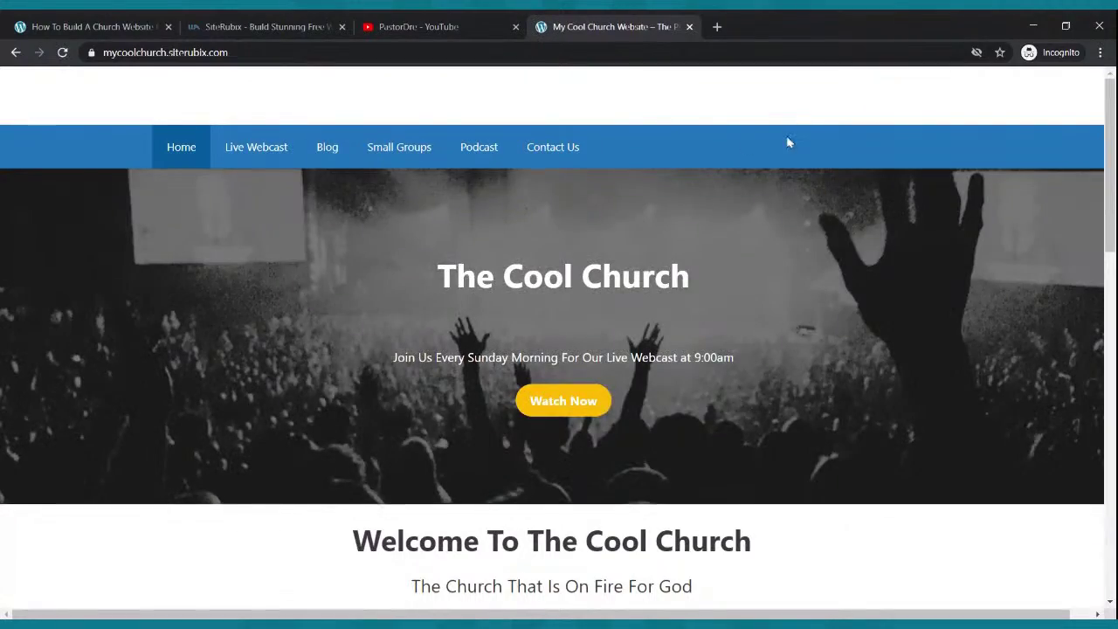
- Scroll through The Cool Church example home page, then return to the SiteRubix tab
{"action": "scroll", "coordinate": [788, 147], "scroll_direction": "down", "scroll_amount": 5}
{"action": "scroll", "coordinate": [786, 147], "scroll_direction": "down", "scroll_amount": 3}
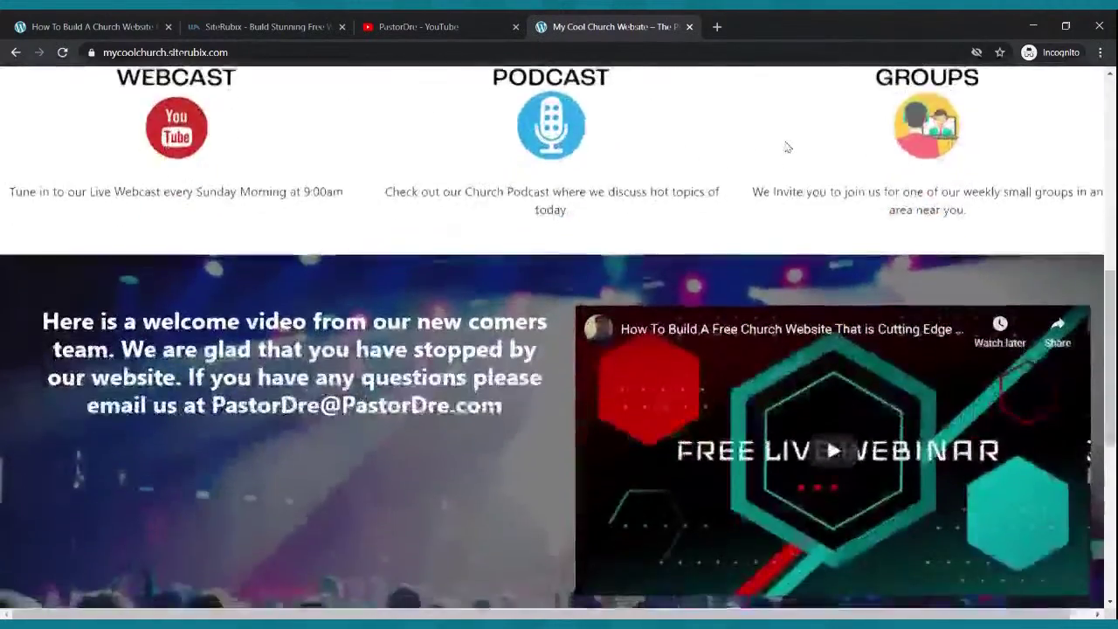
{"action": "scroll", "coordinate": [786, 147], "scroll_direction": "up", "scroll_amount": 3}
{"action": "scroll", "coordinate": [784, 146], "scroll_direction": "up", "scroll_amount": 5}
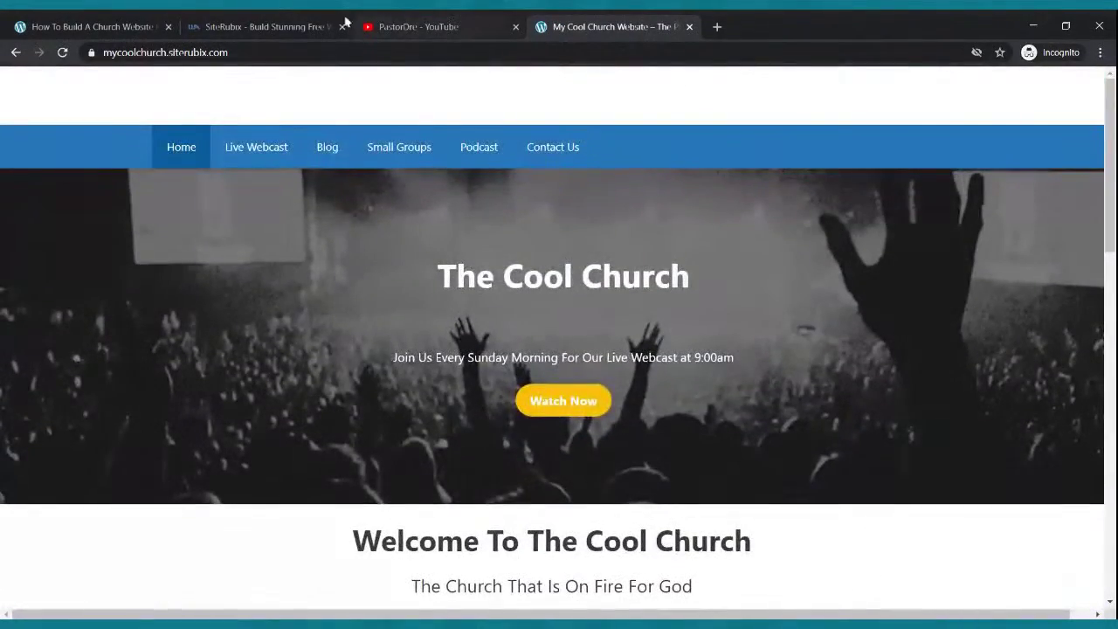
{"action": "left_click", "coordinate": [297, 26]}
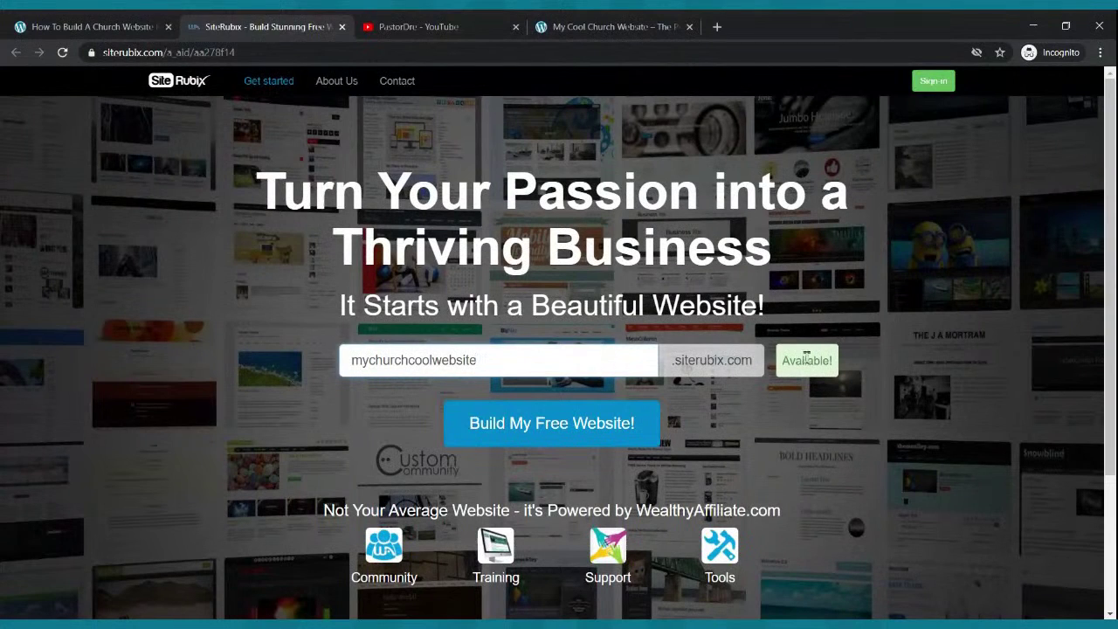
- Start building the free site and step through the Email, Name, Username and Password sign-up fields
{"action": "left_click", "coordinate": [543, 424]}
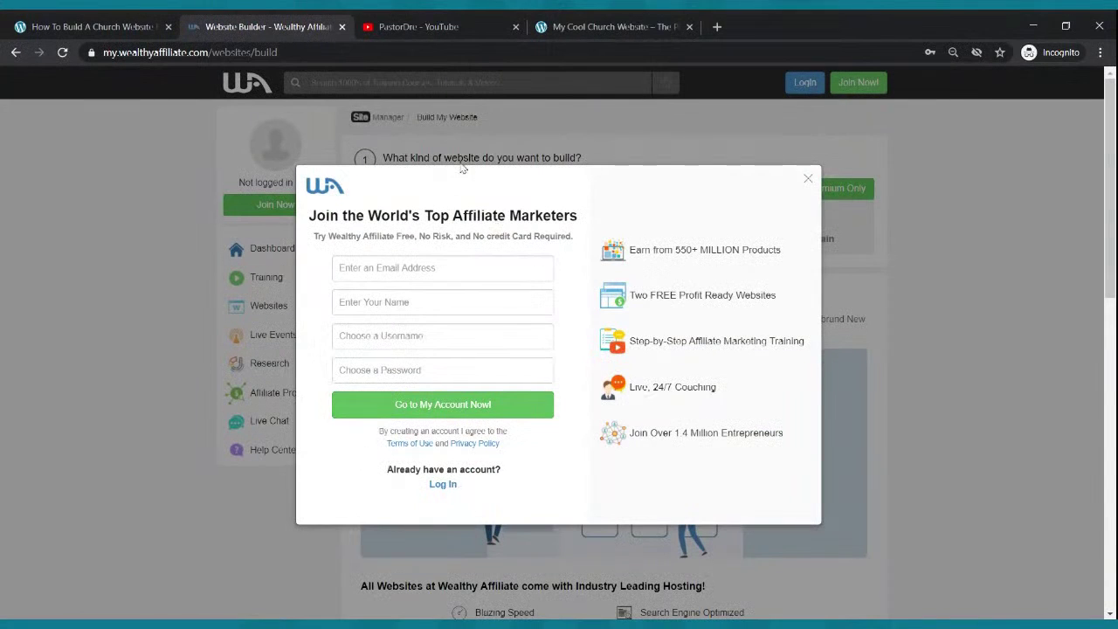
{"action": "left_click", "coordinate": [401, 272]}
{"action": "left_click", "coordinate": [410, 304]}
{"action": "left_click", "coordinate": [408, 340]}
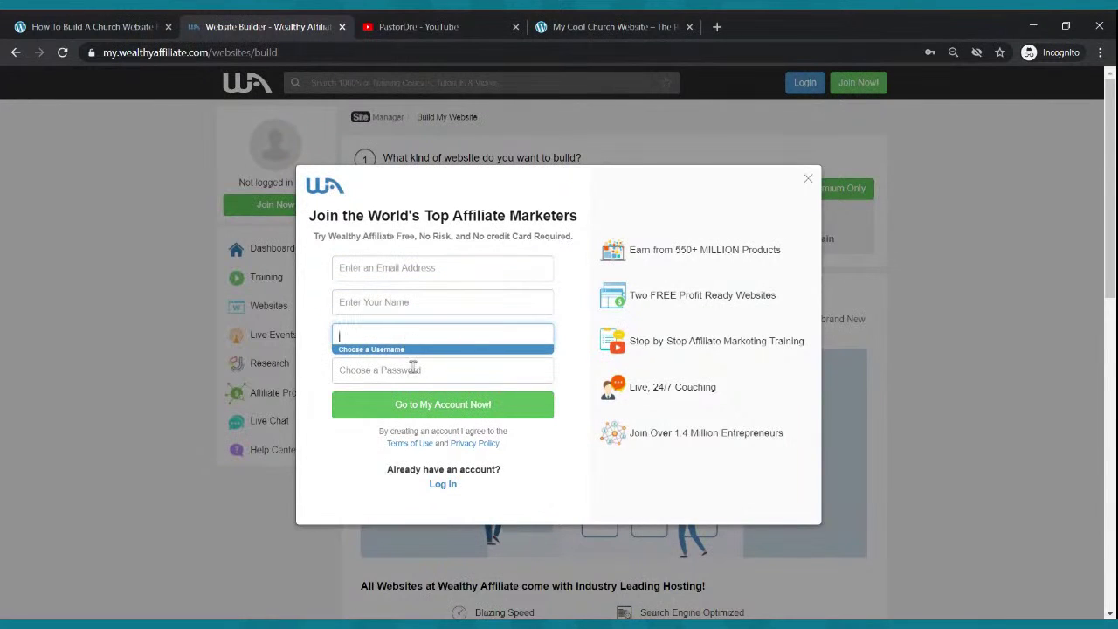
{"action": "left_click", "coordinate": [412, 366]}
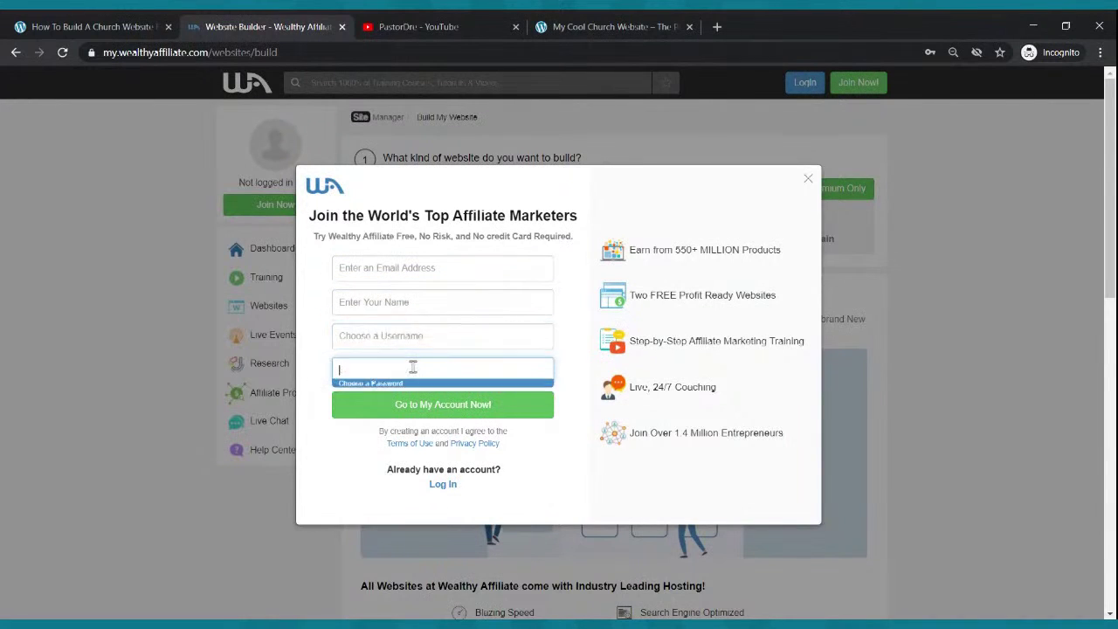
{"action": "left_click", "coordinate": [445, 278]}
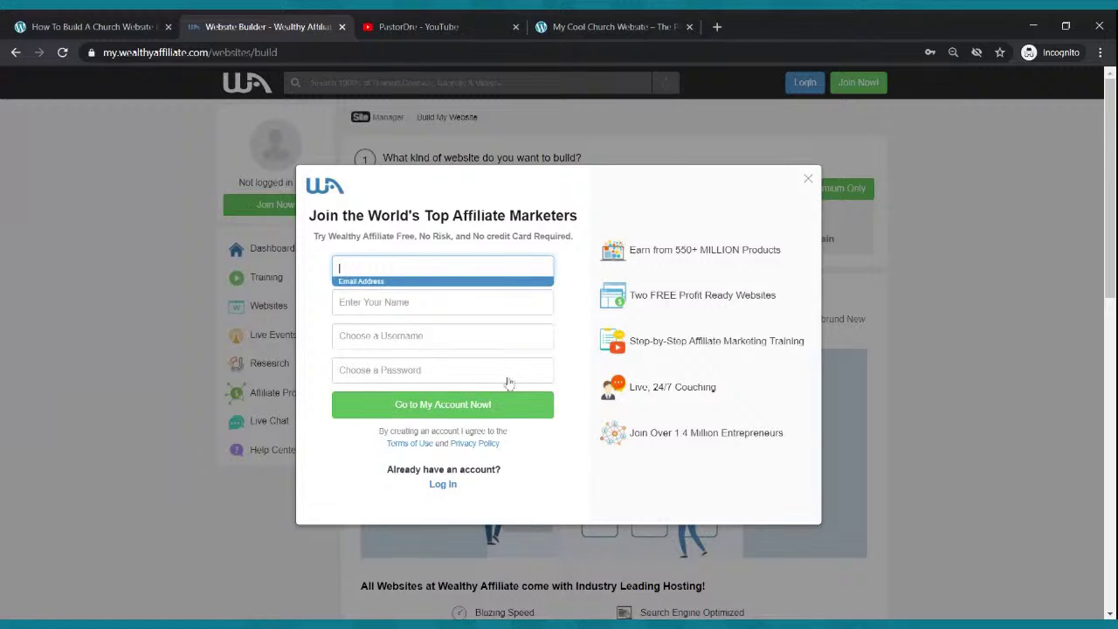
- Step through the Name, Username and Password fields of the join form
{"action": "left_click", "coordinate": [440, 298]}
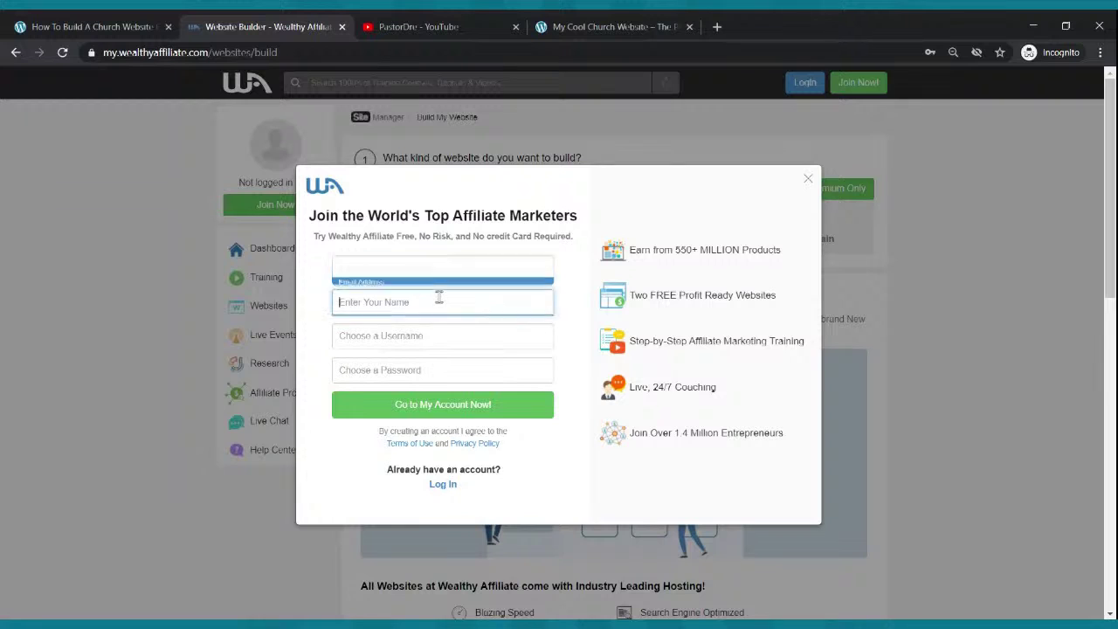
{"action": "left_click", "coordinate": [430, 333]}
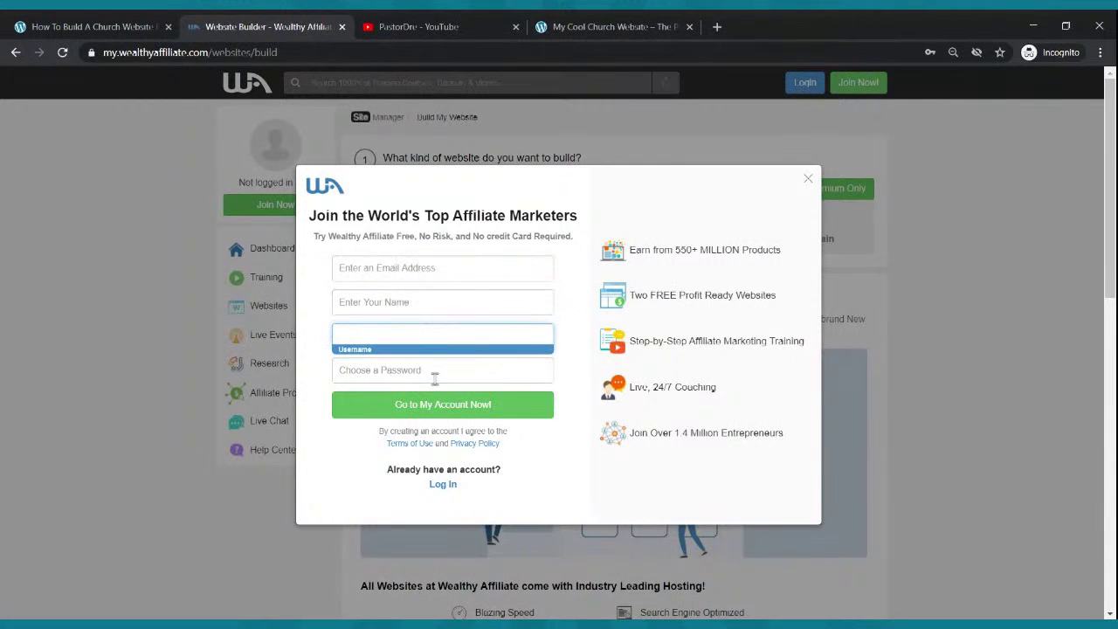
{"action": "left_click", "coordinate": [435, 374]}
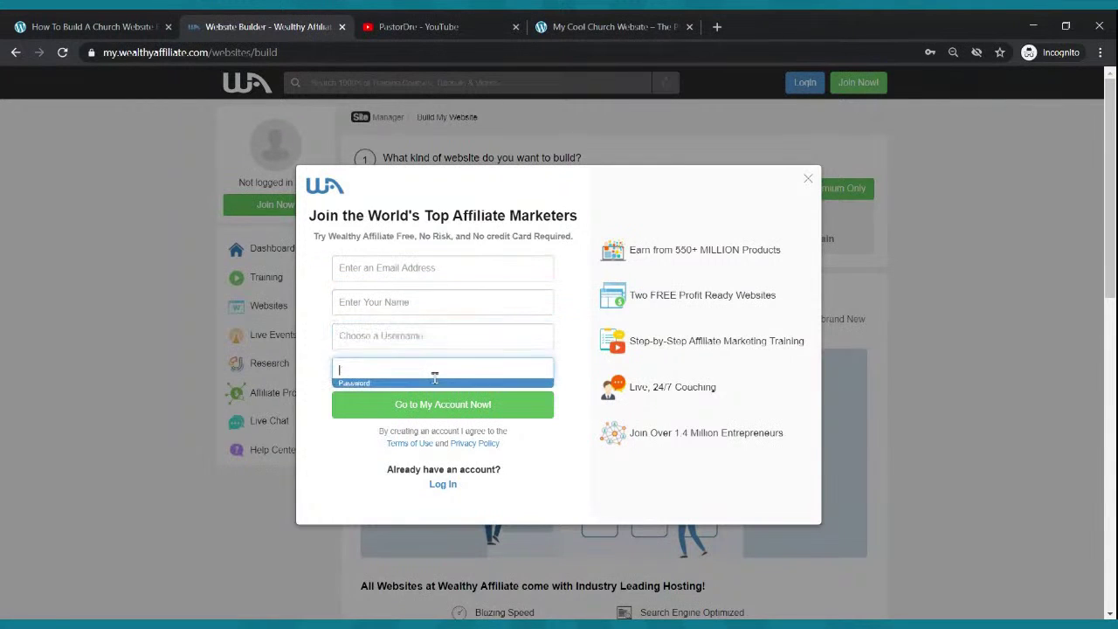
{"action": "left_click", "coordinate": [683, 496]}
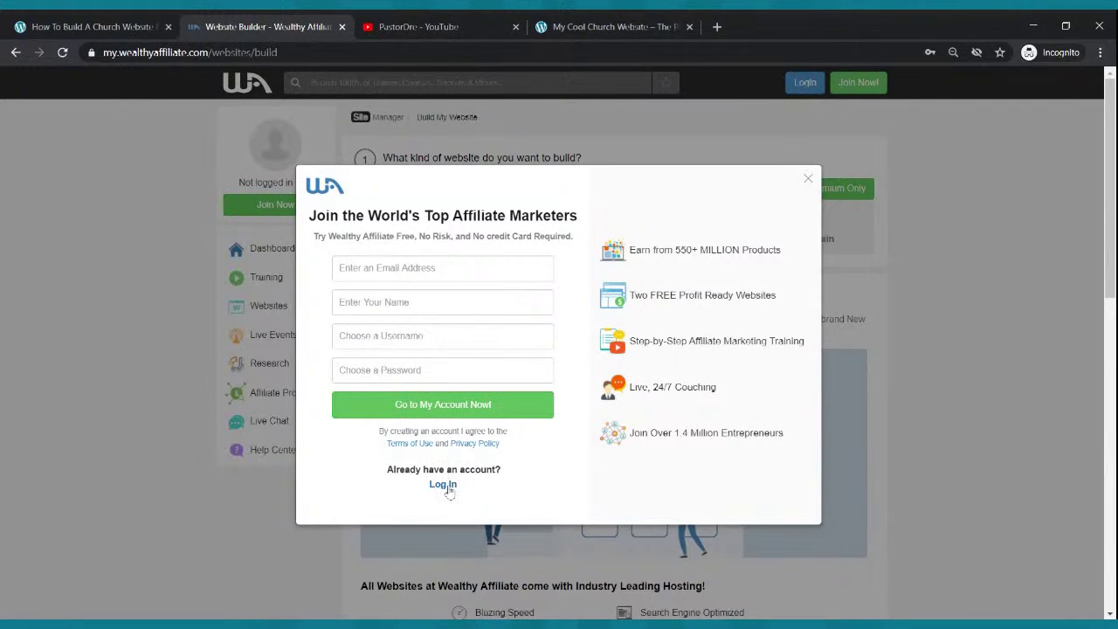
- Log in to the existing Wealthy Affiliate account with saved credentials and choose Free Domain
{"action": "left_click", "coordinate": [445, 485]}
{"action": "left_click", "coordinate": [471, 264]}
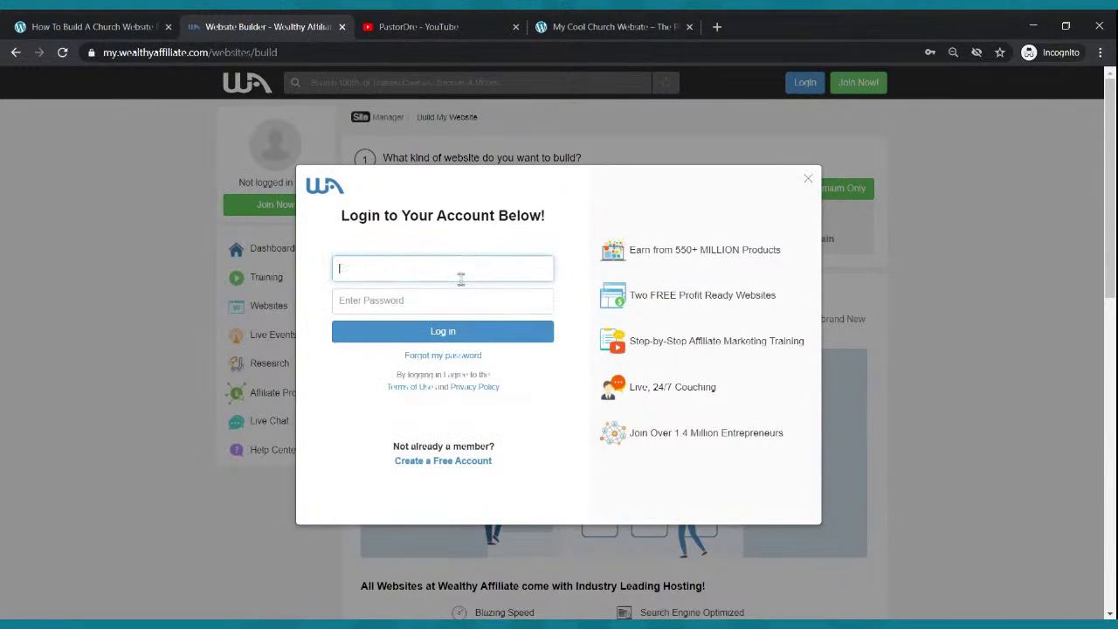
{"action": "left_click", "coordinate": [454, 297]}
{"action": "left_click", "coordinate": [452, 337]}
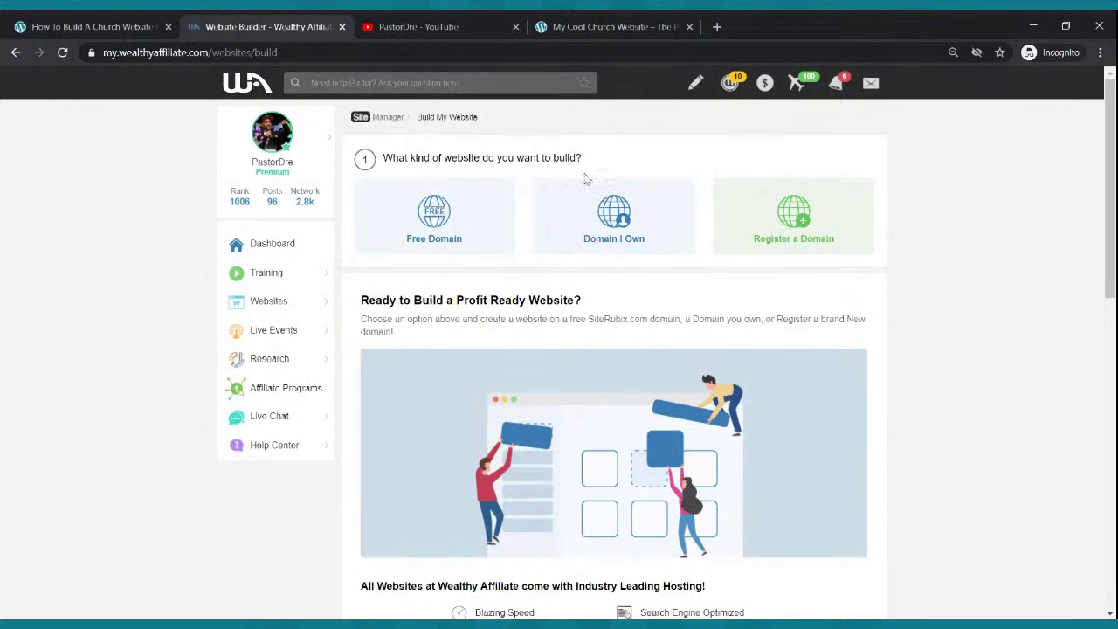
{"action": "left_click", "coordinate": [429, 222]}
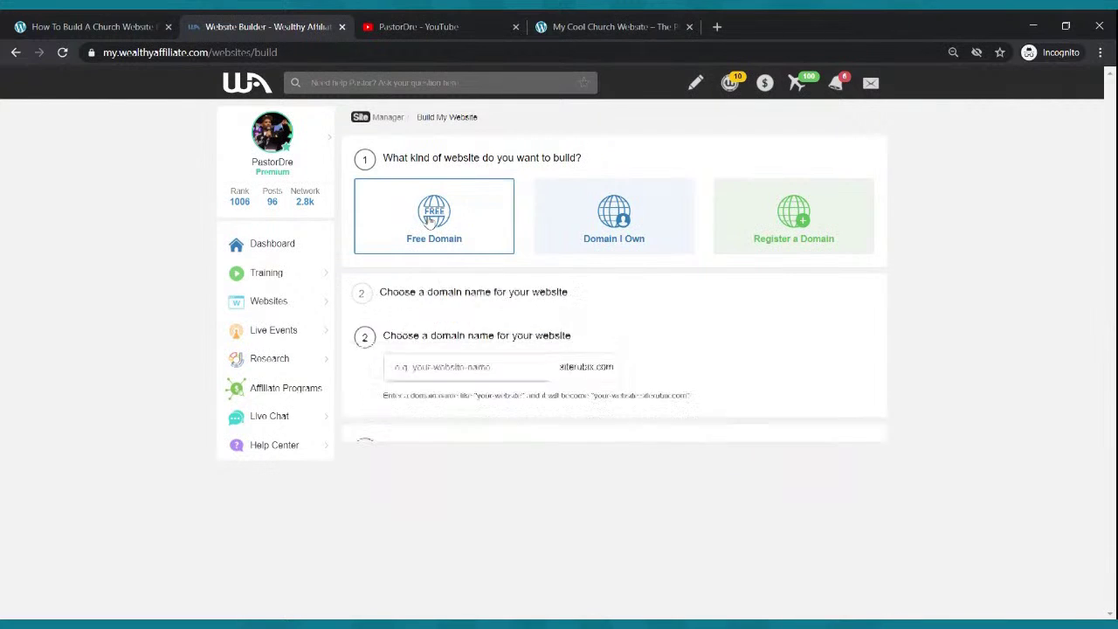
- Enter subdomain mycoolchurchwebsite and title 'My Cool Church Website'
{"action": "left_click", "coordinate": [481, 321]}
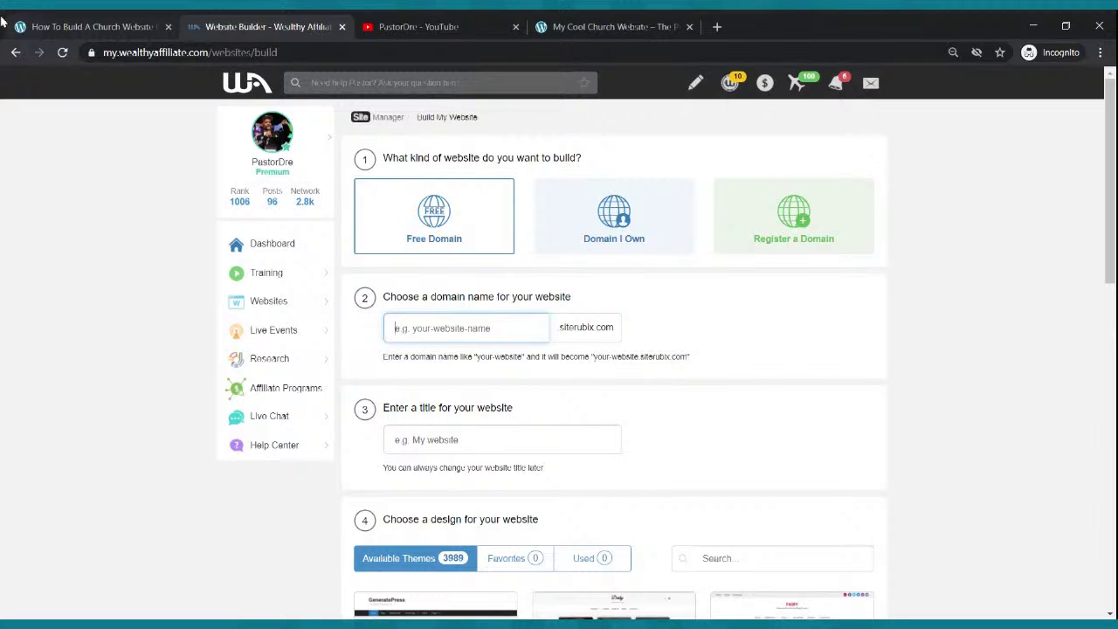
{"action": "type", "text": "mycoolchurch "}
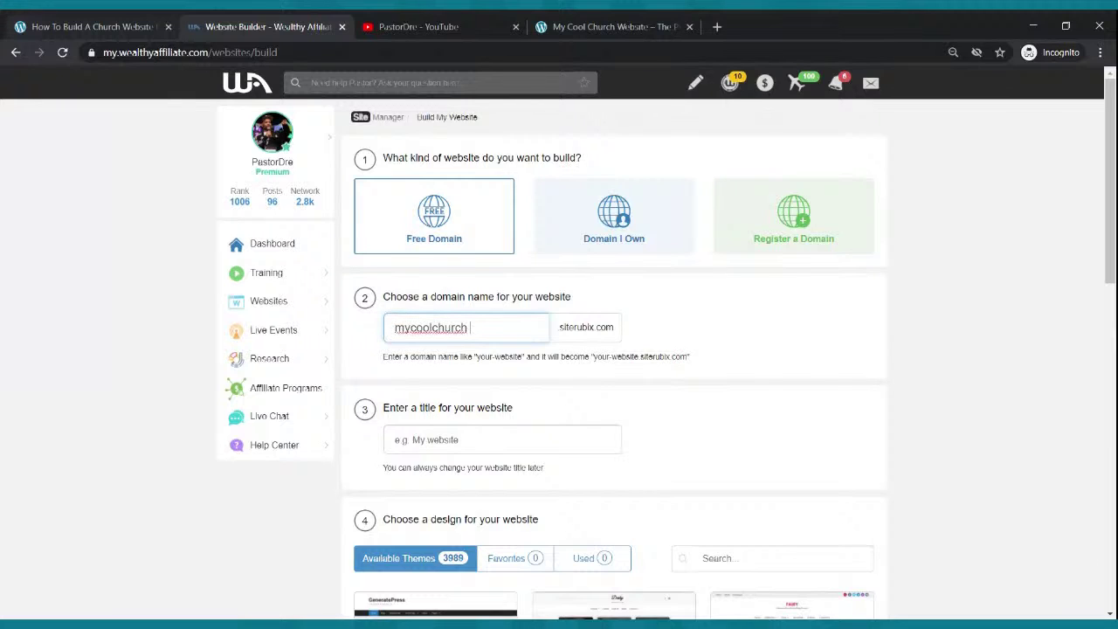
{"action": "type", "text": "woebsite"}
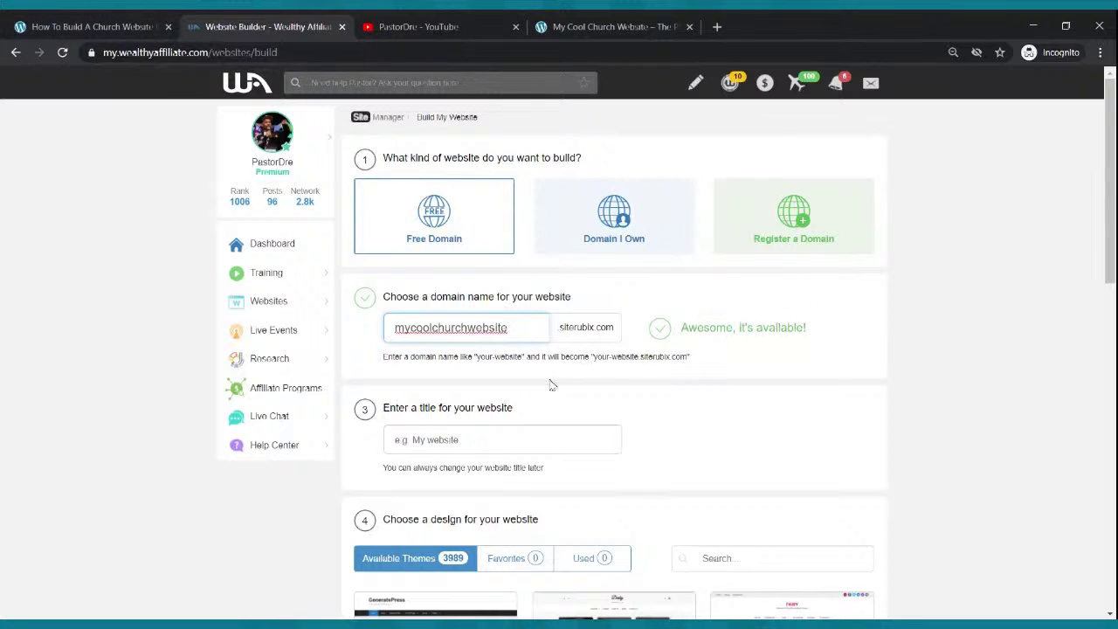
{"action": "left_click", "coordinate": [490, 442]}
{"action": "type", "text": "My "}
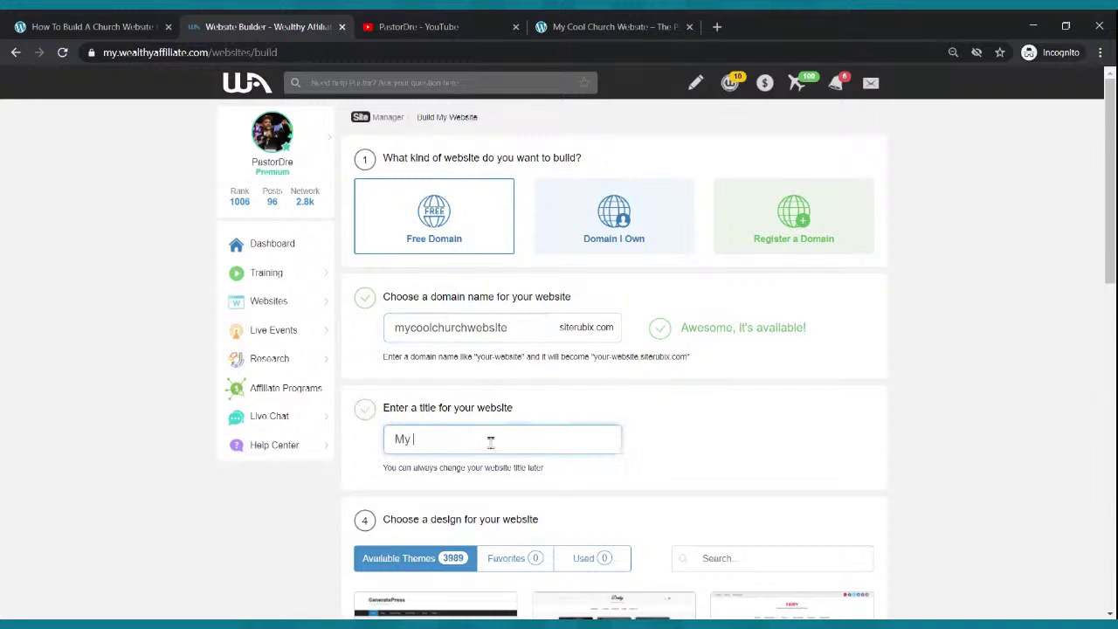
{"action": "type", "text": "Cool Church Website"}
- Choose the GeneratePress theme and start building the website
{"action": "scroll", "coordinate": [484, 280], "scroll_direction": "down", "scroll_amount": 2}
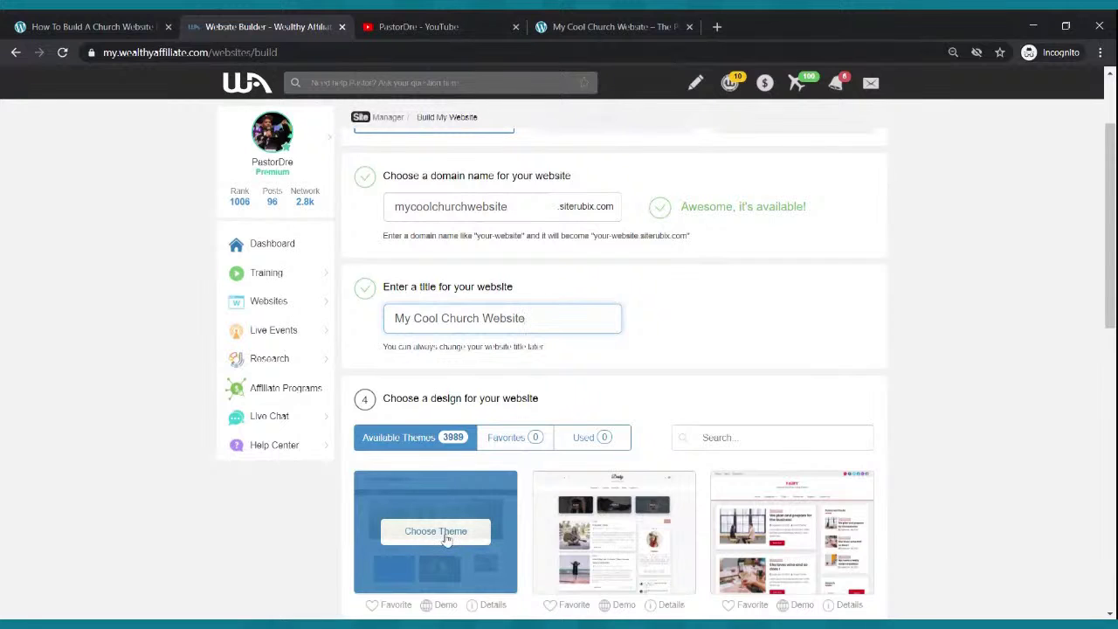
{"action": "left_click", "coordinate": [436, 532]}
{"action": "left_click", "coordinate": [703, 558]}
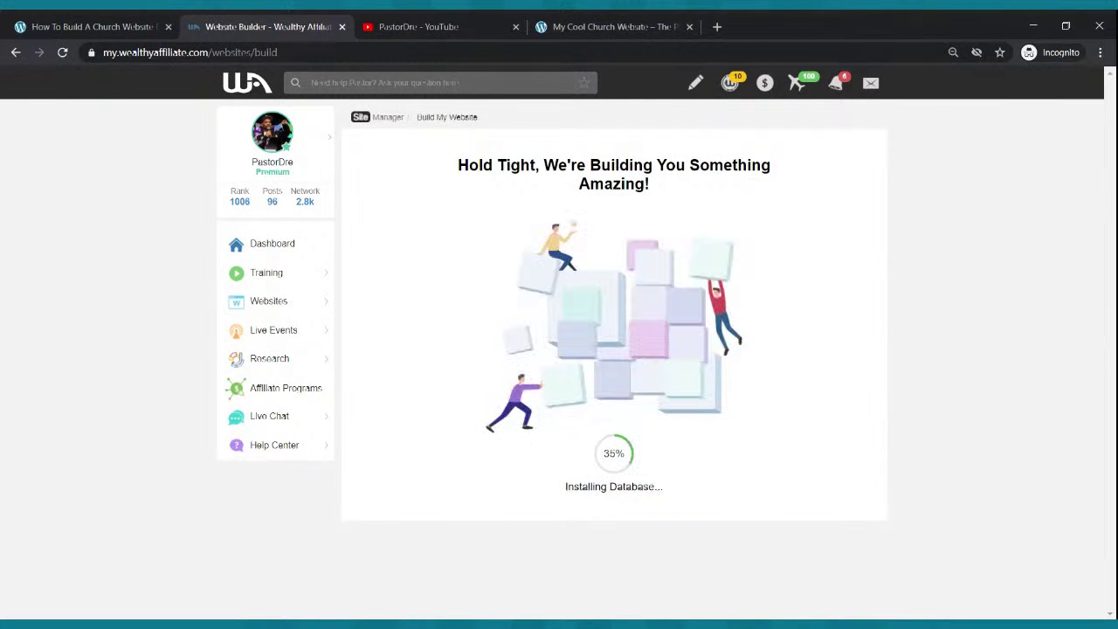
- Wait for the installation to finish, then log in to the new site's WordPress admin
{"action": "left_click", "coordinate": [110, 19]}
{"action": "left_click", "coordinate": [320, 20]}
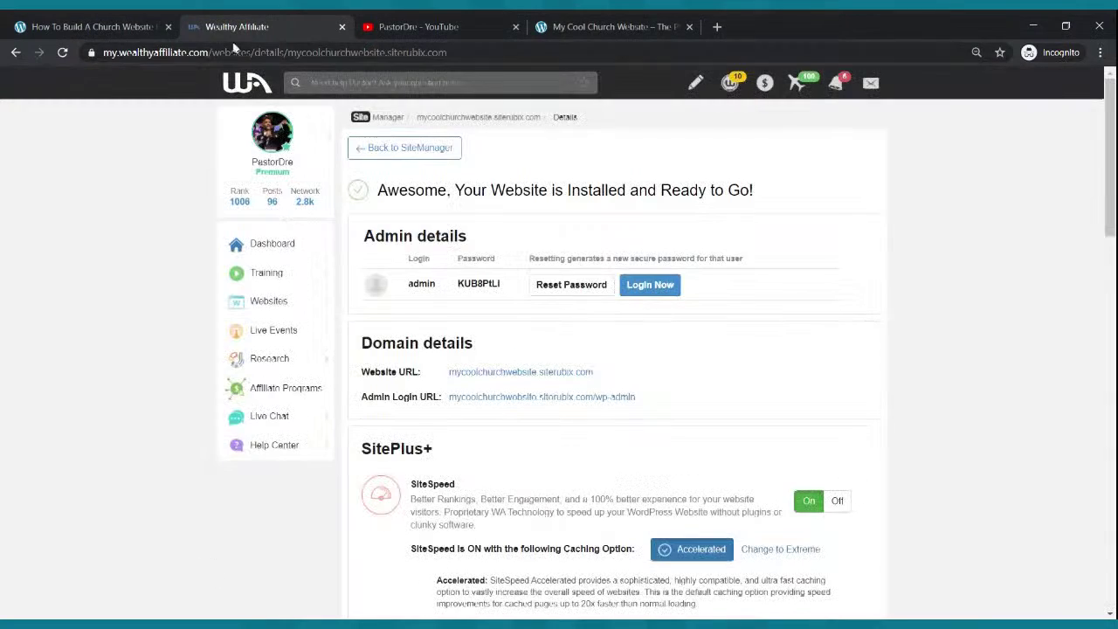
{"action": "left_click", "coordinate": [122, 25]}
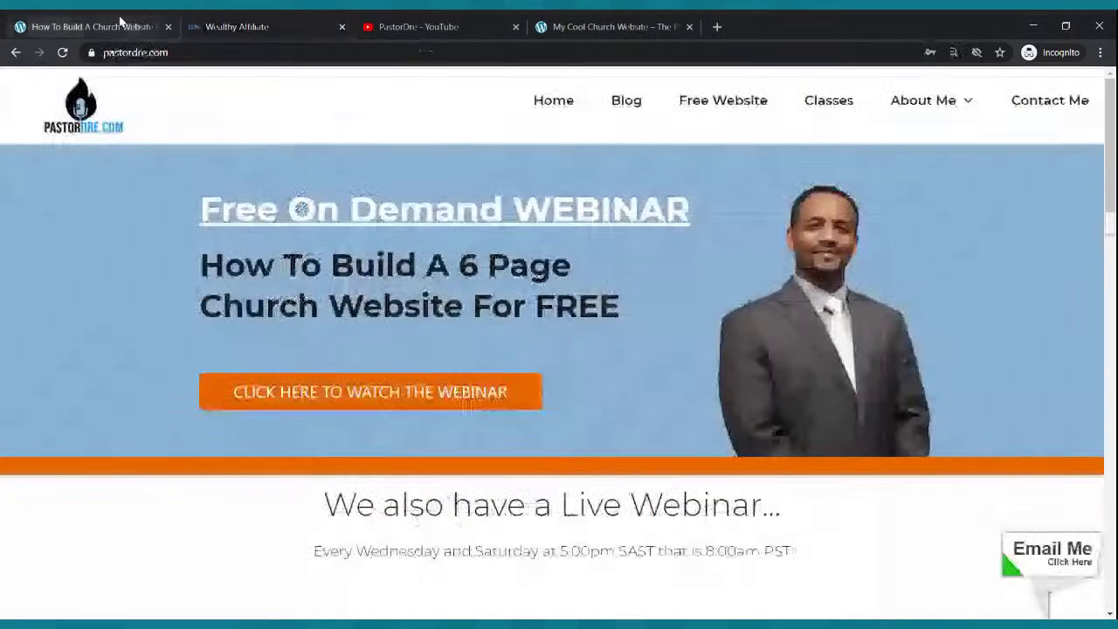
{"action": "left_click", "coordinate": [255, 24]}
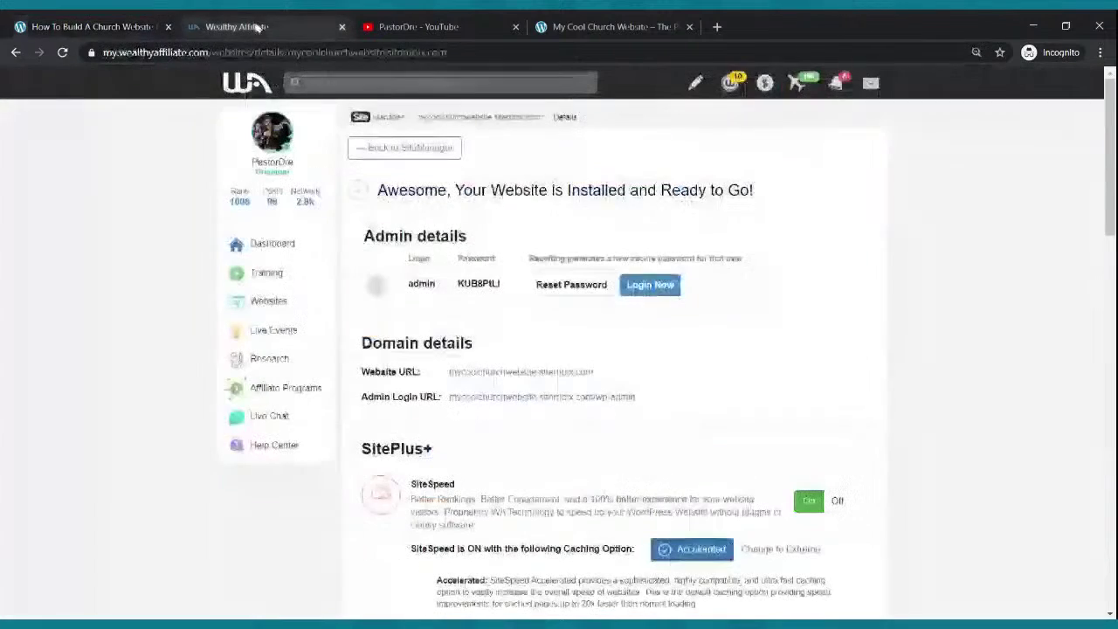
{"action": "left_click", "coordinate": [640, 284]}
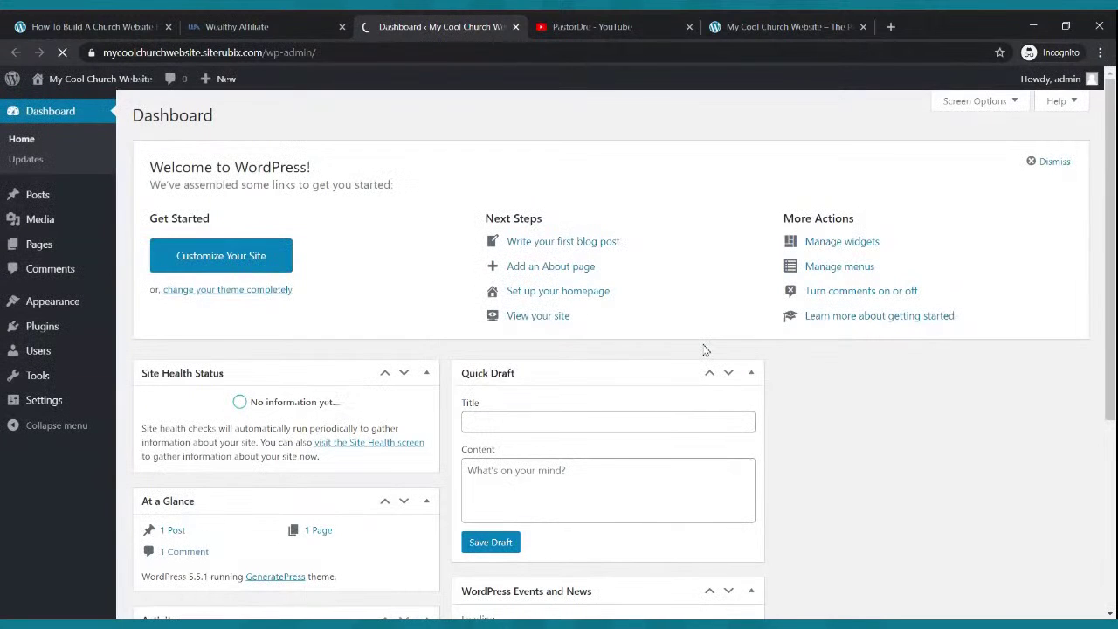
- Close the Wealthy Affiliate tab and open the live site in a new tab via Visit Site
{"action": "left_click", "coordinate": [341, 27]}
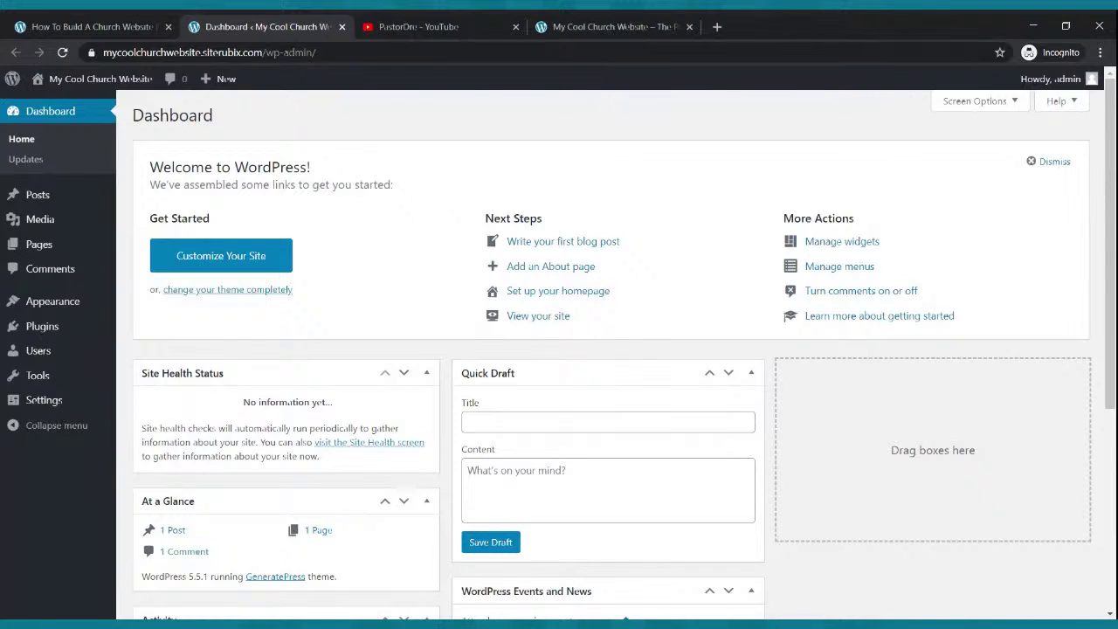
{"action": "mouse_move", "coordinate": [77, 87]}
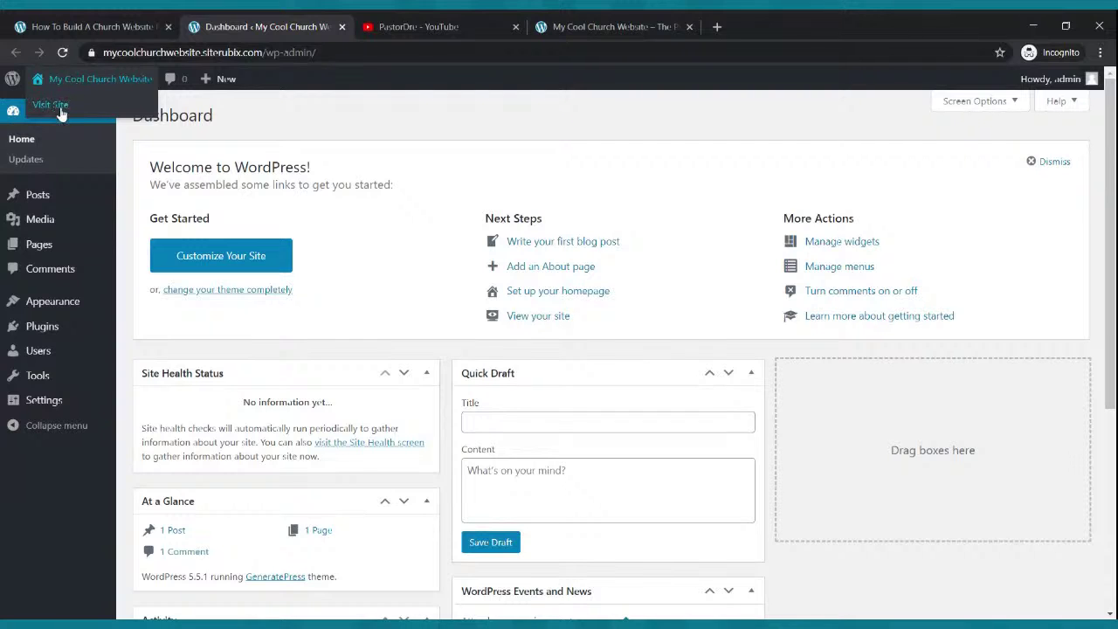
{"action": "middle_click", "coordinate": [59, 109]}
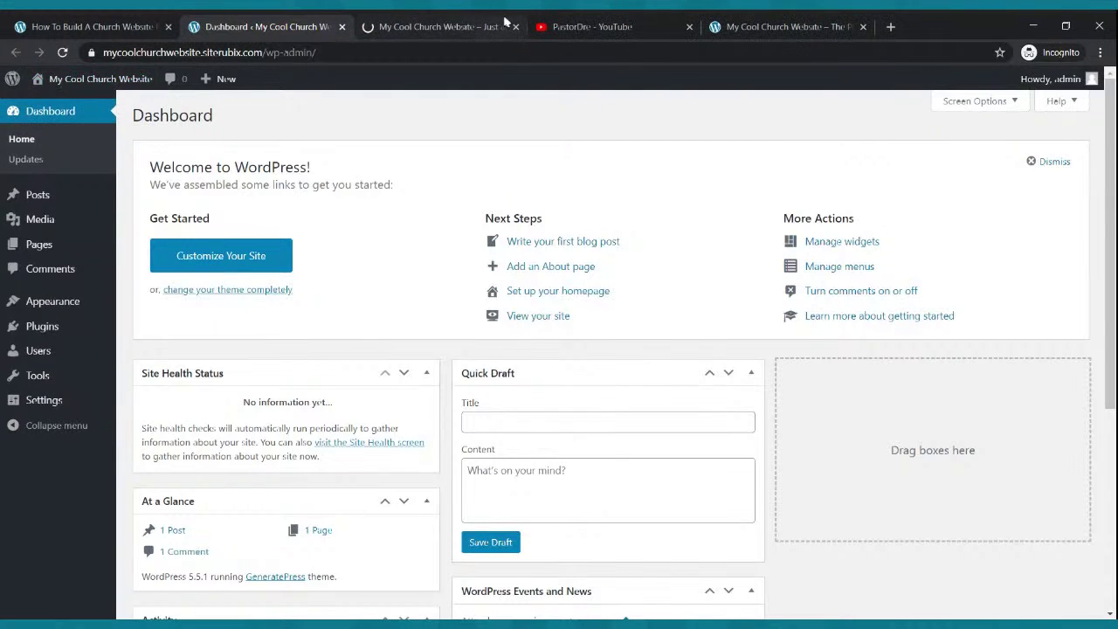
- Switch to the My Cool Church Website tab to view its front end
{"action": "left_click", "coordinate": [429, 26]}
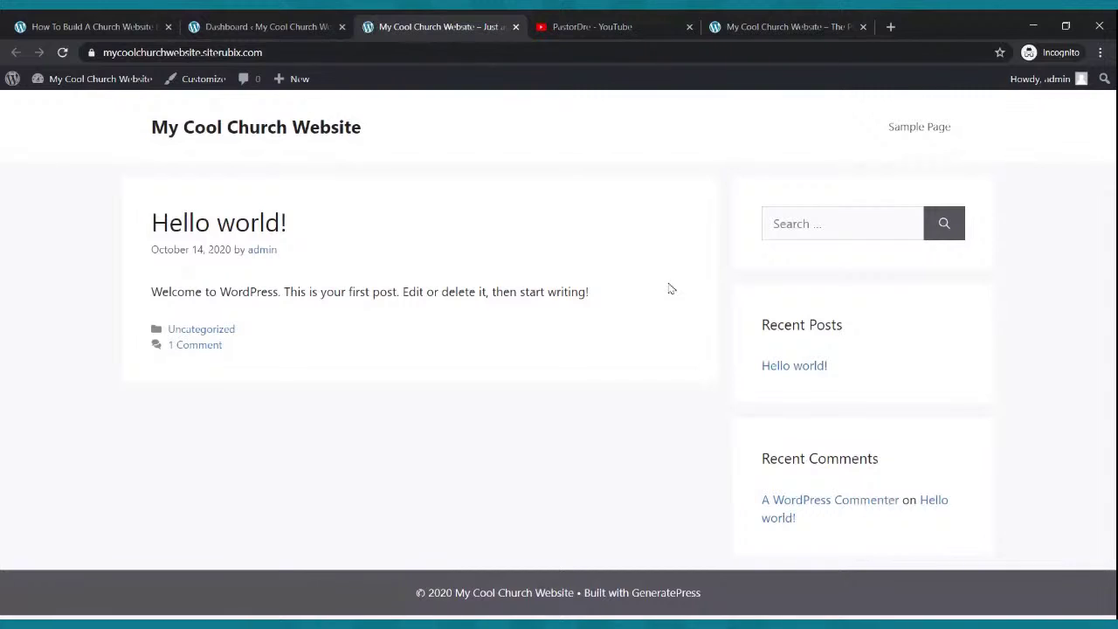
- Scroll through the finished Cool Church example site for reference
{"action": "left_click", "coordinate": [794, 26]}
{"action": "scroll", "coordinate": [725, 201], "scroll_direction": "down", "scroll_amount": 3}
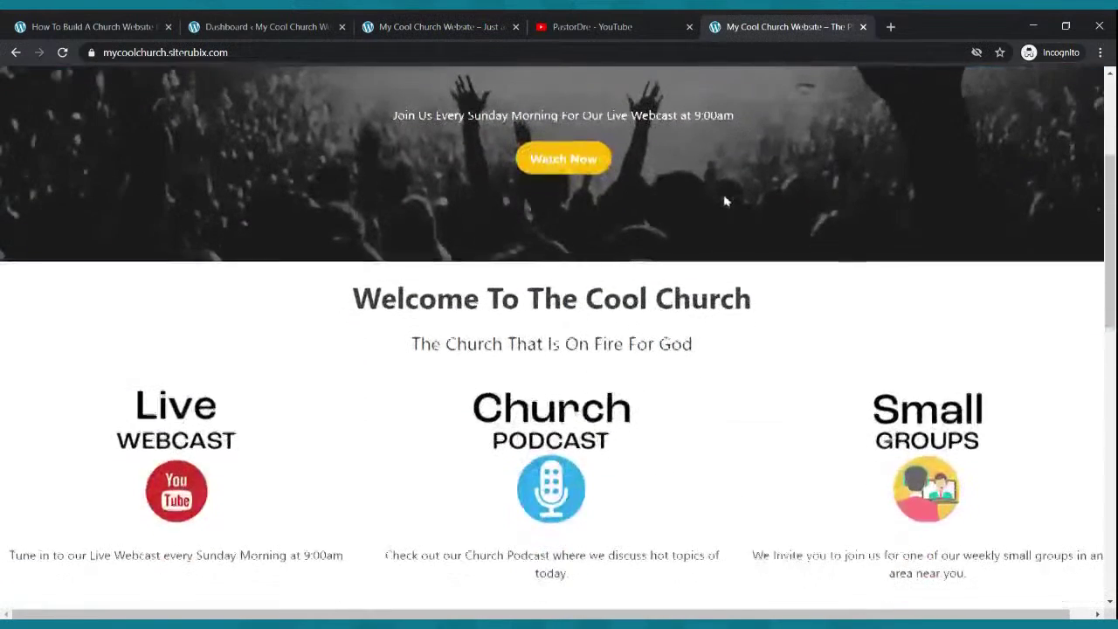
{"action": "scroll", "coordinate": [724, 201], "scroll_direction": "up", "scroll_amount": 3}
{"action": "scroll", "coordinate": [725, 201], "scroll_direction": "down", "scroll_amount": 4}
{"action": "scroll", "coordinate": [723, 192], "scroll_direction": "down", "scroll_amount": 3}
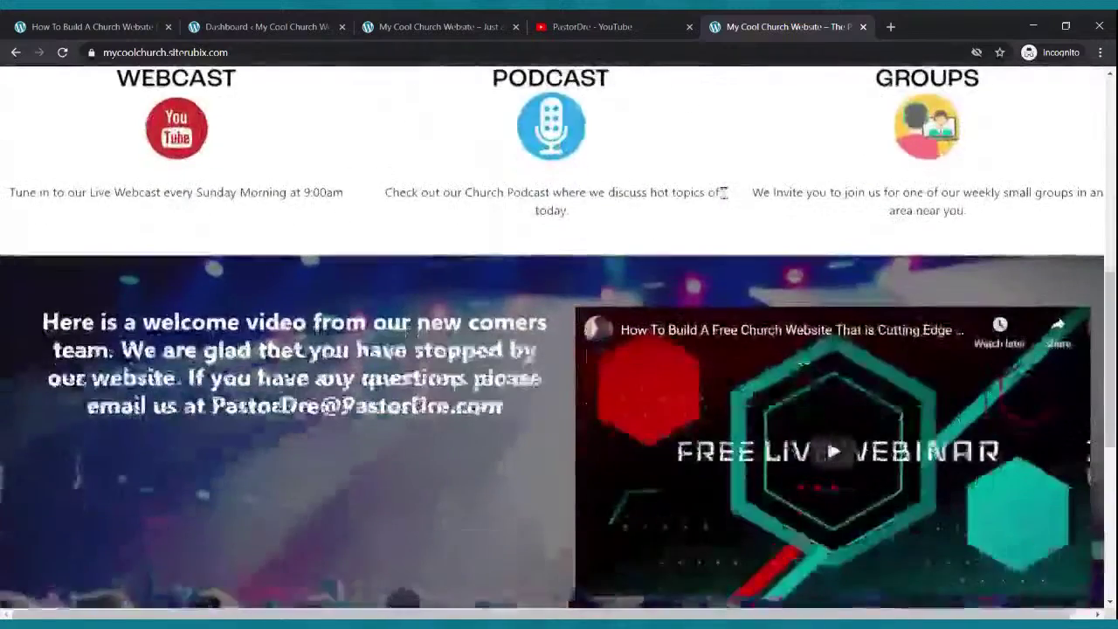
{"action": "scroll", "coordinate": [723, 192], "scroll_direction": "up", "scroll_amount": 6}
- Move the new site's tab past the YouTube tab and return to the admin Dashboard
{"action": "left_click", "coordinate": [444, 25]}
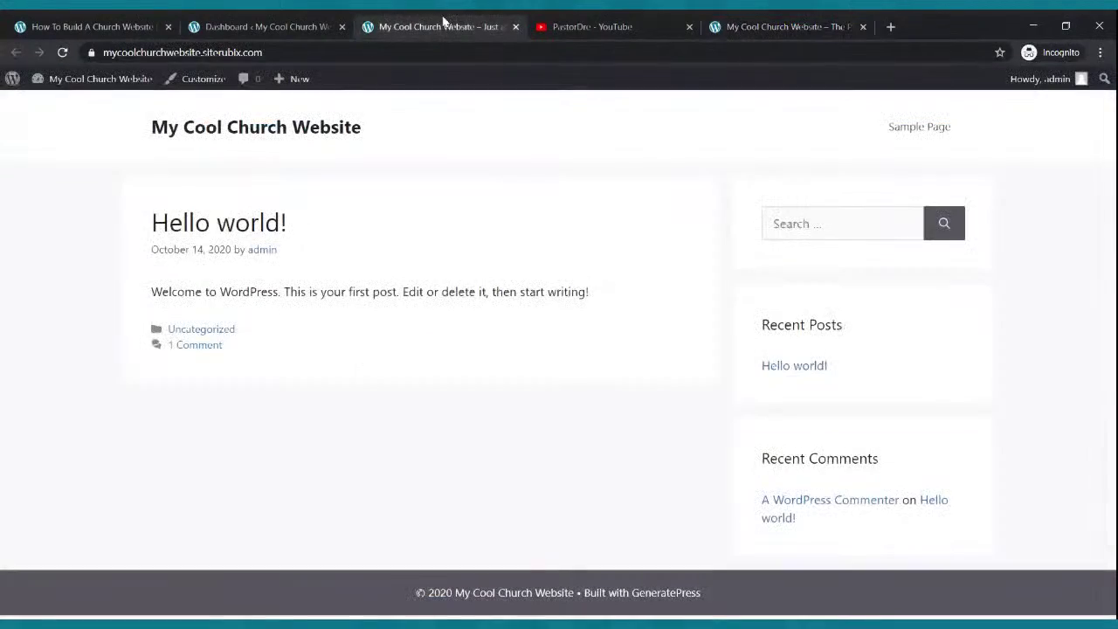
{"action": "left_click_drag", "start_coordinate": [447, 24], "coordinate": [581, 29]}
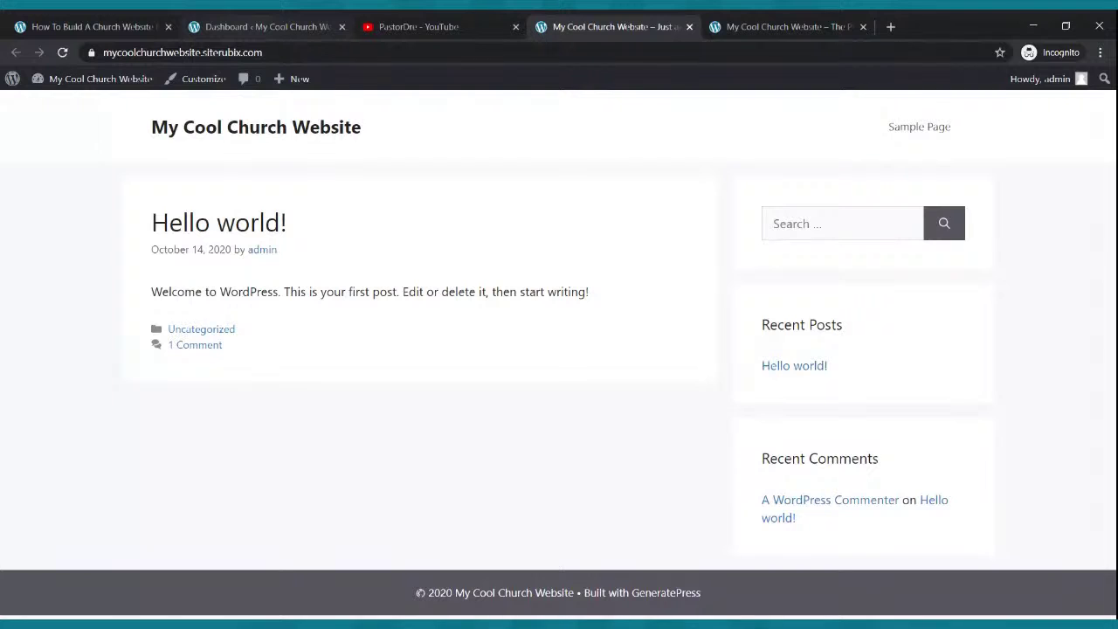
{"action": "left_click", "coordinate": [262, 26]}
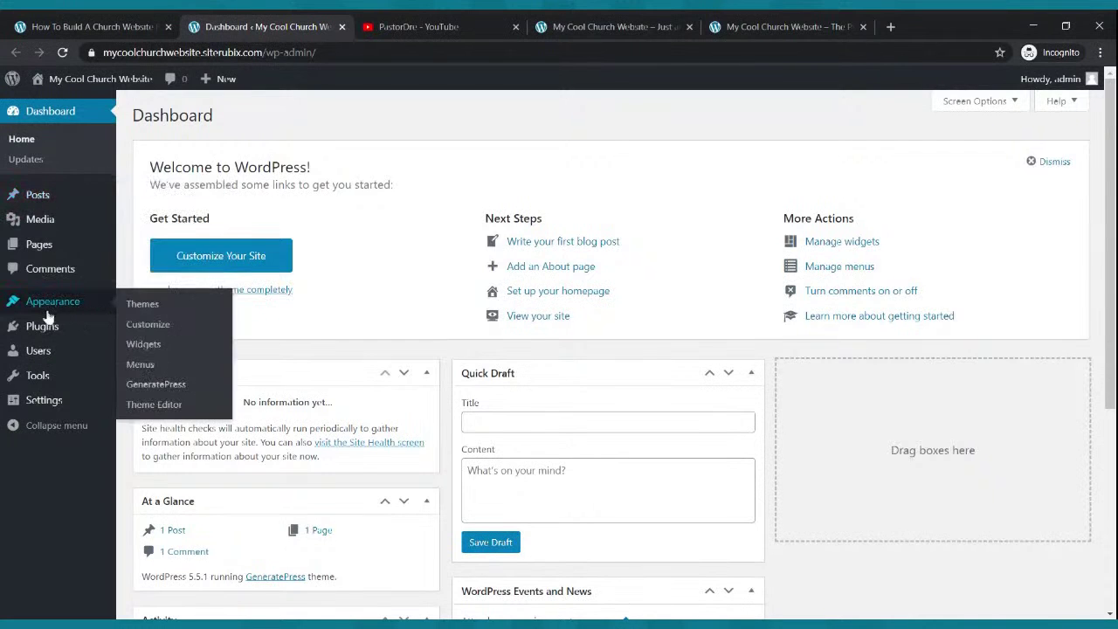
- Make Block editor the default with editor switching allowed, save, then go to Reading settings
{"action": "mouse_move", "coordinate": [46, 401]}
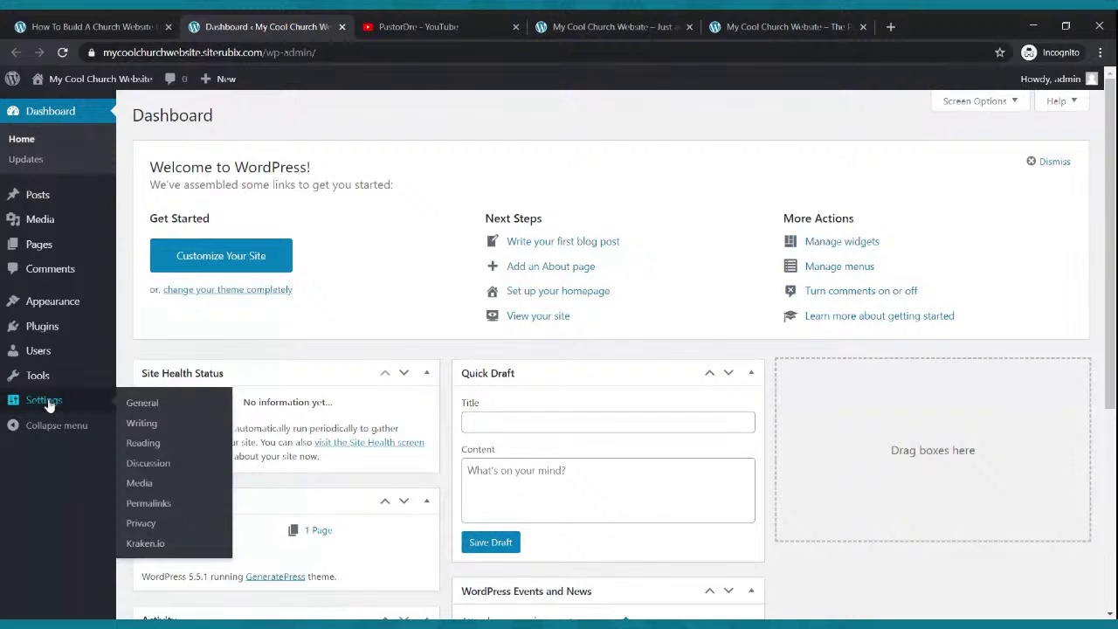
{"action": "left_click", "coordinate": [145, 424]}
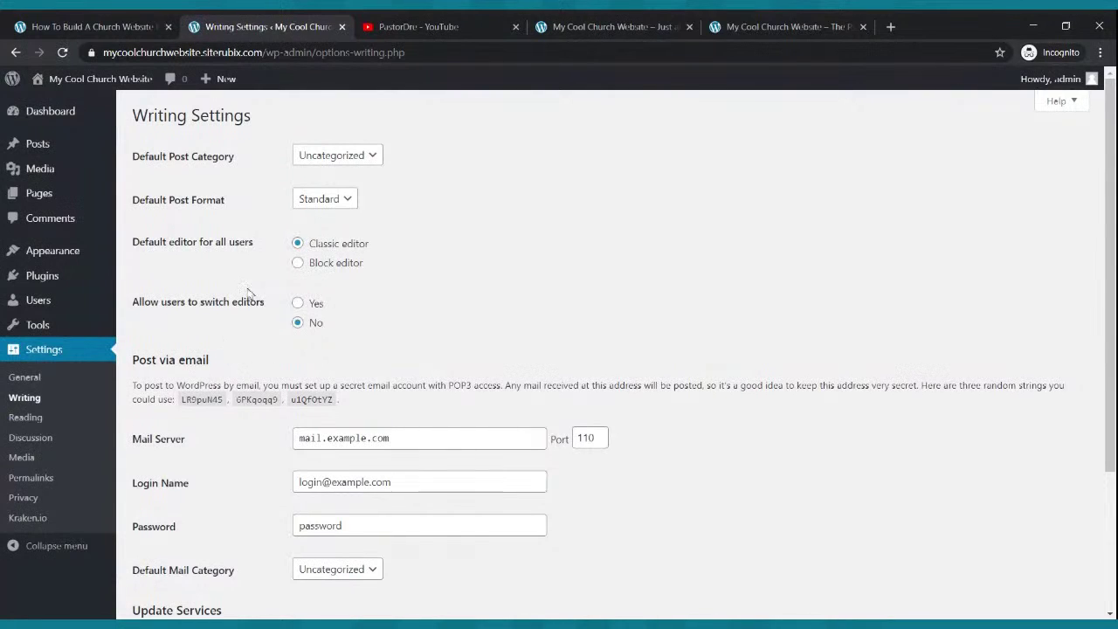
{"action": "left_click", "coordinate": [299, 263]}
{"action": "left_click", "coordinate": [298, 304]}
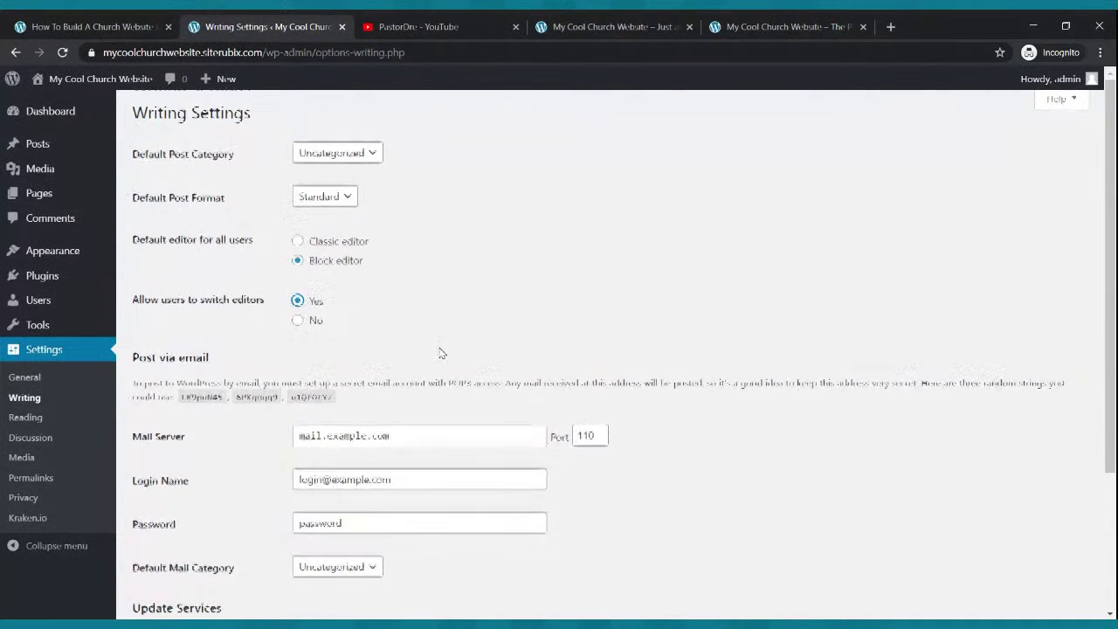
{"action": "scroll", "coordinate": [436, 350], "scroll_direction": "down", "scroll_amount": 3}
{"action": "left_click", "coordinate": [168, 545]}
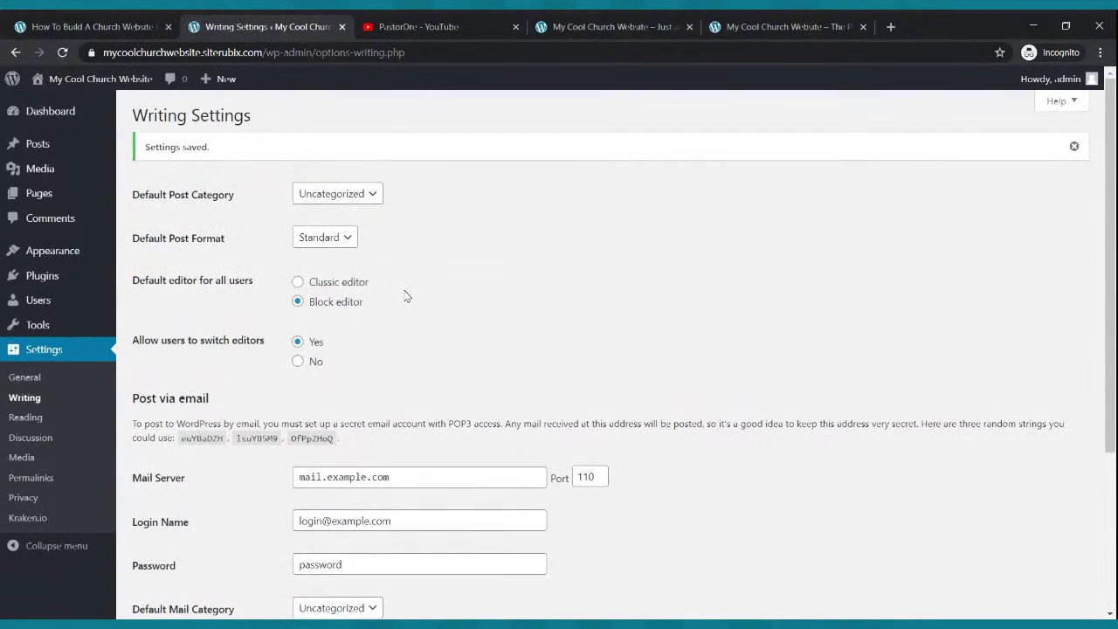
{"action": "left_click", "coordinate": [25, 419]}
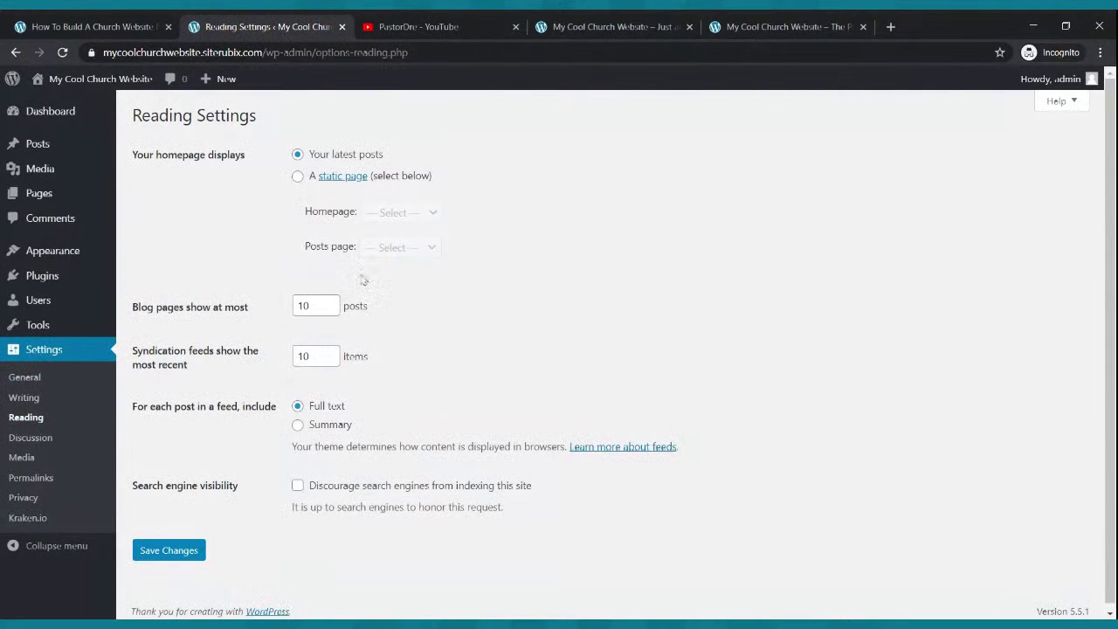
- Look through the Discussion and Media settings pages
{"action": "left_click", "coordinate": [30, 437]}
{"action": "scroll", "coordinate": [390, 293], "scroll_direction": "down", "scroll_amount": 5}
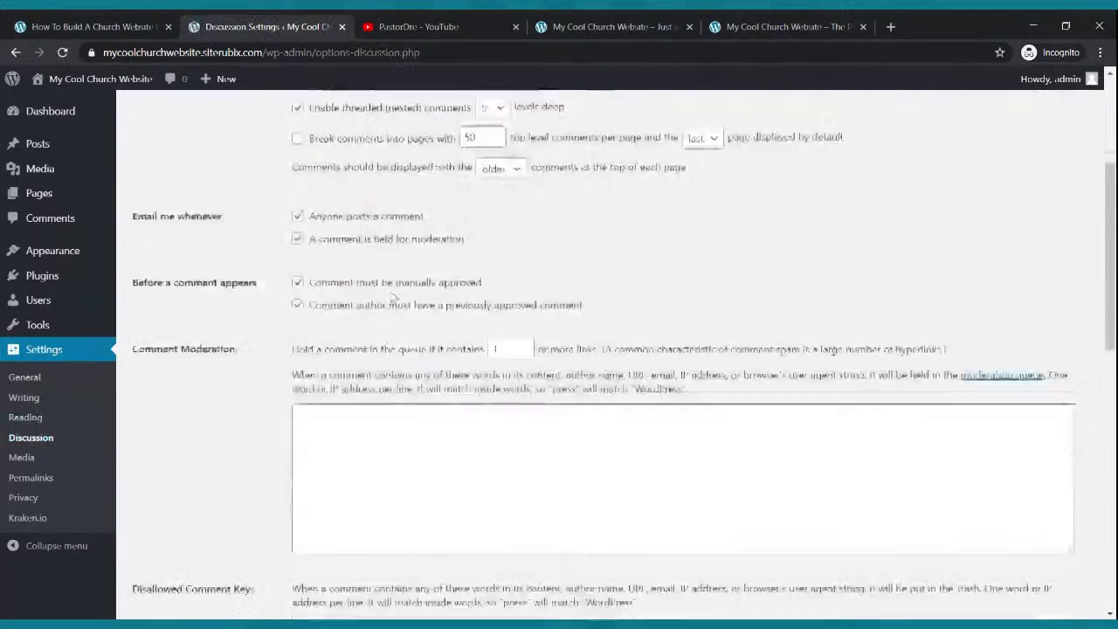
{"action": "scroll", "coordinate": [80, 466], "scroll_direction": "up", "scroll_amount": 5}
{"action": "left_click", "coordinate": [15, 462]}
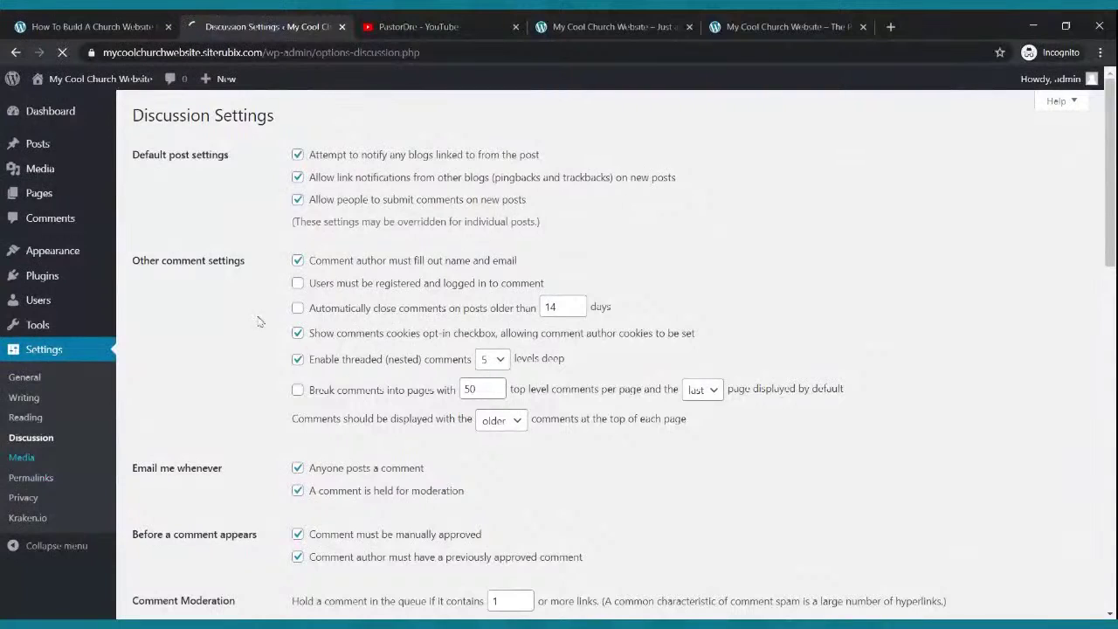
{"action": "scroll", "coordinate": [361, 239], "scroll_direction": "down", "scroll_amount": 1}
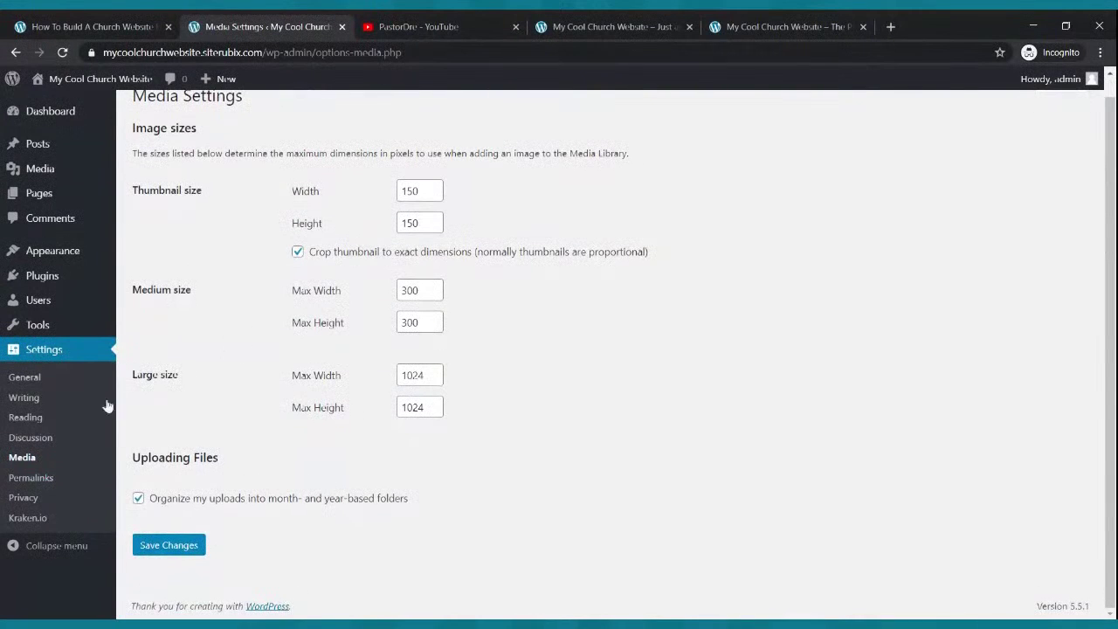
- Look through the Permalink and Privacy settings, then go to the Themes page
{"action": "left_click", "coordinate": [35, 479]}
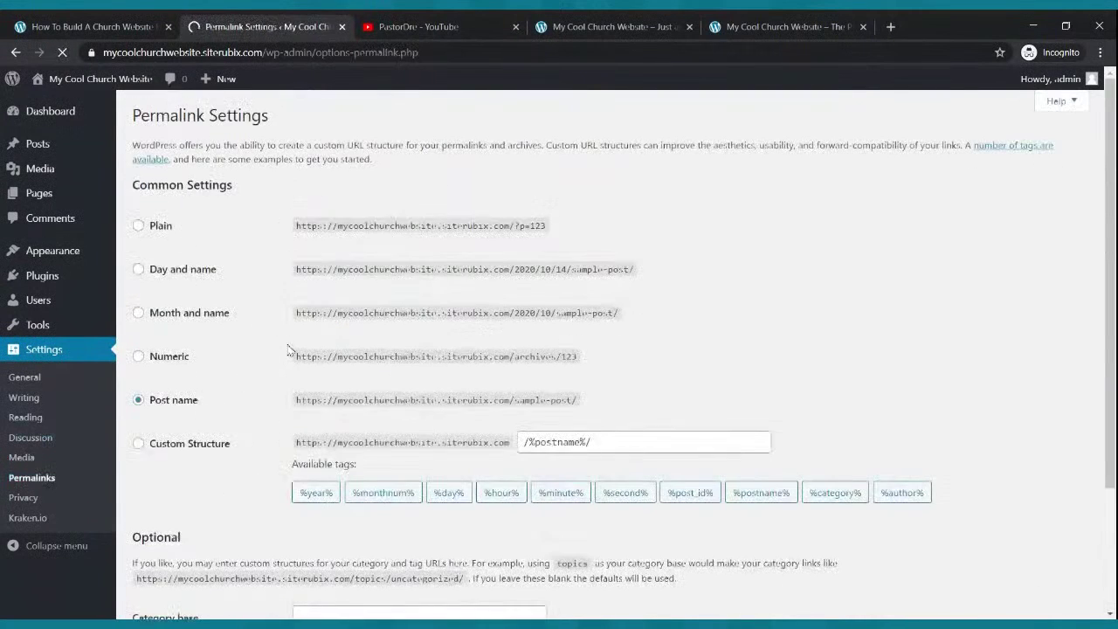
{"action": "scroll", "coordinate": [294, 337], "scroll_direction": "down", "scroll_amount": 2}
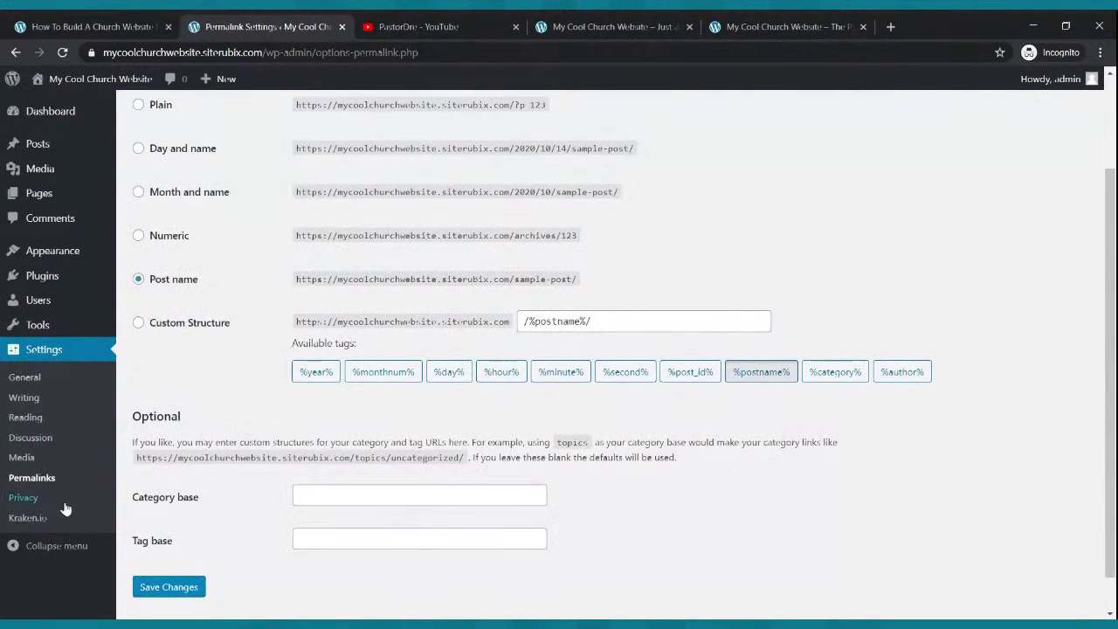
{"action": "left_click", "coordinate": [26, 497]}
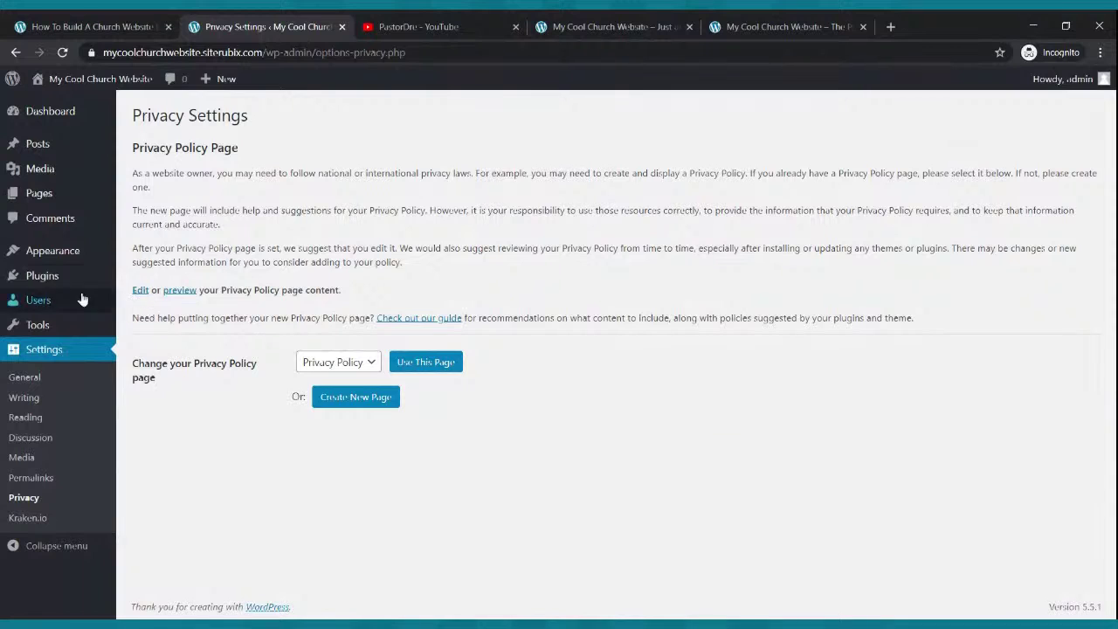
{"action": "mouse_move", "coordinate": [55, 286]}
{"action": "left_click", "coordinate": [62, 253]}
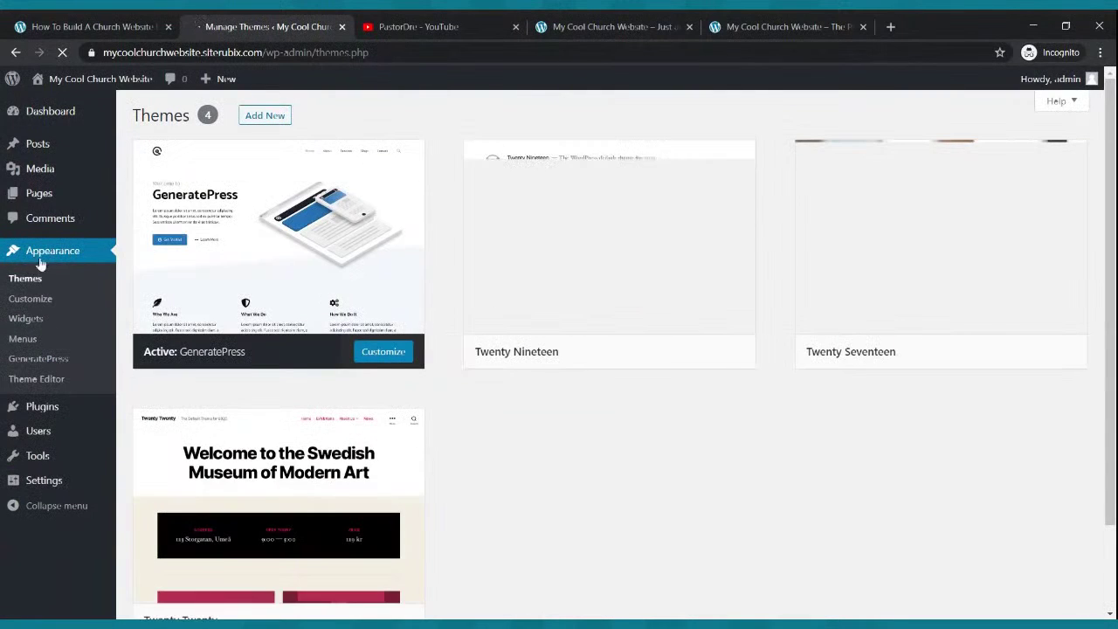
- In Customizer Site Identity, hide the site title, set tagline 'My Cool Church Website', and publish
{"action": "left_click", "coordinate": [35, 301]}
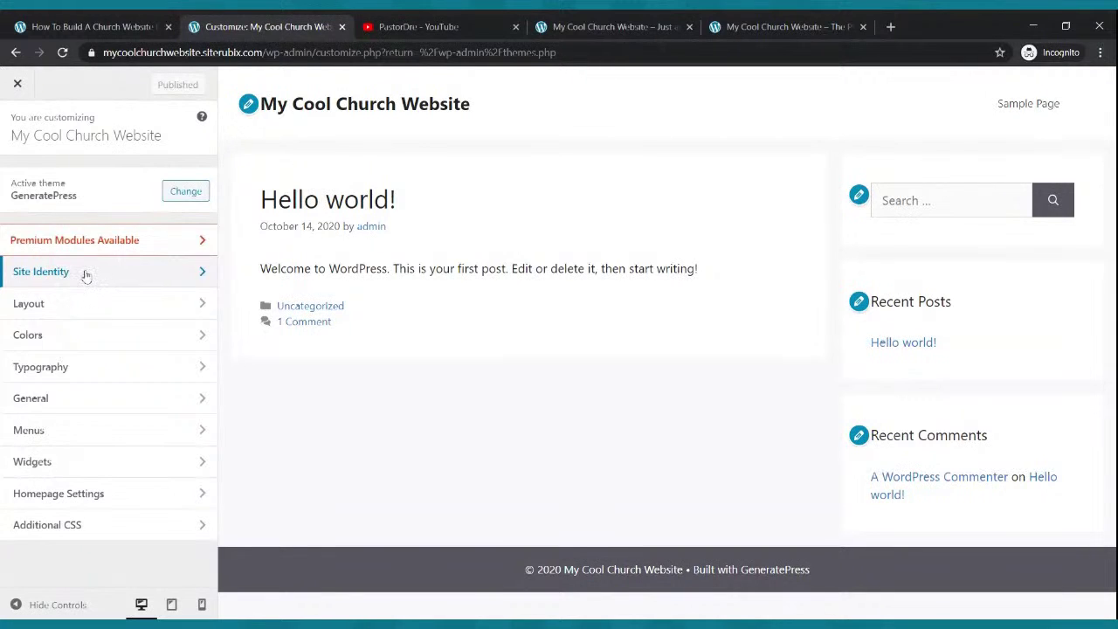
{"action": "left_click", "coordinate": [86, 278]}
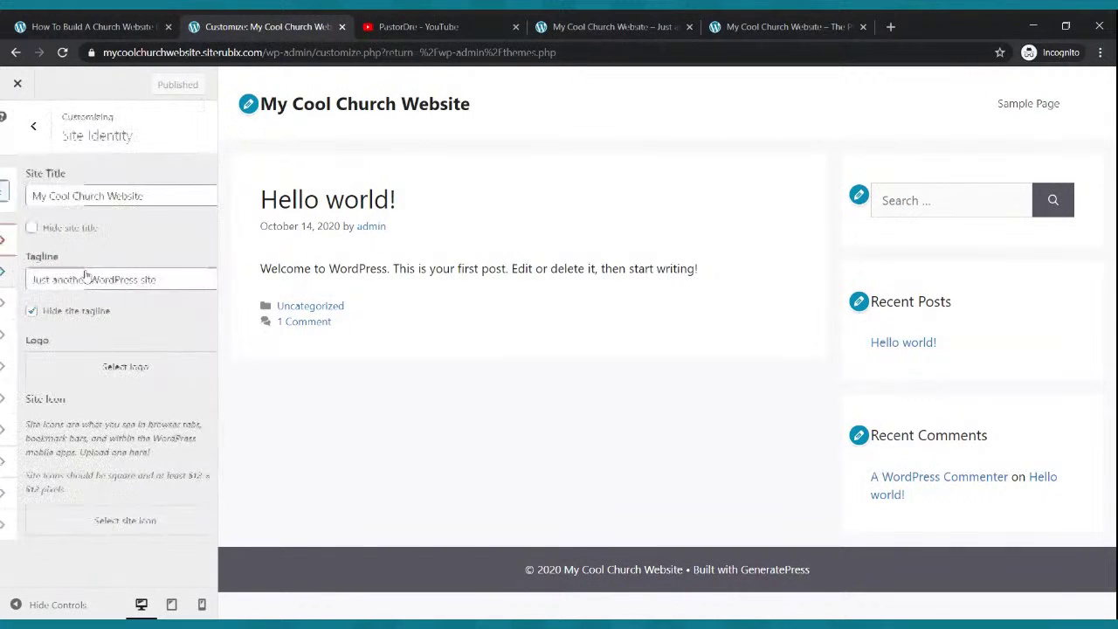
{"action": "left_click", "coordinate": [15, 229]}
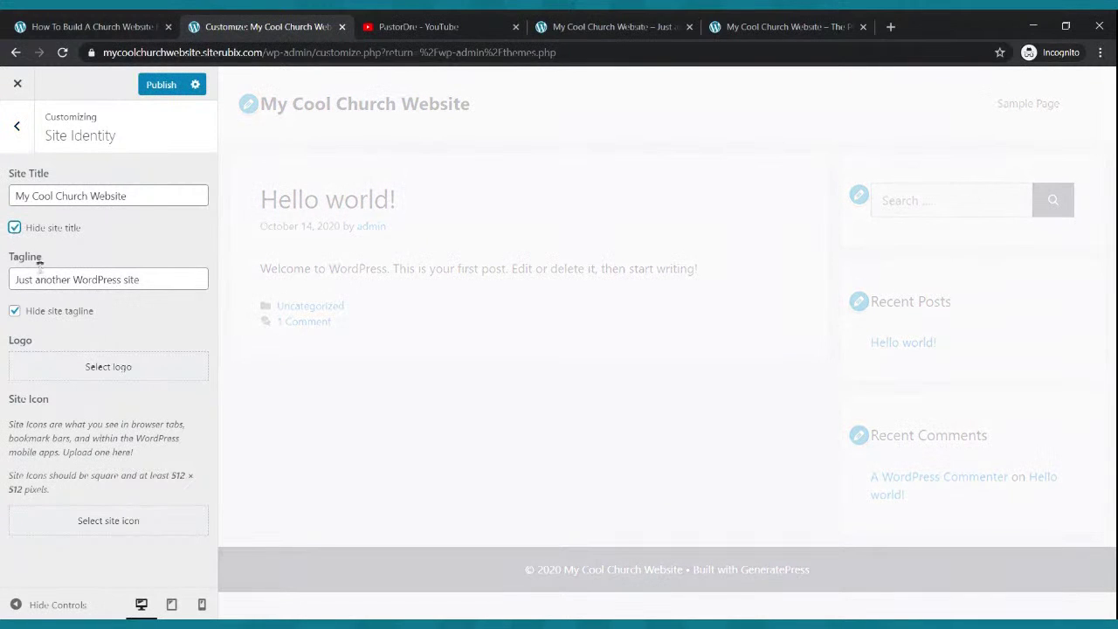
{"action": "left_click_drag", "start_coordinate": [175, 280], "coordinate": [6, 284]}
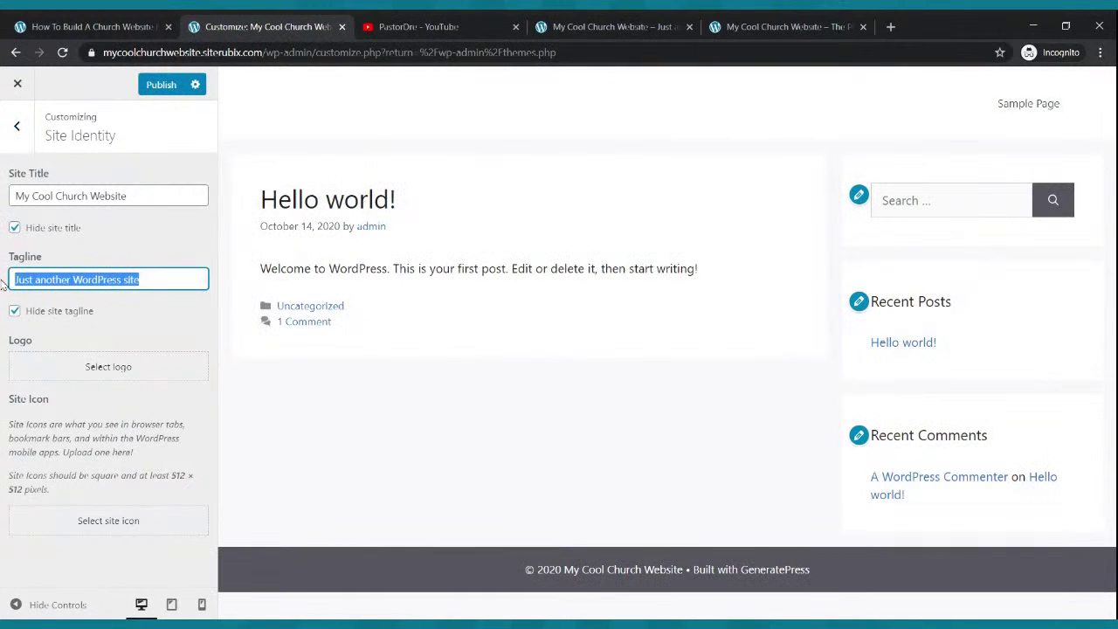
{"action": "type", "text": "My Cool Church Website"}
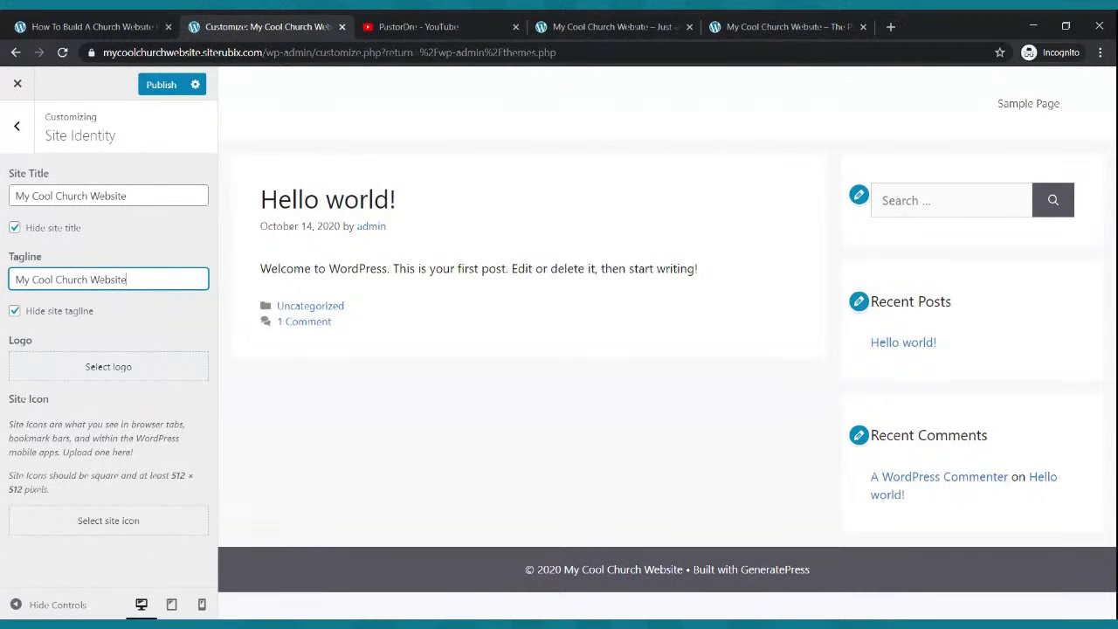
{"action": "left_click", "coordinate": [162, 85]}
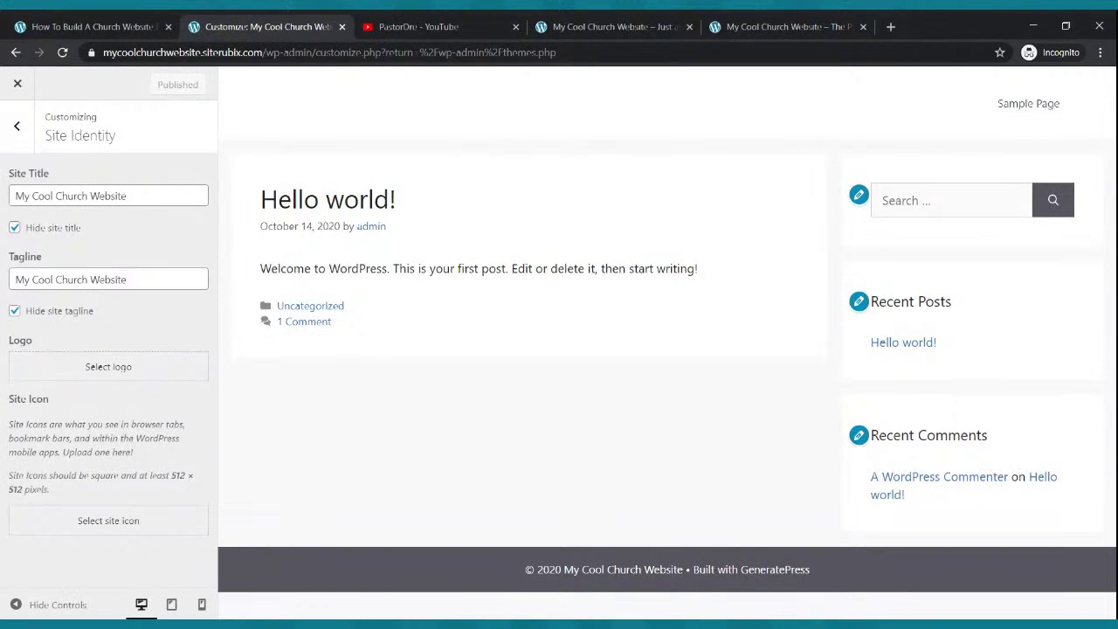
- Close the Customizer and reload the front page to confirm the header title is gone
{"action": "left_click", "coordinate": [18, 85]}
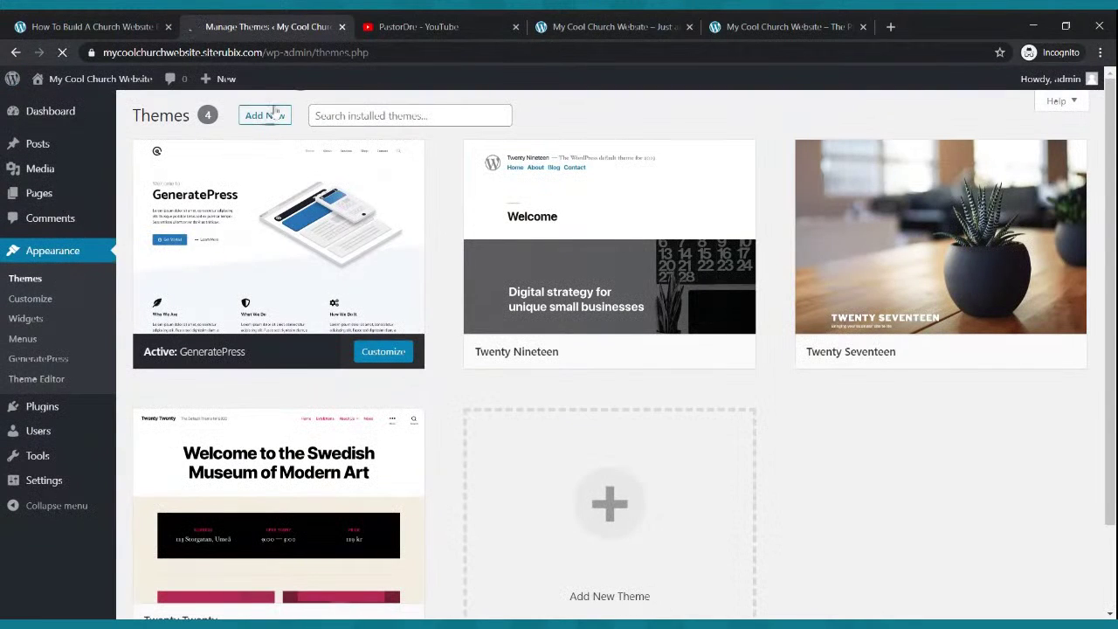
{"action": "left_click", "coordinate": [593, 27]}
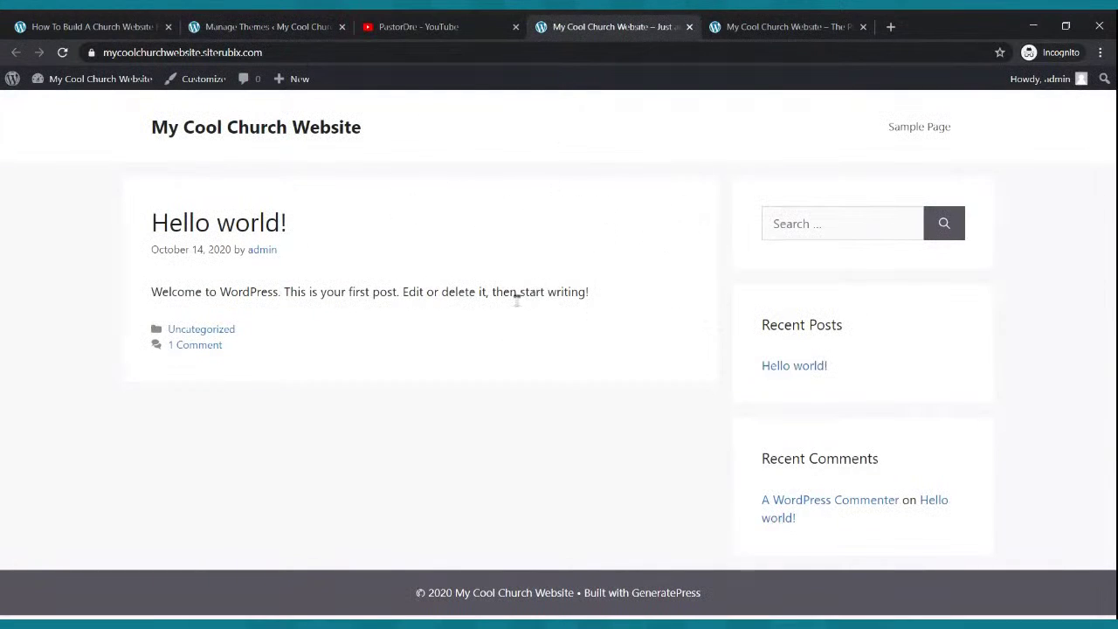
{"action": "left_click", "coordinate": [64, 53]}
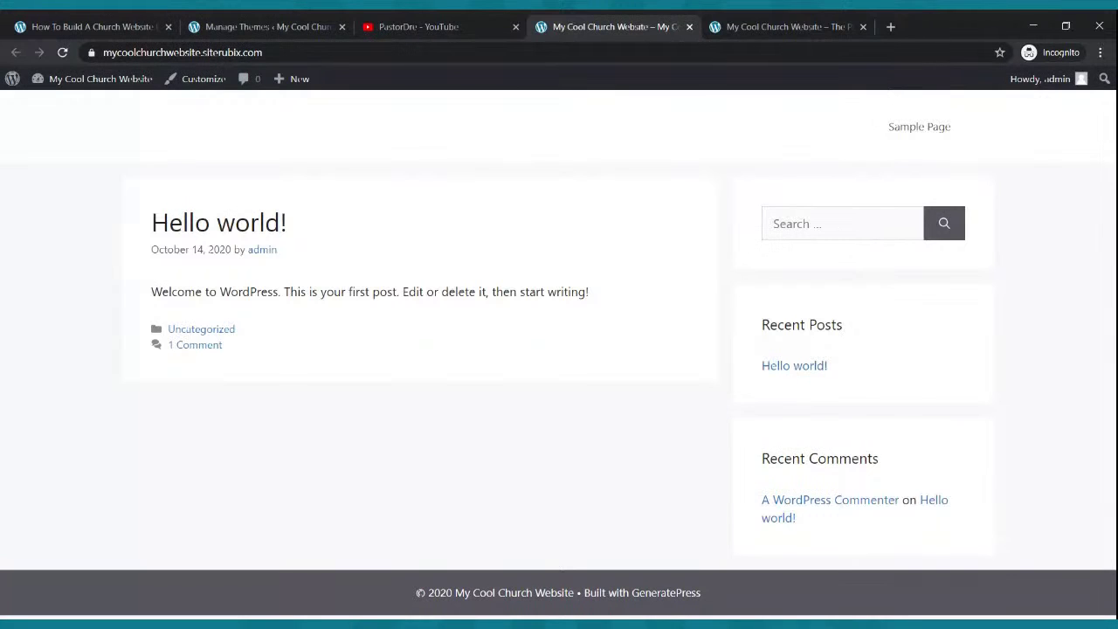
{"action": "left_click", "coordinate": [262, 27]}
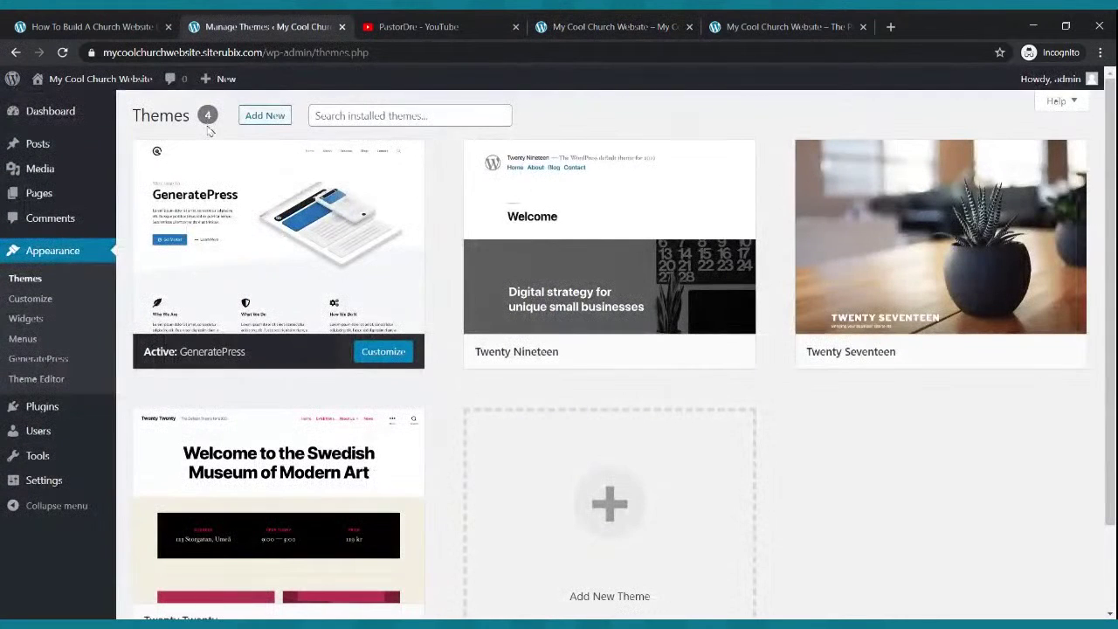
- Compare the live site with the finished church homepage, then go to the Pages list
{"action": "left_click", "coordinate": [588, 30]}
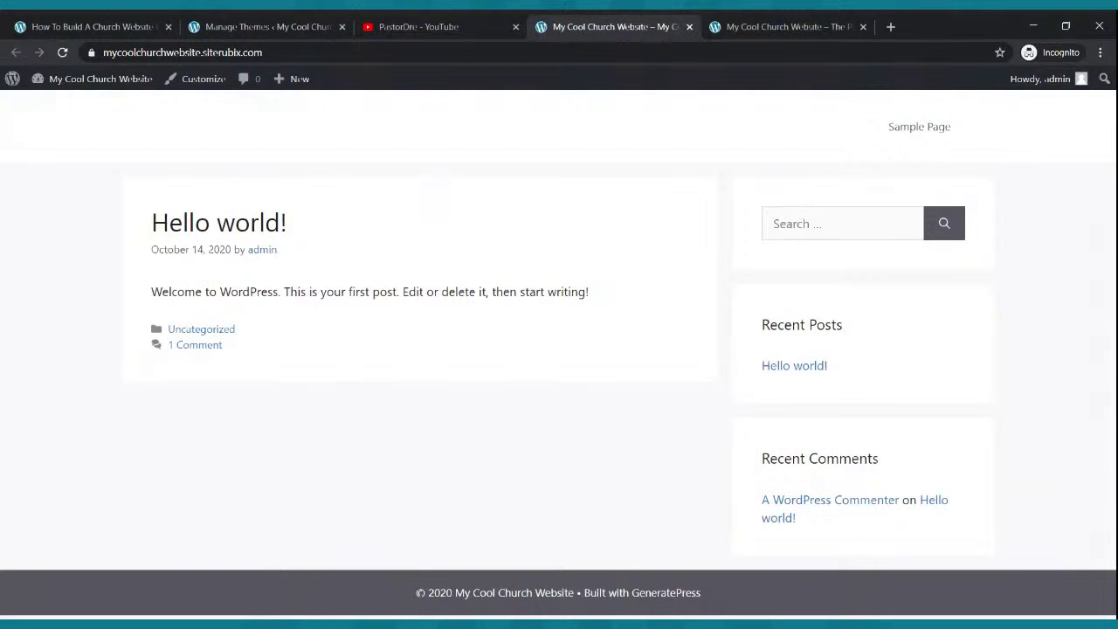
{"action": "left_click", "coordinate": [751, 26]}
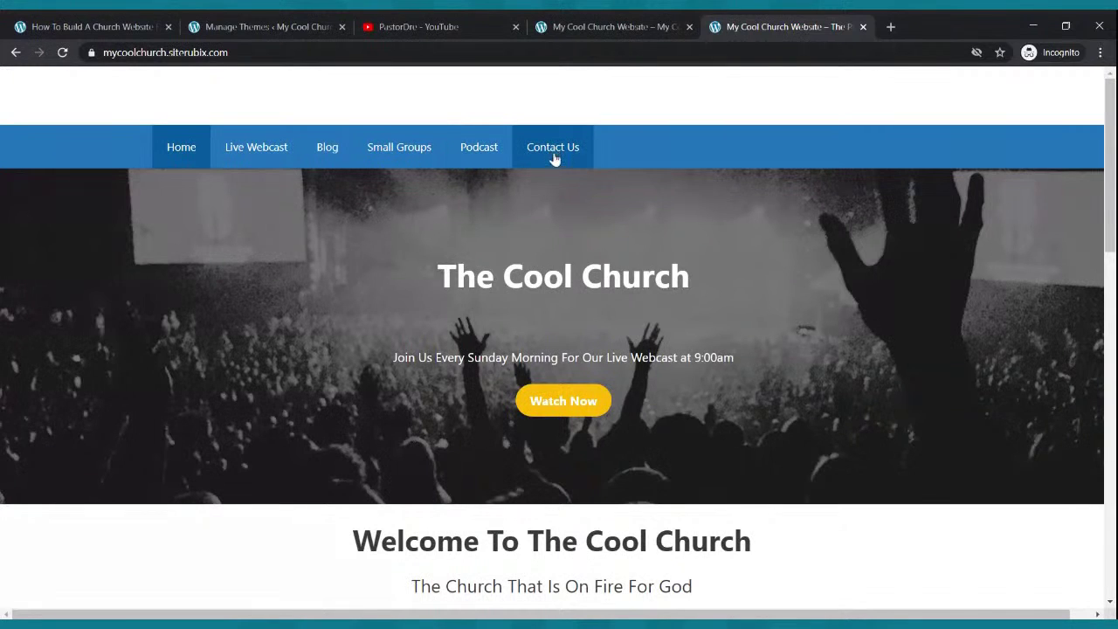
{"action": "left_click", "coordinate": [284, 21]}
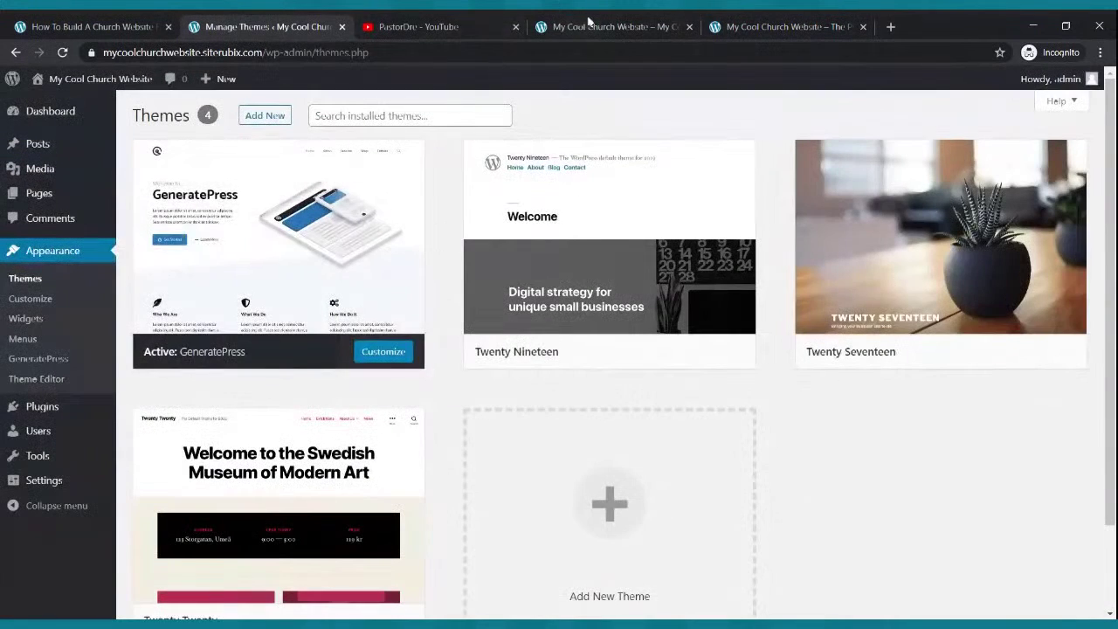
{"action": "left_click", "coordinate": [576, 23]}
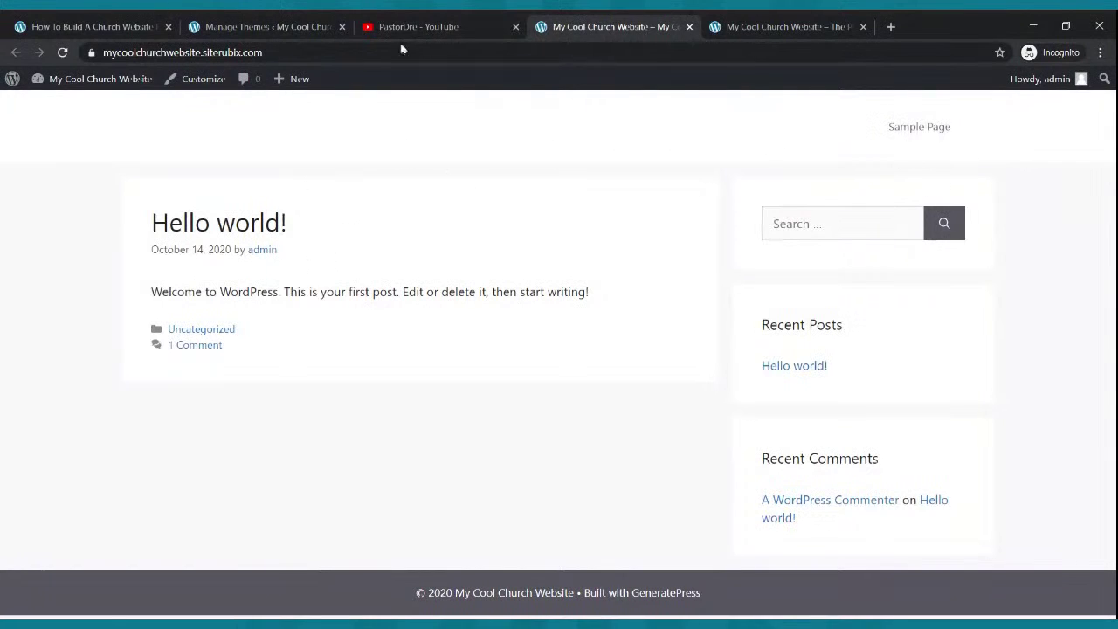
{"action": "left_click", "coordinate": [267, 24]}
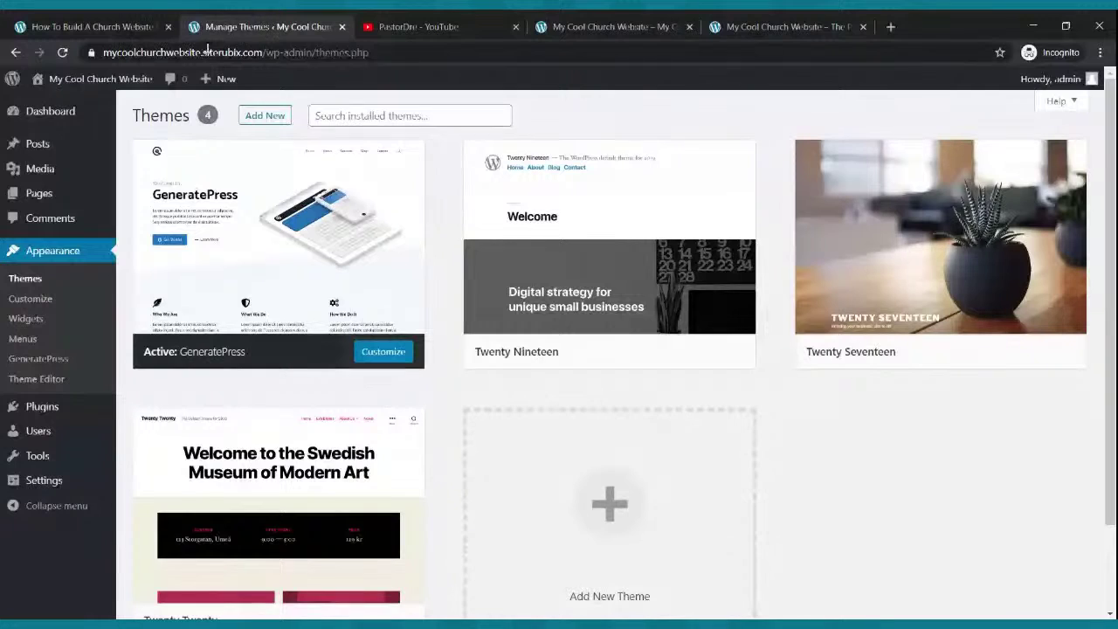
{"action": "left_click", "coordinate": [44, 195]}
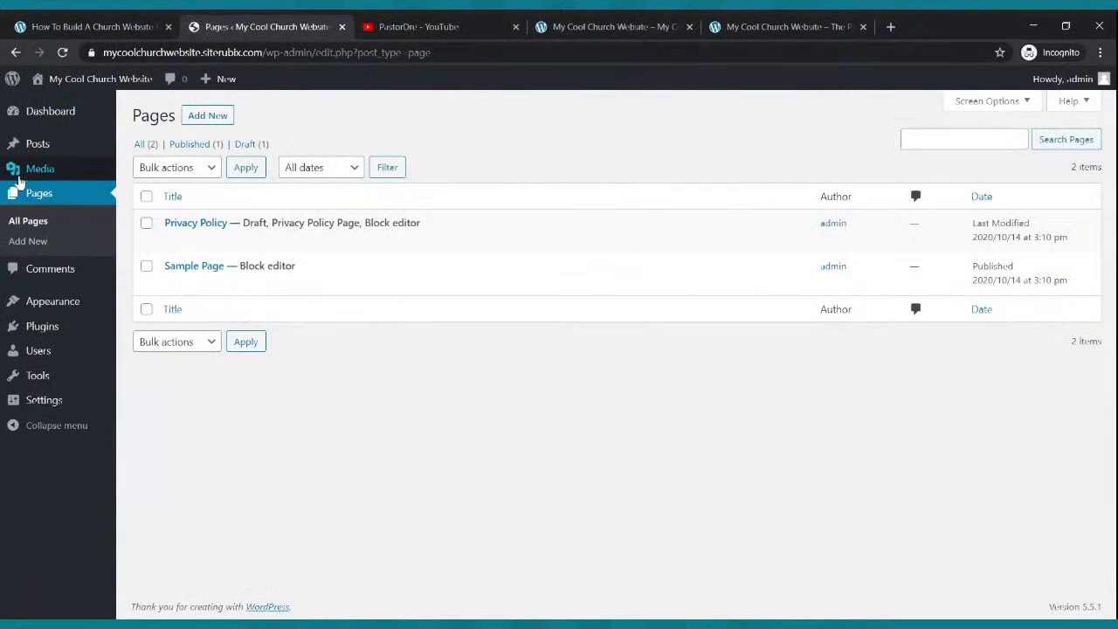
- Trash the Sample Page and start a new page in the block editor
{"action": "mouse_move", "coordinate": [175, 267]}
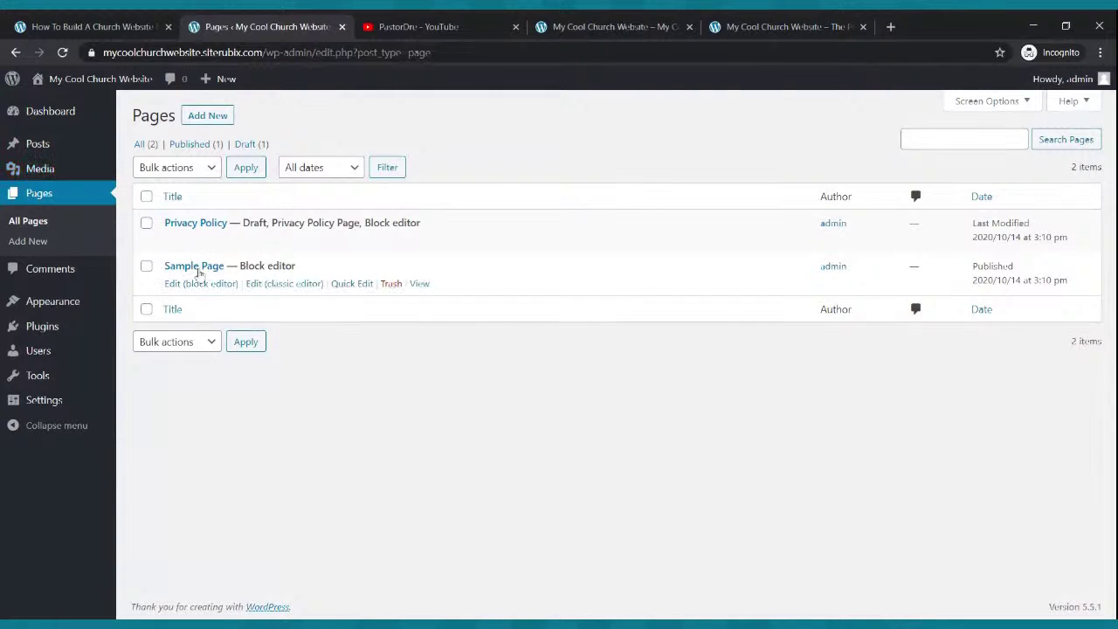
{"action": "left_click", "coordinate": [393, 285]}
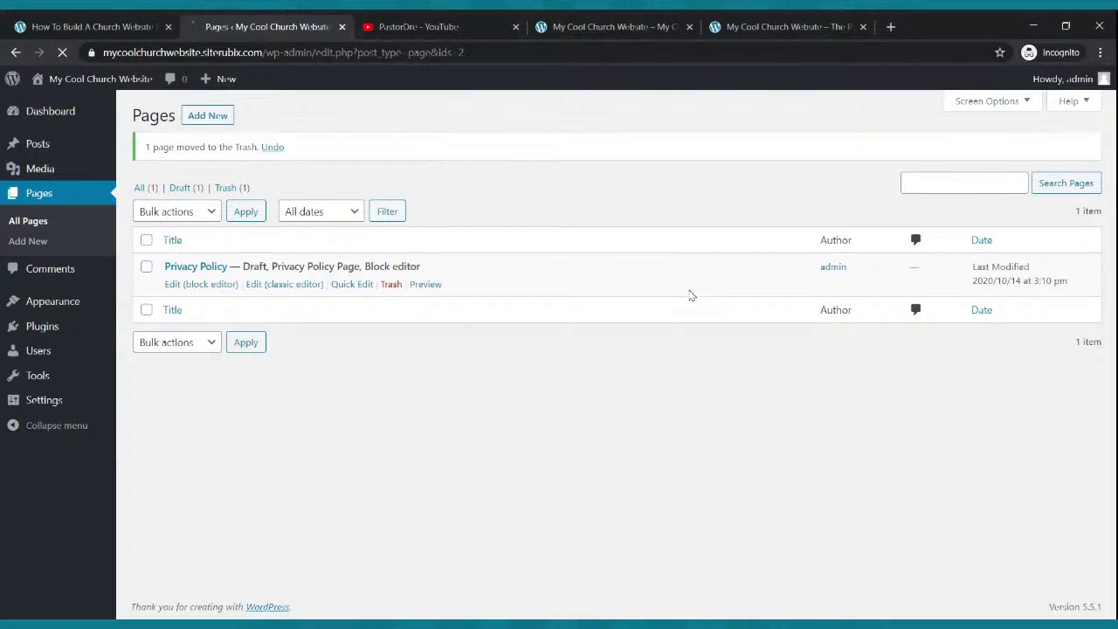
{"action": "left_click", "coordinate": [206, 116]}
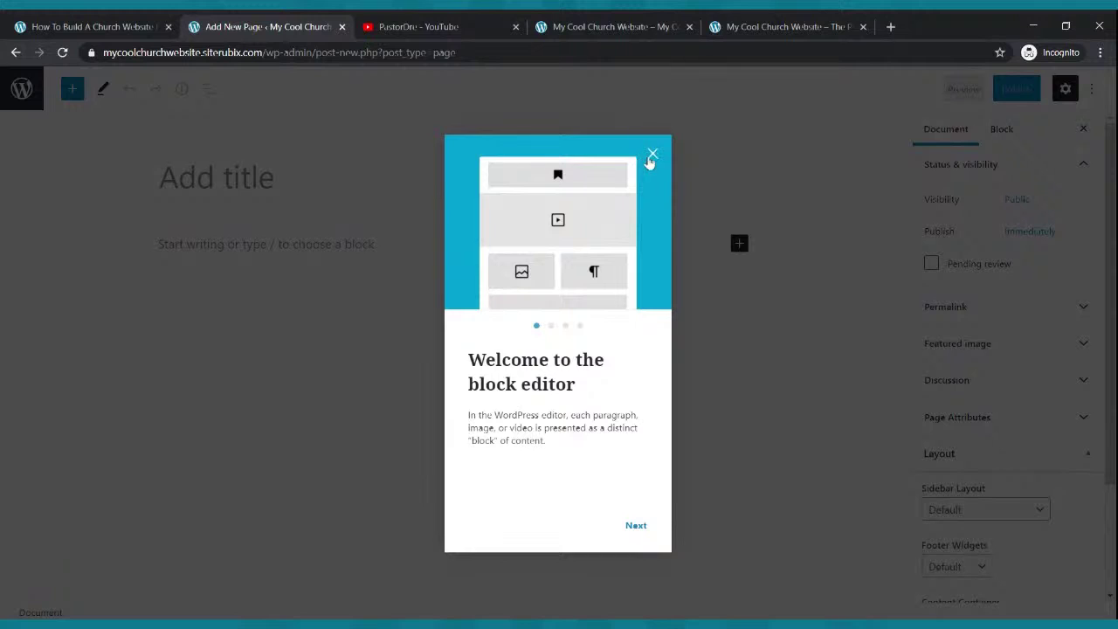
- Publish an empty page titled 'Home' and return to the pages list
{"action": "left_click", "coordinate": [652, 157]}
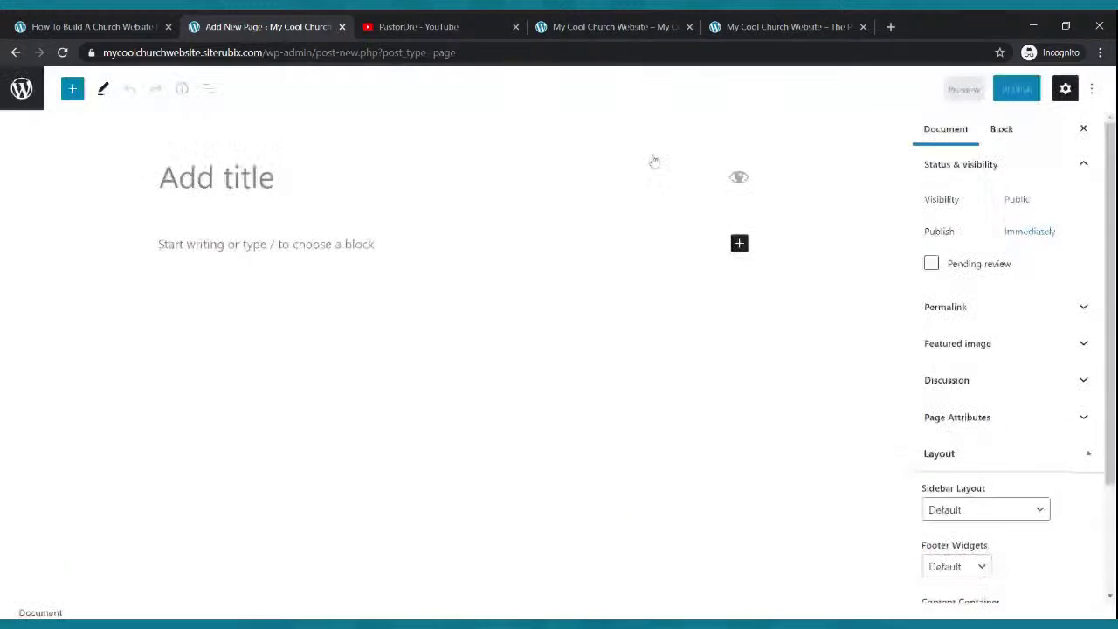
{"action": "left_click", "coordinate": [195, 178]}
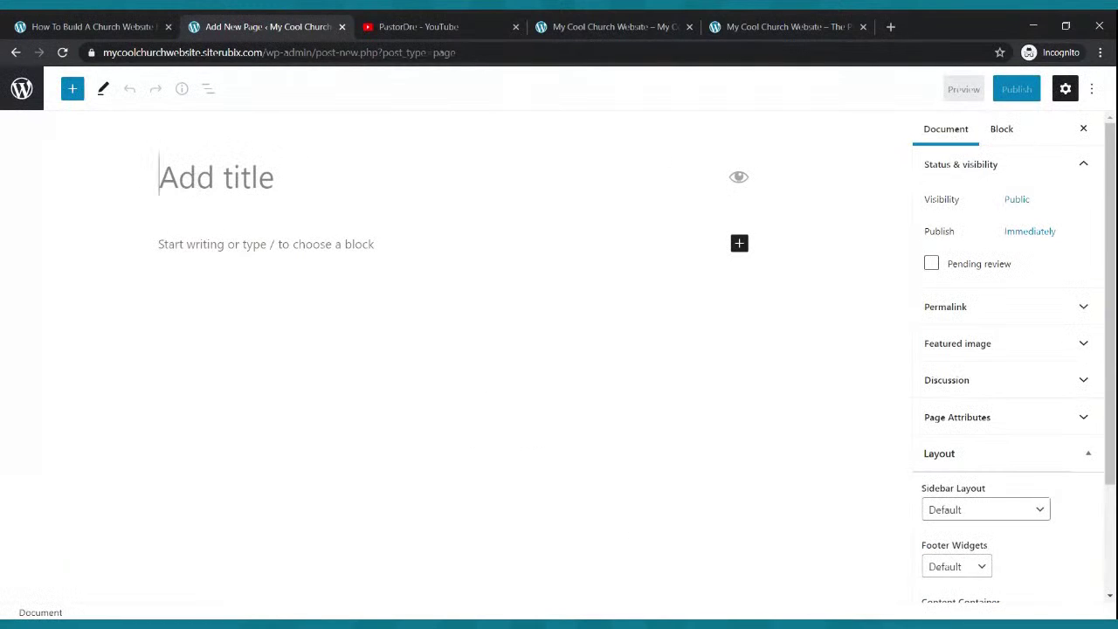
{"action": "type", "text": "Home"}
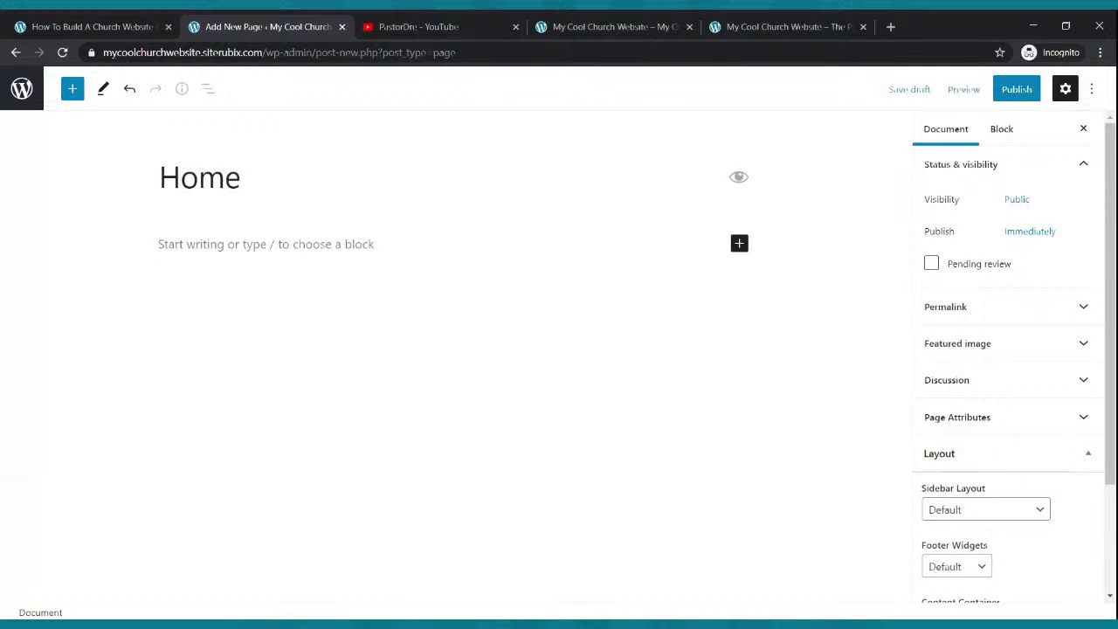
{"action": "left_click", "coordinate": [1010, 89]}
{"action": "left_click", "coordinate": [968, 90]}
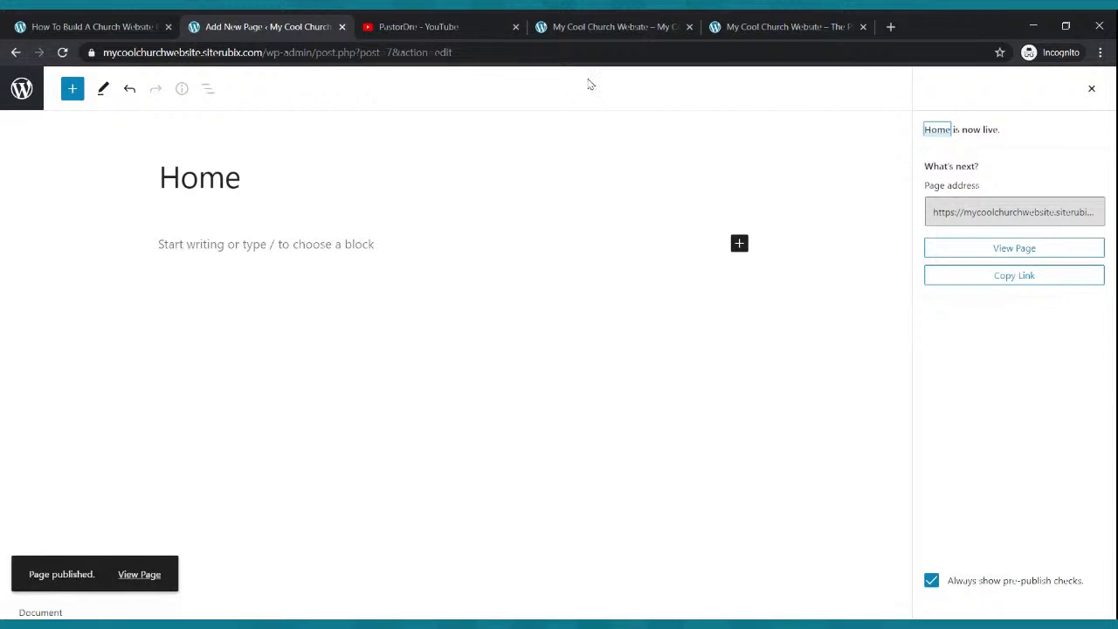
{"action": "left_click", "coordinate": [16, 52]}
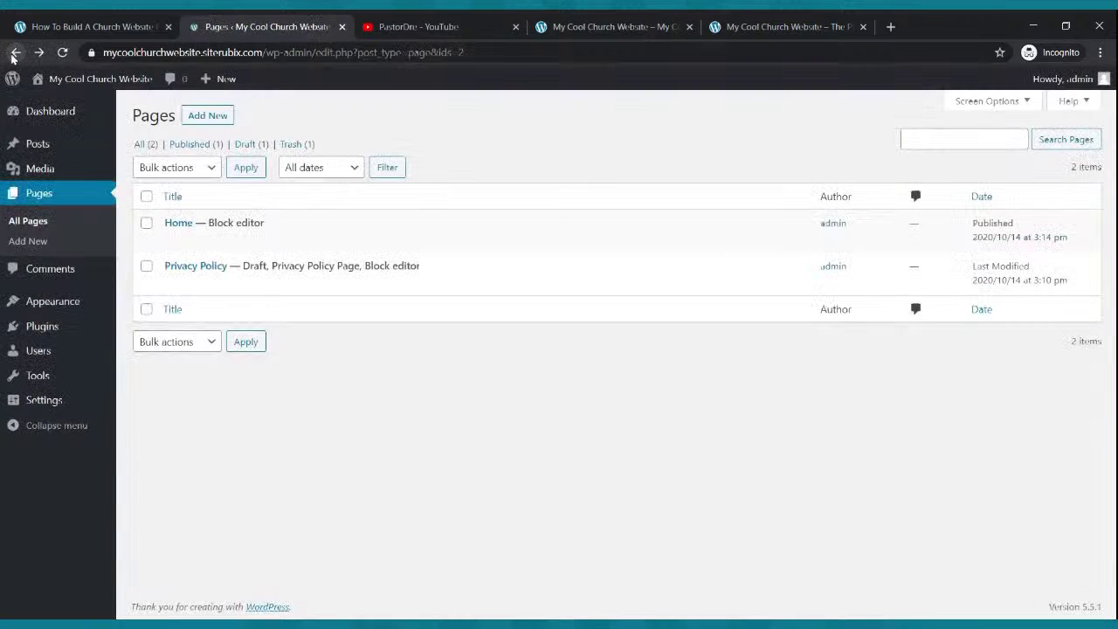
- Publish a second empty page titled 'Live Webcast'
{"action": "left_click", "coordinate": [208, 120]}
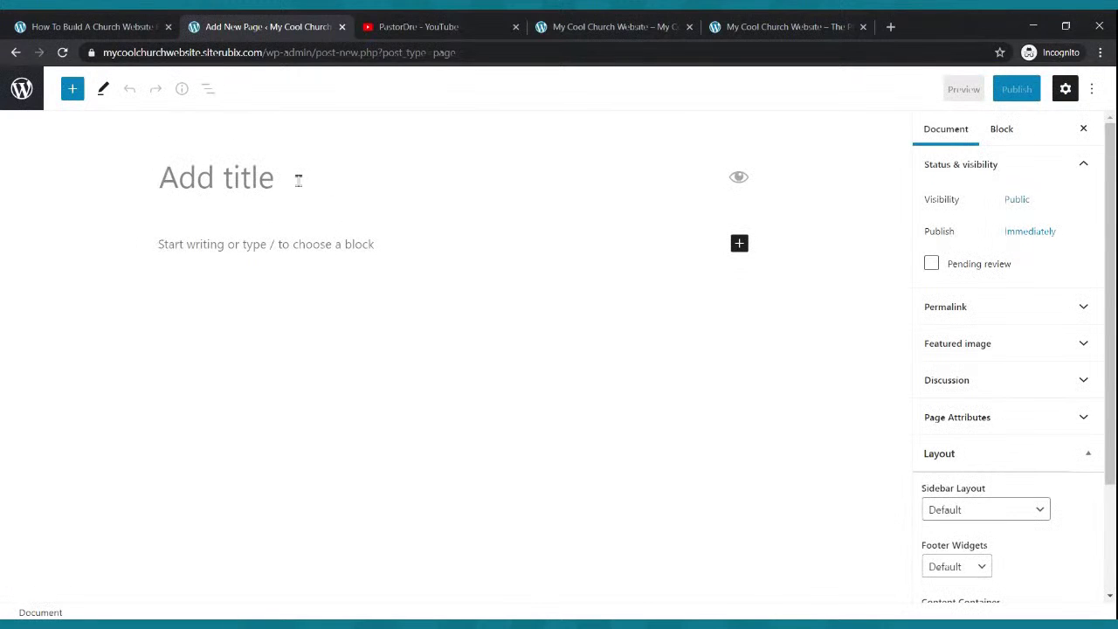
{"action": "left_click", "coordinate": [298, 179]}
{"action": "type", "text": "Live "}
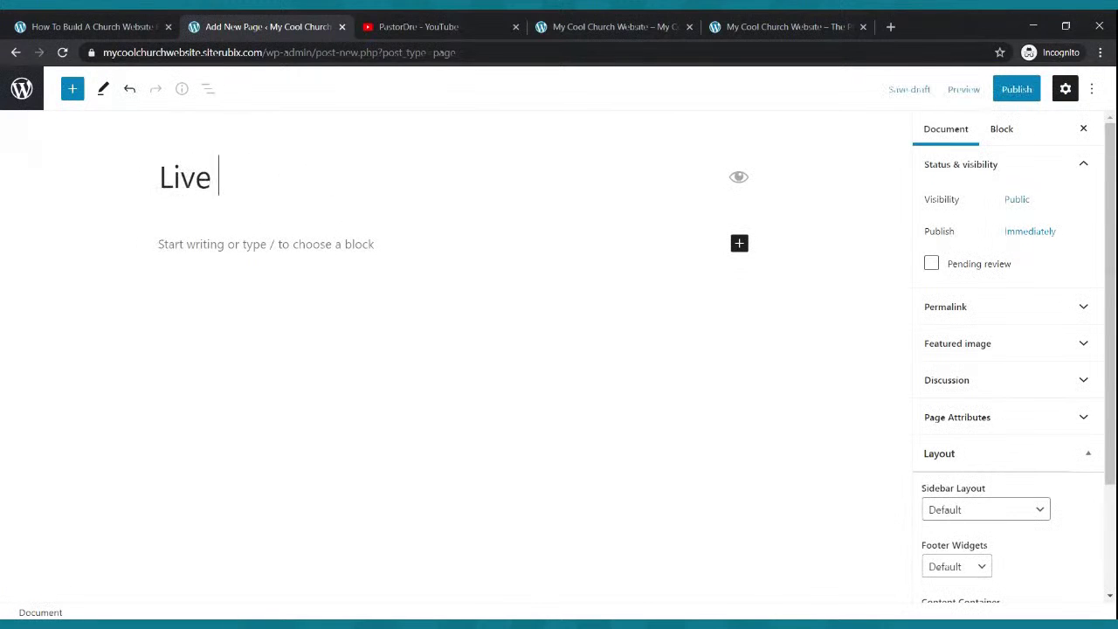
{"action": "type", "text": "Webcast"}
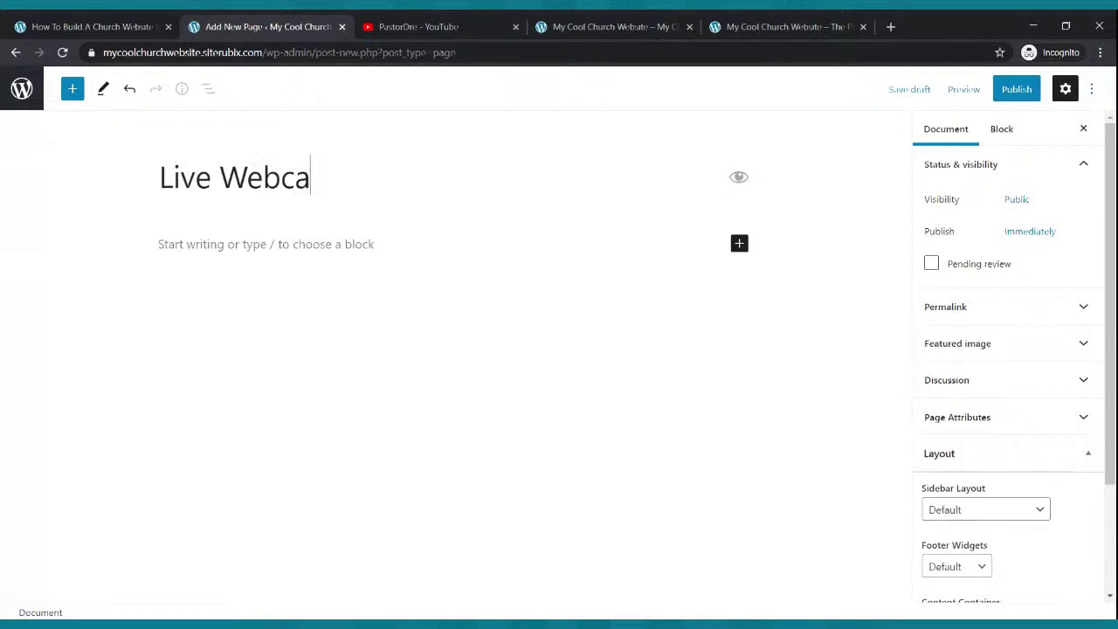
{"action": "left_click", "coordinate": [1016, 89]}
{"action": "left_click", "coordinate": [971, 89]}
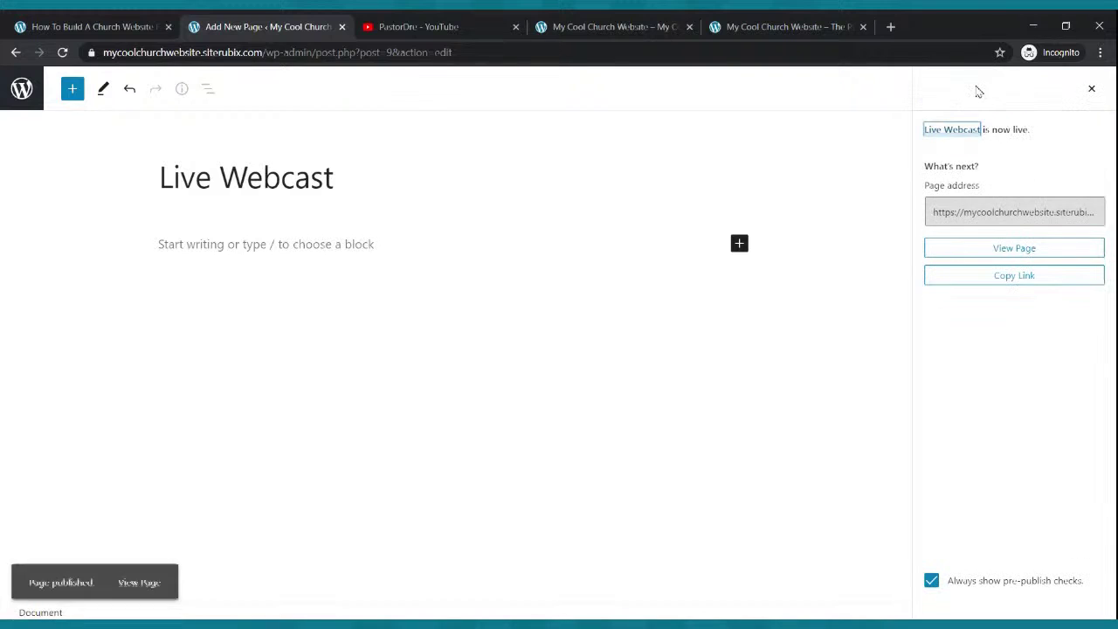
{"action": "left_click", "coordinate": [22, 89]}
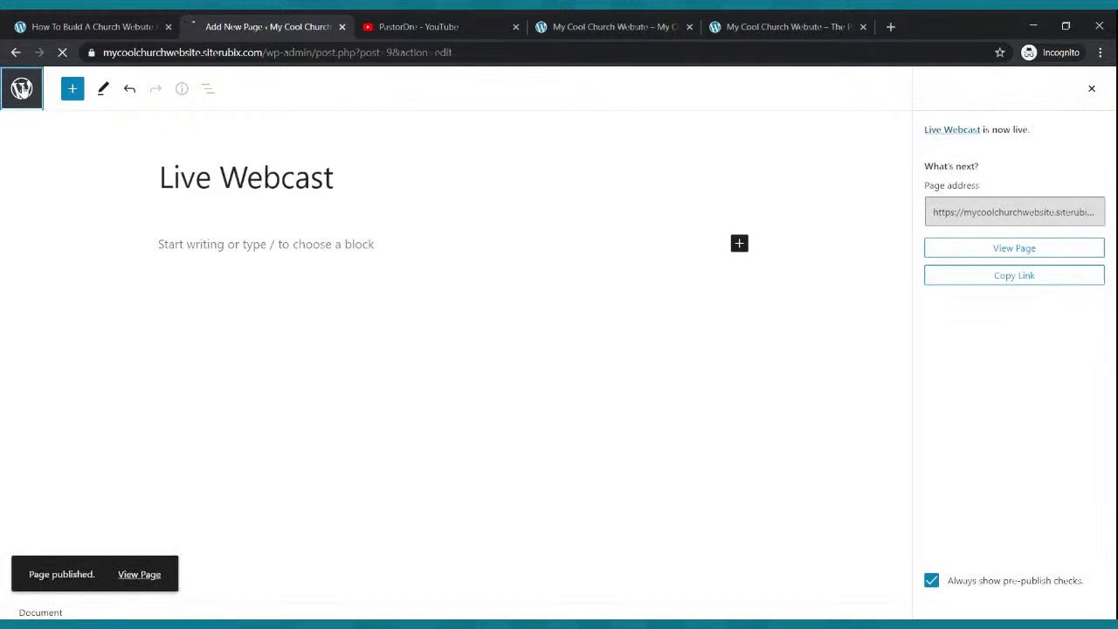
- Publish a third empty page titled 'Blog'
{"action": "left_click", "coordinate": [224, 117]}
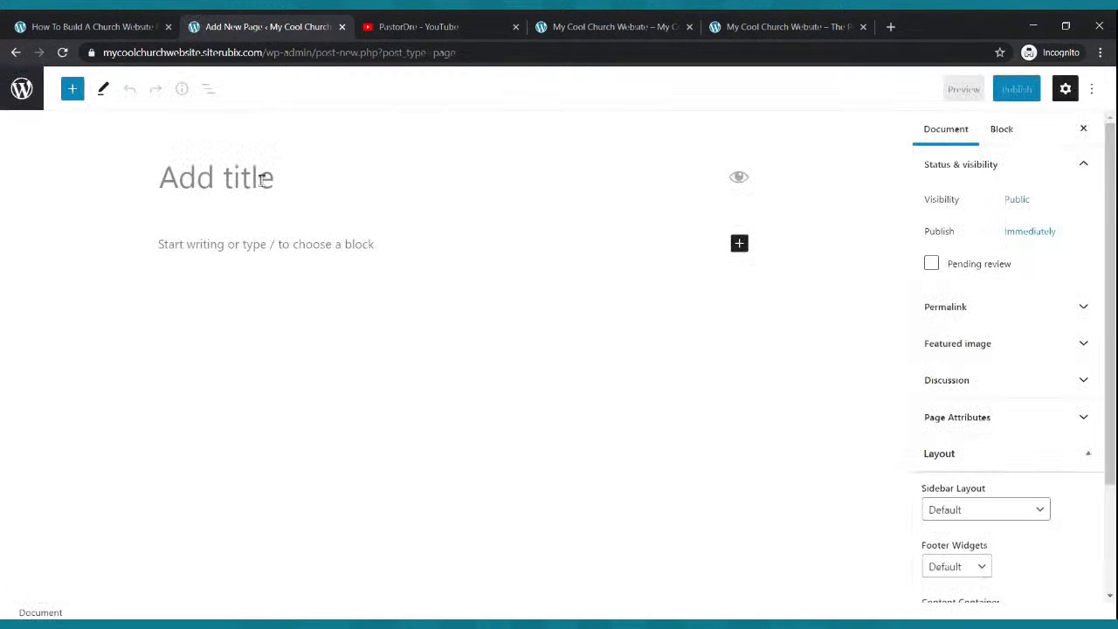
{"action": "type", "text": "Blog"}
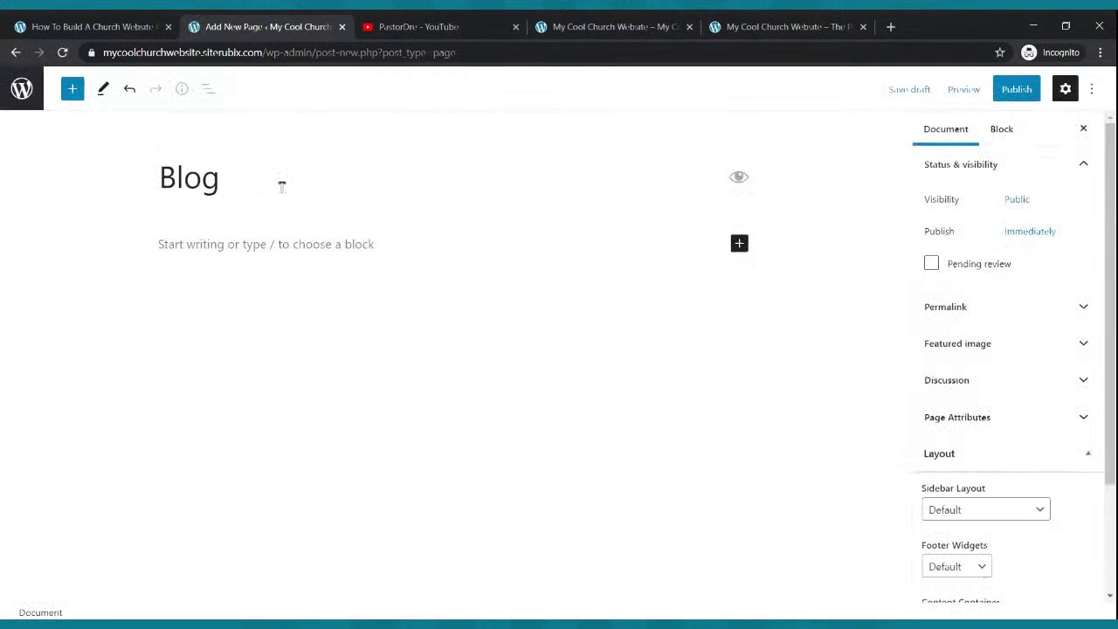
{"action": "left_click", "coordinate": [1013, 93]}
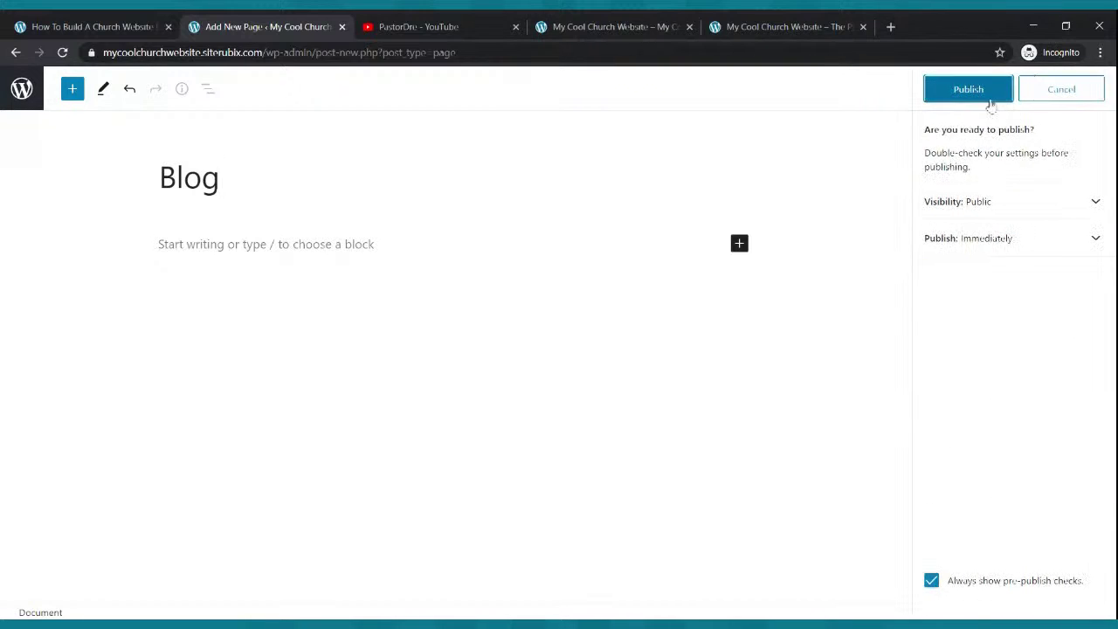
{"action": "left_click", "coordinate": [989, 98]}
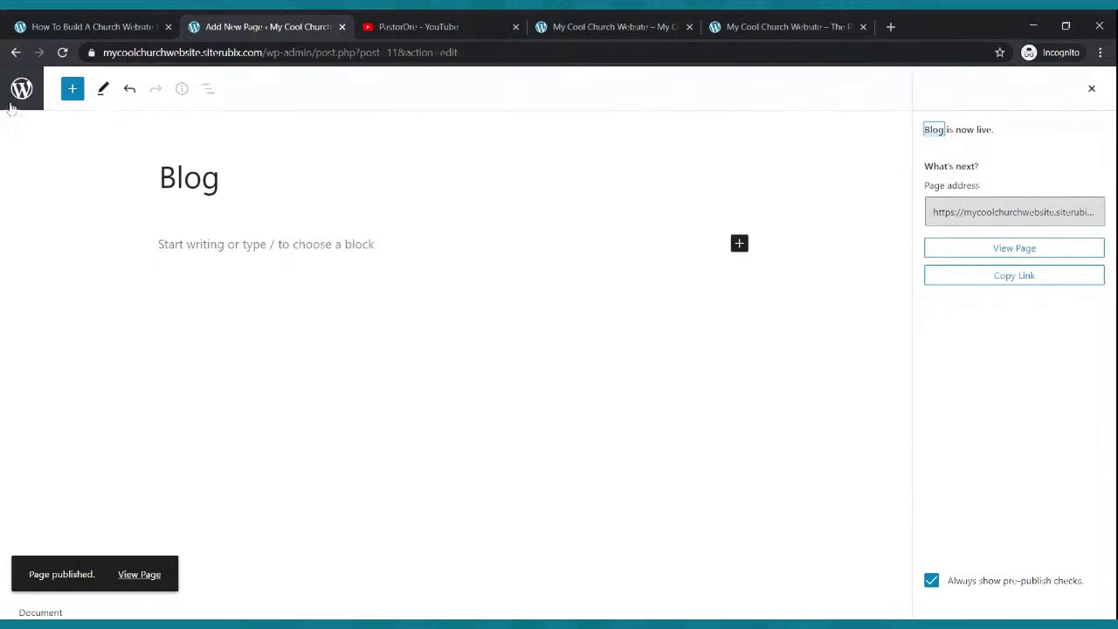
{"action": "left_click", "coordinate": [22, 90]}
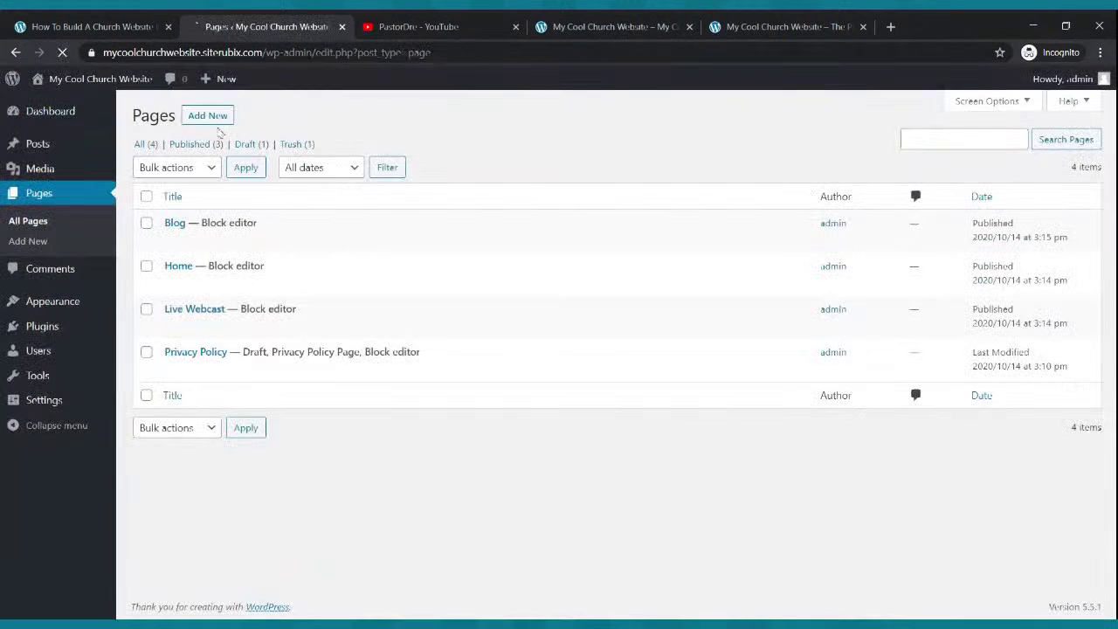
{"action": "left_click", "coordinate": [218, 116]}
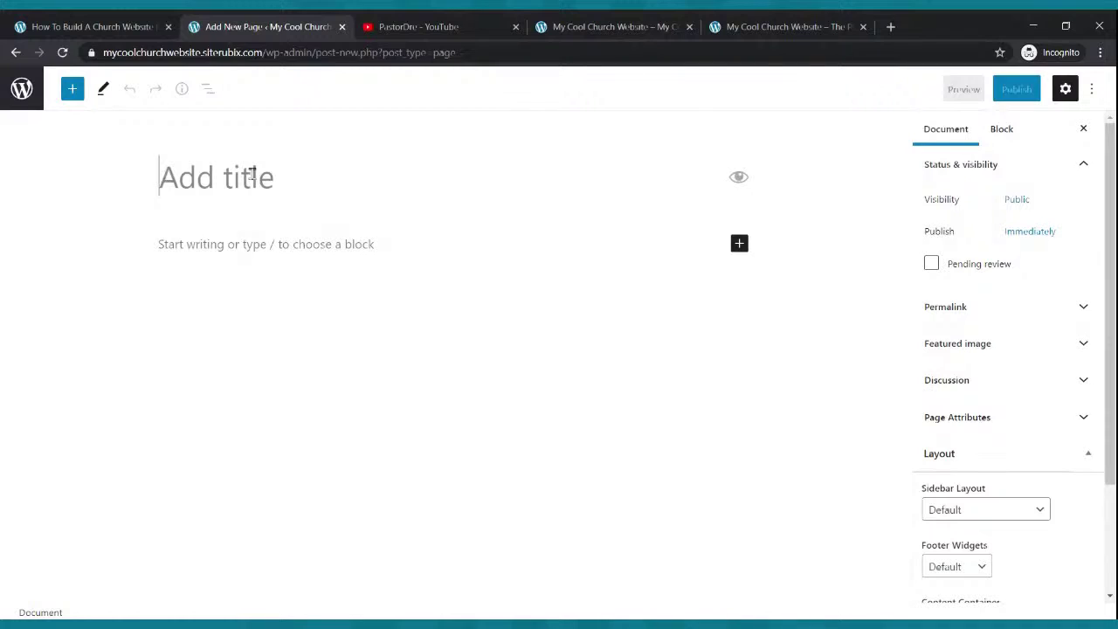
- Title the new page 'Podcast', publish it, and return to the pages list
{"action": "type", "text": "Pod"}
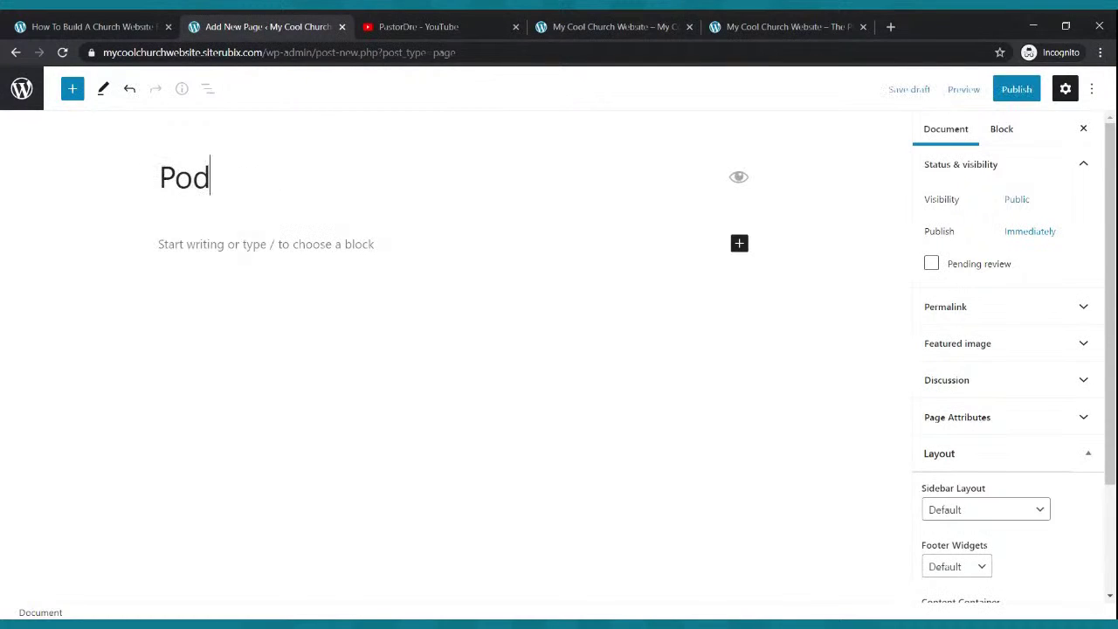
{"action": "type", "text": "cast"}
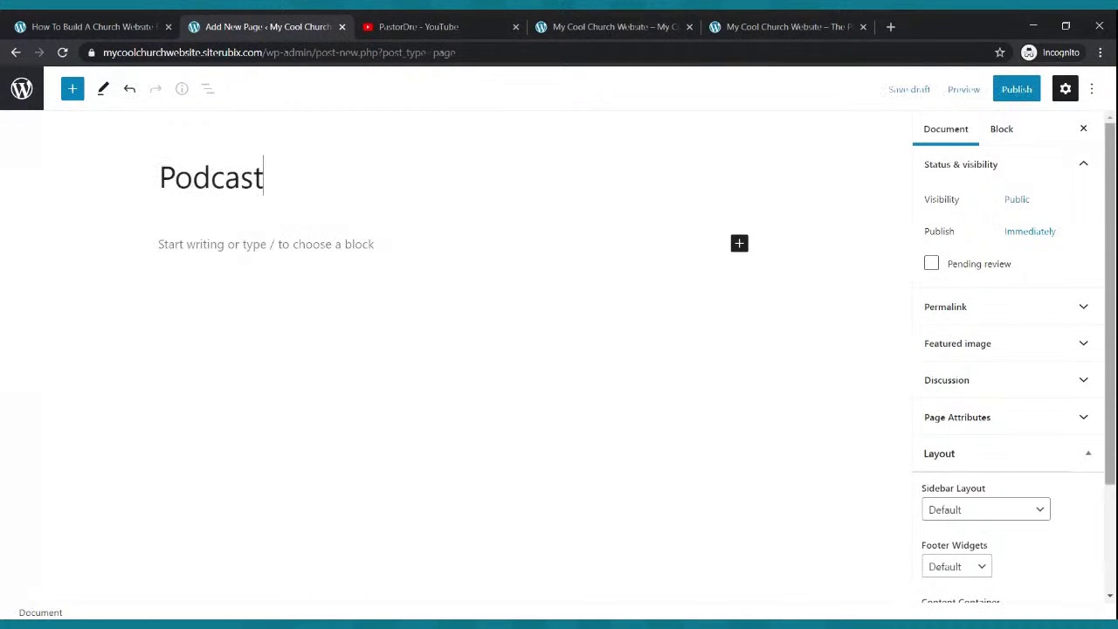
{"action": "left_click", "coordinate": [1020, 92]}
{"action": "left_click", "coordinate": [979, 101]}
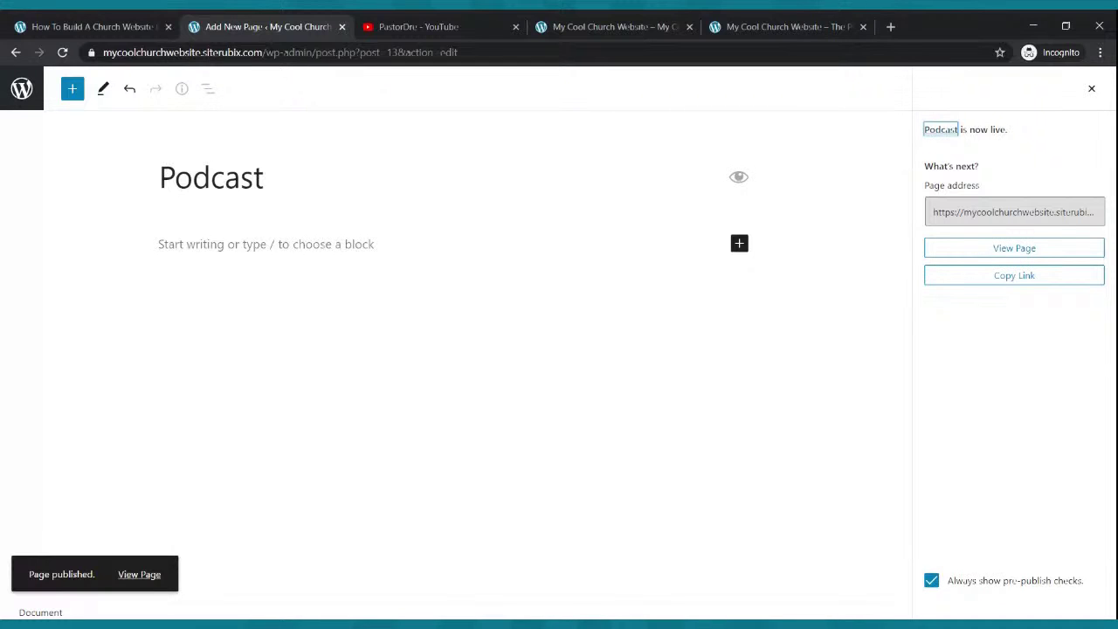
{"action": "left_click", "coordinate": [22, 89]}
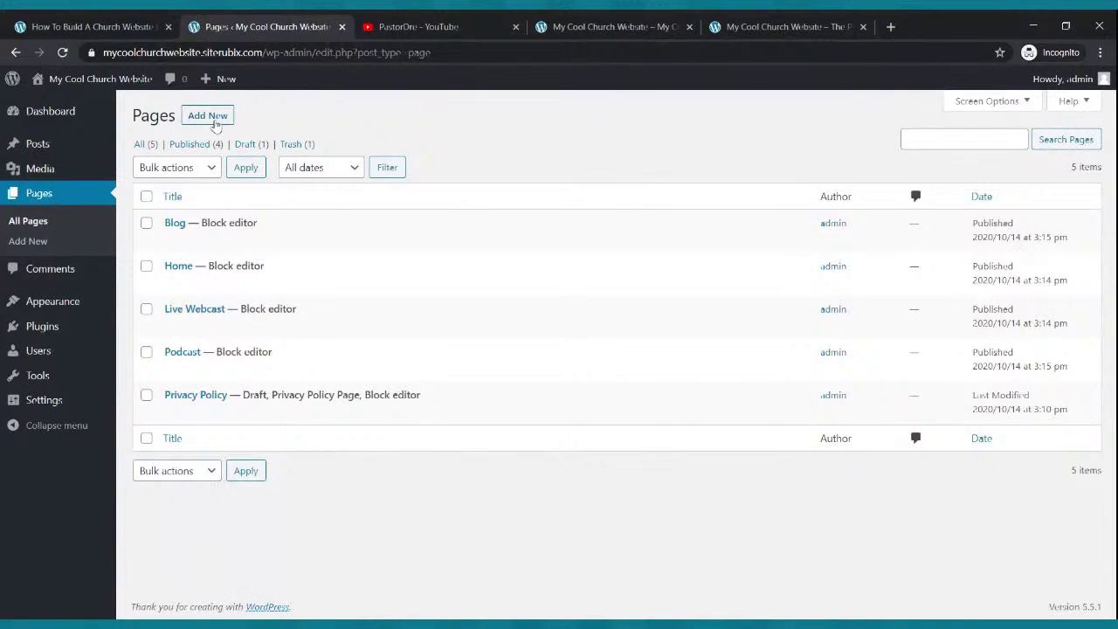
{"action": "left_click", "coordinate": [214, 121]}
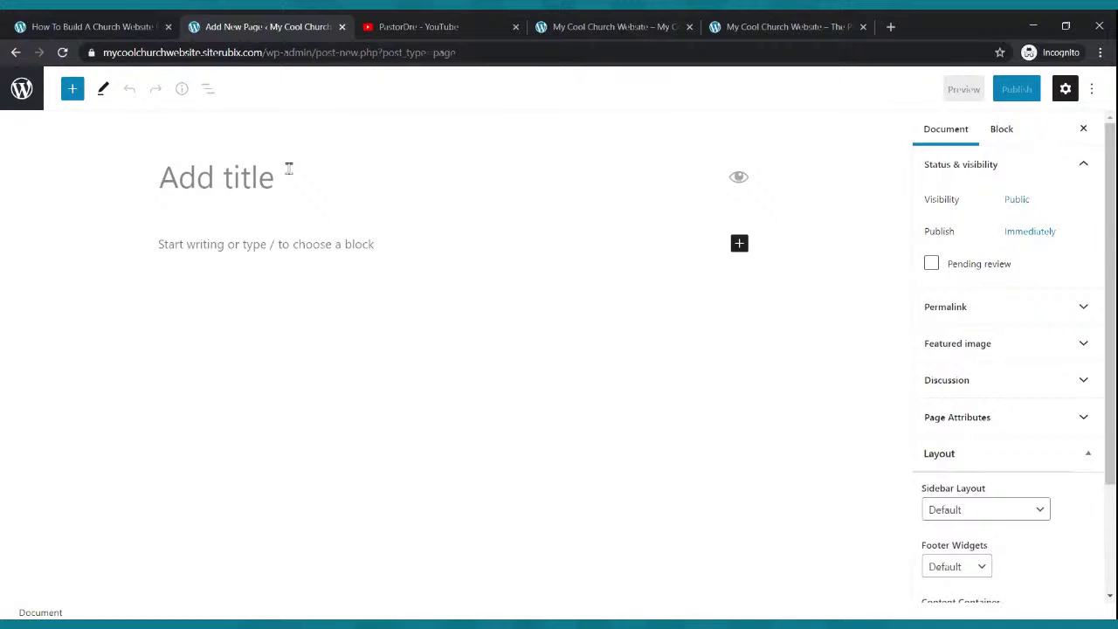
- Publish an empty page titled 'Small Groups'
{"action": "type", "text": "Smal"}
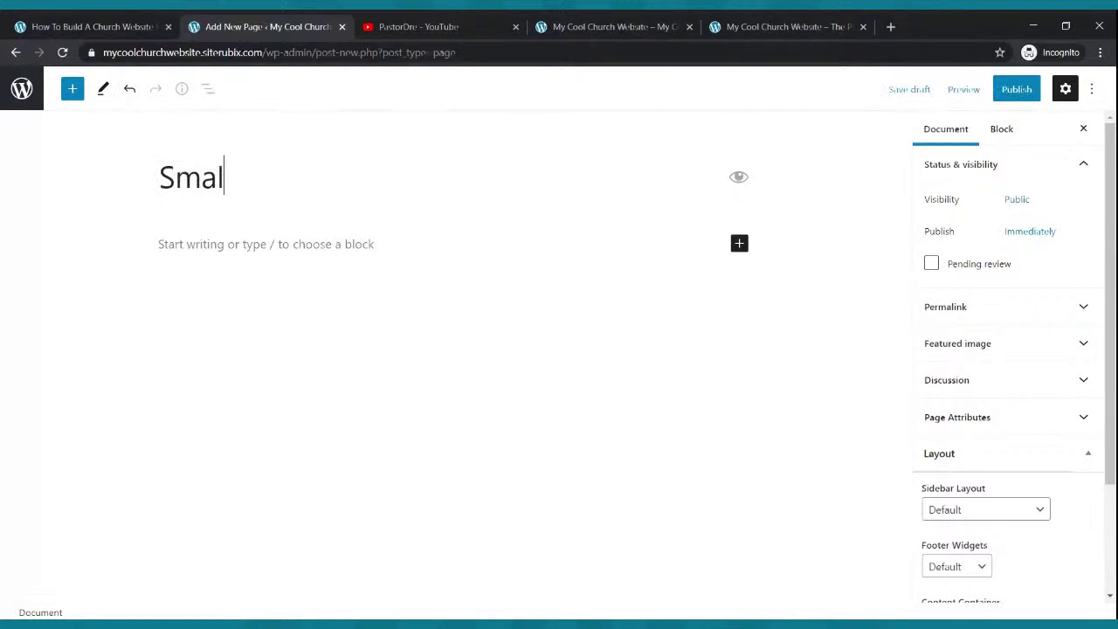
{"action": "type", "text": "l Groups"}
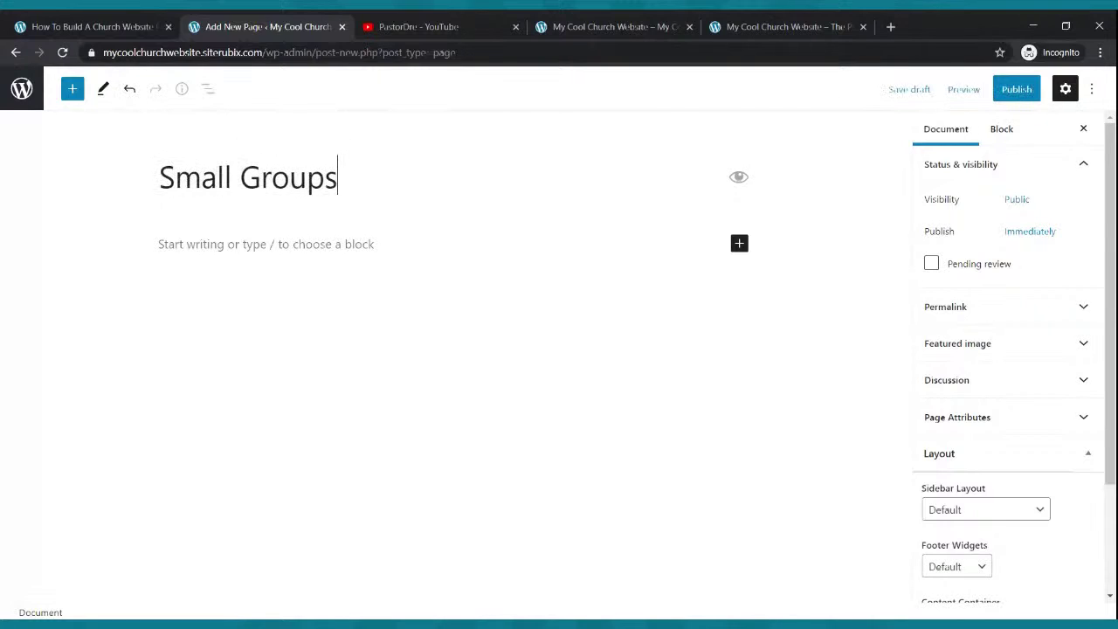
{"action": "left_click", "coordinate": [1010, 89]}
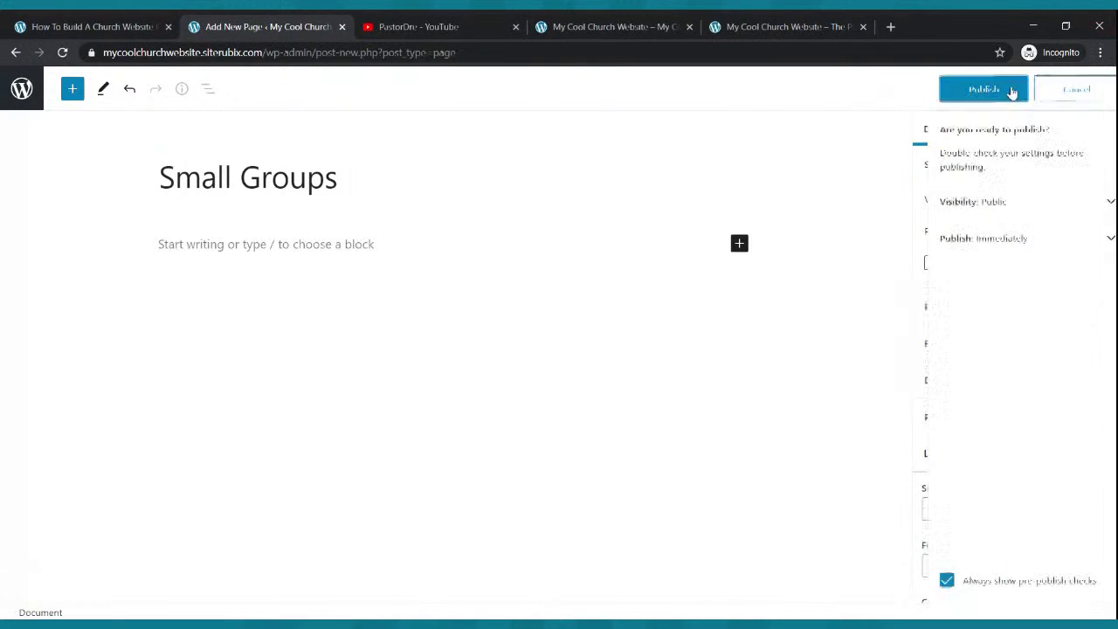
{"action": "left_click", "coordinate": [997, 90]}
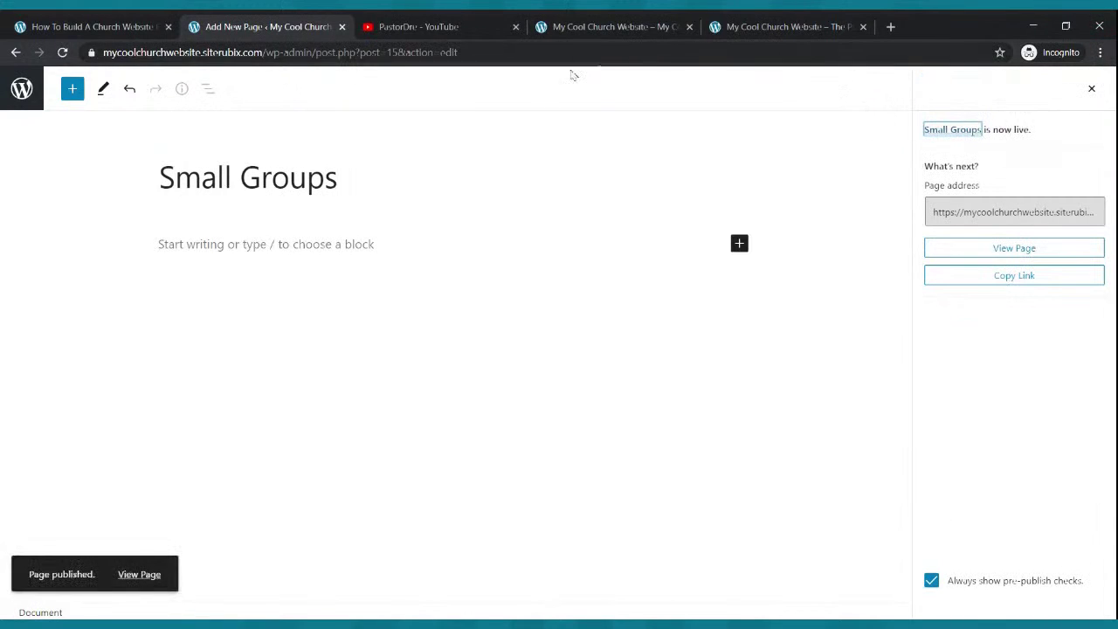
{"action": "left_click", "coordinate": [22, 91]}
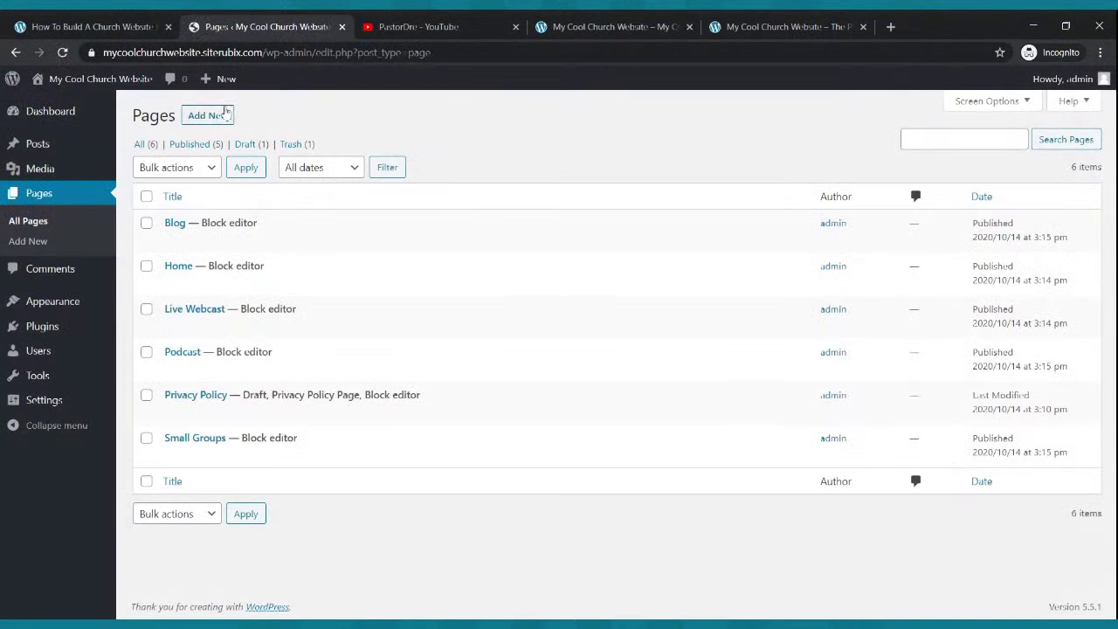
- Publish an empty page titled 'Contact Us' and return to the pages list
{"action": "left_click", "coordinate": [216, 118]}
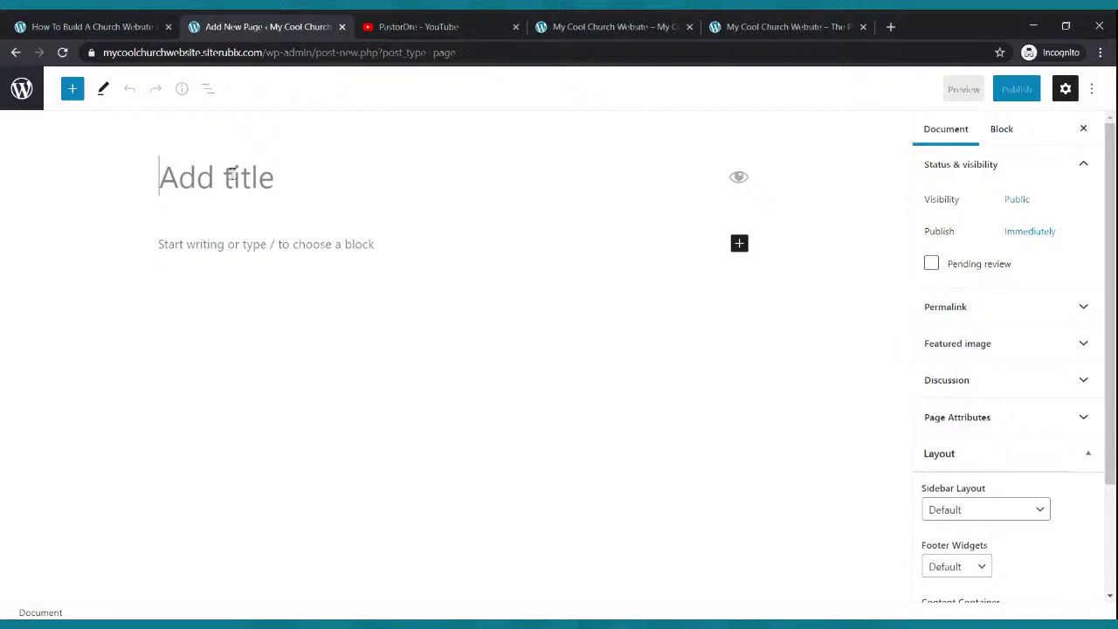
{"action": "type", "text": "Conta"}
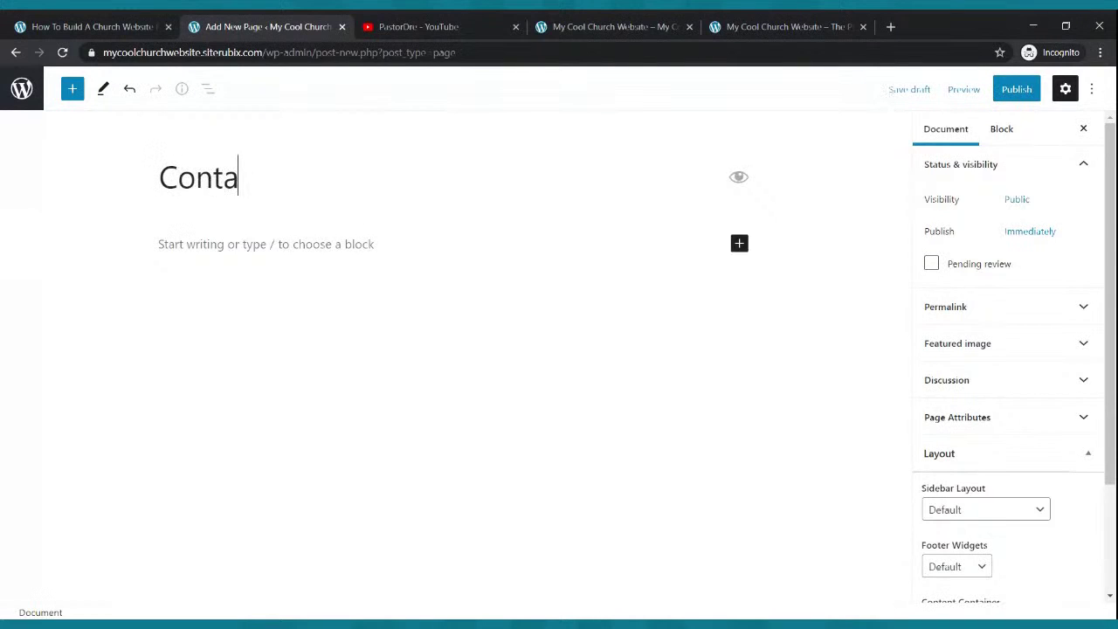
{"action": "type", "text": "ct Us"}
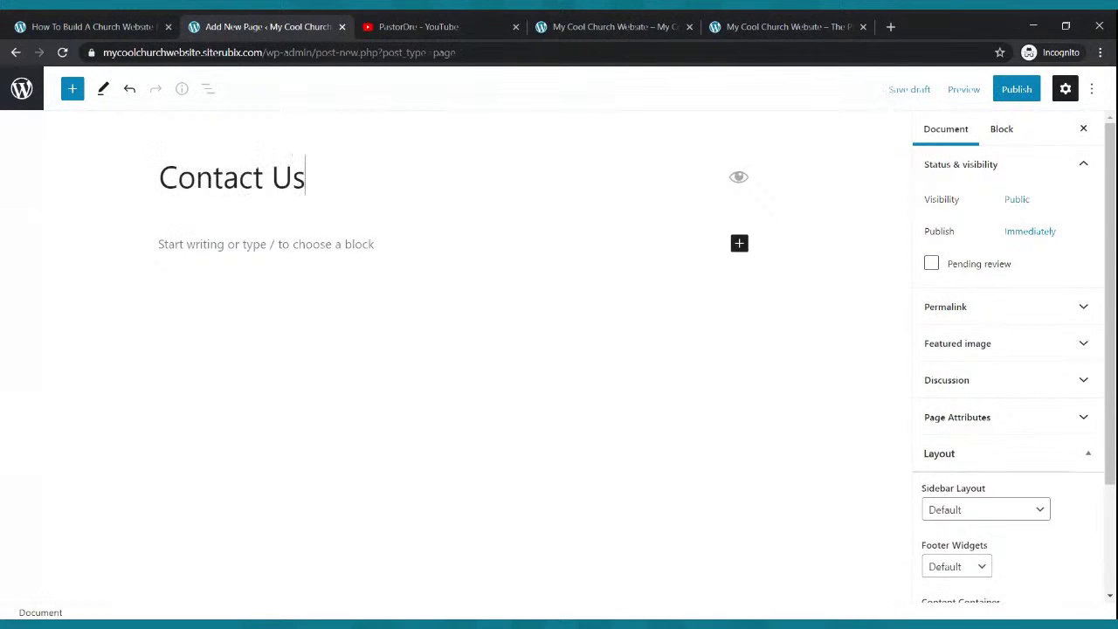
{"action": "left_click", "coordinate": [1011, 90]}
{"action": "left_click", "coordinate": [968, 91]}
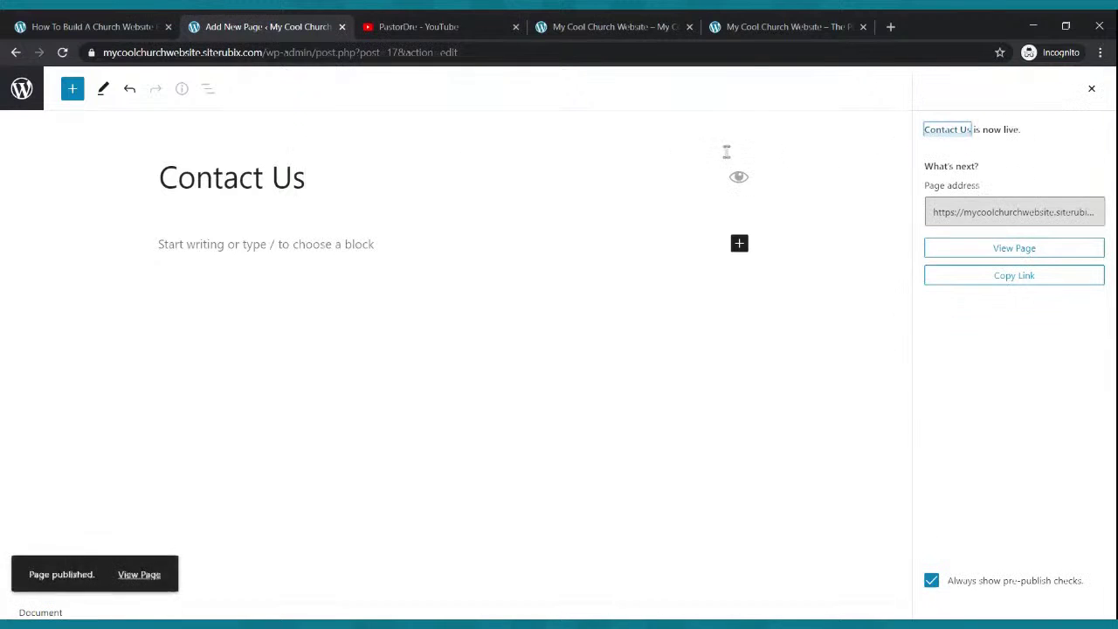
{"action": "left_click", "coordinate": [22, 90]}
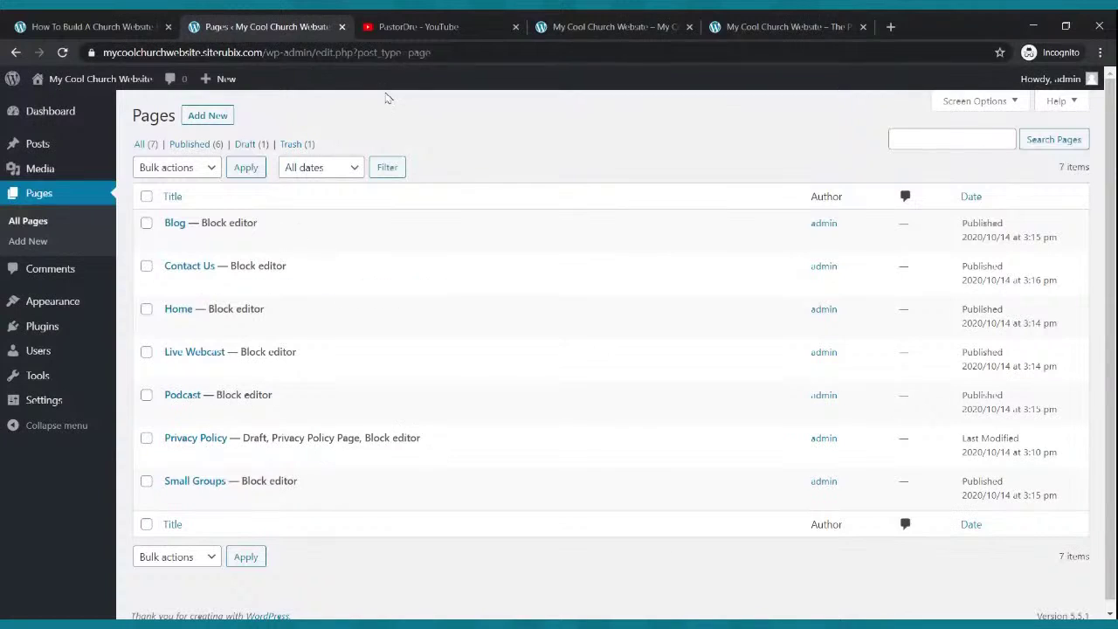
- Reload the live site so its header menu shows the new pages
{"action": "left_click", "coordinate": [568, 24]}
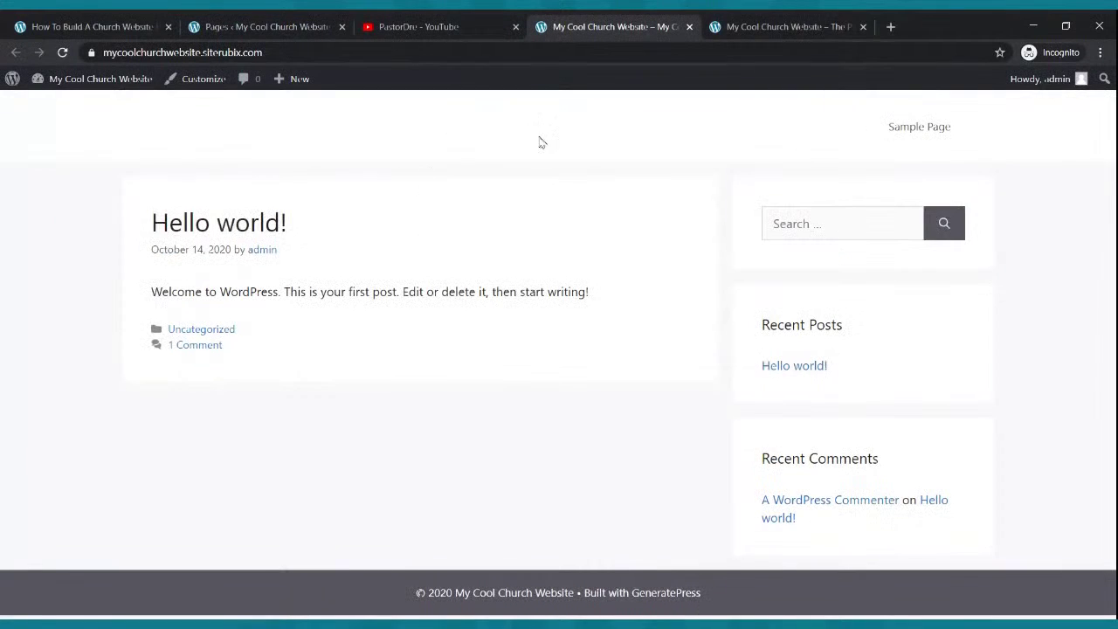
{"action": "left_click", "coordinate": [62, 53]}
{"action": "mouse_move", "coordinate": [137, 84]}
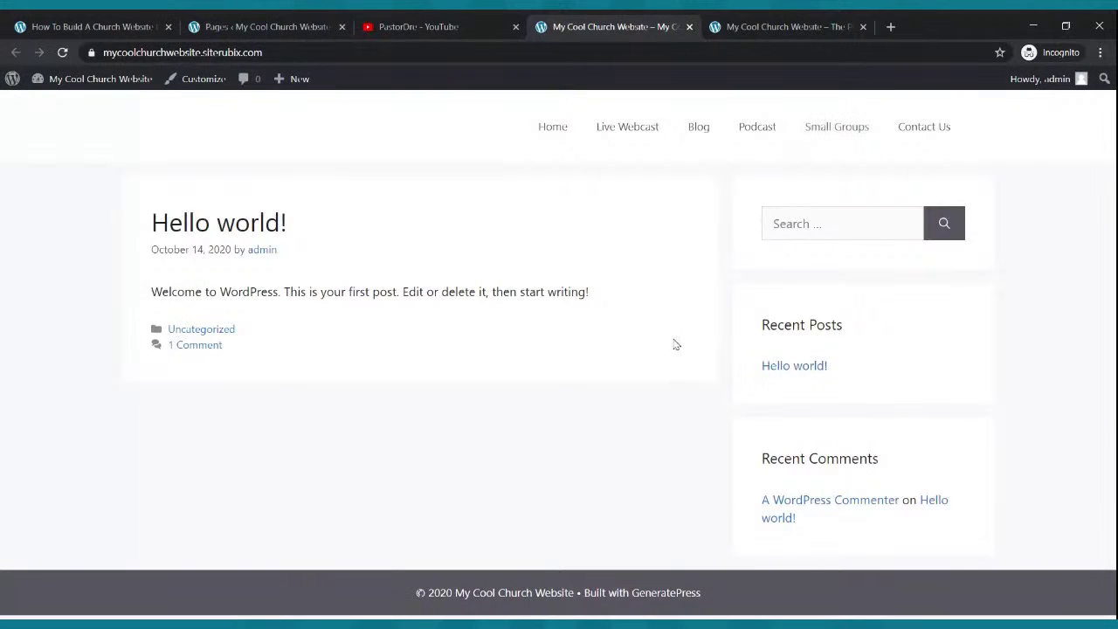
- Compare with the finished church homepage example, then return to the admin Pages list
{"action": "left_click", "coordinate": [760, 28]}
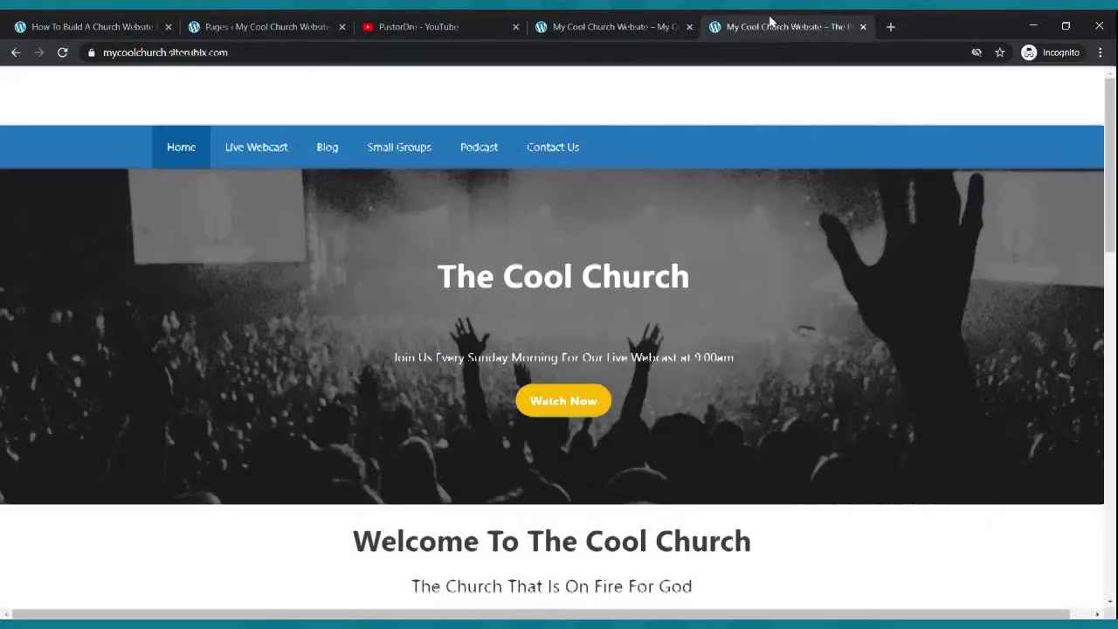
{"action": "scroll", "coordinate": [629, 325], "scroll_direction": "down", "scroll_amount": 3}
{"action": "scroll", "coordinate": [704, 274], "scroll_direction": "up", "scroll_amount": 3}
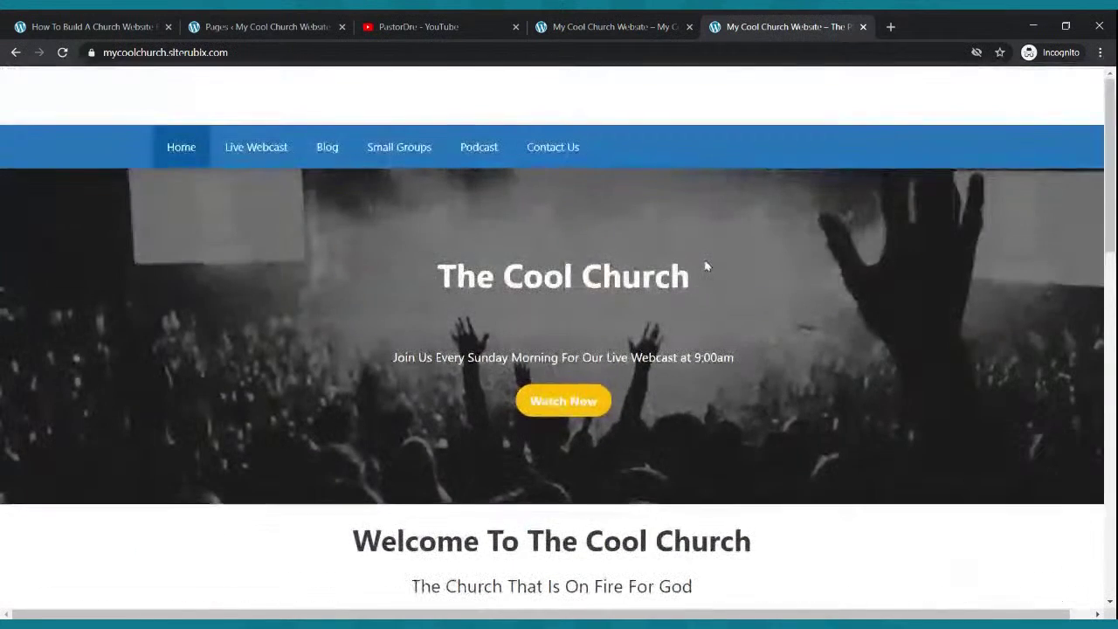
{"action": "left_click", "coordinate": [587, 21]}
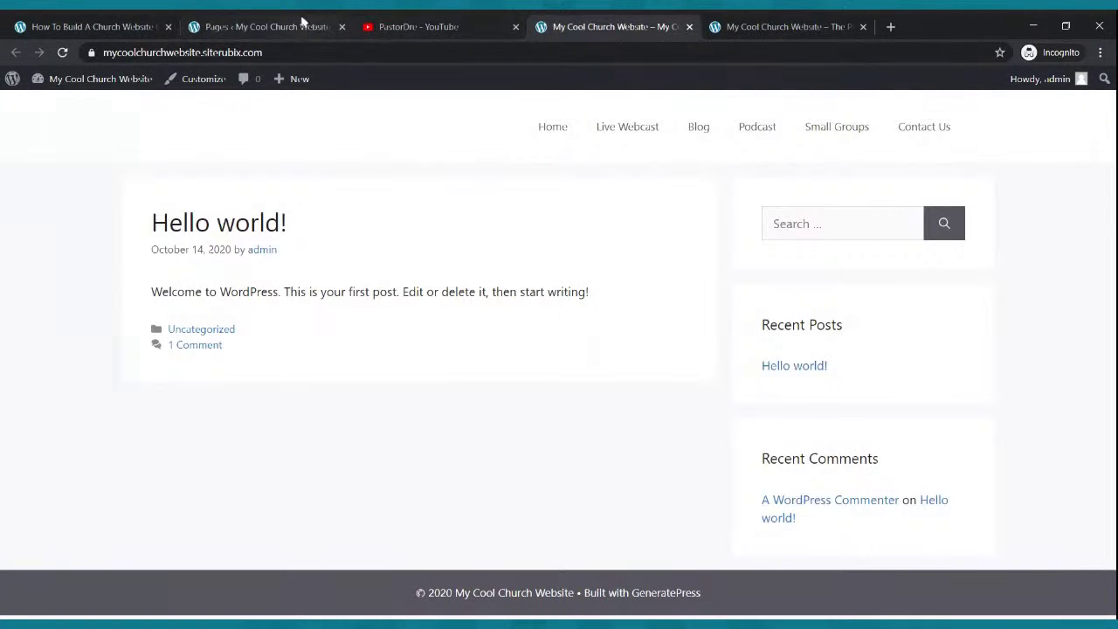
{"action": "left_click", "coordinate": [300, 21]}
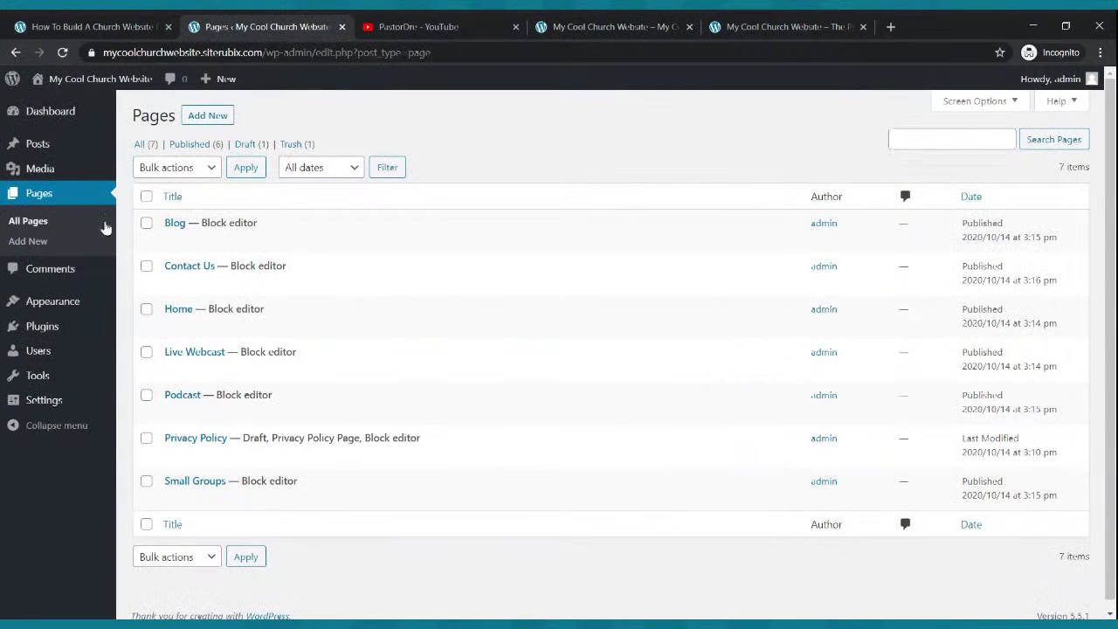
- Pass through Themes, General and Writing settings to reach the Reading settings
{"action": "mouse_move", "coordinate": [63, 307]}
{"action": "left_click", "coordinate": [63, 306]}
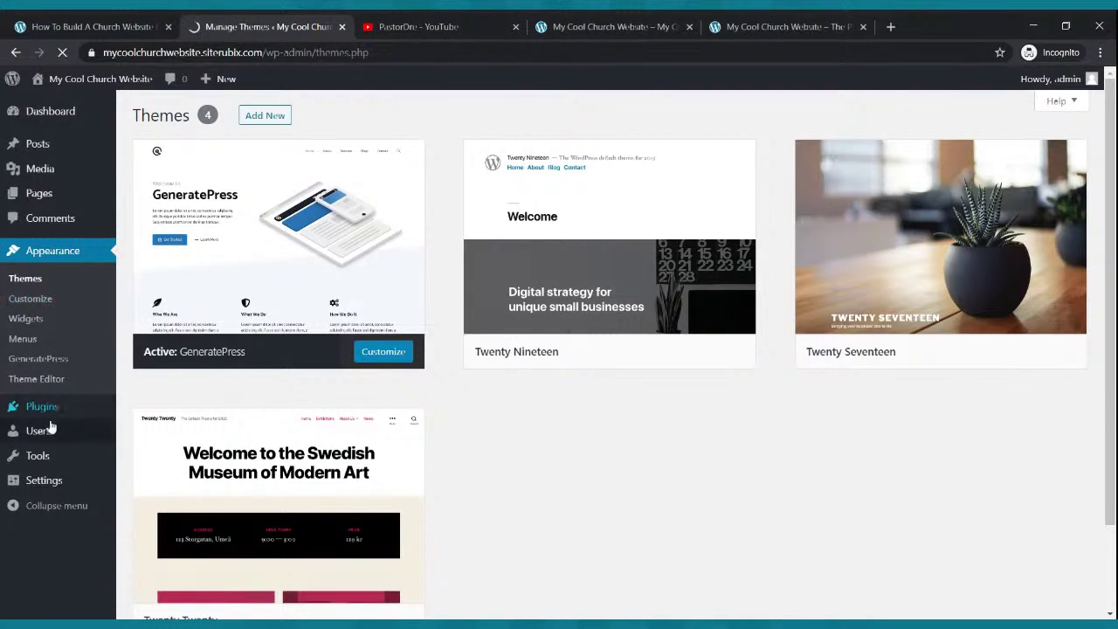
{"action": "left_click", "coordinate": [46, 482]}
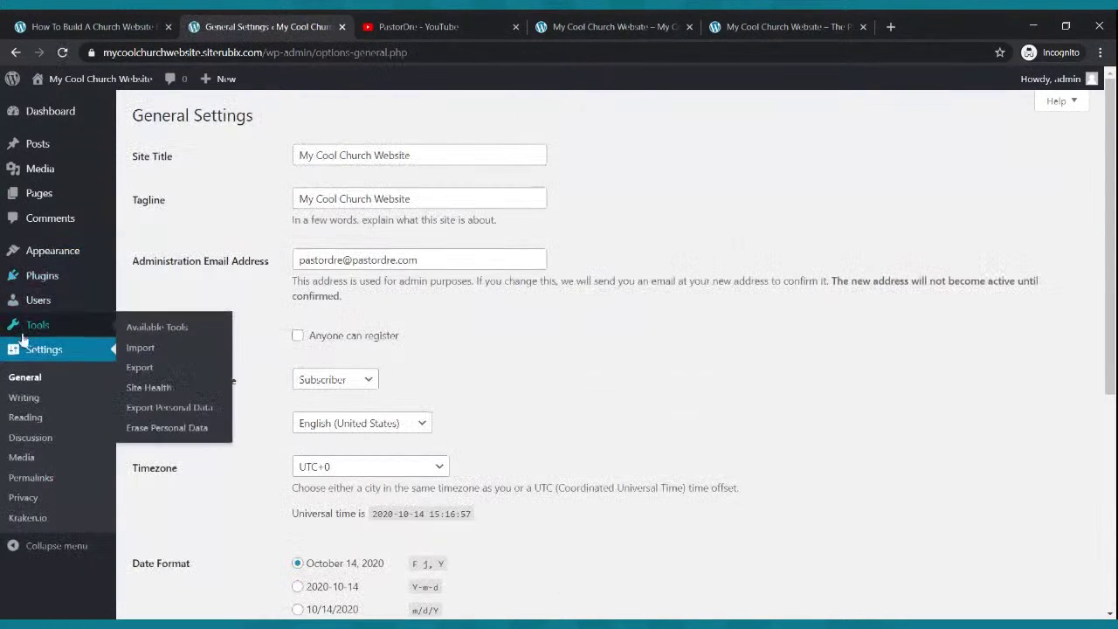
{"action": "left_click", "coordinate": [31, 403]}
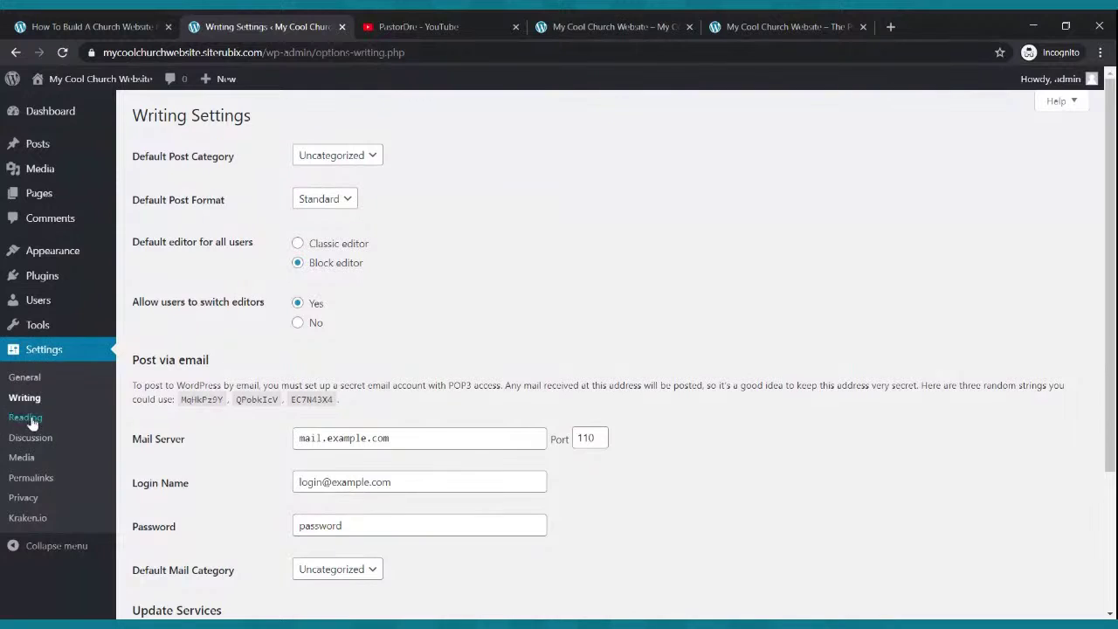
{"action": "left_click", "coordinate": [28, 419]}
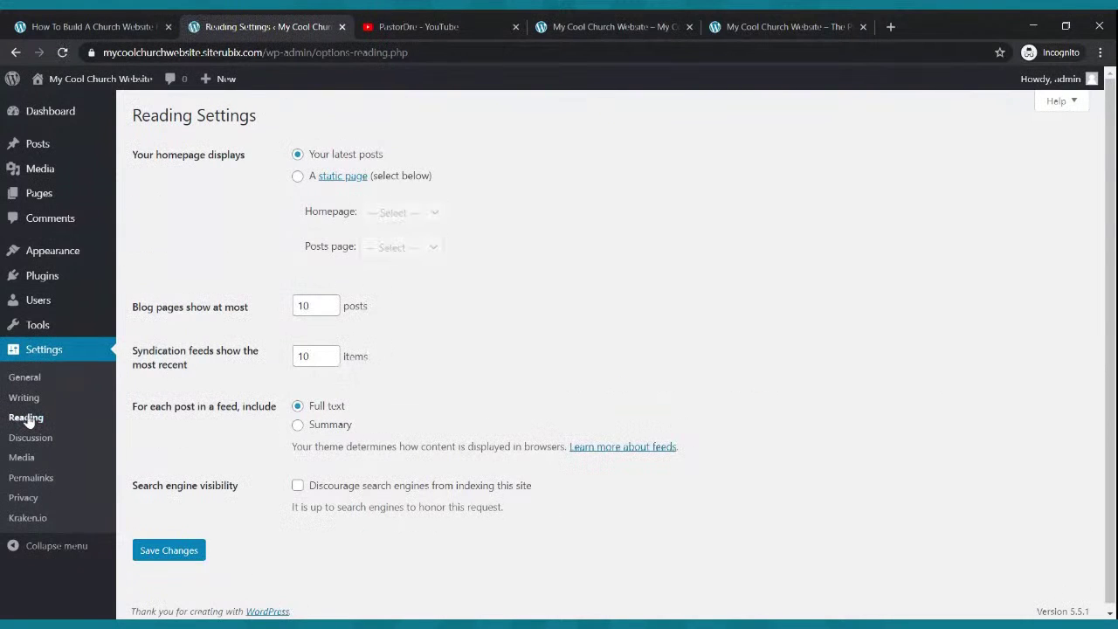
- Choose a static front page with Home as the homepage and Blog as the posts page, then save
{"action": "left_click", "coordinate": [297, 178]}
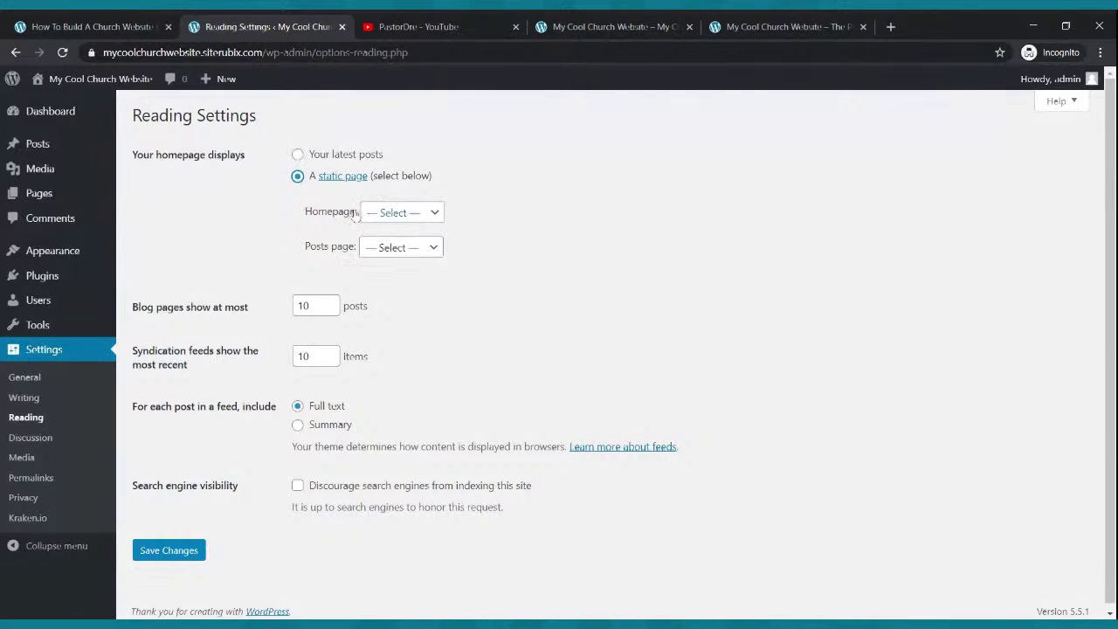
{"action": "left_click", "coordinate": [431, 215]}
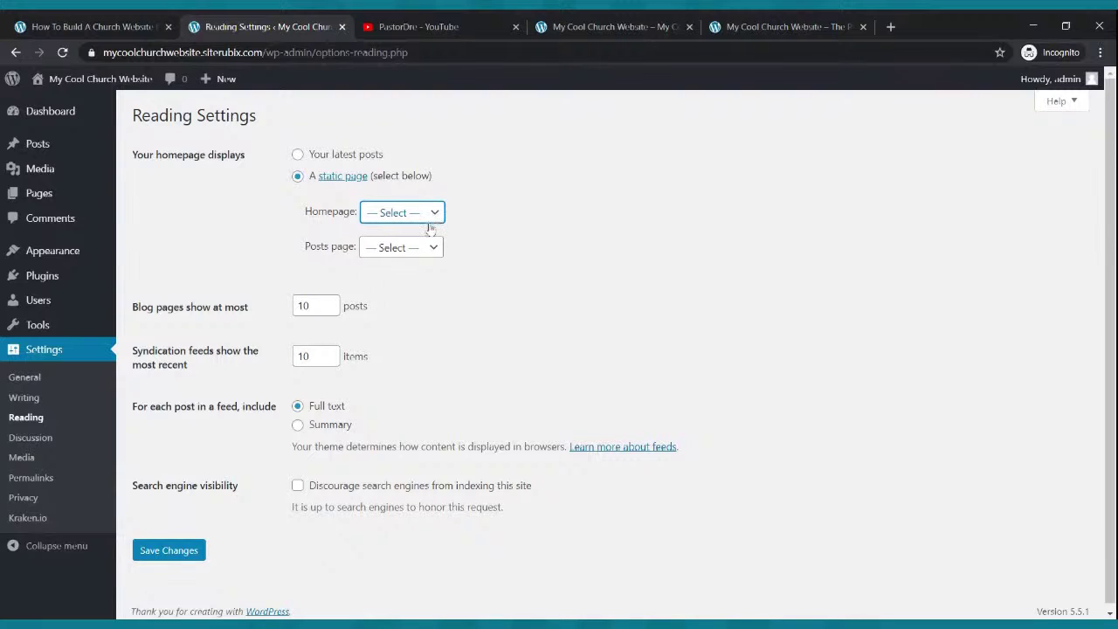
{"action": "left_click", "coordinate": [417, 313]}
{"action": "left_click", "coordinate": [431, 253]}
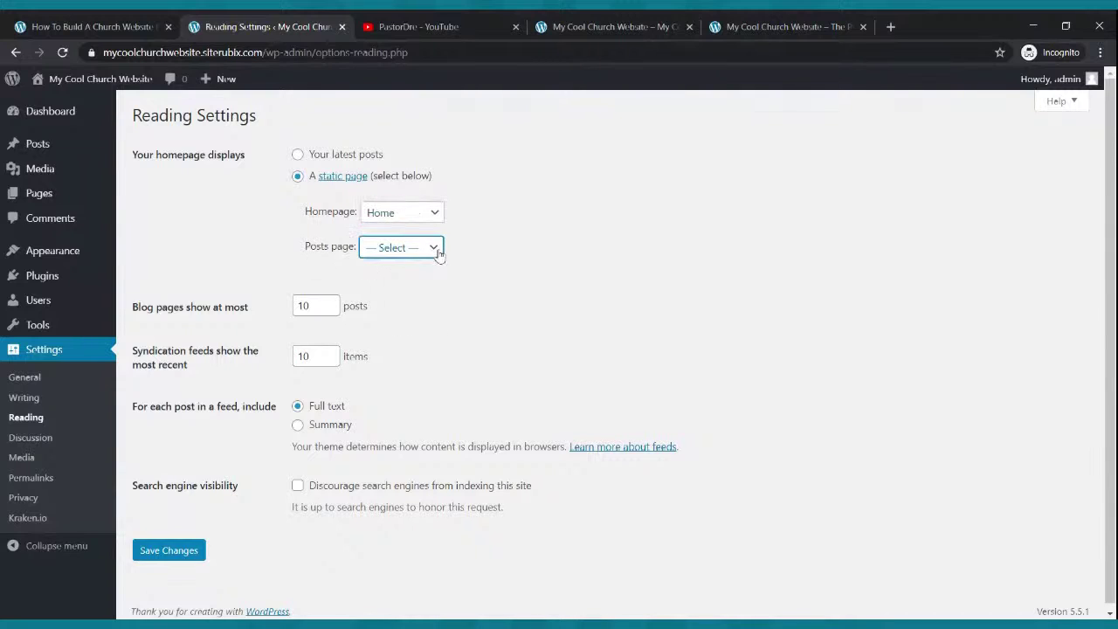
{"action": "left_click", "coordinate": [407, 294]}
{"action": "left_click", "coordinate": [154, 552]}
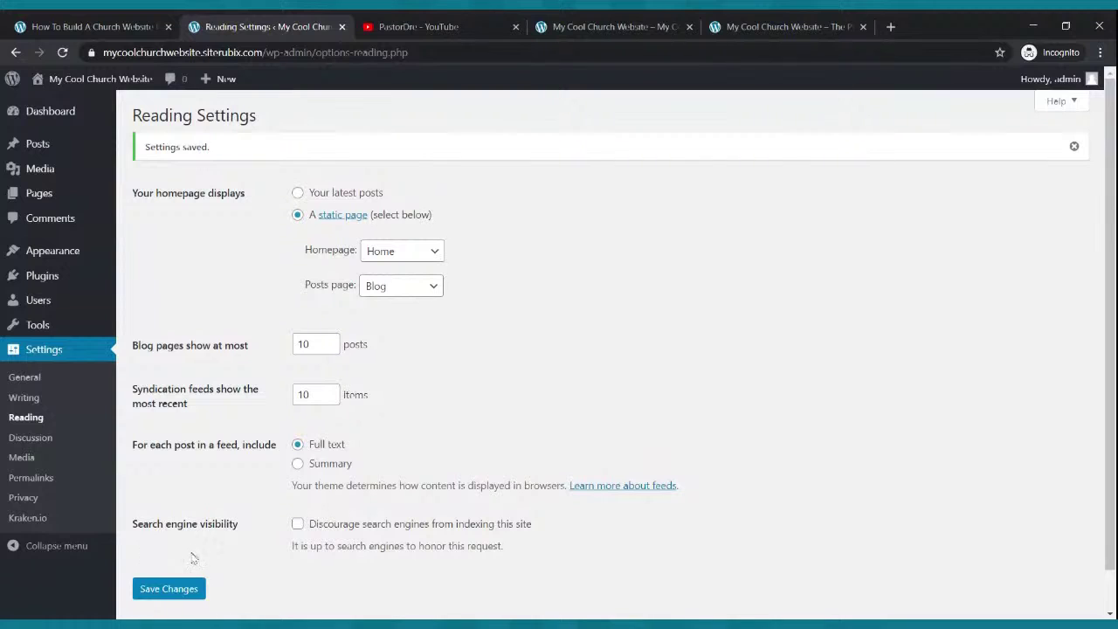
{"action": "left_click", "coordinate": [625, 25]}
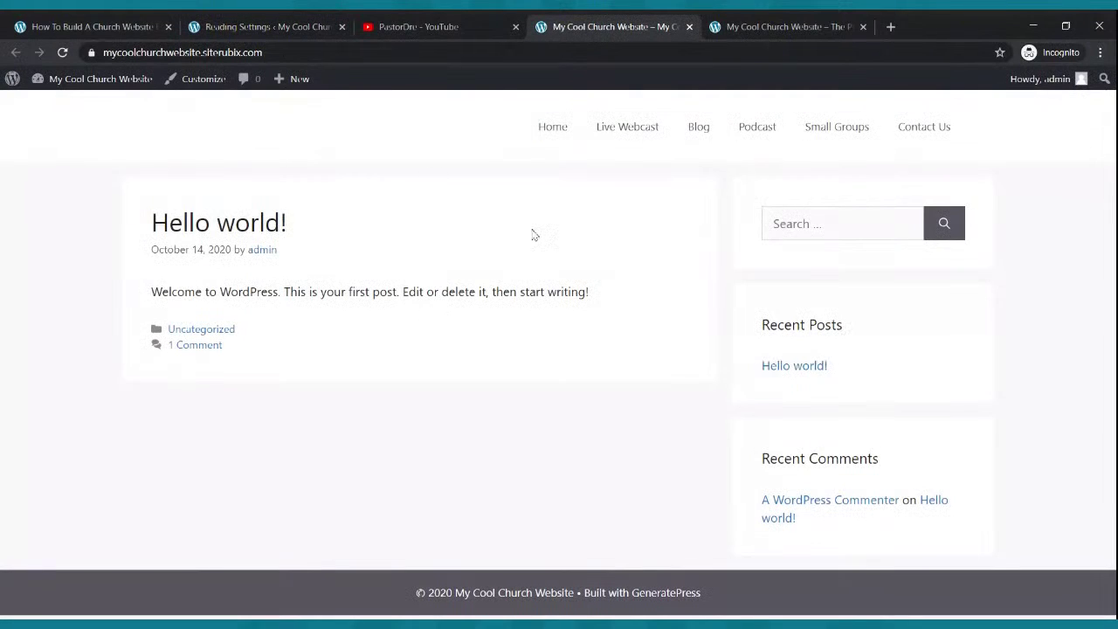
- Reload the front page to see the static Home page and compare it with the finished church homepage
{"action": "left_click", "coordinate": [62, 52]}
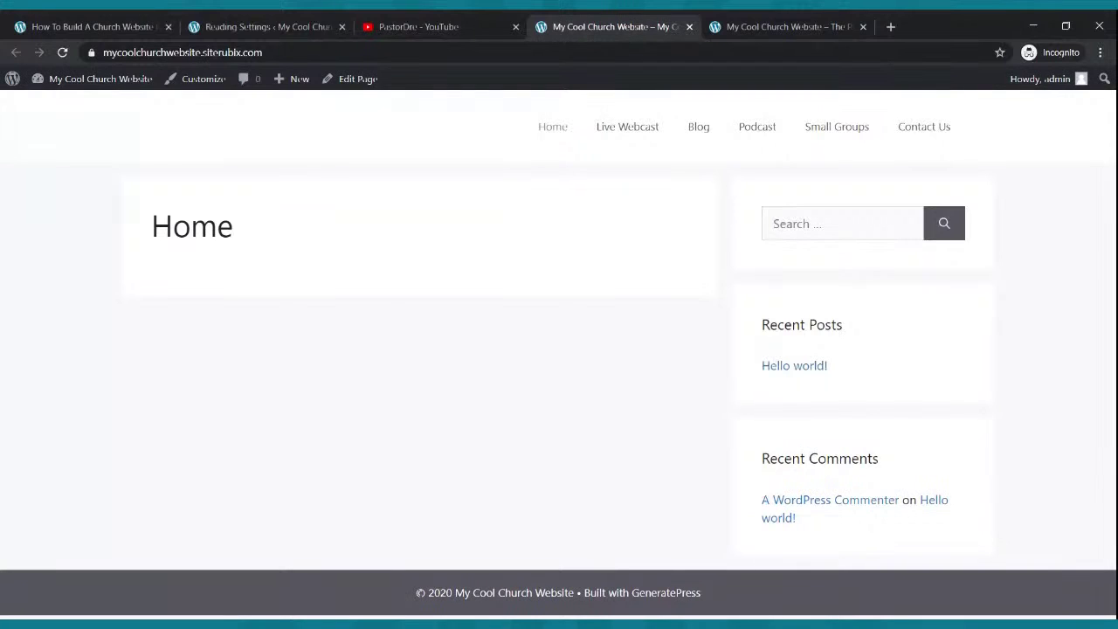
{"action": "left_click", "coordinate": [749, 24]}
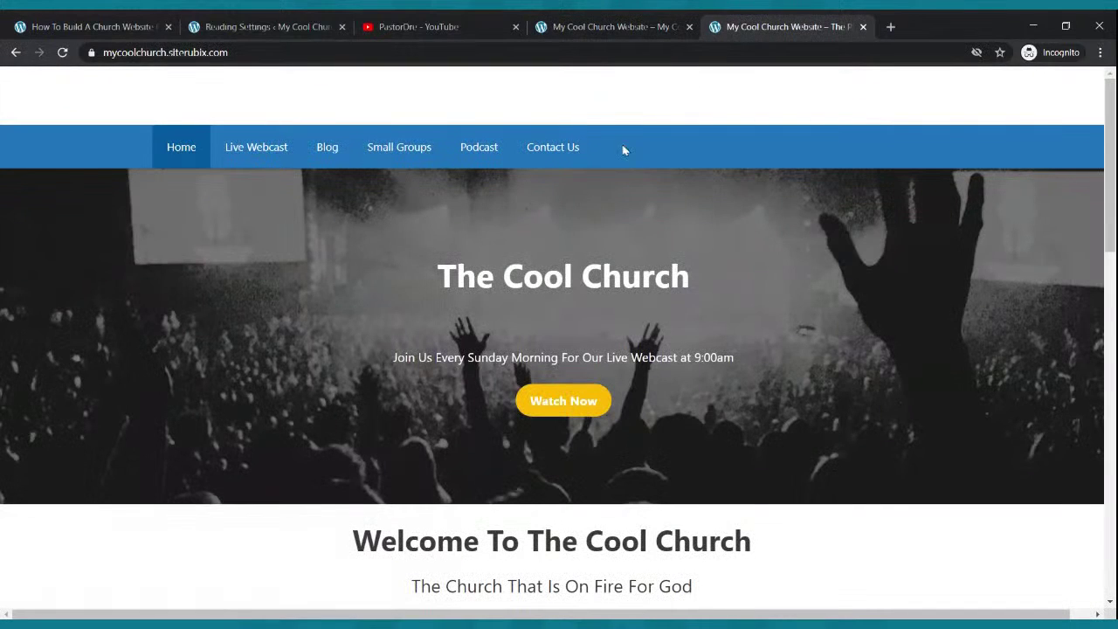
{"action": "left_click", "coordinate": [594, 26]}
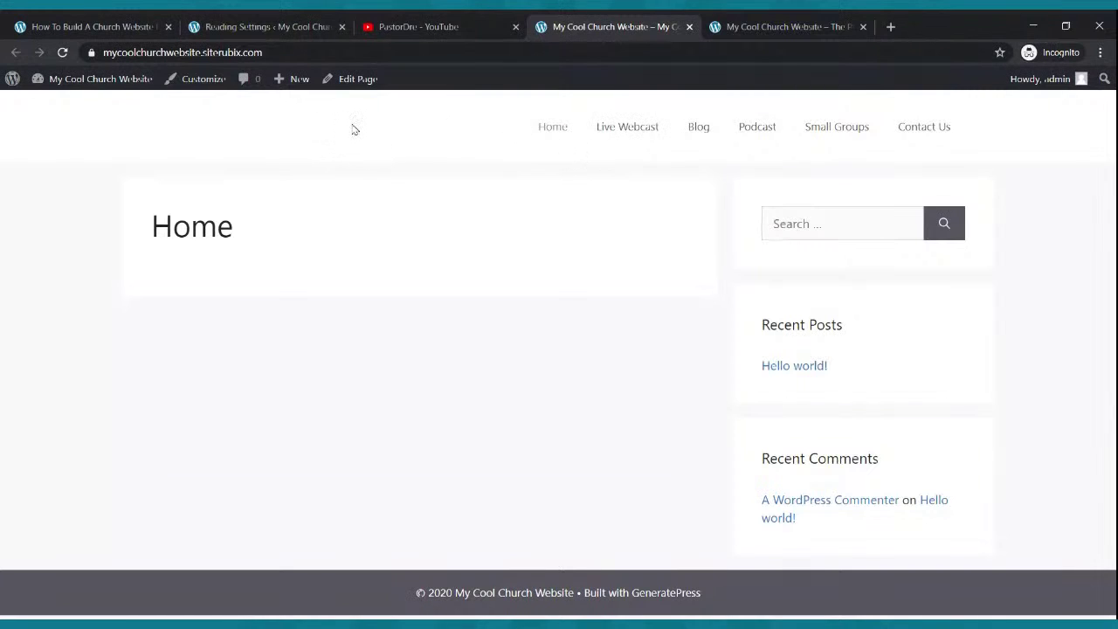
{"action": "left_click", "coordinate": [725, 26]}
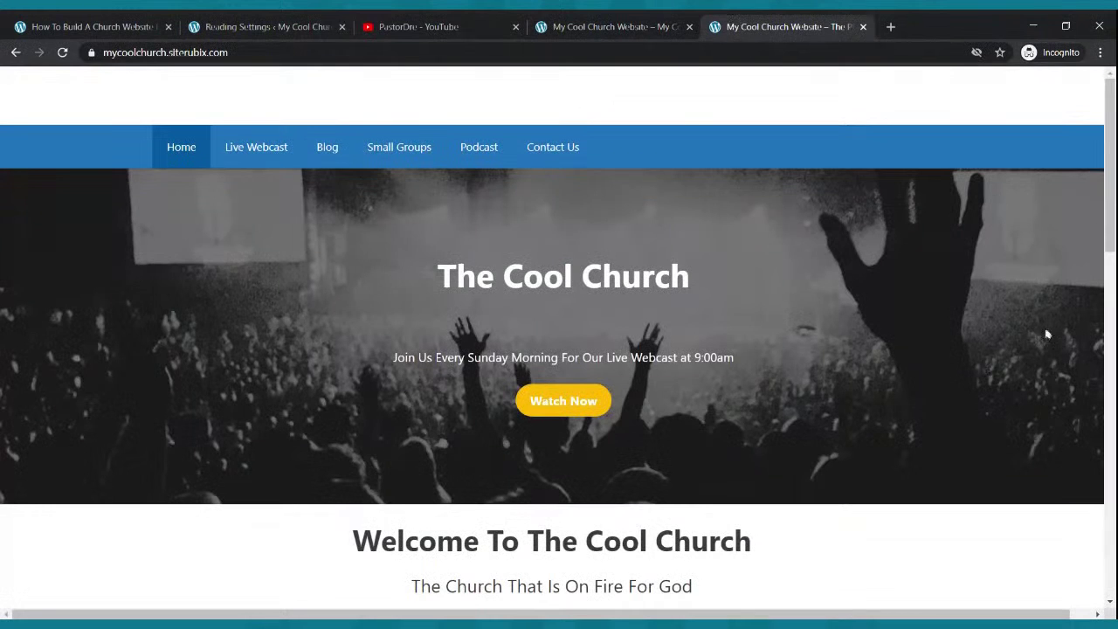
{"action": "left_click", "coordinate": [646, 26]}
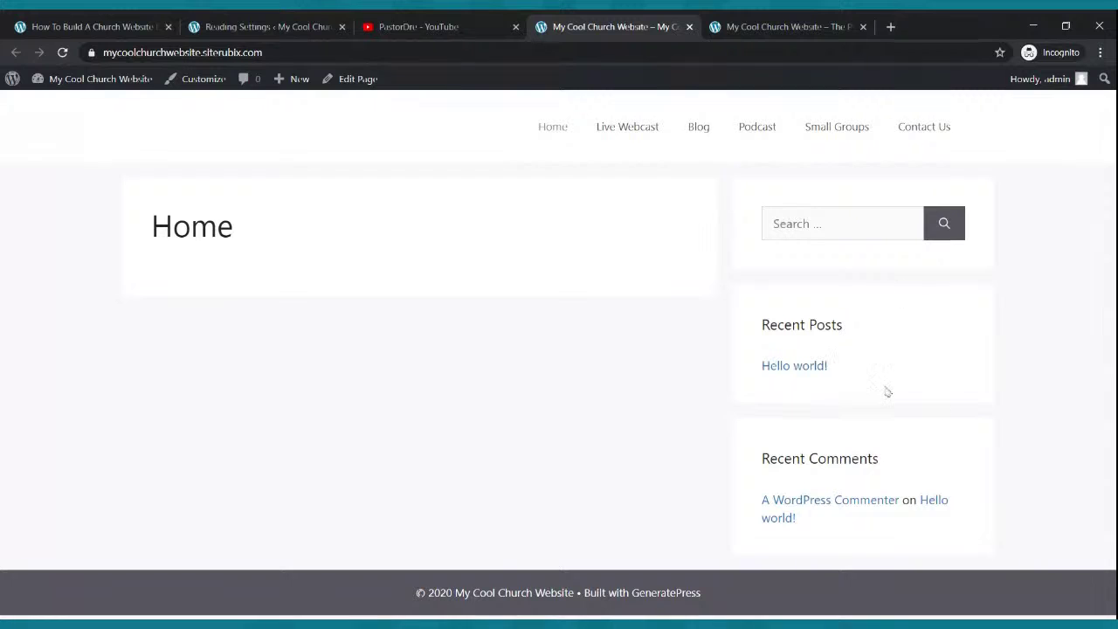
{"action": "left_click", "coordinate": [271, 26]}
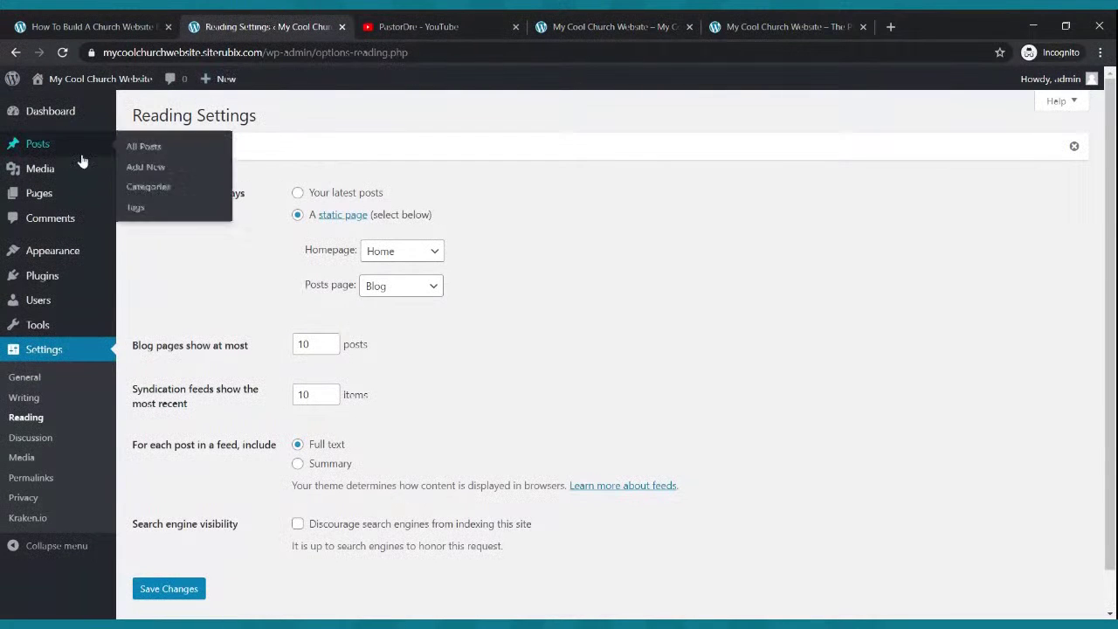
- Edit the Home page in the block editor, set its sidebar layout to No Sidebars, and update
{"action": "left_click", "coordinate": [40, 194]}
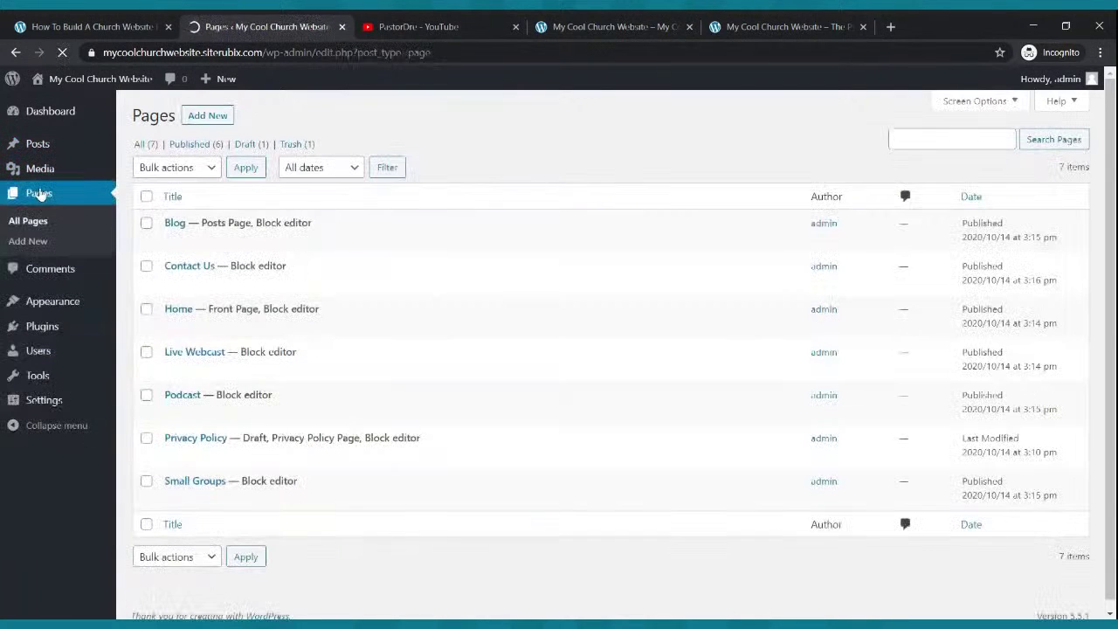
{"action": "mouse_move", "coordinate": [147, 316]}
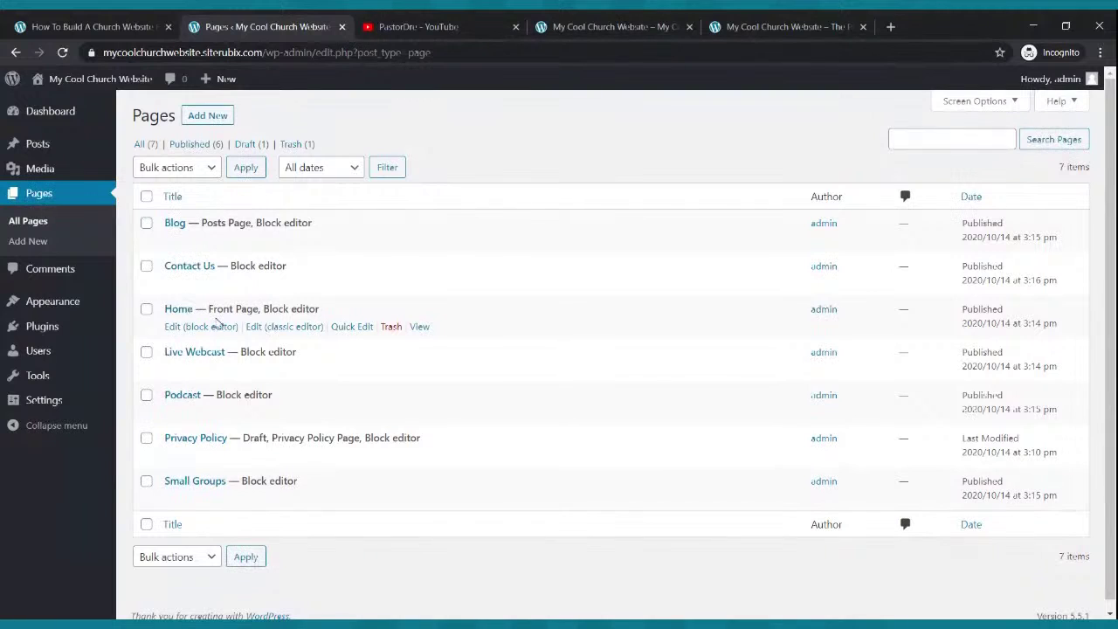
{"action": "left_click", "coordinate": [177, 330]}
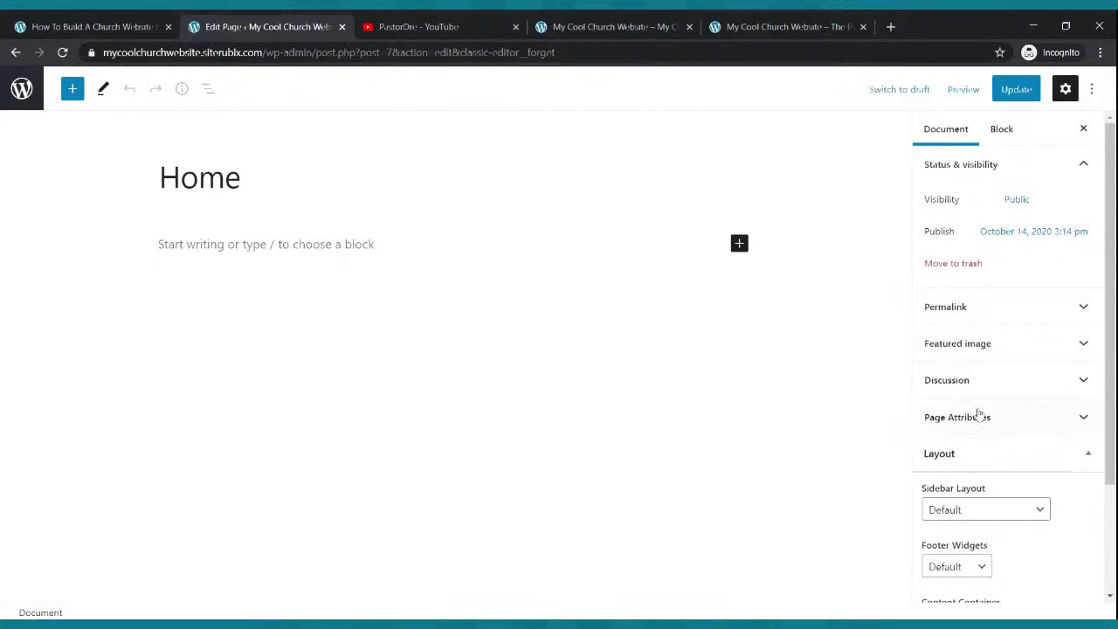
{"action": "scroll", "coordinate": [974, 410], "scroll_direction": "down", "scroll_amount": 2}
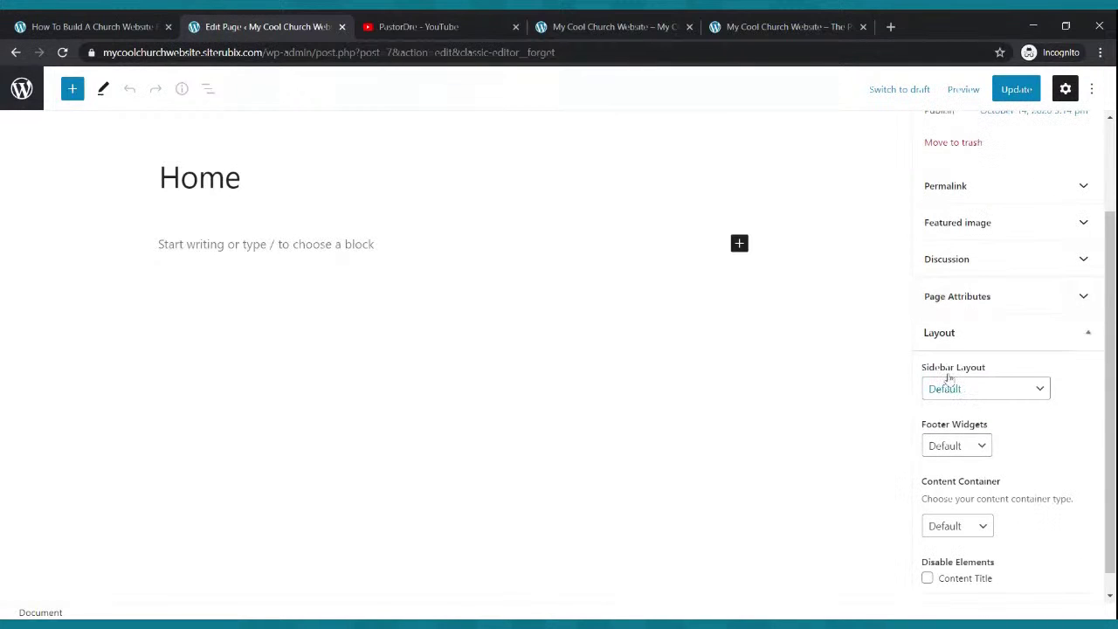
{"action": "left_click", "coordinate": [1035, 390]}
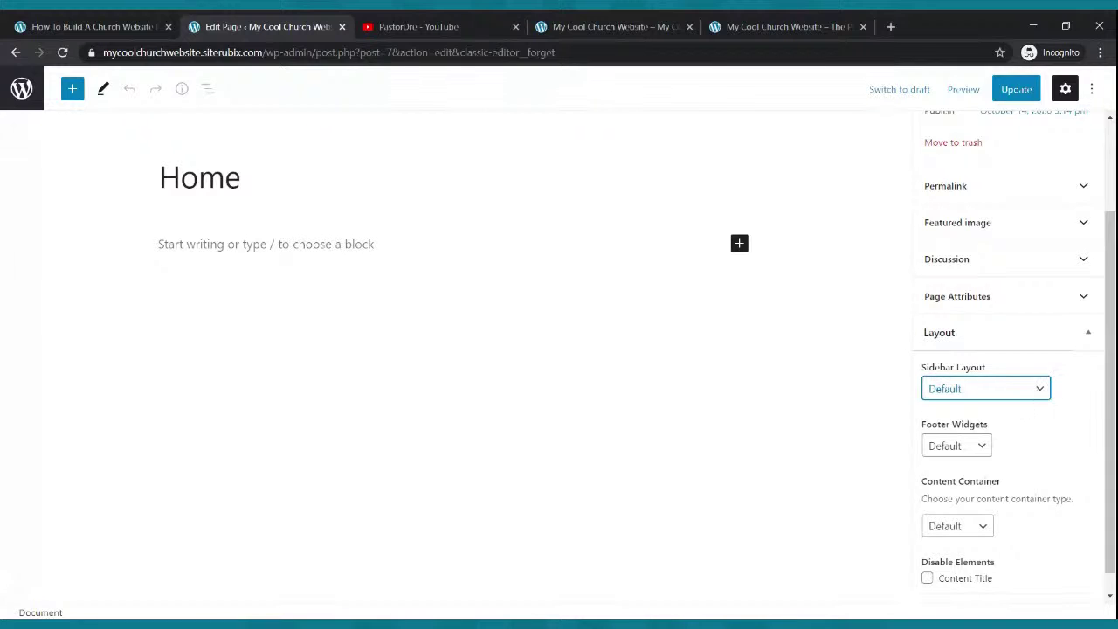
{"action": "left_click", "coordinate": [969, 455]}
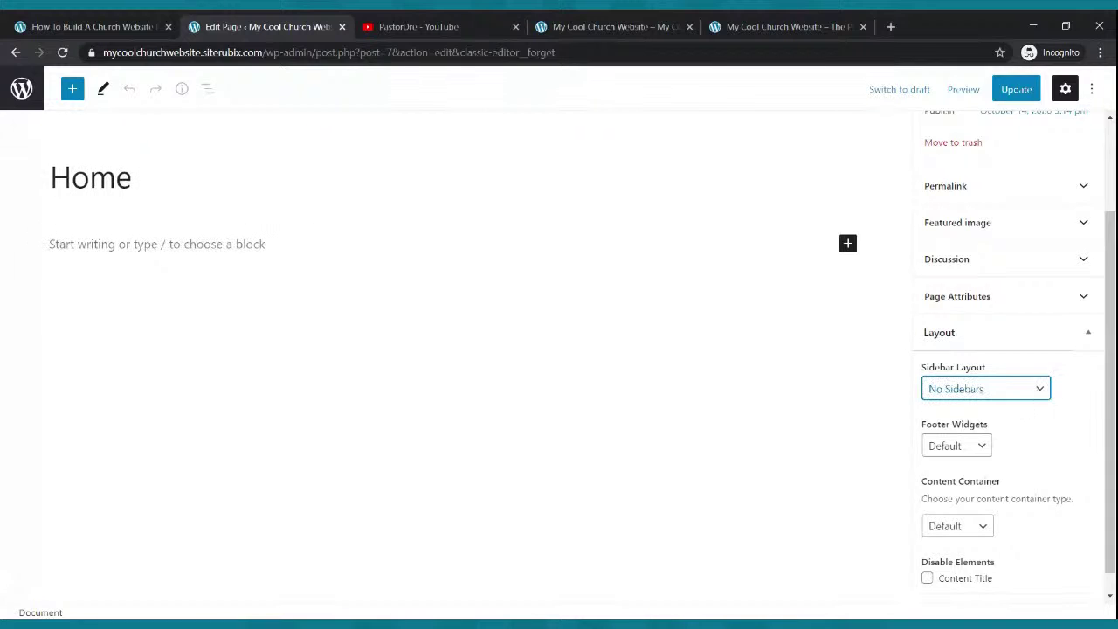
{"action": "left_click", "coordinate": [1008, 92]}
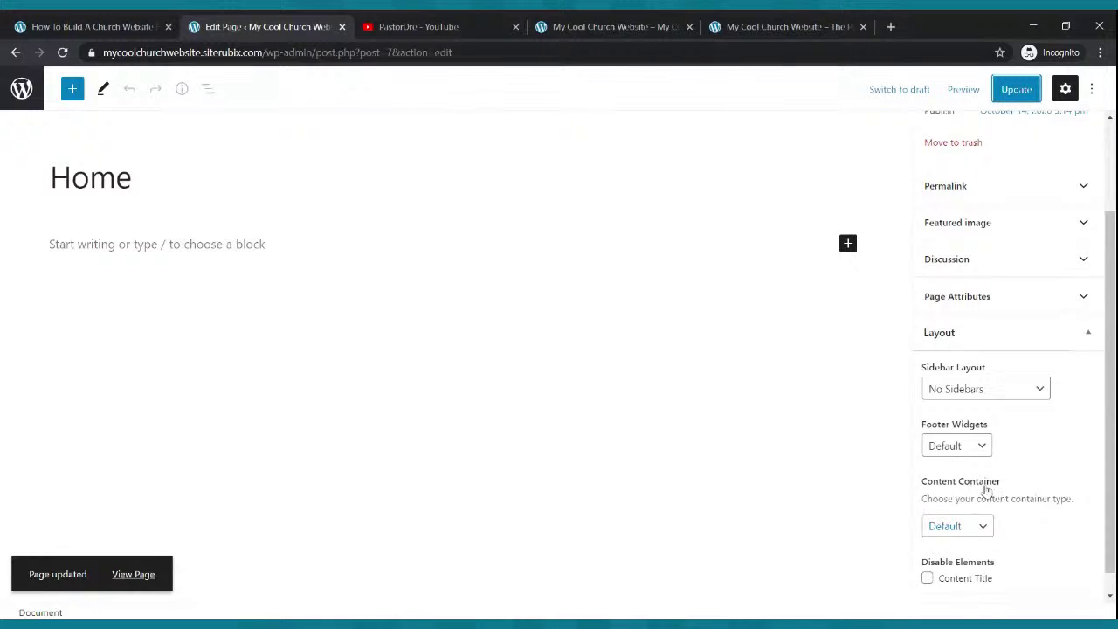
- Set the Home page's content container to Full Width and update the page
{"action": "scroll", "coordinate": [988, 490], "scroll_direction": "down", "scroll_amount": 1}
{"action": "left_click", "coordinate": [984, 503]}
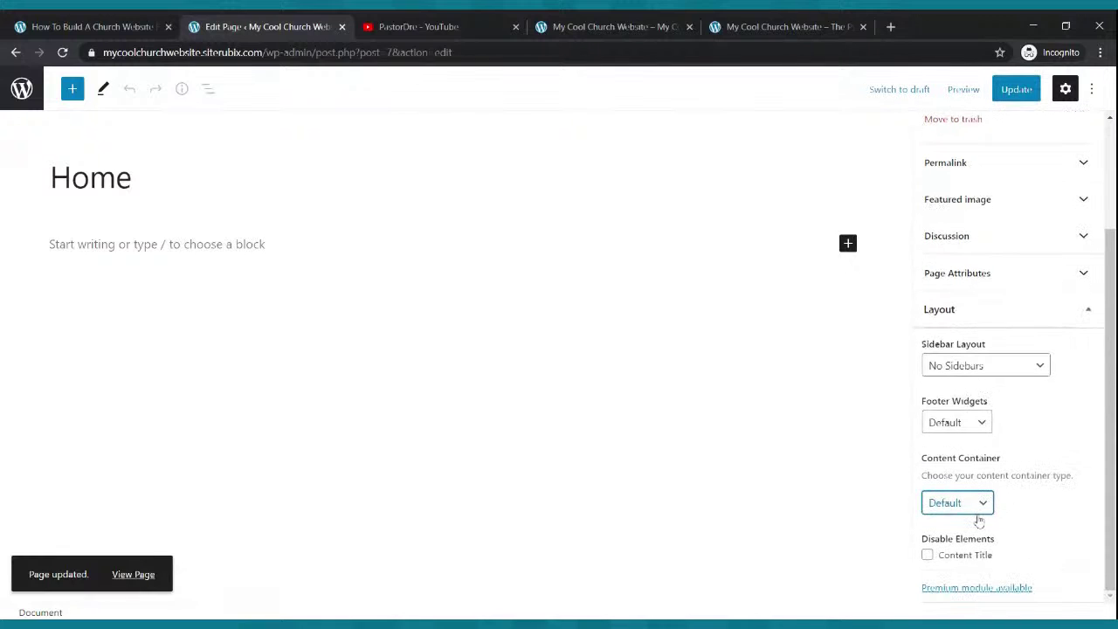
{"action": "left_click", "coordinate": [979, 521]}
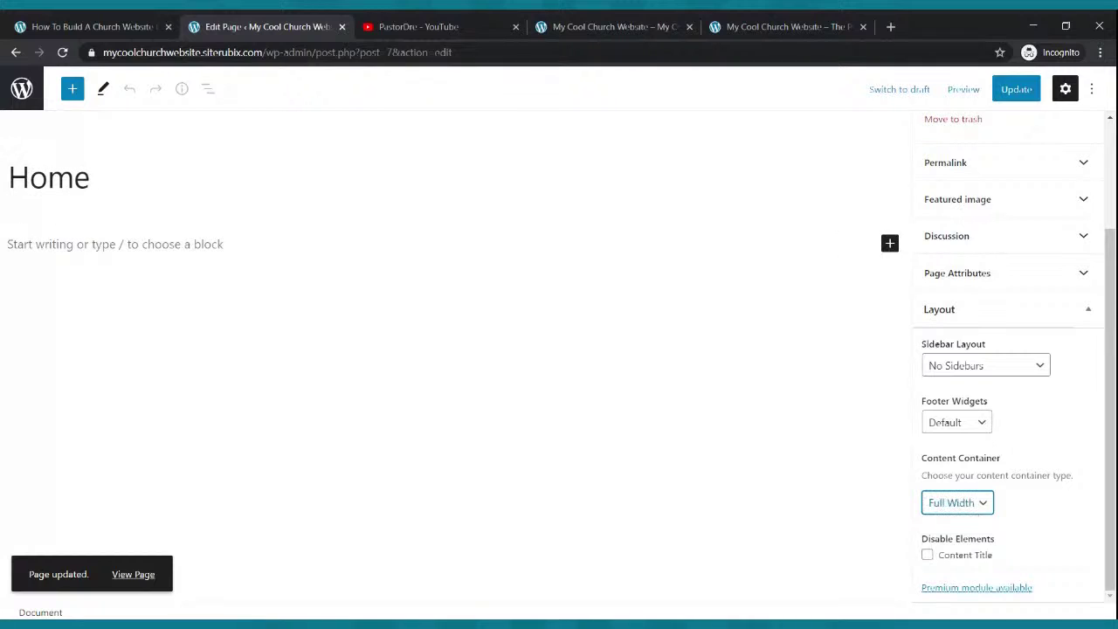
{"action": "left_click", "coordinate": [1018, 94]}
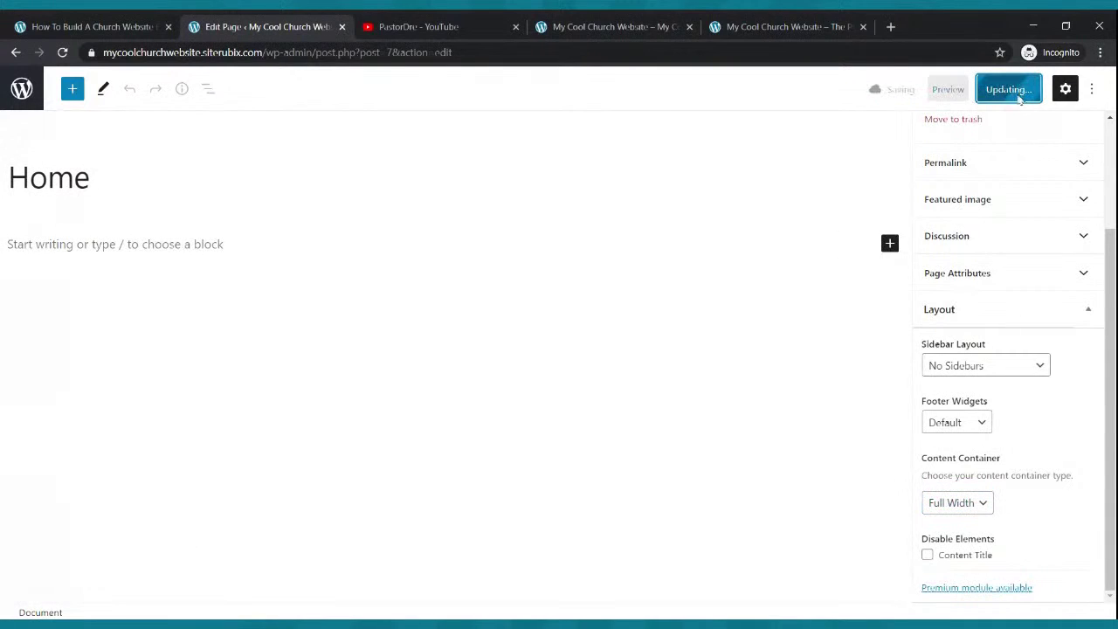
{"action": "left_click", "coordinate": [577, 19]}
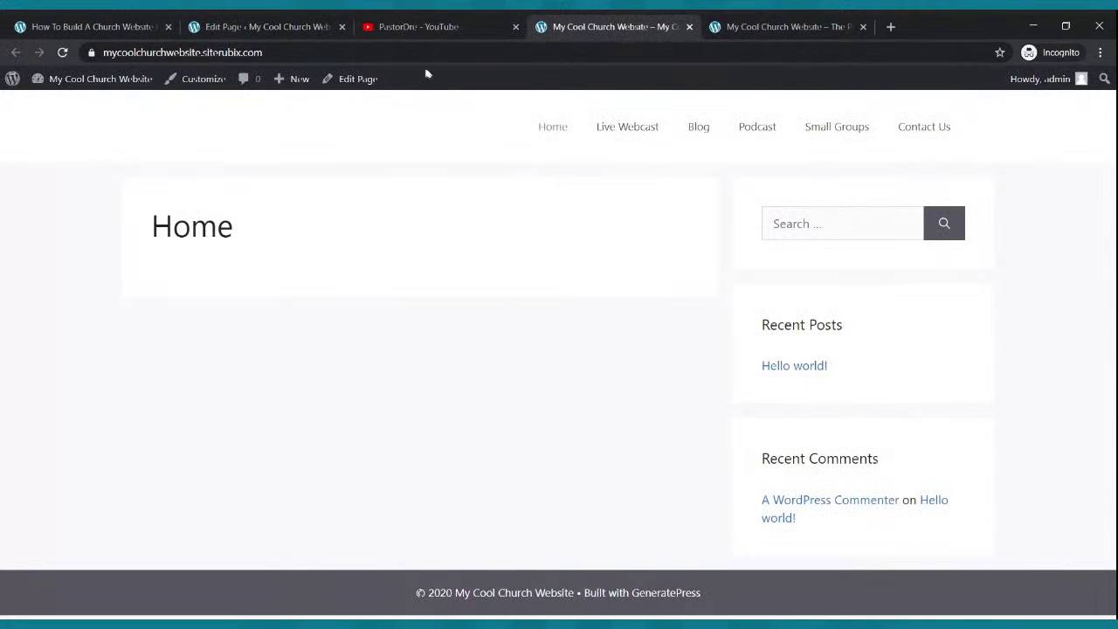
- Reload the front page to check the full-width, sidebar-free Home layout, then collapse the editor's layout panel
{"action": "left_click", "coordinate": [62, 52]}
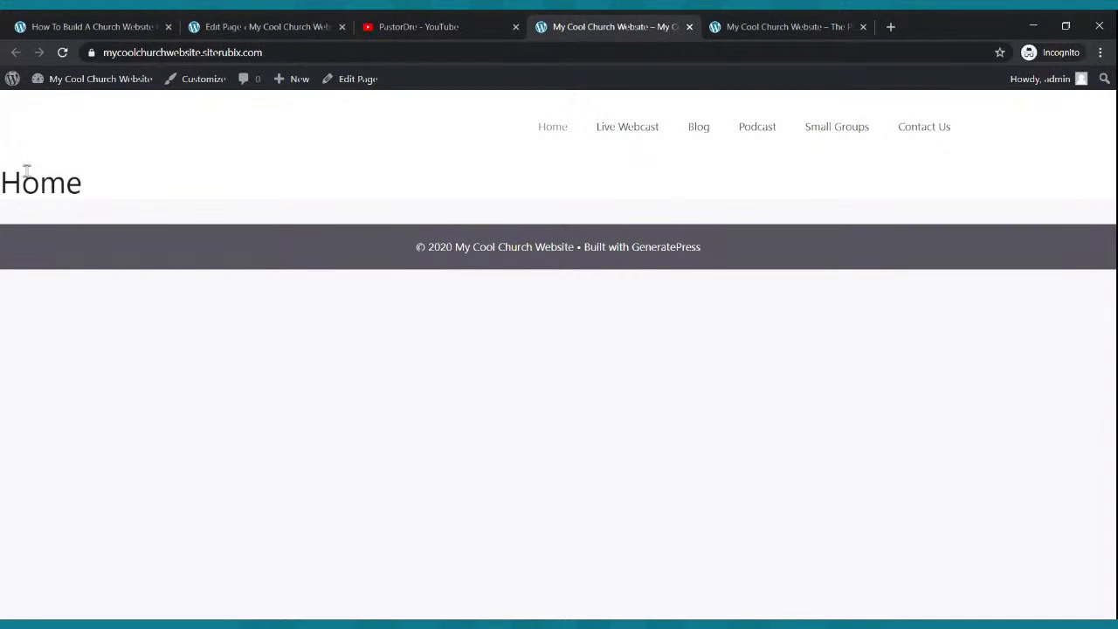
{"action": "left_click", "coordinate": [209, 27]}
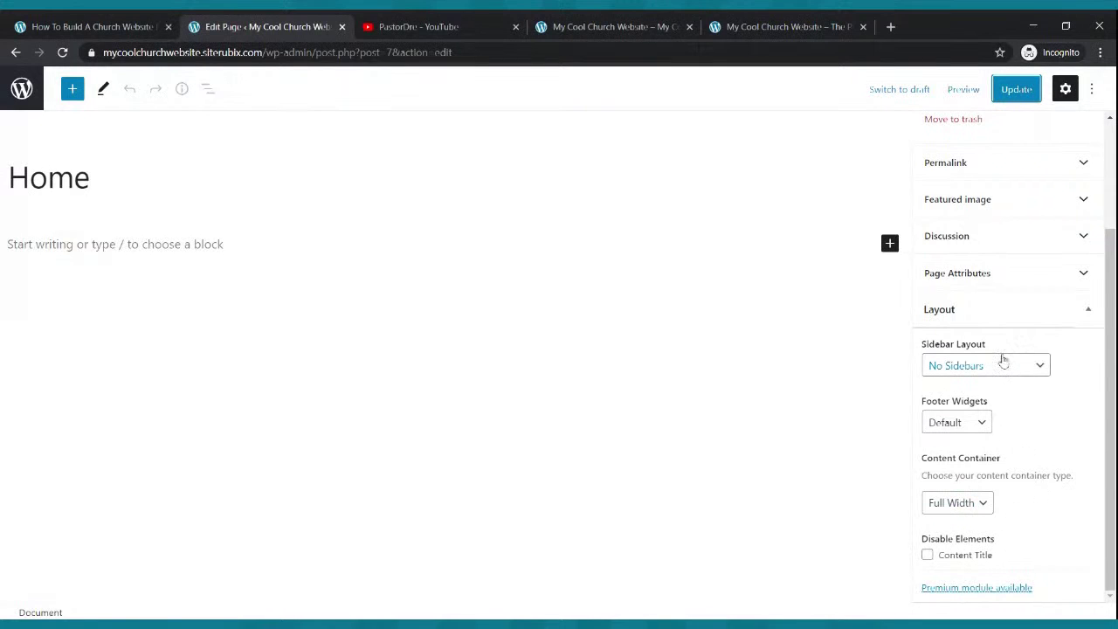
{"action": "left_click", "coordinate": [1001, 317]}
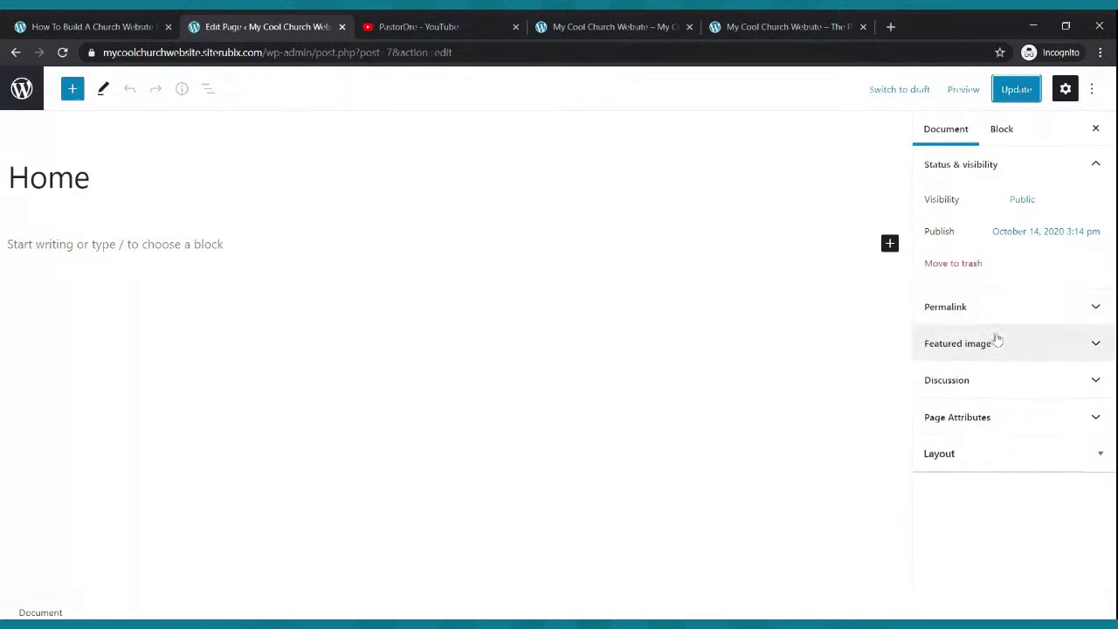
- Disable the Home page's title in its layout settings and update the page
{"action": "left_click", "coordinate": [984, 451]}
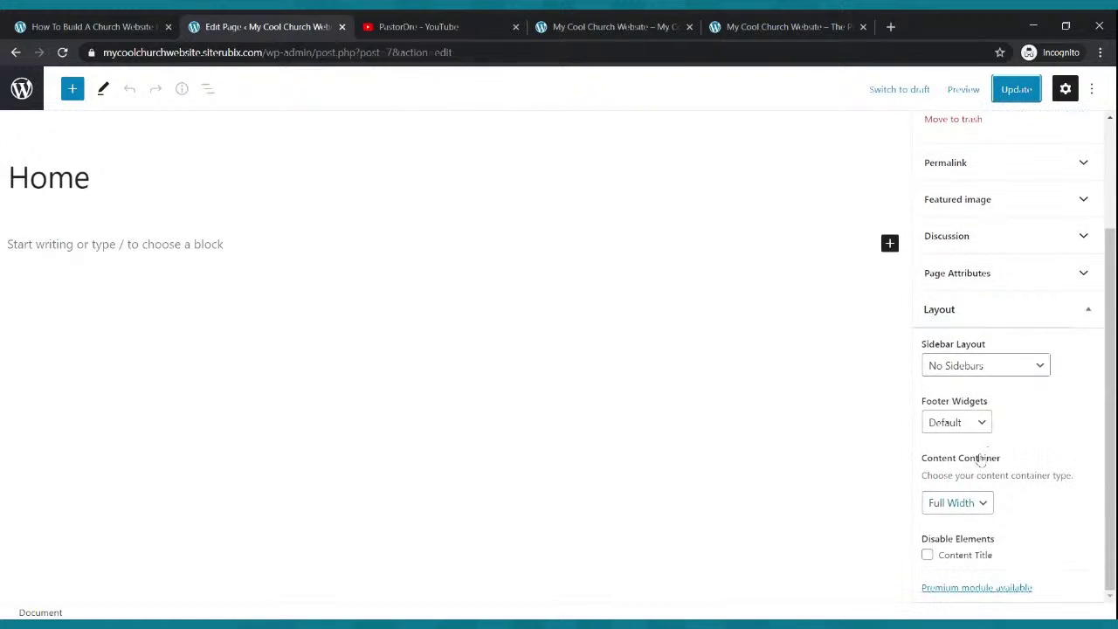
{"action": "left_click", "coordinate": [927, 555]}
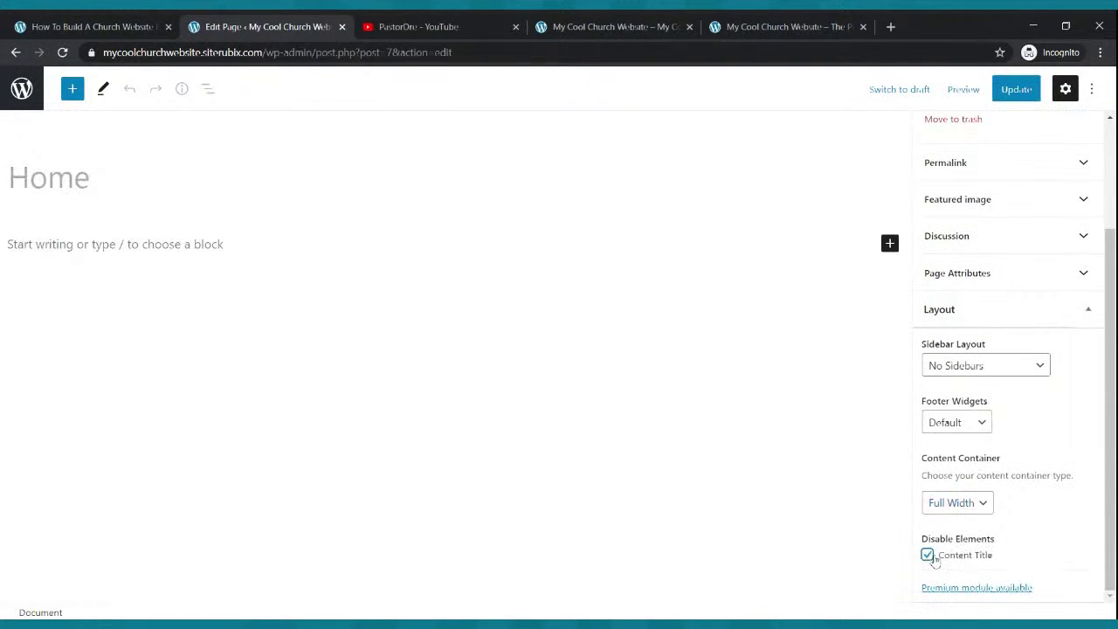
{"action": "left_click", "coordinate": [1013, 90]}
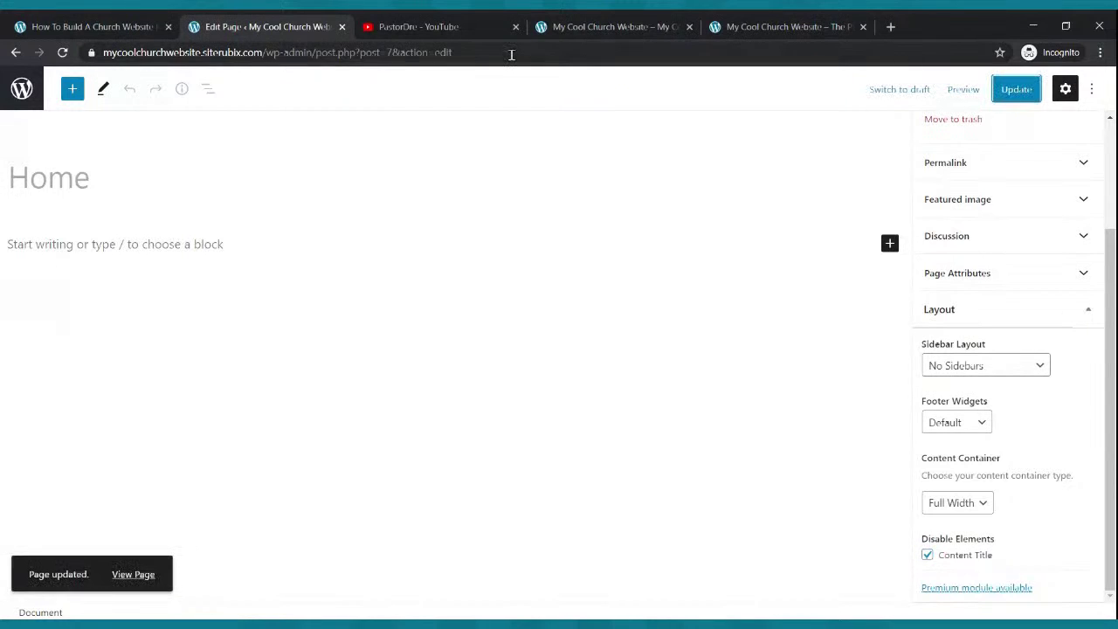
- Reload the now title-less live Home page, compare it with the example site, then return to Pages
{"action": "left_click", "coordinate": [544, 32]}
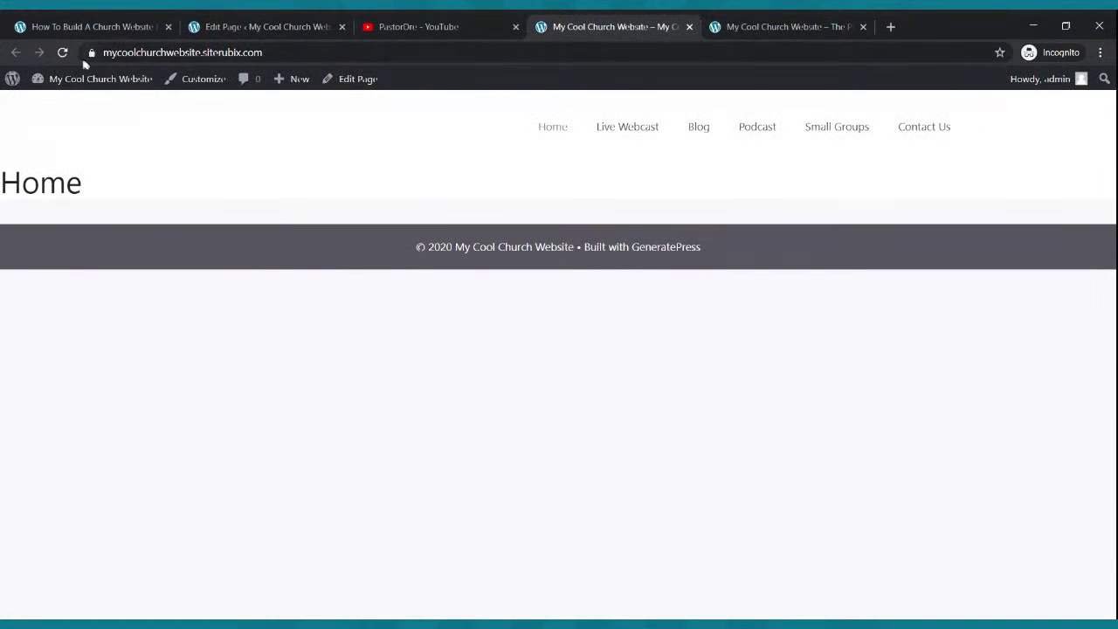
{"action": "left_click", "coordinate": [62, 54]}
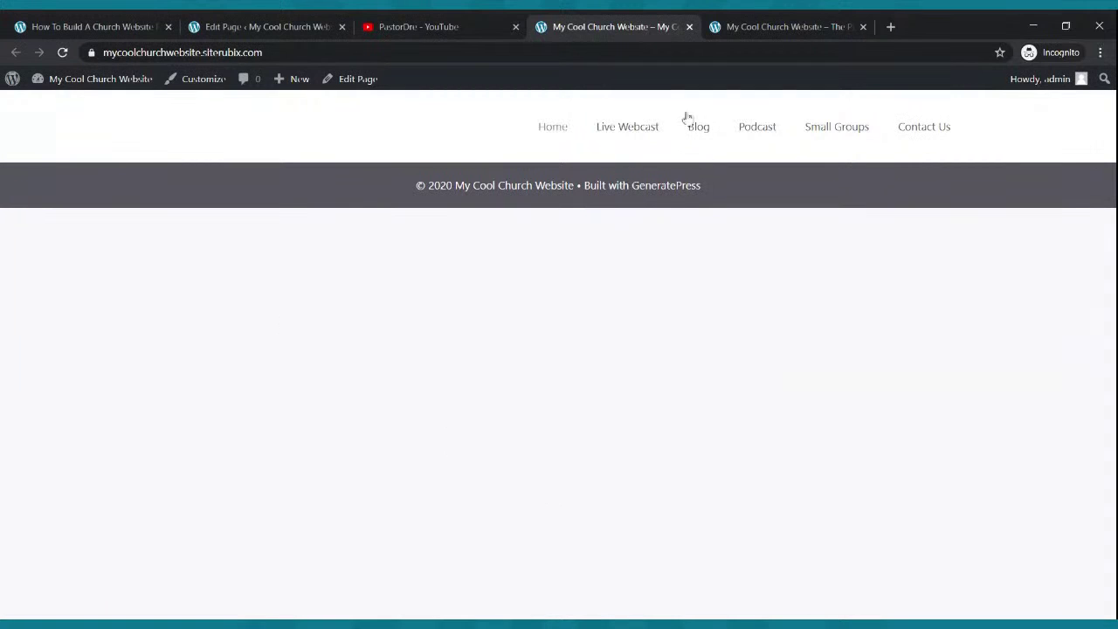
{"action": "left_click", "coordinate": [730, 25]}
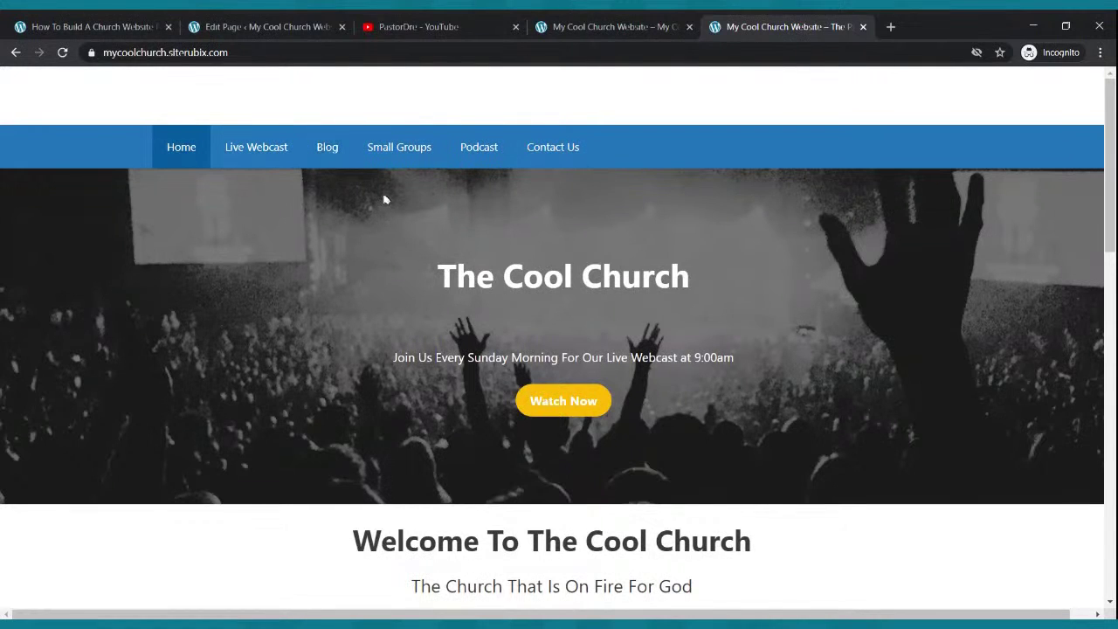
{"action": "left_click", "coordinate": [585, 24]}
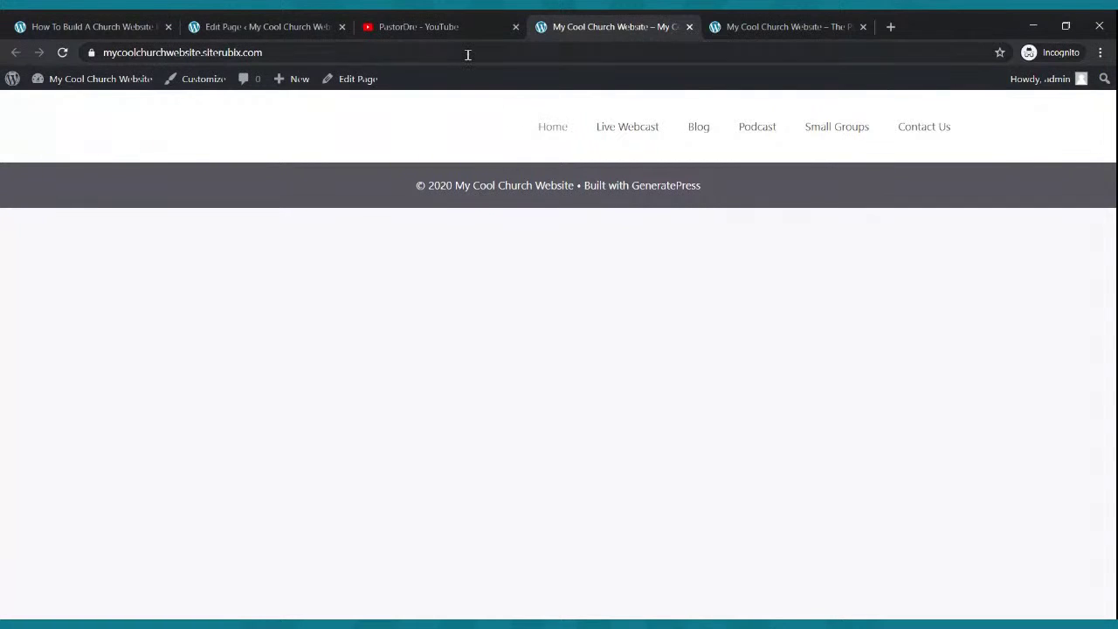
{"action": "left_click", "coordinate": [744, 24]}
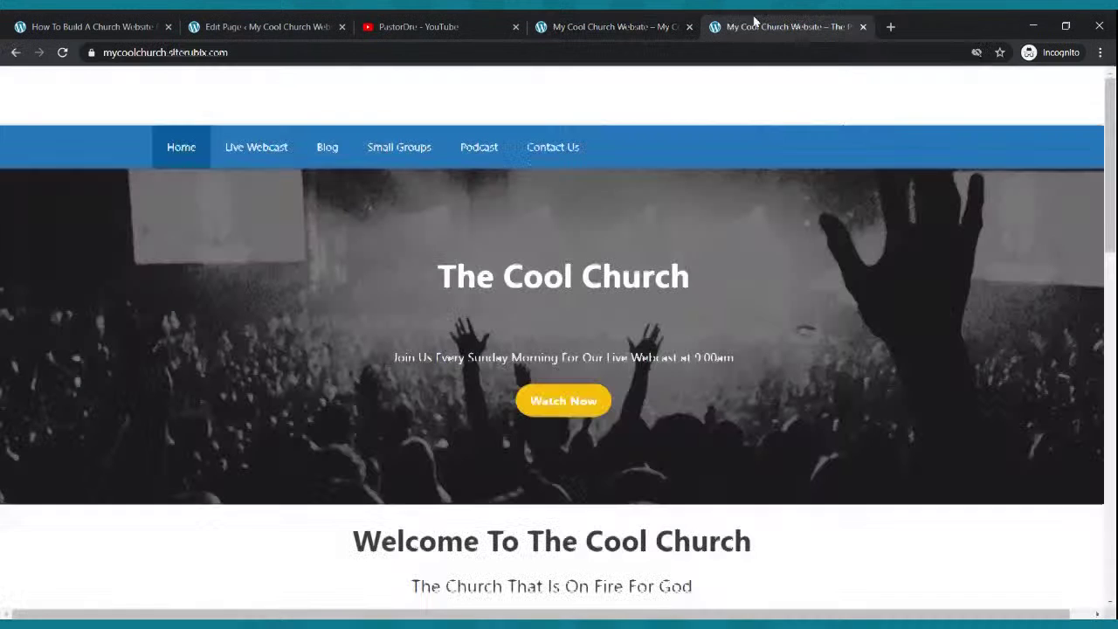
{"action": "left_click", "coordinate": [609, 31]}
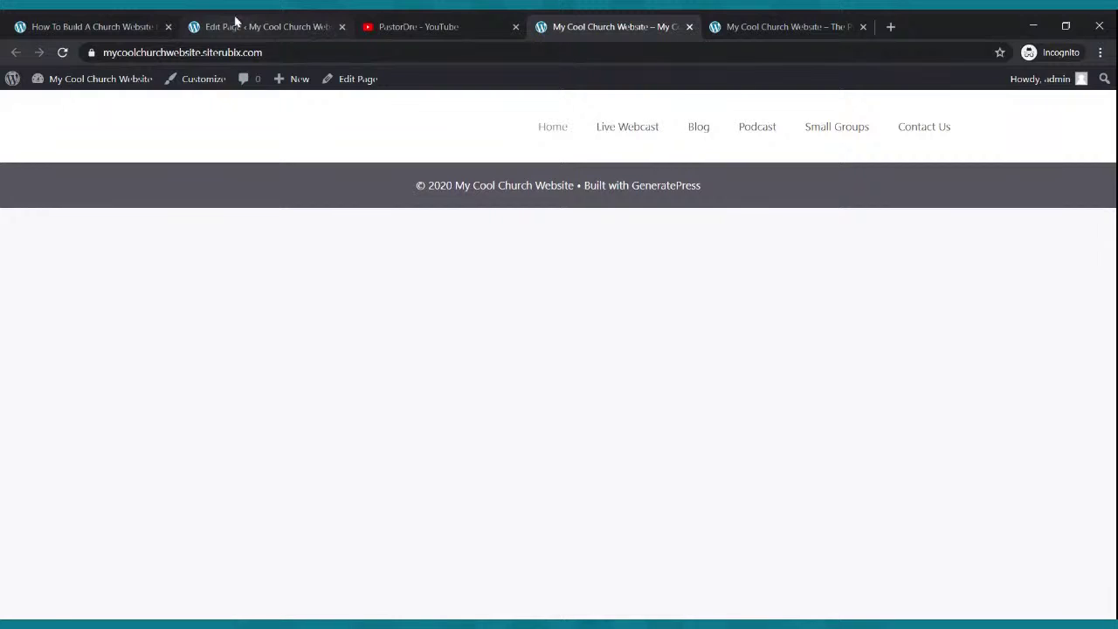
{"action": "left_click", "coordinate": [235, 21]}
{"action": "left_click", "coordinate": [16, 53]}
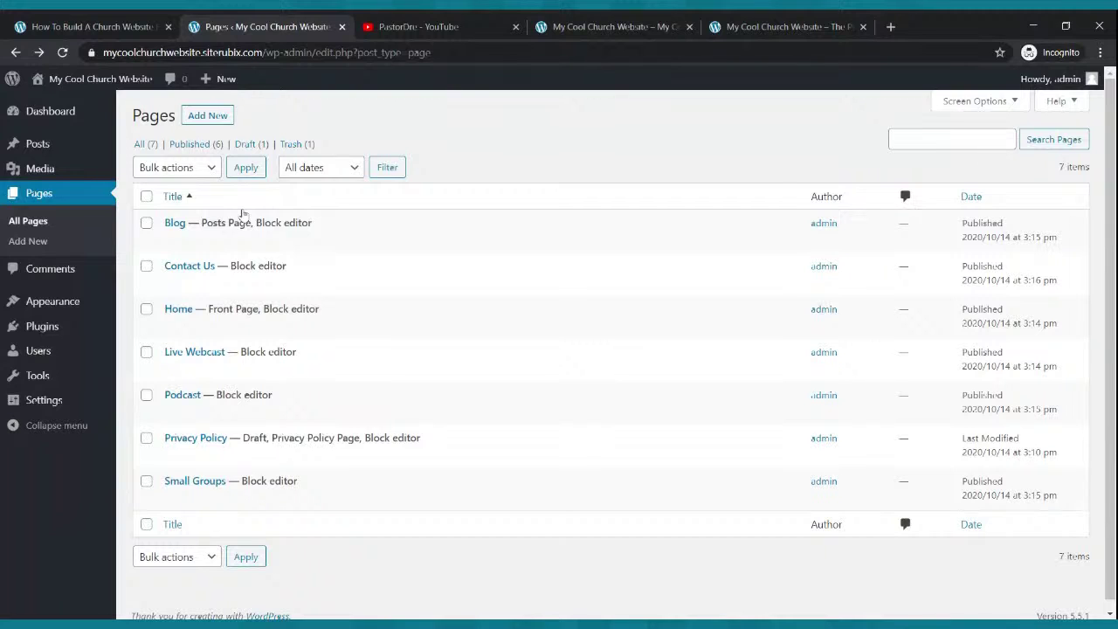
- Set the Customizer's Navigation Color Preset under Colors to Blue and publish
{"action": "mouse_move", "coordinate": [62, 305]}
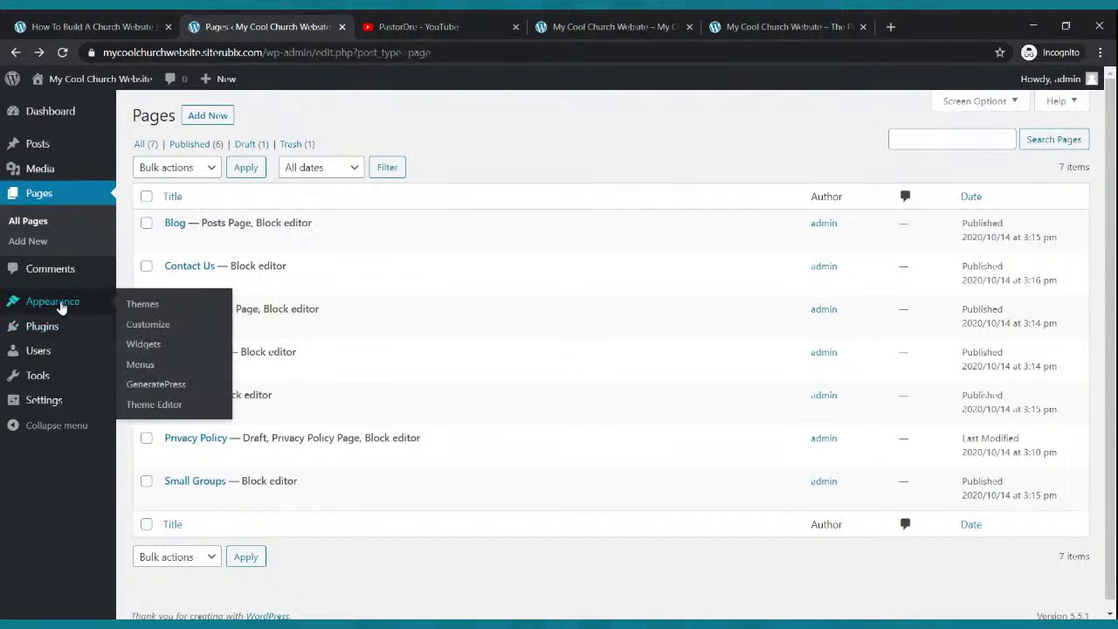
{"action": "left_click", "coordinate": [61, 306]}
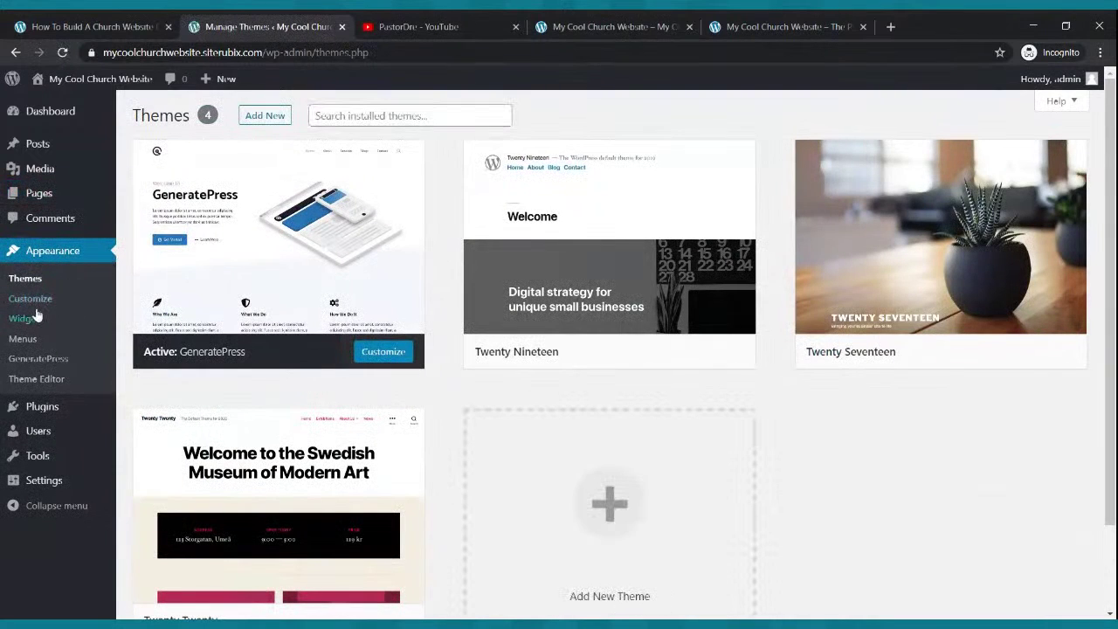
{"action": "left_click", "coordinate": [36, 302]}
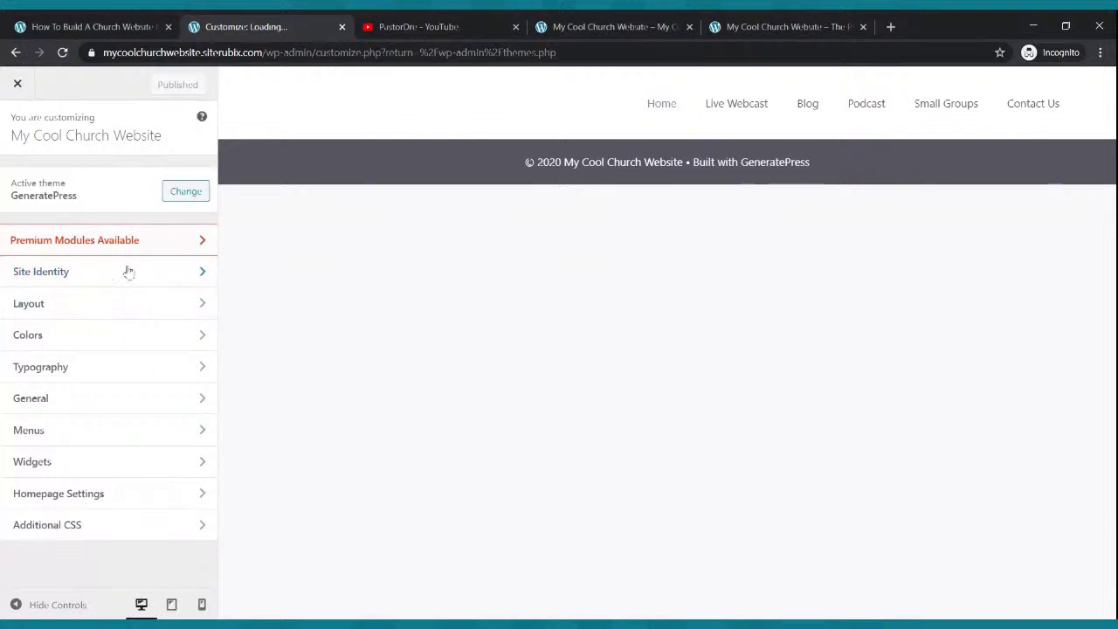
{"action": "left_click", "coordinate": [85, 334]}
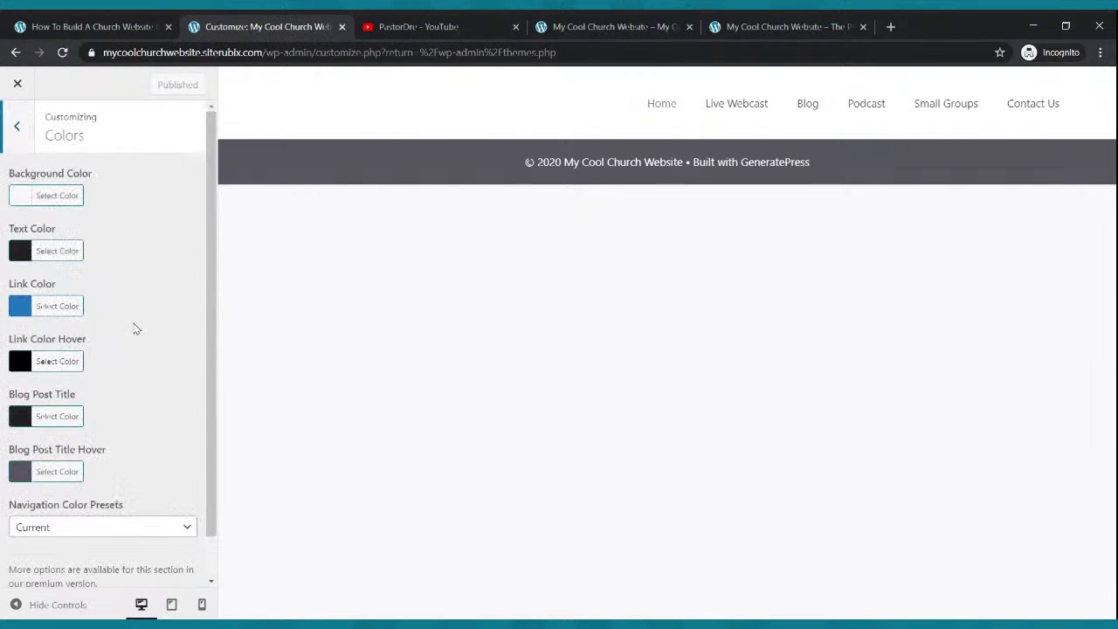
{"action": "scroll", "coordinate": [136, 328], "scroll_direction": "down", "scroll_amount": 1}
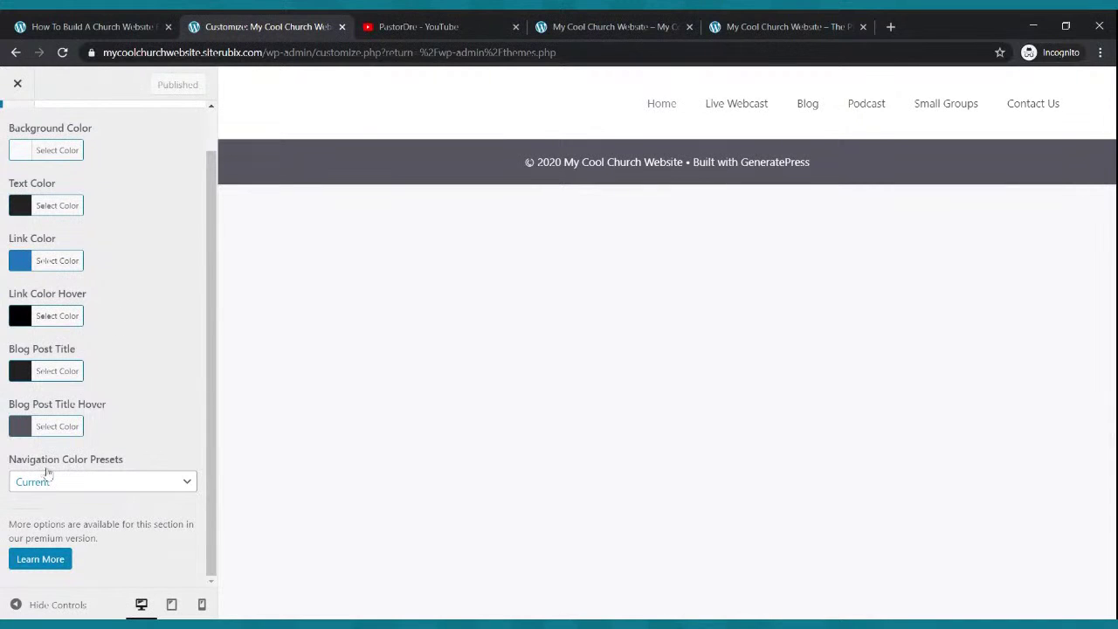
{"action": "left_click", "coordinate": [111, 476]}
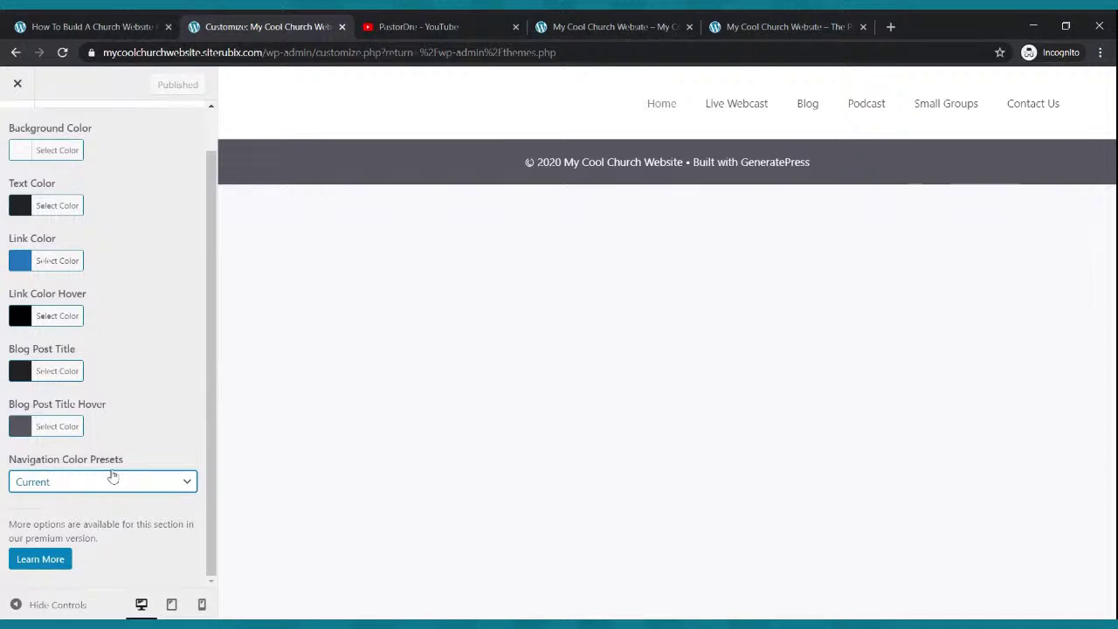
{"action": "left_click", "coordinate": [89, 460]}
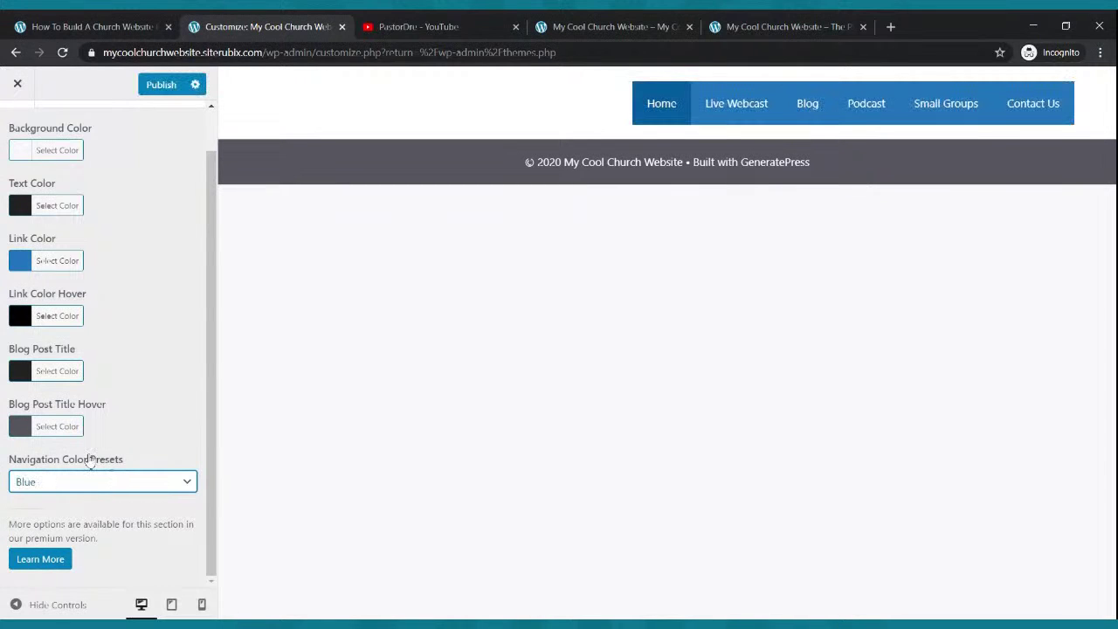
{"action": "left_click", "coordinate": [161, 83]}
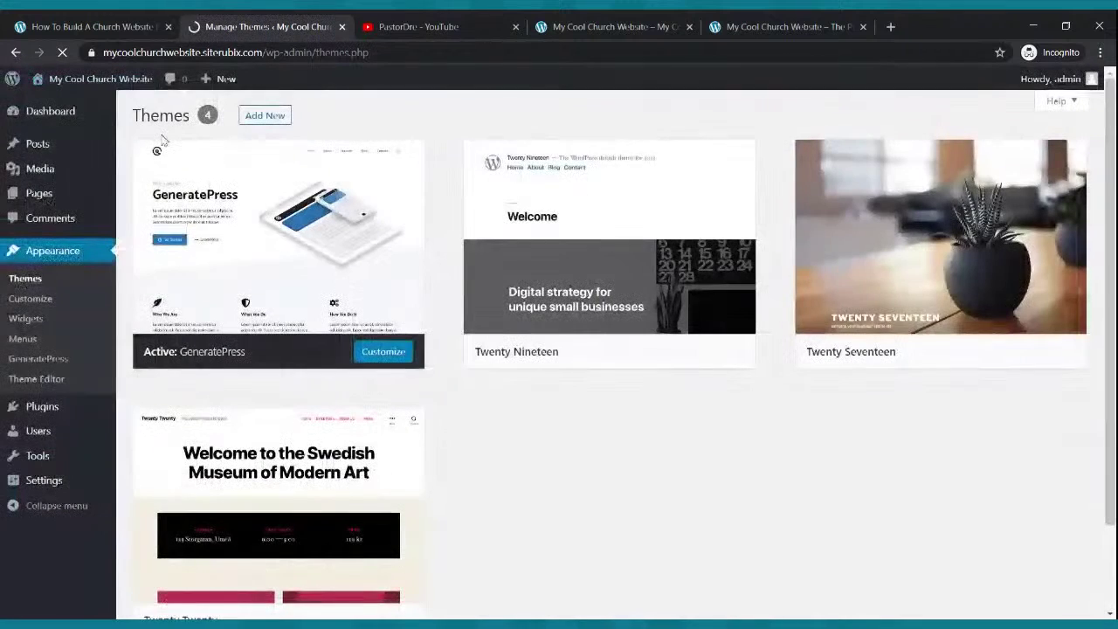
- Set the Customizer's Layout > Header preset to Navigation Before
{"action": "left_click", "coordinate": [54, 251]}
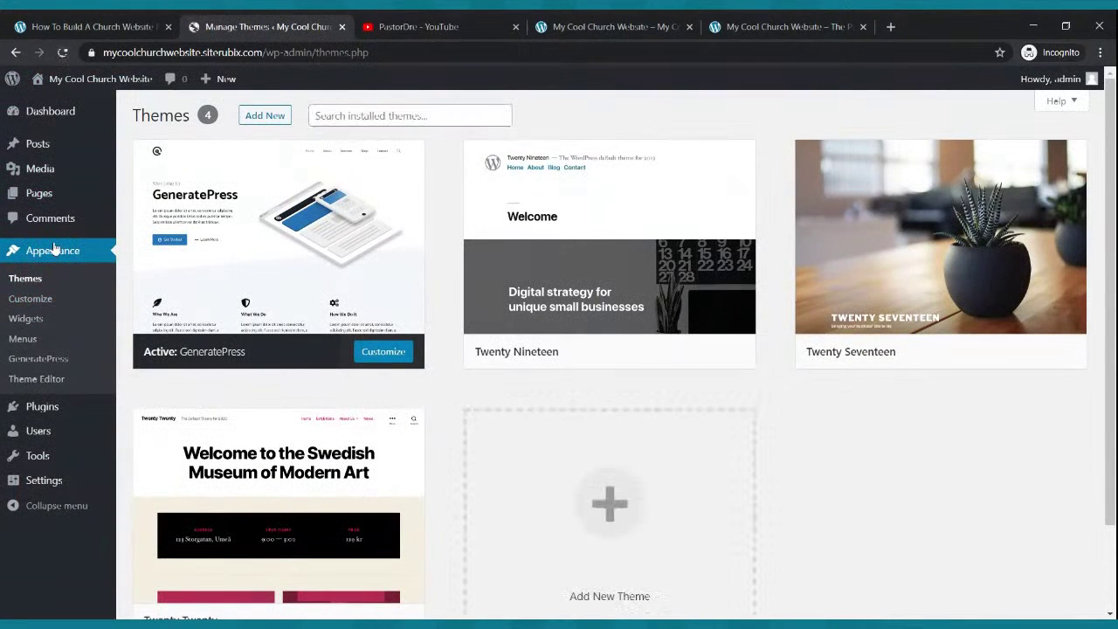
{"action": "left_click", "coordinate": [32, 299]}
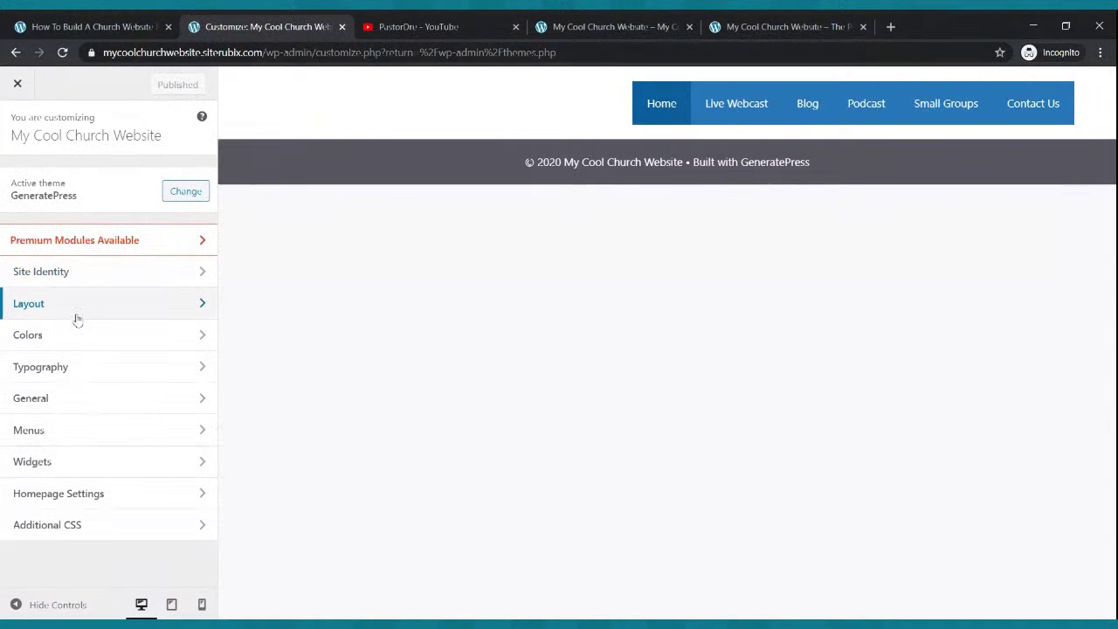
{"action": "left_click", "coordinate": [76, 313]}
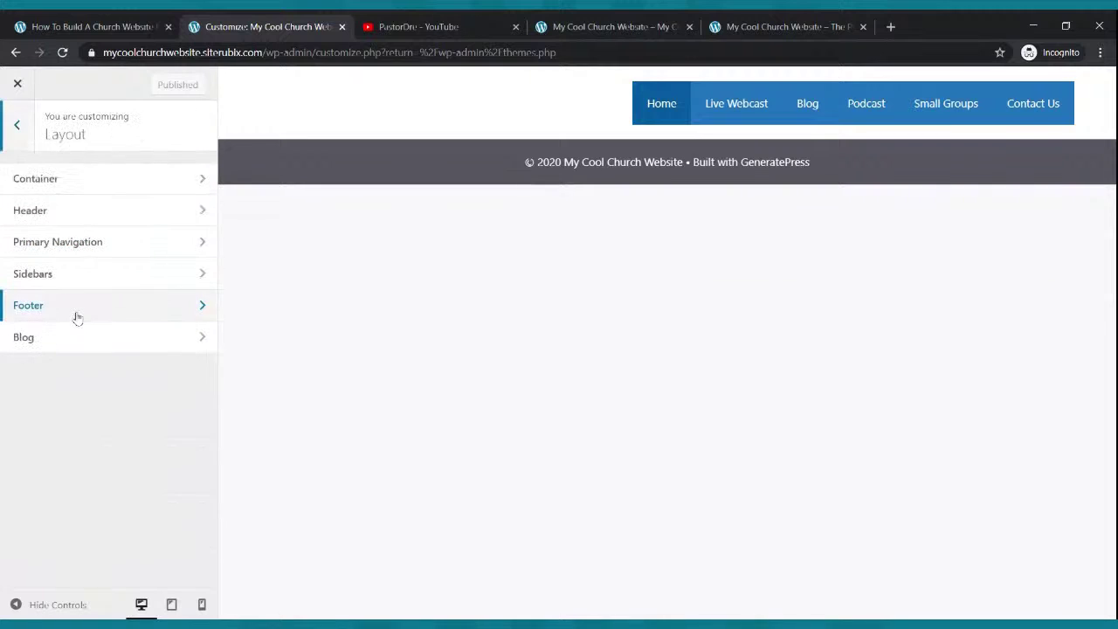
{"action": "left_click", "coordinate": [85, 215]}
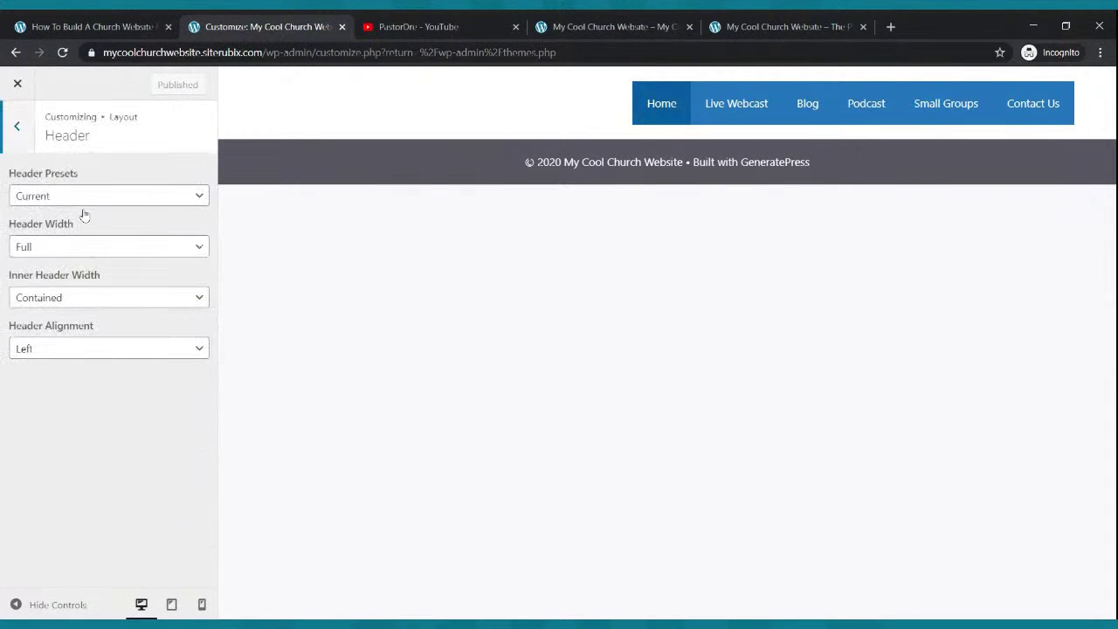
{"action": "left_click", "coordinate": [57, 202]}
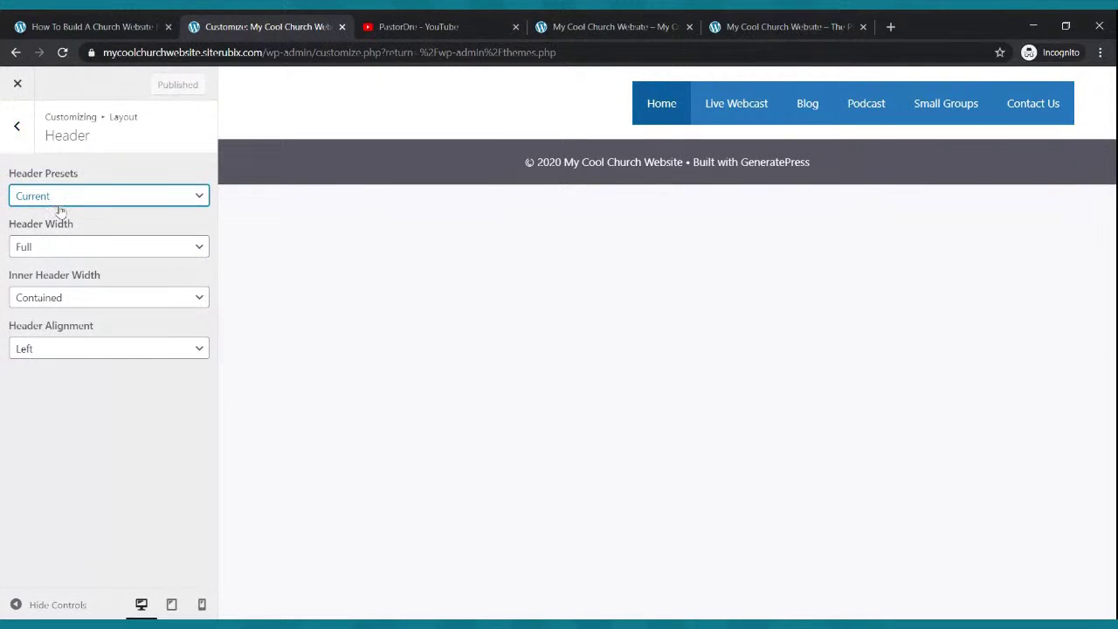
{"action": "left_click", "coordinate": [66, 287]}
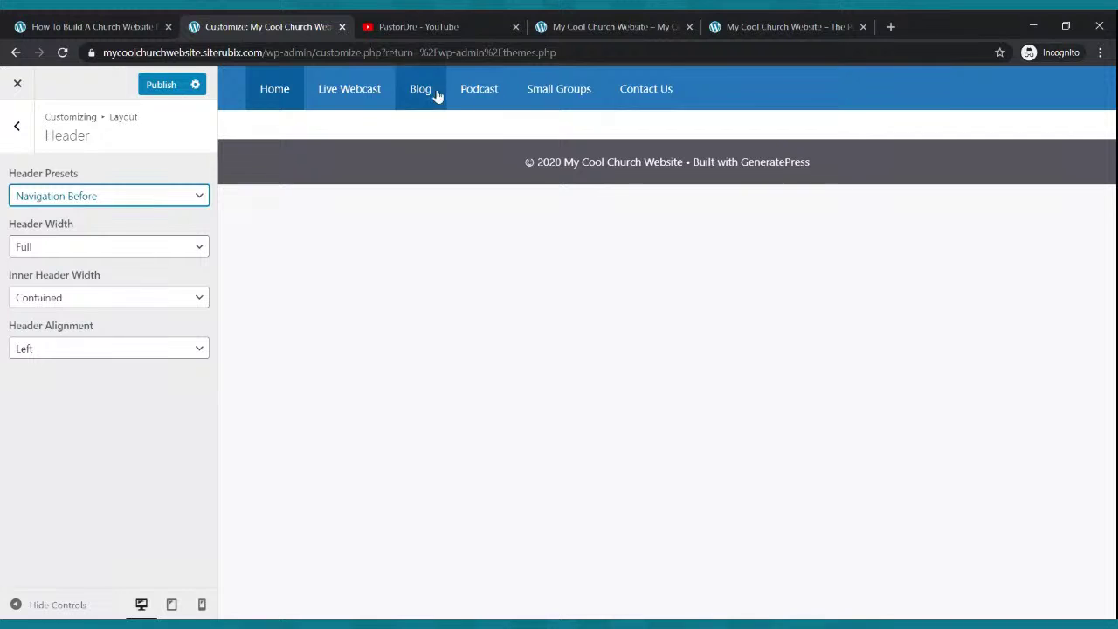
- Make the inner header width Full, leave header alignment at Left, and publish the header changes
{"action": "left_click", "coordinate": [49, 253]}
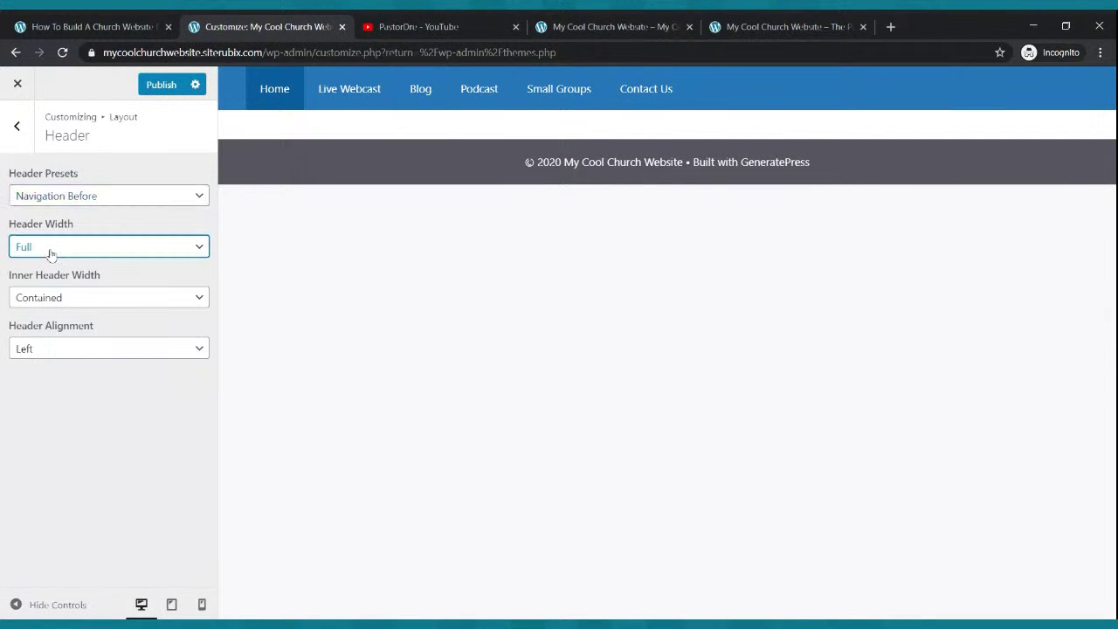
{"action": "left_click", "coordinate": [88, 303]}
{"action": "left_click", "coordinate": [89, 311]}
{"action": "left_click", "coordinate": [75, 357]}
{"action": "left_click", "coordinate": [74, 382]}
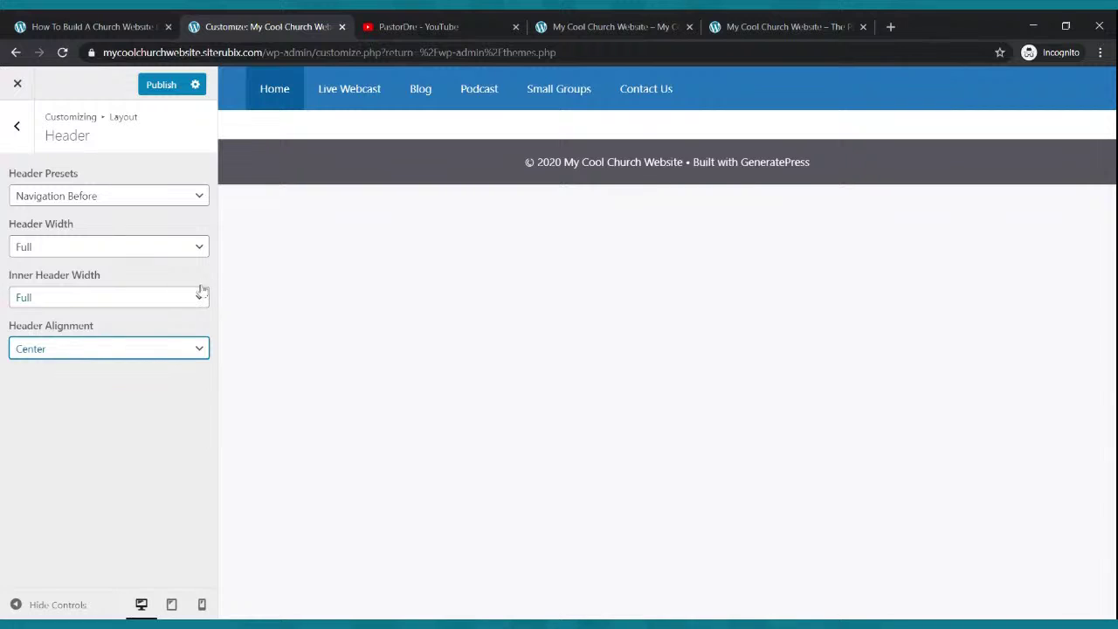
{"action": "left_click", "coordinate": [110, 376]}
{"action": "left_click", "coordinate": [155, 92]}
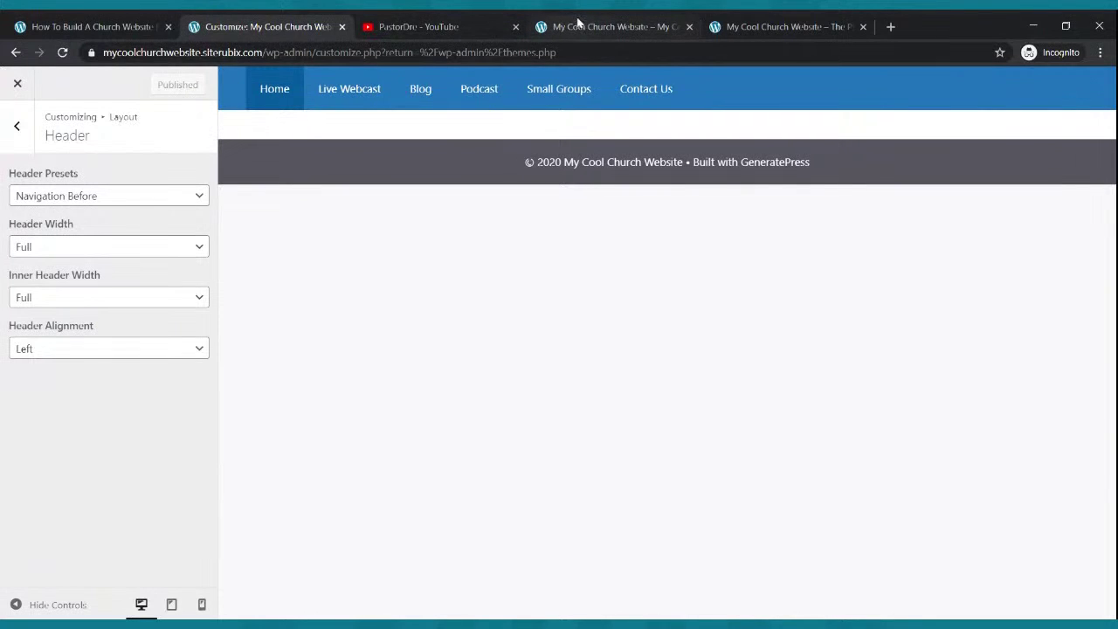
{"action": "left_click", "coordinate": [578, 22]}
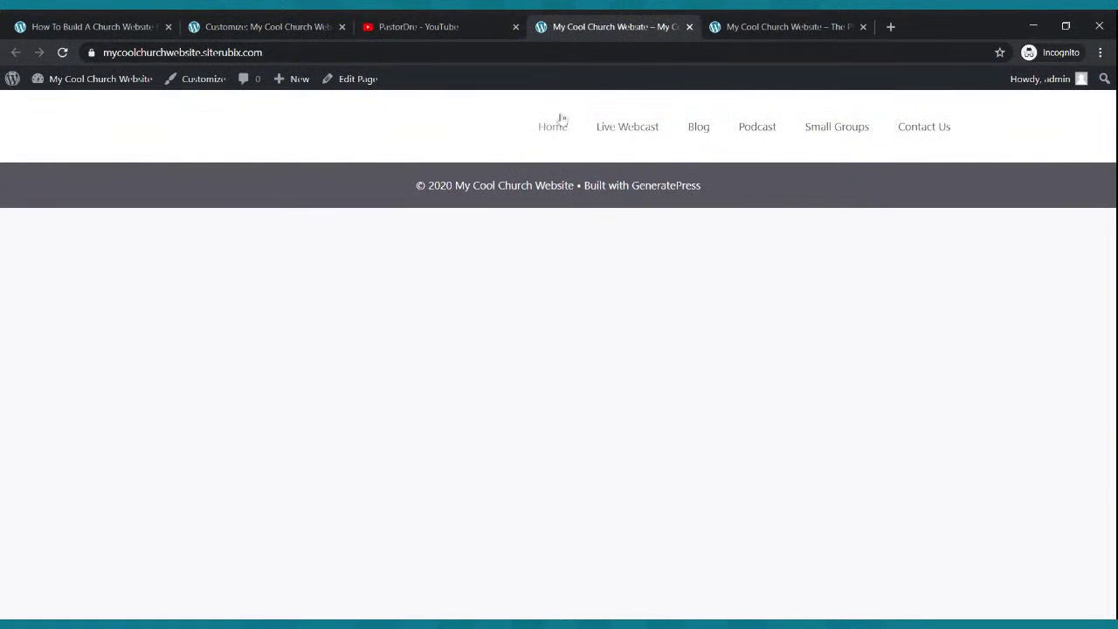
- Reload the site to check the new blue header against the example, then close the Customizer
{"action": "left_click", "coordinate": [62, 52]}
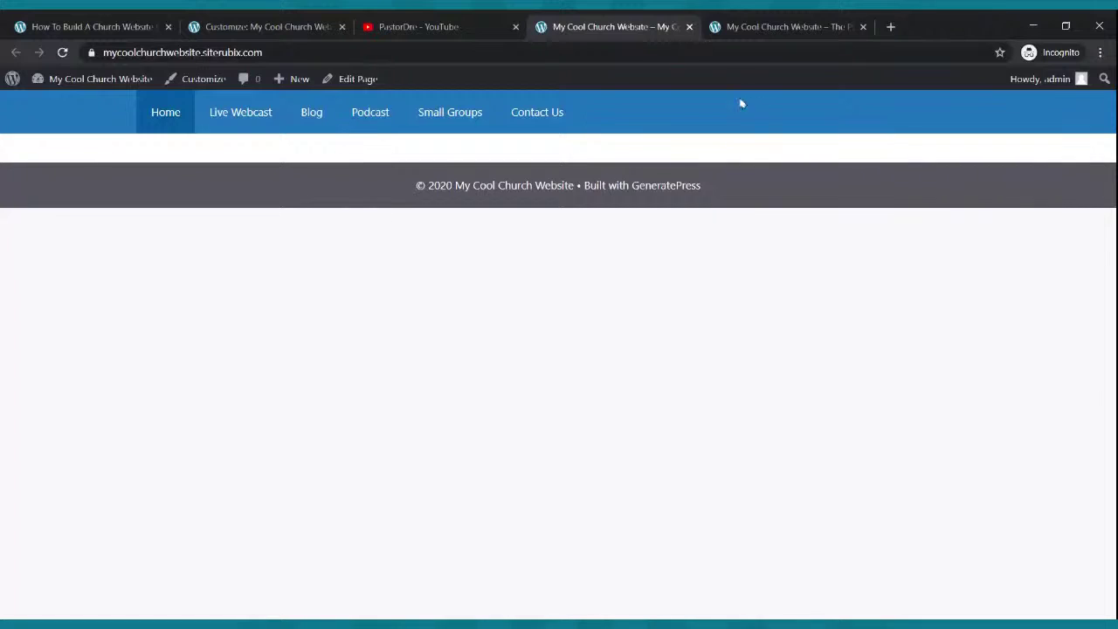
{"action": "left_click", "coordinate": [765, 29]}
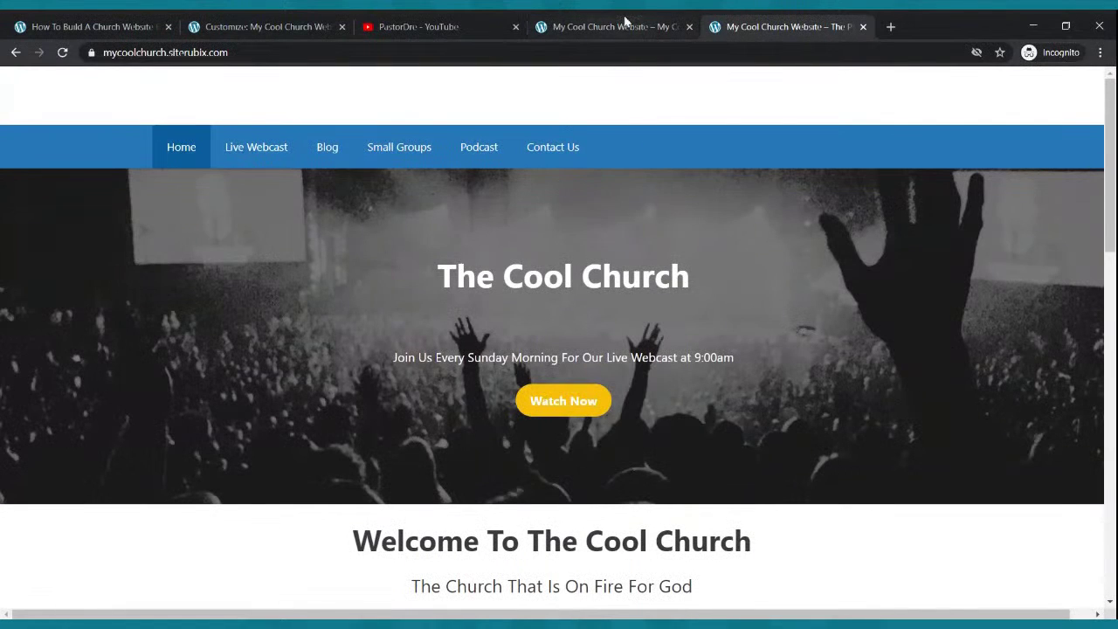
{"action": "left_click", "coordinate": [625, 24]}
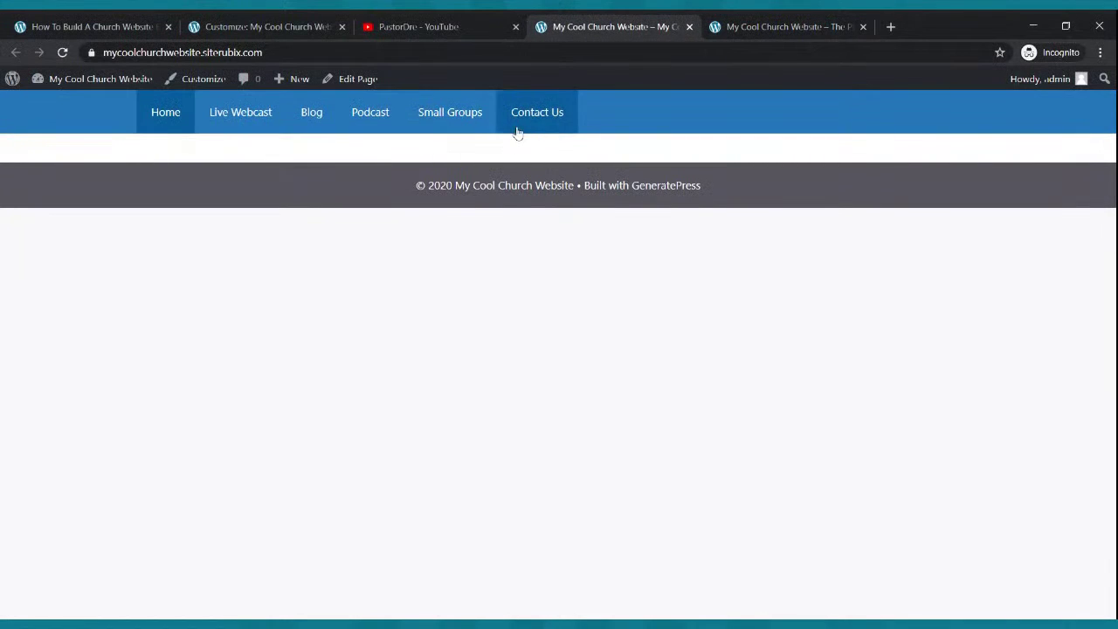
{"action": "left_click", "coordinate": [130, 22]}
{"action": "left_click", "coordinate": [298, 21]}
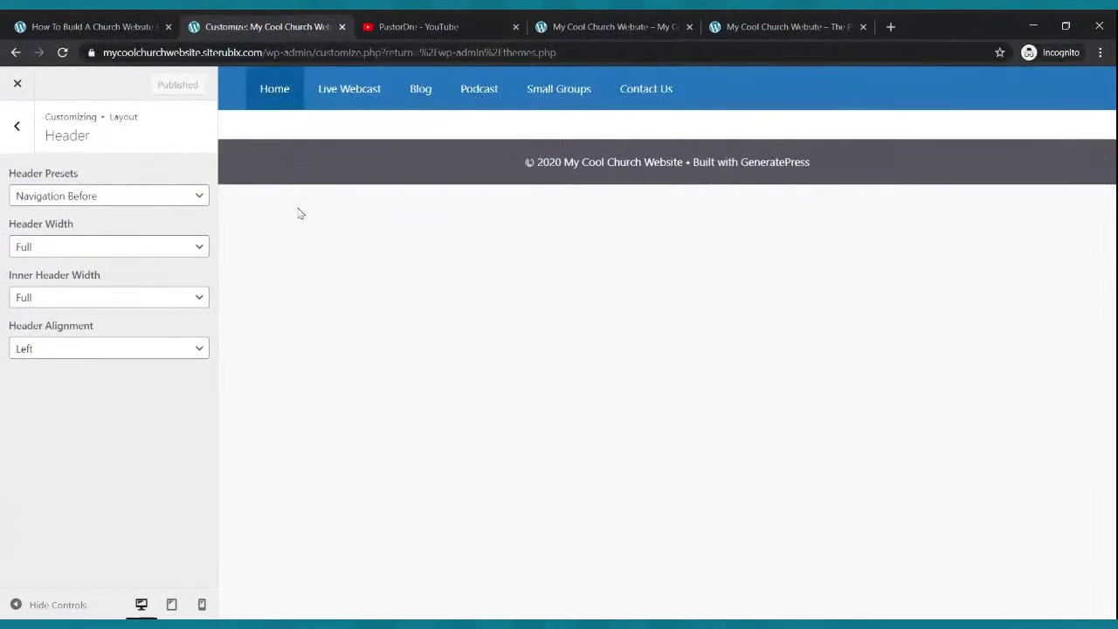
{"action": "left_click", "coordinate": [17, 127]}
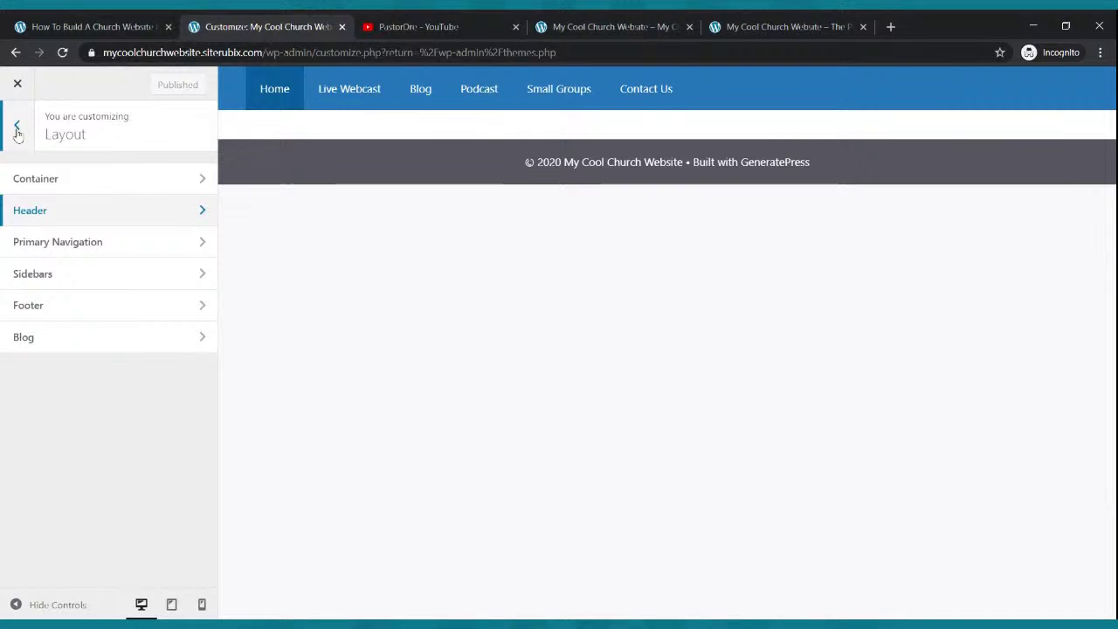
{"action": "left_click", "coordinate": [17, 128]}
{"action": "left_click", "coordinate": [17, 86]}
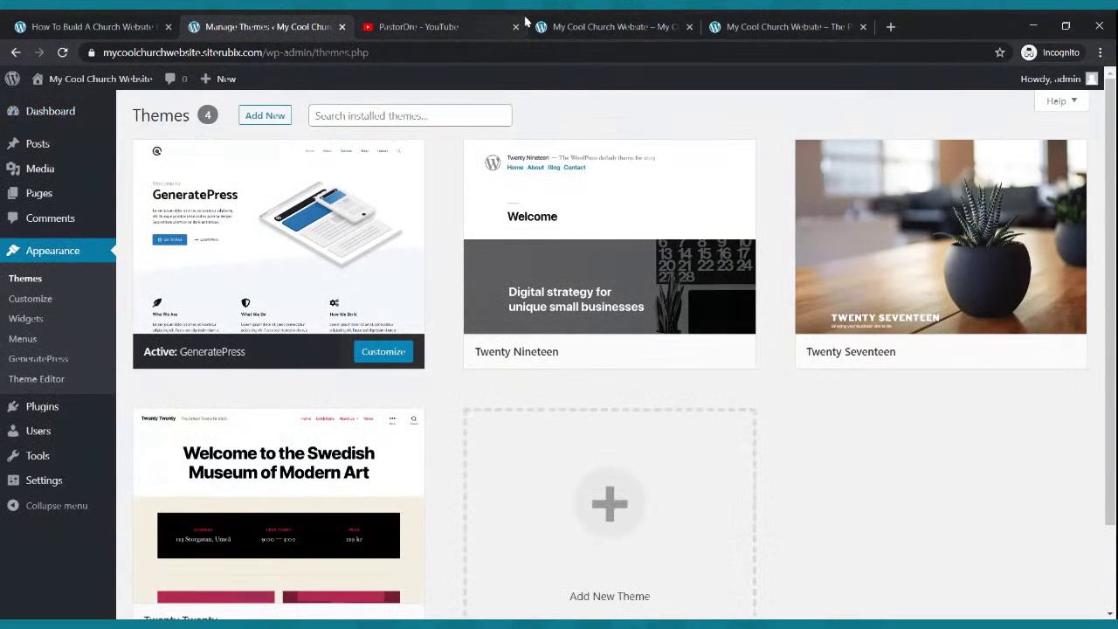
- Compare the front page with the reference homepage again, then go to the Pages list
{"action": "left_click", "coordinate": [572, 22]}
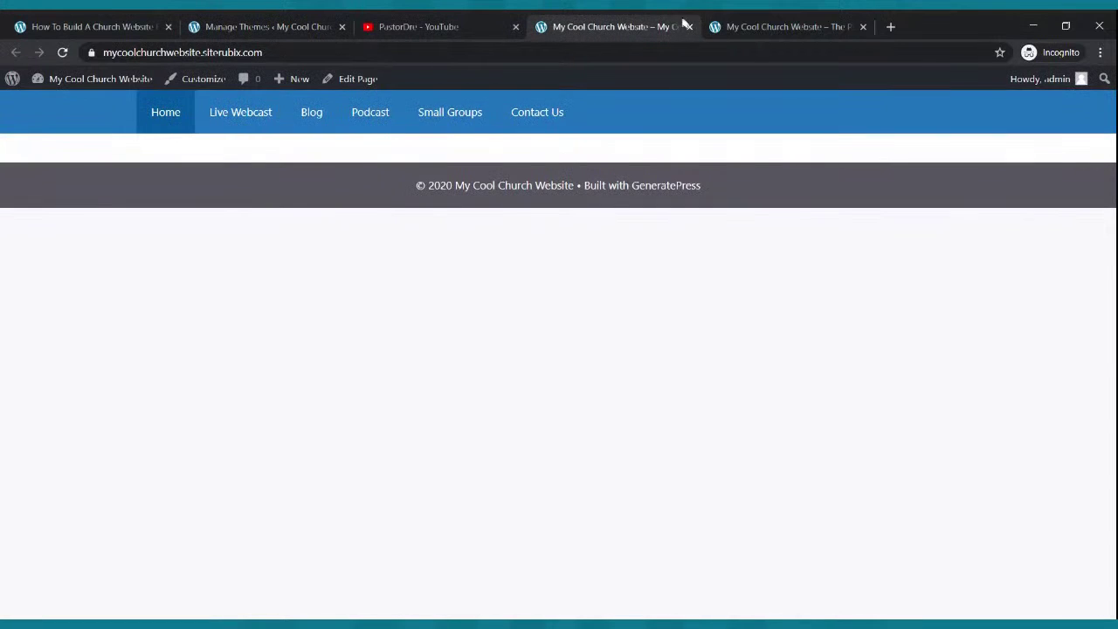
{"action": "left_click", "coordinate": [729, 24]}
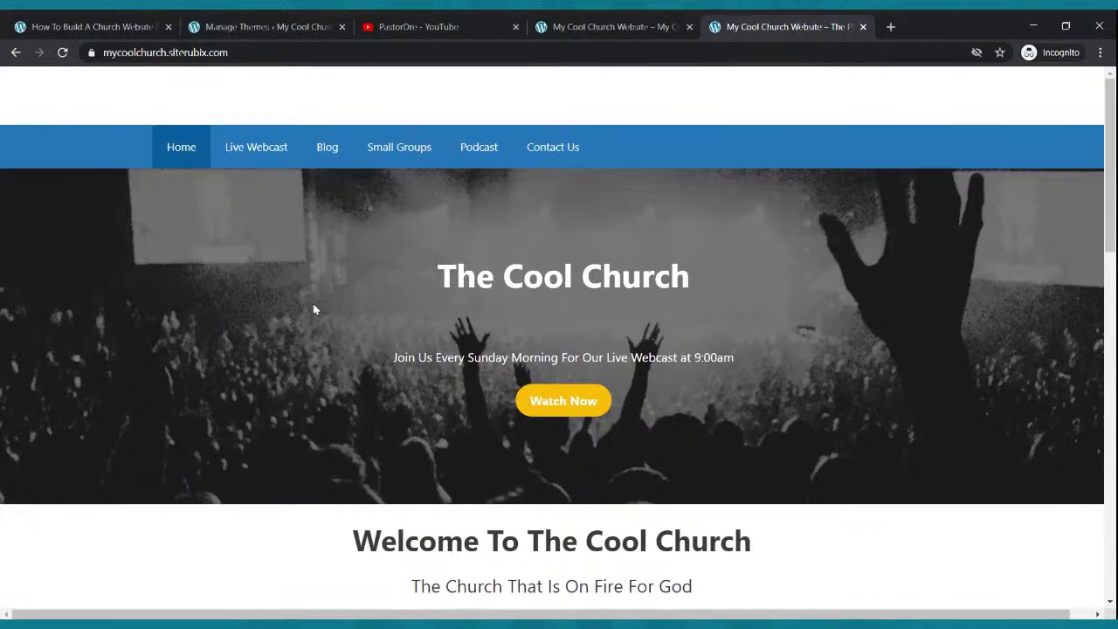
{"action": "left_click", "coordinate": [563, 27]}
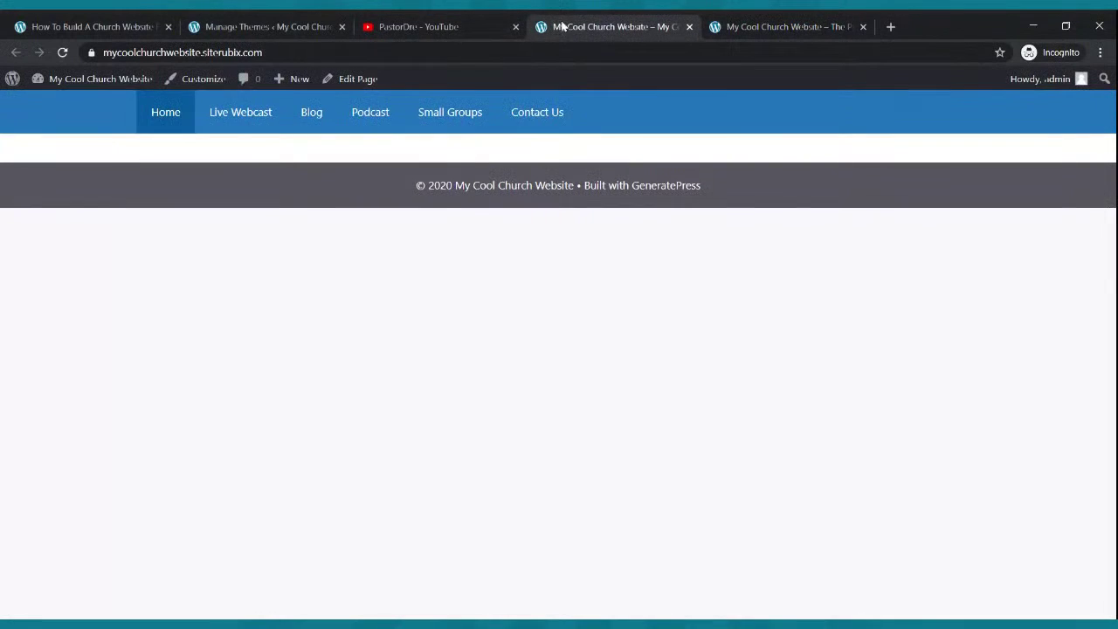
{"action": "left_click", "coordinate": [227, 28]}
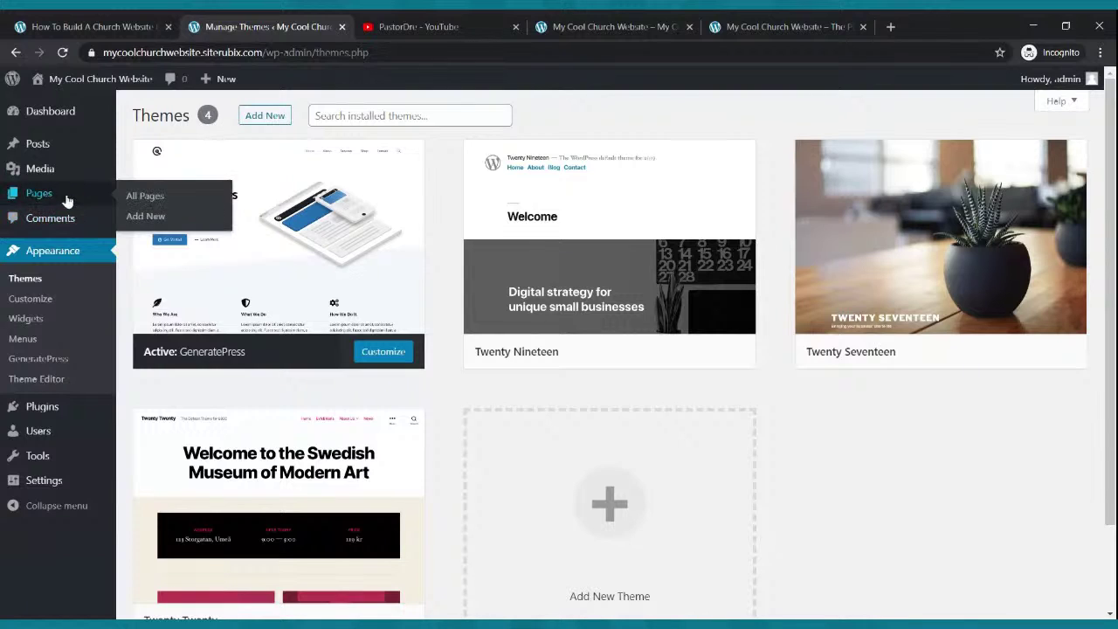
{"action": "mouse_move", "coordinate": [56, 168]}
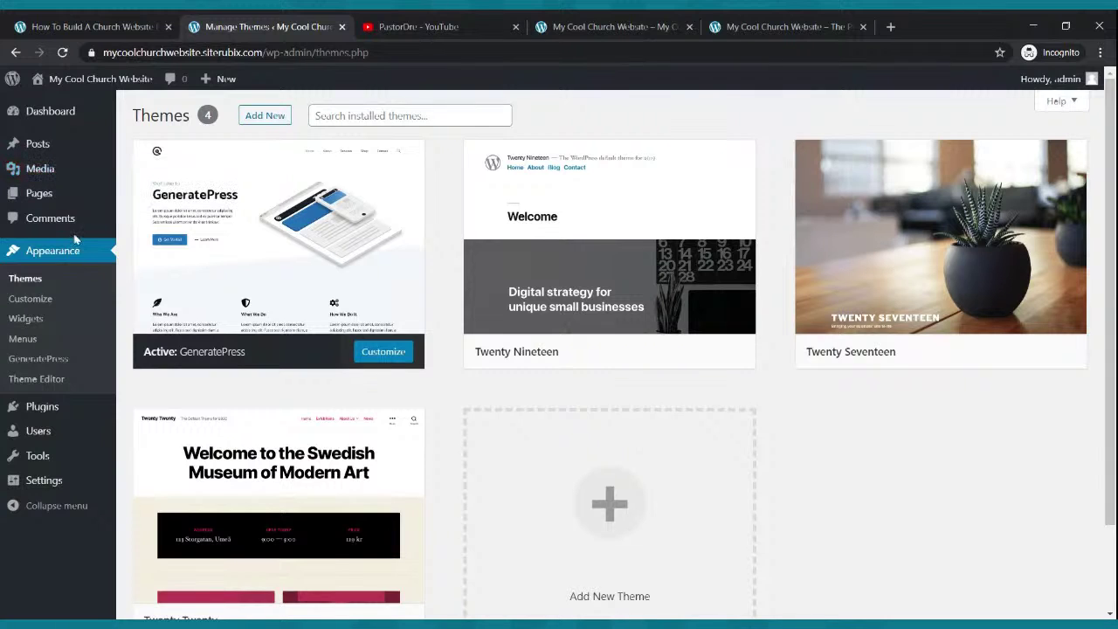
{"action": "left_click", "coordinate": [49, 198]}
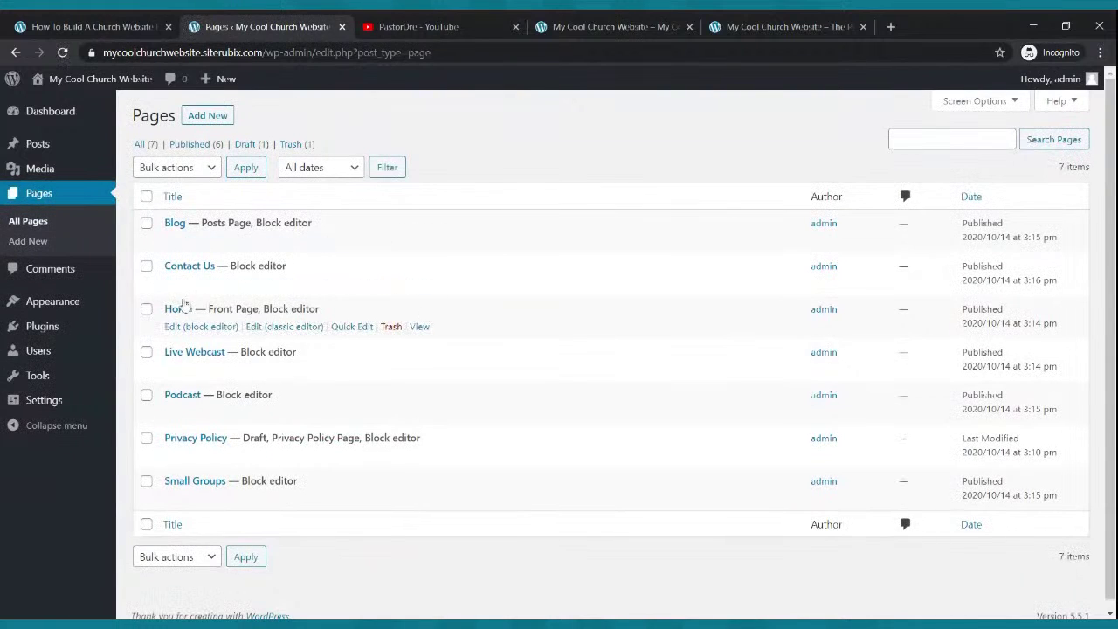
- Edit the Home page in the block editor, briefly checking the reference homepage while it loads
{"action": "left_click", "coordinate": [185, 327]}
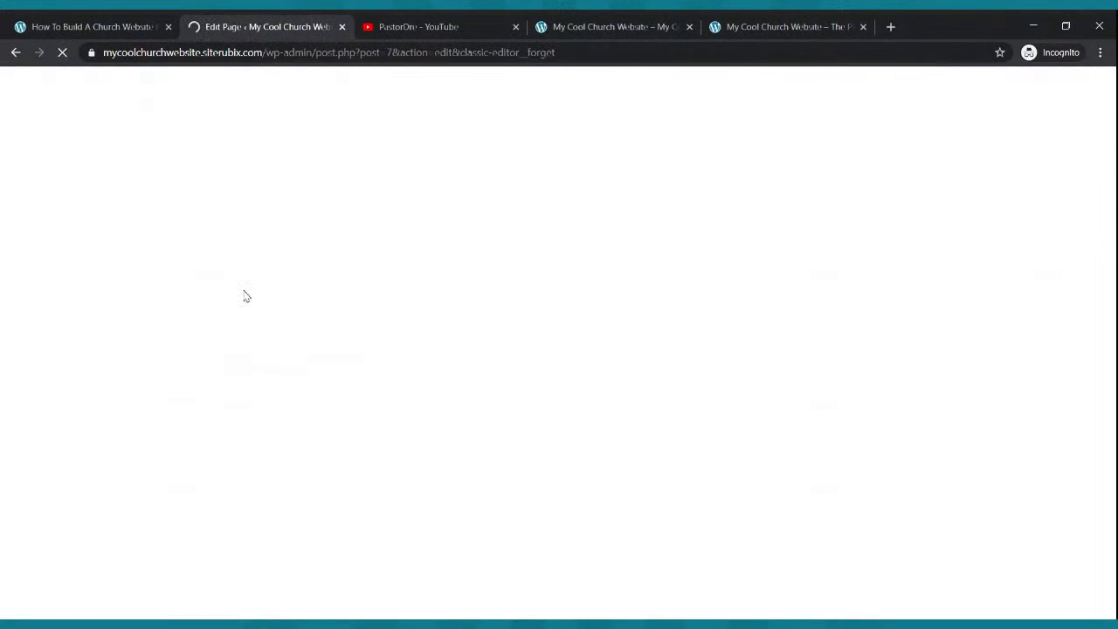
{"action": "left_click", "coordinate": [743, 21]}
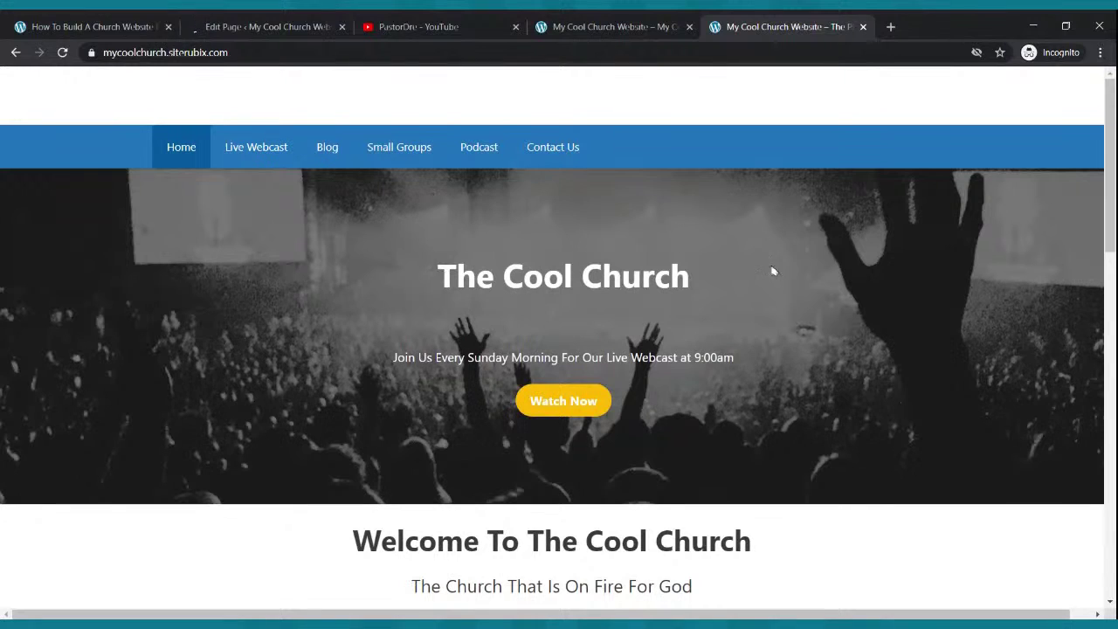
{"action": "left_click", "coordinate": [276, 21]}
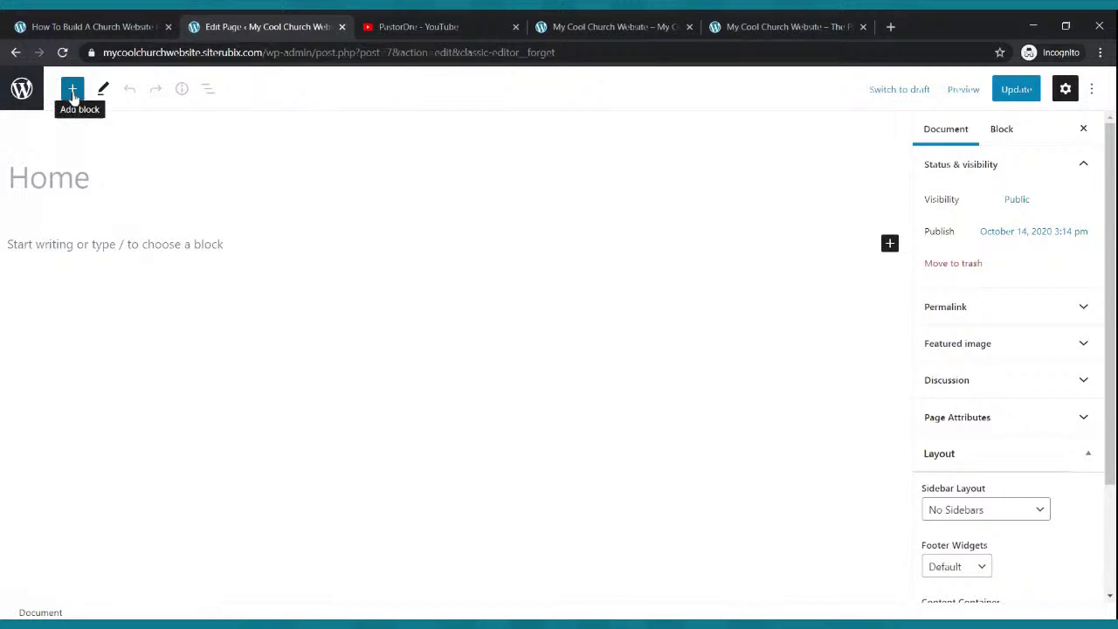
- Search the block inserter for 'cover', add a Cover block, and start uploading its background image
{"action": "left_click", "coordinate": [73, 91]}
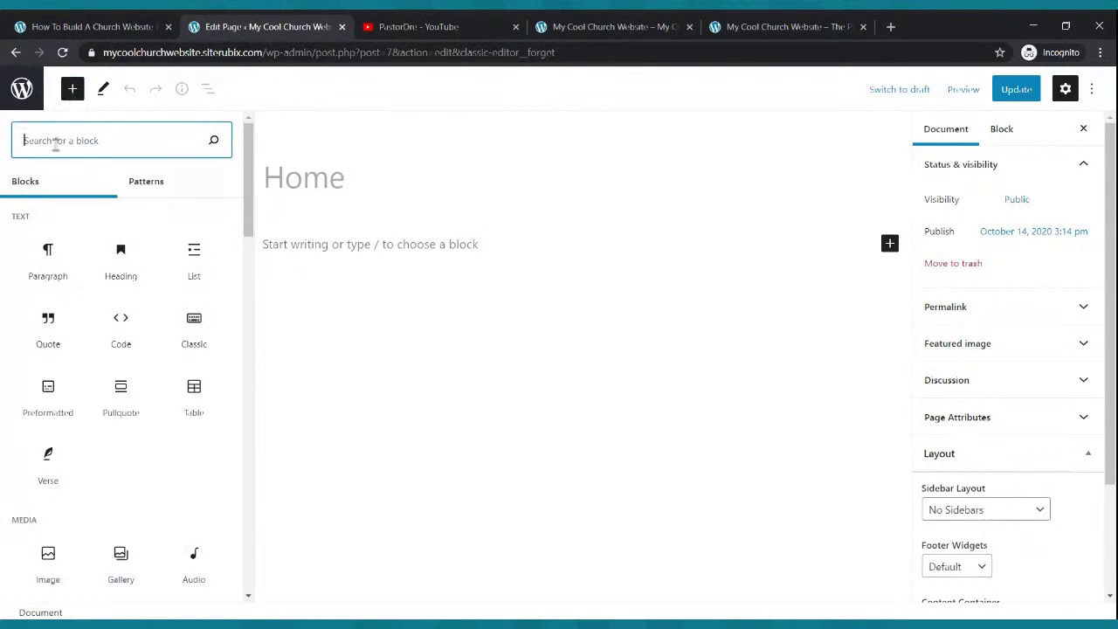
{"action": "type", "text": "cover"}
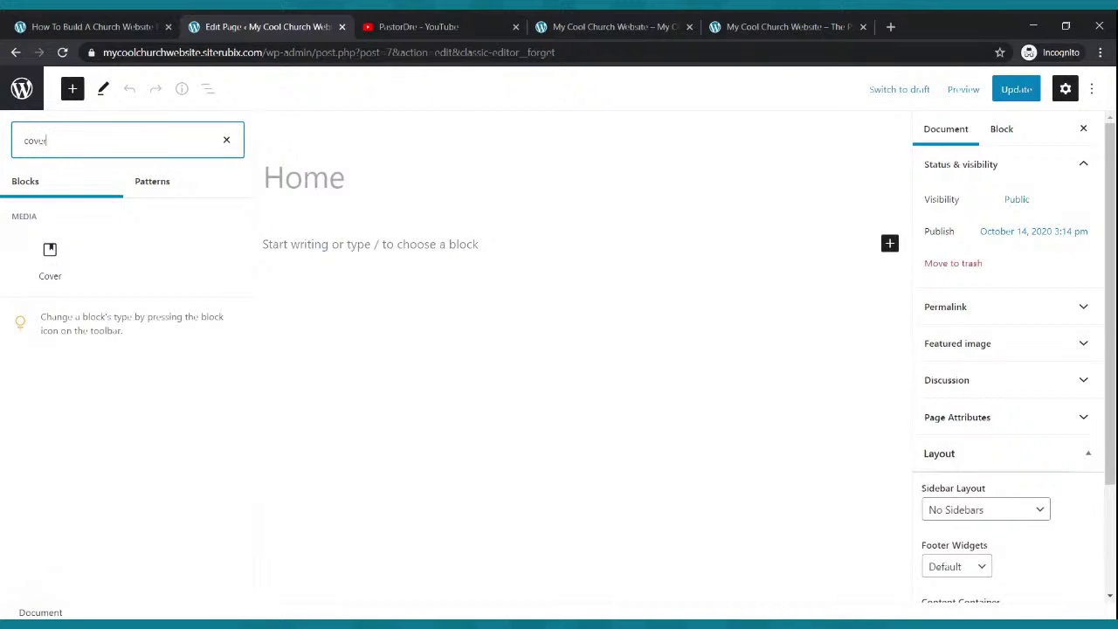
{"action": "left_click", "coordinate": [50, 257]}
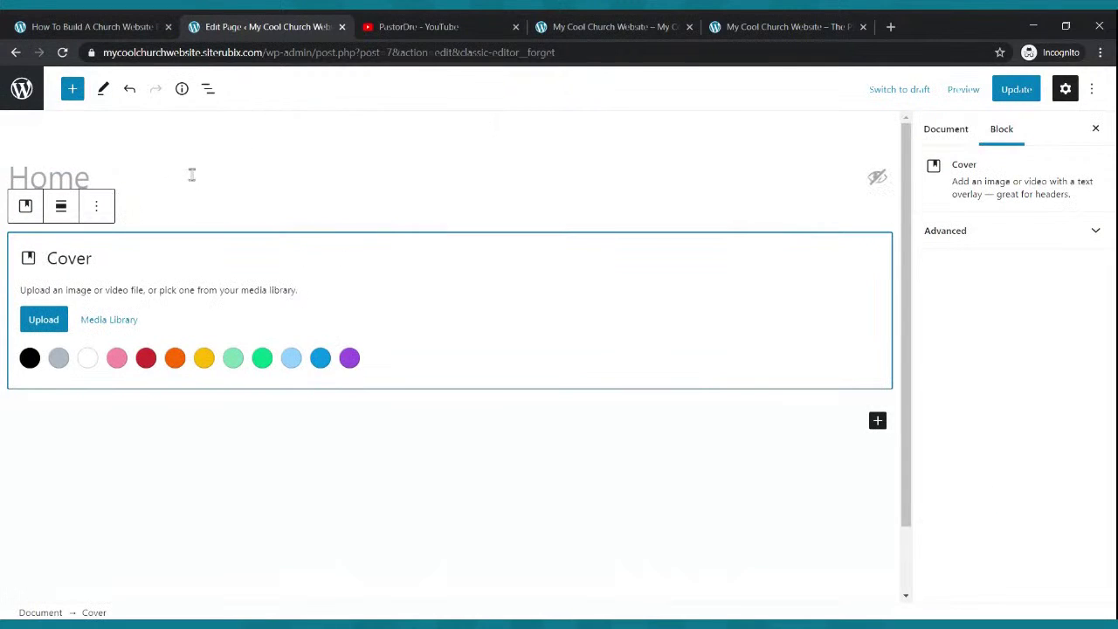
{"action": "left_click", "coordinate": [40, 322]}
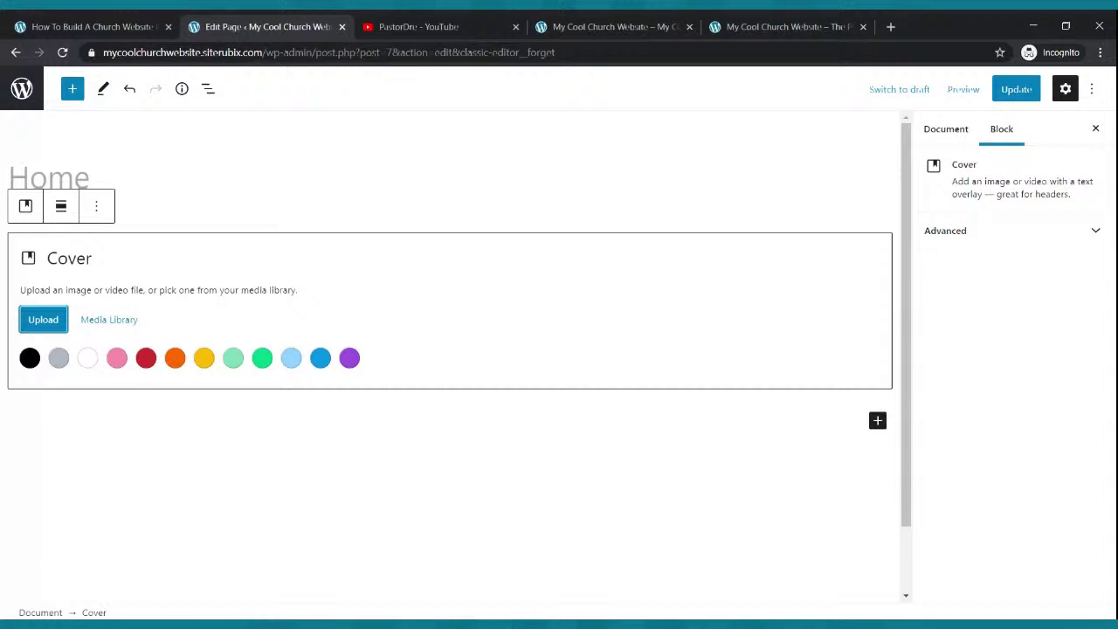
{"action": "left_click", "coordinate": [783, 25]}
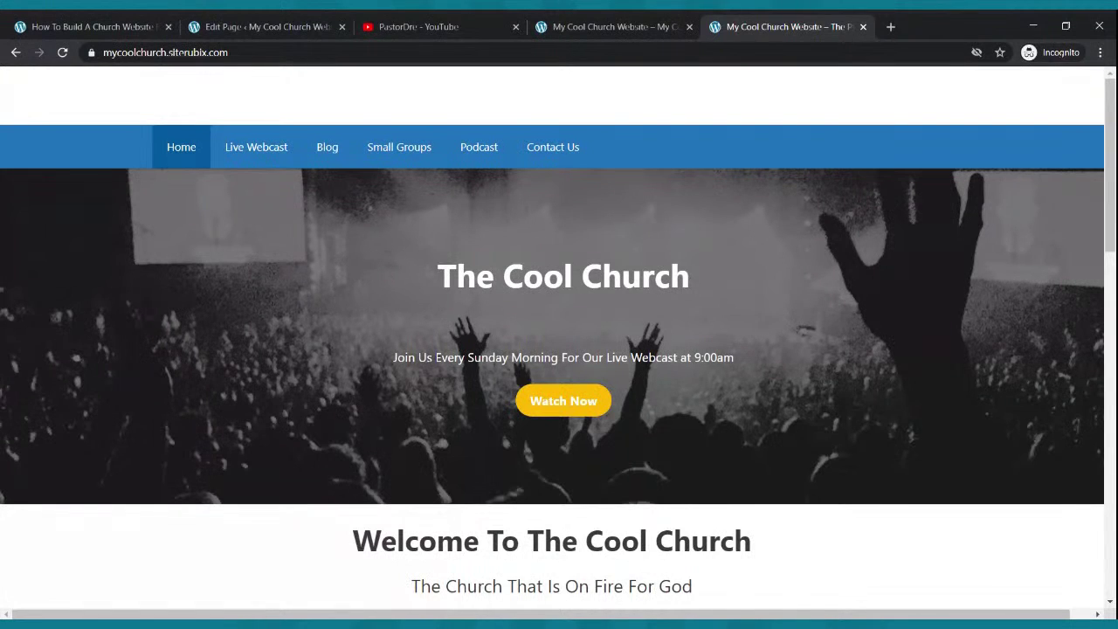
- Save the Home page with its empty Cover block and reload the live homepage to check it
{"action": "left_click", "coordinate": [294, 27]}
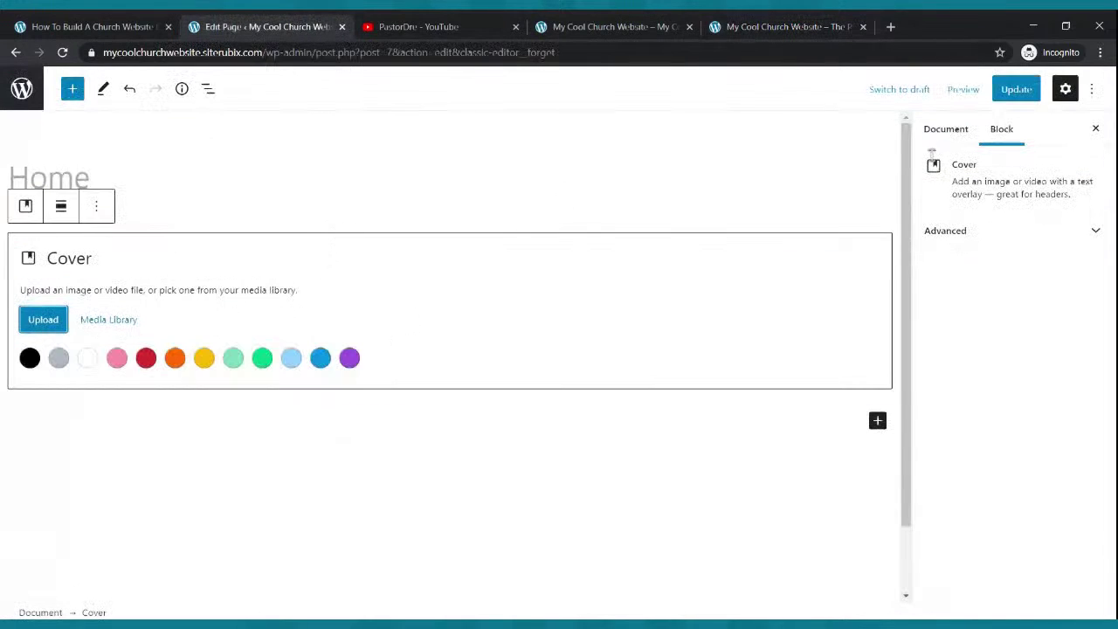
{"action": "left_click", "coordinate": [1013, 91]}
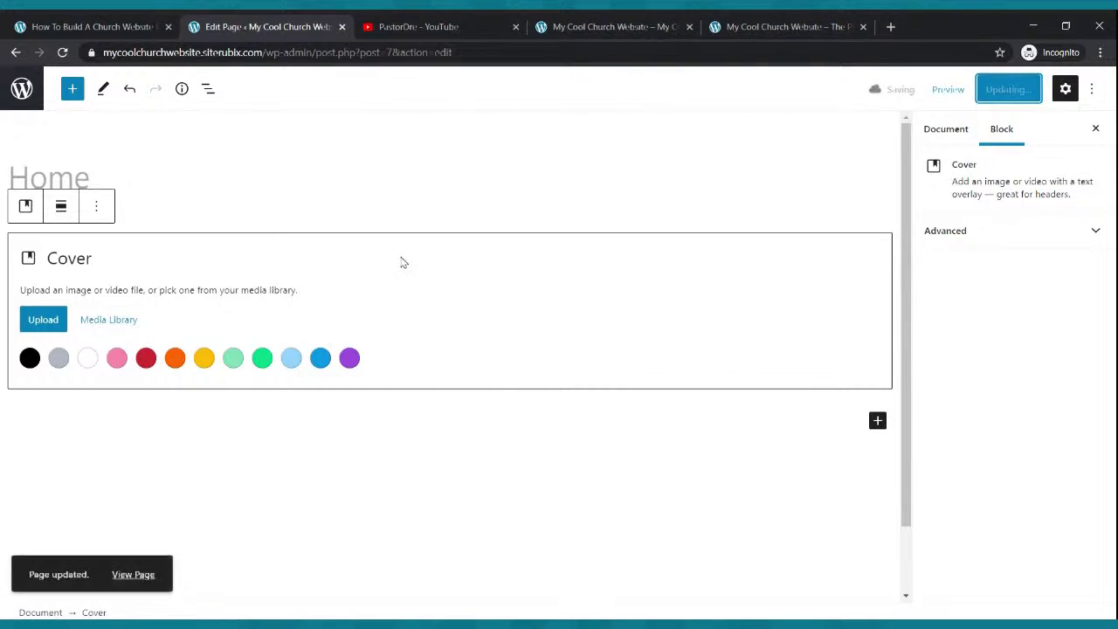
{"action": "left_click", "coordinate": [587, 26]}
{"action": "left_click", "coordinate": [62, 52]}
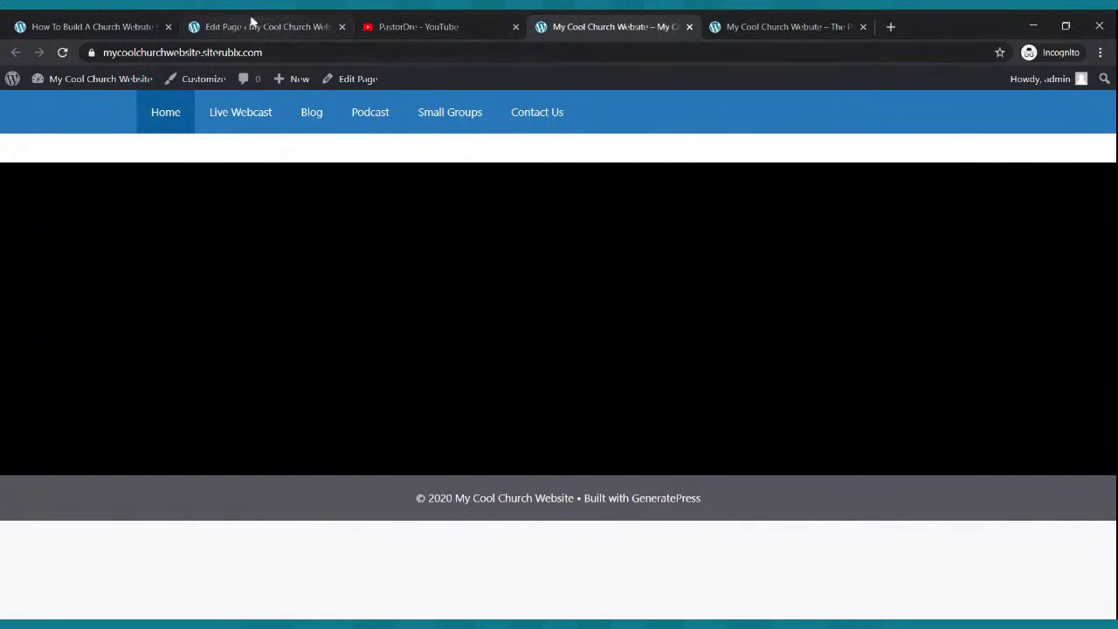
{"action": "left_click", "coordinate": [252, 23]}
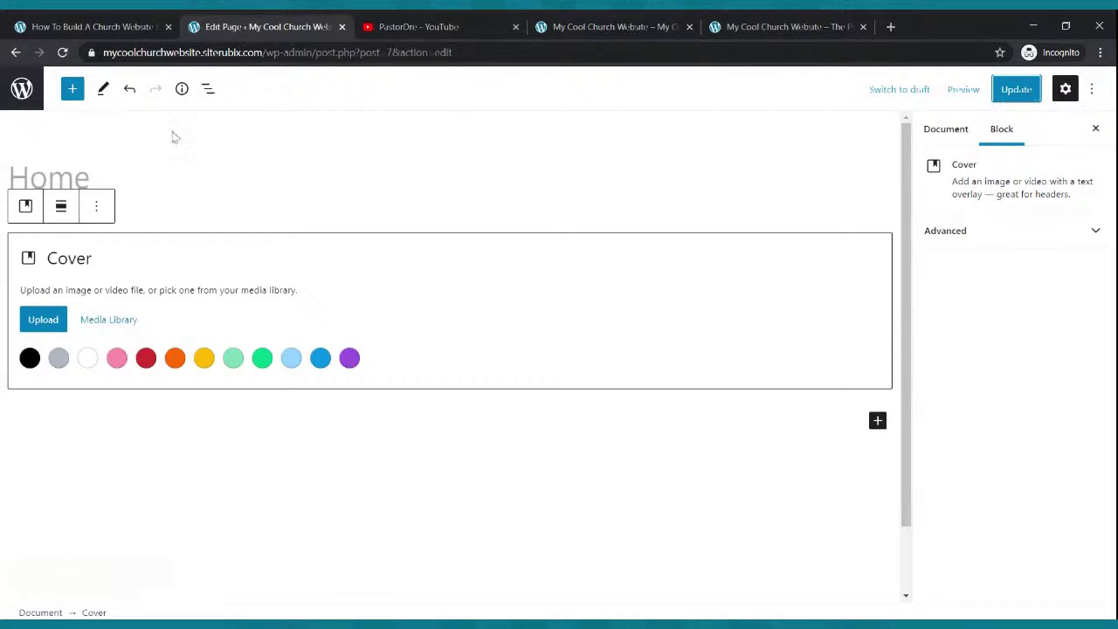
{"action": "left_click", "coordinate": [62, 52]}
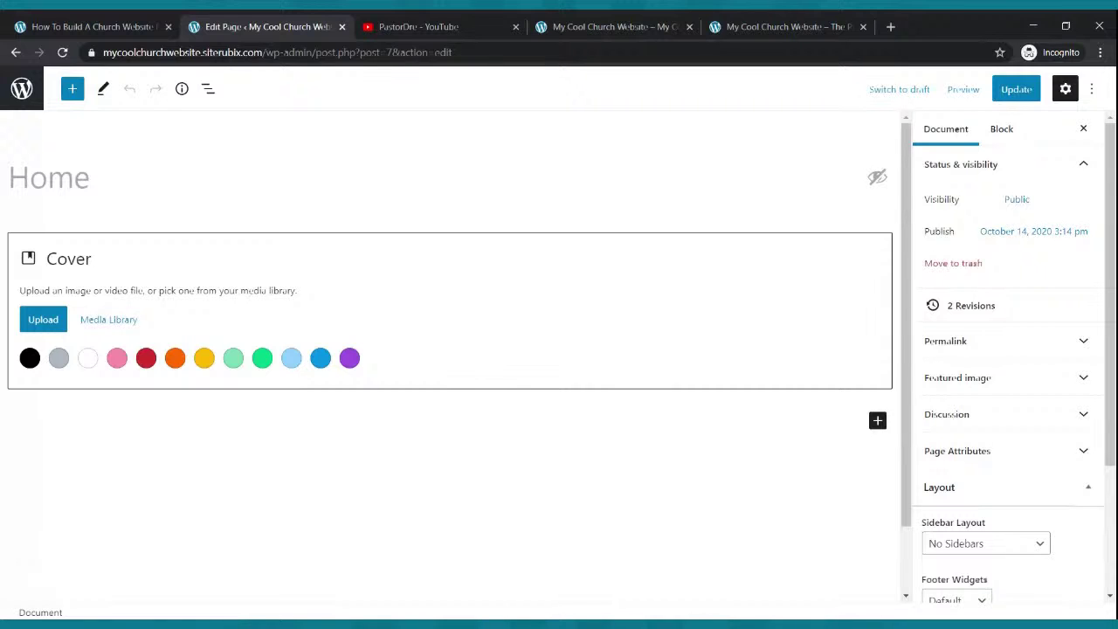
- Compare the live homepage with the editor, reselecting the Cover block and reloading the front page
{"action": "left_click", "coordinate": [568, 26]}
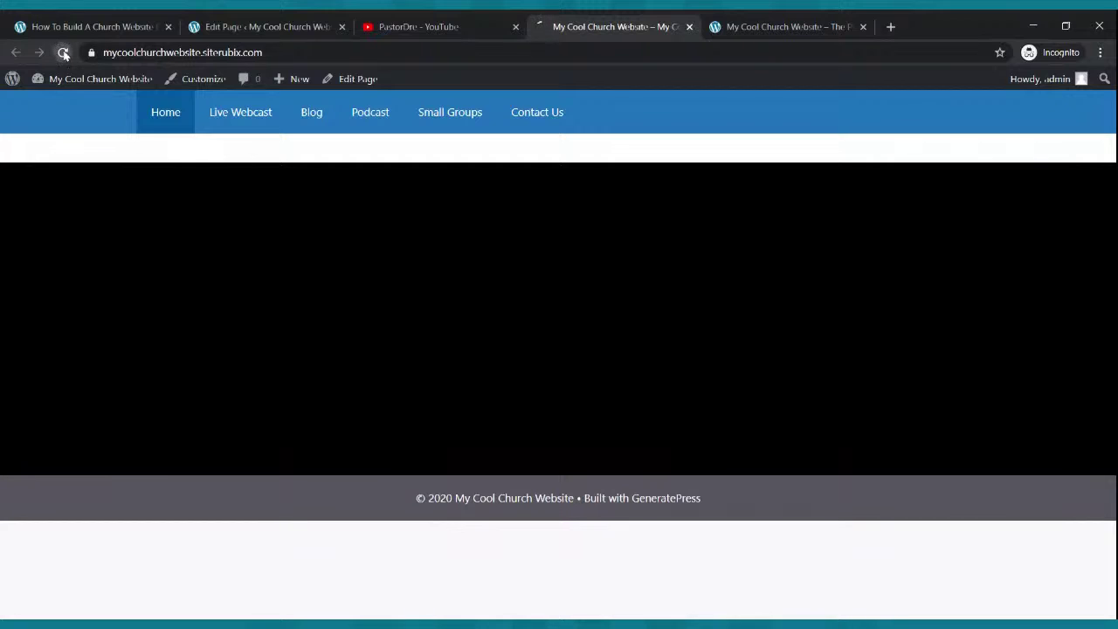
{"action": "left_click", "coordinate": [258, 26]}
{"action": "left_click", "coordinate": [463, 295]}
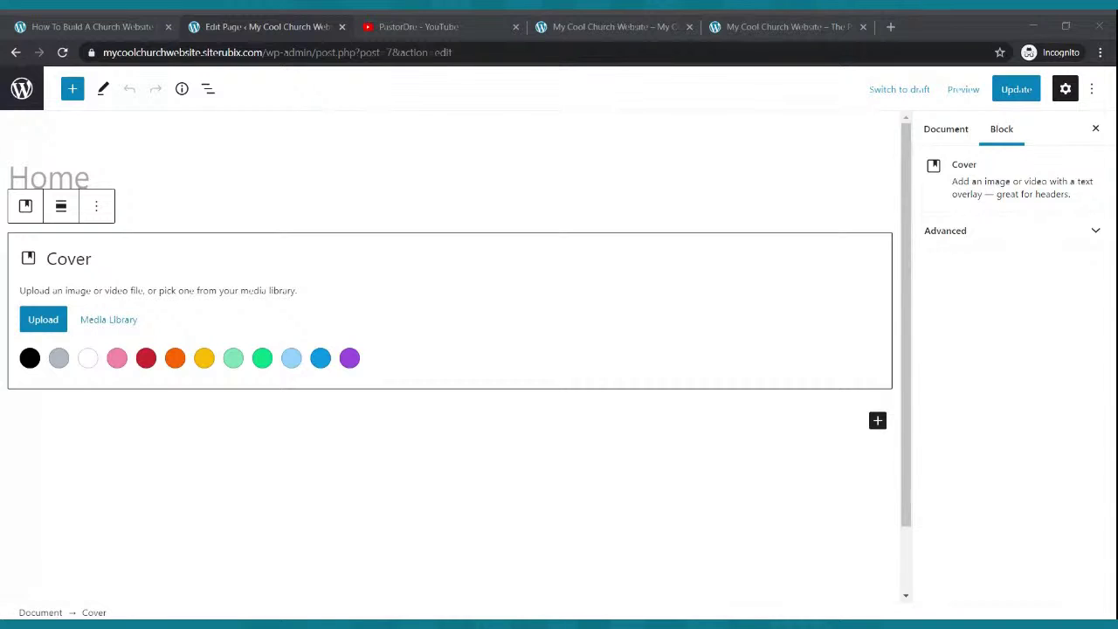
{"action": "left_click", "coordinate": [270, 275]}
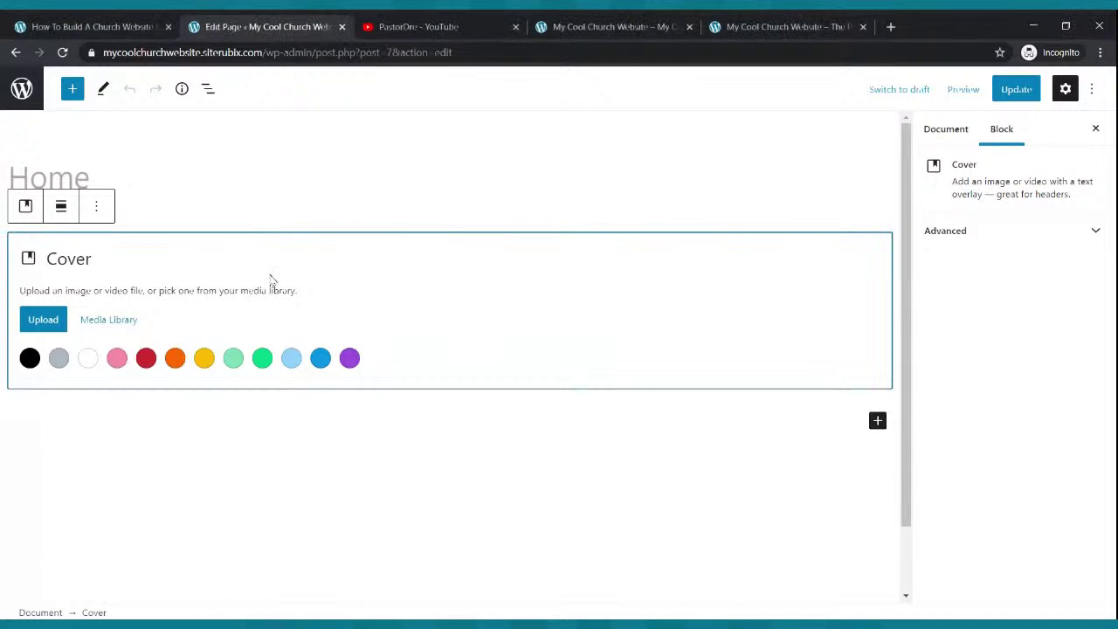
{"action": "left_click", "coordinate": [614, 21]}
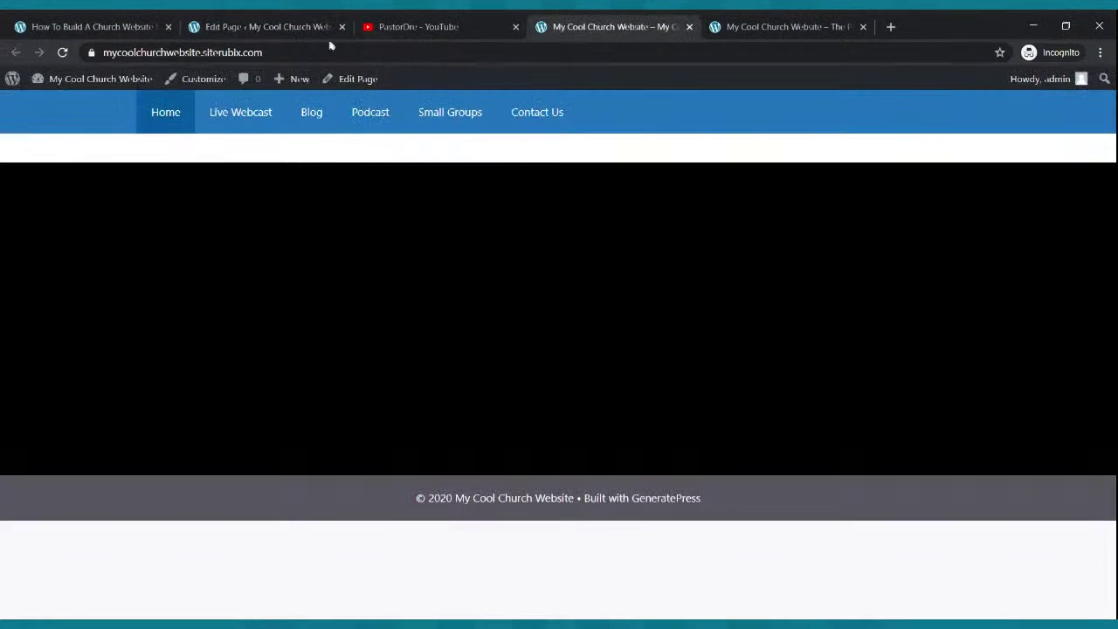
{"action": "left_click", "coordinate": [62, 53]}
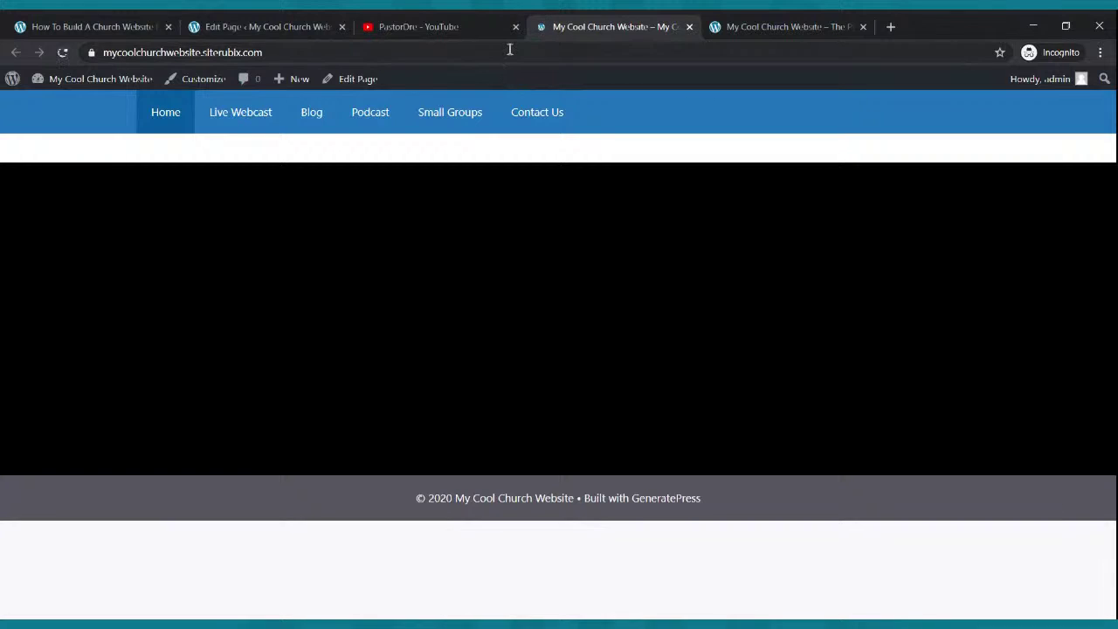
{"action": "left_click", "coordinate": [218, 21]}
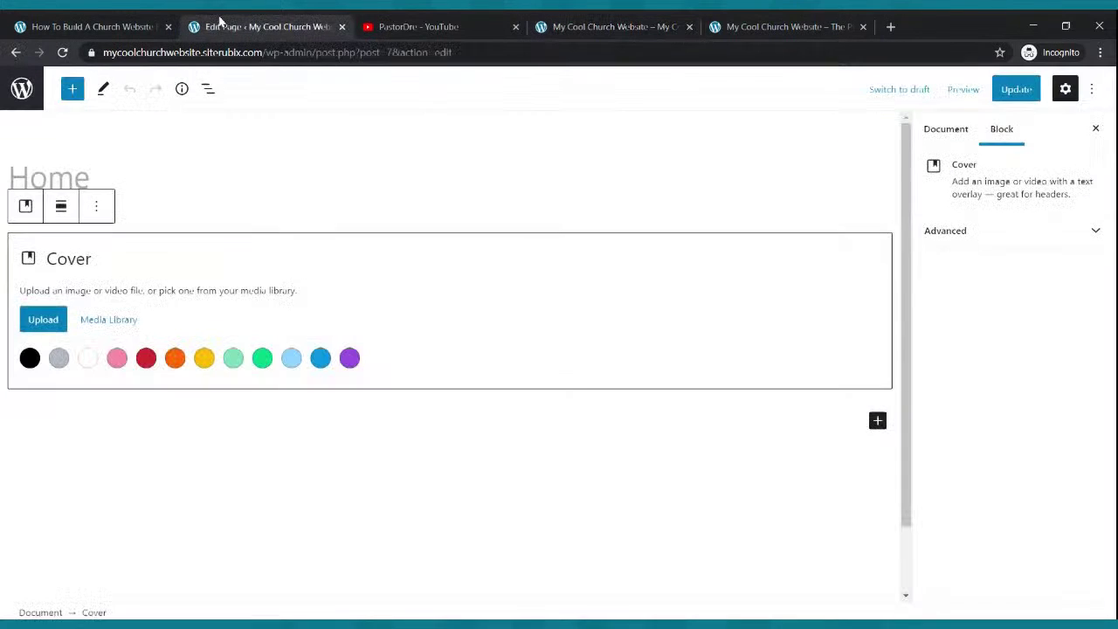
- Back out of uploading a cover image, then save again and recheck the live homepage's black band
{"action": "left_click", "coordinate": [56, 323]}
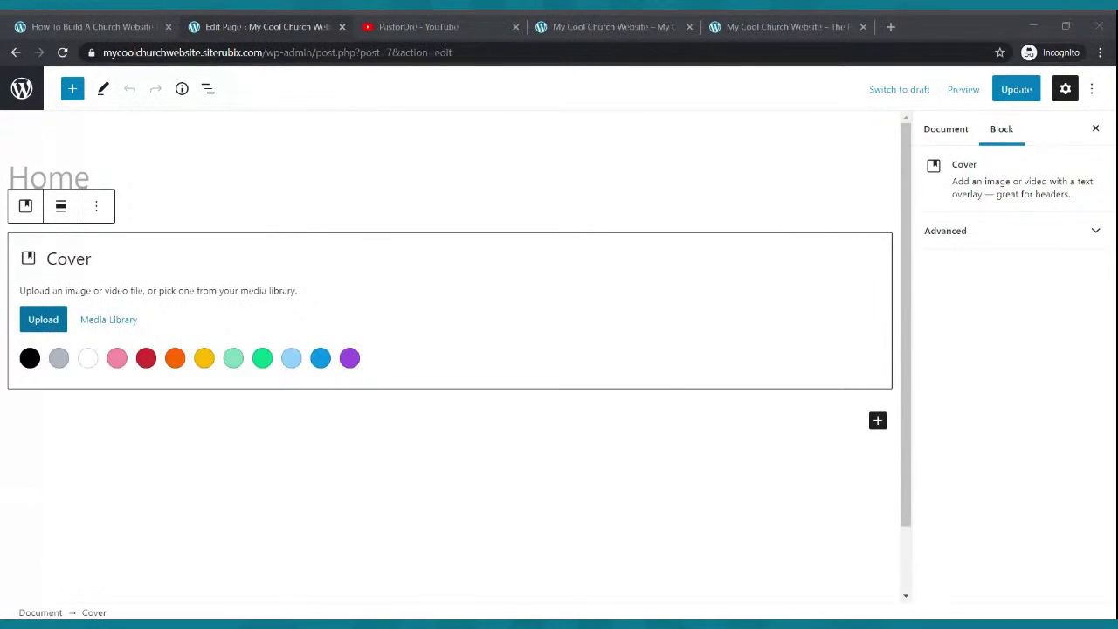
{"action": "left_click", "coordinate": [466, 232]}
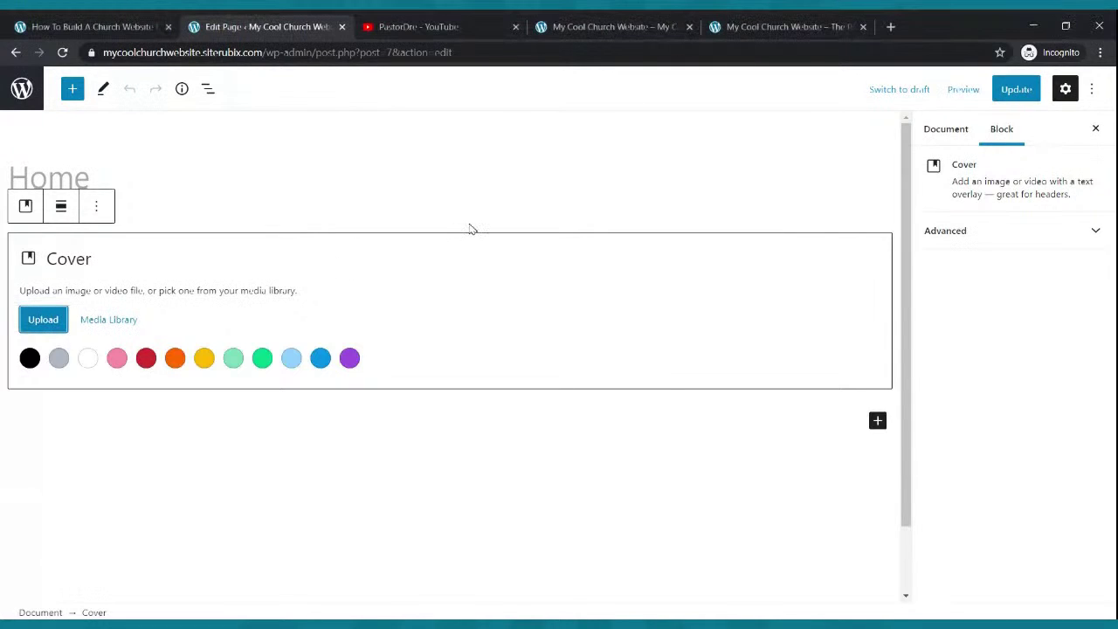
{"action": "left_click", "coordinate": [1016, 90]}
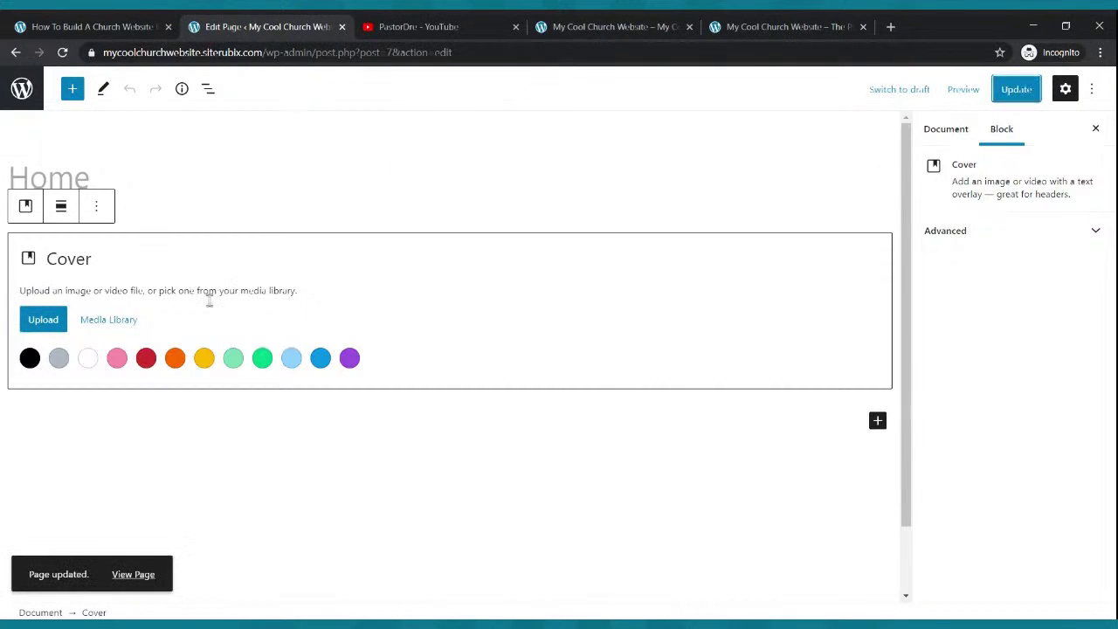
{"action": "left_click", "coordinate": [568, 26]}
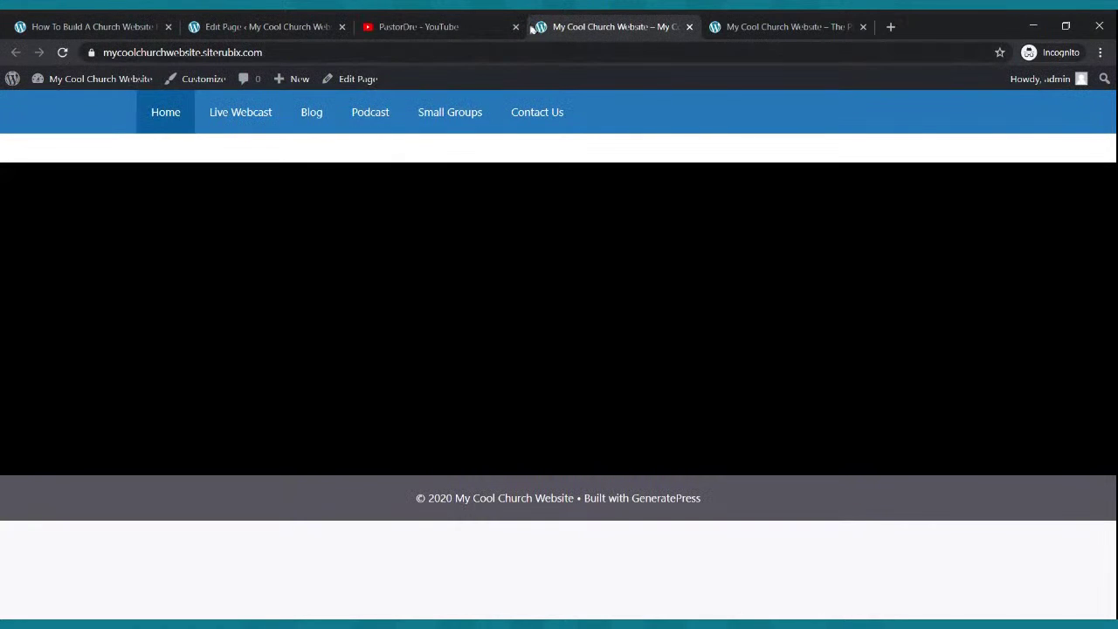
{"action": "left_click", "coordinate": [286, 21]}
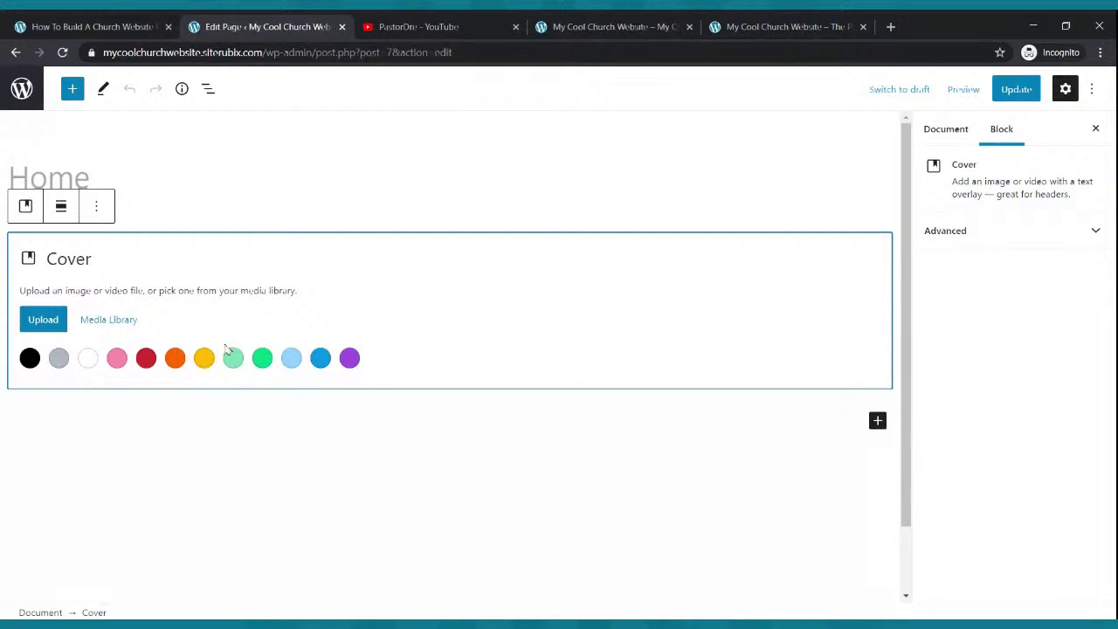
- Fill the cover with amber yellow, save, and reload the live homepage to see the yellow band
{"action": "left_click", "coordinate": [203, 357]}
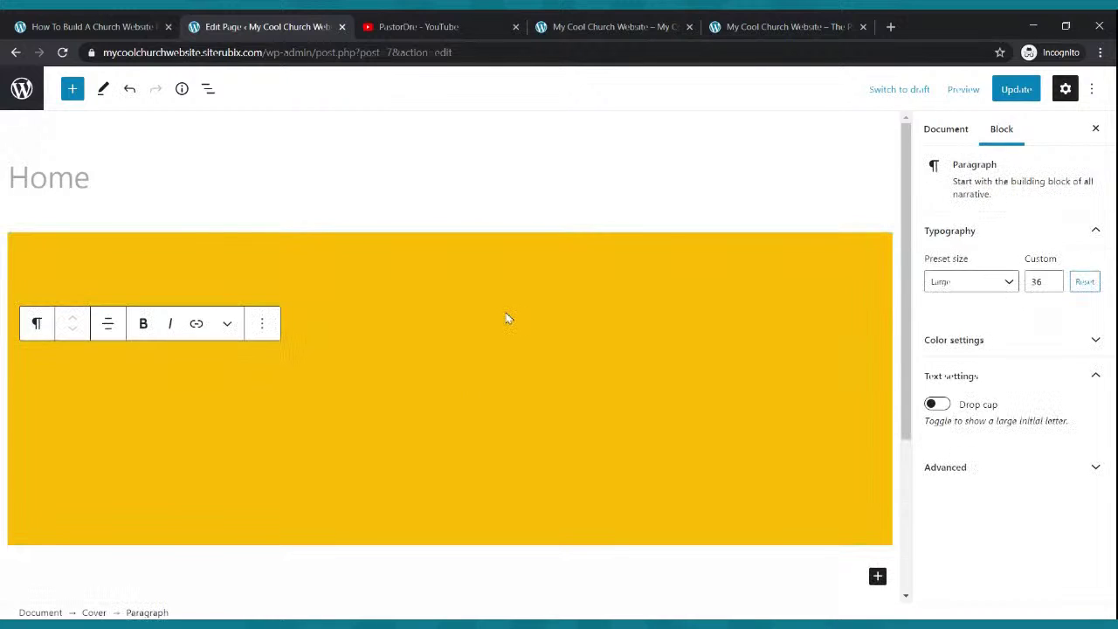
{"action": "left_click", "coordinate": [1016, 88]}
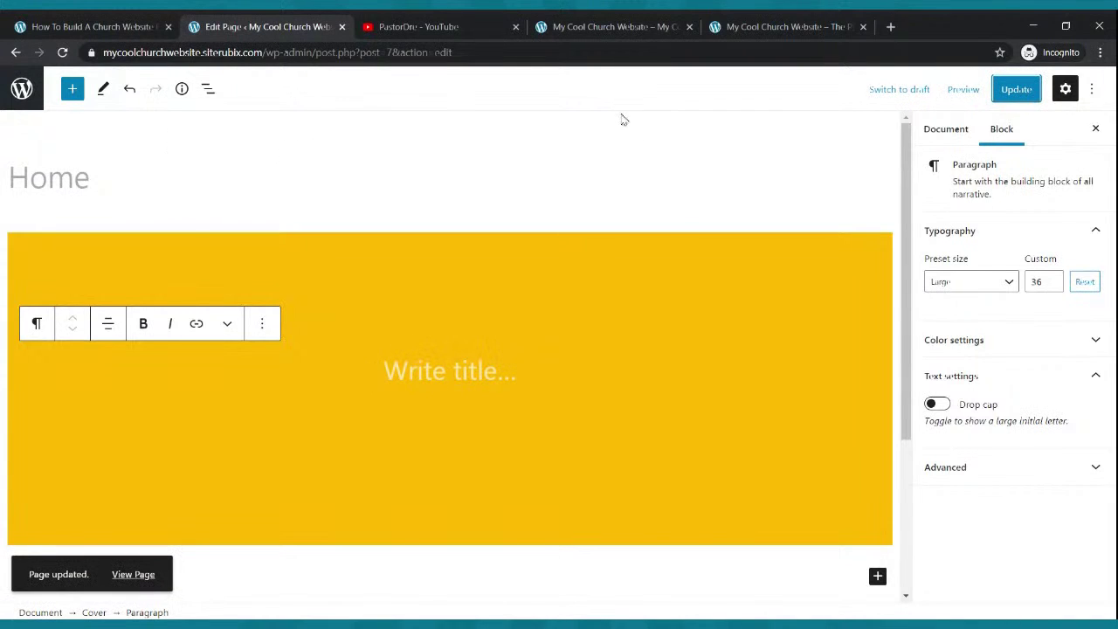
{"action": "left_click", "coordinate": [571, 27]}
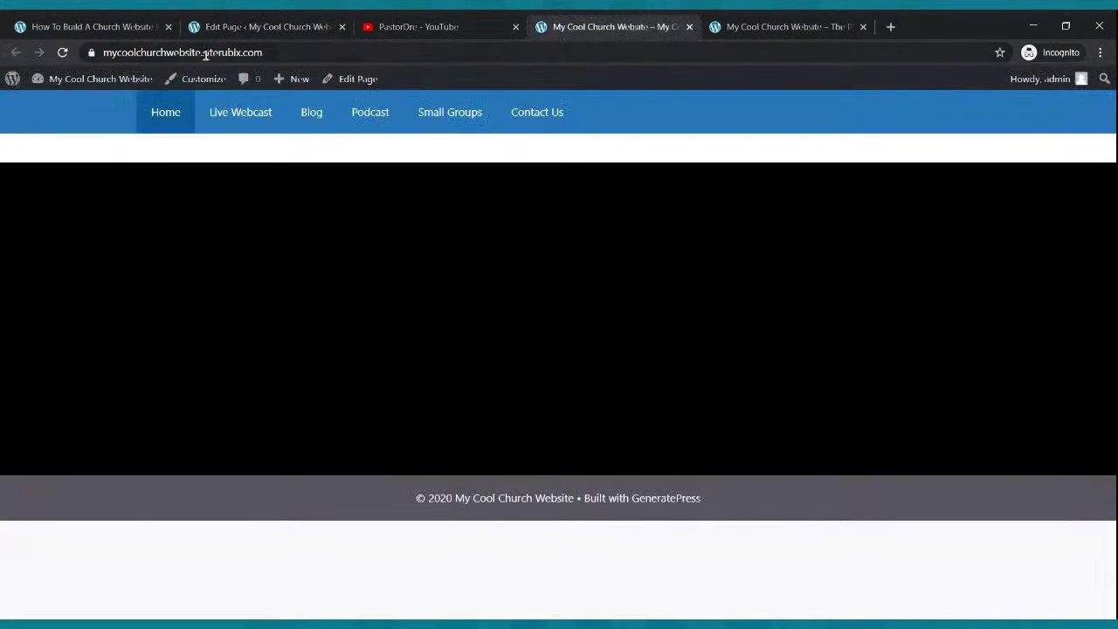
{"action": "left_click", "coordinate": [62, 54]}
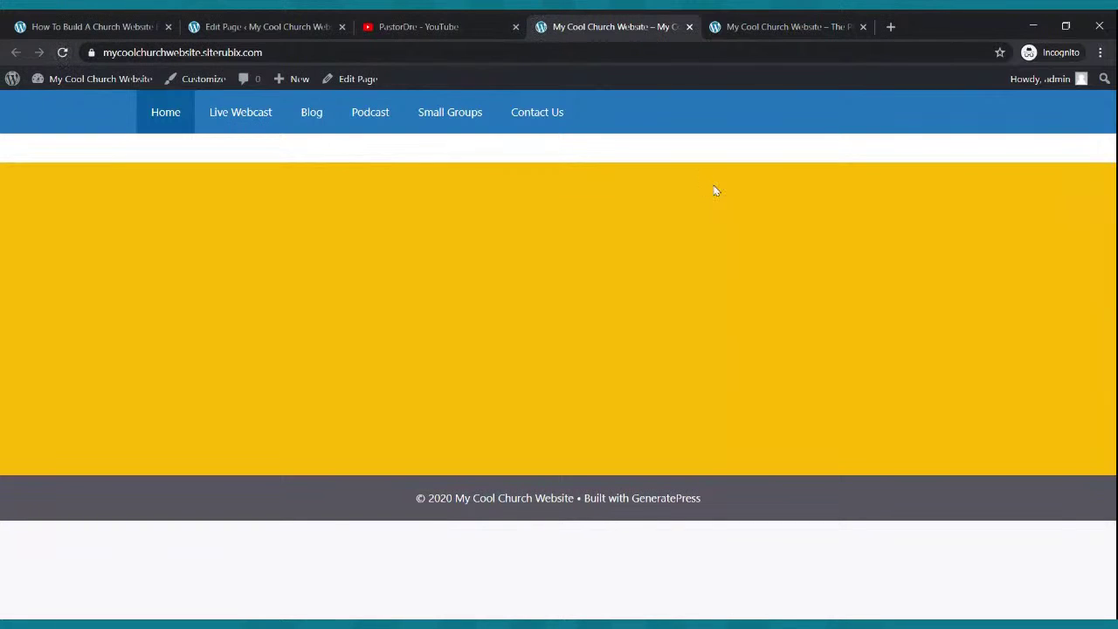
- Compare against the reference church homepage, then type 'The Cool Church' as the cover title
{"action": "left_click", "coordinate": [704, 29]}
{"action": "left_click", "coordinate": [615, 26]}
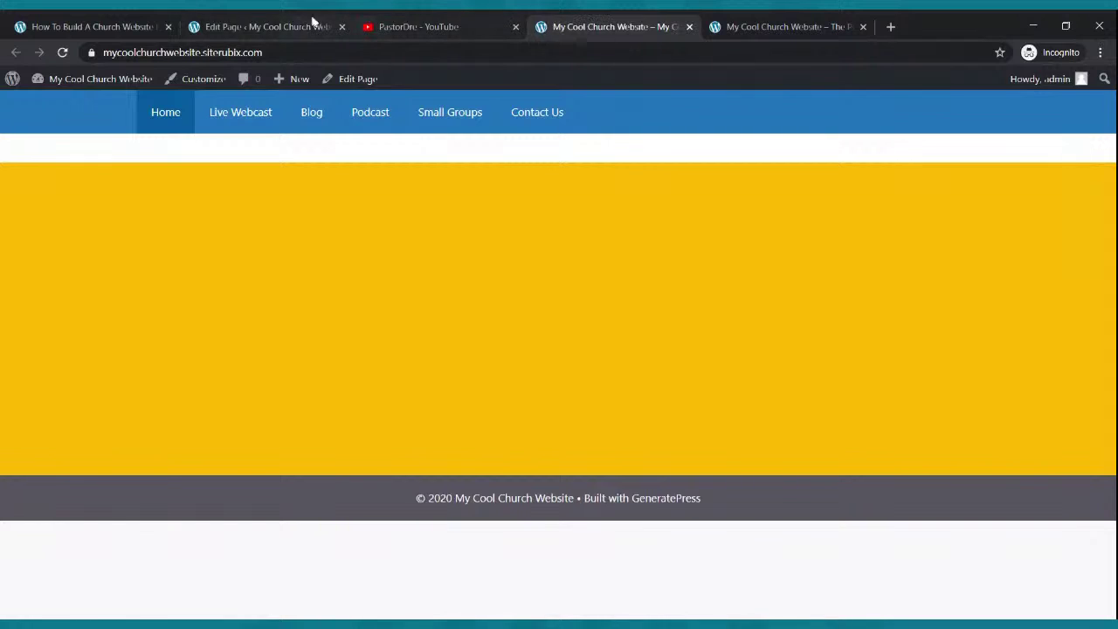
{"action": "left_click", "coordinate": [288, 26]}
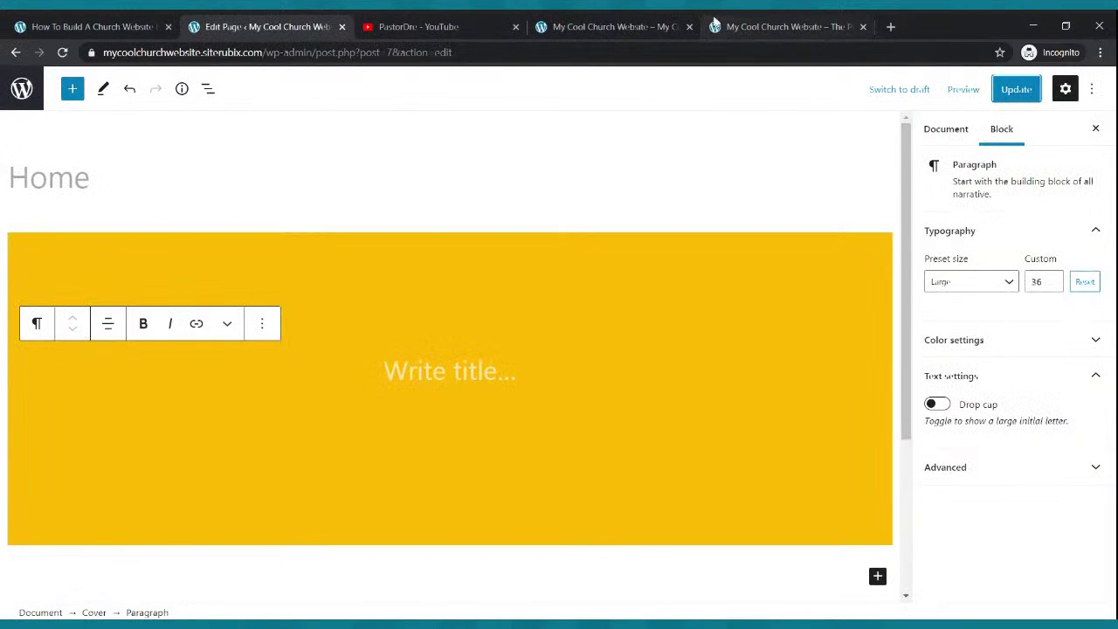
{"action": "left_click", "coordinate": [715, 25]}
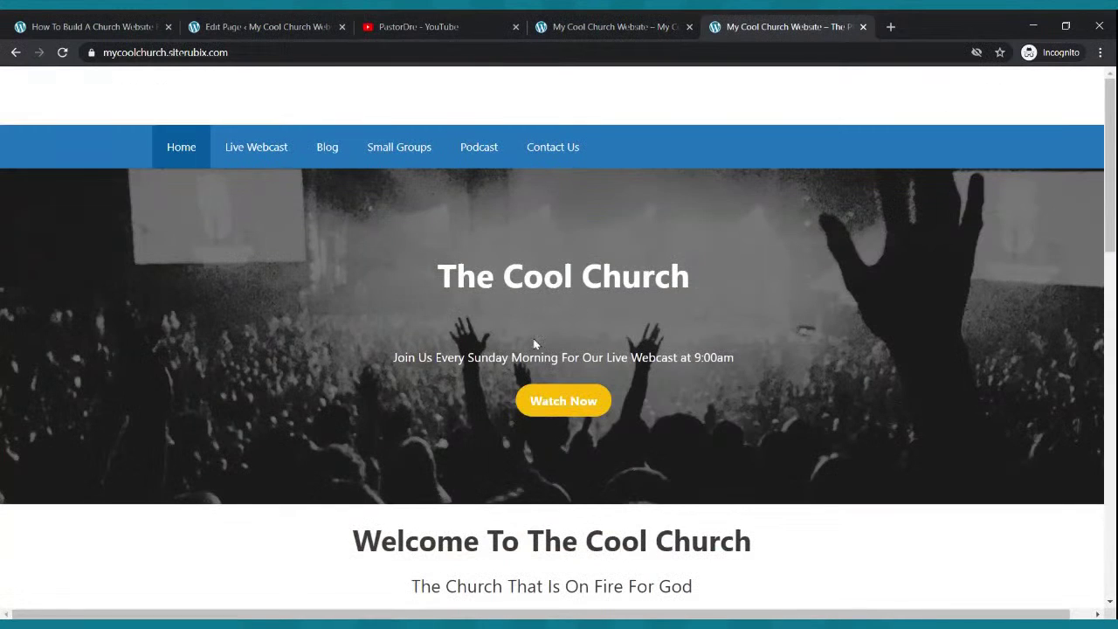
{"action": "left_click", "coordinate": [279, 25]}
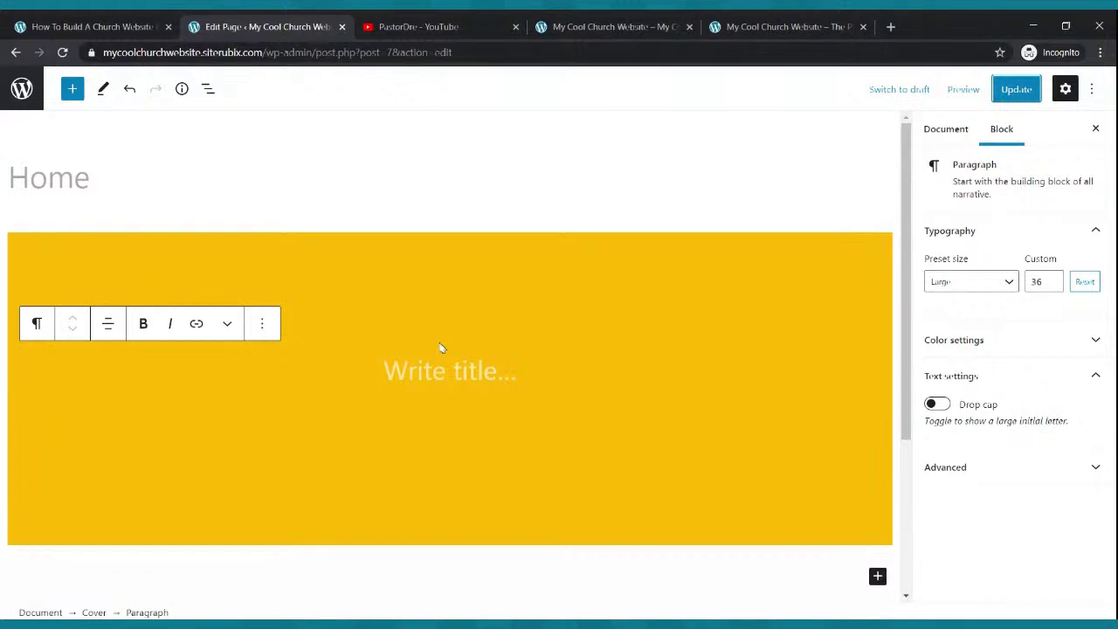
{"action": "left_click", "coordinate": [438, 371]}
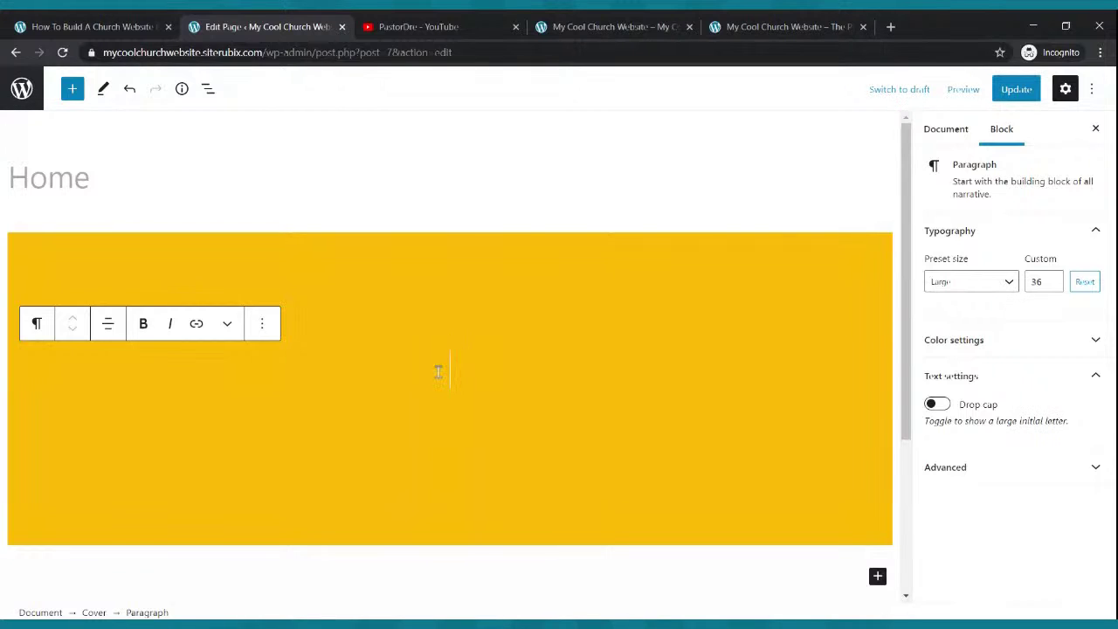
{"action": "type", "text": "The Coo"}
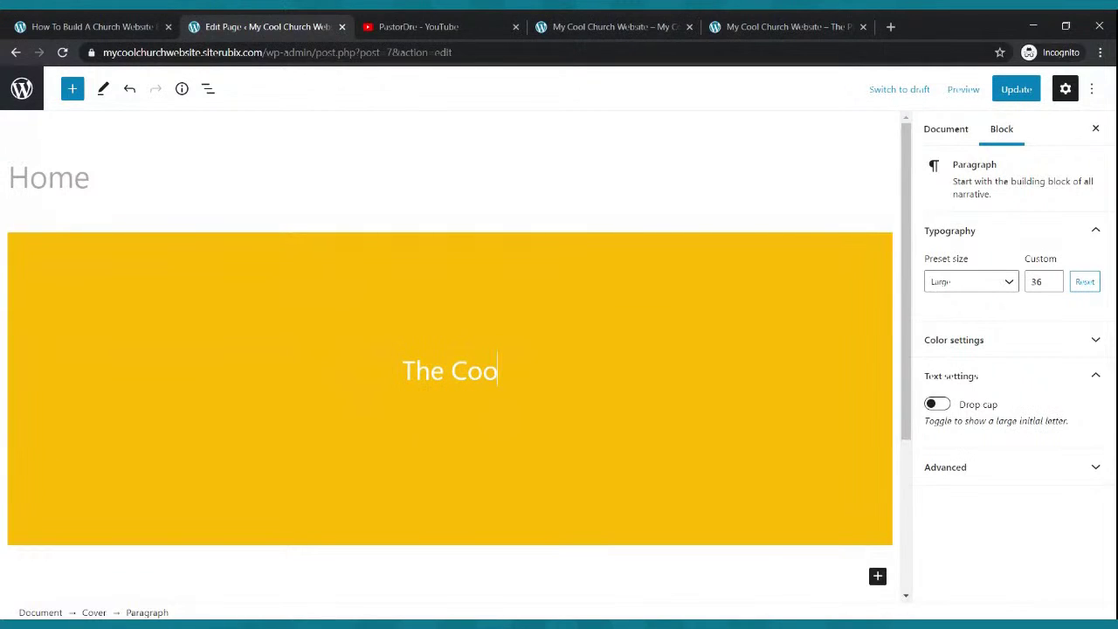
{"action": "type", "text": "l Church"}
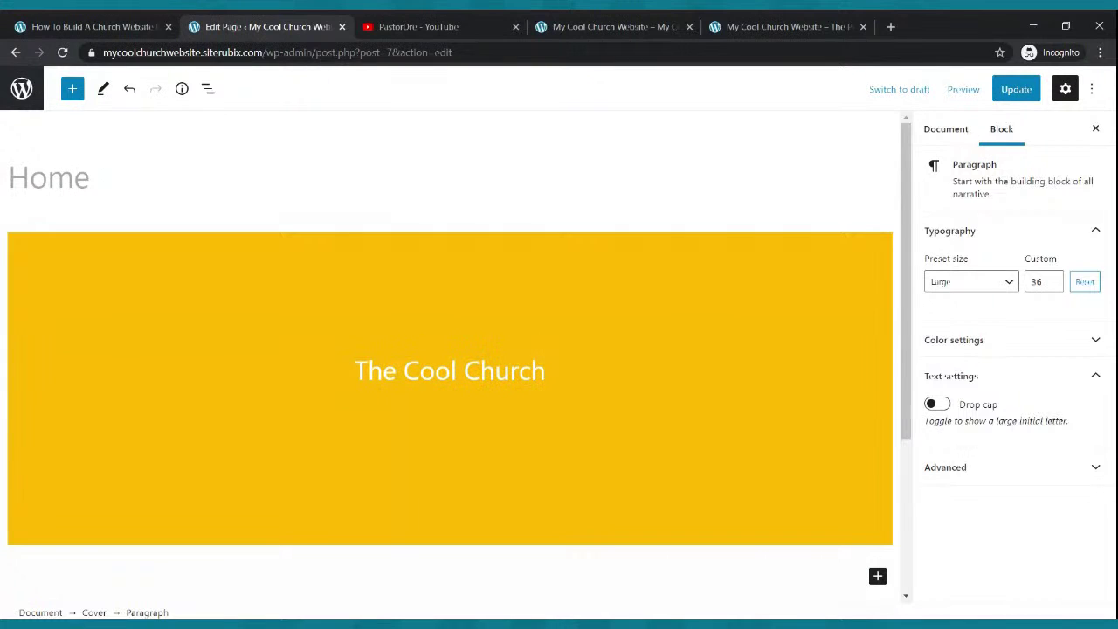
- Save the 'The Cool Church' title, check it on the live homepage against the reference, then add a new line
{"action": "left_click", "coordinate": [1012, 90]}
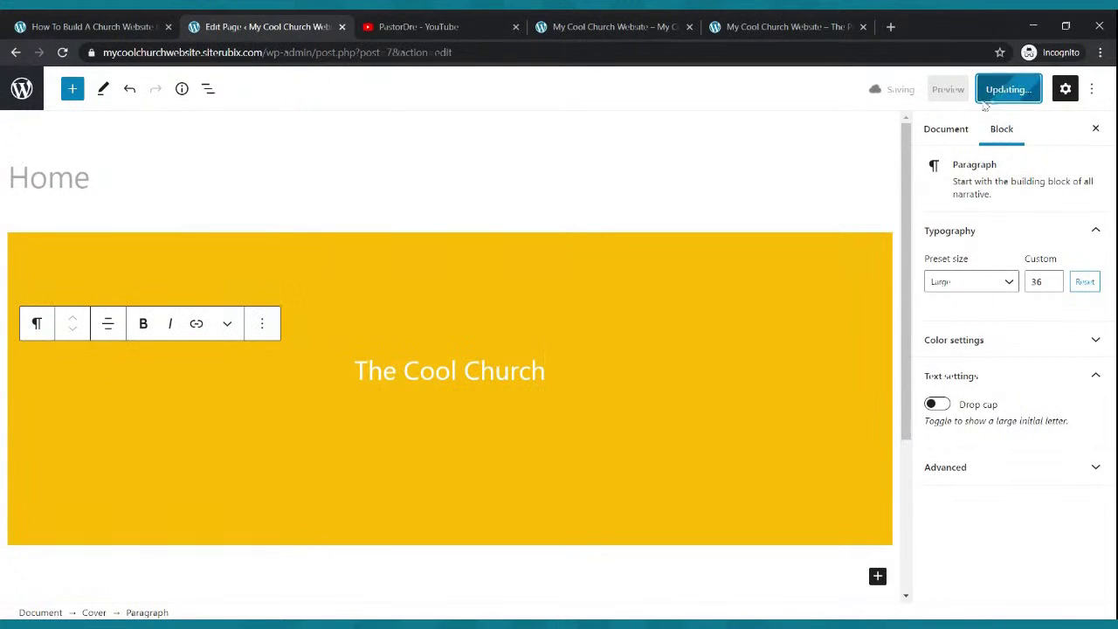
{"action": "left_click", "coordinate": [604, 25]}
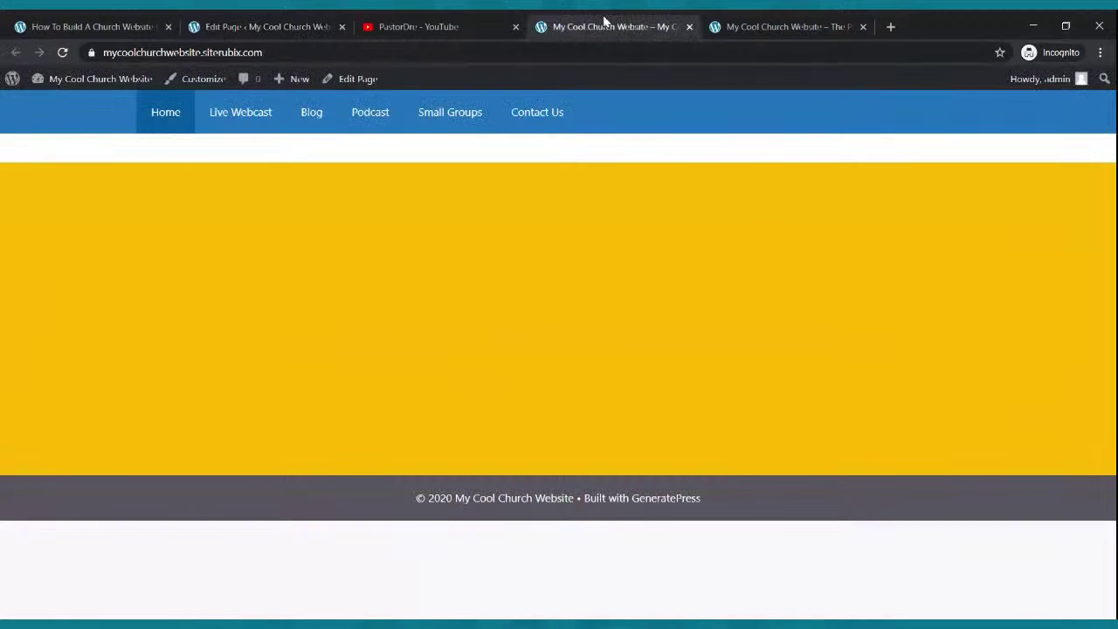
{"action": "left_click", "coordinate": [62, 53]}
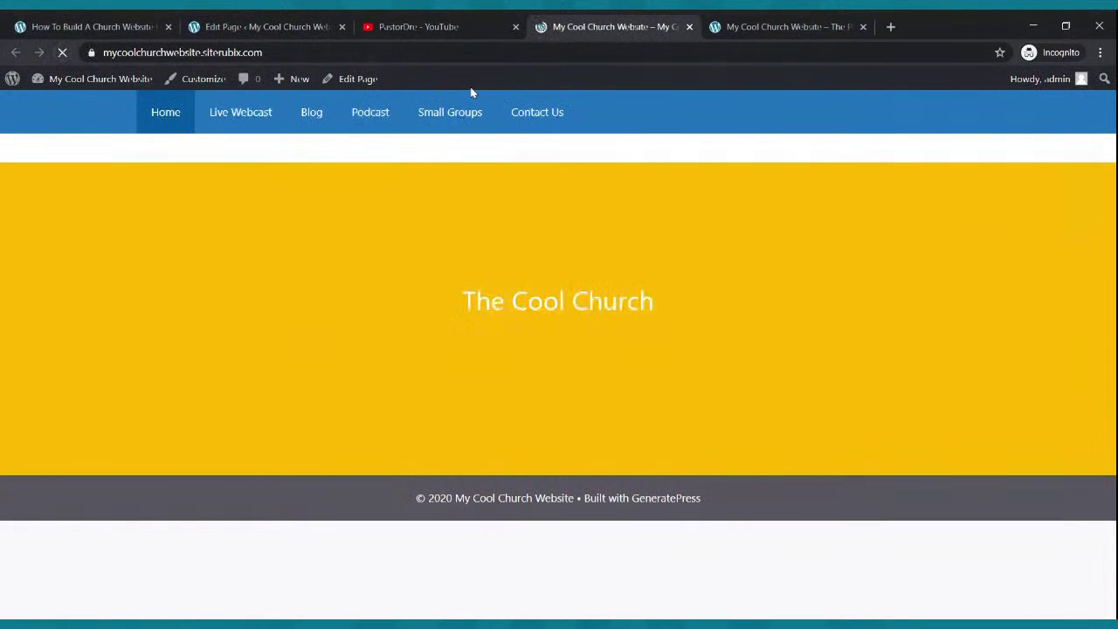
{"action": "left_click", "coordinate": [756, 27]}
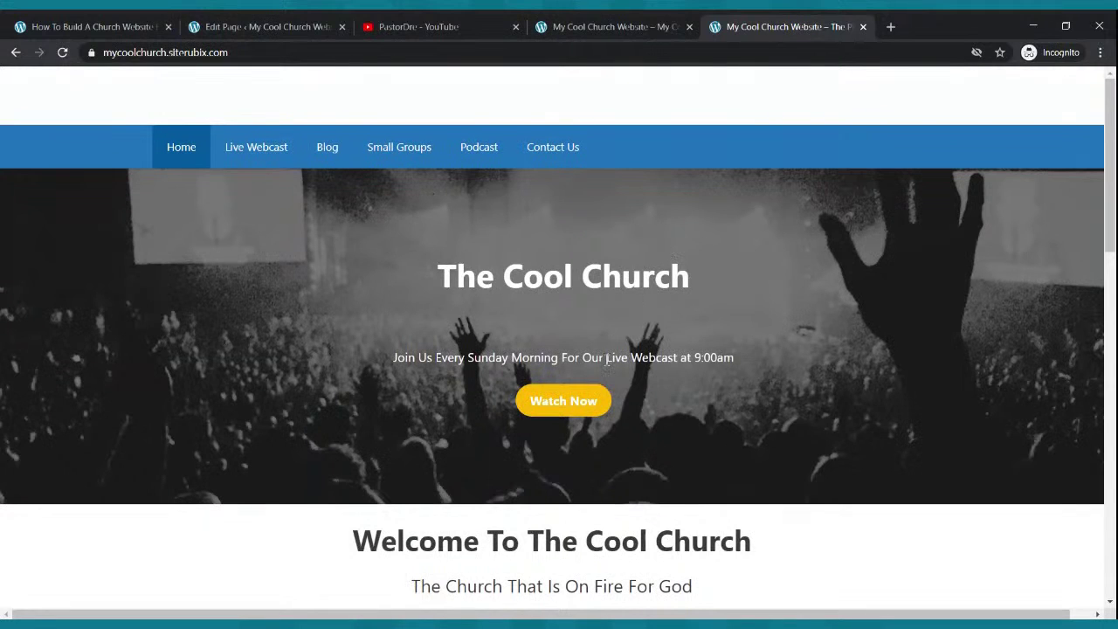
{"action": "left_click", "coordinate": [262, 26]}
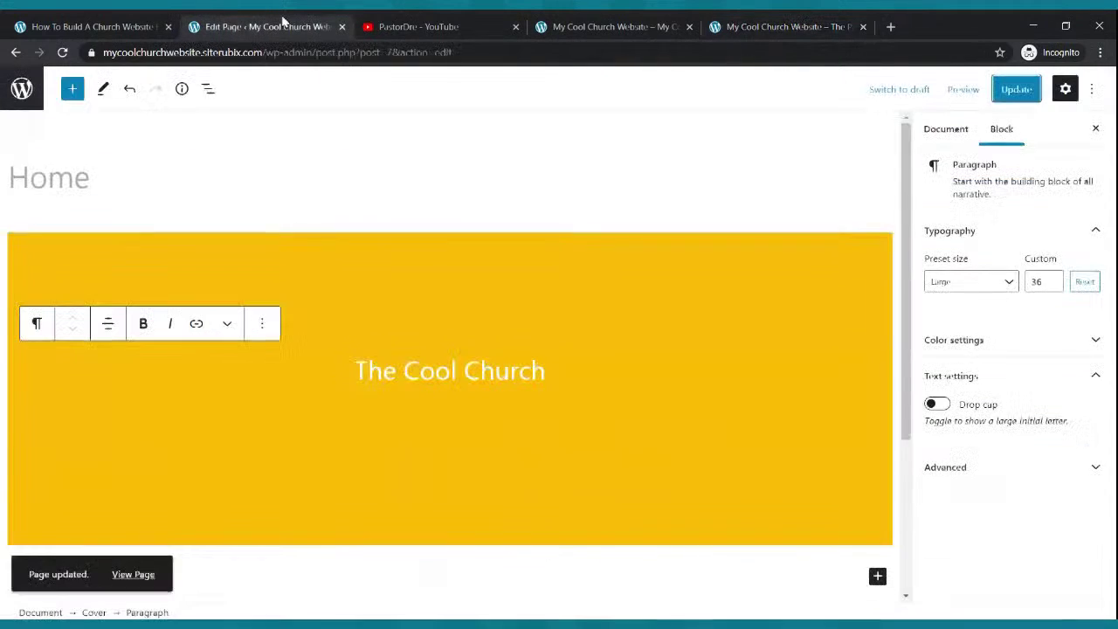
{"action": "key", "text": "Return"}
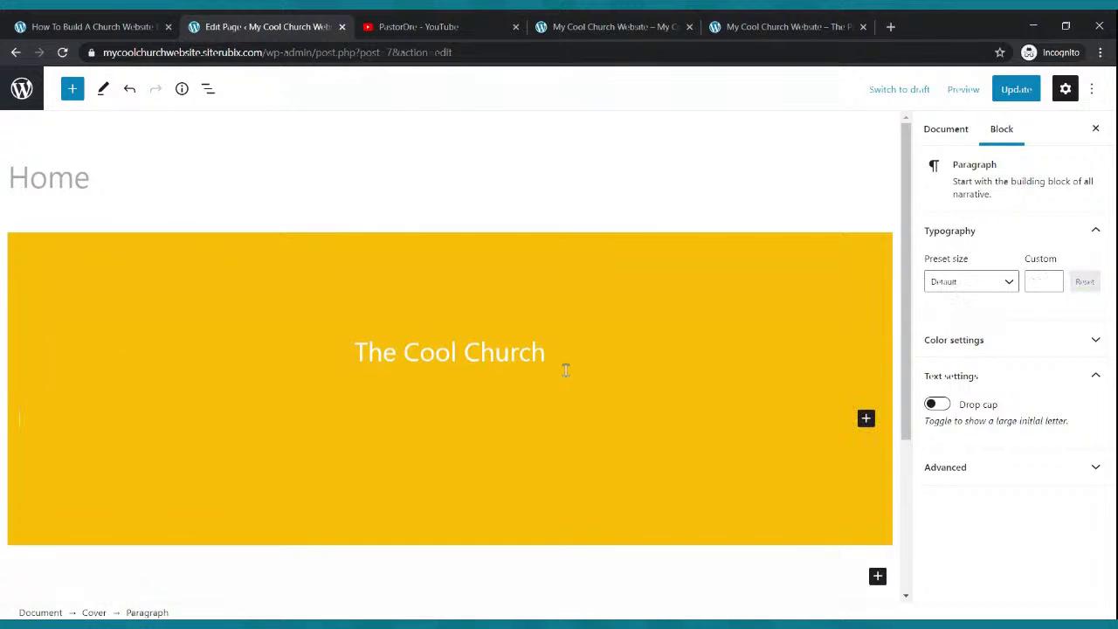
- Add the centred subtitle 'Join us every Sunday Morning at 9:00am for our Live Webcast' below the title
{"action": "left_click", "coordinate": [576, 354]}
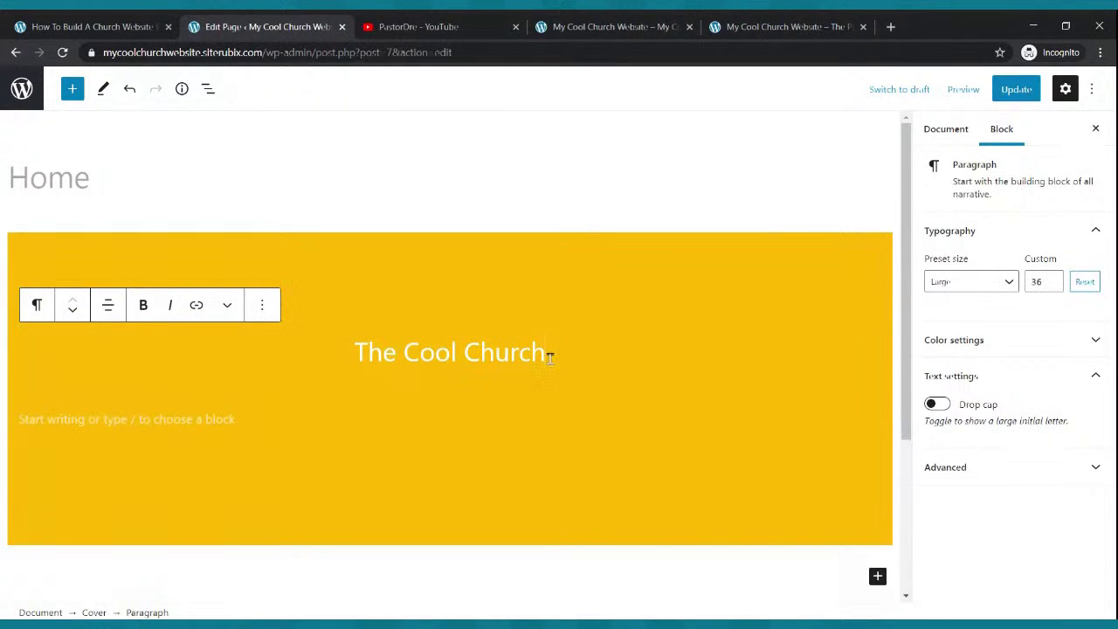
{"action": "key", "text": "Return"}
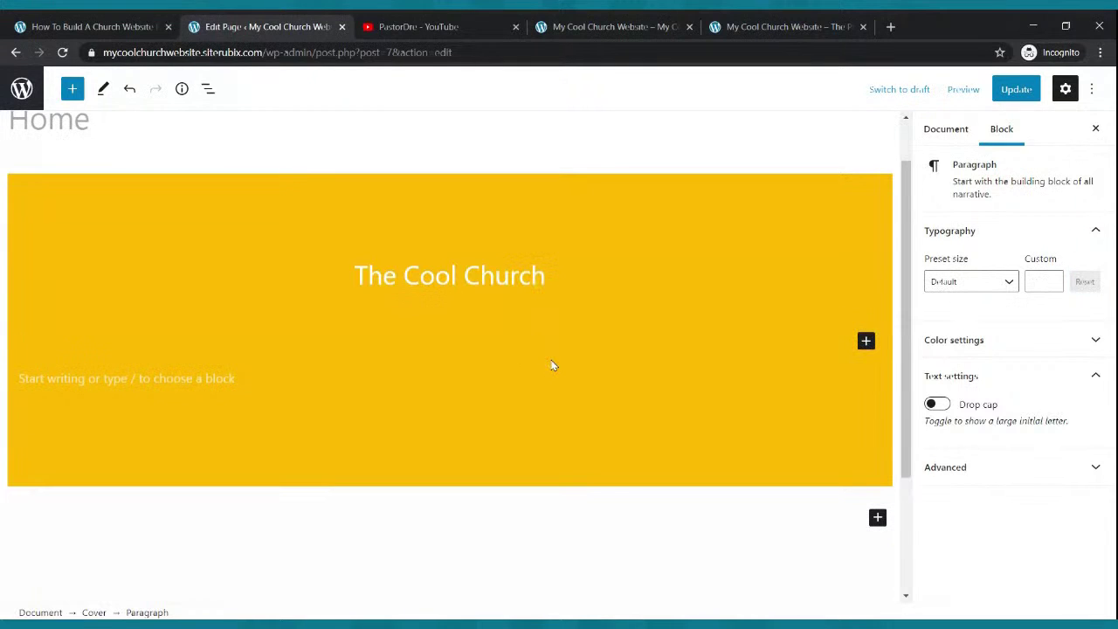
{"action": "type", "text": "I"}
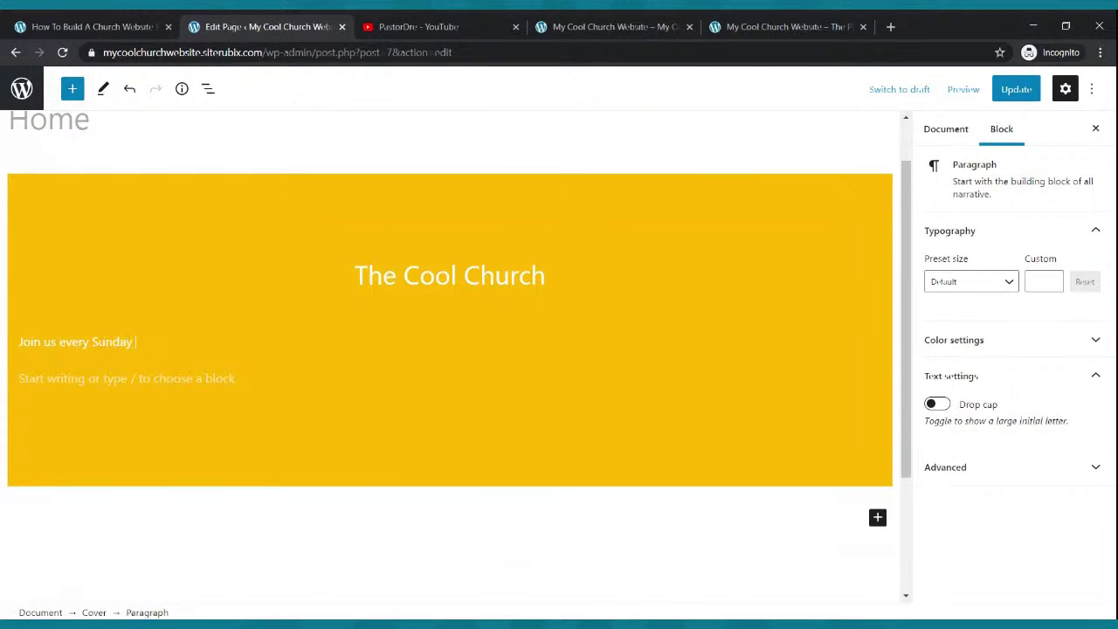
{"action": "type", "text": "oin us every Sunday Morning for our Live Webcast"}
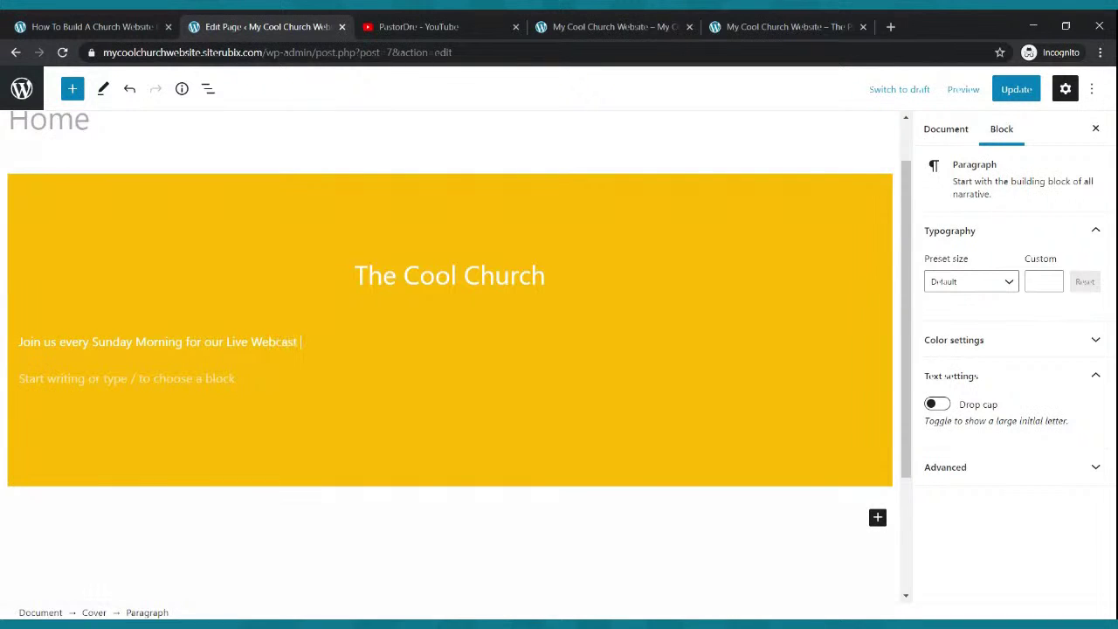
{"action": "left_click", "coordinate": [187, 353]}
{"action": "type", "text": "at 9"}
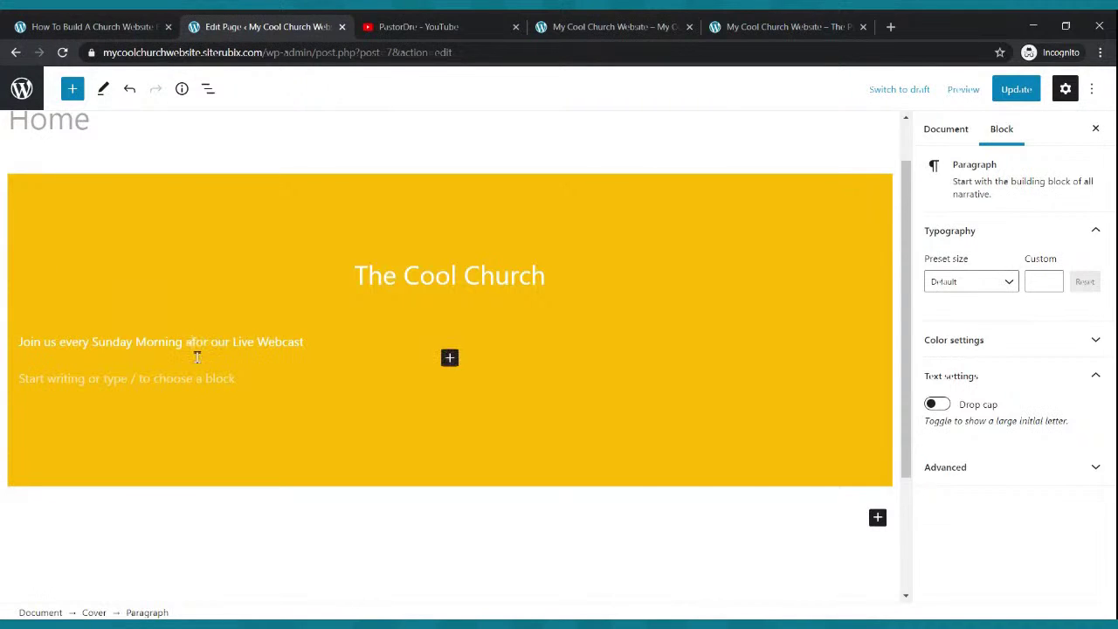
{"action": "type", "text": ":00am"}
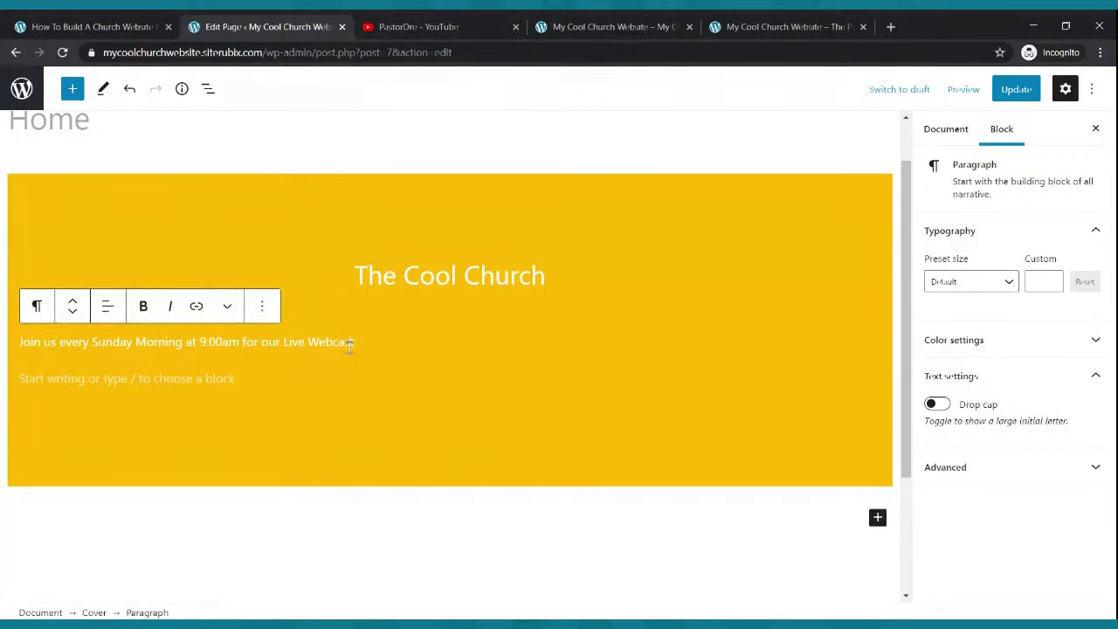
{"action": "left_click", "coordinate": [108, 305]}
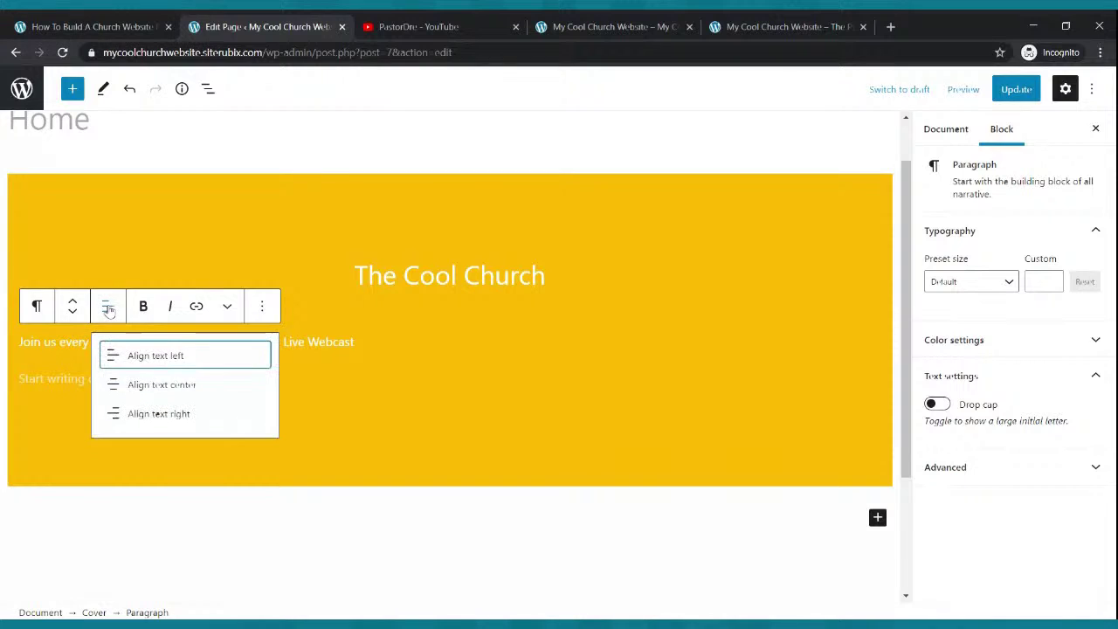
{"action": "left_click", "coordinate": [136, 386]}
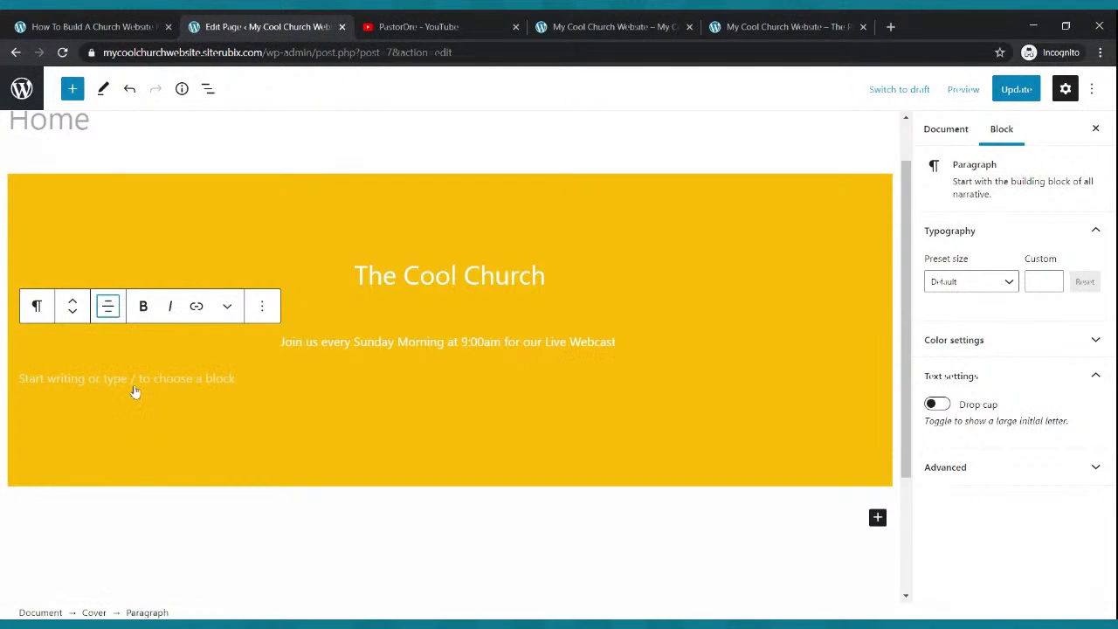
- Set the subtitle's font size to 24 after trying the Normal and Medium presets
{"action": "left_click_drag", "start_coordinate": [618, 341], "coordinate": [280, 341]}
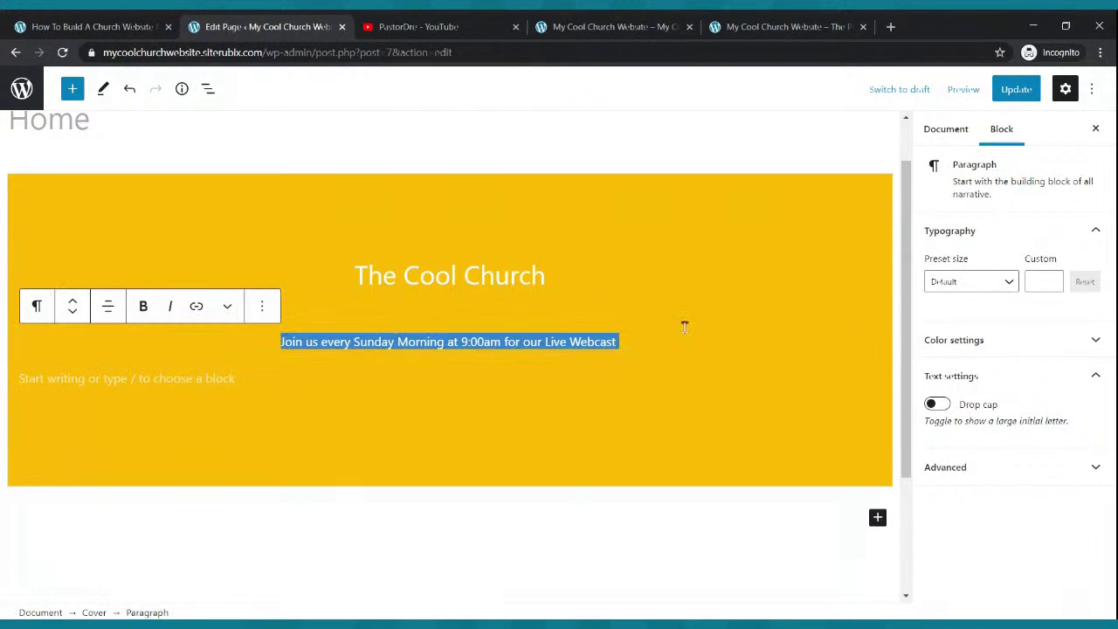
{"action": "left_click", "coordinate": [1011, 283]}
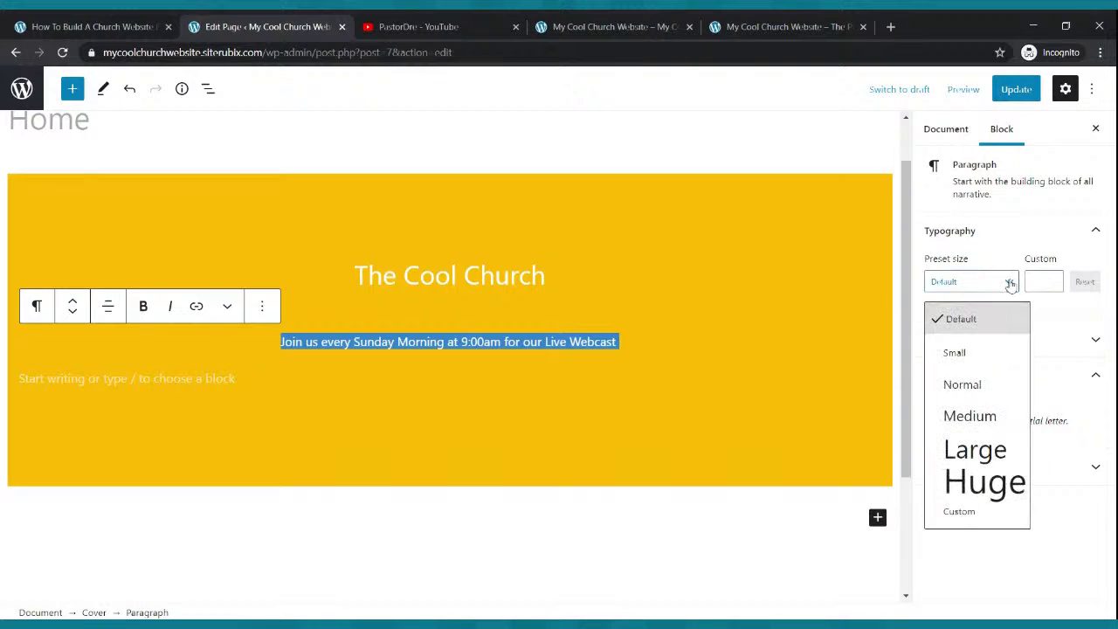
{"action": "left_click", "coordinate": [980, 391]}
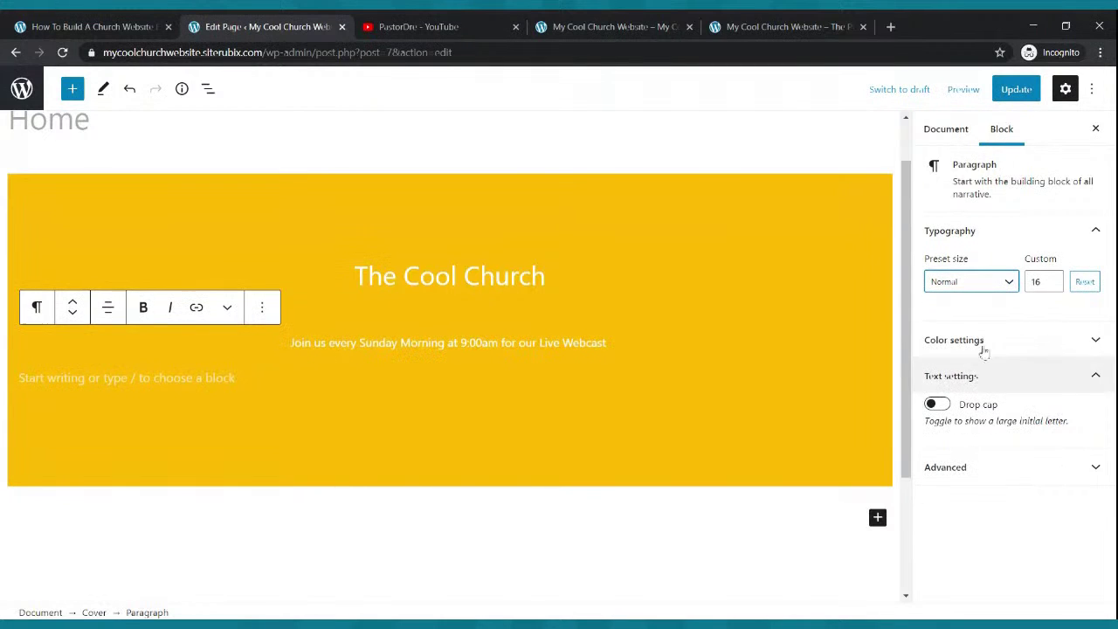
{"action": "left_click", "coordinate": [1011, 281]}
{"action": "left_click", "coordinate": [969, 416]}
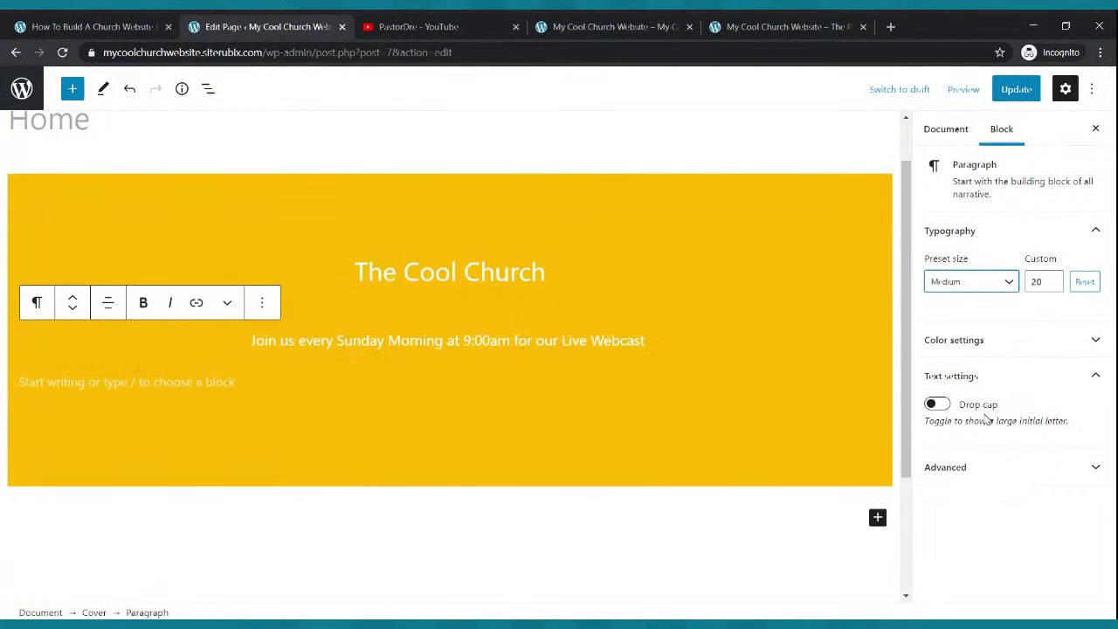
{"action": "left_click", "coordinate": [1053, 280]}
{"action": "left_click", "coordinate": [1053, 279]}
{"action": "left_click", "coordinate": [1053, 279]}
{"action": "left_click", "coordinate": [1053, 279]}
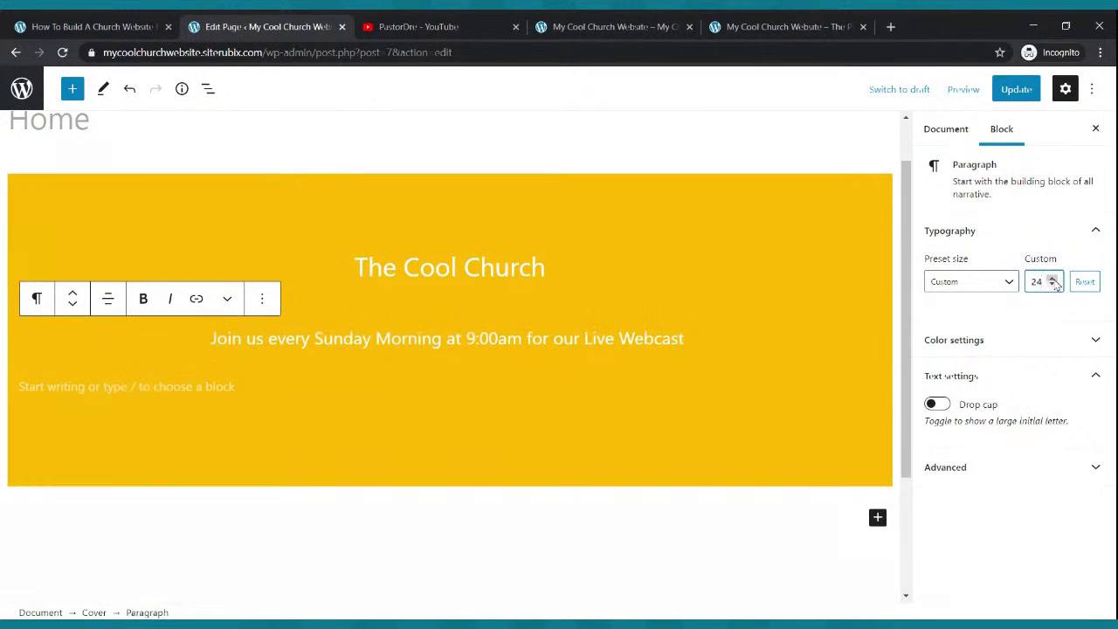
{"action": "left_click", "coordinate": [283, 391]}
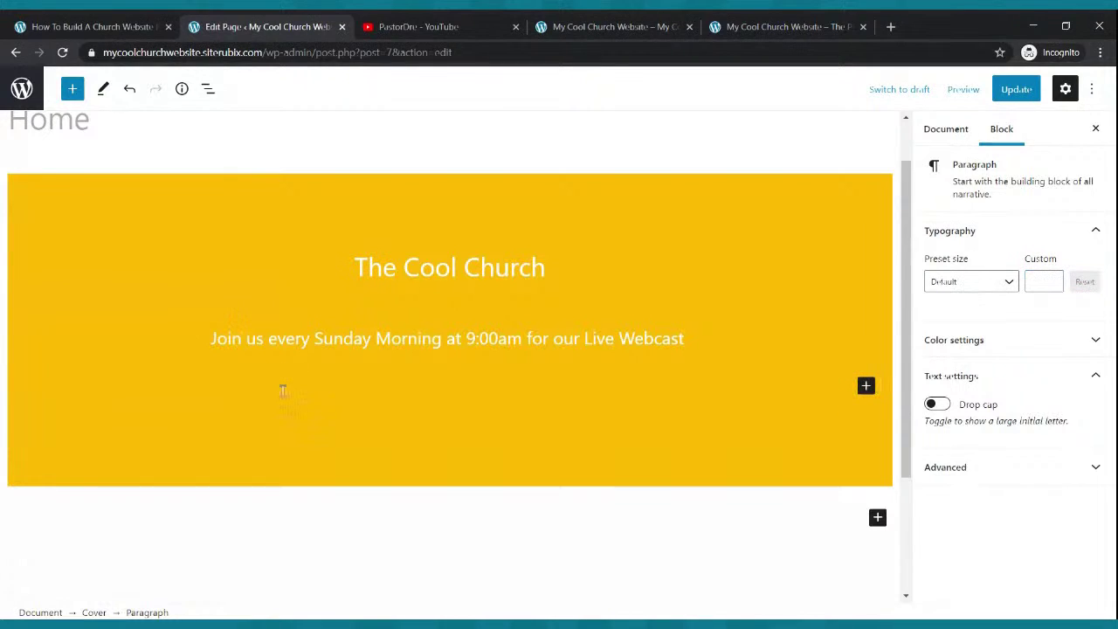
{"action": "left_click", "coordinate": [866, 385]}
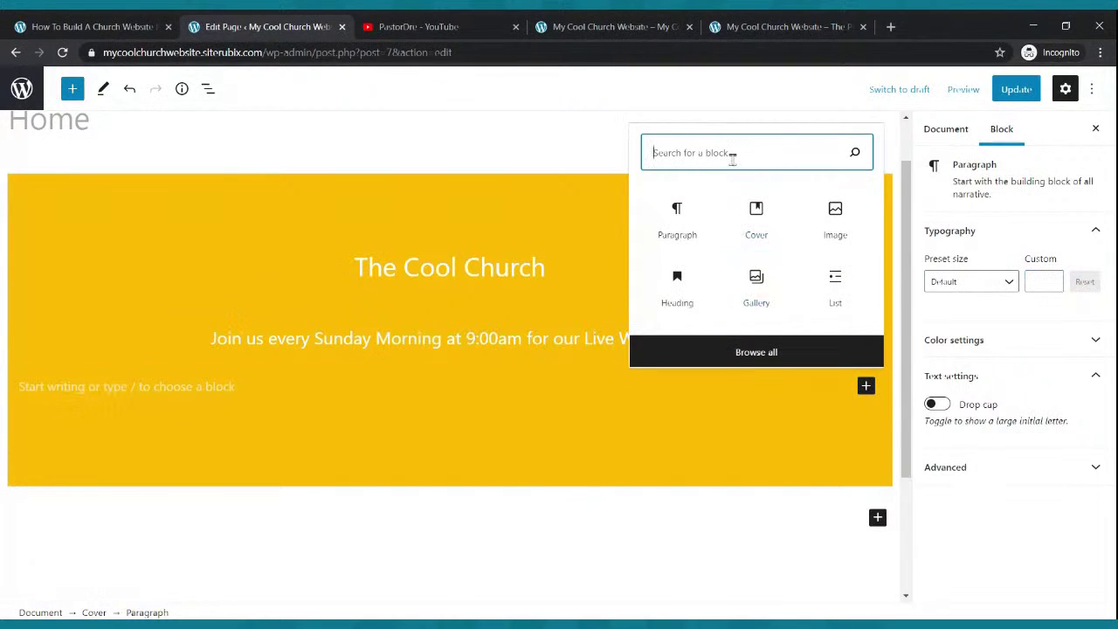
- Insert a Buttons block labelled 'Watch Now' below the subtitle
{"action": "type", "text": "button"}
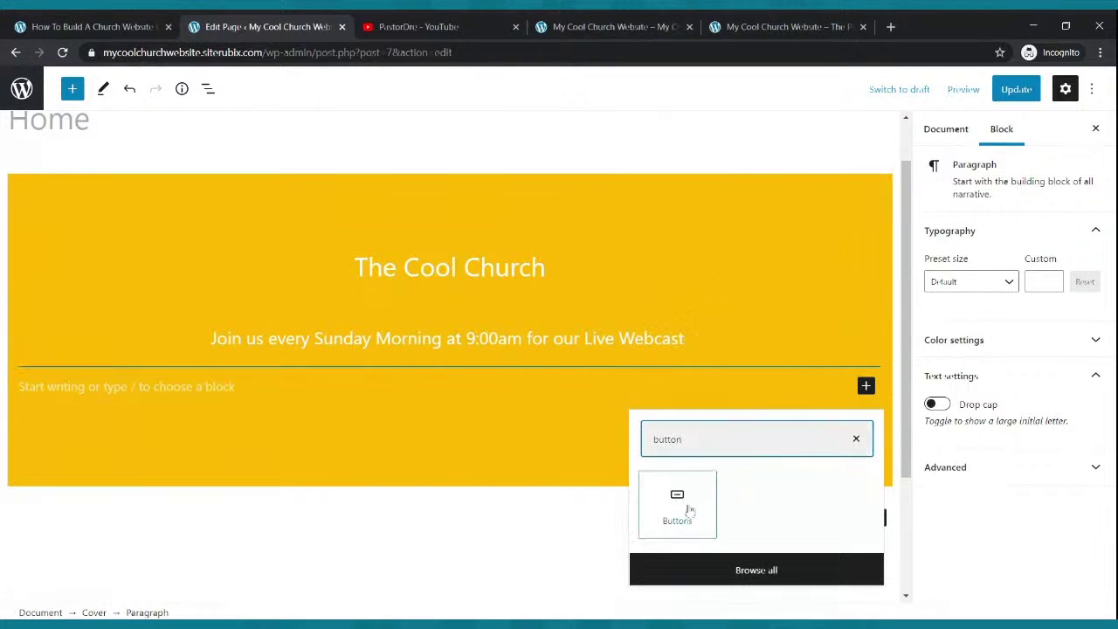
{"action": "left_click", "coordinate": [680, 505]}
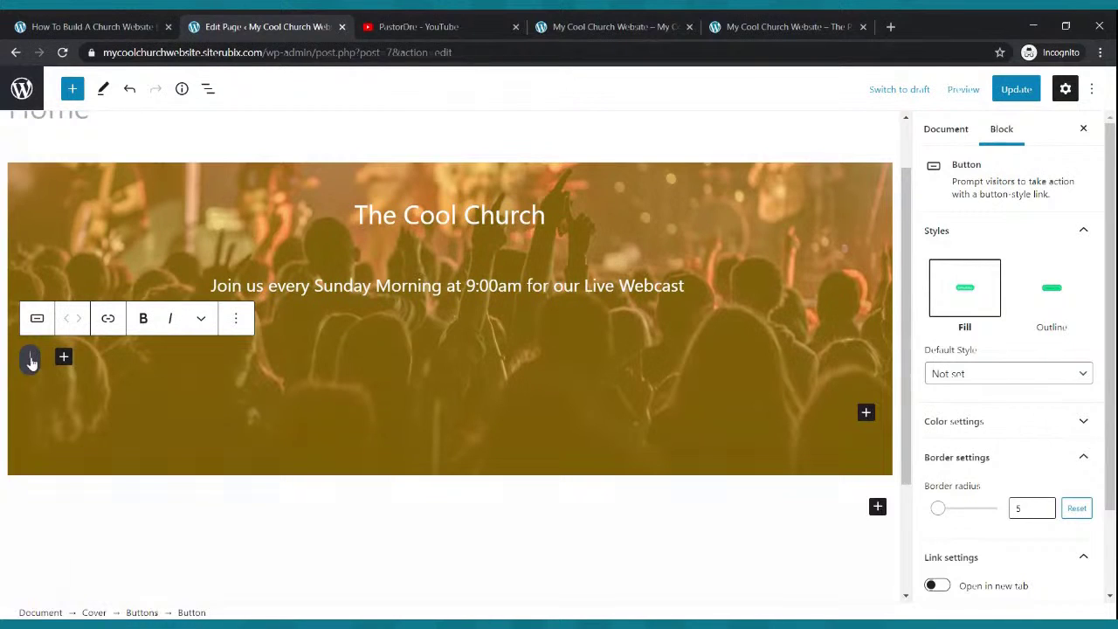
{"action": "type", "text": "Wat"}
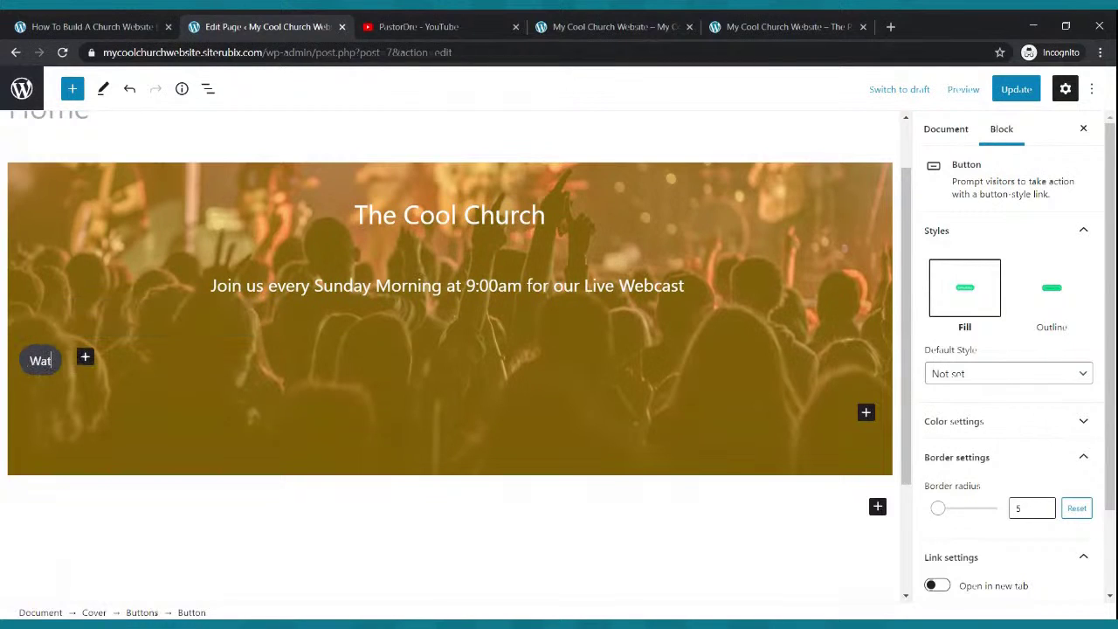
{"action": "type", "text": "ch Now"}
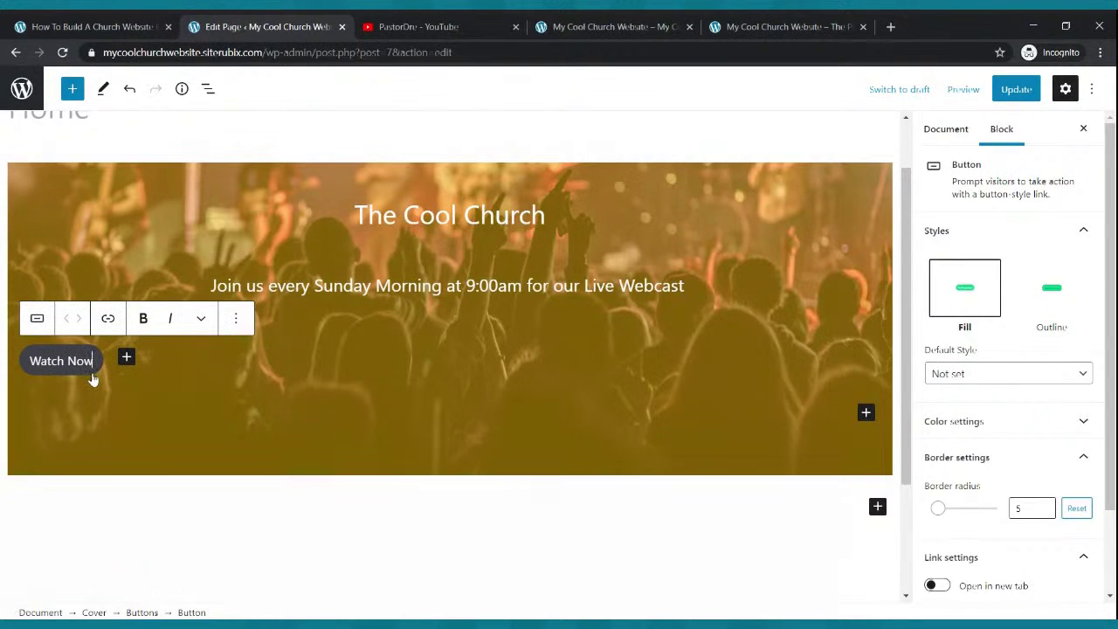
{"action": "left_click", "coordinate": [98, 373]}
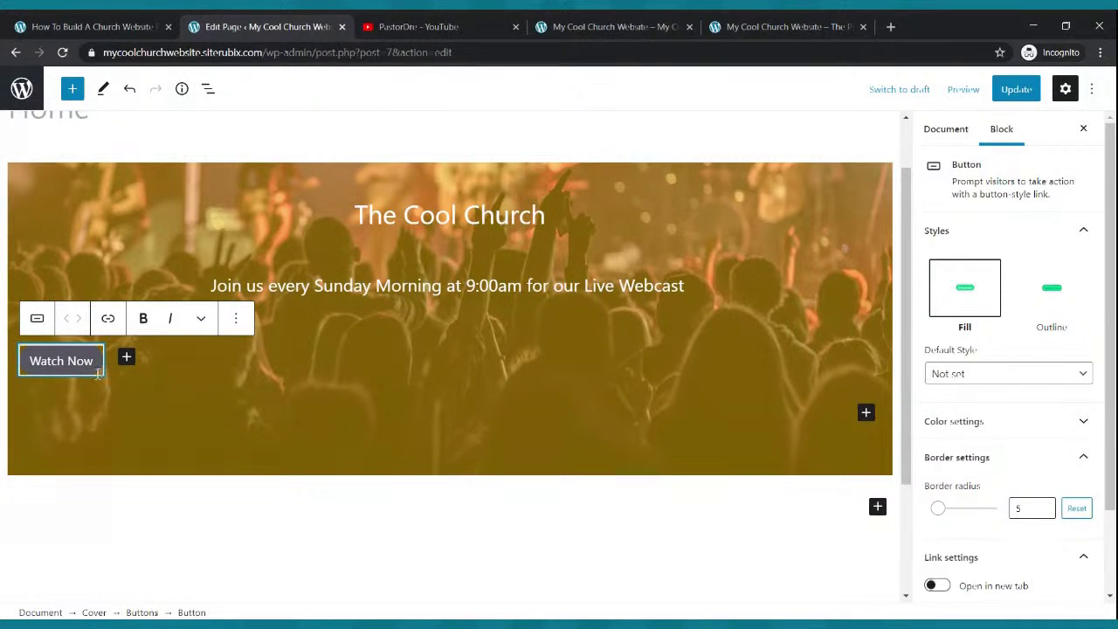
- Centre-align the Buttons group holding the Watch Now button
{"action": "left_click", "coordinate": [98, 387]}
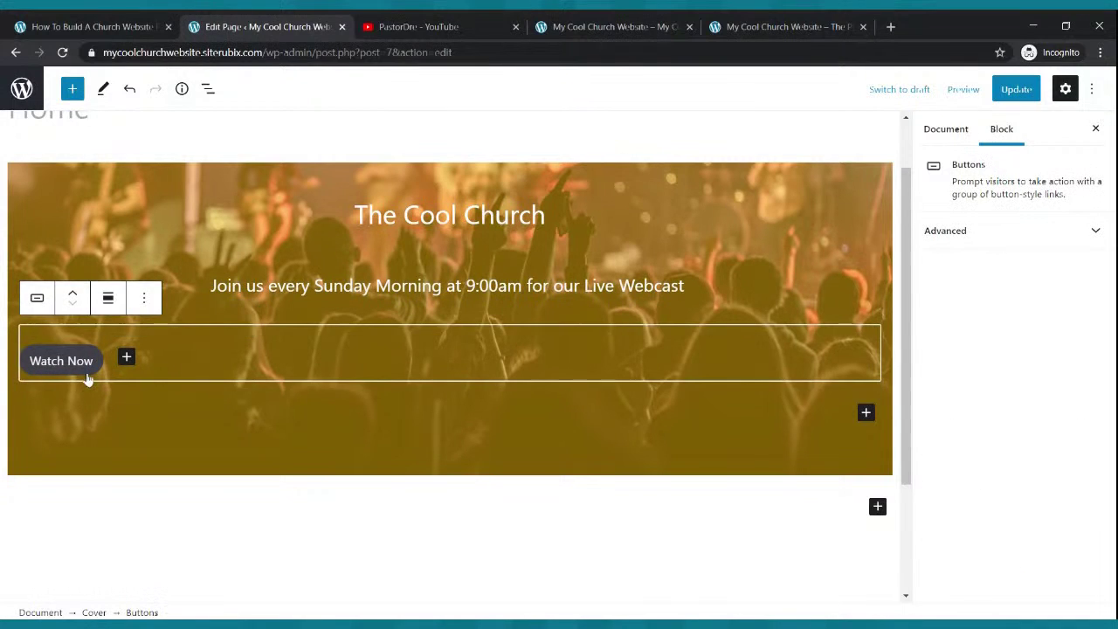
{"action": "left_click", "coordinate": [87, 369]}
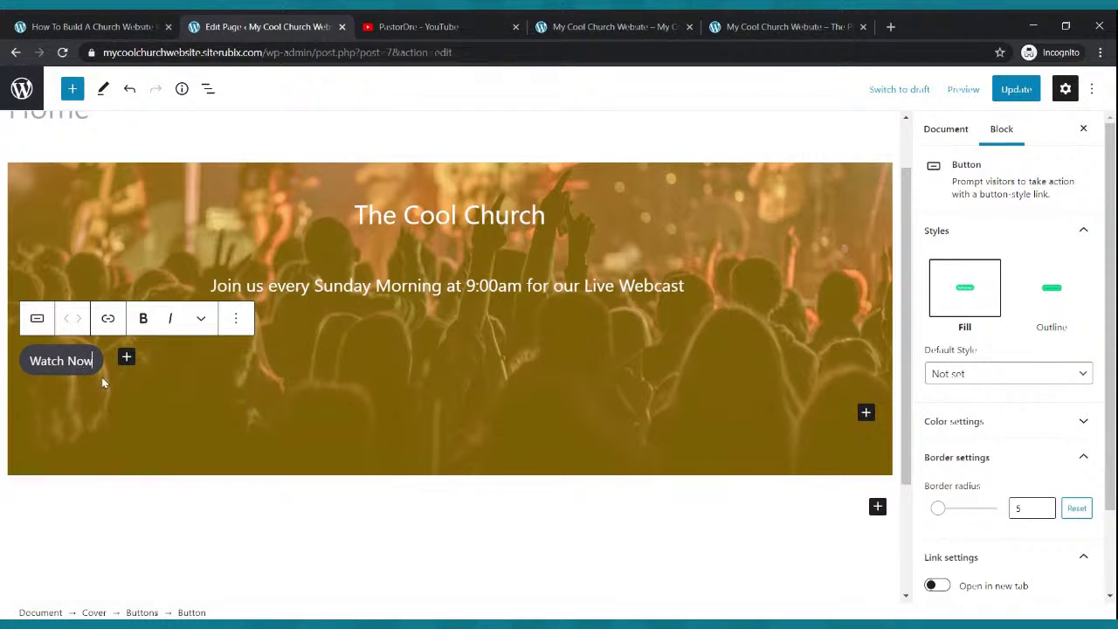
{"action": "left_click", "coordinate": [107, 377]}
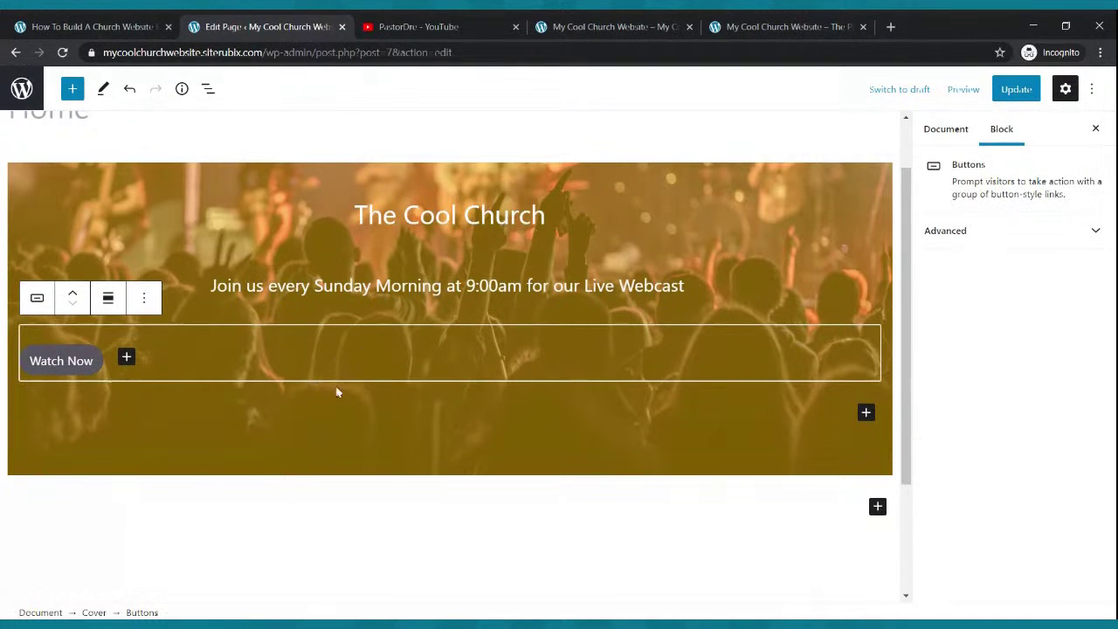
{"action": "left_click", "coordinate": [108, 298]}
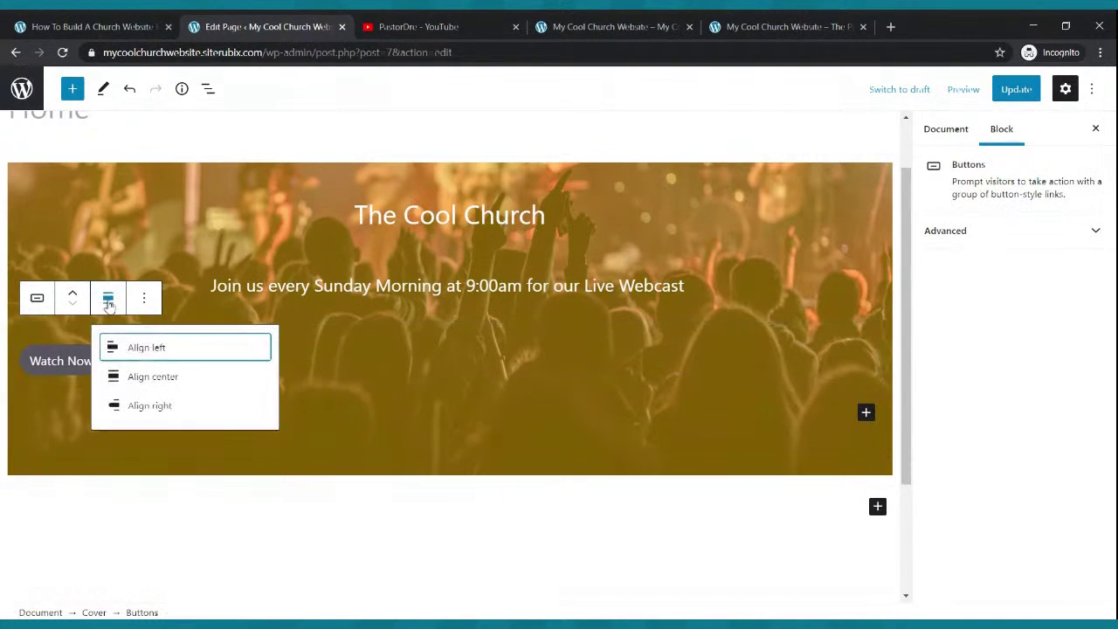
{"action": "left_click", "coordinate": [146, 377]}
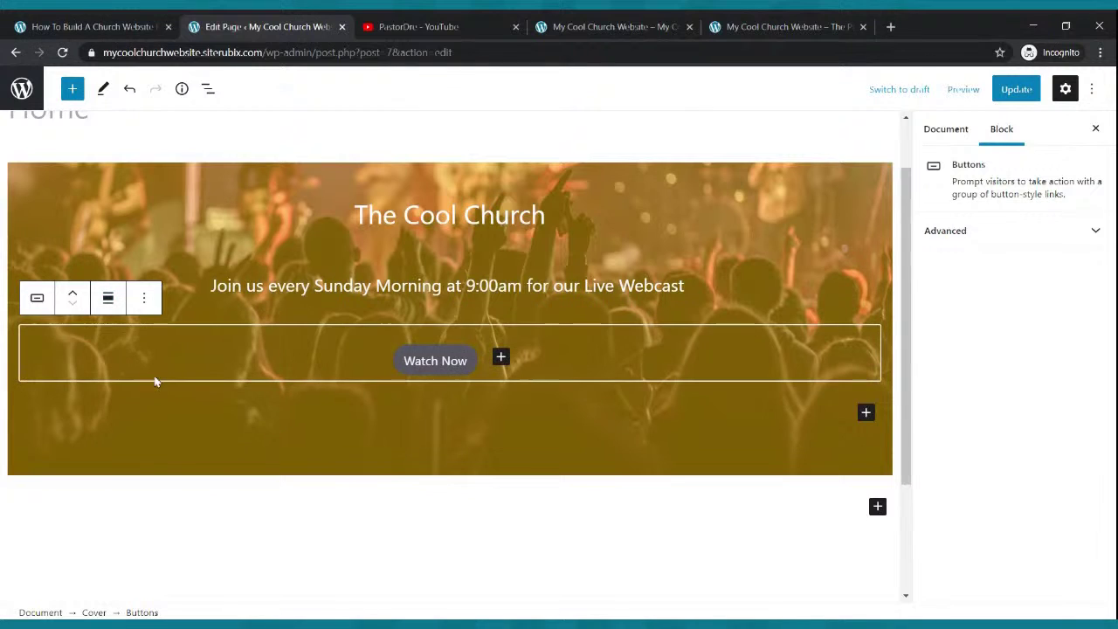
{"action": "left_click", "coordinate": [470, 365]}
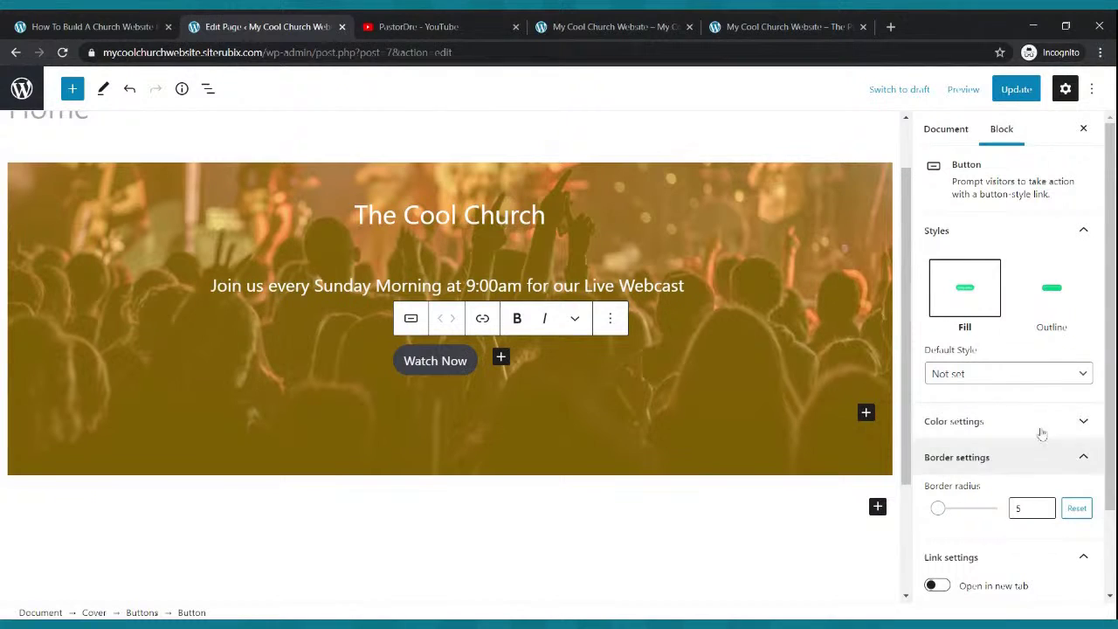
- Give the Watch Now button white text and a blue background
{"action": "left_click", "coordinate": [1000, 428]}
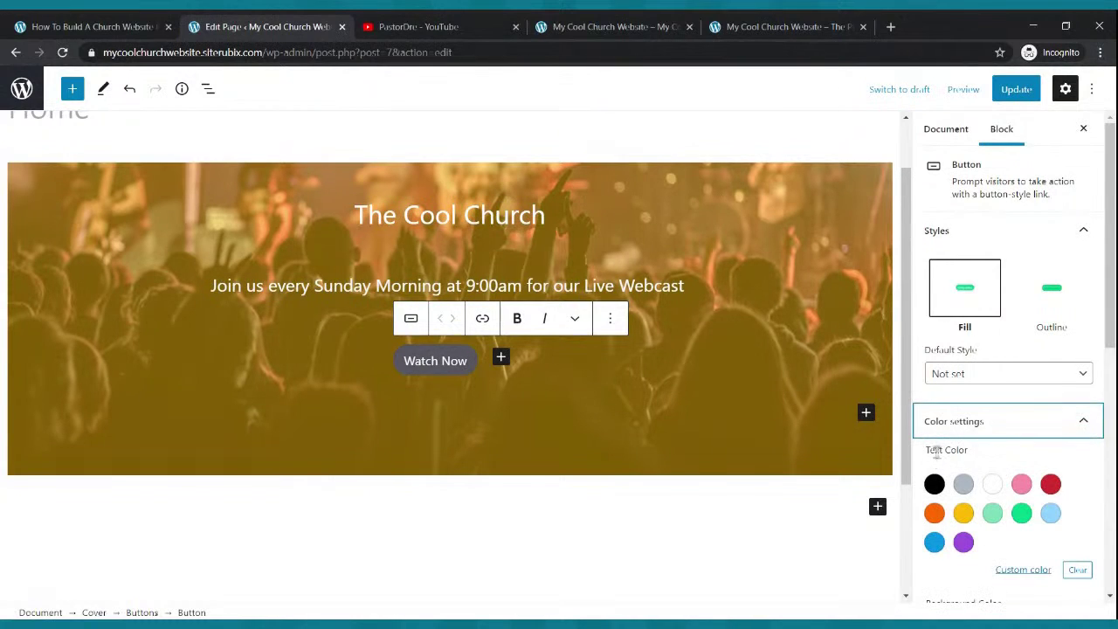
{"action": "left_click", "coordinate": [992, 483]}
{"action": "scroll", "coordinate": [991, 454], "scroll_direction": "down", "scroll_amount": 3}
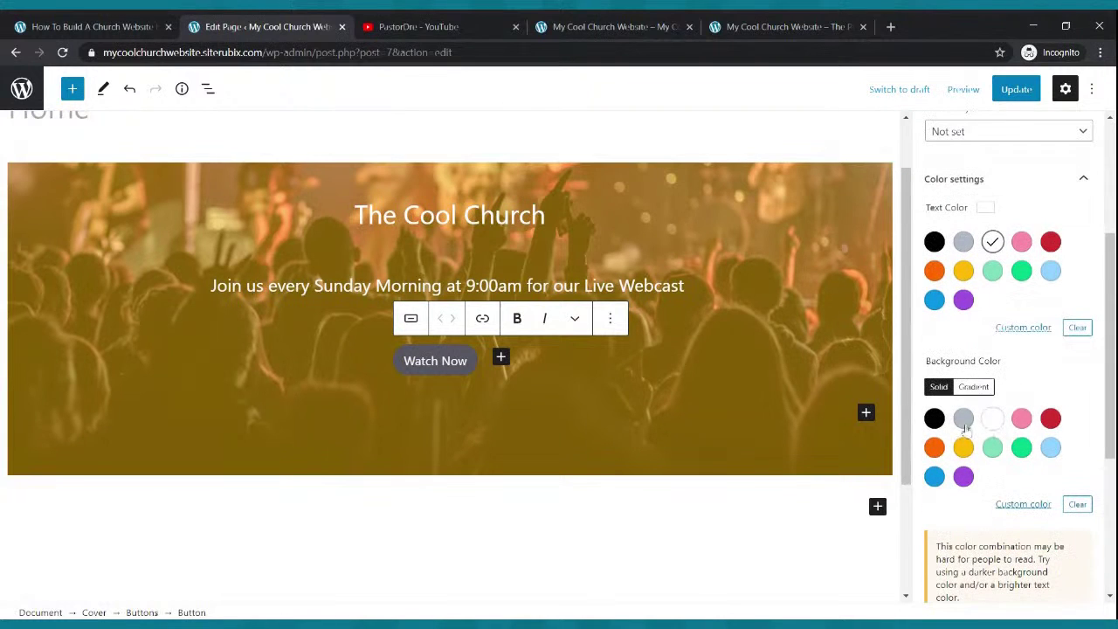
{"action": "left_click", "coordinate": [963, 447]}
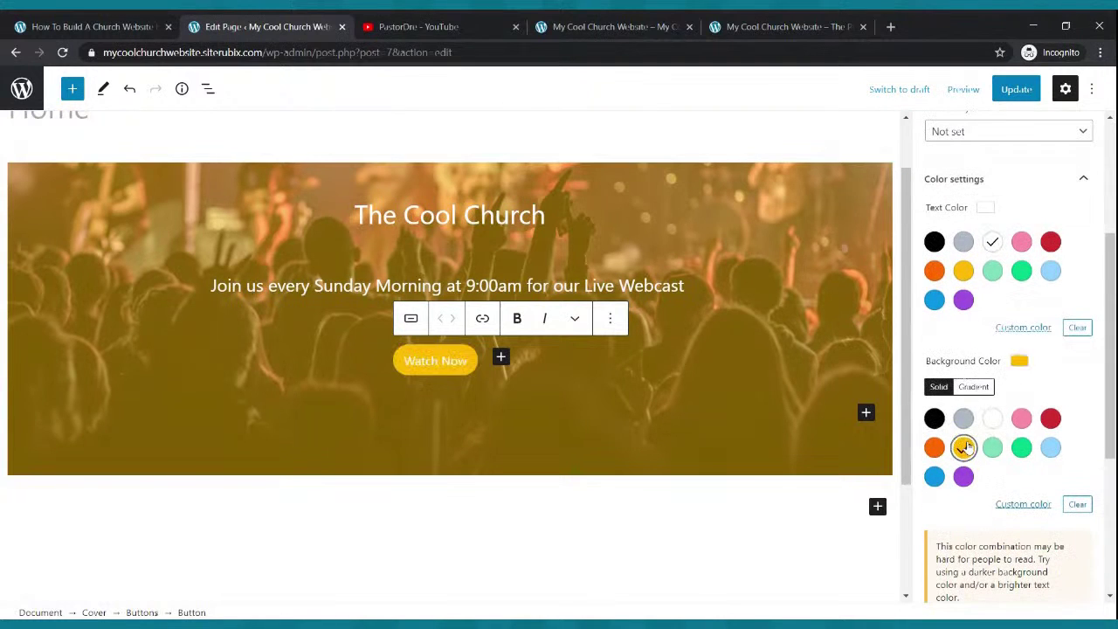
{"action": "left_click", "coordinate": [993, 448]}
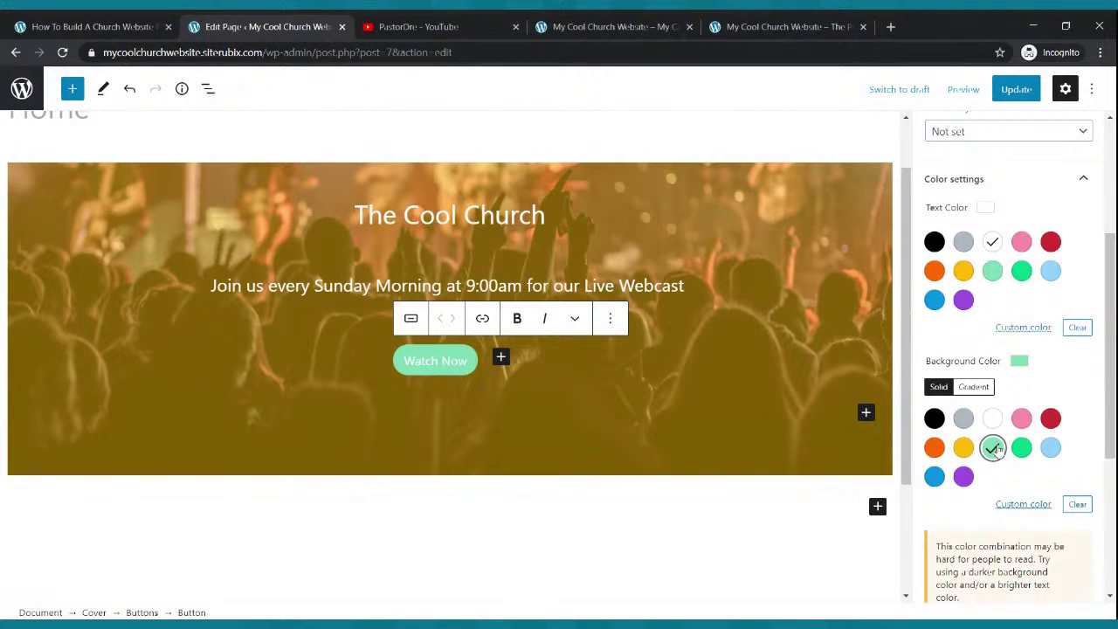
{"action": "left_click", "coordinate": [935, 476]}
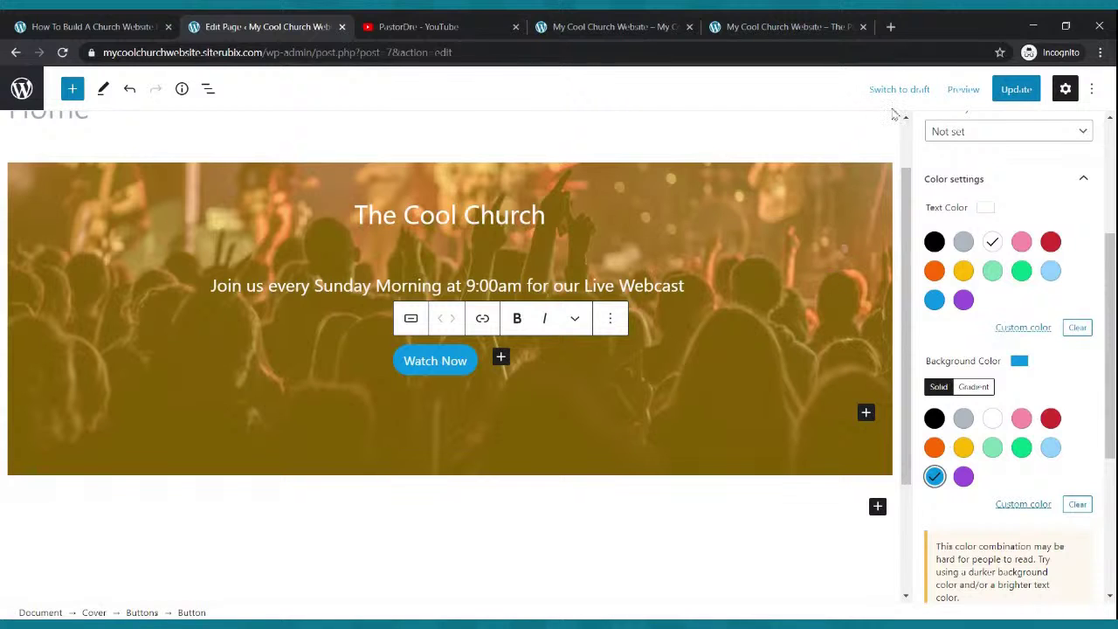
- Save the page and reload the live homepage to view the finished cover
{"action": "left_click", "coordinate": [1015, 90]}
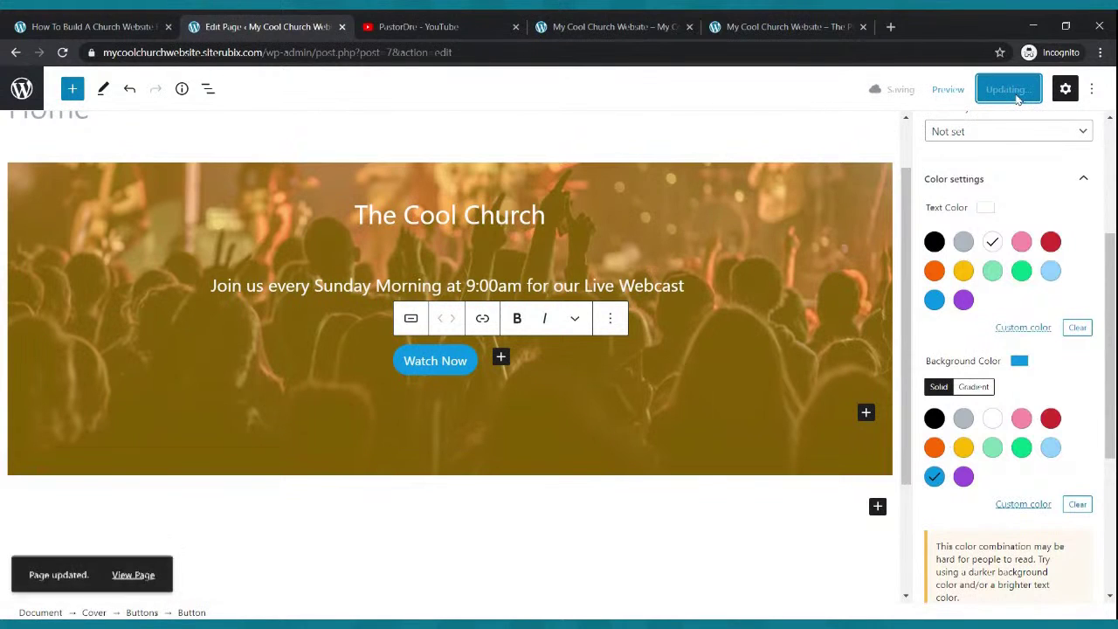
{"action": "left_click", "coordinate": [564, 27]}
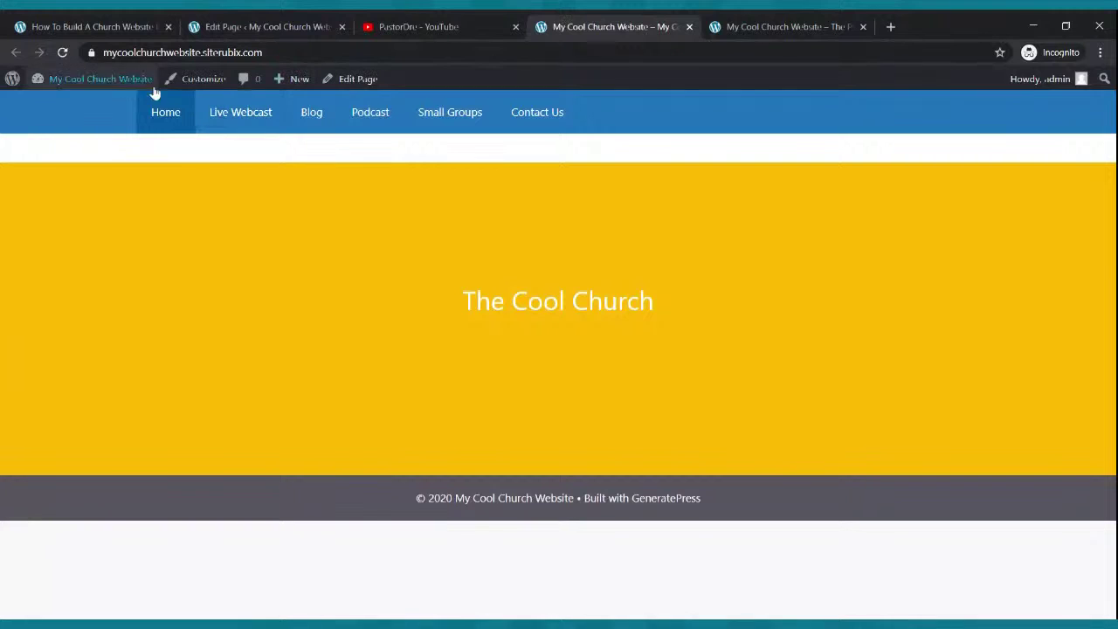
{"action": "left_click", "coordinate": [62, 53]}
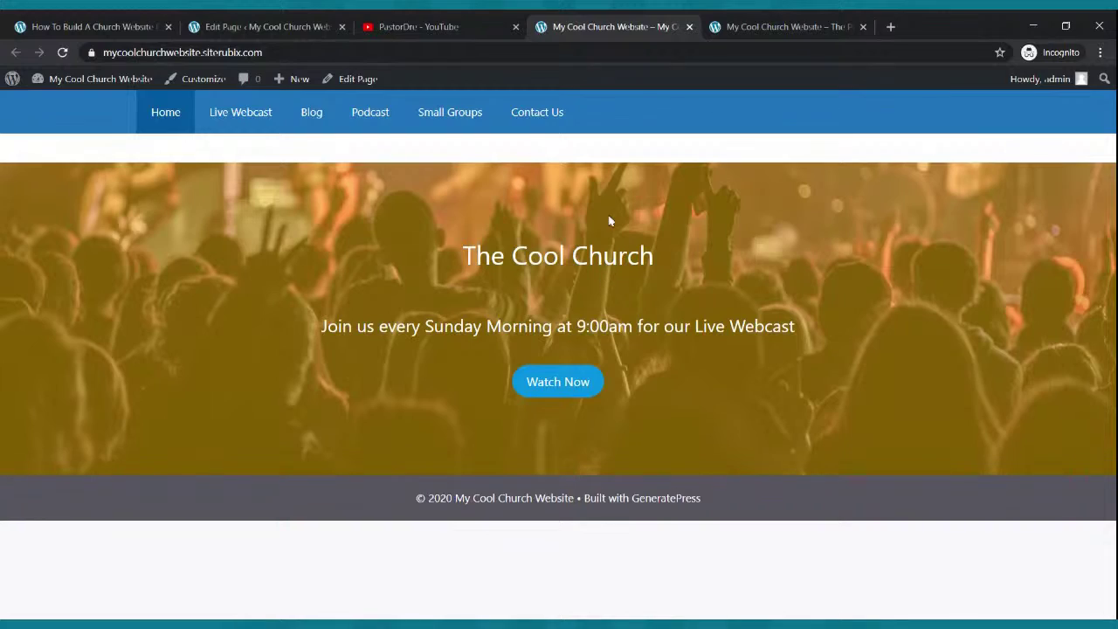
- Compare the live church homepage with the finished example site, down to its welcome and icon section
{"action": "key", "text": "ctrl+Tab"}
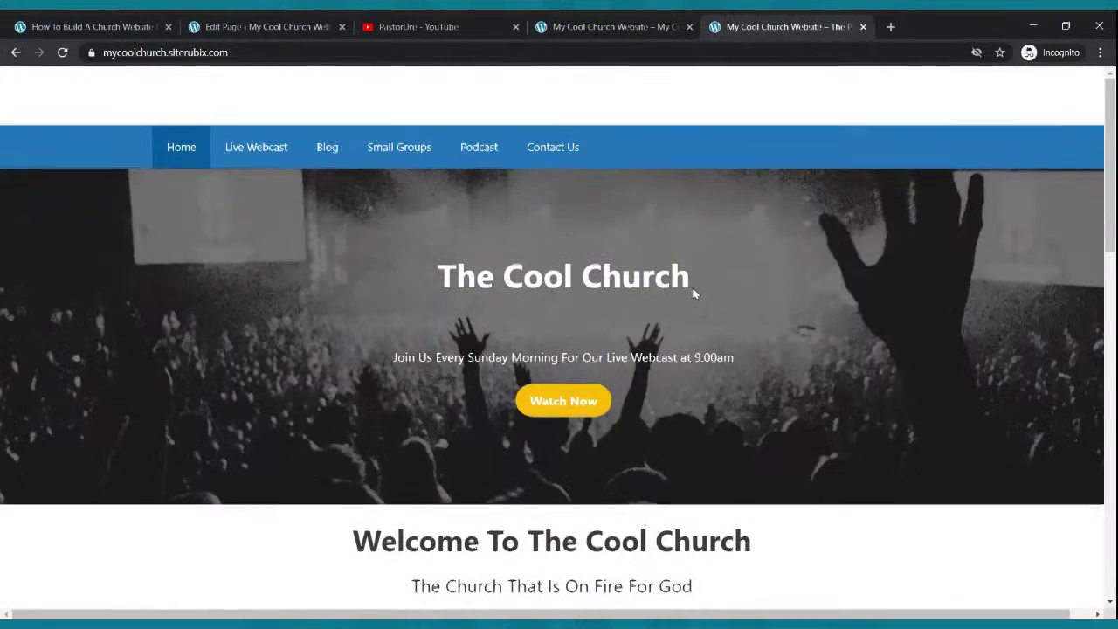
{"action": "scroll", "coordinate": [694, 293], "scroll_direction": "down", "scroll_amount": 4}
{"action": "scroll", "coordinate": [691, 289], "scroll_direction": "up", "scroll_amount": 4}
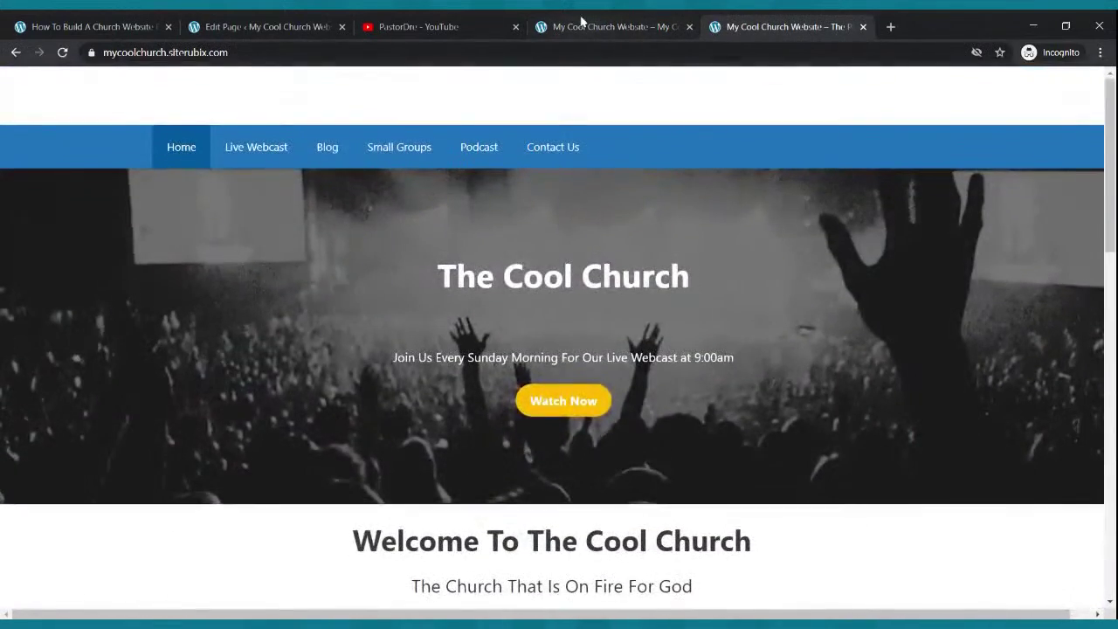
{"action": "left_click", "coordinate": [621, 22]}
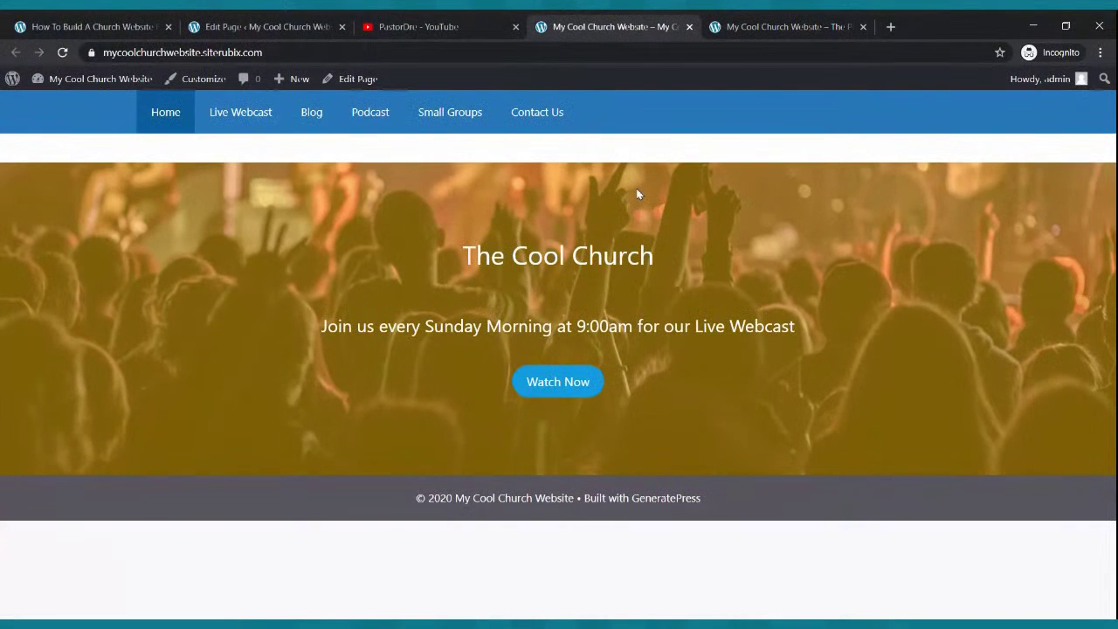
{"action": "left_click", "coordinate": [747, 24]}
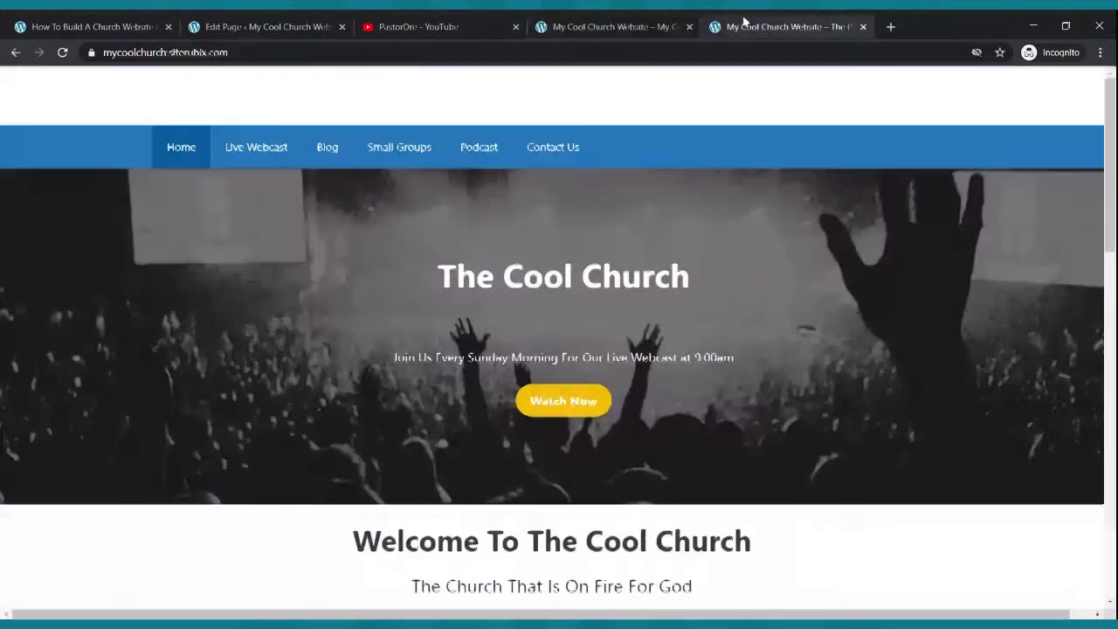
{"action": "scroll", "coordinate": [526, 493], "scroll_direction": "down", "scroll_amount": 2}
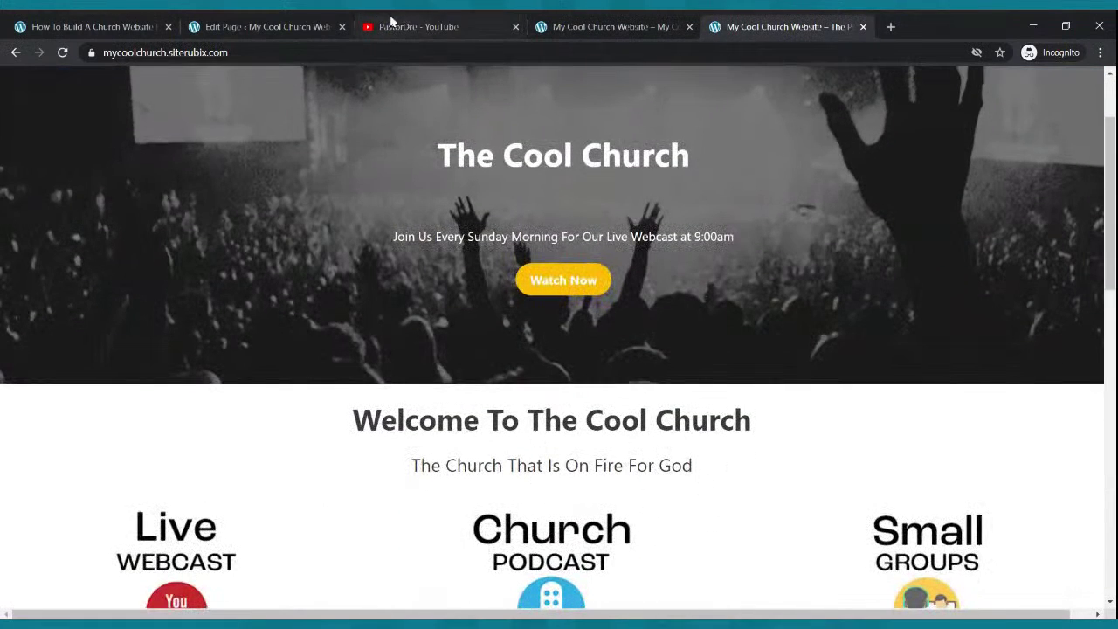
{"action": "left_click", "coordinate": [346, 25]}
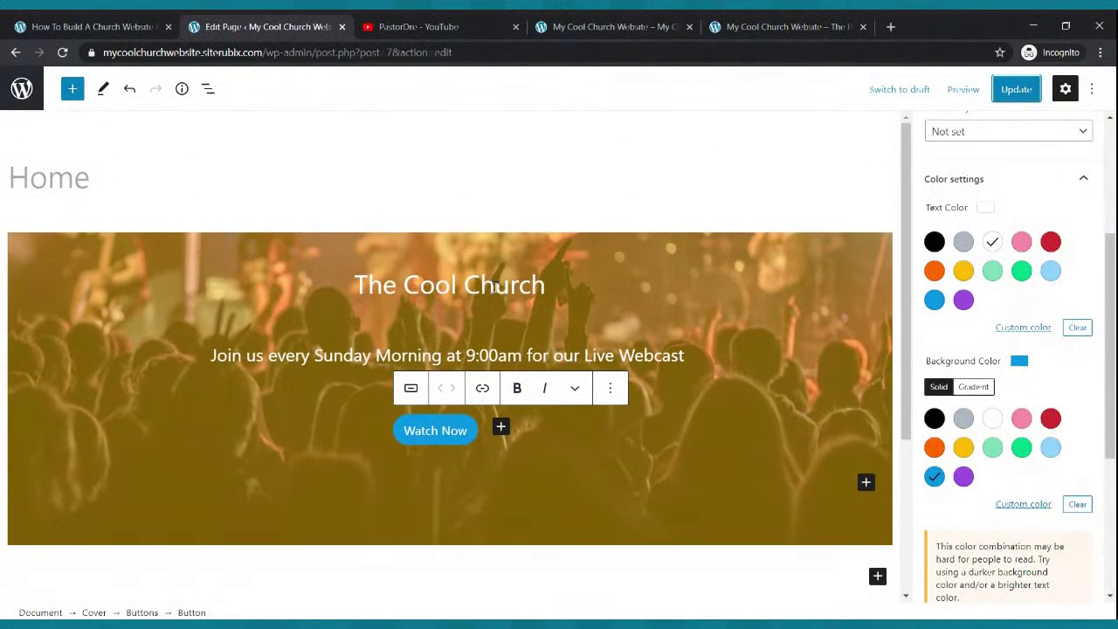
- Bold the 'The Cool Church' cover heading, update the page, and reload the live site to confirm
{"action": "left_click_drag", "start_coordinate": [355, 281], "coordinate": [542, 292]}
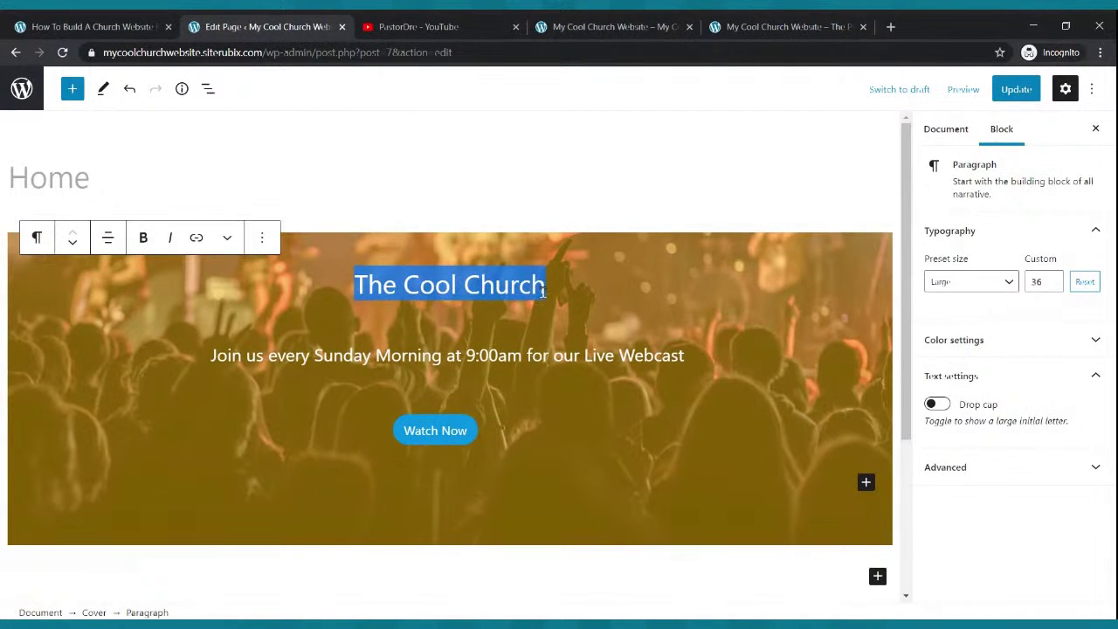
{"action": "left_click", "coordinate": [143, 238]}
{"action": "left_click", "coordinate": [1006, 91]}
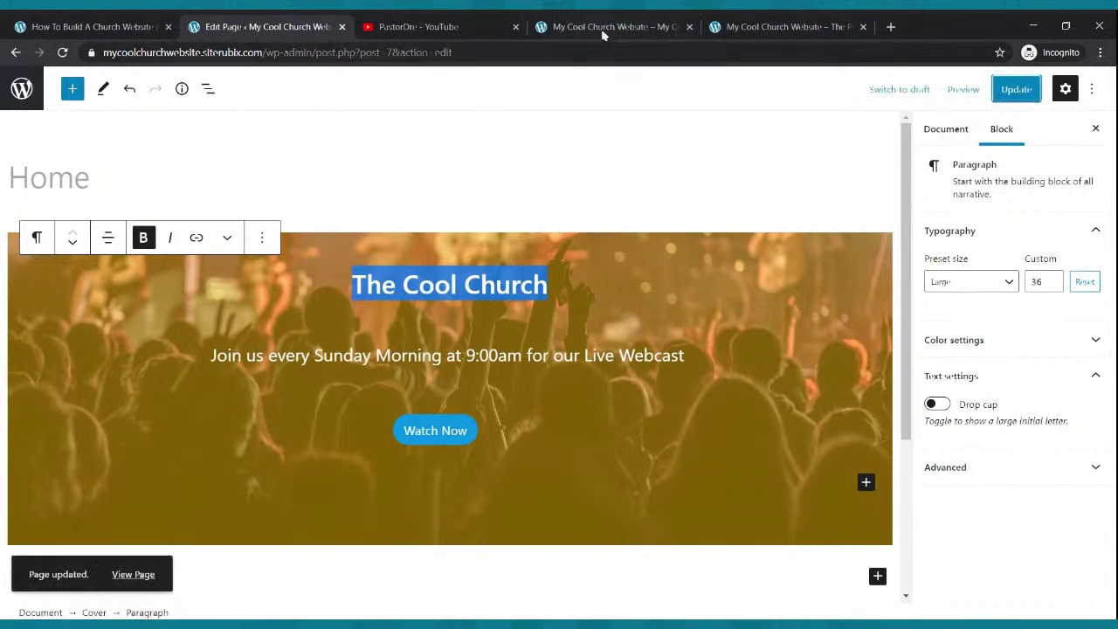
{"action": "left_click", "coordinate": [601, 28]}
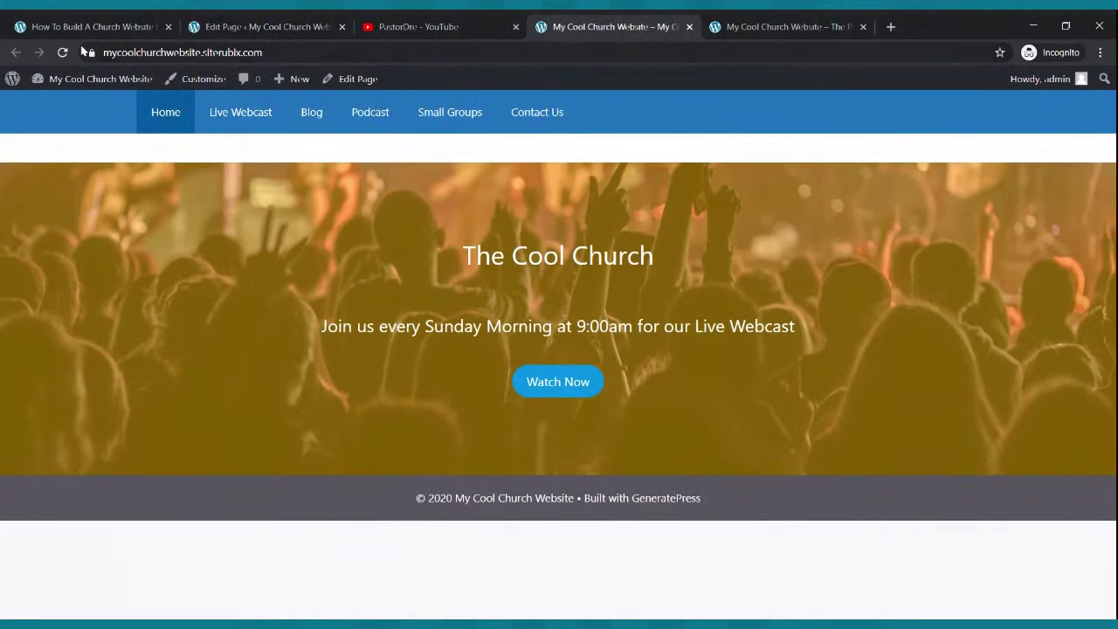
{"action": "left_click", "coordinate": [62, 52]}
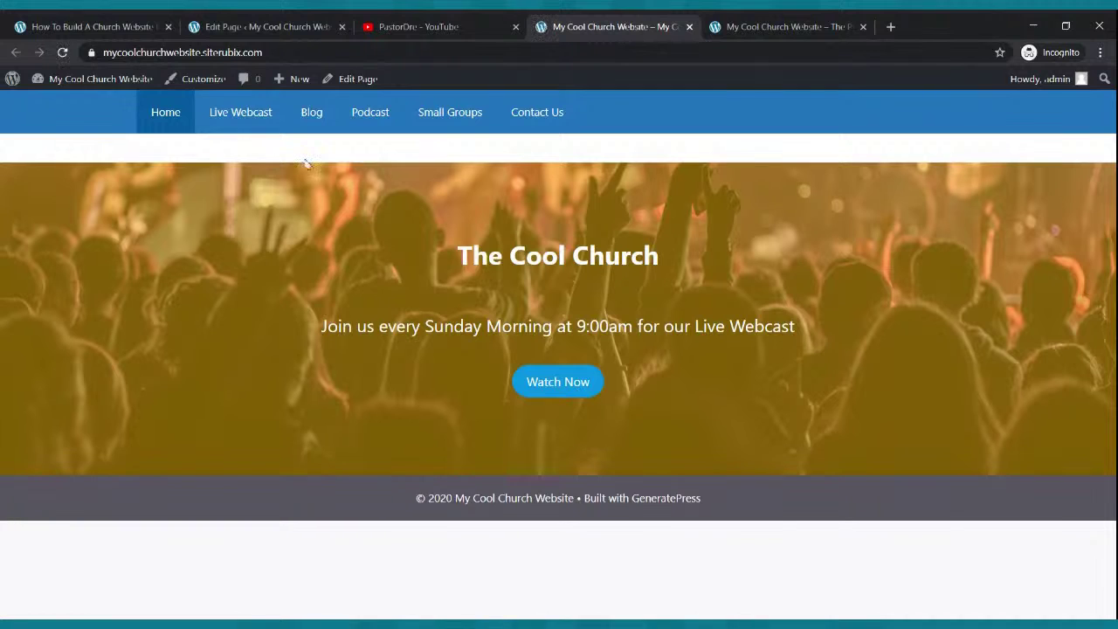
{"action": "left_click", "coordinate": [262, 26]}
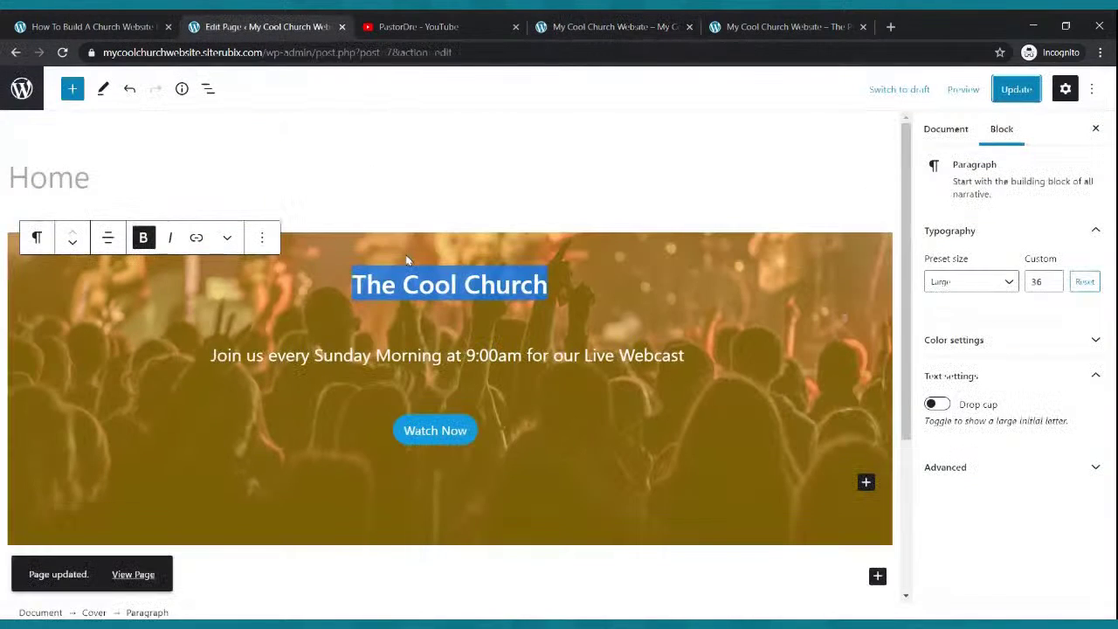
- Insert a Paragraph block below the cover and start typing 'Welcome'
{"action": "left_click", "coordinate": [489, 584]}
{"action": "scroll", "coordinate": [484, 498], "scroll_direction": "down", "scroll_amount": 3}
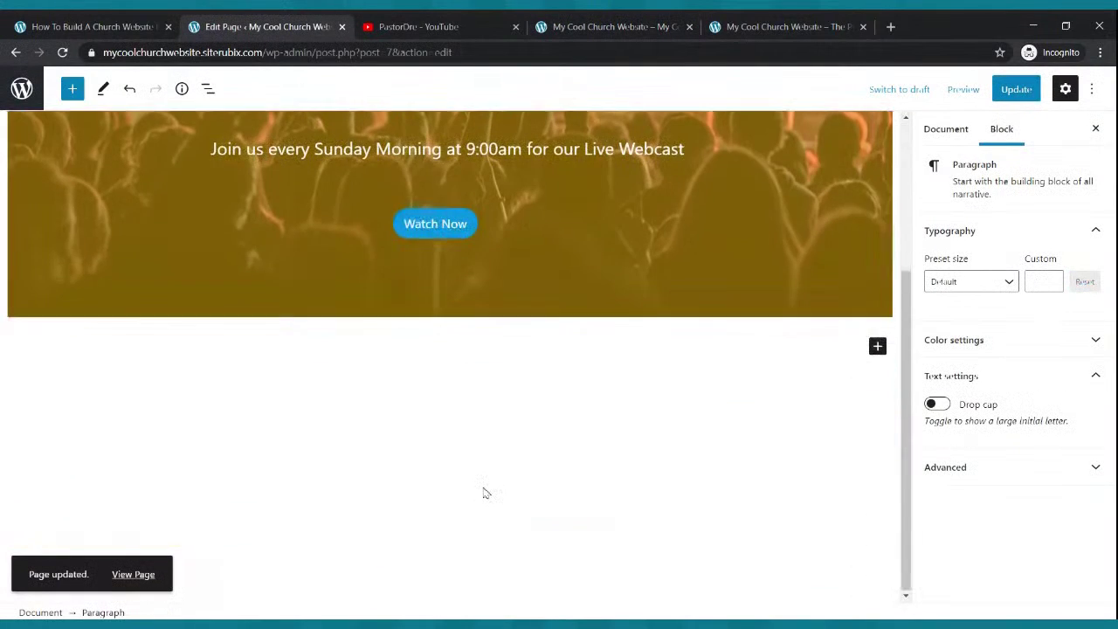
{"action": "left_click", "coordinate": [878, 347]}
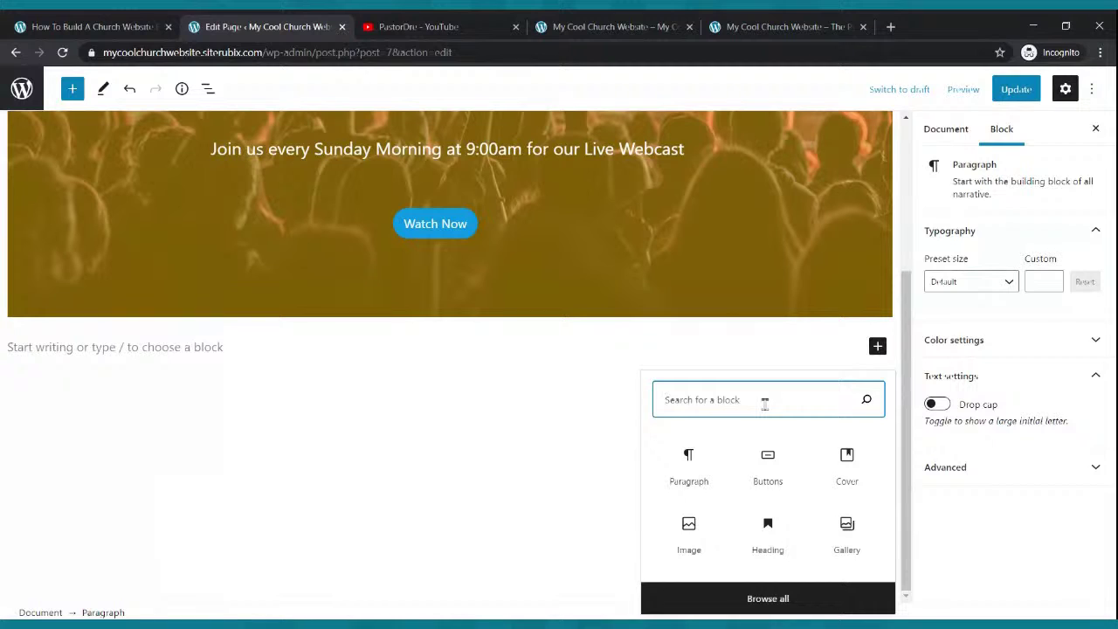
{"action": "type", "text": "paragraph"}
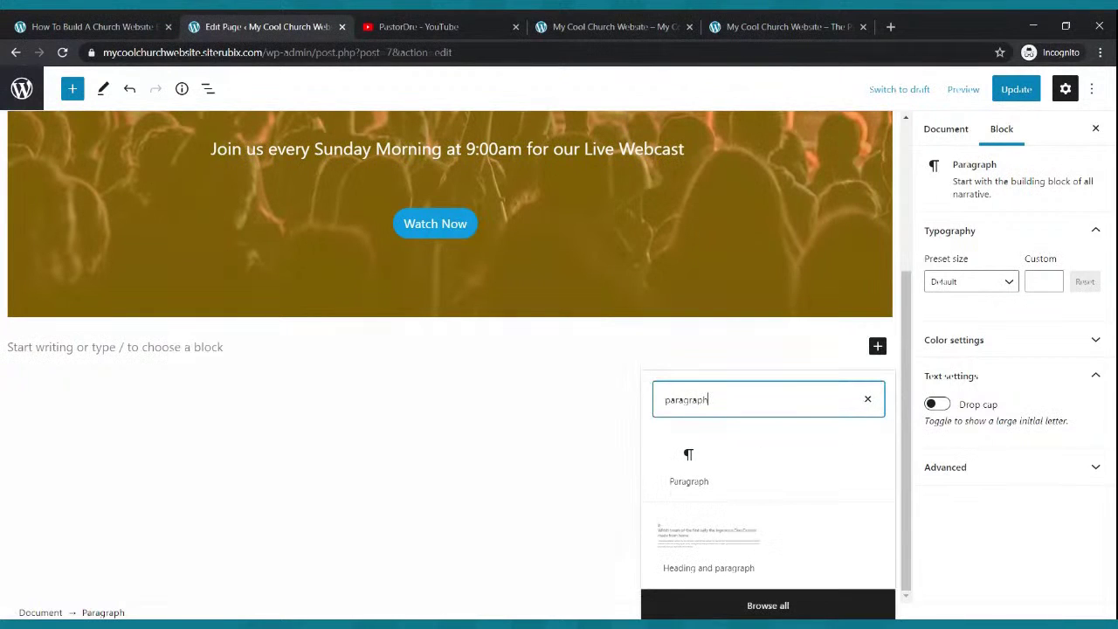
{"action": "left_click", "coordinate": [688, 462]}
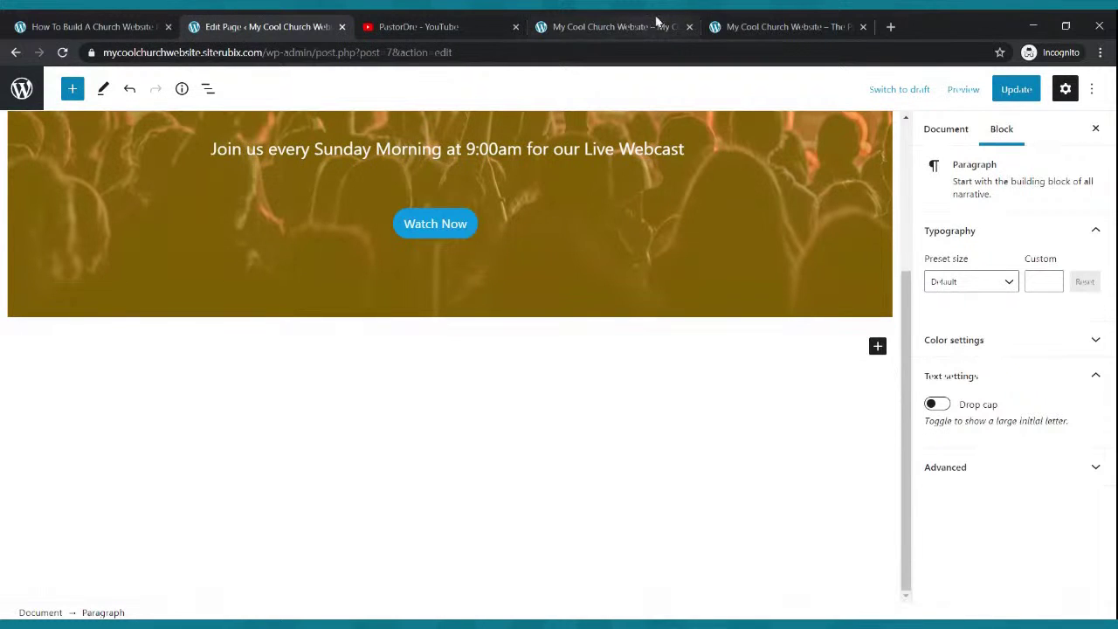
{"action": "left_click", "coordinate": [716, 28]}
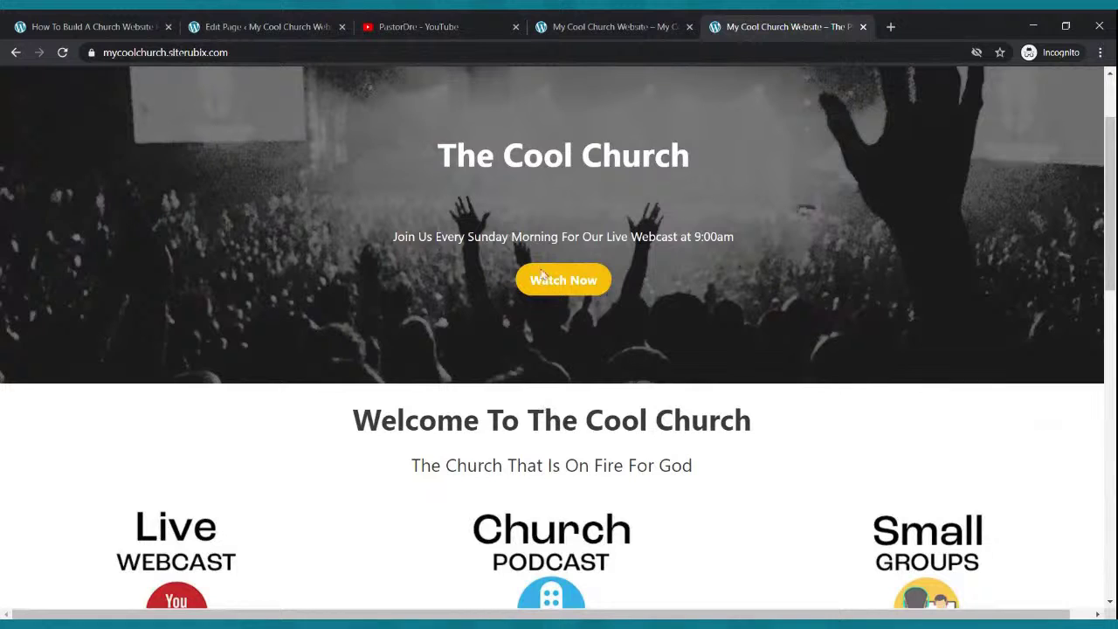
{"action": "left_click", "coordinate": [297, 26]}
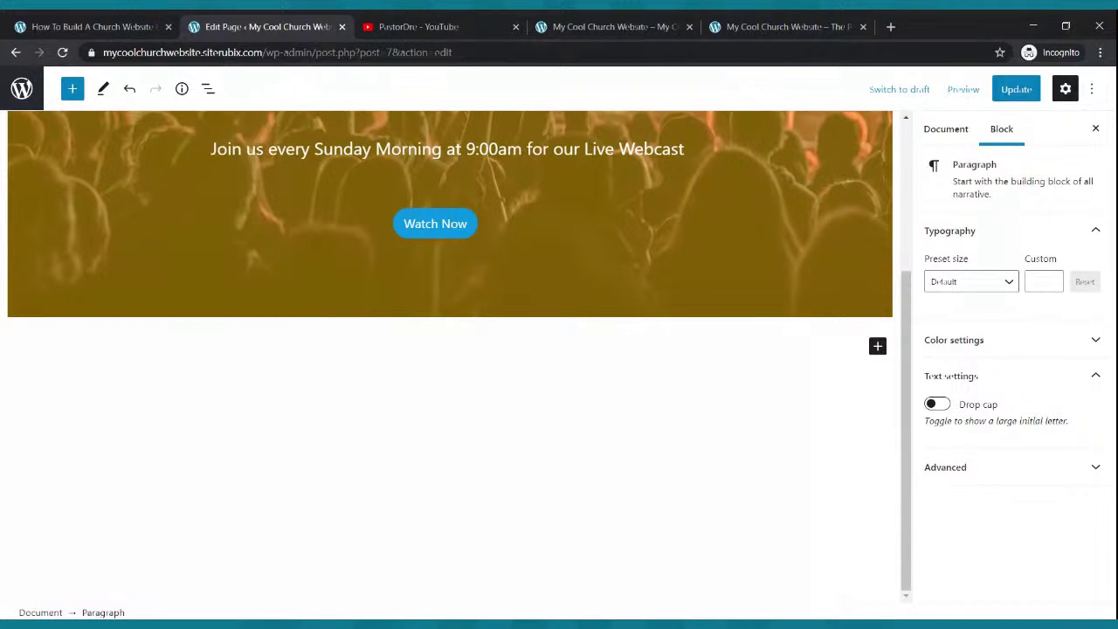
{"action": "type", "text": "Welcome To"}
- Complete the line 'Welcome To The Cool Church' and make it bold and centred
{"action": "key", "text": "Return"}
{"action": "key", "text": "BackSpace"}
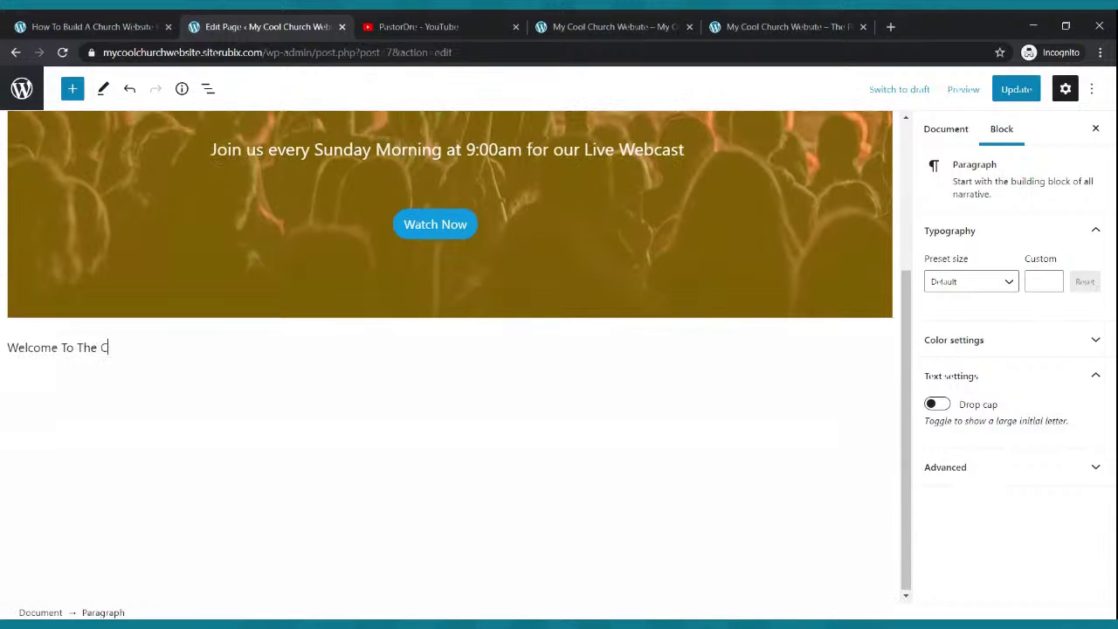
{"action": "type", "text": "To The Cool Church"}
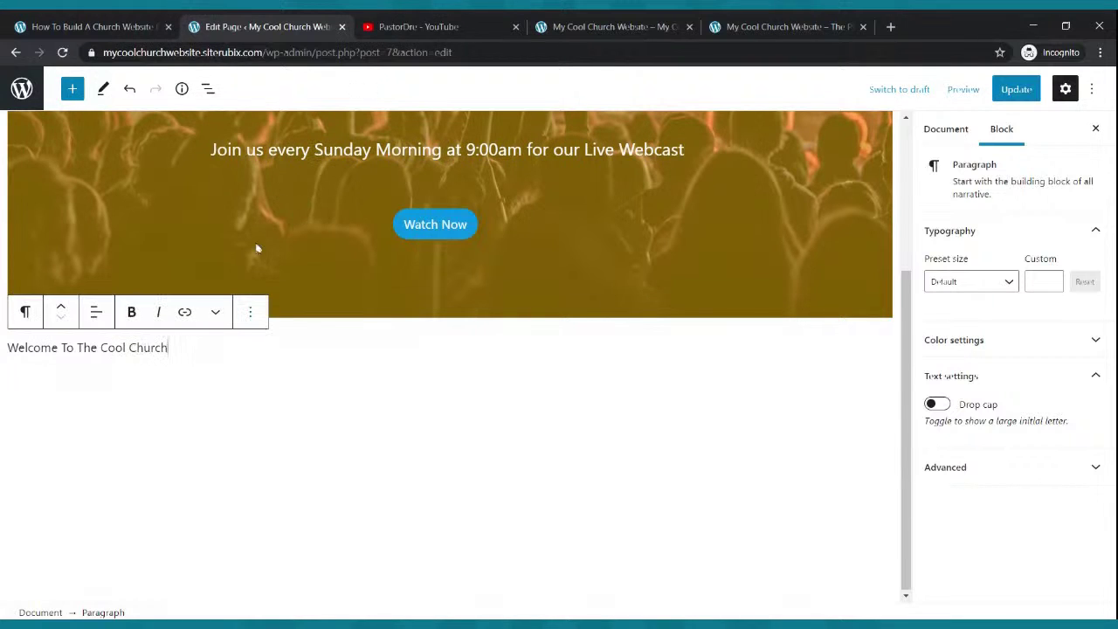
{"action": "left_click_drag", "start_coordinate": [168, 347], "coordinate": [9, 359]}
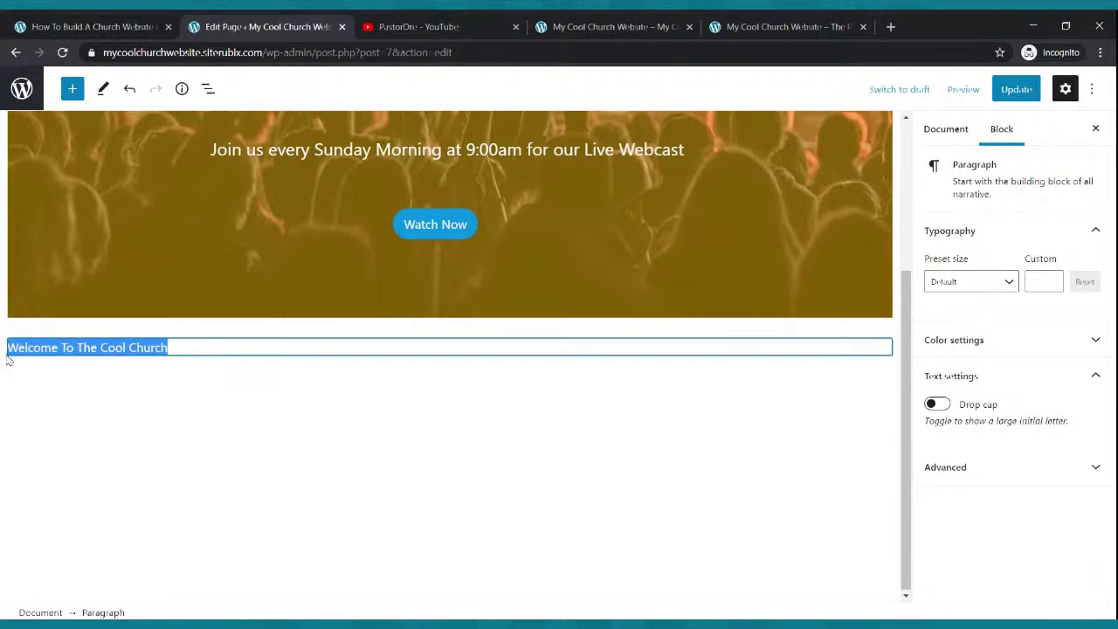
{"action": "left_click", "coordinate": [131, 314]}
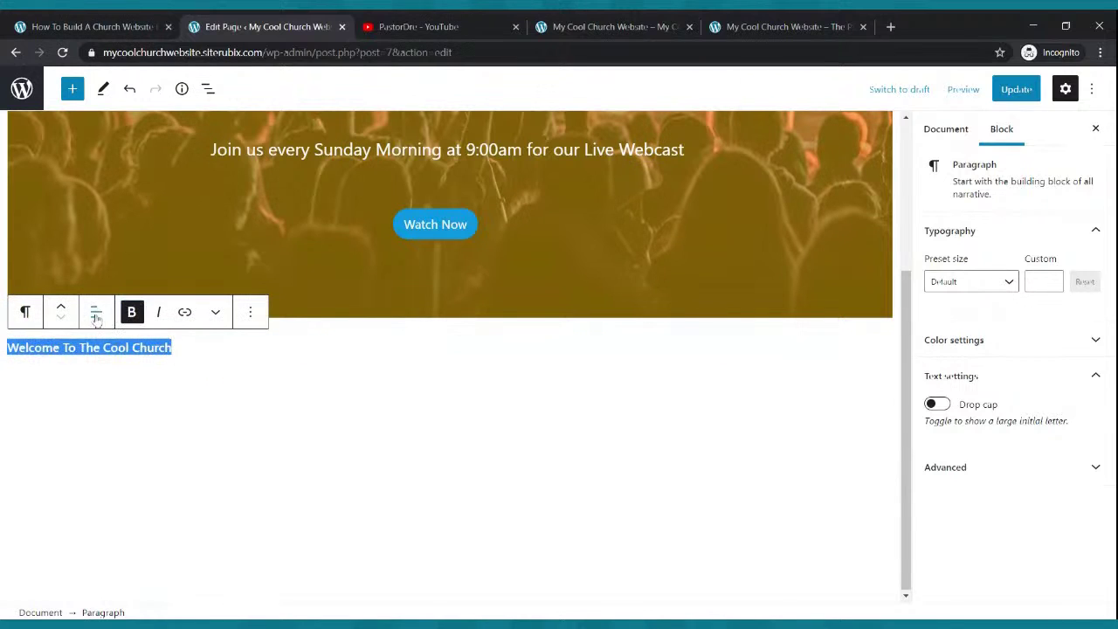
{"action": "left_click", "coordinate": [96, 312]}
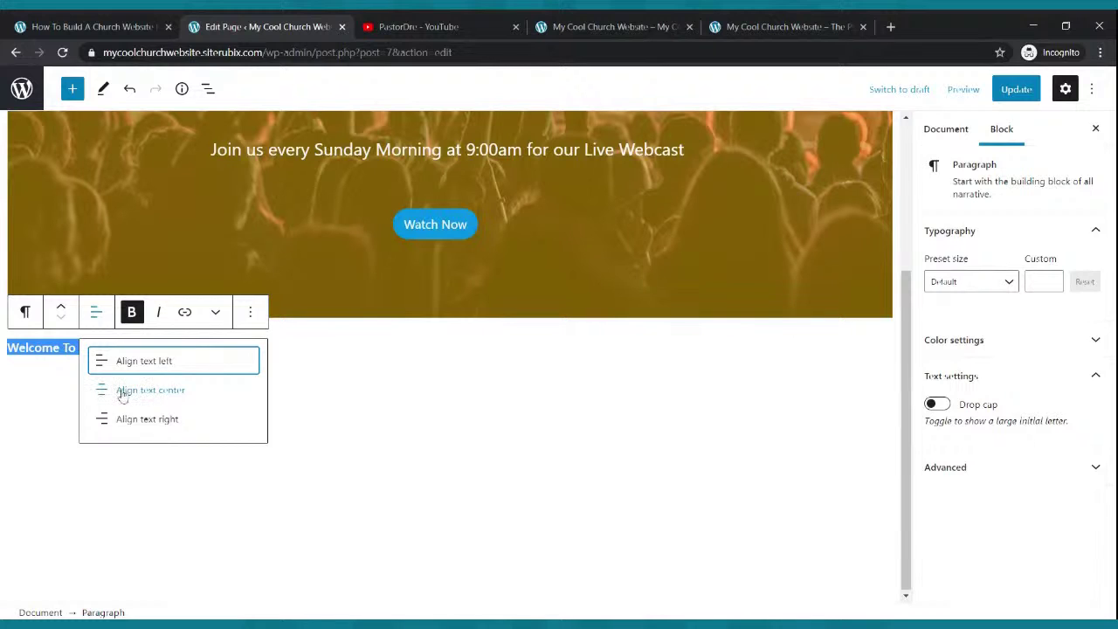
{"action": "left_click", "coordinate": [123, 392]}
- Set the welcome text's font size to Large
{"action": "left_click", "coordinate": [1008, 285]}
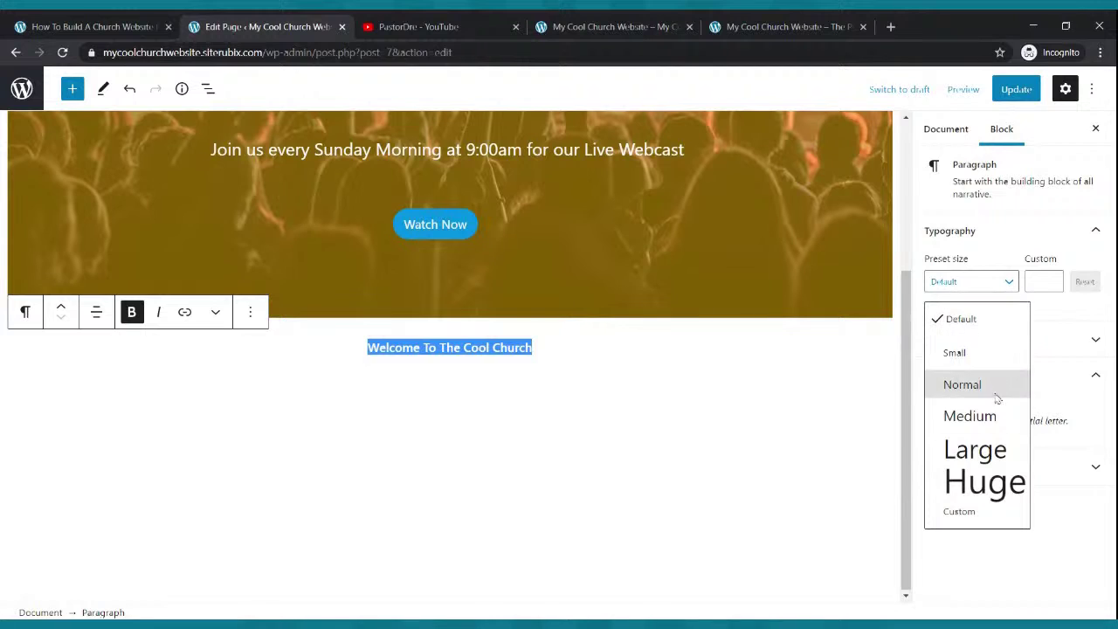
{"action": "left_click", "coordinate": [968, 417]}
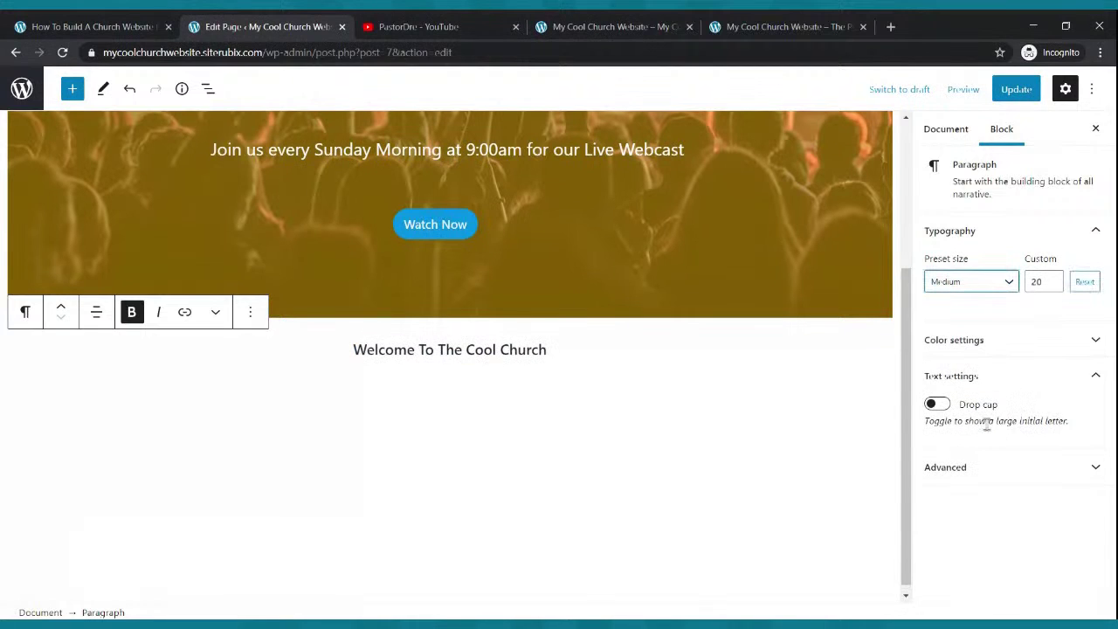
{"action": "left_click", "coordinate": [1010, 283]}
{"action": "left_click", "coordinate": [969, 452]}
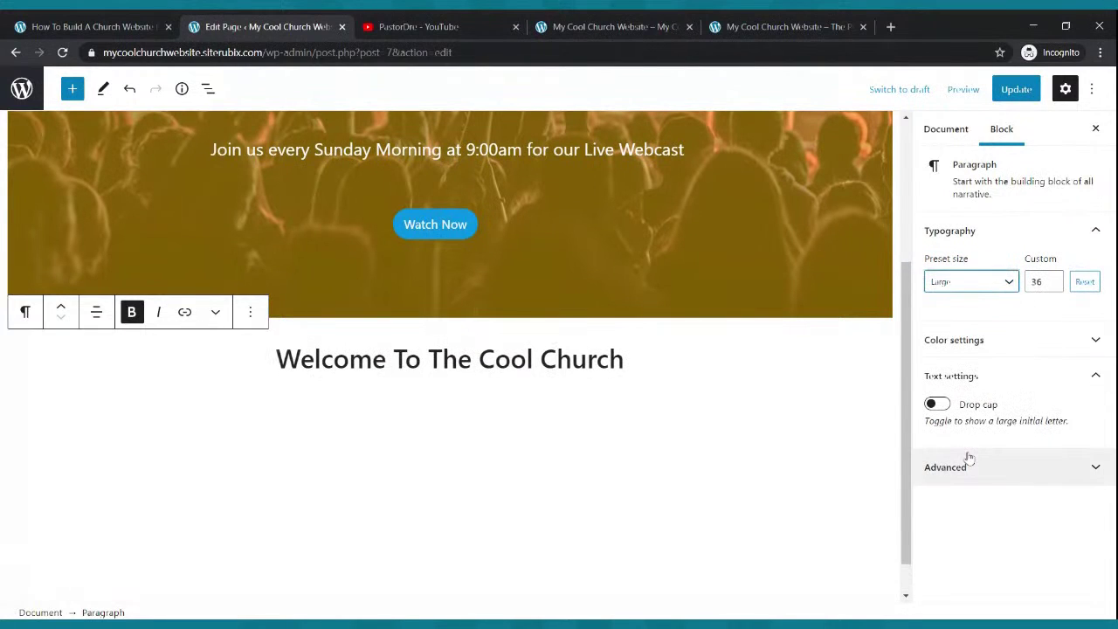
{"action": "left_click", "coordinate": [645, 392]}
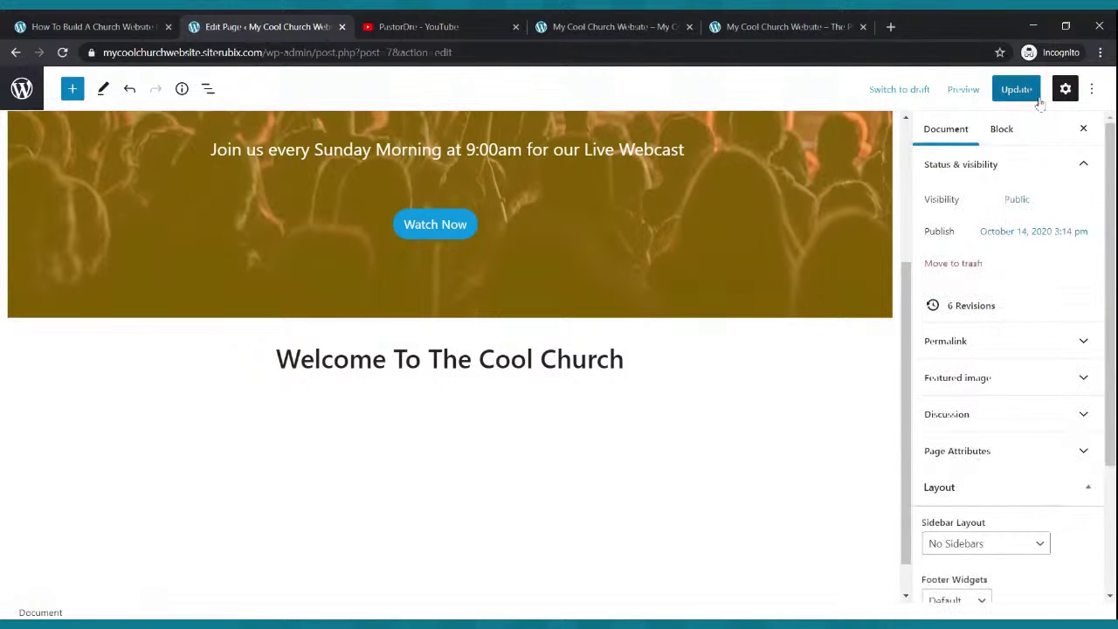
- Update the page, reload the live site to see the heading, and compare with the example site
{"action": "left_click", "coordinate": [994, 97]}
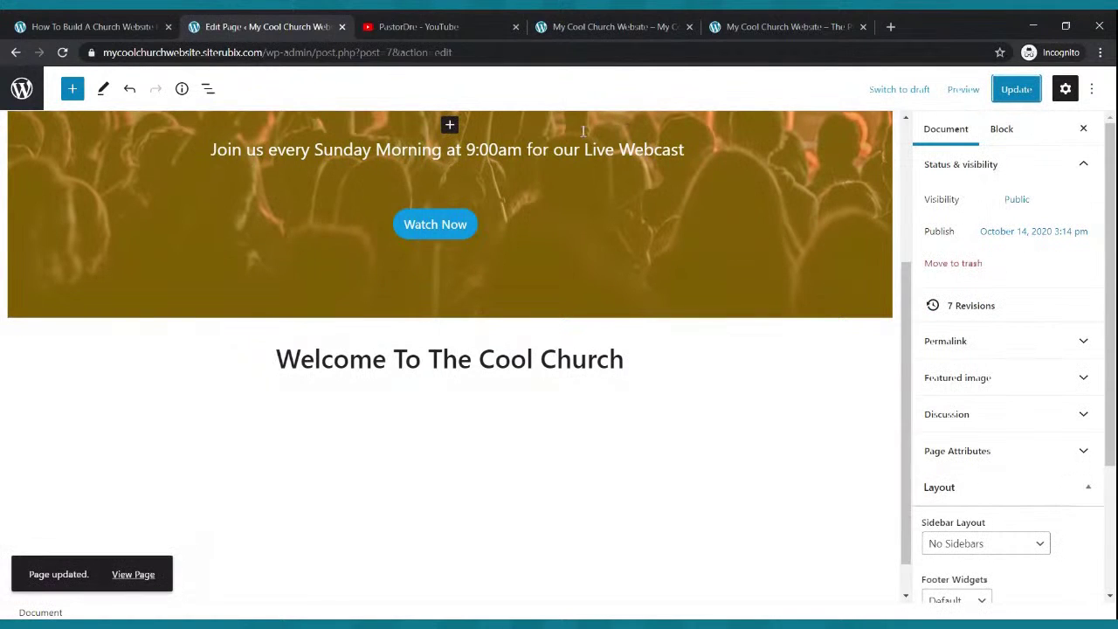
{"action": "left_click", "coordinate": [541, 24]}
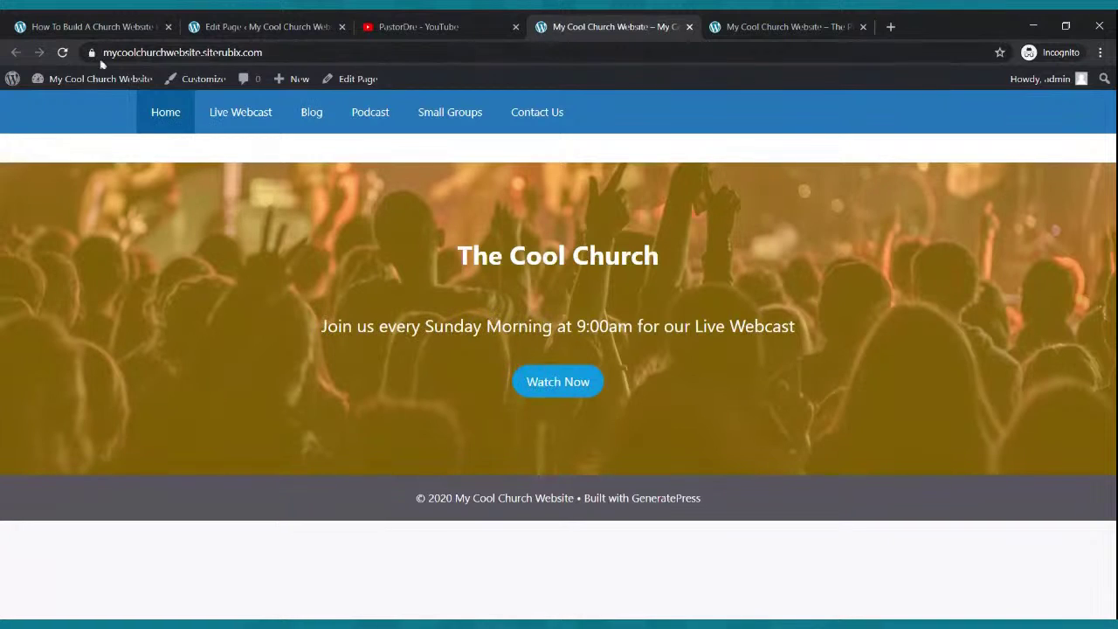
{"action": "left_click", "coordinate": [63, 53]}
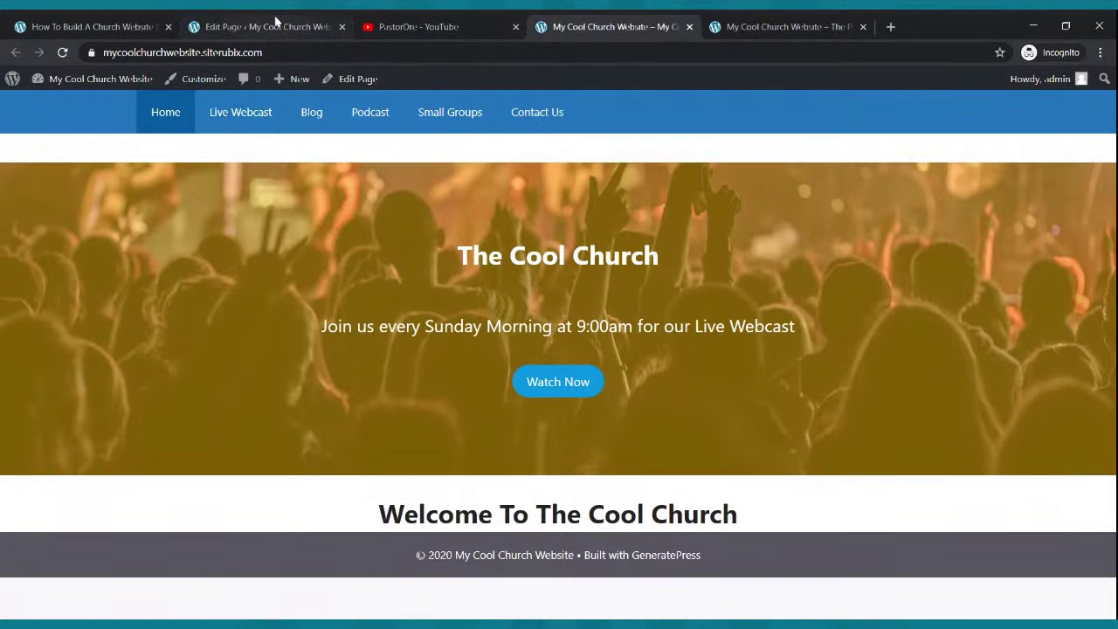
{"action": "left_click", "coordinate": [734, 26]}
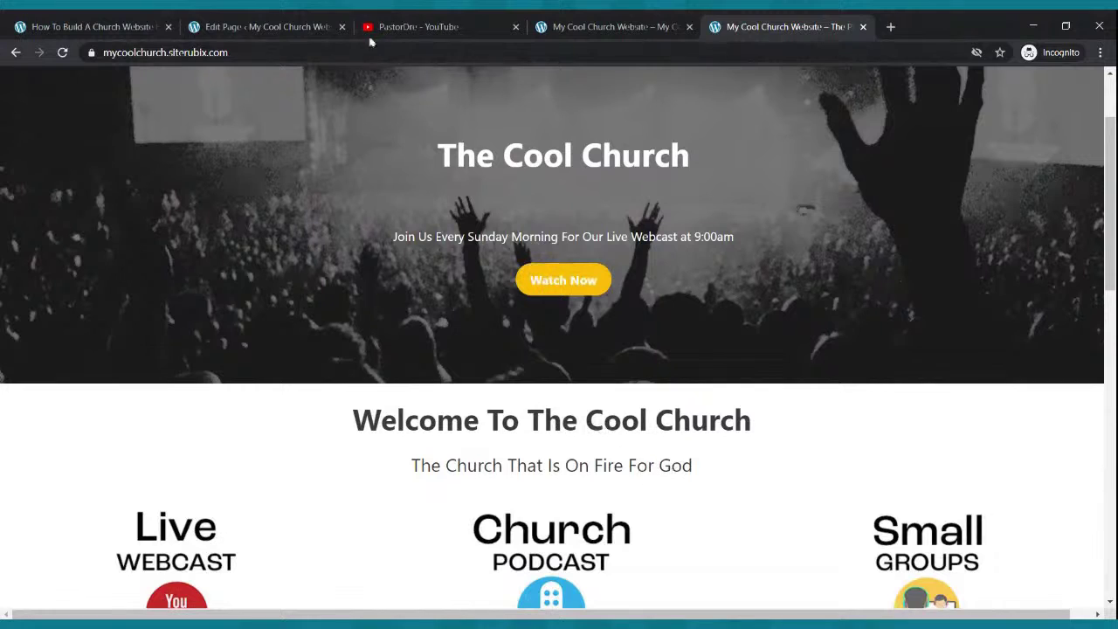
{"action": "left_click", "coordinate": [301, 26]}
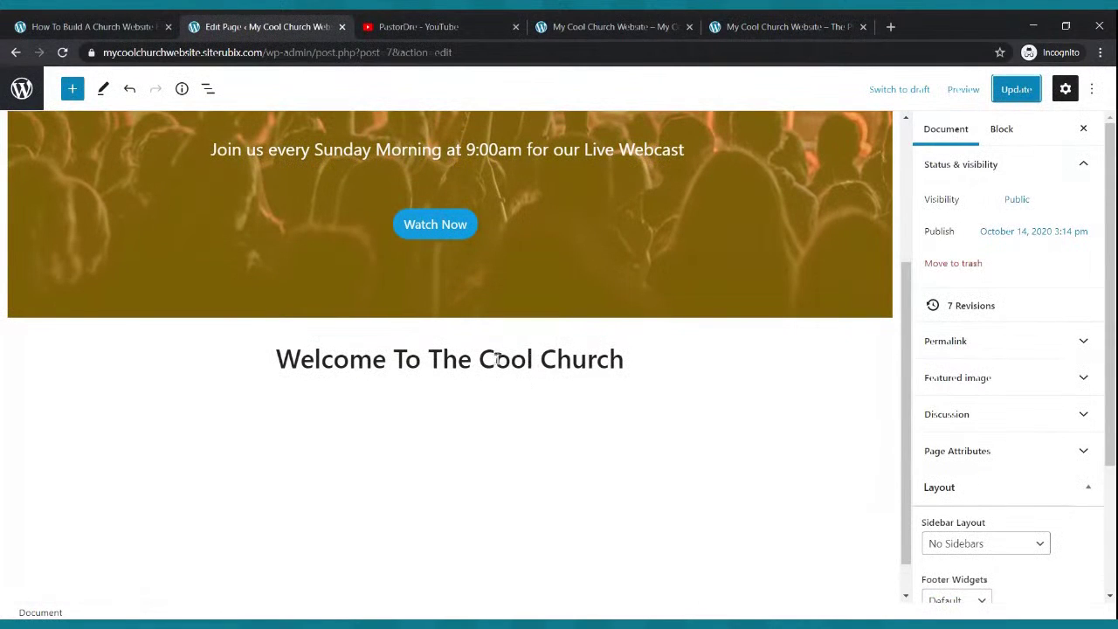
- Add the centred tagline 'The Church That Is On The Move For God' below the heading
{"action": "left_click", "coordinate": [644, 359]}
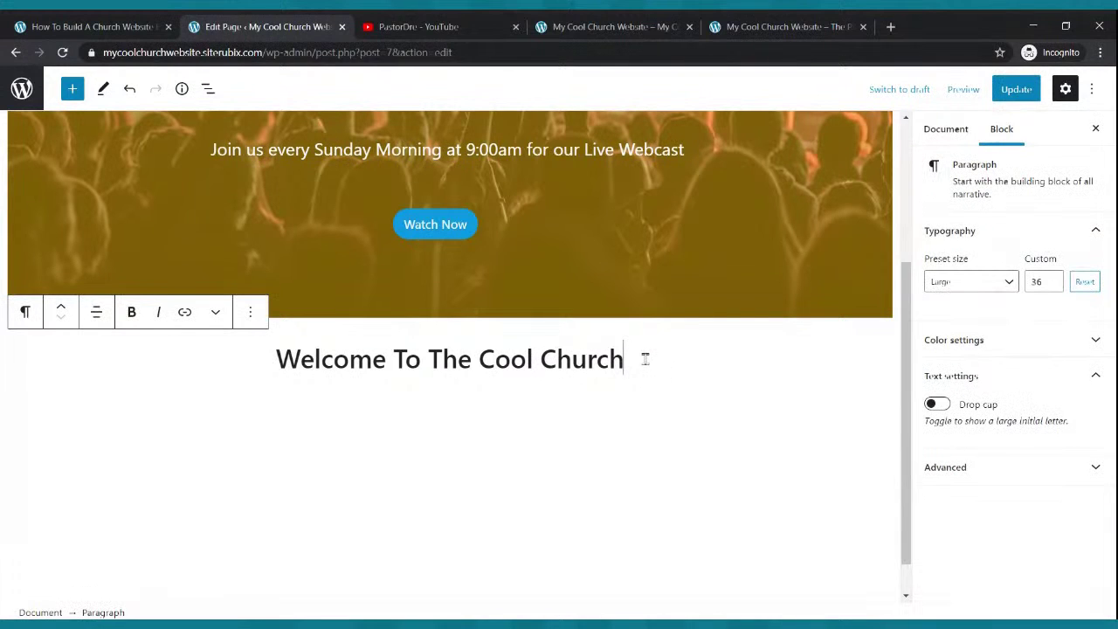
{"action": "key", "text": "Return"}
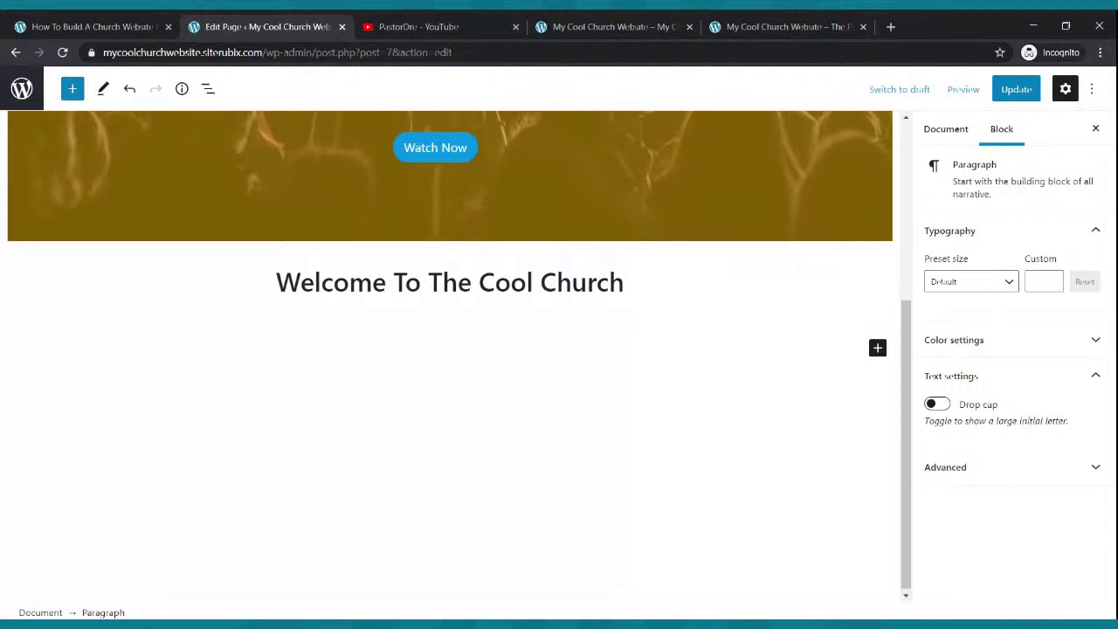
{"action": "type", "text": "The Church That Is On"}
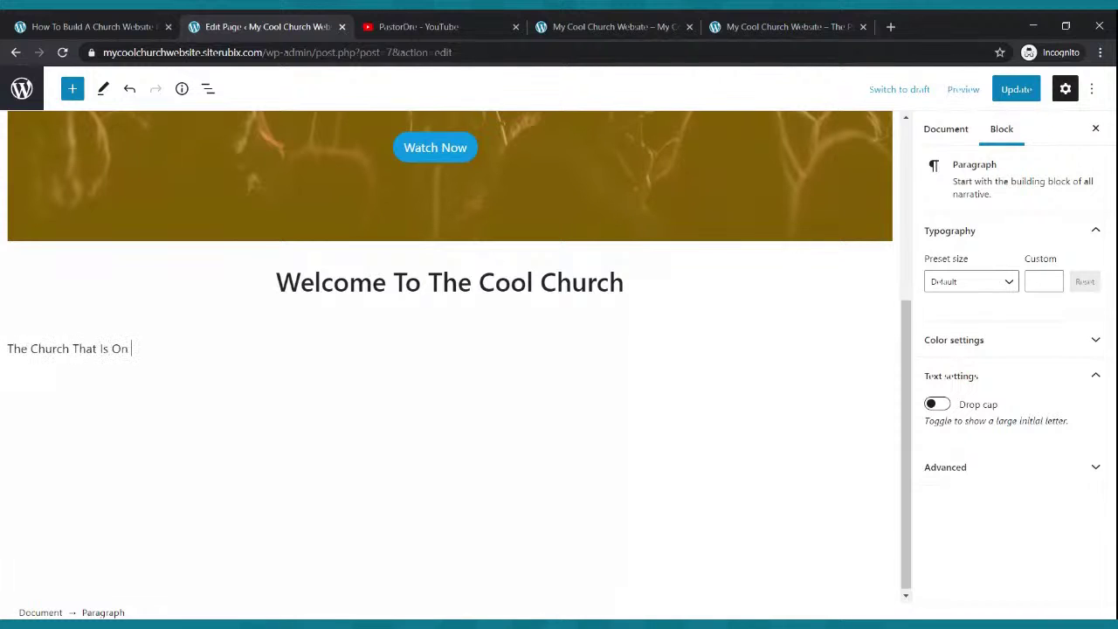
{"action": "type", "text": " The Move For God"}
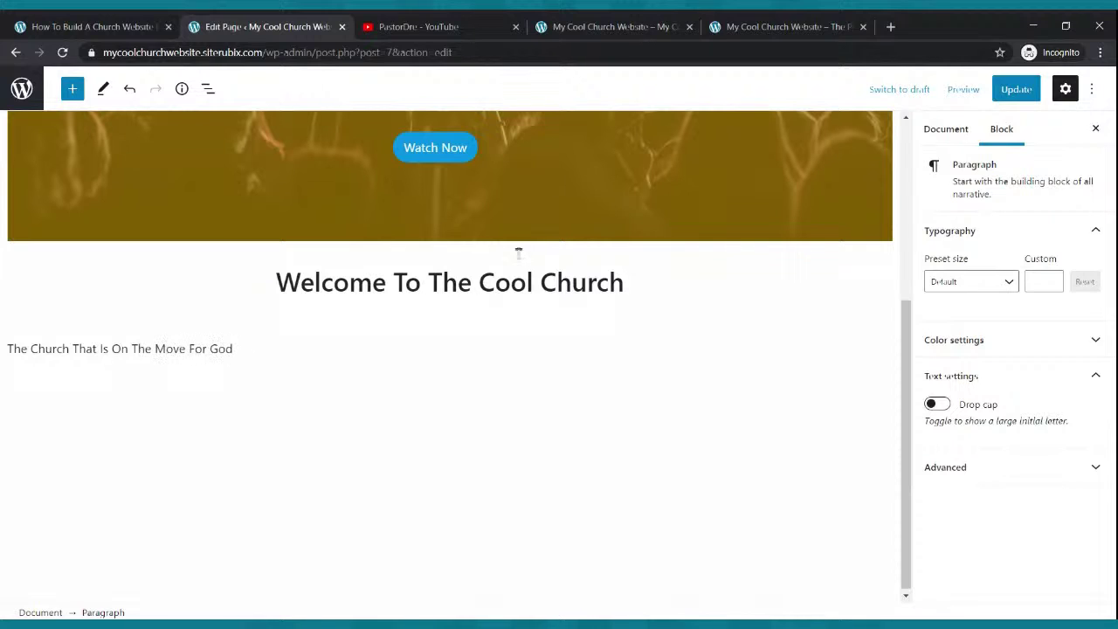
{"action": "left_click_drag", "start_coordinate": [253, 349], "coordinate": [7, 348]}
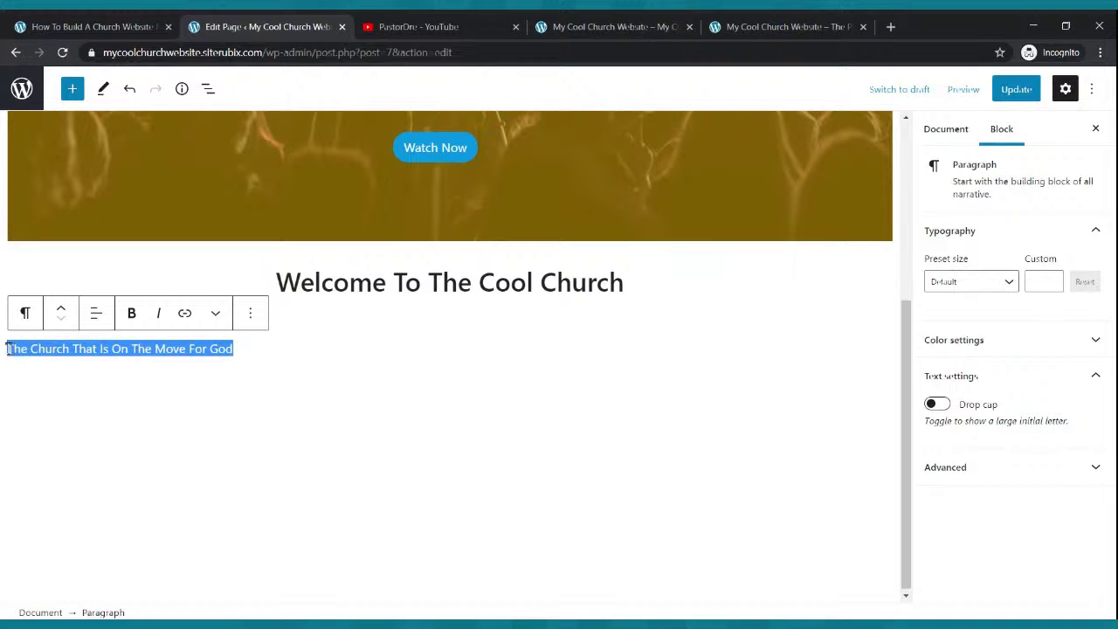
{"action": "left_click", "coordinate": [96, 321]}
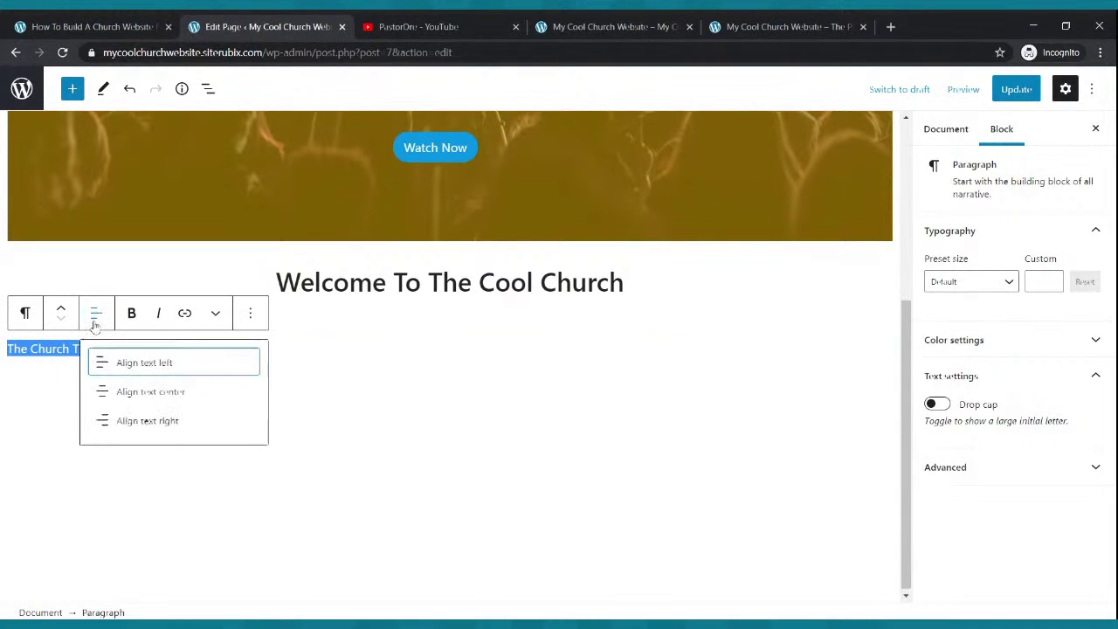
{"action": "left_click", "coordinate": [170, 394]}
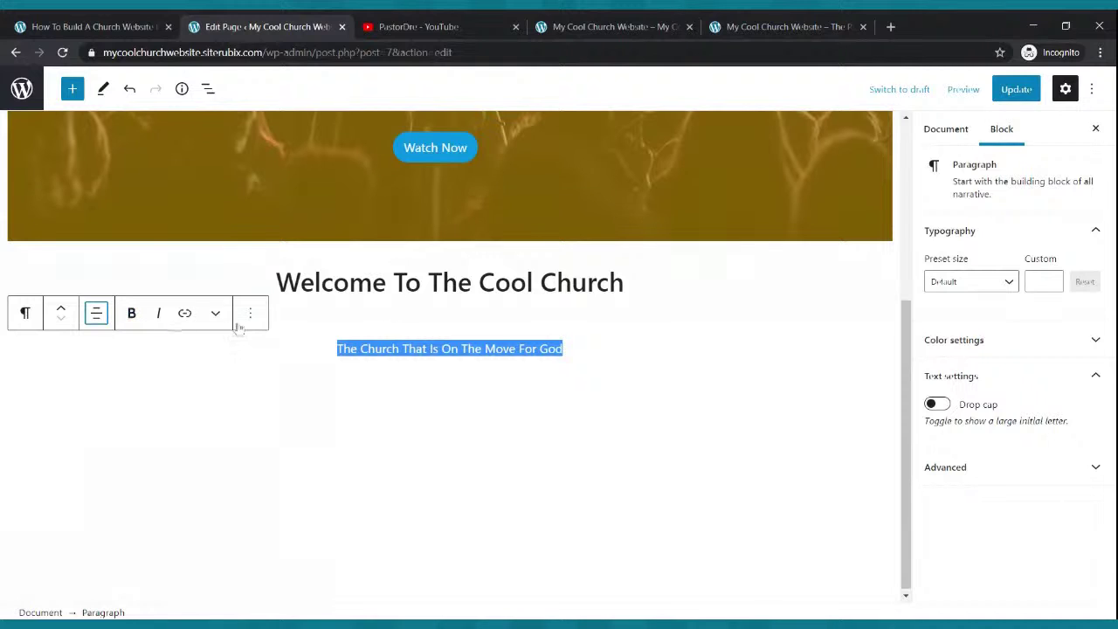
- Set the tagline's font size to 24 and update the page
{"action": "left_click", "coordinate": [1008, 282]}
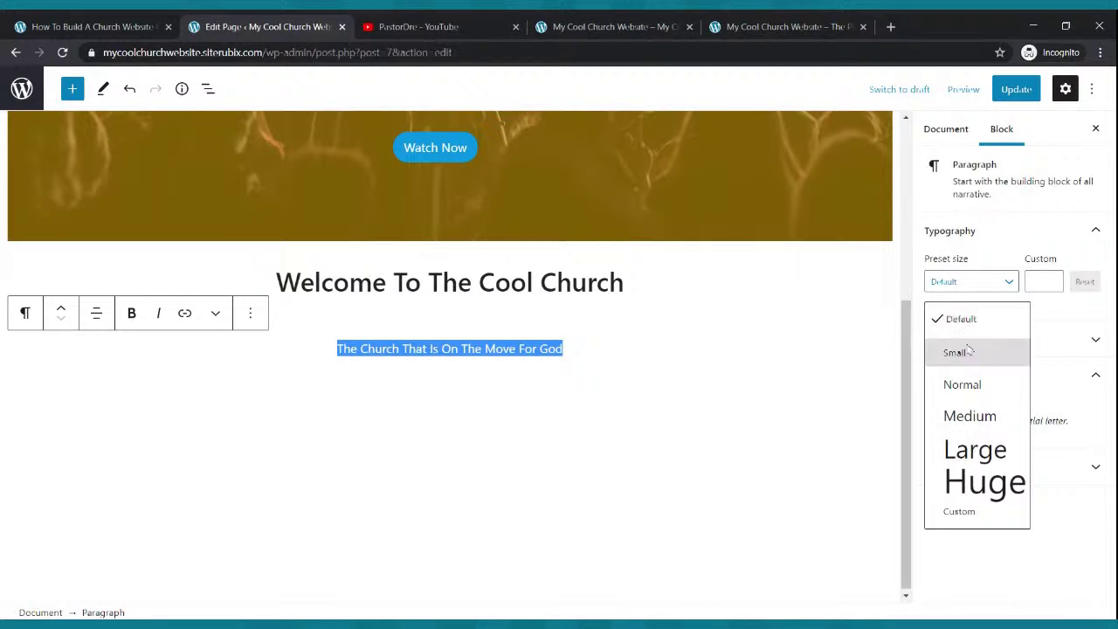
{"action": "left_click", "coordinate": [978, 449]}
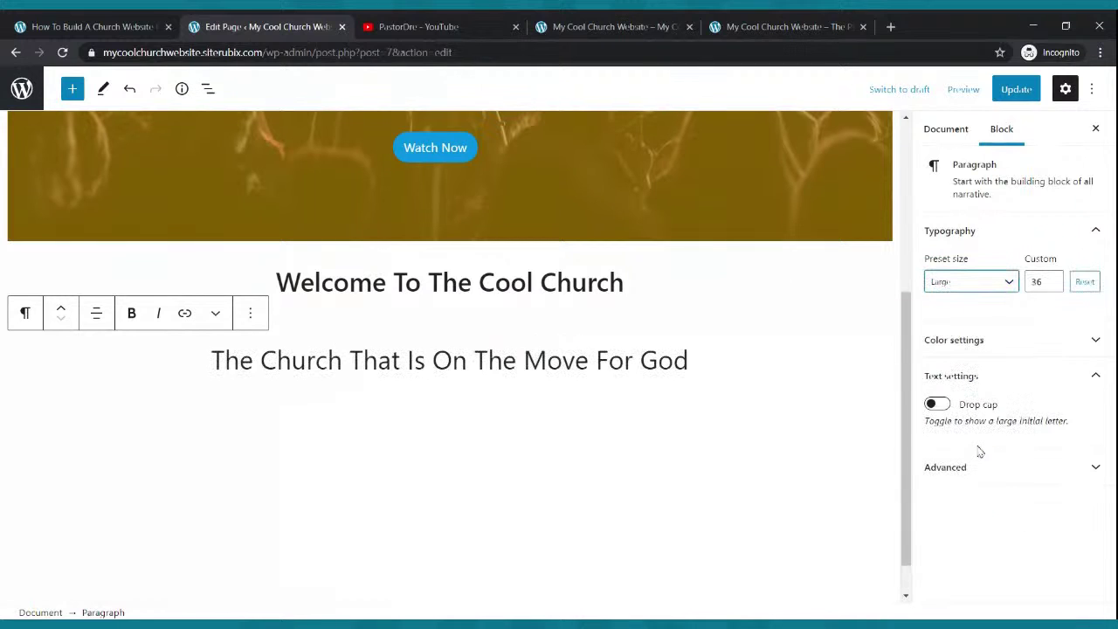
{"action": "left_click", "coordinate": [1008, 281]}
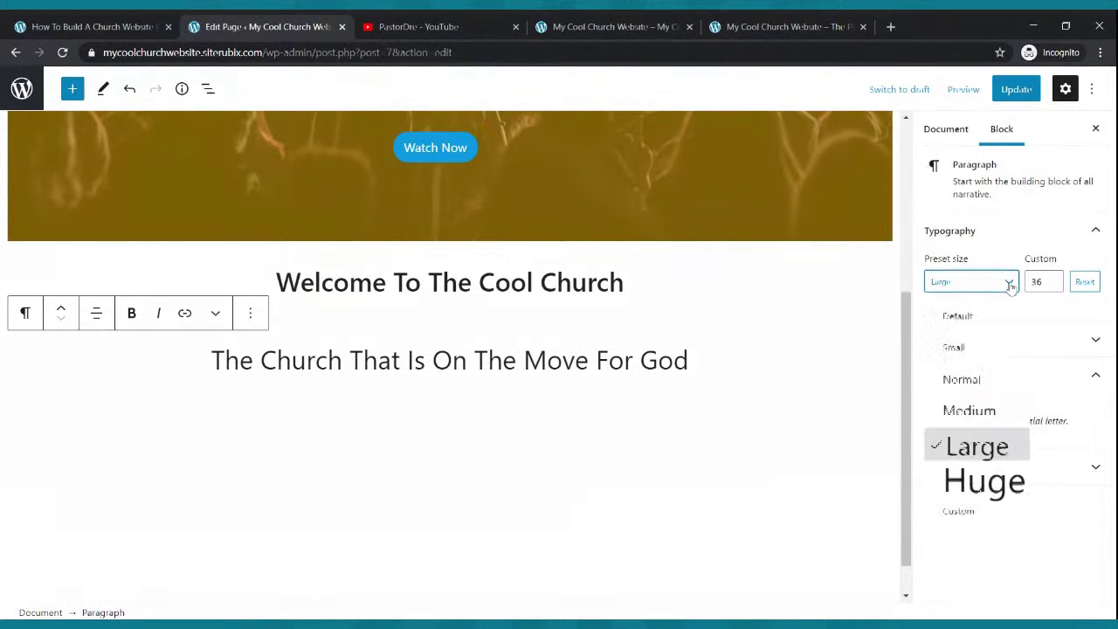
{"action": "left_click", "coordinate": [981, 413]}
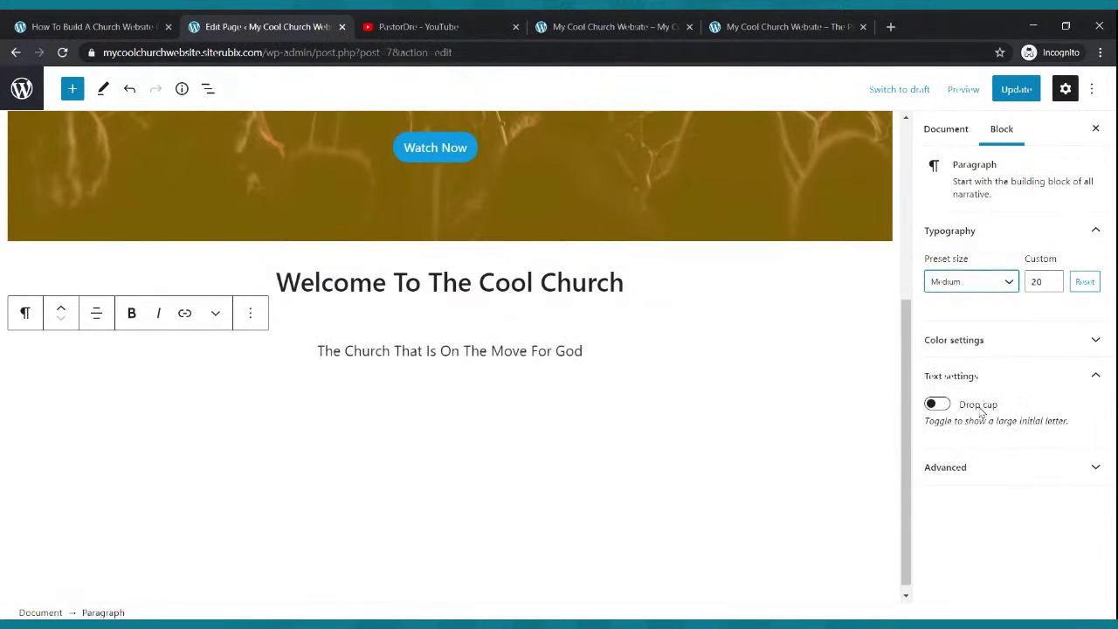
{"action": "left_click", "coordinate": [1052, 278]}
{"action": "left_click", "coordinate": [1052, 278]}
{"action": "left_click", "coordinate": [1053, 278]}
{"action": "left_click", "coordinate": [1052, 277]}
{"action": "left_click", "coordinate": [1052, 277]}
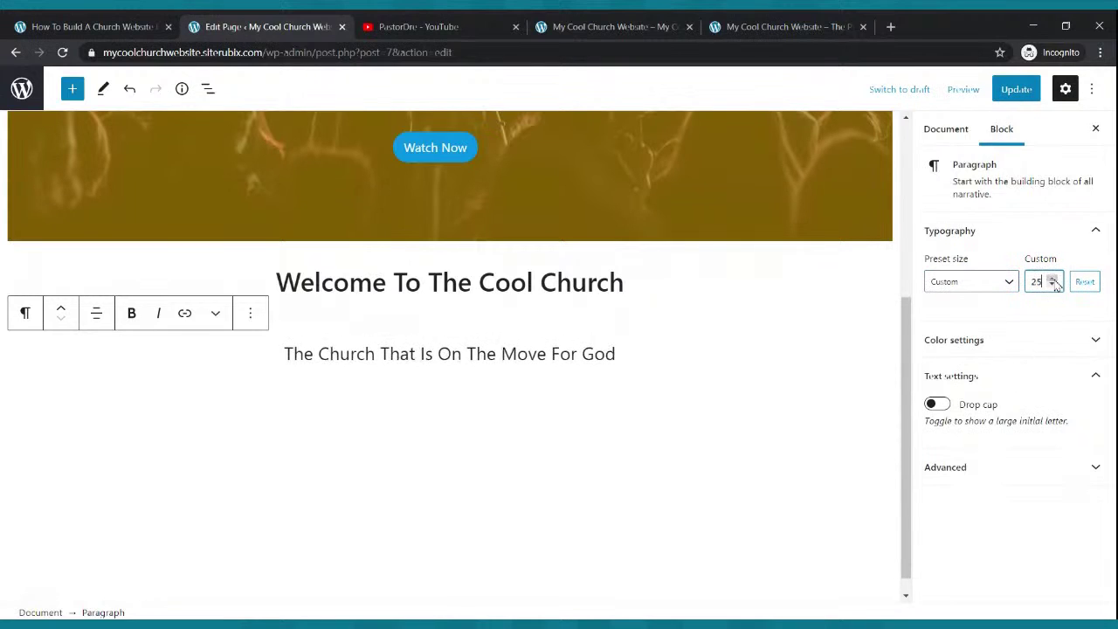
{"action": "left_click", "coordinate": [1052, 285]}
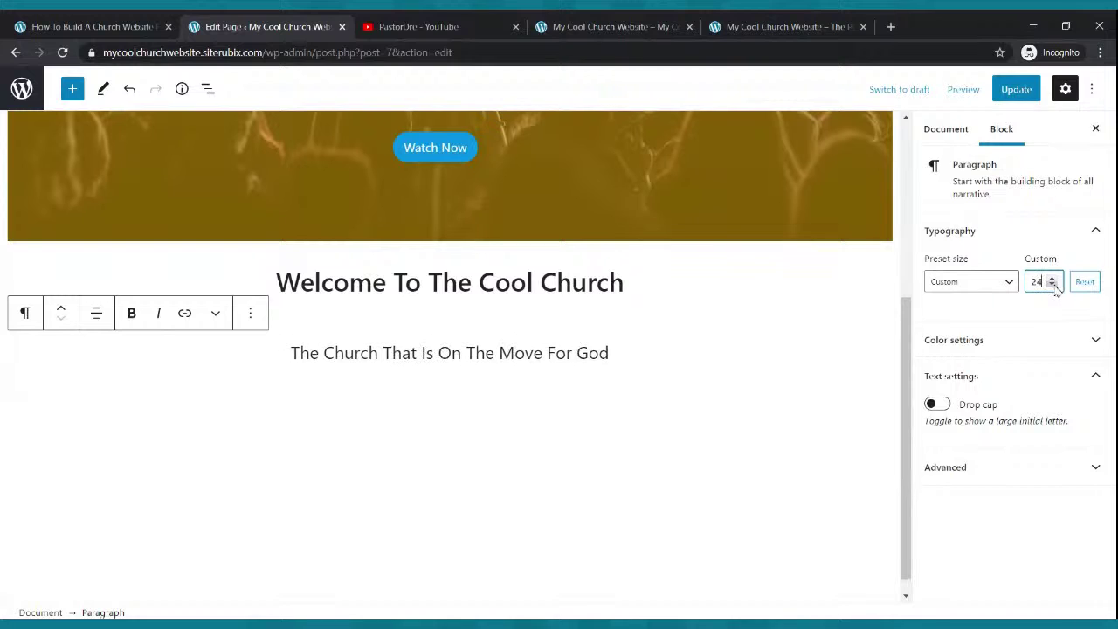
{"action": "left_click", "coordinate": [1016, 90]}
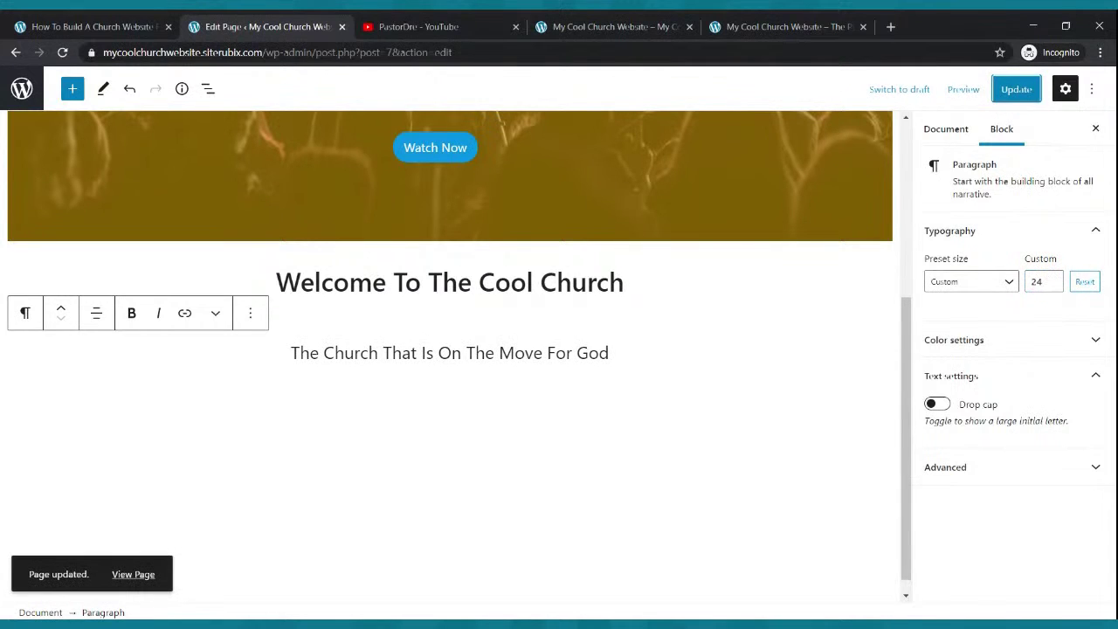
{"action": "left_click", "coordinate": [615, 26]}
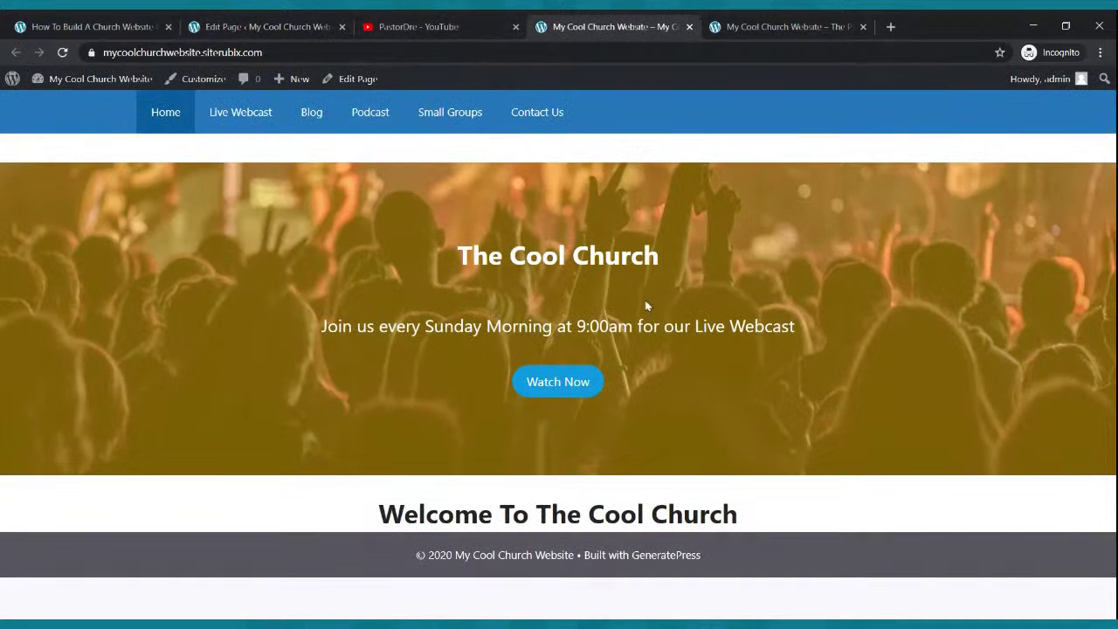
- Reload the live homepage to check the new tagline, then compare it against the reference church site
{"action": "left_click", "coordinate": [62, 52]}
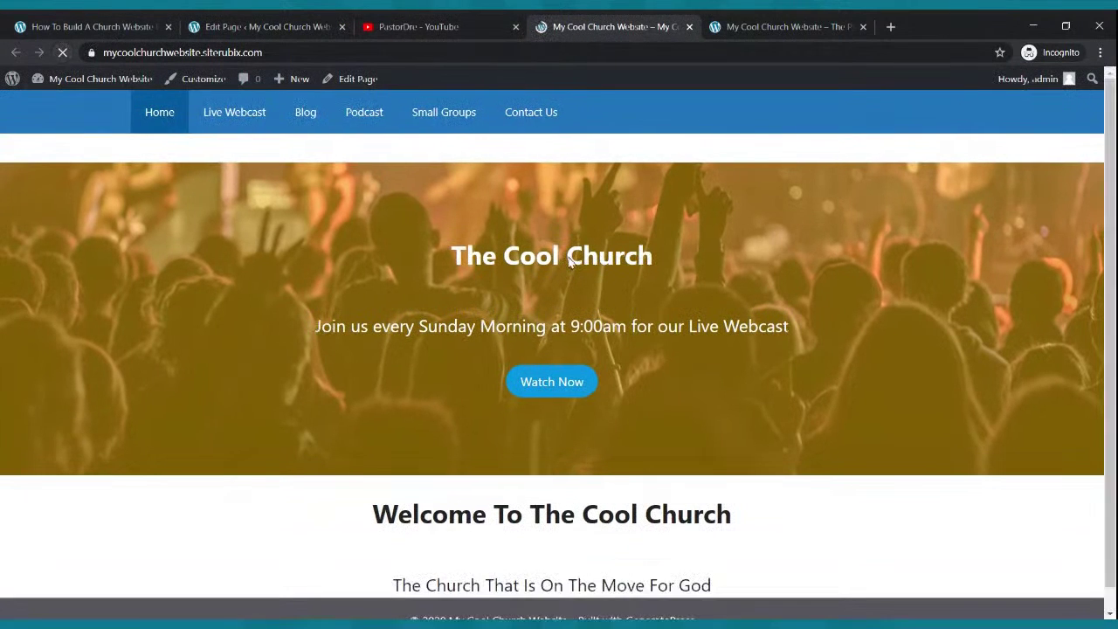
{"action": "scroll", "coordinate": [690, 279], "scroll_direction": "down", "scroll_amount": 1}
{"action": "scroll", "coordinate": [691, 279], "scroll_direction": "up", "scroll_amount": 1}
{"action": "scroll", "coordinate": [691, 280], "scroll_direction": "down", "scroll_amount": 1}
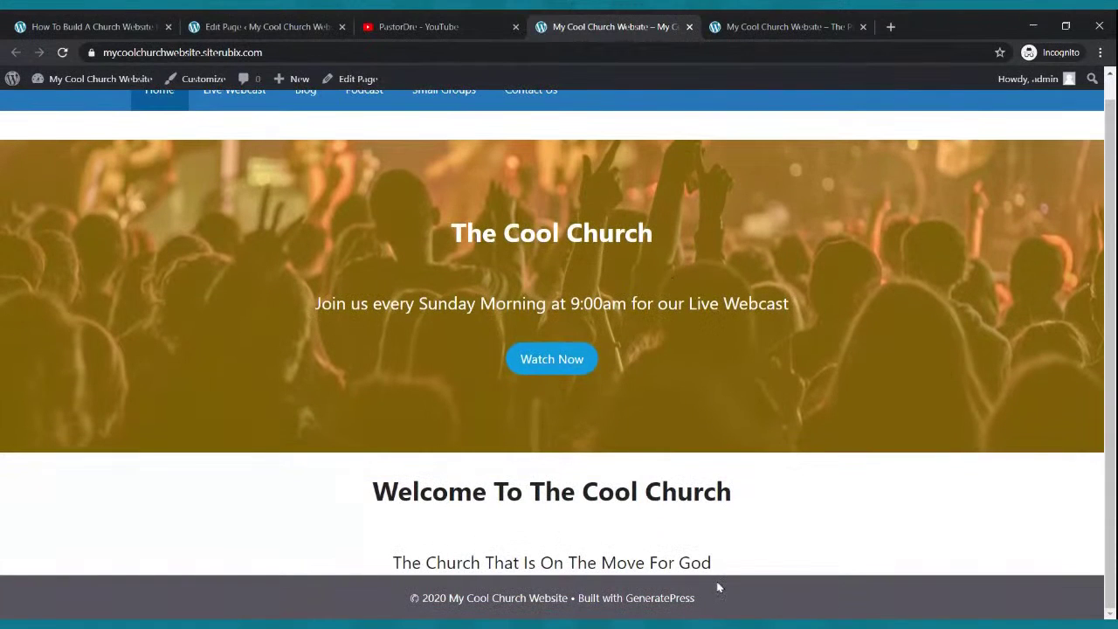
{"action": "left_click", "coordinate": [753, 26]}
{"action": "scroll", "coordinate": [574, 379], "scroll_direction": "up", "scroll_amount": 1}
{"action": "scroll", "coordinate": [574, 379], "scroll_direction": "down", "scroll_amount": 1}
{"action": "scroll", "coordinate": [573, 379], "scroll_direction": "up", "scroll_amount": 1}
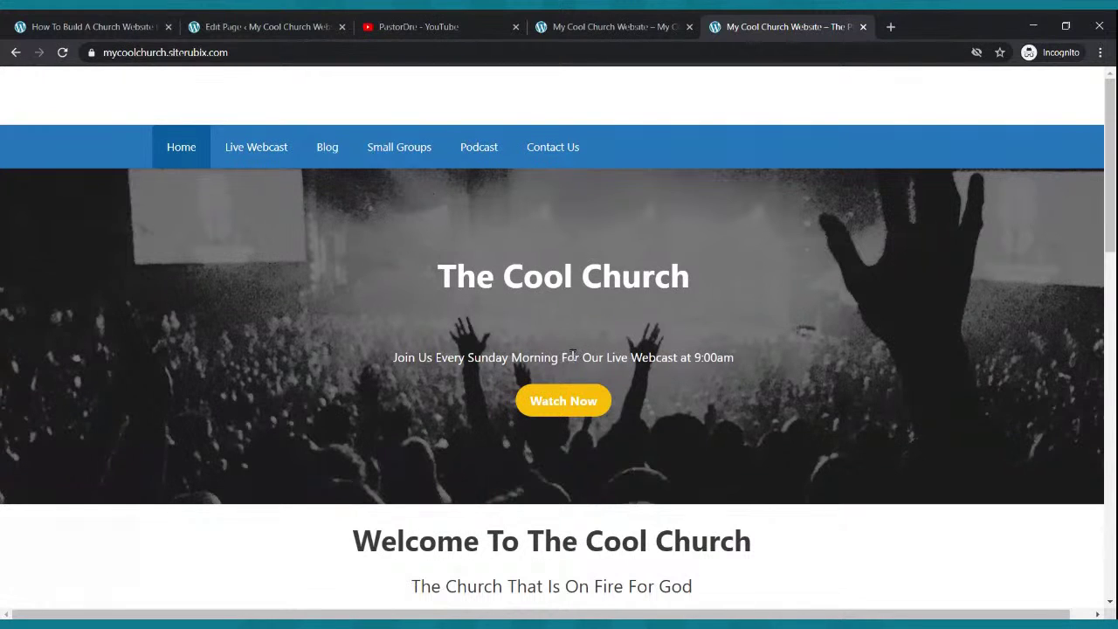
{"action": "scroll", "coordinate": [629, 519], "scroll_direction": "down", "scroll_amount": 2}
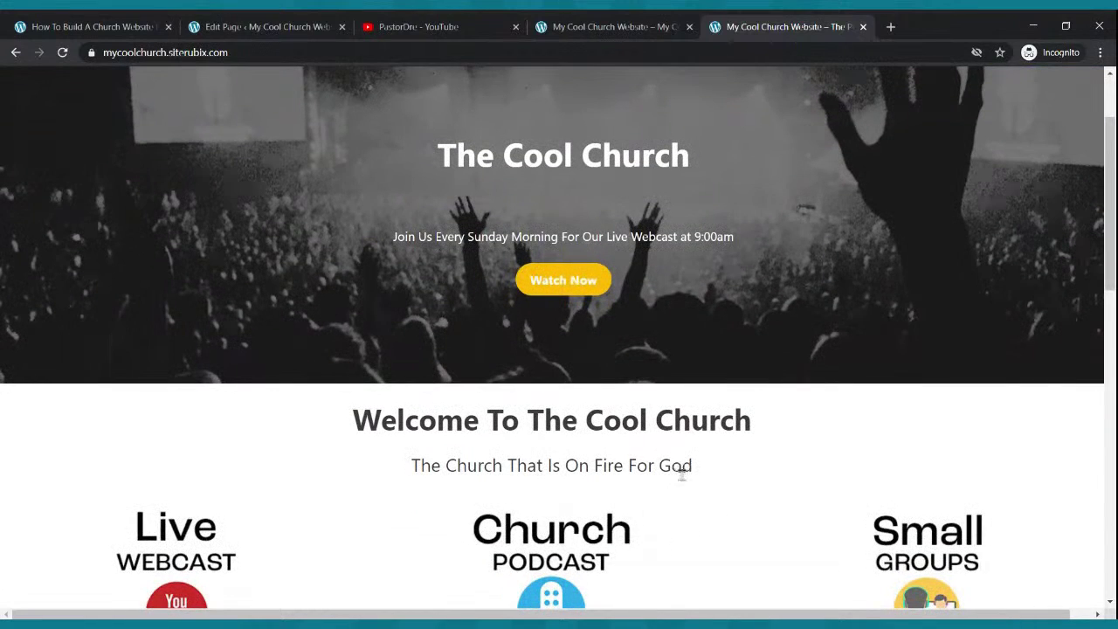
{"action": "scroll", "coordinate": [681, 471], "scroll_direction": "up", "scroll_amount": 2}
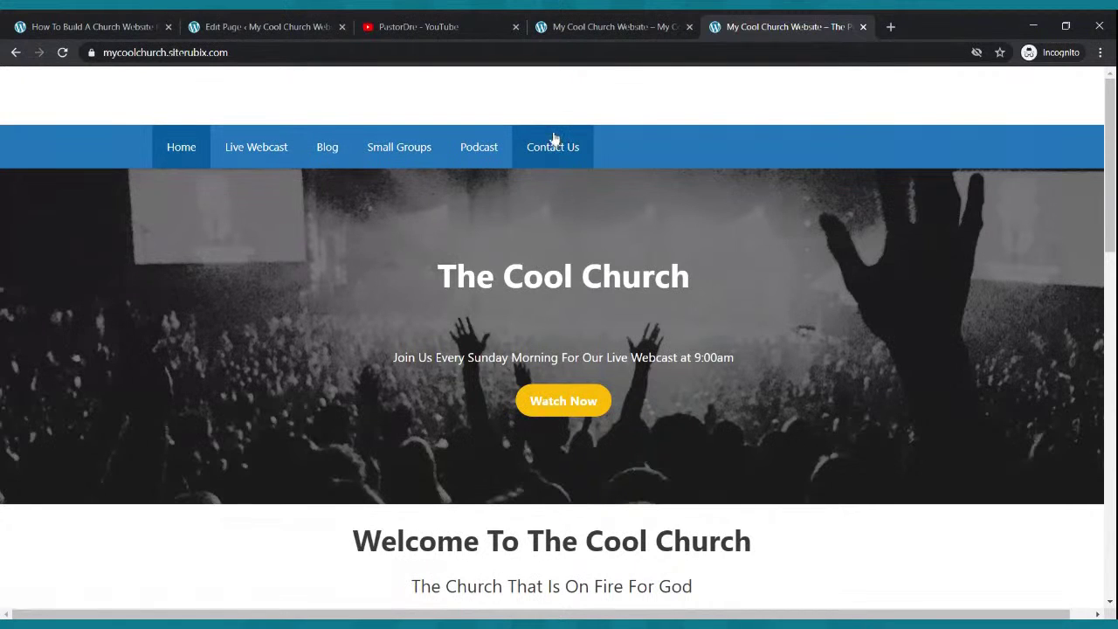
{"action": "left_click", "coordinate": [571, 22]}
{"action": "scroll", "coordinate": [520, 164], "scroll_direction": "up", "scroll_amount": 1}
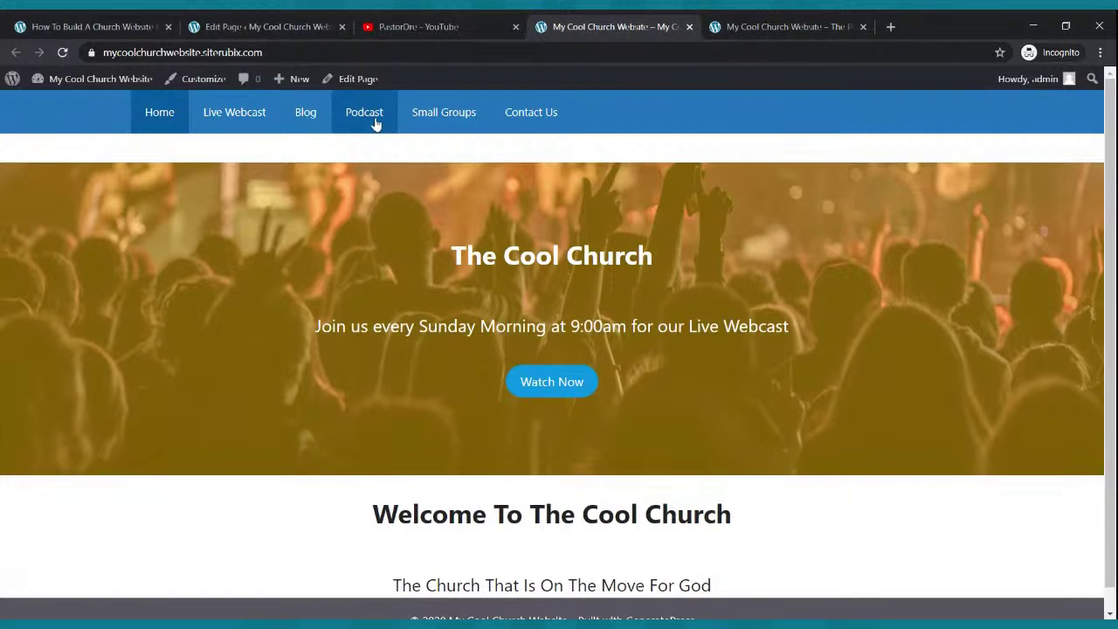
- Go to Appearance > Menus in the WordPress admin
{"action": "left_click", "coordinate": [288, 26]}
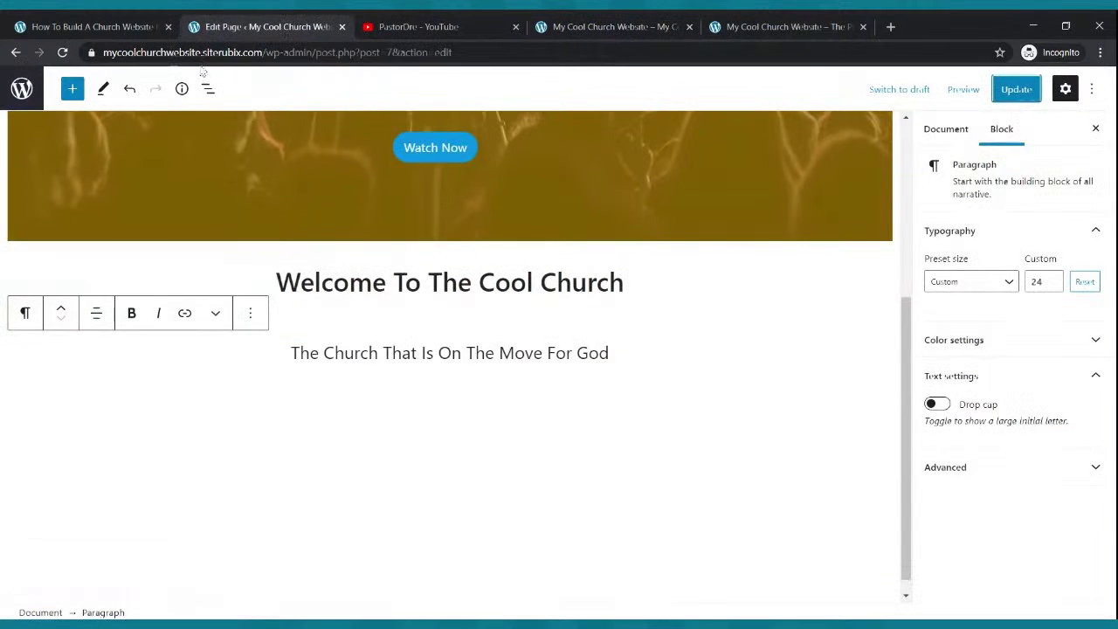
{"action": "left_click", "coordinate": [16, 53]}
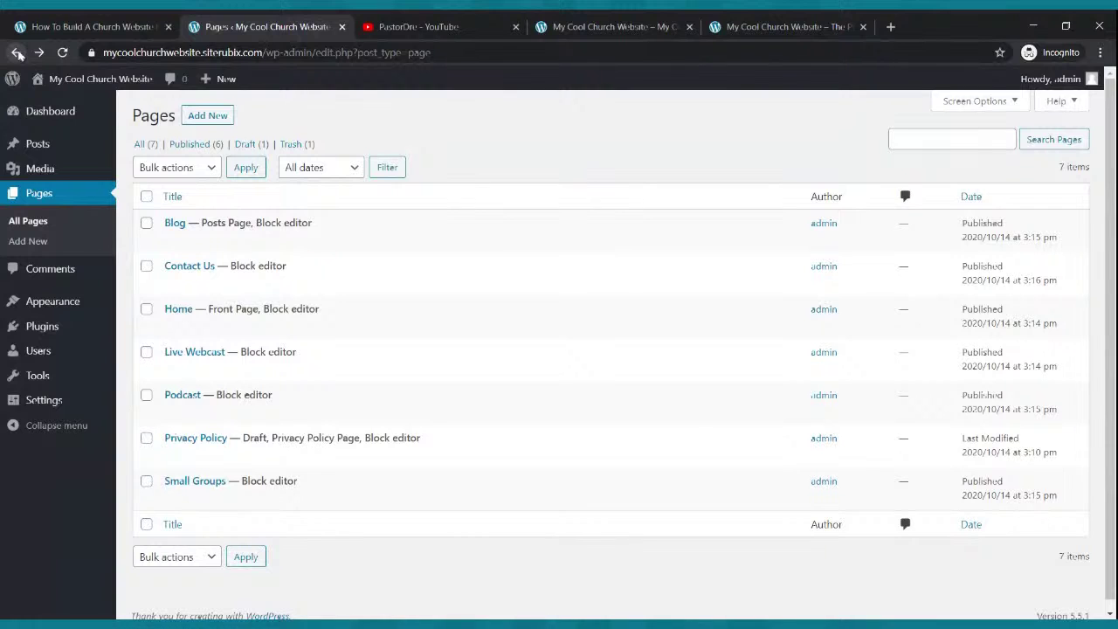
{"action": "left_click", "coordinate": [14, 303]}
{"action": "left_click", "coordinate": [23, 339]}
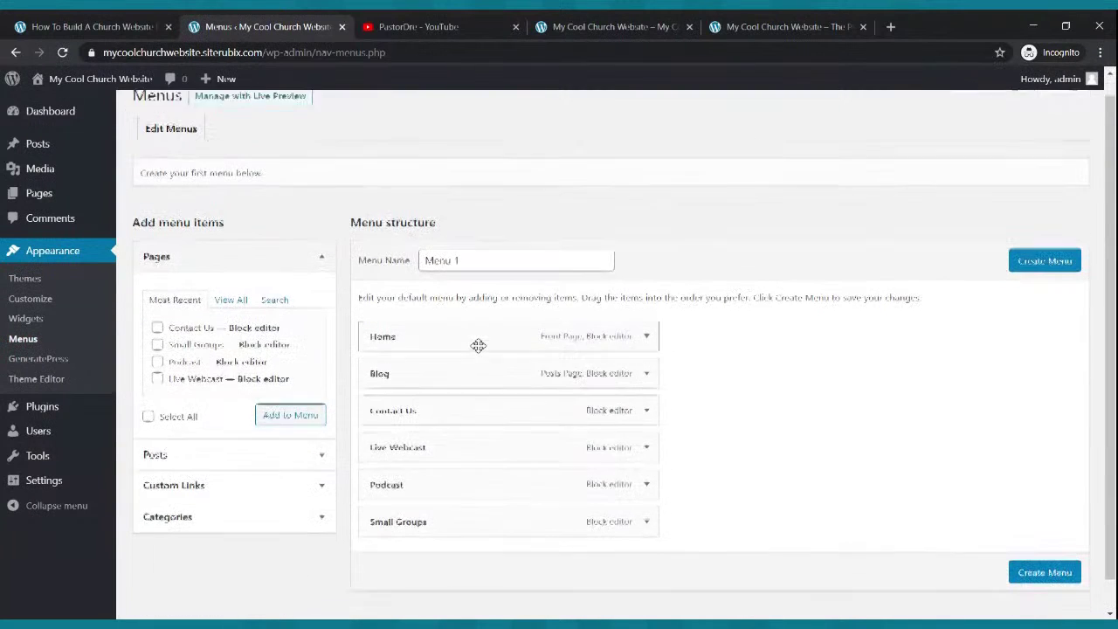
{"action": "scroll", "coordinate": [474, 347], "scroll_direction": "down", "scroll_amount": 1}
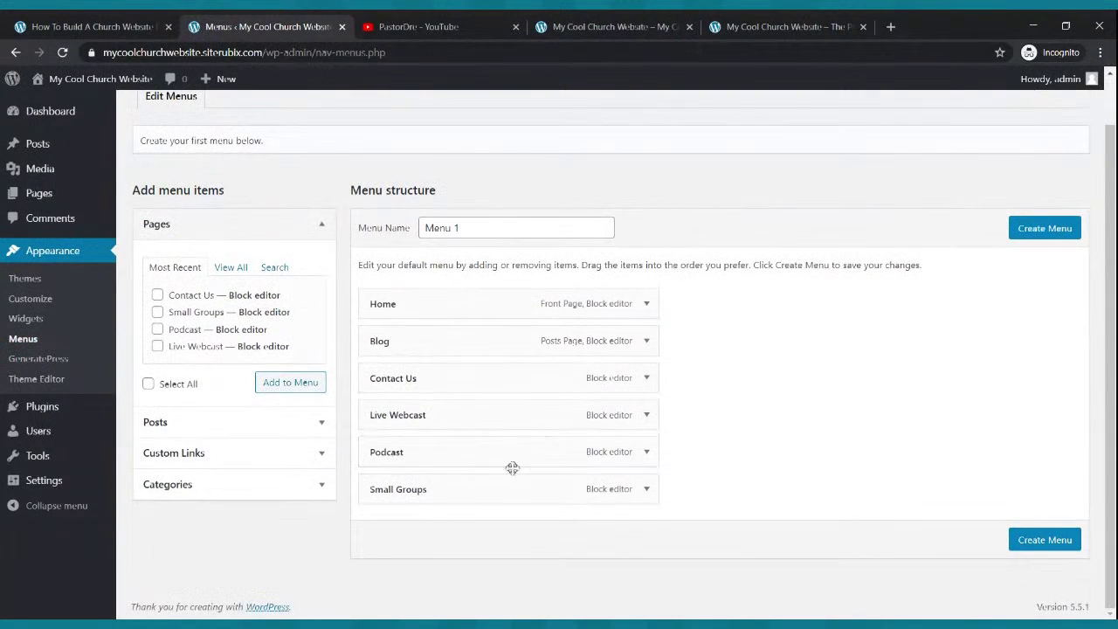
- Reorder the menu pages so Live Webcast, Blog and Small Groups come in sequence
{"action": "left_click_drag", "start_coordinate": [446, 417], "coordinate": [432, 375]}
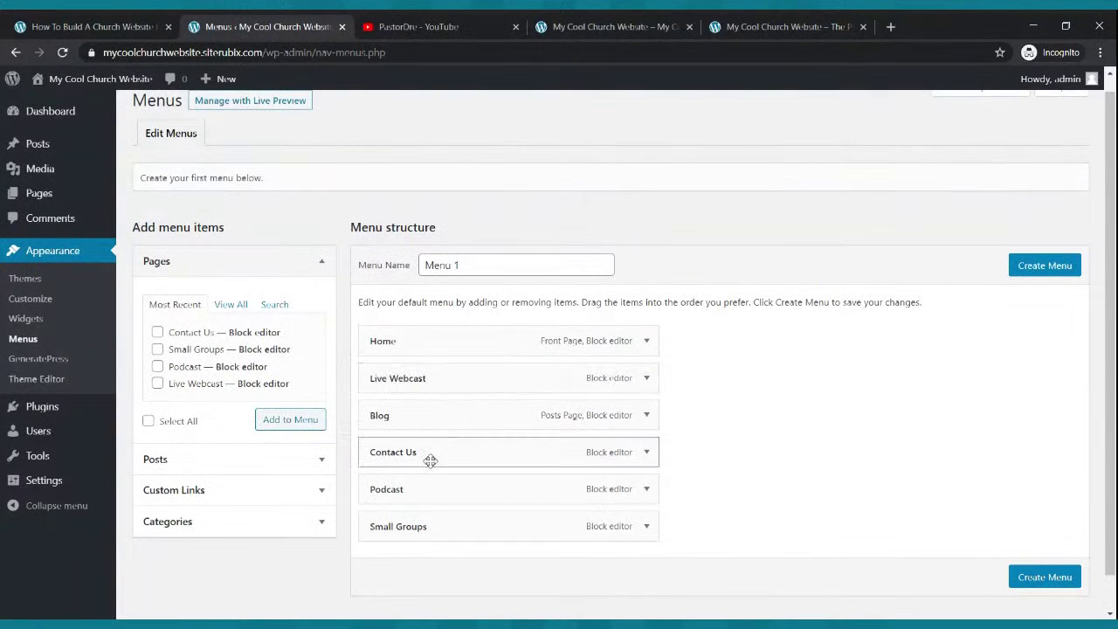
{"action": "left_click_drag", "start_coordinate": [430, 460], "coordinate": [428, 418]}
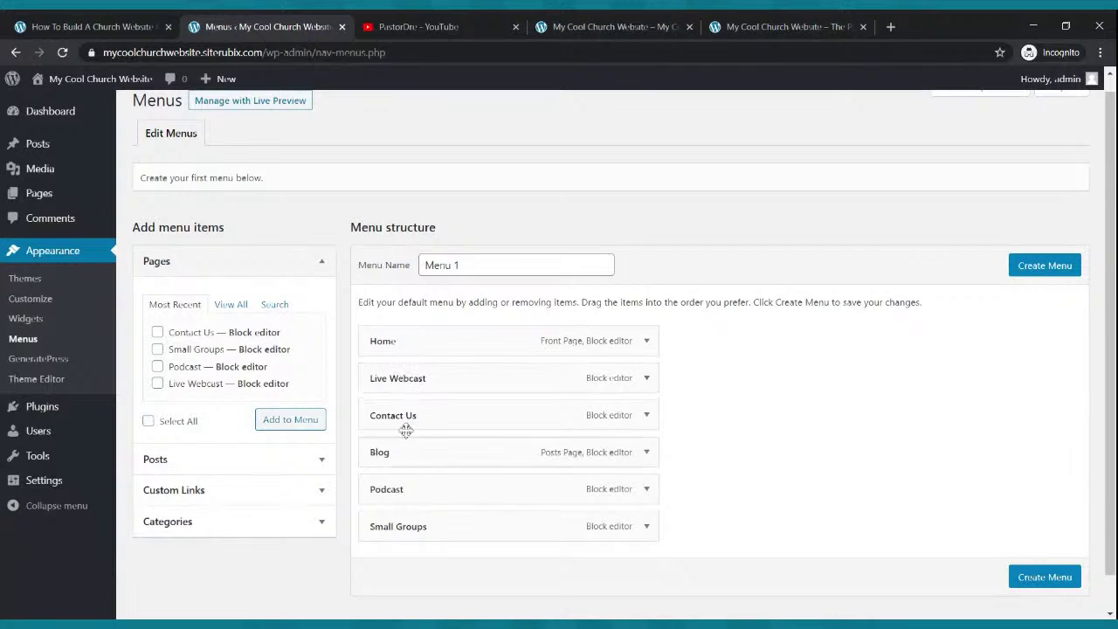
{"action": "left_click_drag", "start_coordinate": [407, 452], "coordinate": [384, 414]}
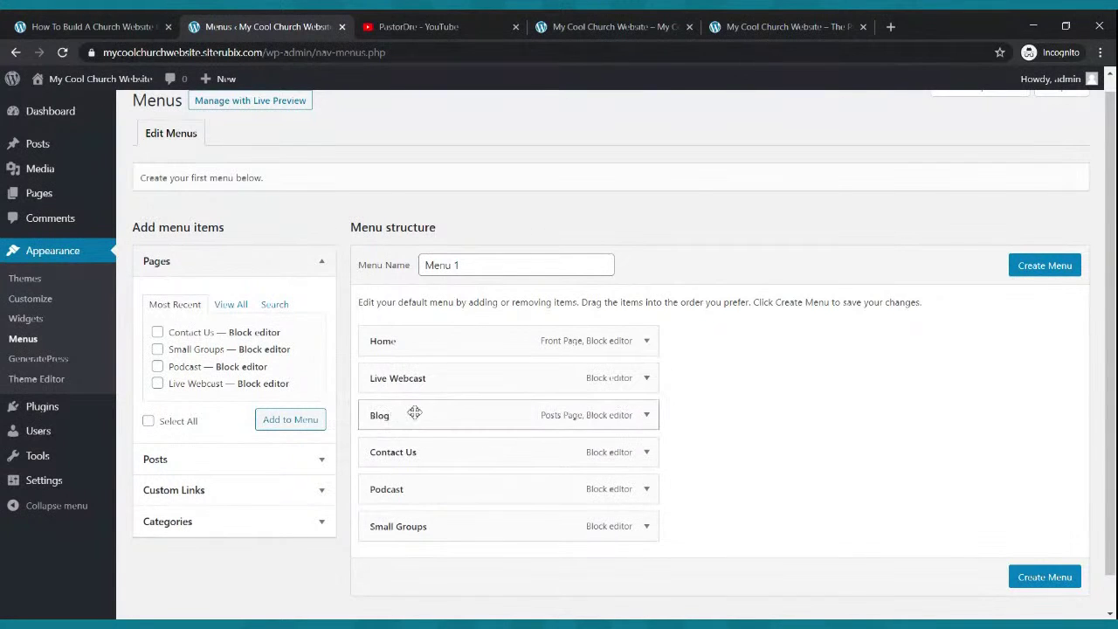
{"action": "left_click_drag", "start_coordinate": [410, 486], "coordinate": [393, 451]}
{"action": "left_click_drag", "start_coordinate": [438, 520], "coordinate": [372, 452]}
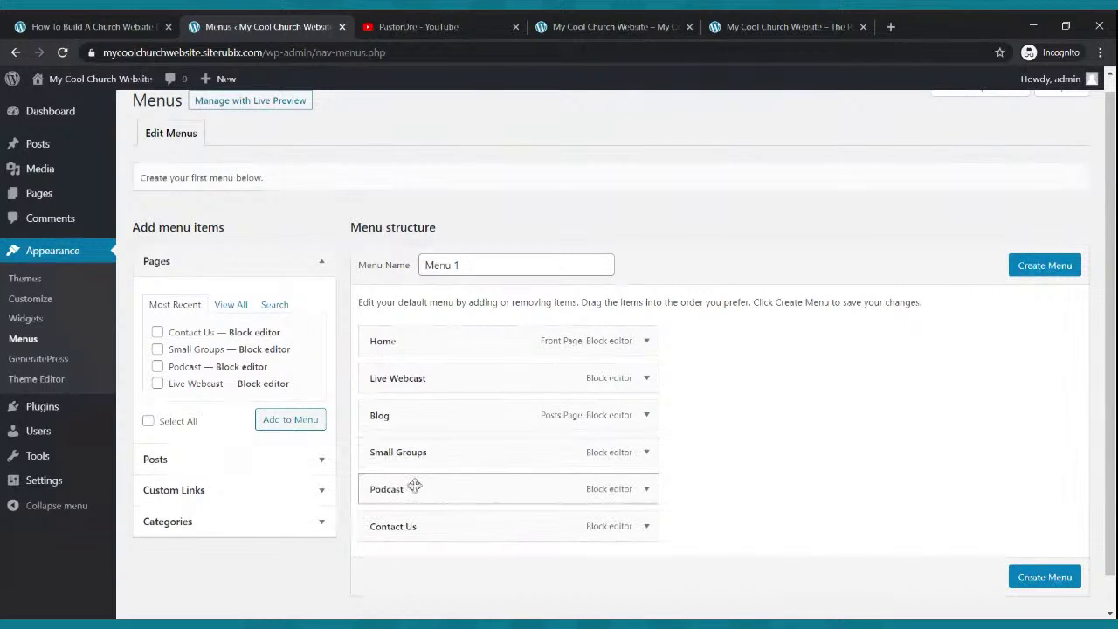
- Create Menu 1, assign it to the Primary Menu location, and save it
{"action": "left_click", "coordinate": [1044, 266]}
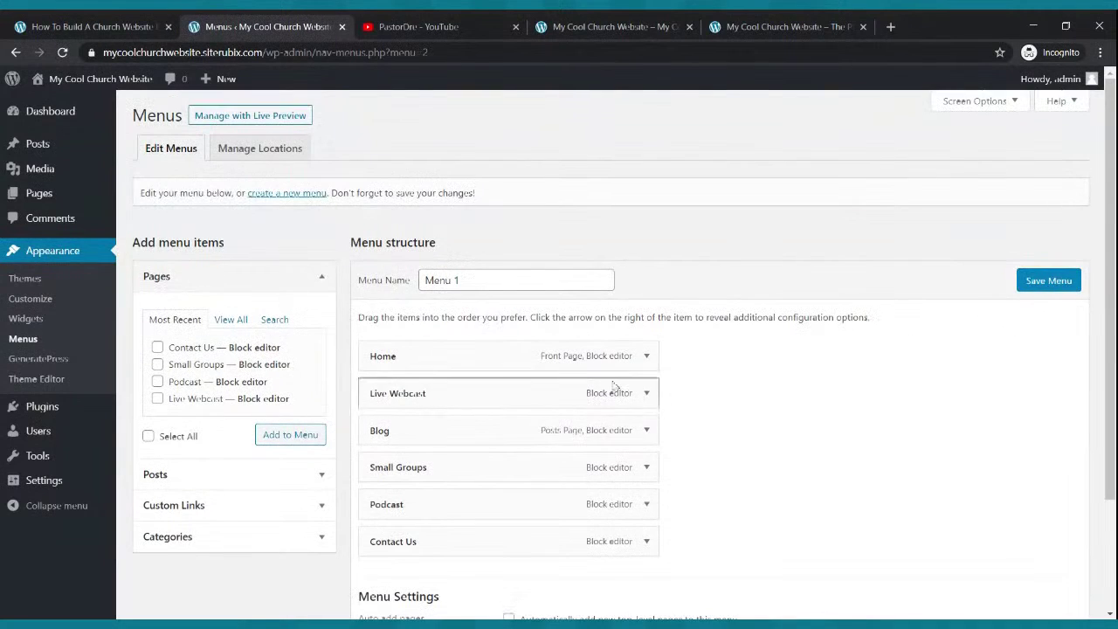
{"action": "scroll", "coordinate": [470, 415], "scroll_direction": "down", "scroll_amount": 3}
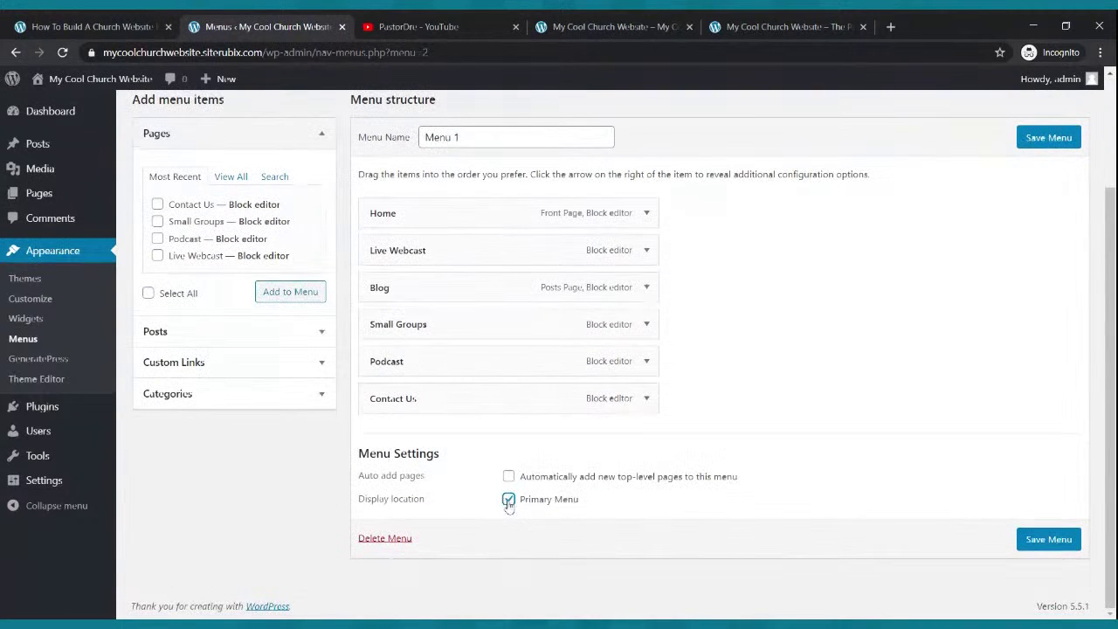
{"action": "left_click", "coordinate": [1046, 539]}
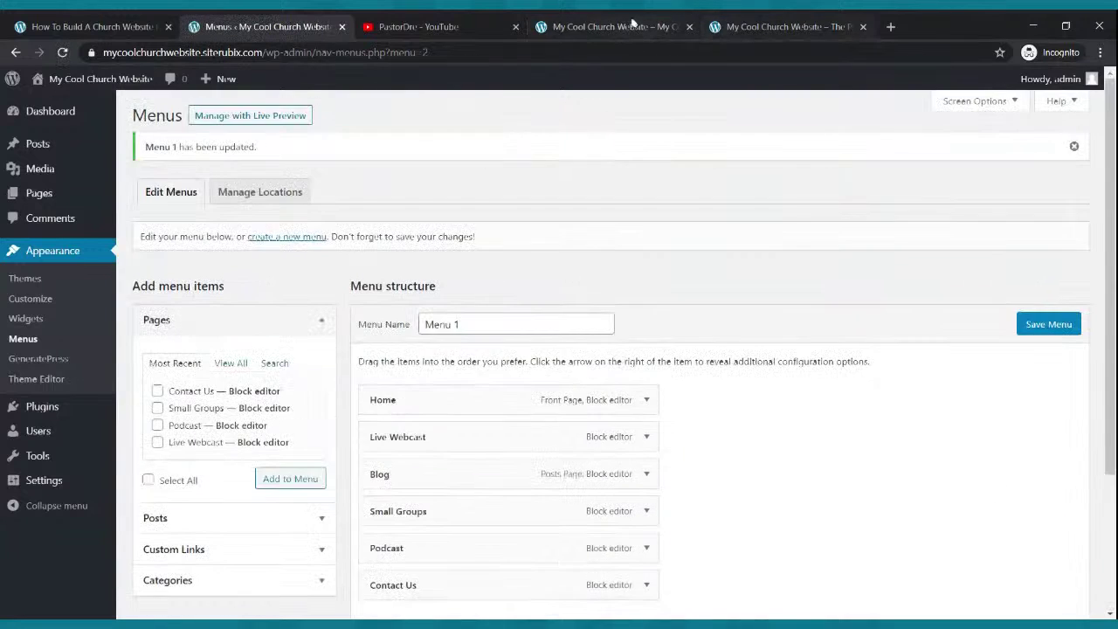
{"action": "left_click", "coordinate": [610, 26]}
- Reload the live homepage to check the new navigation, then review the reference site's welcome columns
{"action": "mouse_move", "coordinate": [58, 76]}
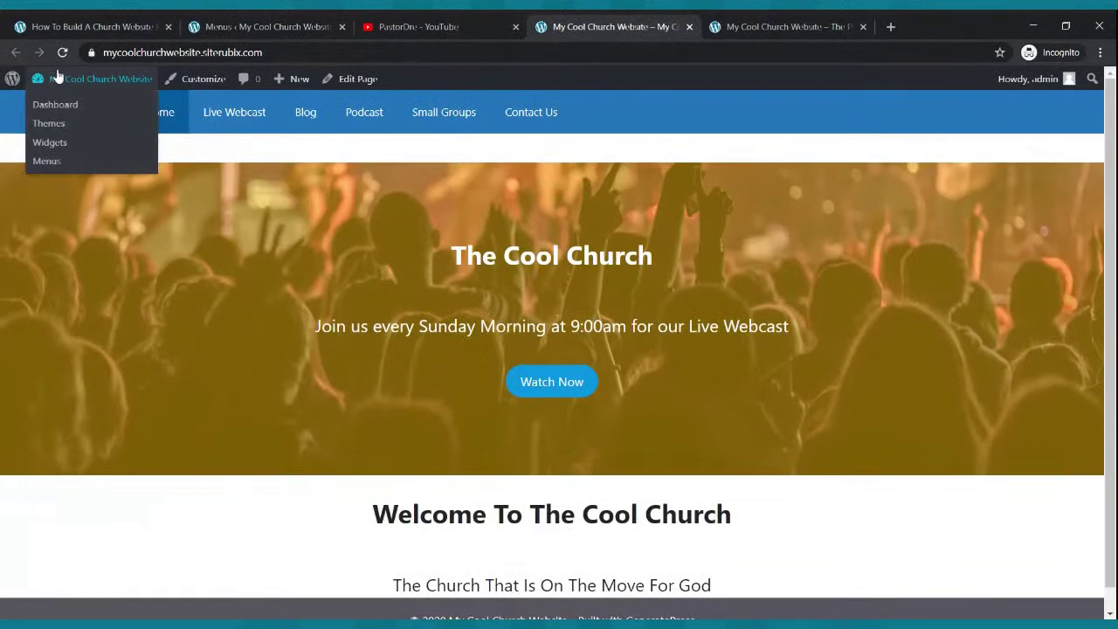
{"action": "left_click", "coordinate": [62, 53]}
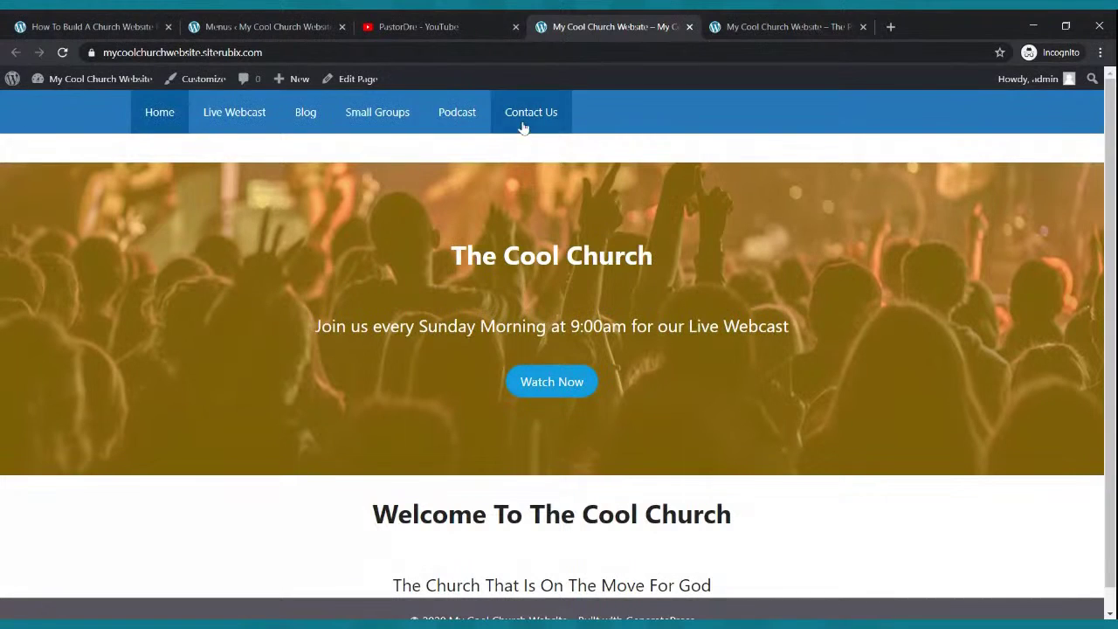
{"action": "scroll", "coordinate": [551, 243], "scroll_direction": "down", "scroll_amount": 1}
{"action": "scroll", "coordinate": [552, 243], "scroll_direction": "up", "scroll_amount": 1}
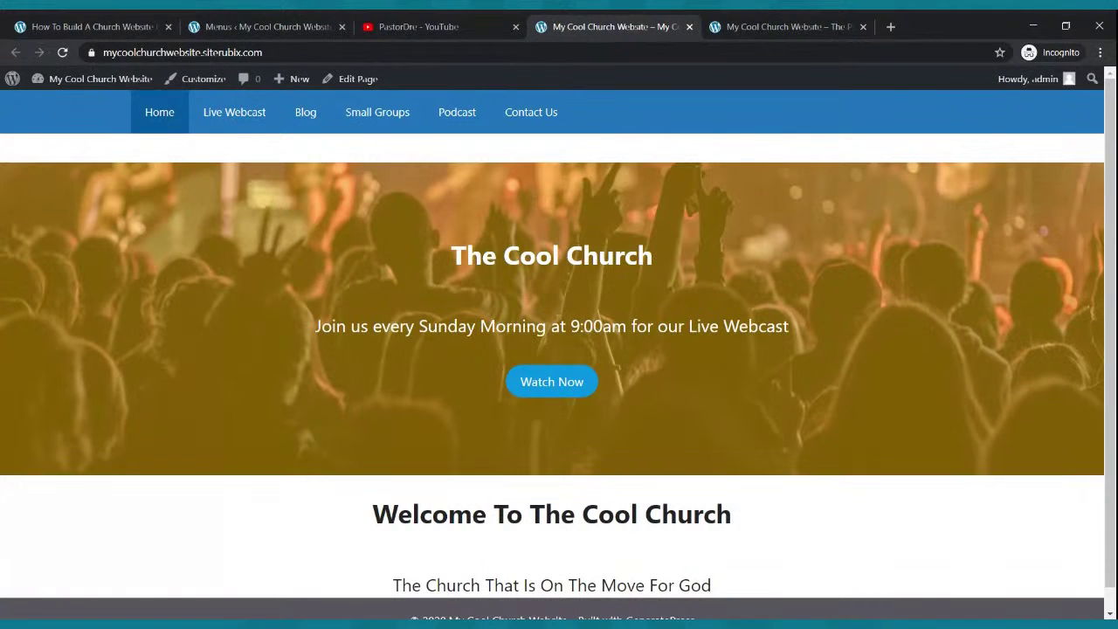
{"action": "scroll", "coordinate": [546, 232], "scroll_direction": "down", "scroll_amount": 1}
{"action": "left_click", "coordinate": [712, 24]}
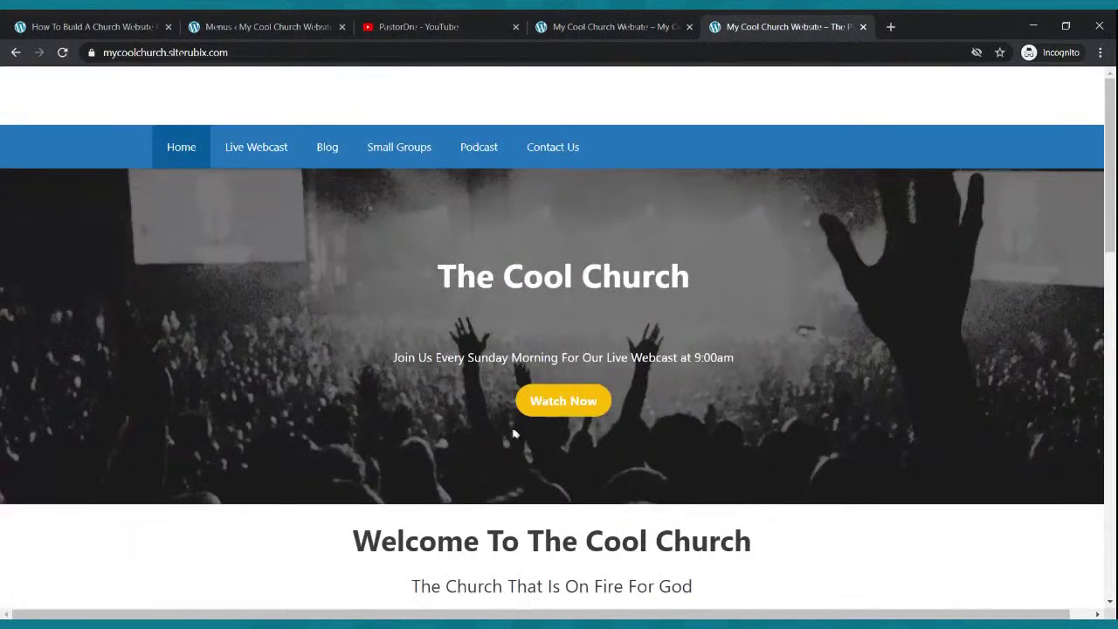
{"action": "scroll", "coordinate": [513, 434], "scroll_direction": "down", "scroll_amount": 4}
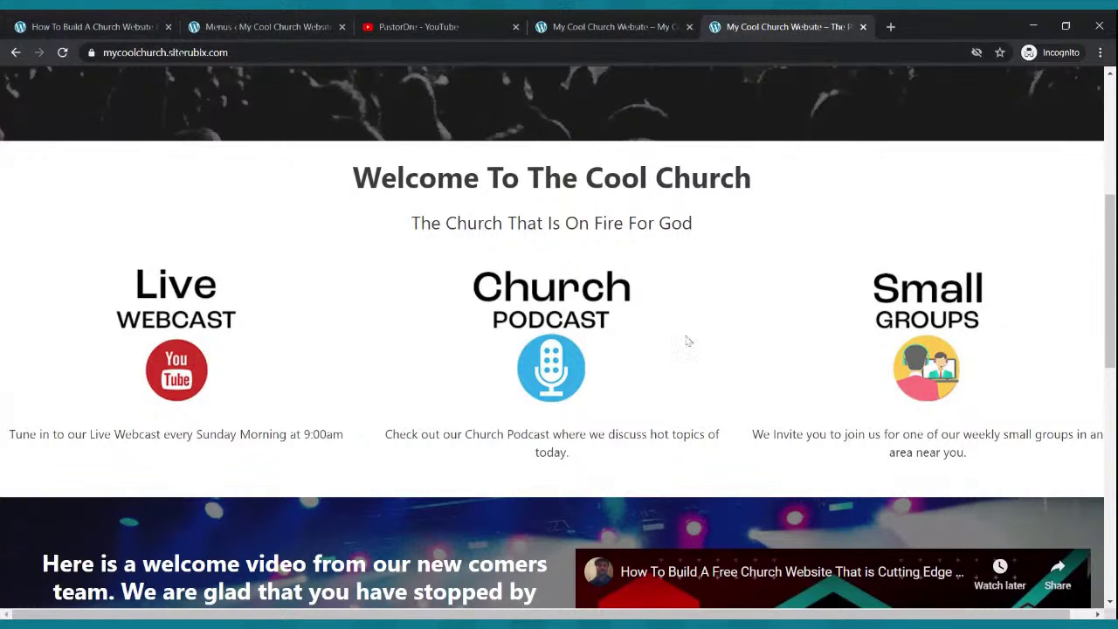
{"action": "left_click", "coordinate": [284, 26]}
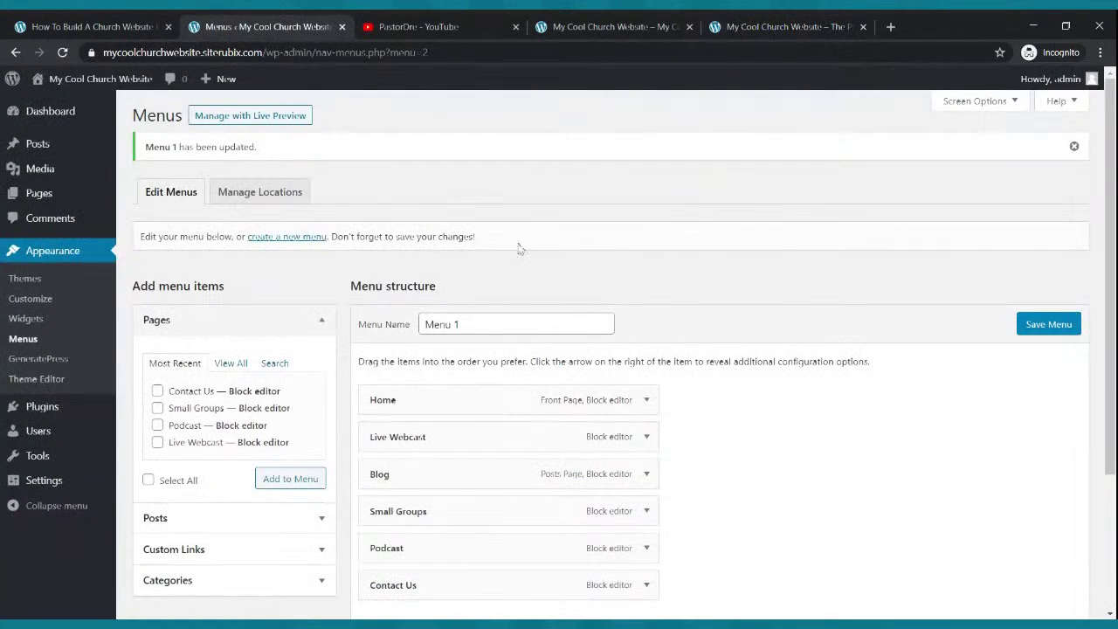
- Open the Home page from the Pages list in the block editor
{"action": "left_click", "coordinate": [35, 193]}
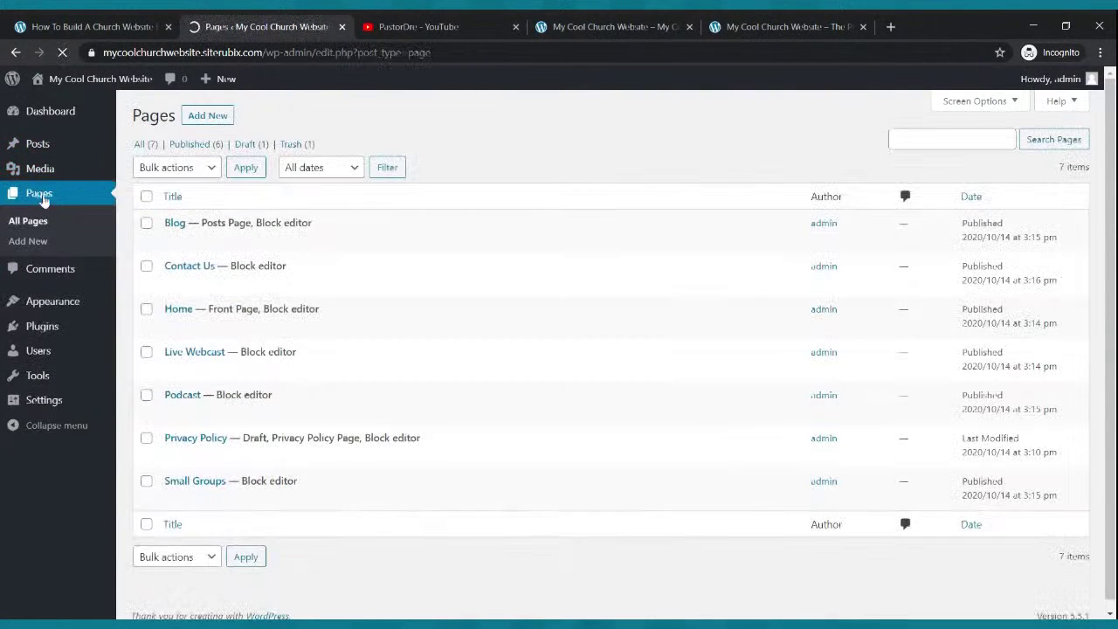
{"action": "mouse_move", "coordinate": [182, 318]}
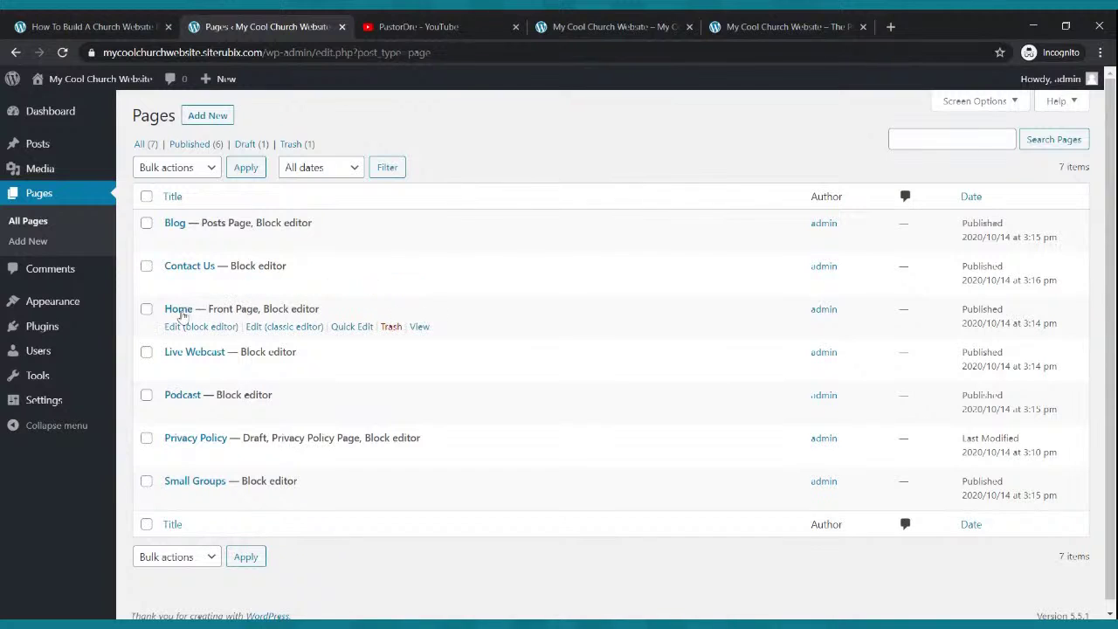
{"action": "left_click", "coordinate": [184, 328]}
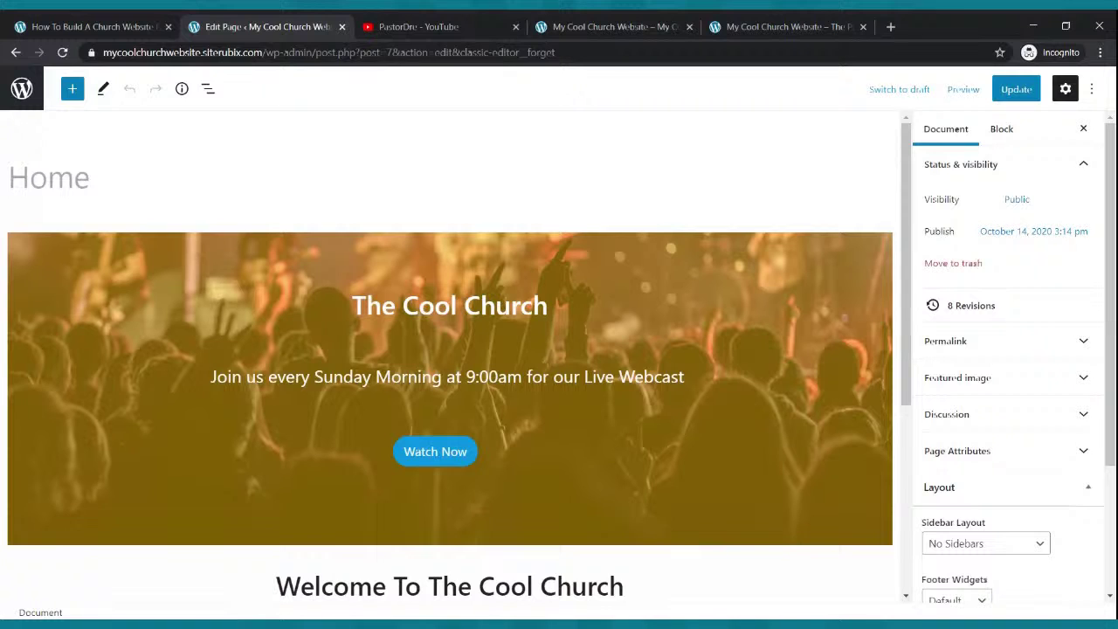
{"action": "scroll", "coordinate": [310, 250], "scroll_direction": "down", "scroll_amount": 3}
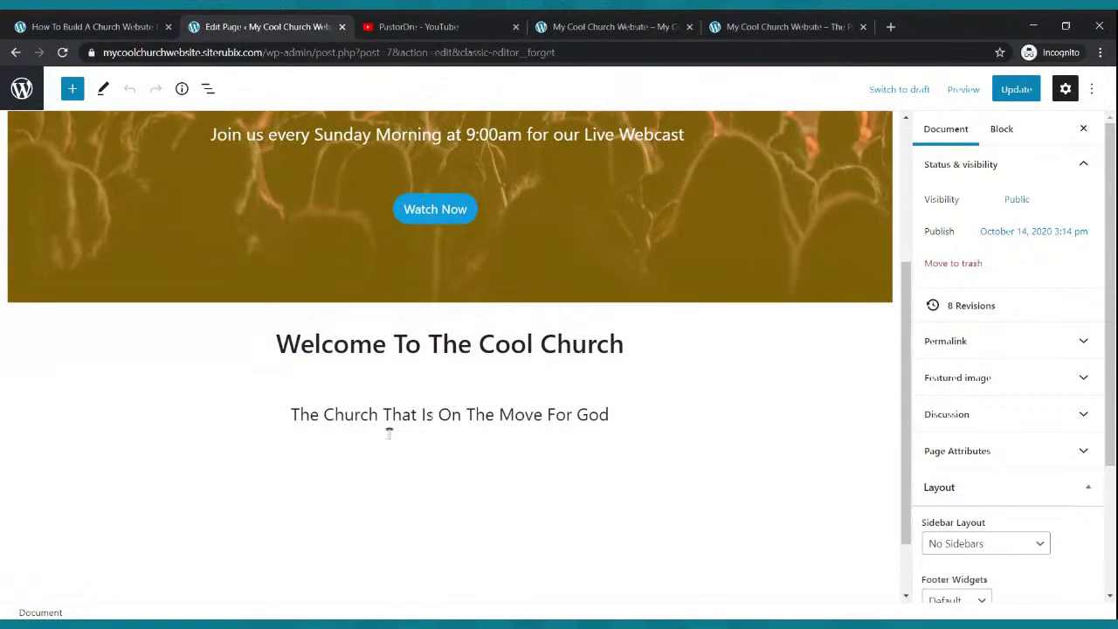
- Insert a 33/33/33 Columns block below the tagline and update the page
{"action": "left_click", "coordinate": [74, 90]}
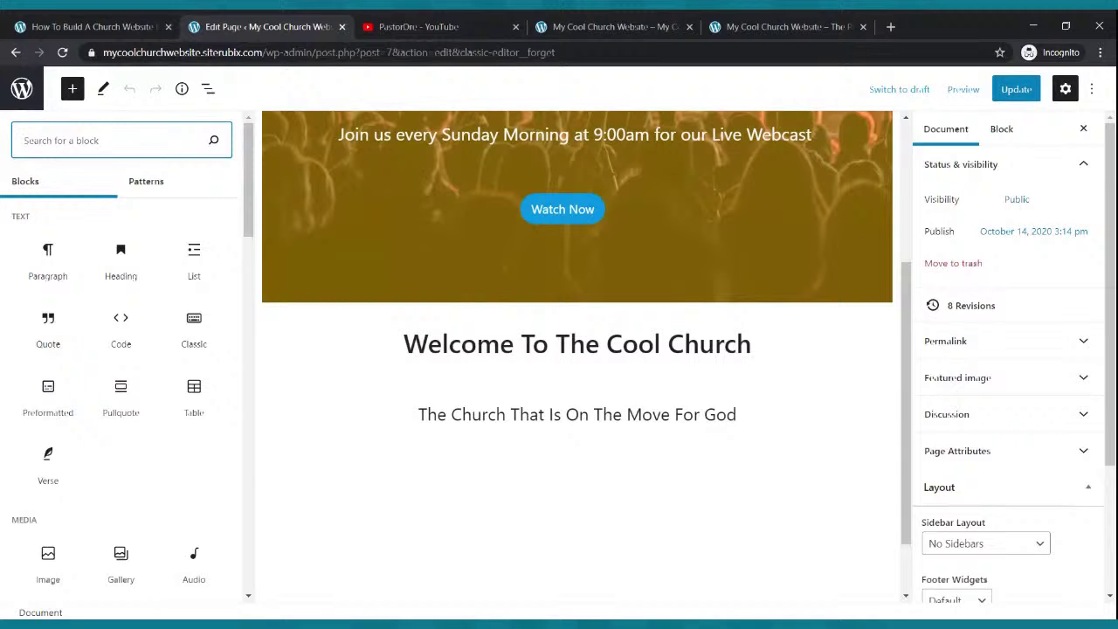
{"action": "type", "text": "columns"}
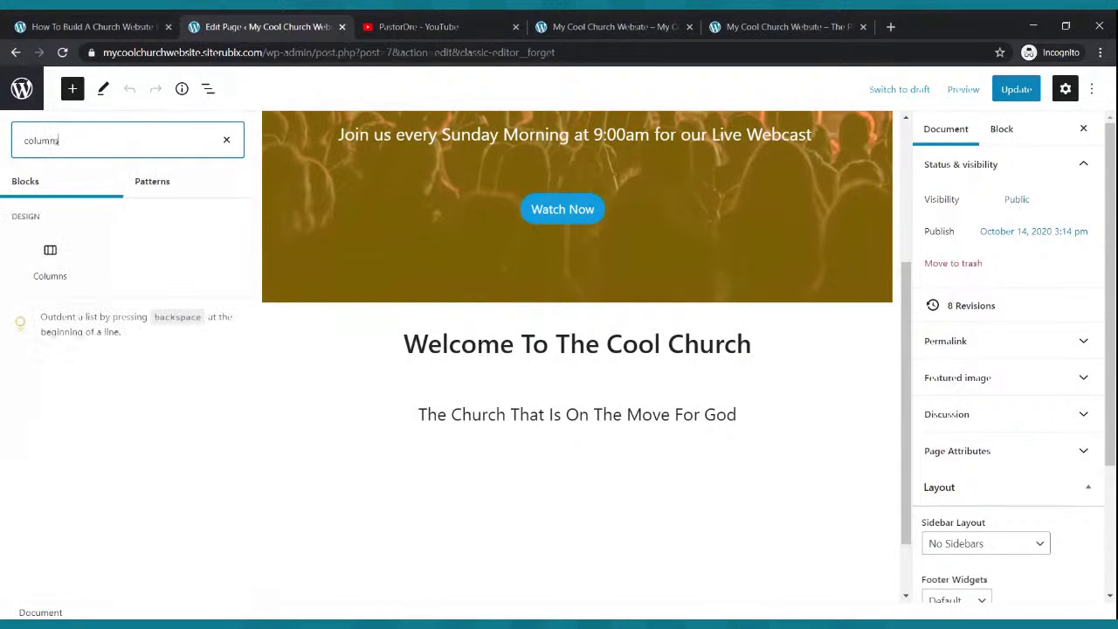
{"action": "left_click", "coordinate": [45, 261]}
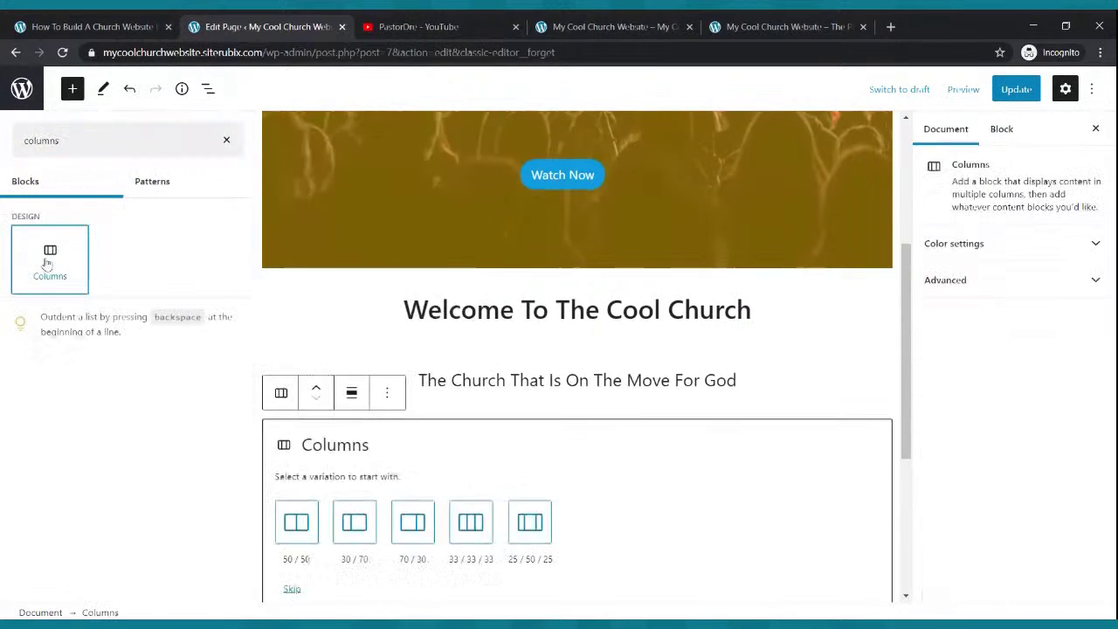
{"action": "left_click", "coordinate": [216, 521]}
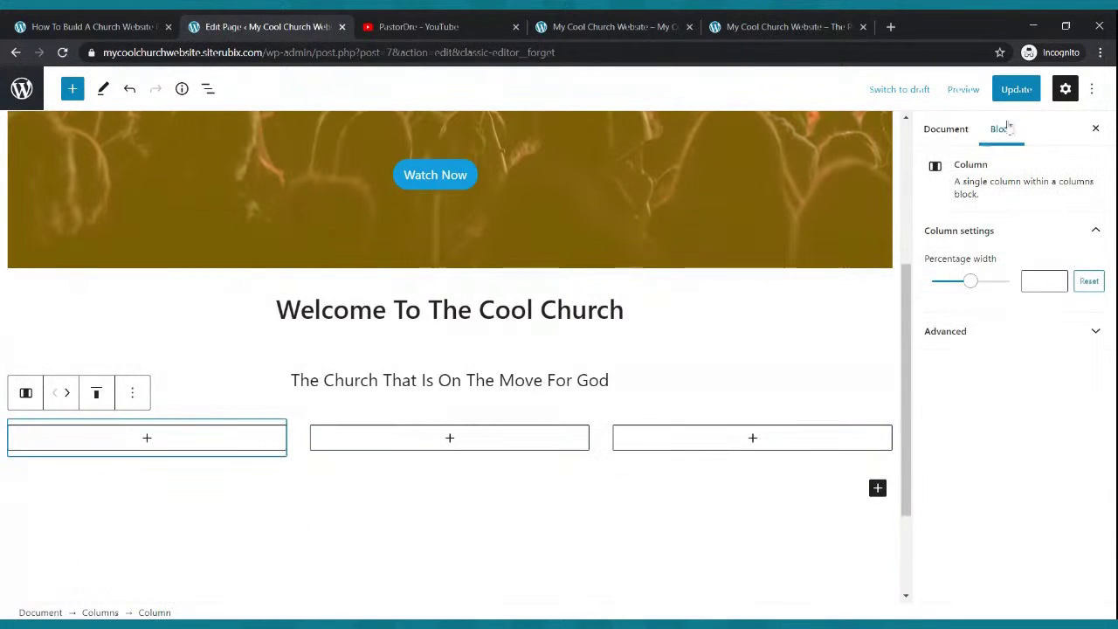
{"action": "left_click", "coordinate": [1011, 95]}
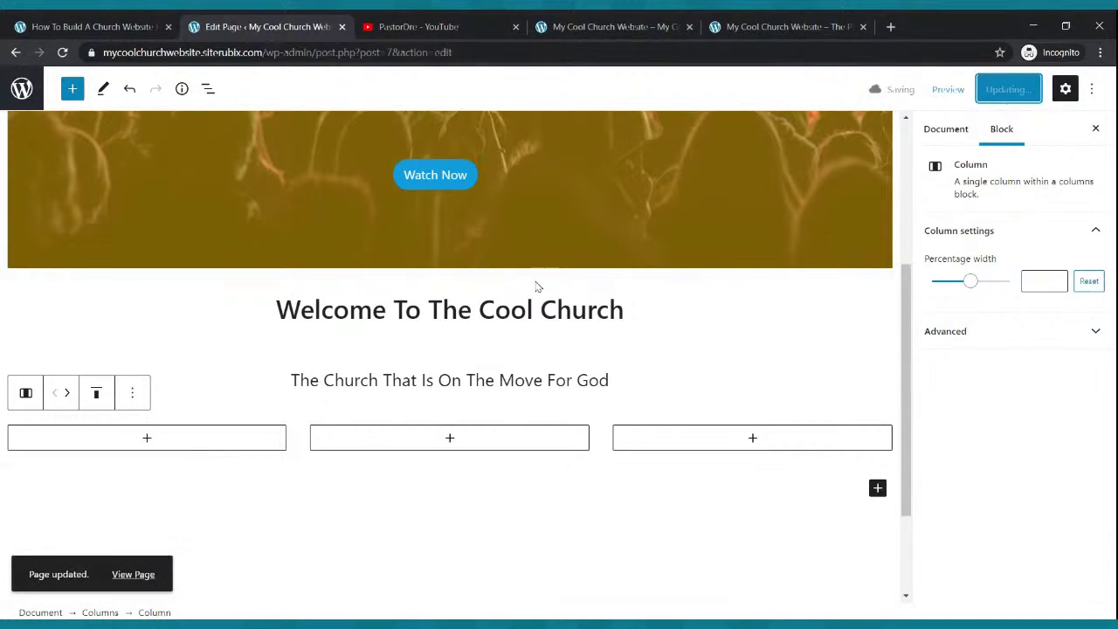
- Add an empty Image block to each of the three columns
{"action": "left_click", "coordinate": [147, 440]}
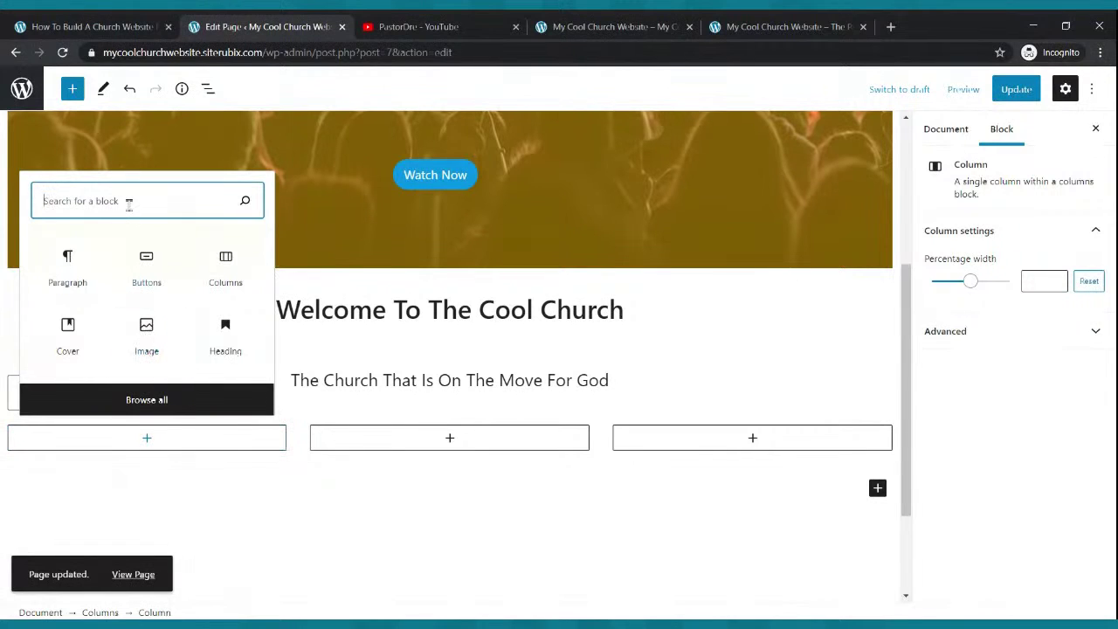
{"action": "type", "text": "image"}
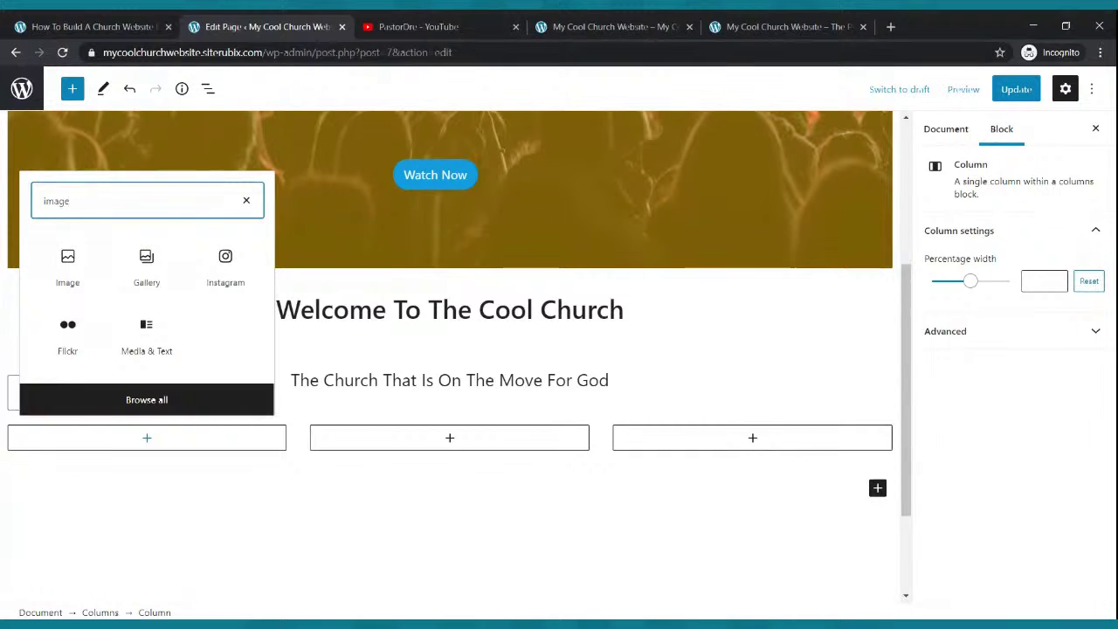
{"action": "left_click", "coordinate": [67, 266]}
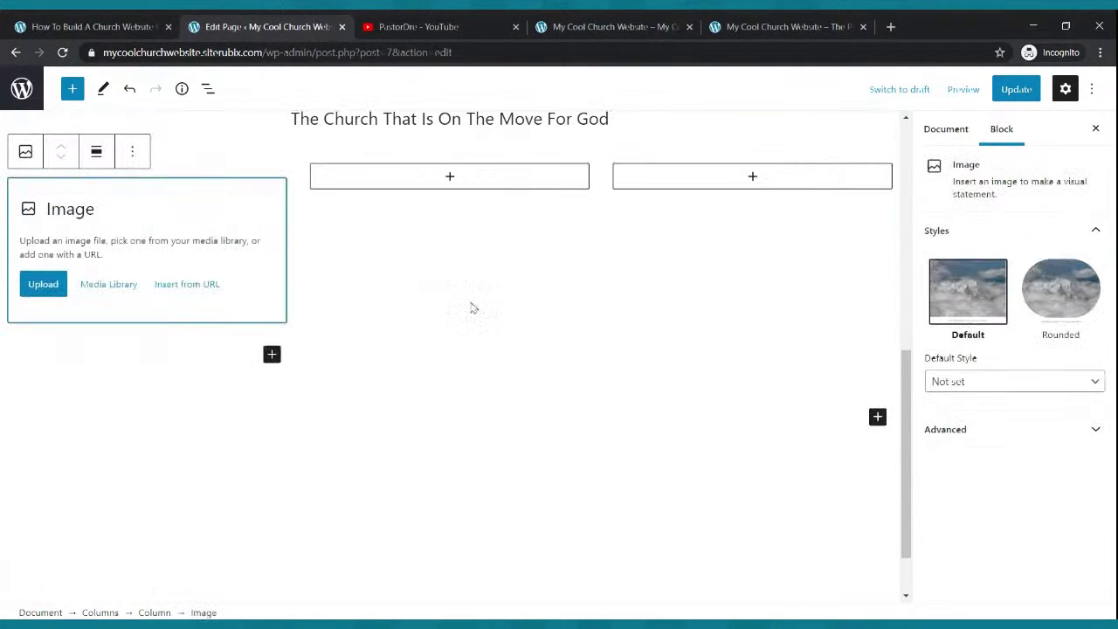
{"action": "left_click", "coordinate": [450, 176]}
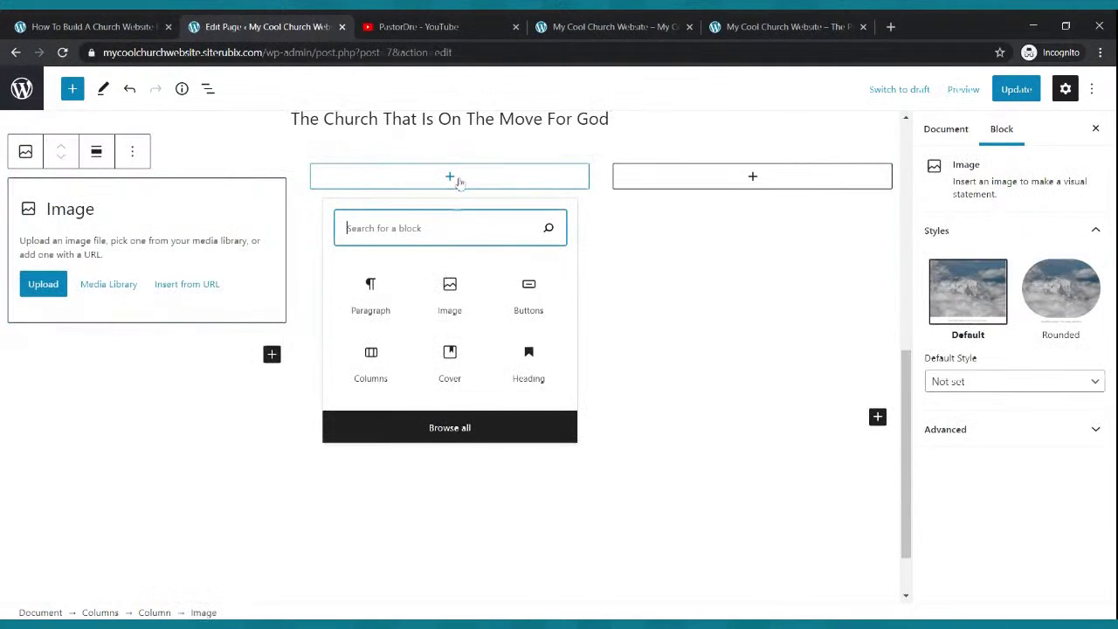
{"action": "left_click", "coordinate": [447, 294]}
{"action": "left_click", "coordinate": [749, 179]}
{"action": "left_click", "coordinate": [752, 287]}
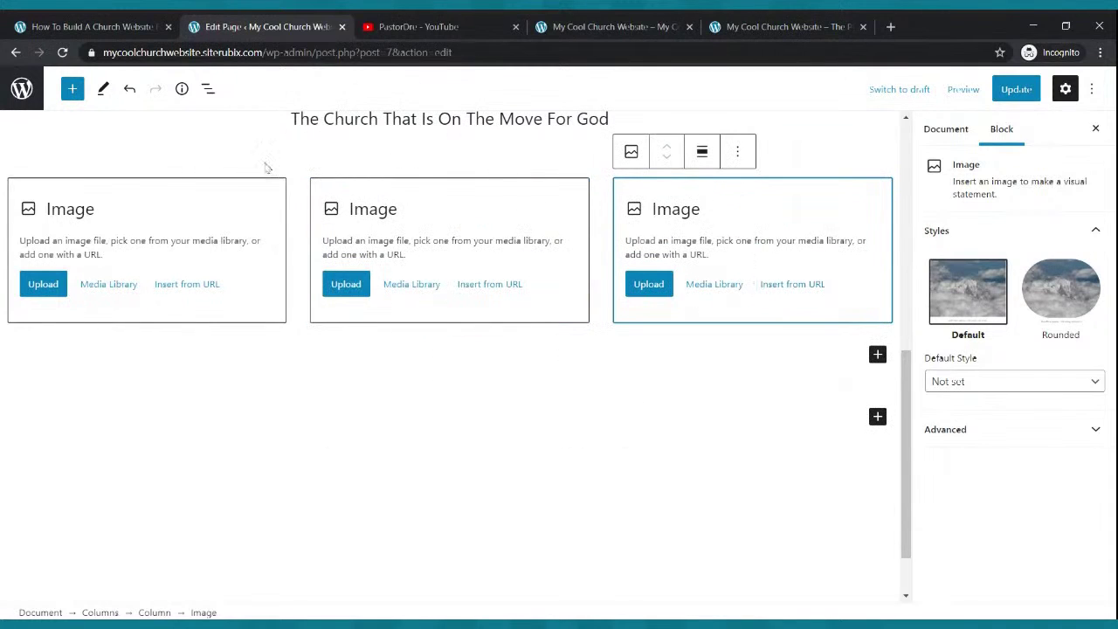
- Upload the Live Webcast and Small Groups icon images into the first two columns
{"action": "left_click", "coordinate": [43, 288]}
{"action": "left_click", "coordinate": [43, 293]}
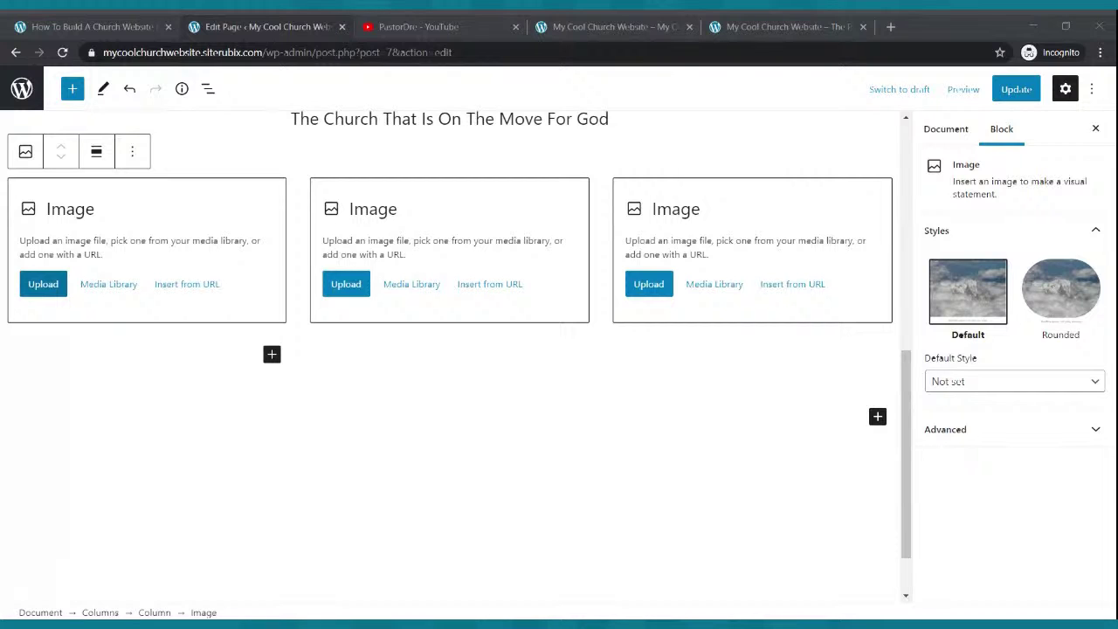
{"action": "double_click", "coordinate": [332, 162]}
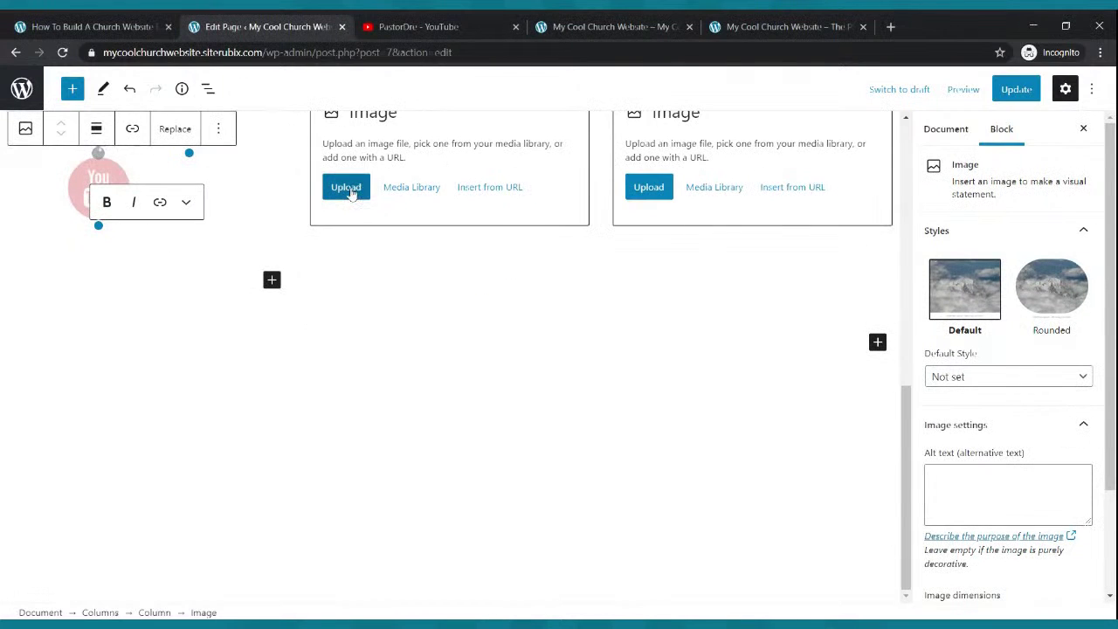
{"action": "left_click", "coordinate": [350, 190]}
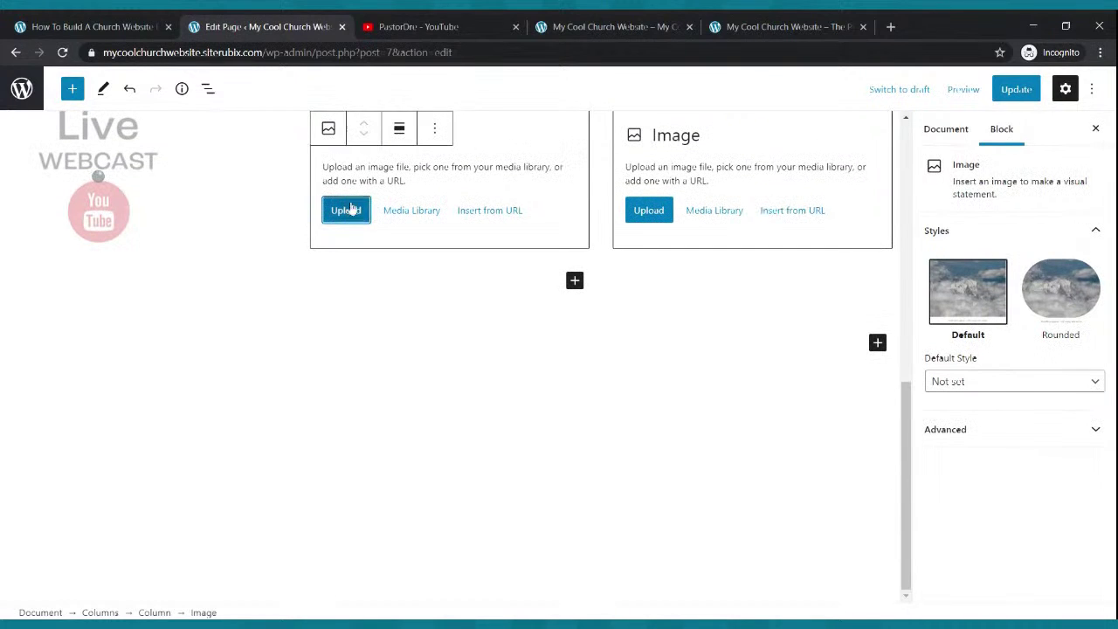
{"action": "left_click", "coordinate": [349, 210]}
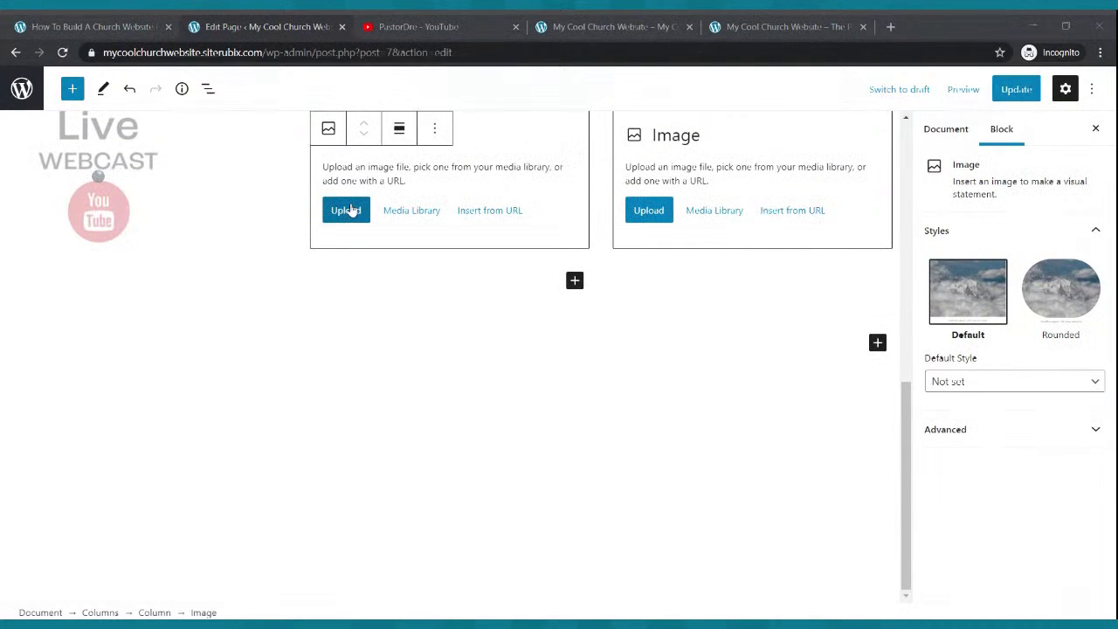
{"action": "double_click", "coordinate": [489, 191]}
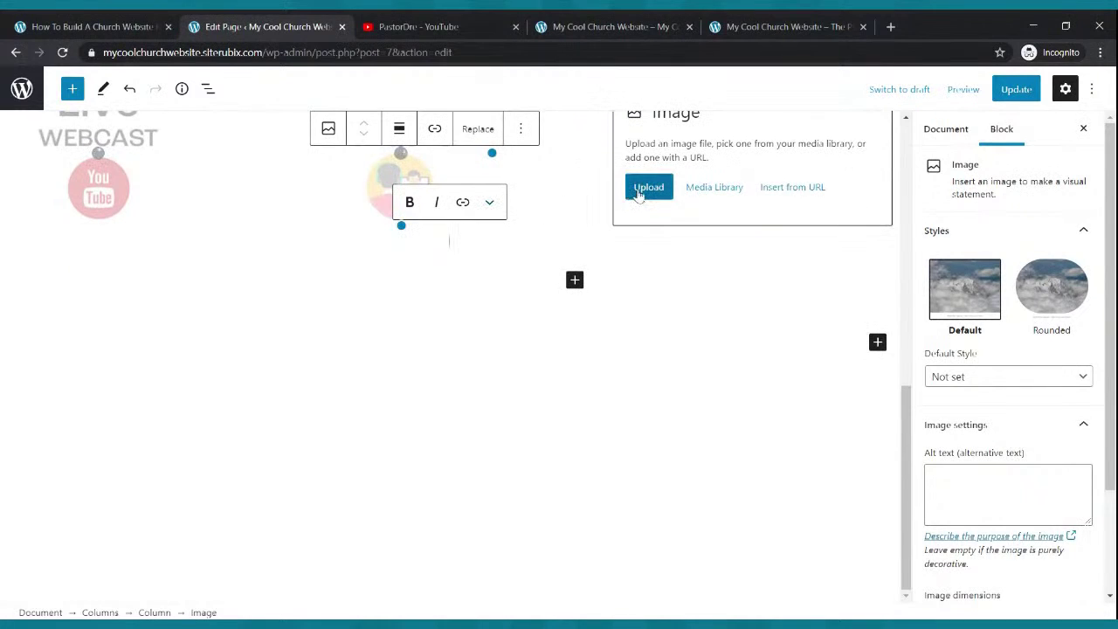
- Upload the Church Podcast microphone image into the third column and update the page
{"action": "left_click", "coordinate": [639, 194]}
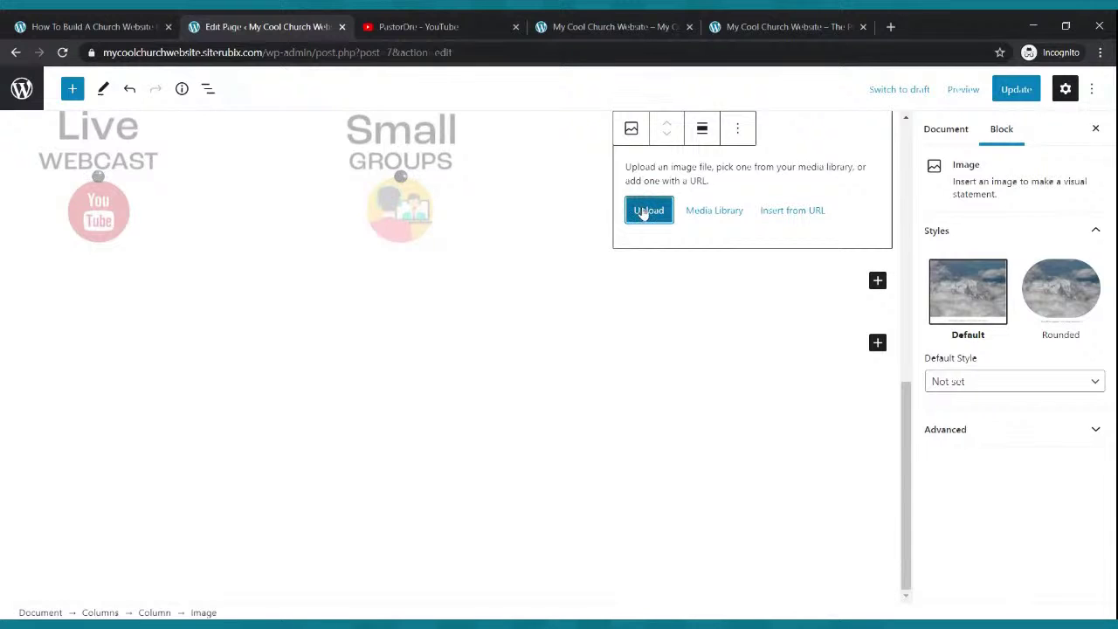
{"action": "left_click", "coordinate": [643, 213]}
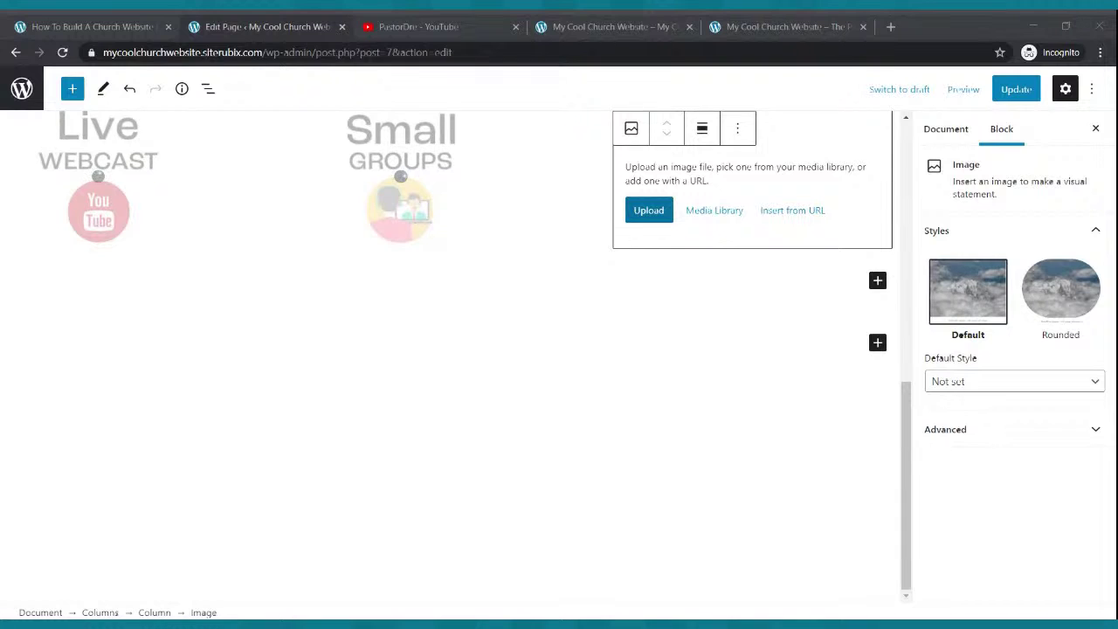
{"action": "double_click", "coordinate": [421, 190]}
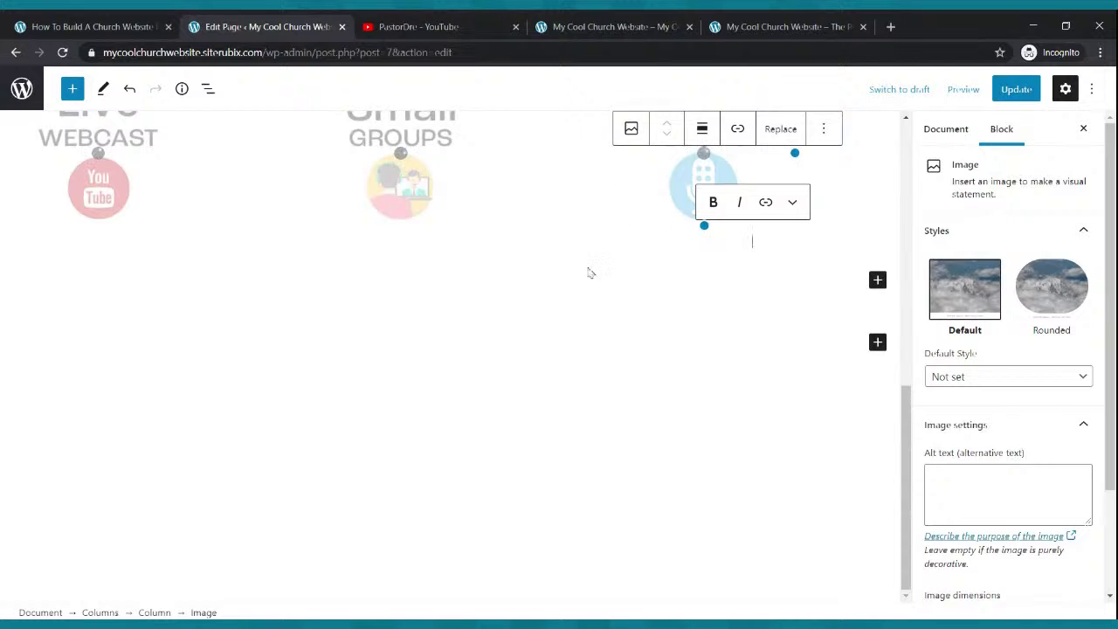
{"action": "scroll", "coordinate": [621, 298], "scroll_direction": "up", "scroll_amount": 2}
{"action": "scroll", "coordinate": [621, 298], "scroll_direction": "up", "scroll_amount": 1}
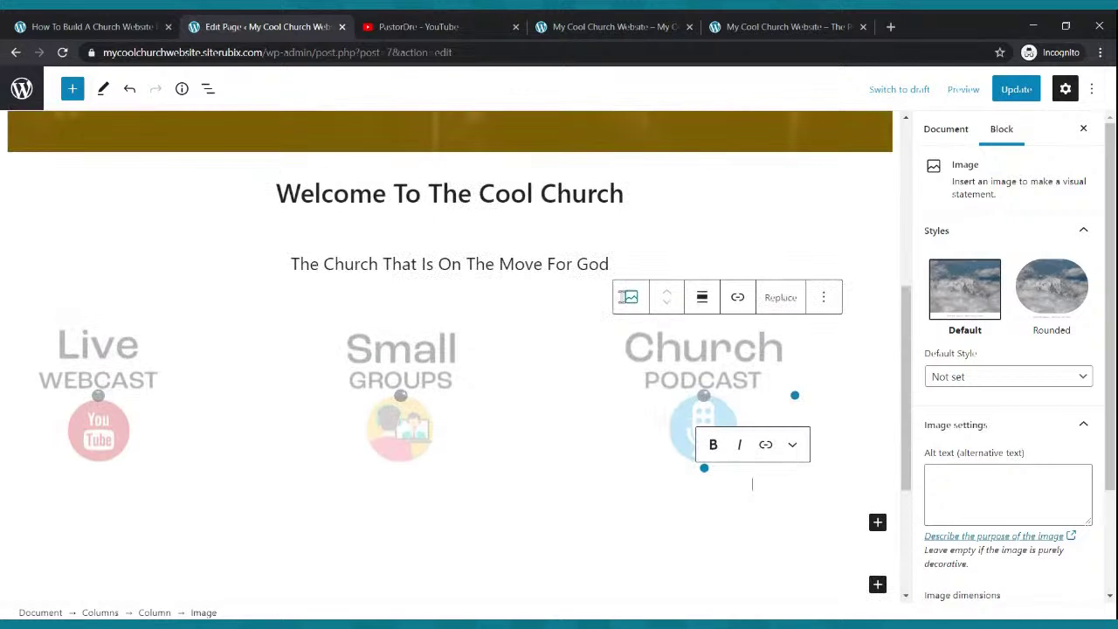
{"action": "left_click", "coordinate": [1016, 91]}
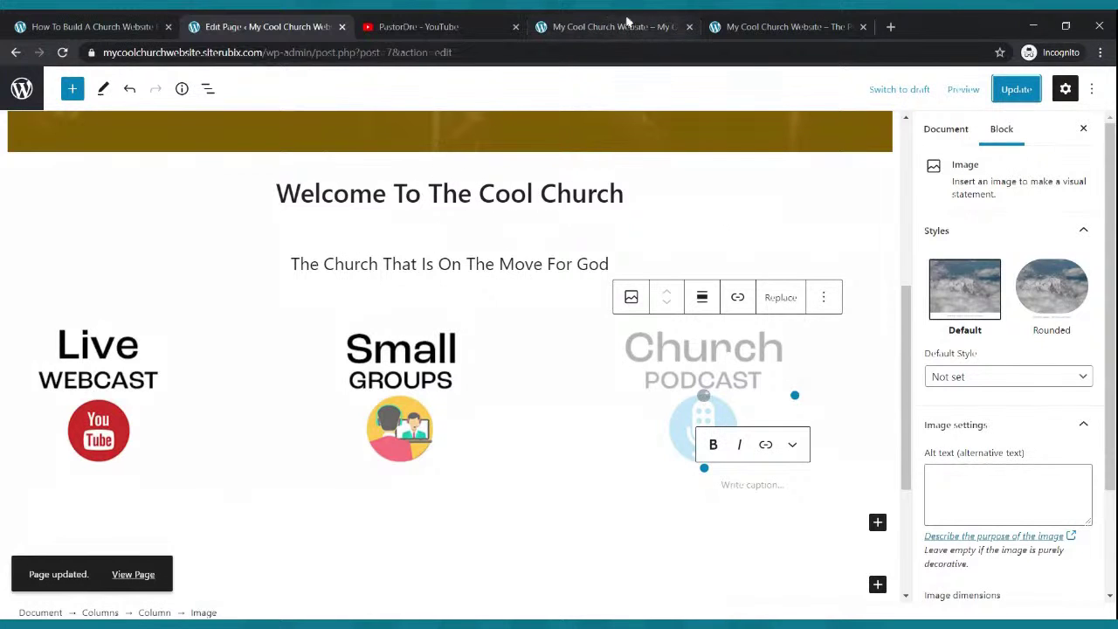
{"action": "left_click", "coordinate": [658, 25]}
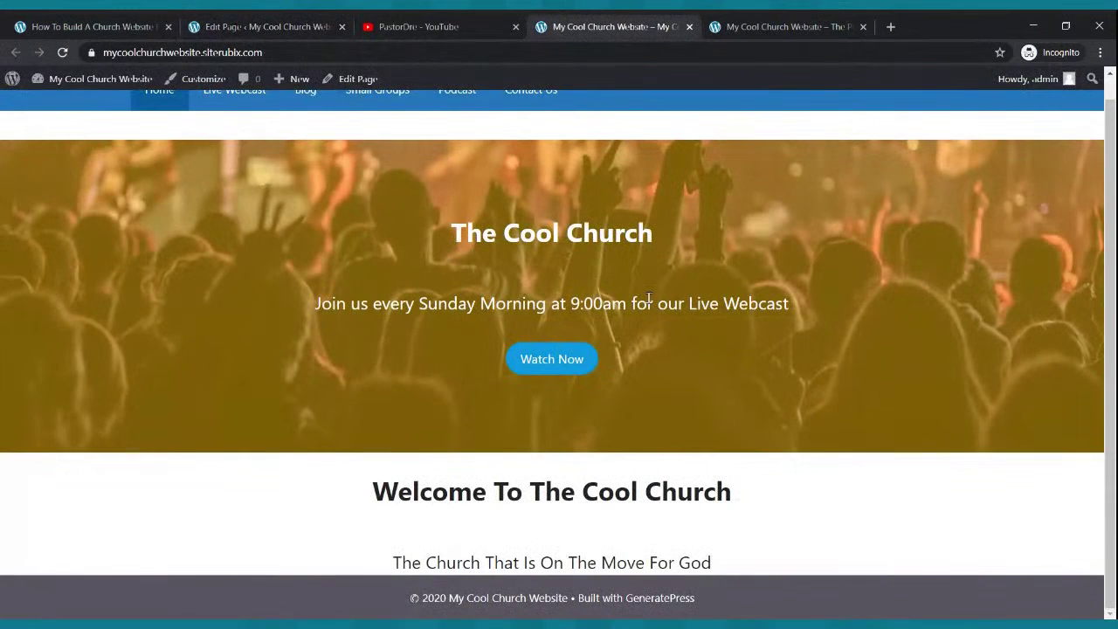
{"action": "scroll", "coordinate": [744, 445], "scroll_direction": "up", "scroll_amount": 1}
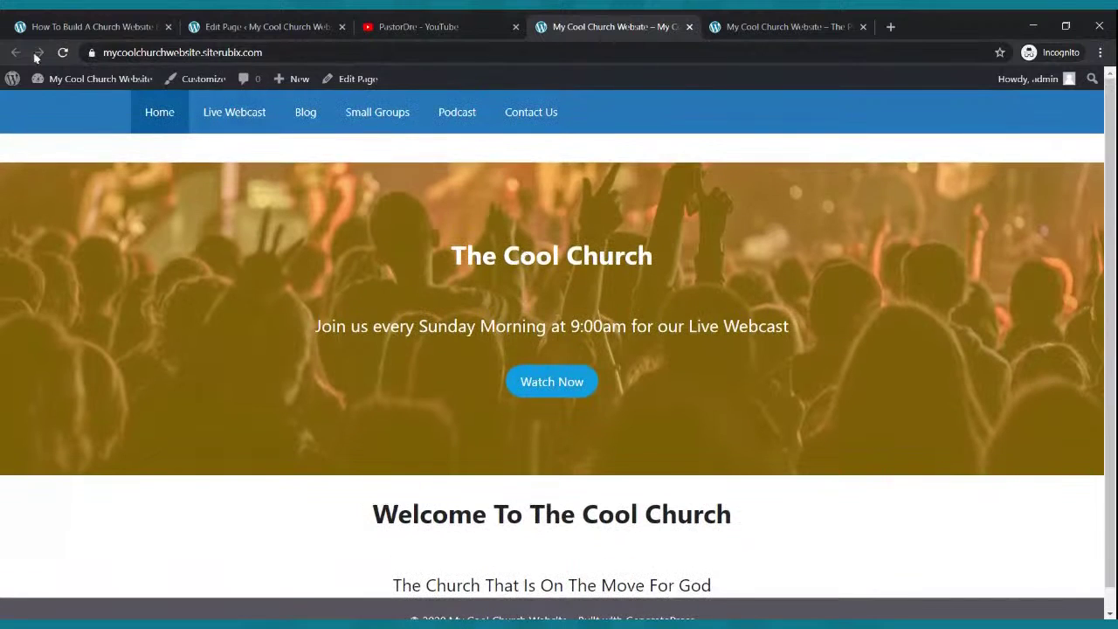
{"action": "left_click", "coordinate": [63, 52]}
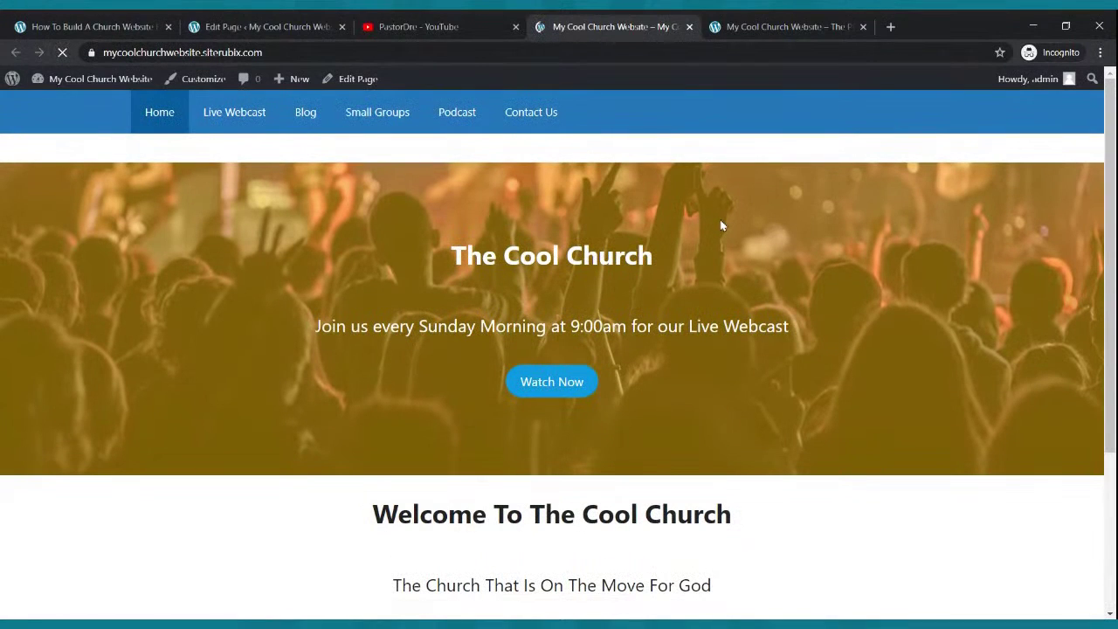
{"action": "scroll", "coordinate": [756, 308], "scroll_direction": "down", "scroll_amount": 3}
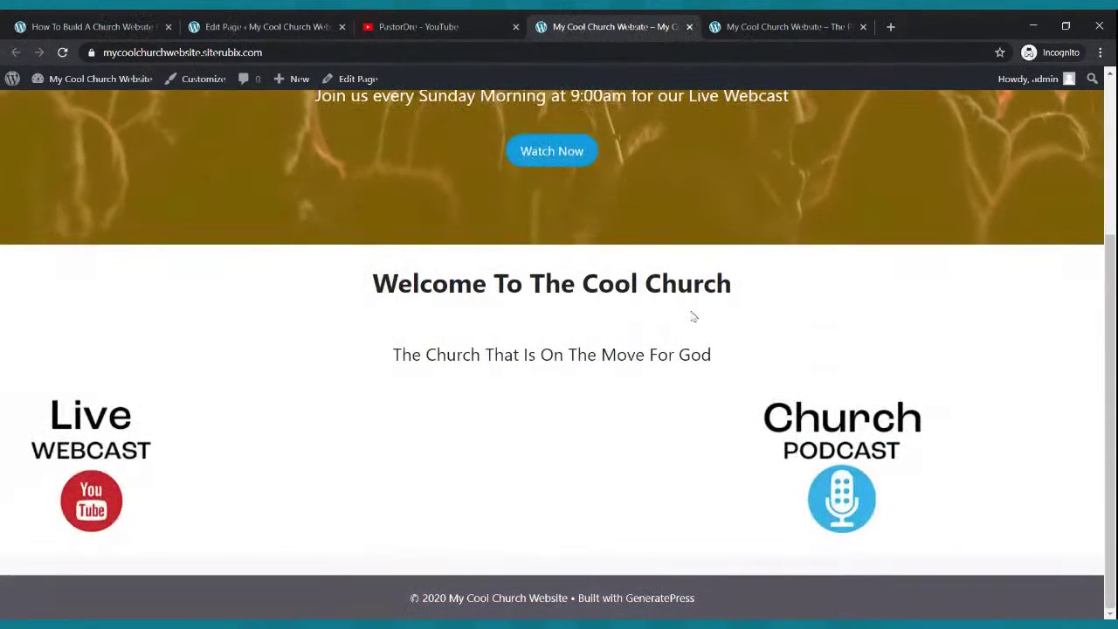
{"action": "left_click", "coordinate": [292, 26]}
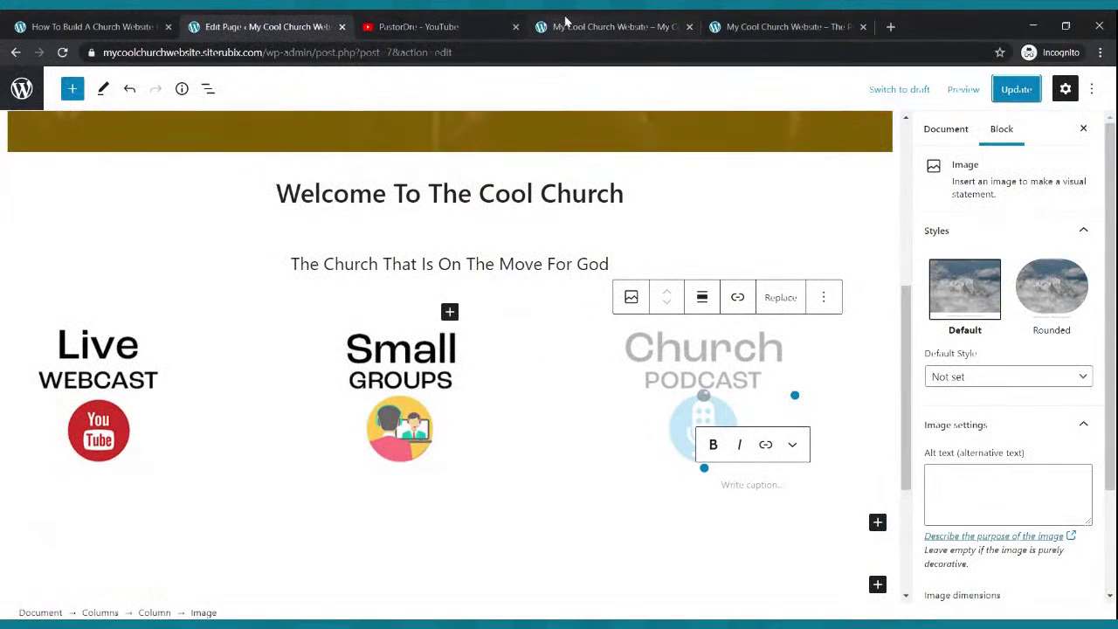
{"action": "left_click", "coordinate": [567, 24]}
{"action": "left_click", "coordinate": [271, 24]}
{"action": "left_click", "coordinate": [646, 26]}
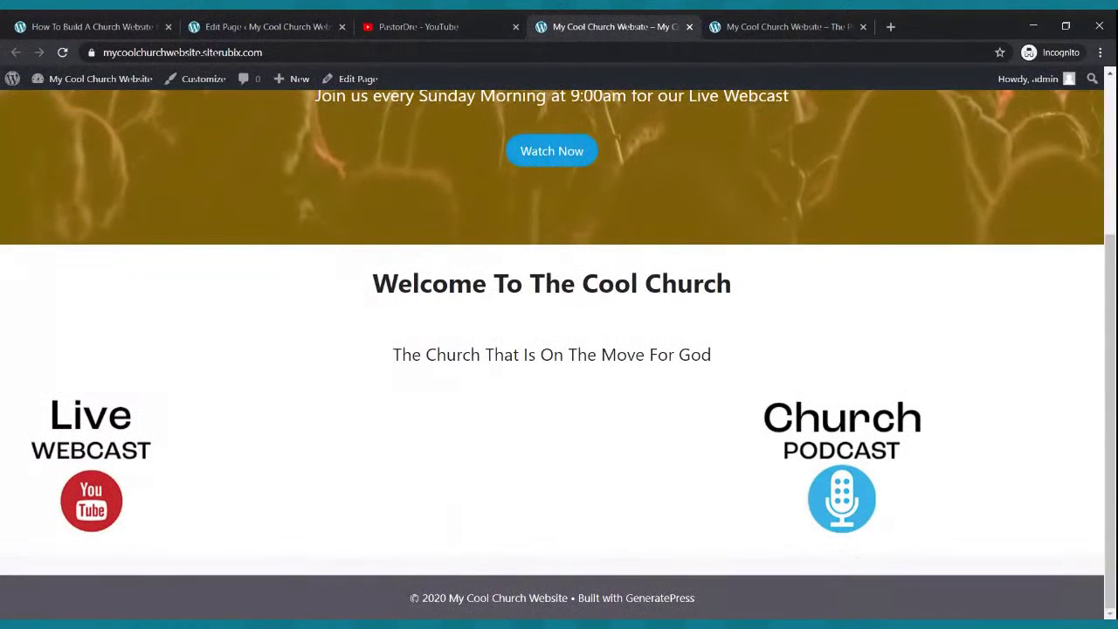
{"action": "scroll", "coordinate": [561, 200], "scroll_direction": "up", "scroll_amount": 3}
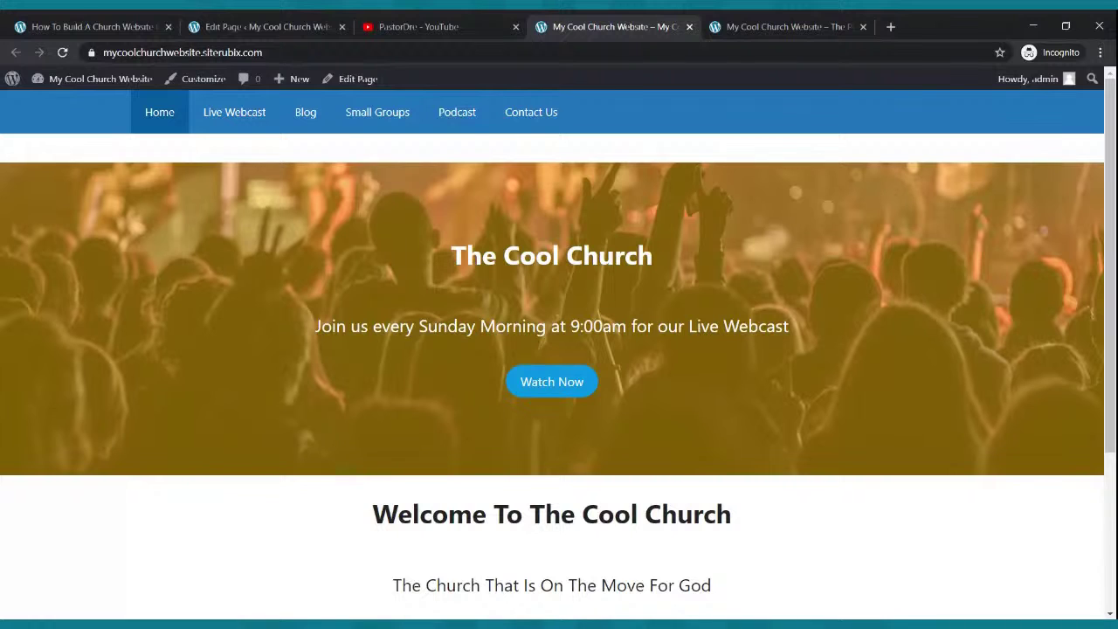
{"action": "left_click", "coordinate": [312, 25]}
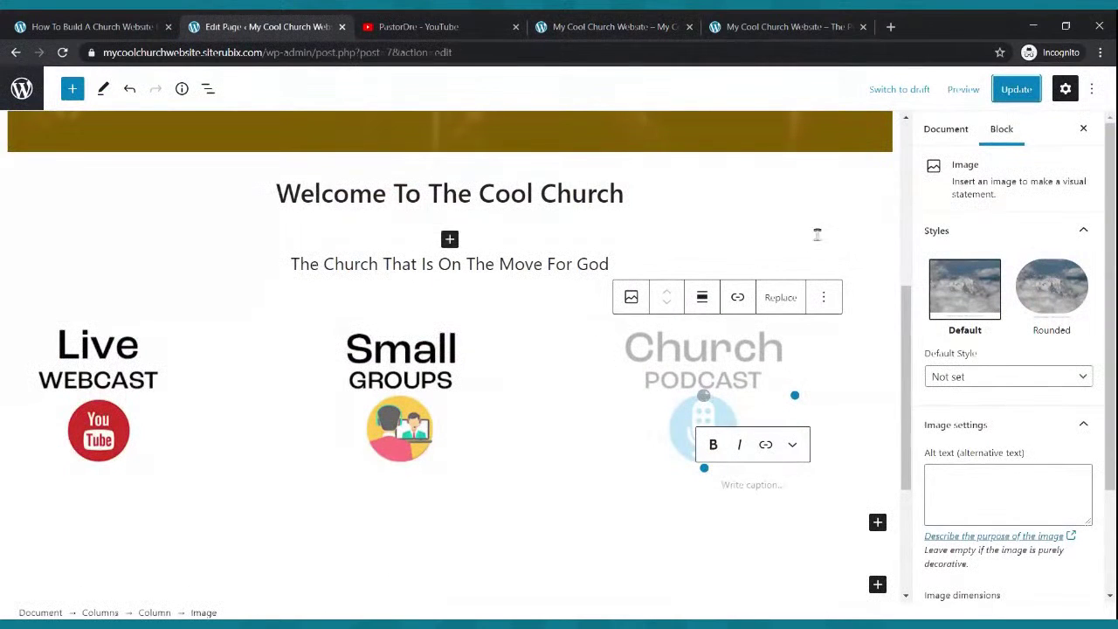
{"action": "left_click", "coordinate": [1016, 96]}
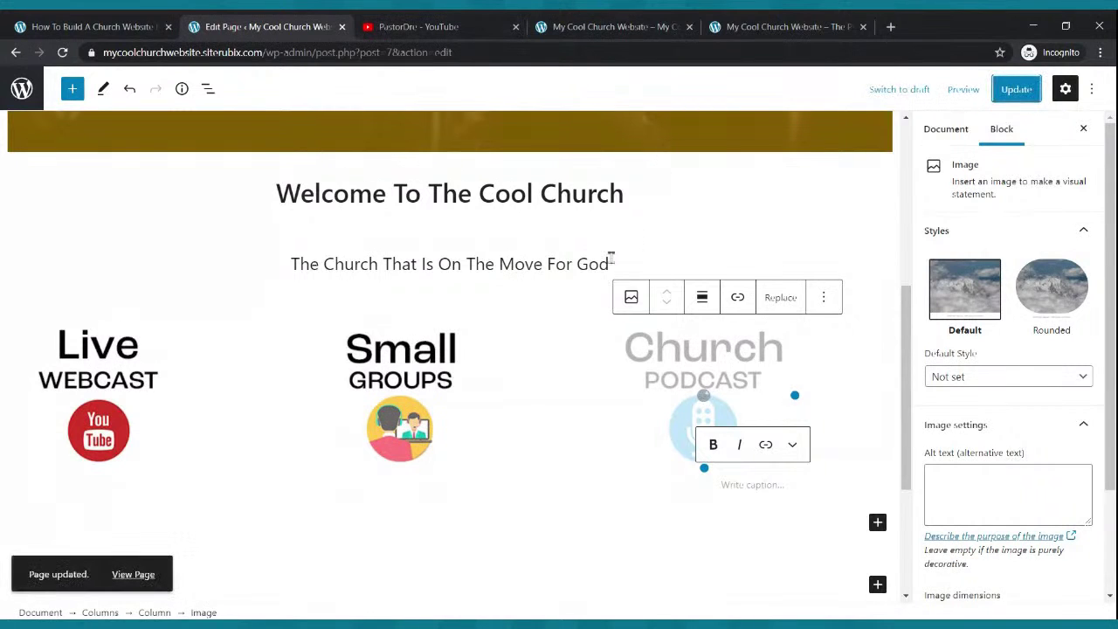
{"action": "left_click", "coordinate": [582, 24]}
{"action": "scroll", "coordinate": [609, 422], "scroll_direction": "down", "scroll_amount": 3}
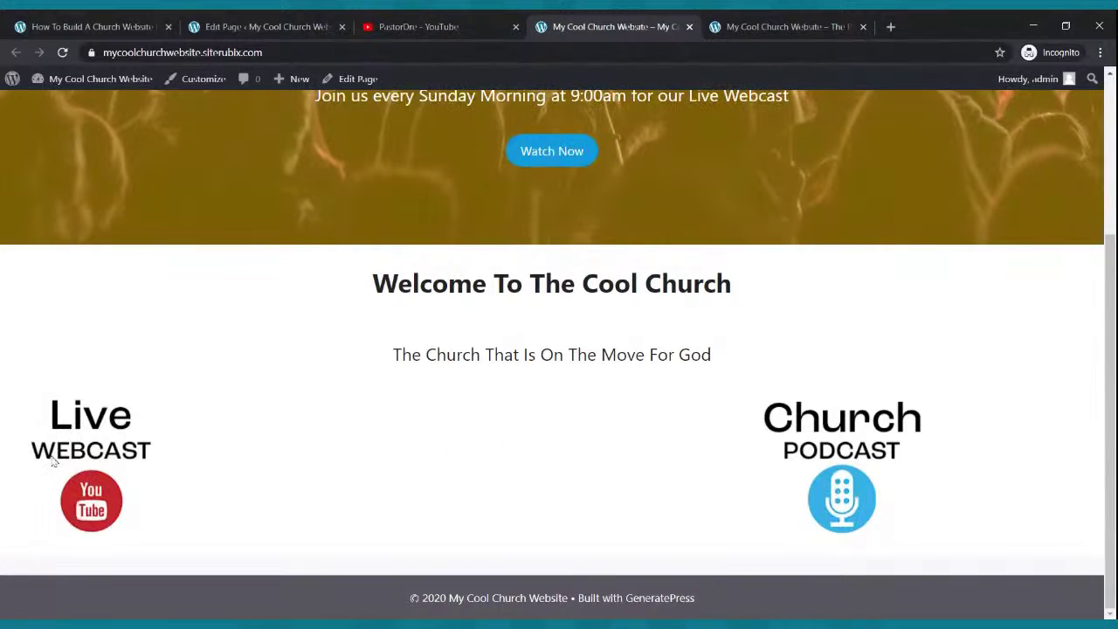
{"action": "key", "text": "ctrl+Tab"}
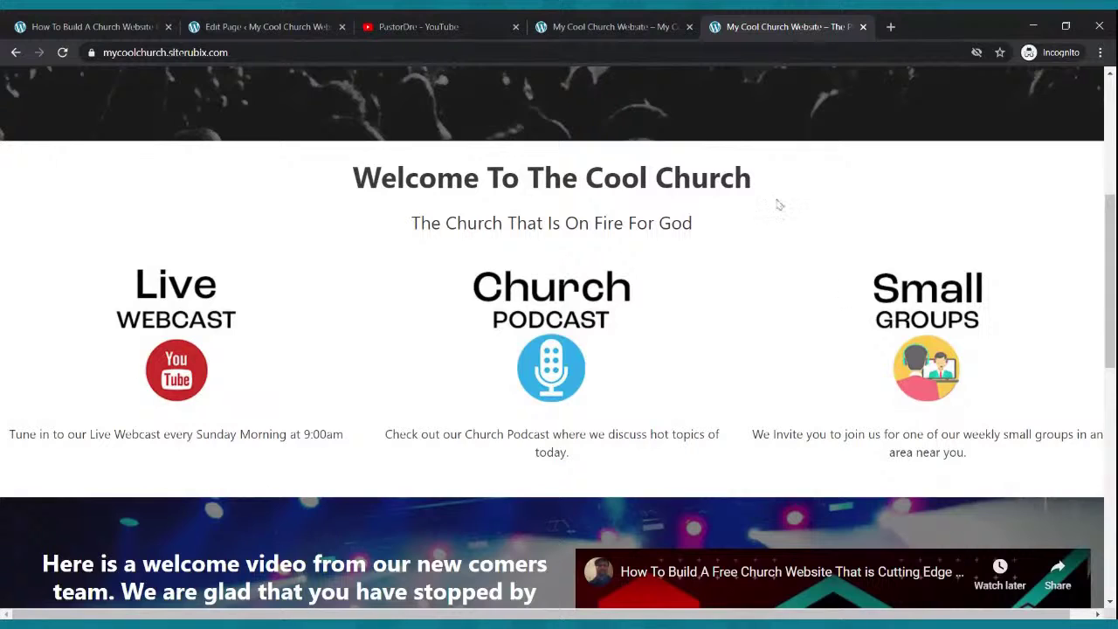
{"action": "left_click", "coordinate": [644, 33]}
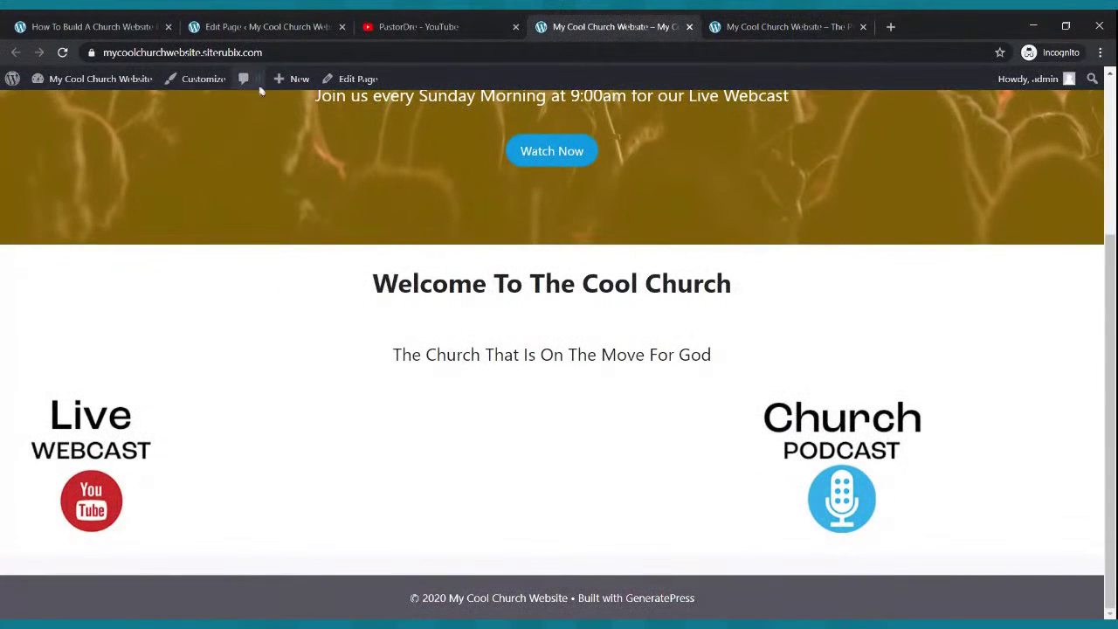
{"action": "left_click", "coordinate": [258, 33]}
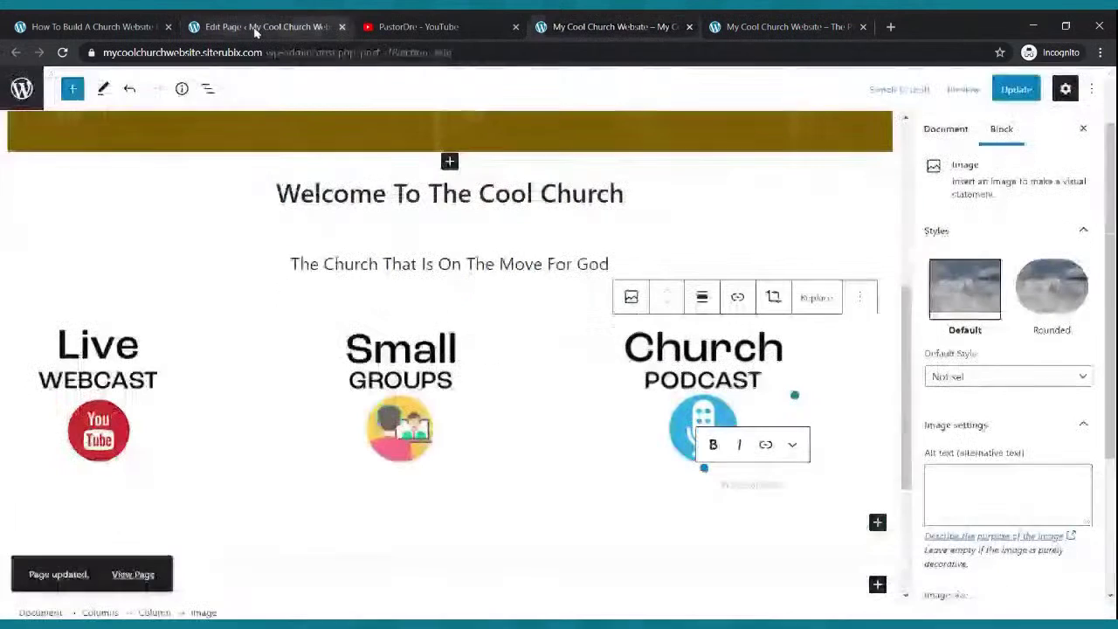
{"action": "left_click", "coordinate": [117, 373]}
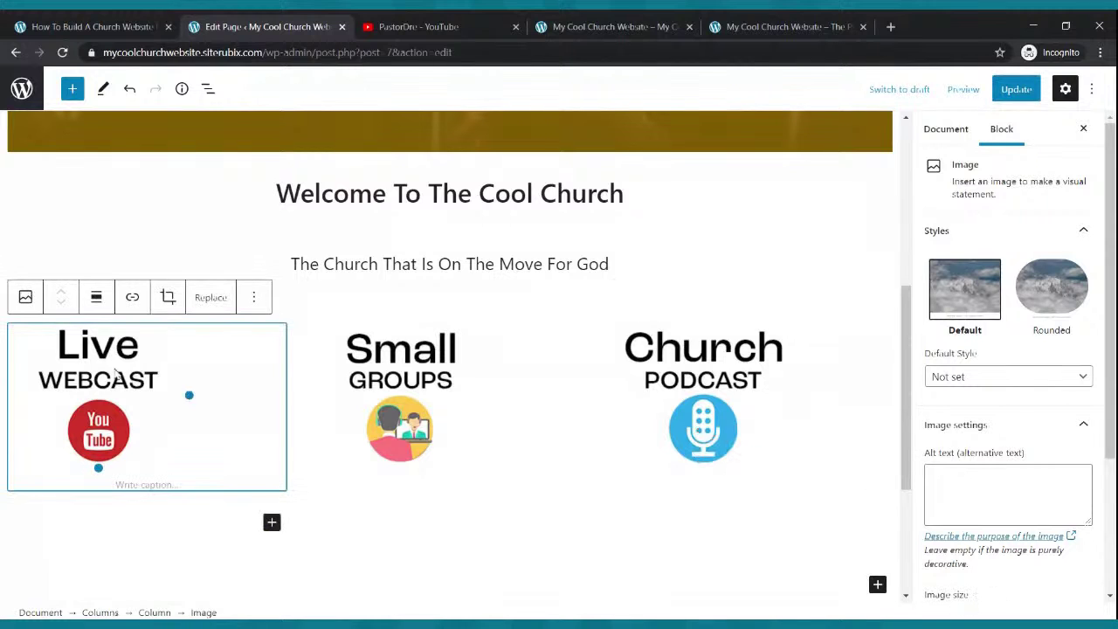
- Align center the Live Webcast, Small Groups and Church Podcast images, then update the page
{"action": "left_click", "coordinate": [96, 297]}
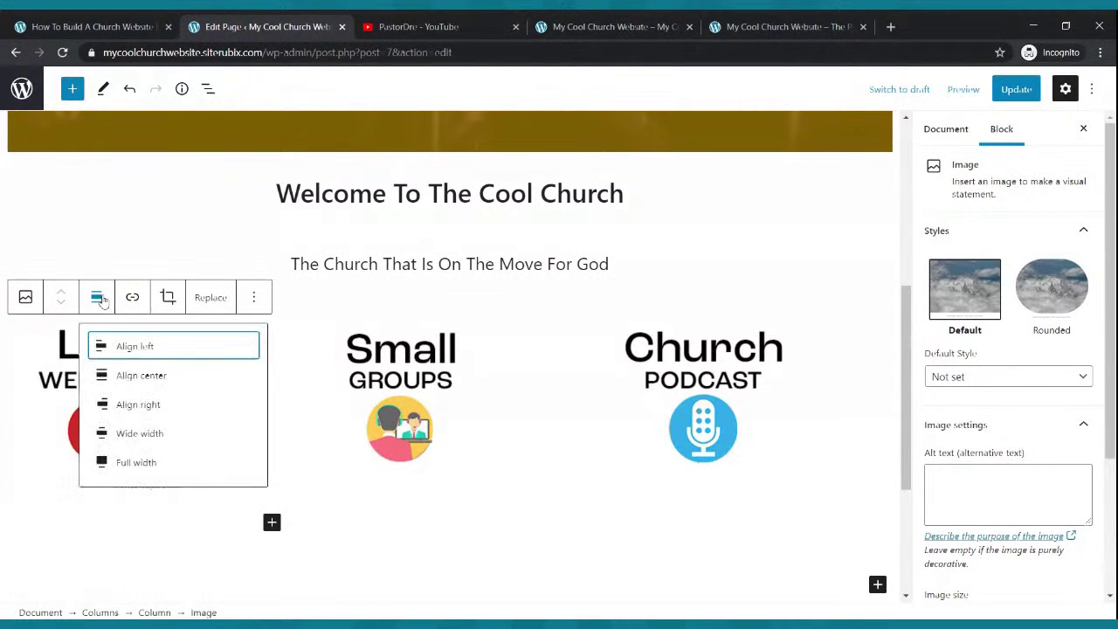
{"action": "left_click", "coordinate": [141, 377]}
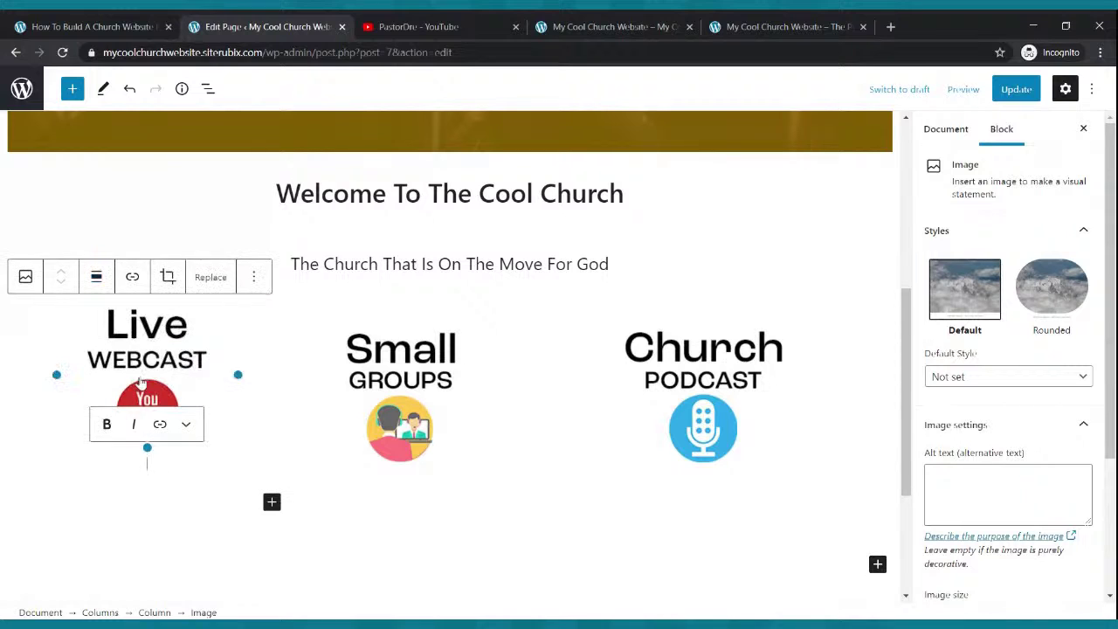
{"action": "left_click", "coordinate": [410, 371]}
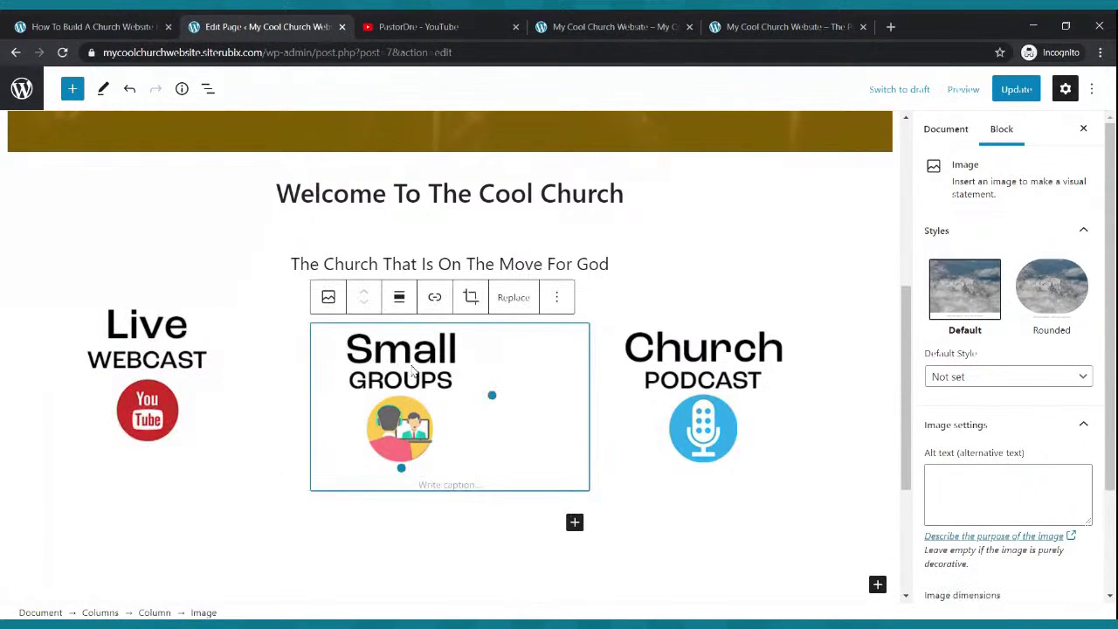
{"action": "left_click", "coordinate": [398, 299]}
{"action": "left_click", "coordinate": [417, 376]}
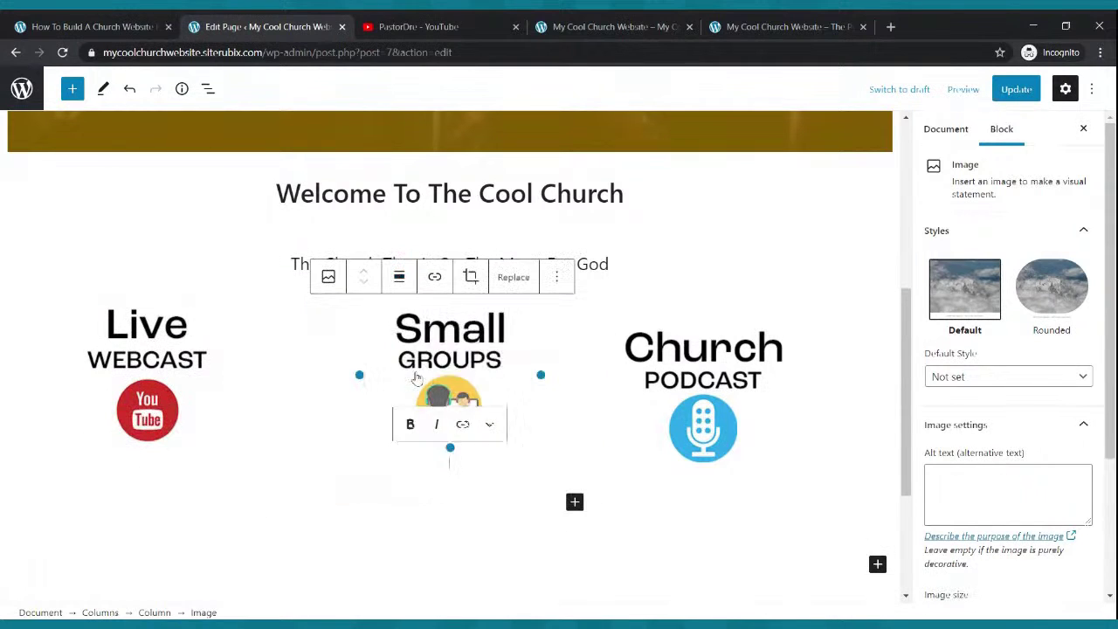
{"action": "left_click", "coordinate": [706, 376]}
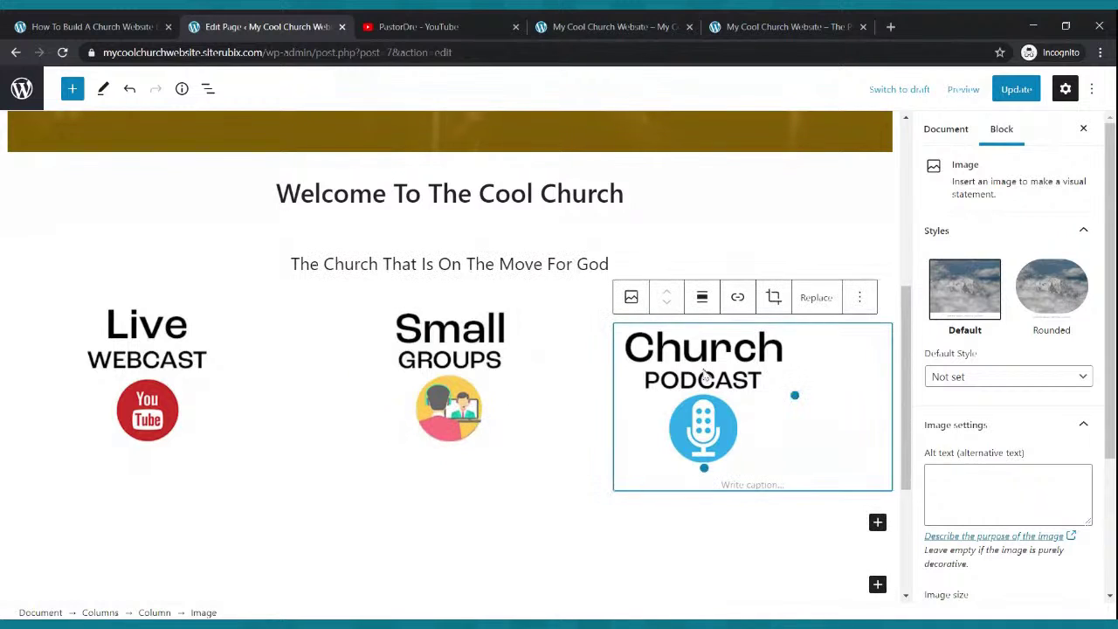
{"action": "left_click", "coordinate": [701, 297]}
{"action": "left_click", "coordinate": [745, 375]}
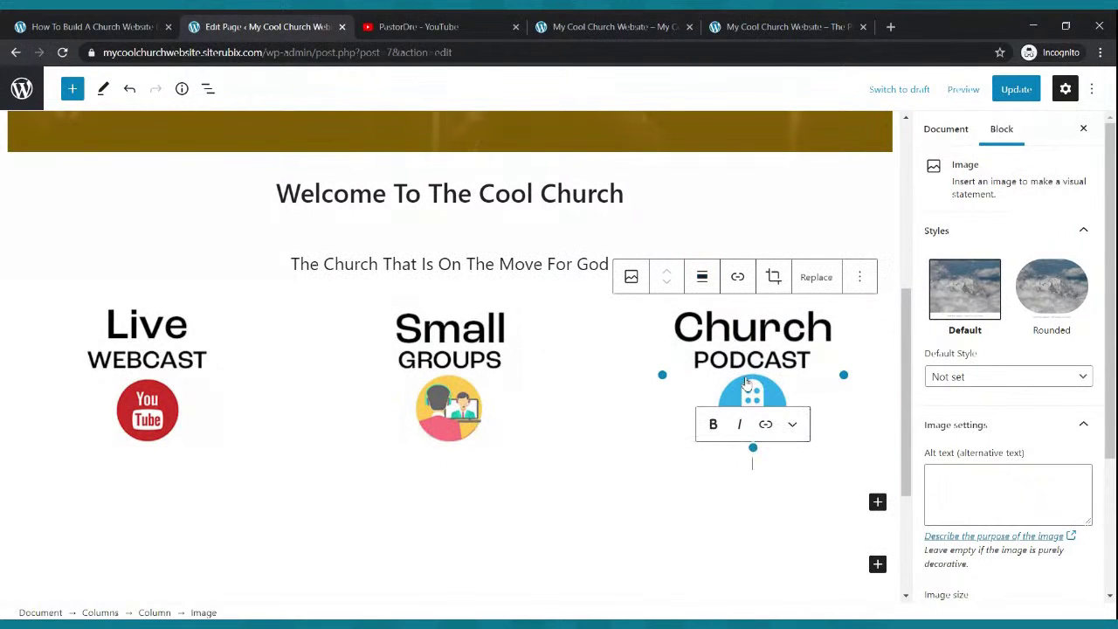
{"action": "left_click", "coordinate": [1016, 90]}
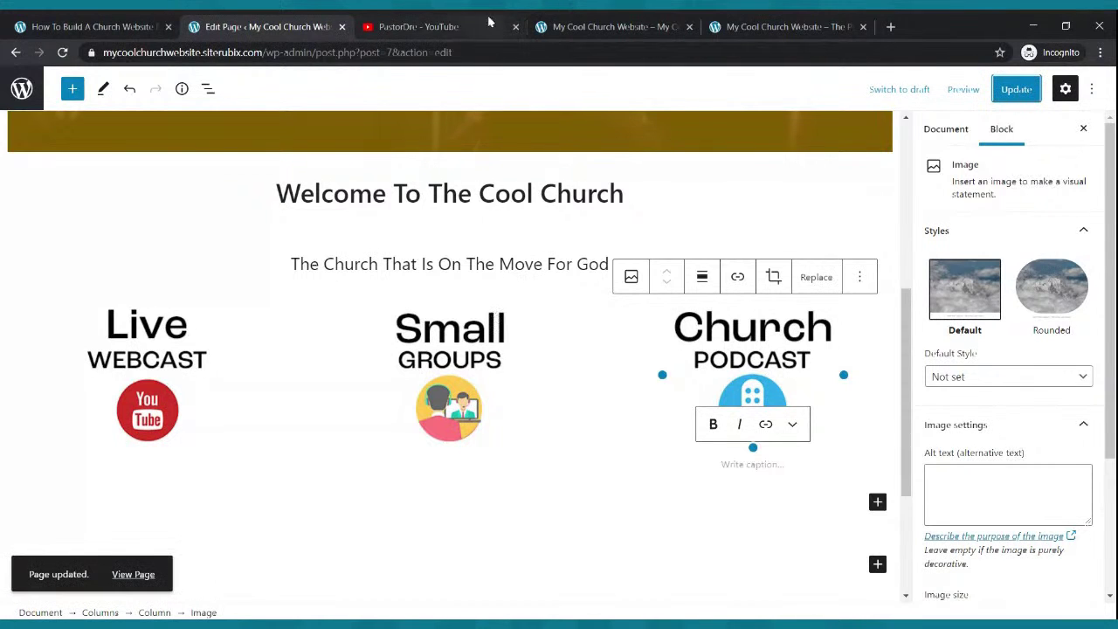
- Check the three centered icons on the live church homepage
{"action": "left_click", "coordinate": [611, 26]}
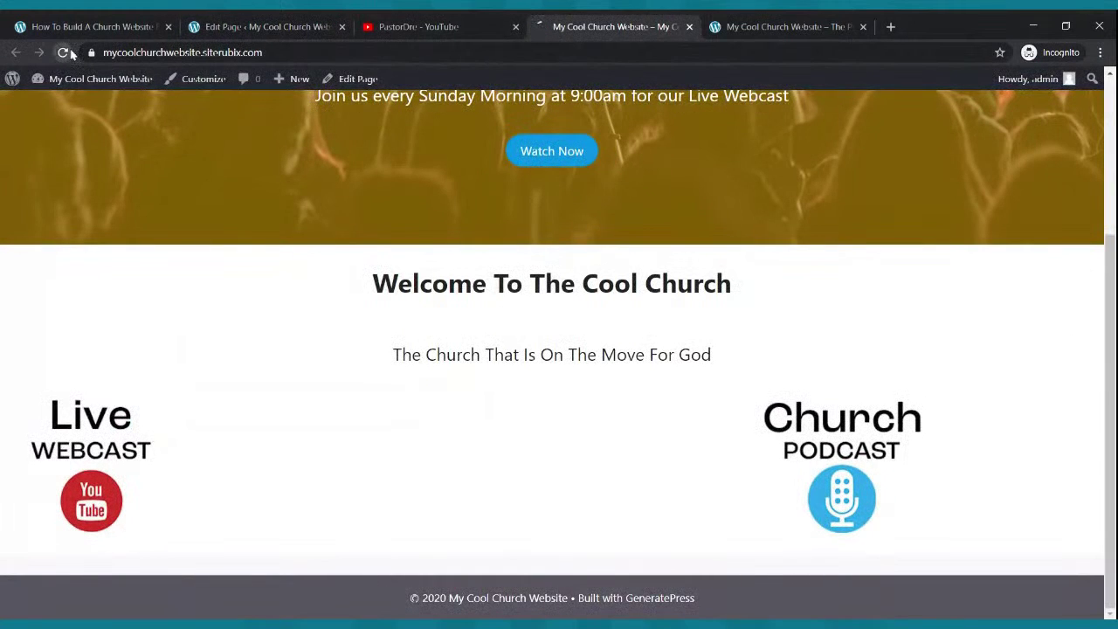
{"action": "scroll", "coordinate": [662, 377], "scroll_direction": "up", "scroll_amount": 3}
{"action": "scroll", "coordinate": [662, 377], "scroll_direction": "down", "scroll_amount": 3}
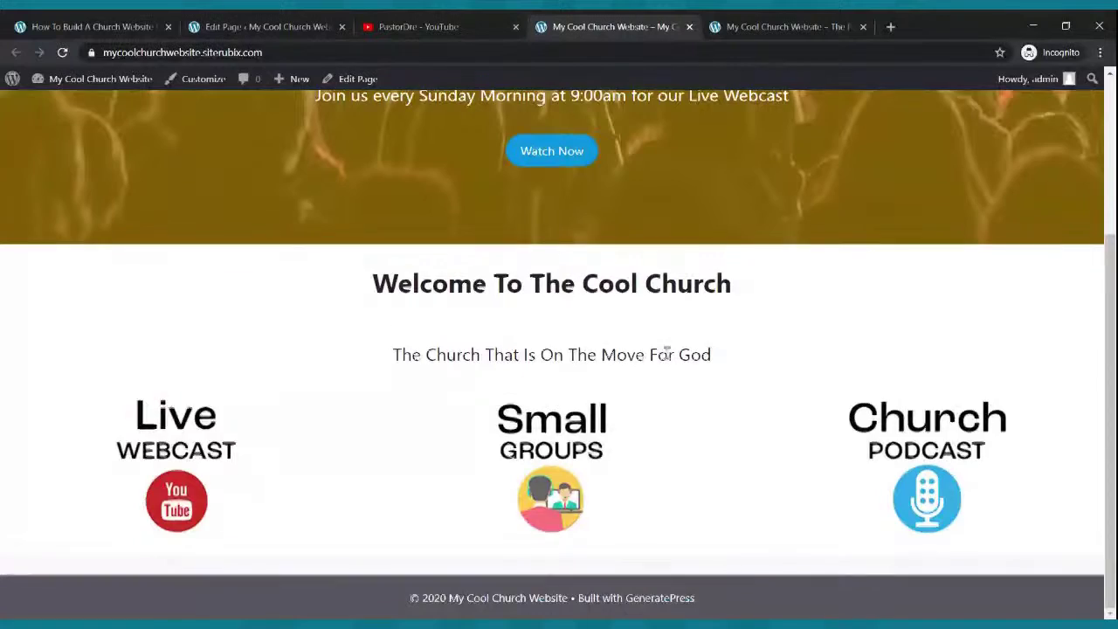
{"action": "scroll", "coordinate": [663, 366], "scroll_direction": "up", "scroll_amount": 3}
{"action": "scroll", "coordinate": [653, 359], "scroll_direction": "down", "scroll_amount": 3}
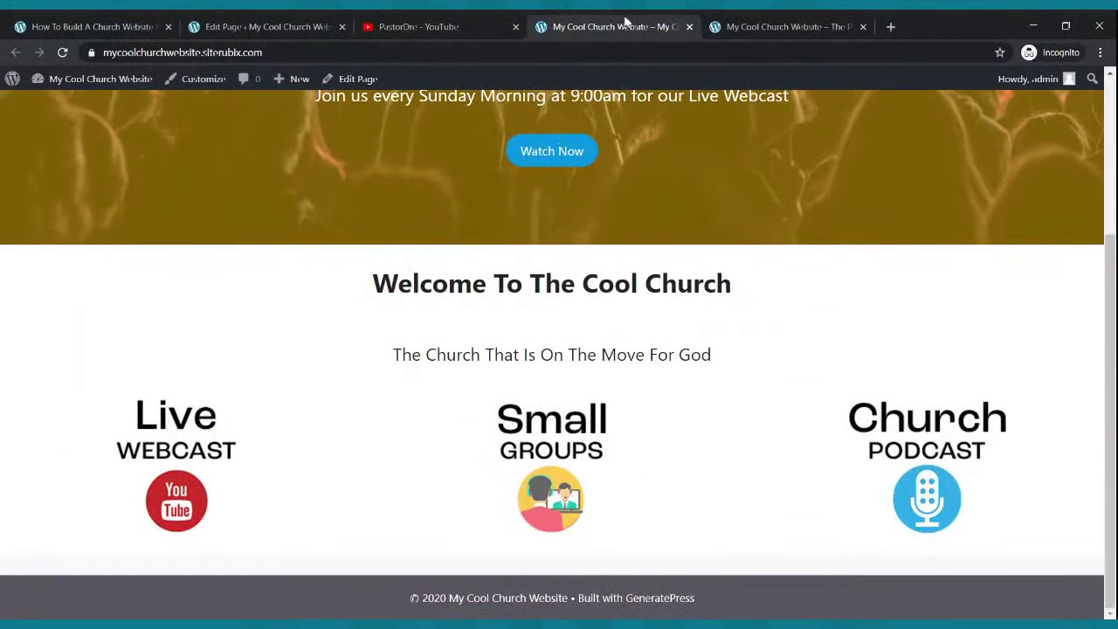
- Copy the webcast sentence from the reference site into a new paragraph under the Live Webcast image
{"action": "left_click", "coordinate": [753, 23]}
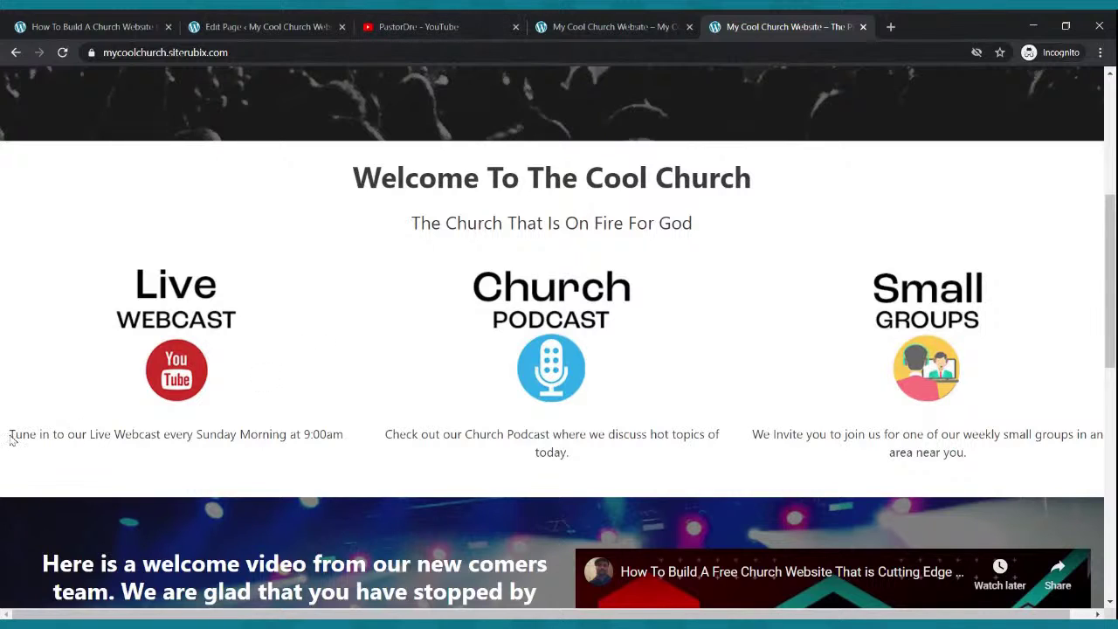
{"action": "left_click_drag", "start_coordinate": [10, 435], "coordinate": [344, 432]}
{"action": "key", "text": "ctrl+c"}
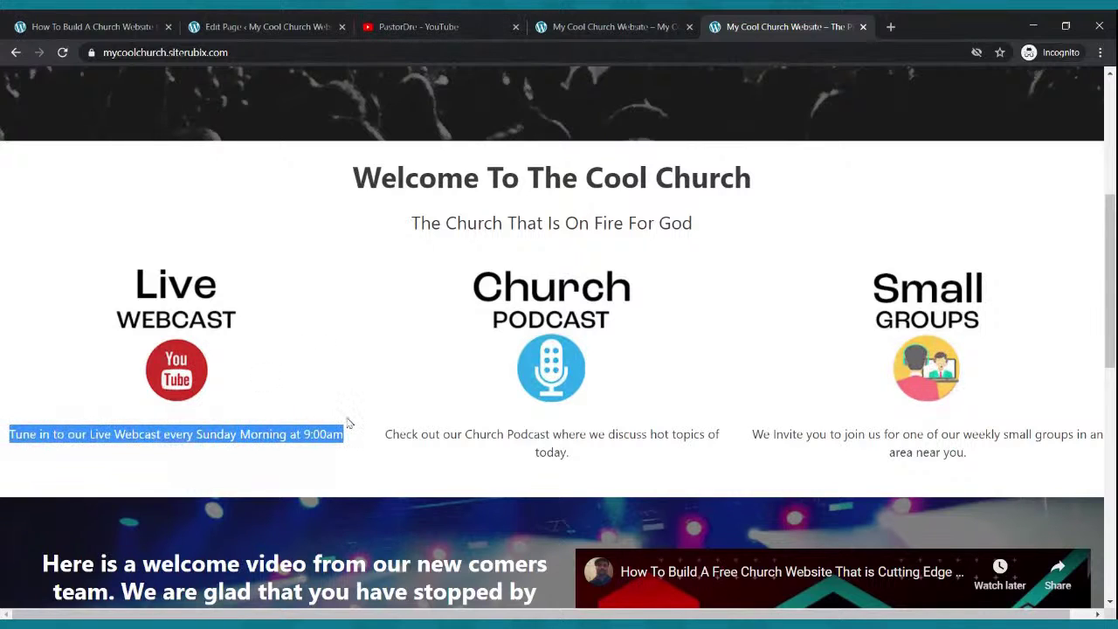
{"action": "left_click", "coordinate": [262, 26]}
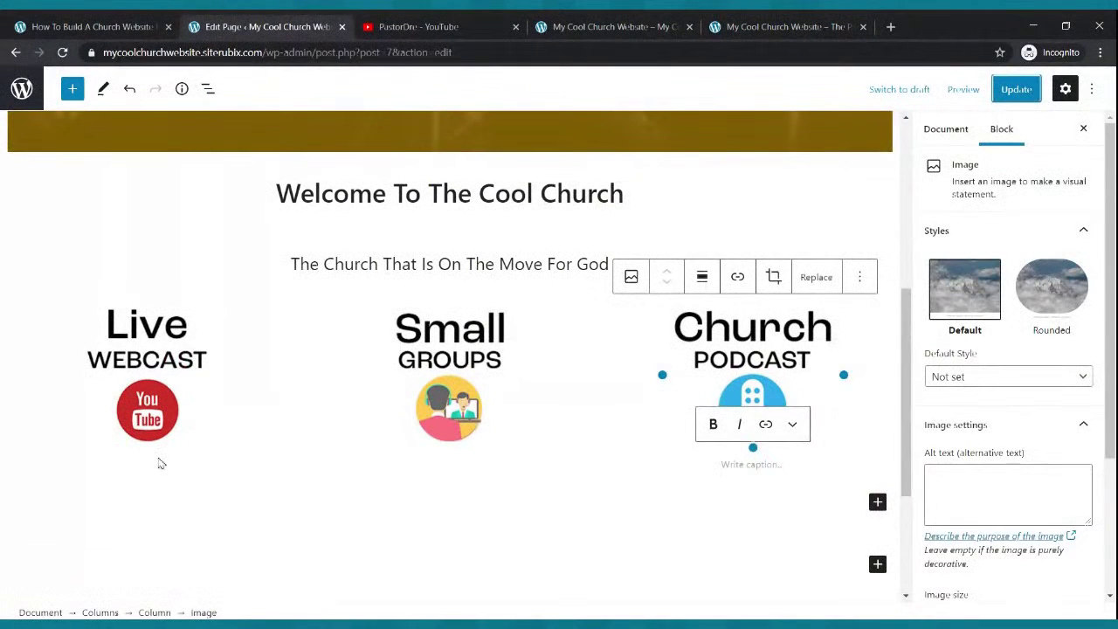
{"action": "left_click", "coordinate": [154, 426]}
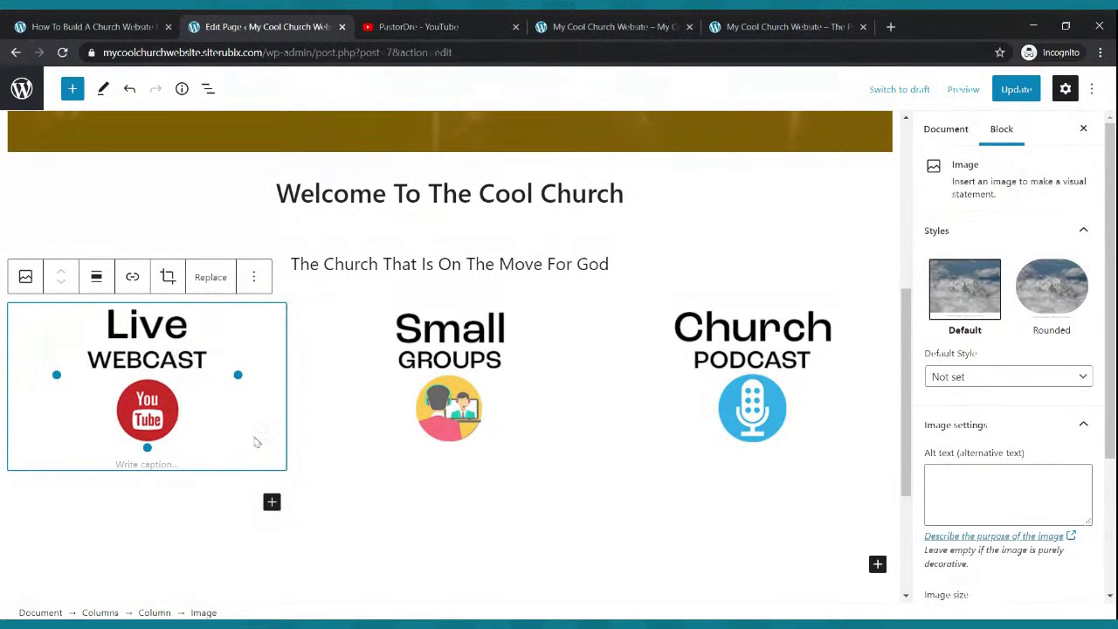
{"action": "left_click", "coordinate": [272, 503]}
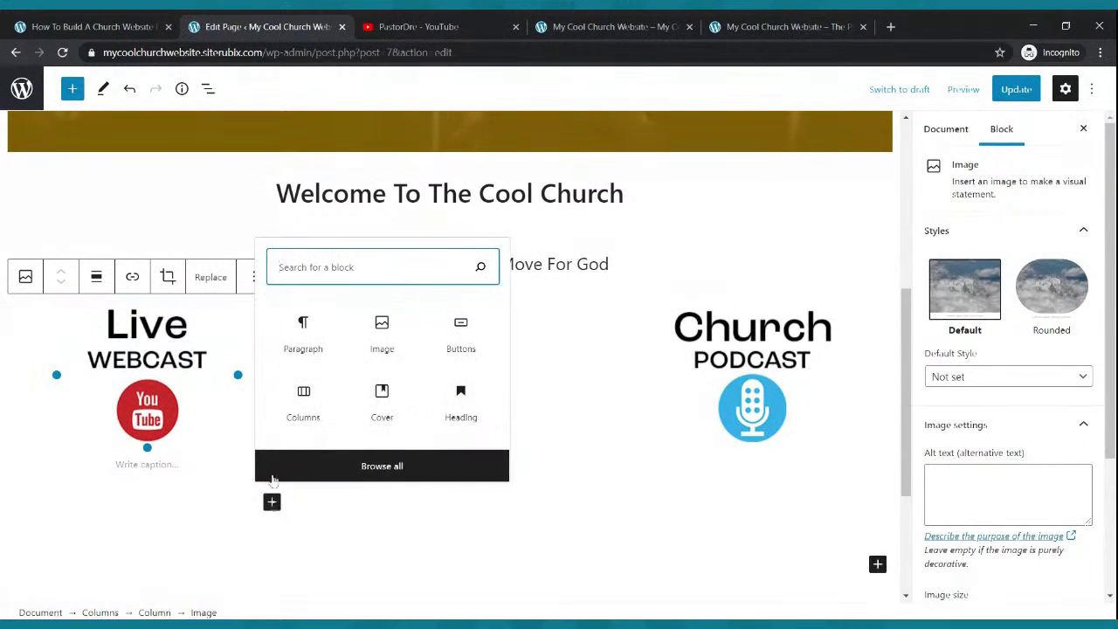
{"action": "left_click", "coordinate": [311, 350]}
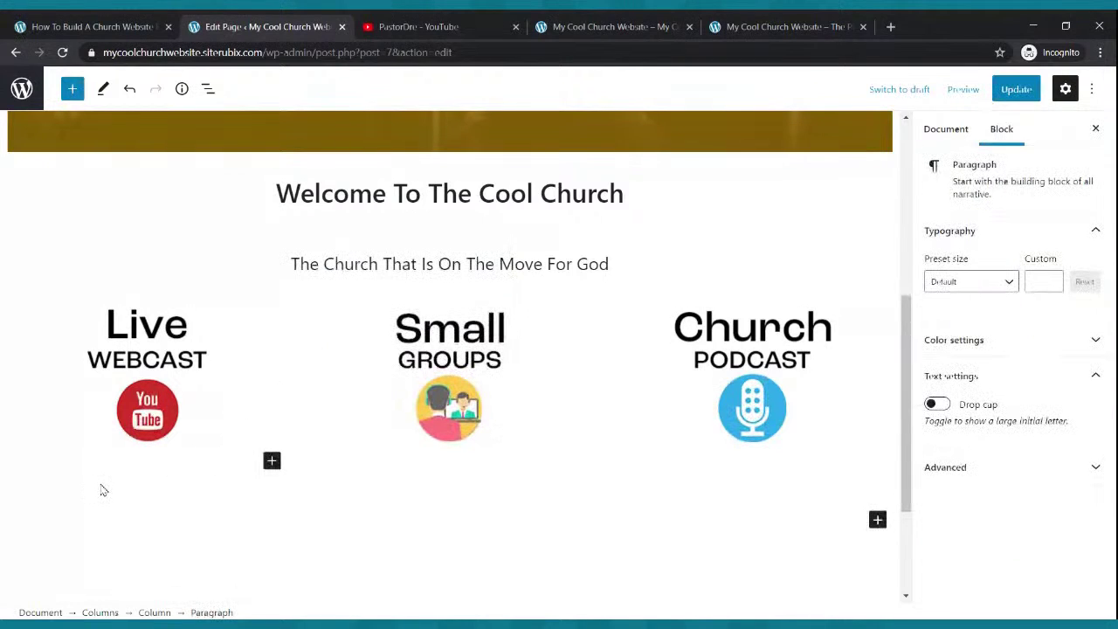
{"action": "key", "text": "ctrl+v"}
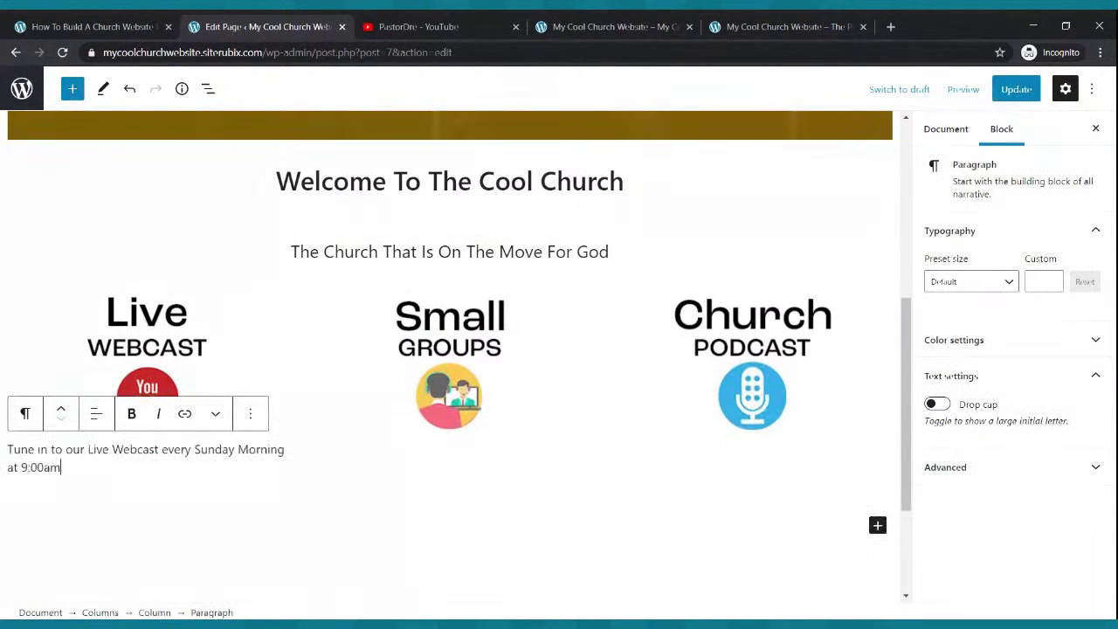
- Center the 'Tune in to our Live Webcast every Sunday Morning at 9:00am' paragraph
{"action": "left_click_drag", "start_coordinate": [70, 467], "coordinate": [18, 453]}
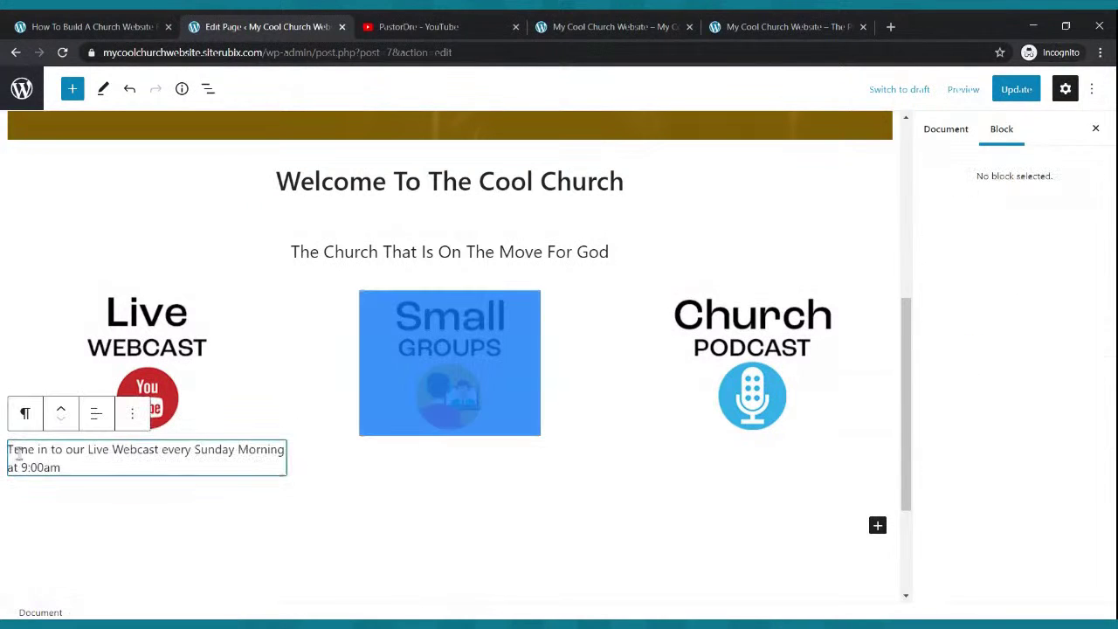
{"action": "left_click", "coordinate": [96, 413]}
{"action": "left_click", "coordinate": [236, 493]}
{"action": "left_click", "coordinate": [120, 458]}
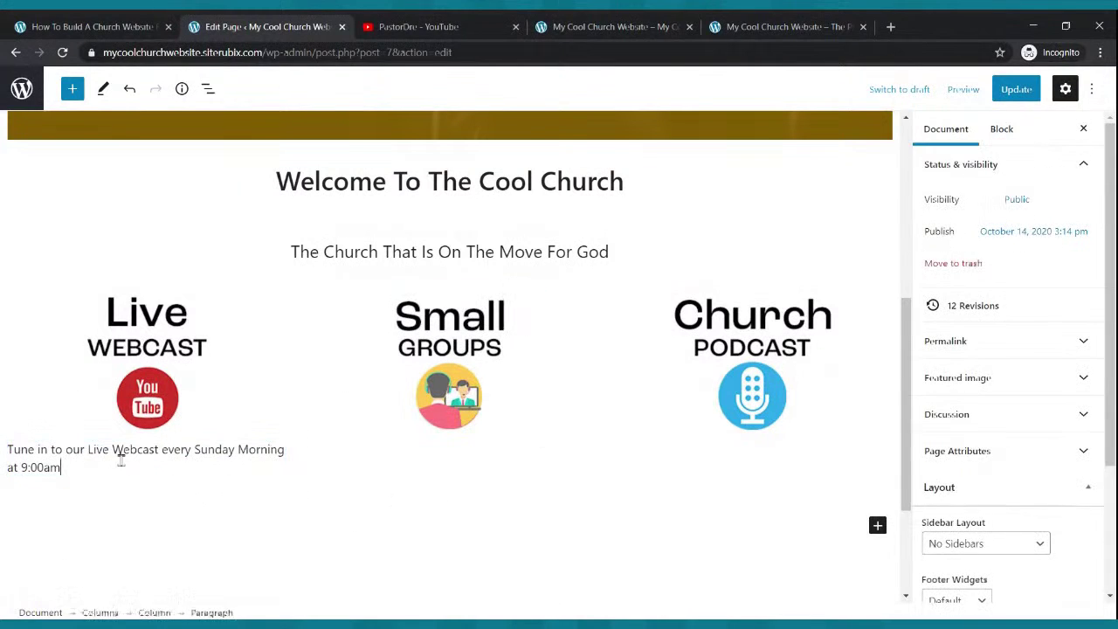
{"action": "left_click", "coordinate": [96, 415]}
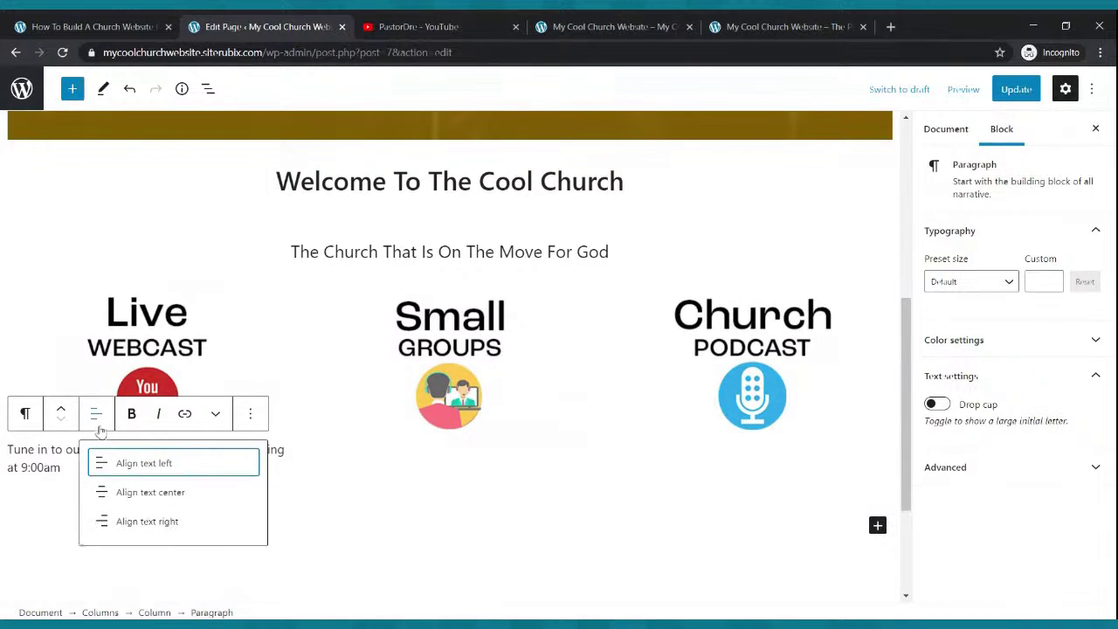
{"action": "left_click", "coordinate": [140, 493]}
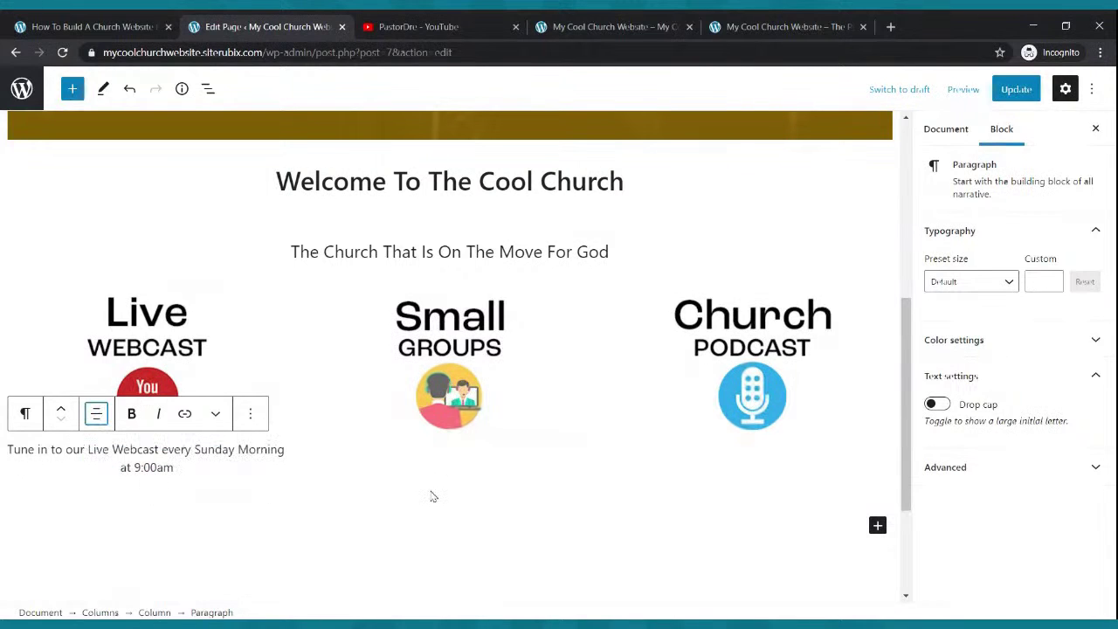
{"action": "left_click", "coordinate": [644, 24]}
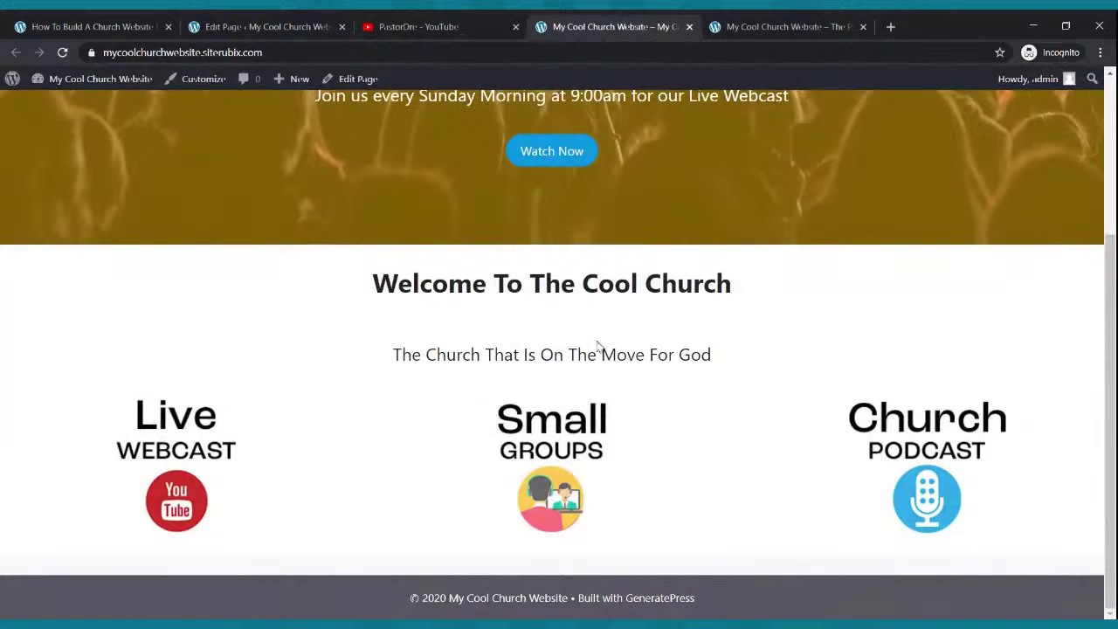
- Paste 'Check out our Church Podcast where we discuss hot topics of today.' centered under the podcast icon
{"action": "left_click", "coordinate": [786, 26]}
{"action": "left_click_drag", "start_coordinate": [385, 434], "coordinate": [575, 452]}
{"action": "key", "text": "ctrl+c"}
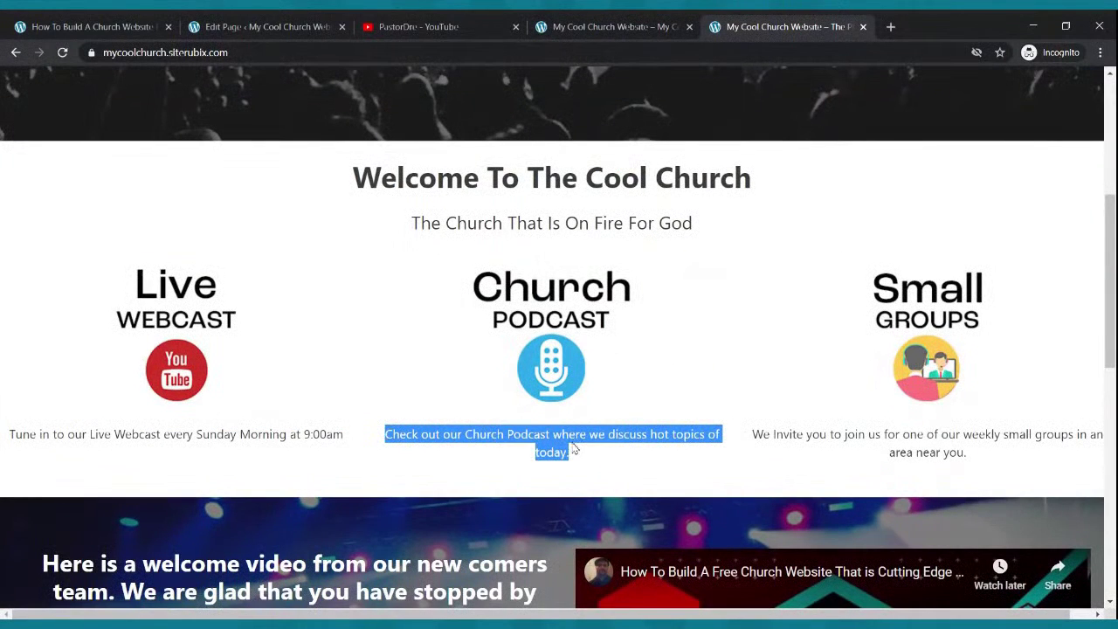
{"action": "left_click", "coordinate": [301, 26]}
{"action": "left_click", "coordinate": [768, 363]}
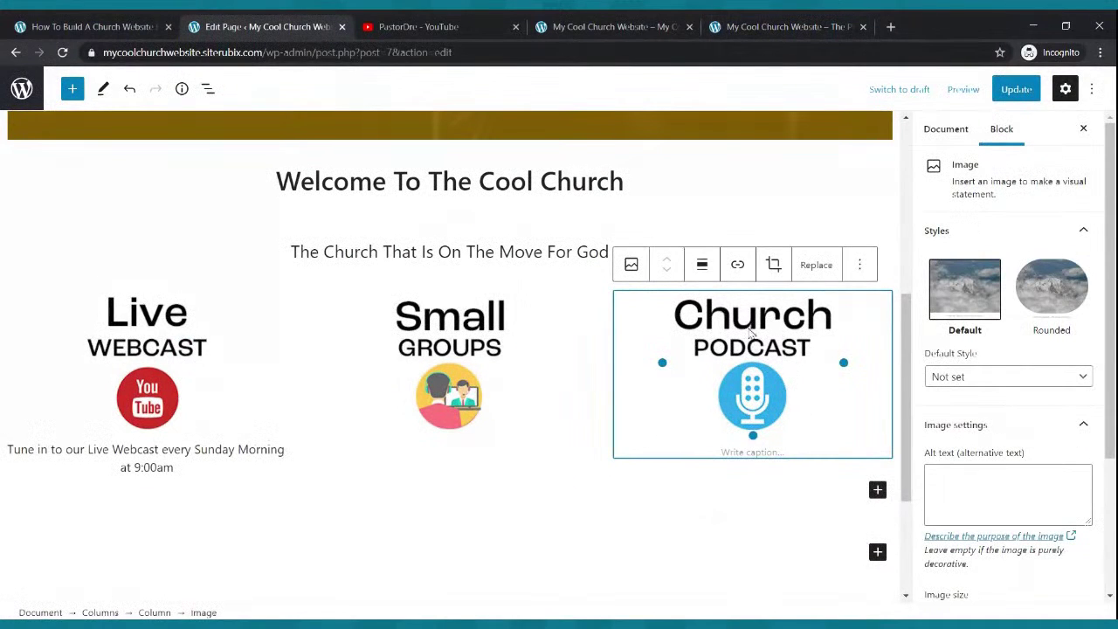
{"action": "left_click", "coordinate": [876, 489]}
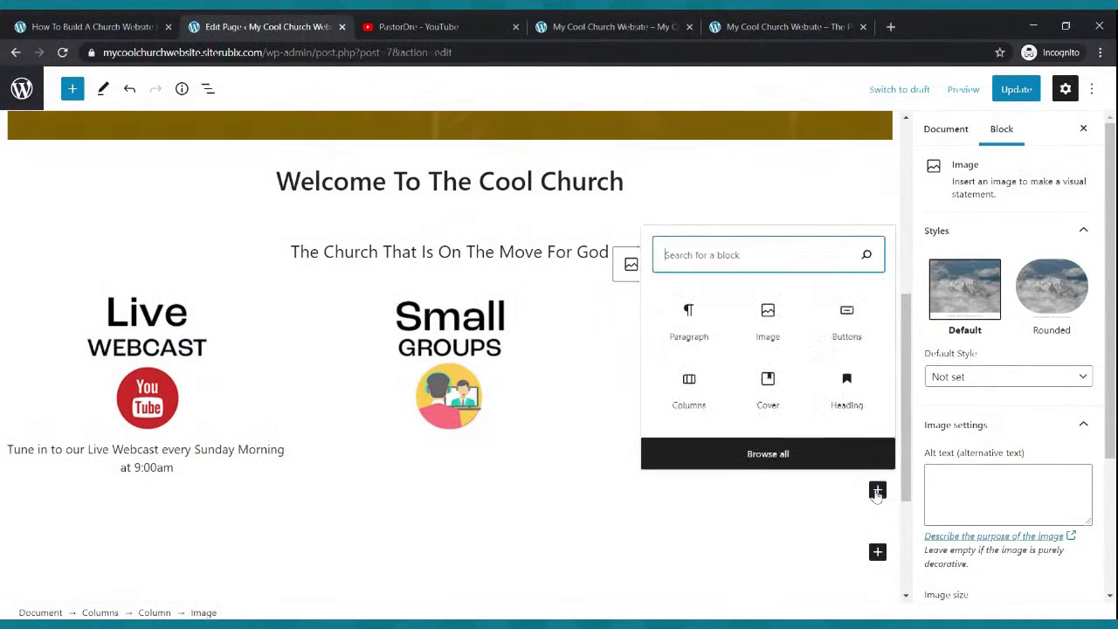
{"action": "left_click", "coordinate": [701, 335]}
{"action": "key", "text": "ctrl+v"}
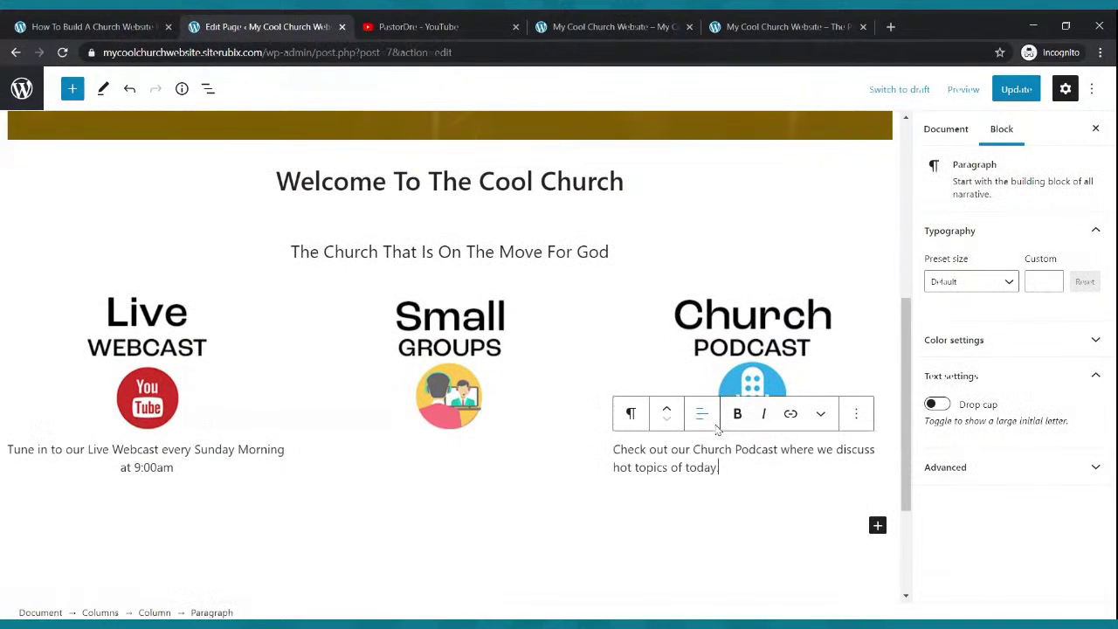
{"action": "left_click", "coordinate": [701, 413]}
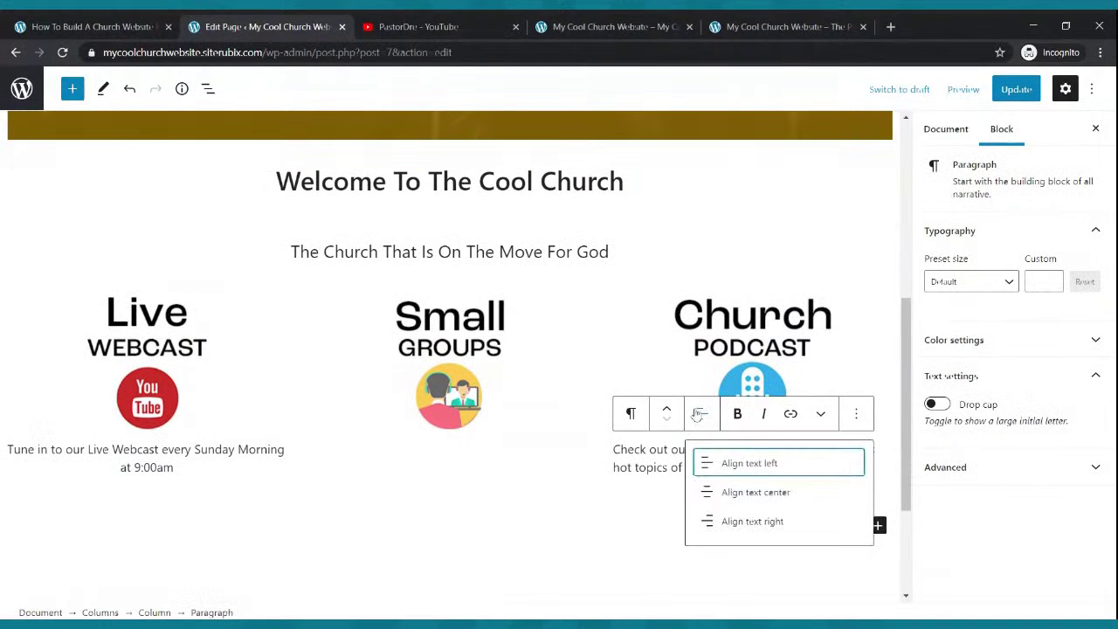
{"action": "left_click", "coordinate": [757, 492]}
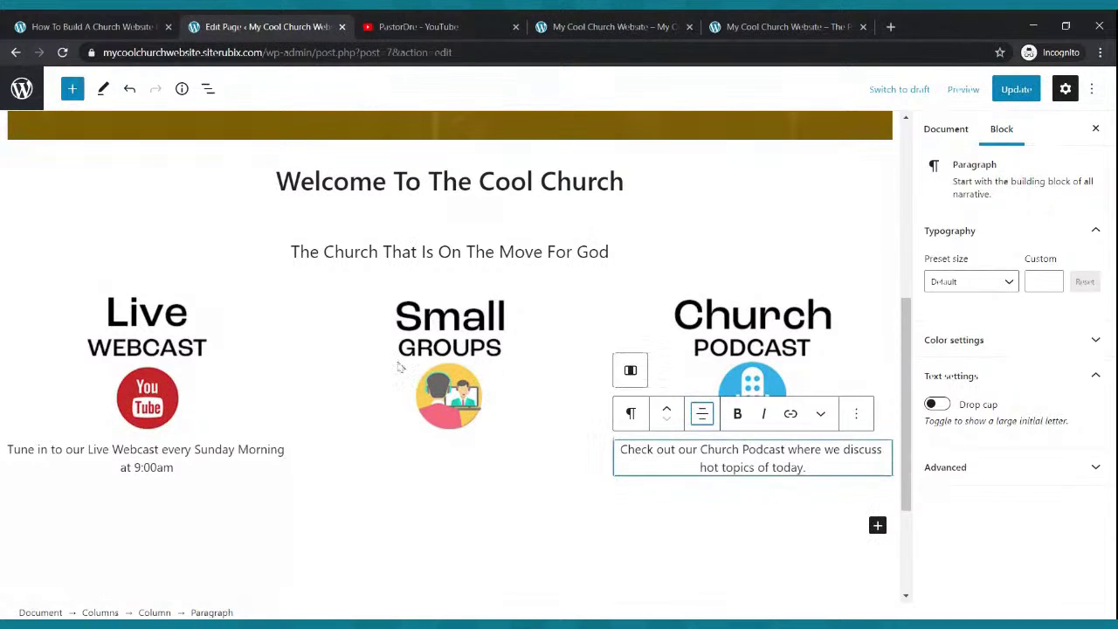
- Copy the Small Groups description from the reference site and add a block below the Small Groups image
{"action": "left_click", "coordinate": [729, 25]}
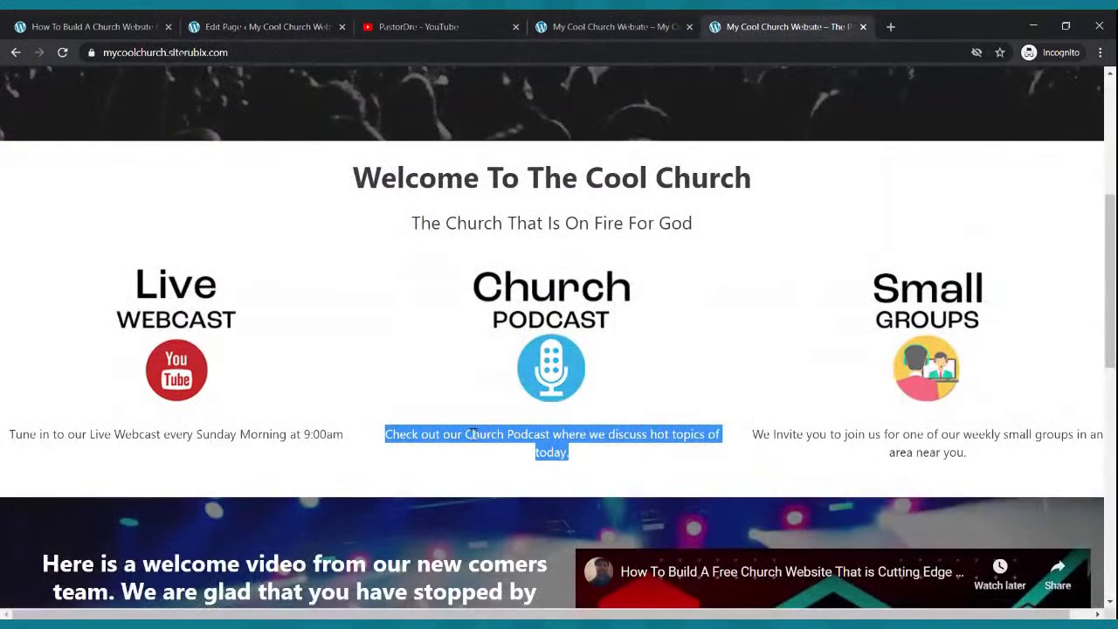
{"action": "left_click_drag", "start_coordinate": [755, 430], "coordinate": [983, 461]}
{"action": "key", "text": "ctrl+c"}
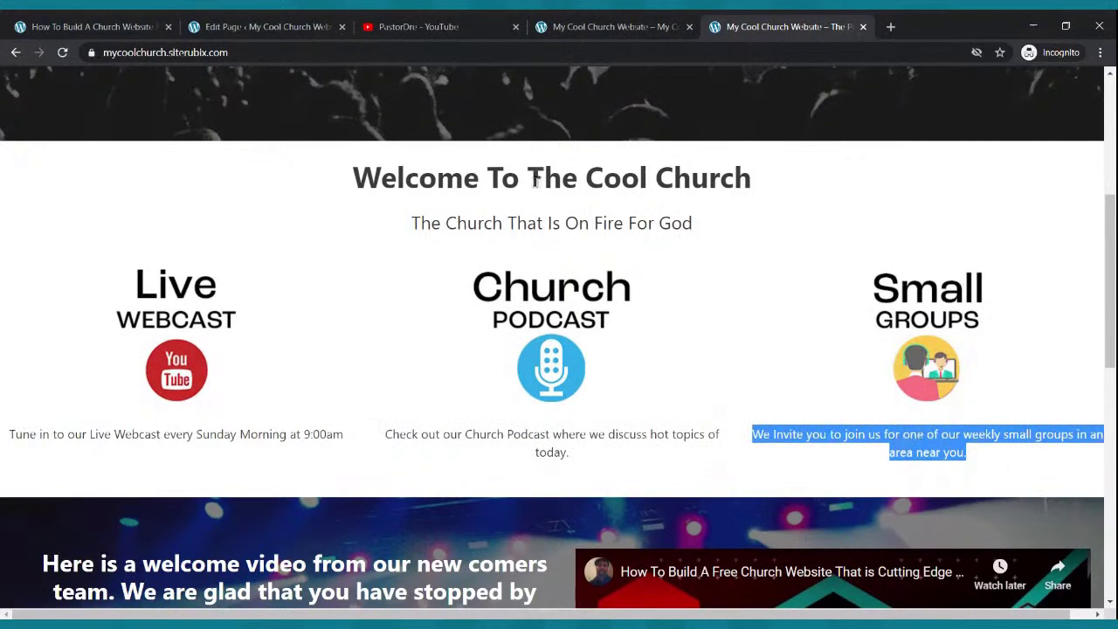
{"action": "left_click", "coordinate": [262, 26]}
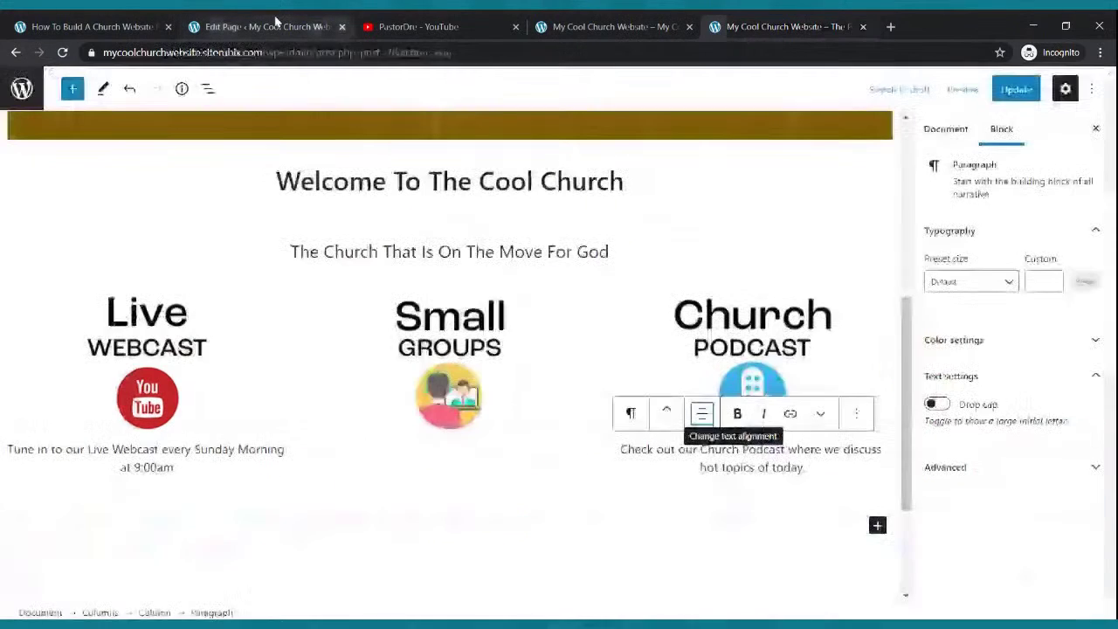
{"action": "left_click", "coordinate": [467, 362]}
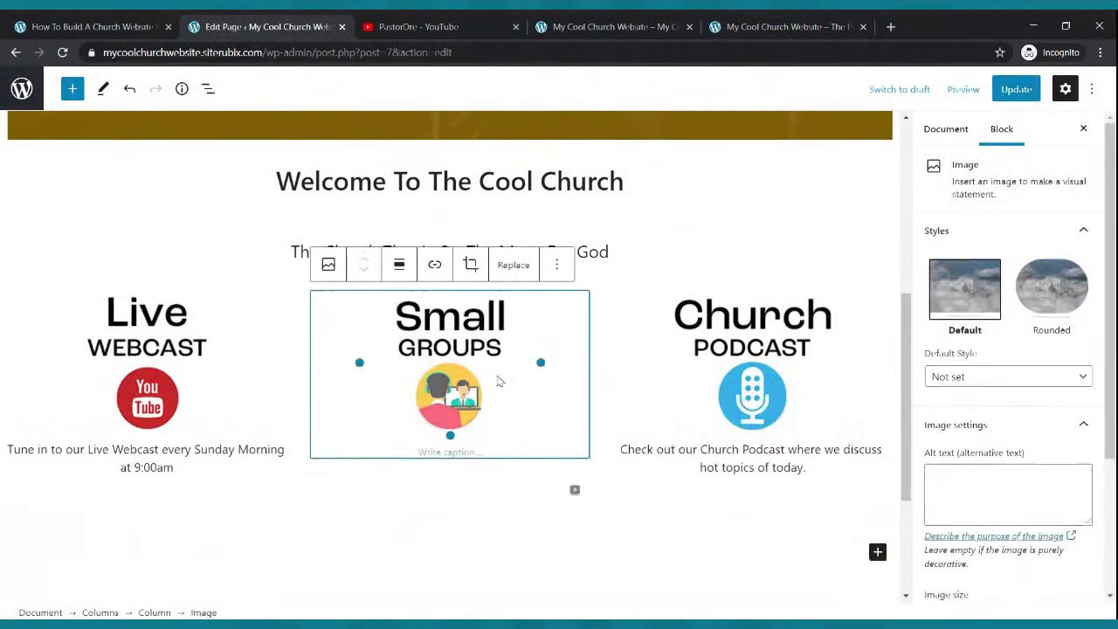
{"action": "left_click", "coordinate": [576, 491]}
- Paste the weekly small-groups invitation as a centered paragraph under the Small Groups icon and update
{"action": "left_click", "coordinate": [602, 336]}
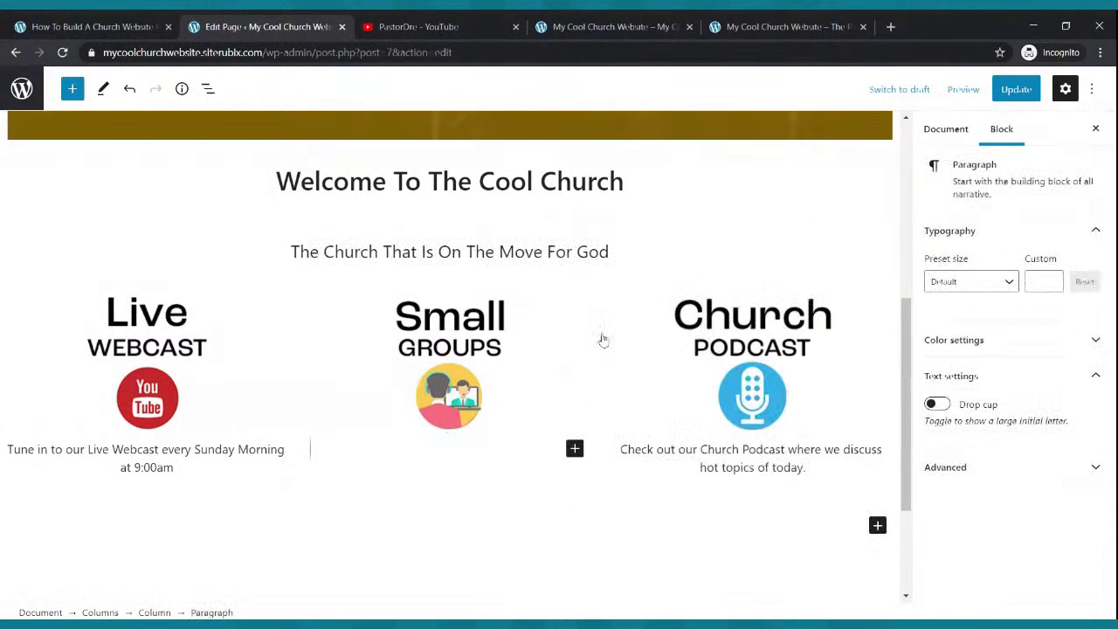
{"action": "key", "text": "ctrl+v"}
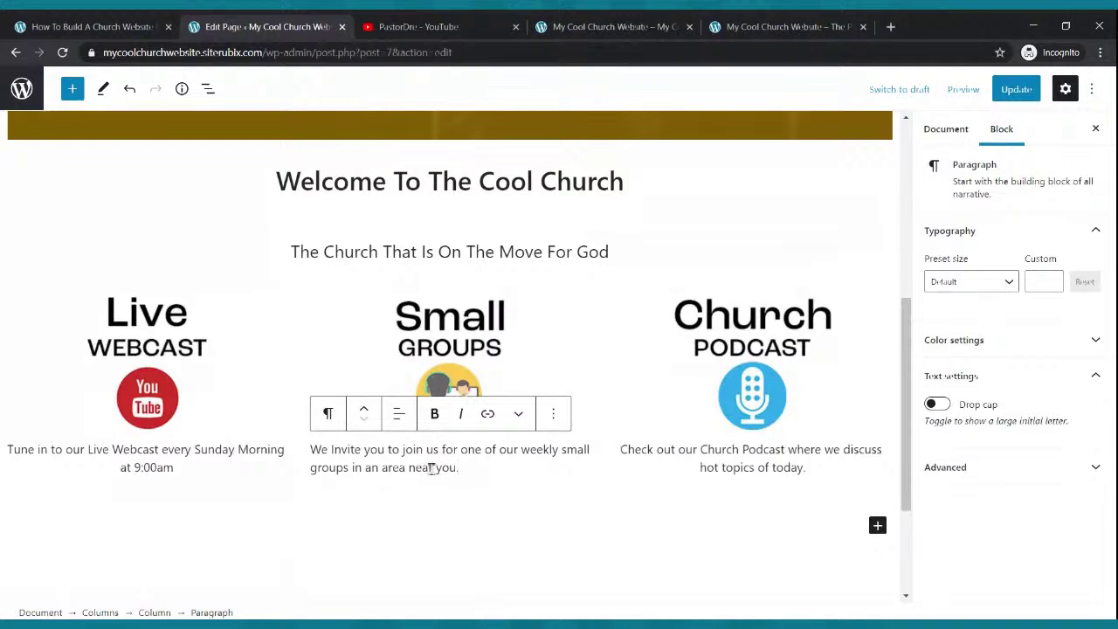
{"action": "left_click", "coordinate": [399, 414]}
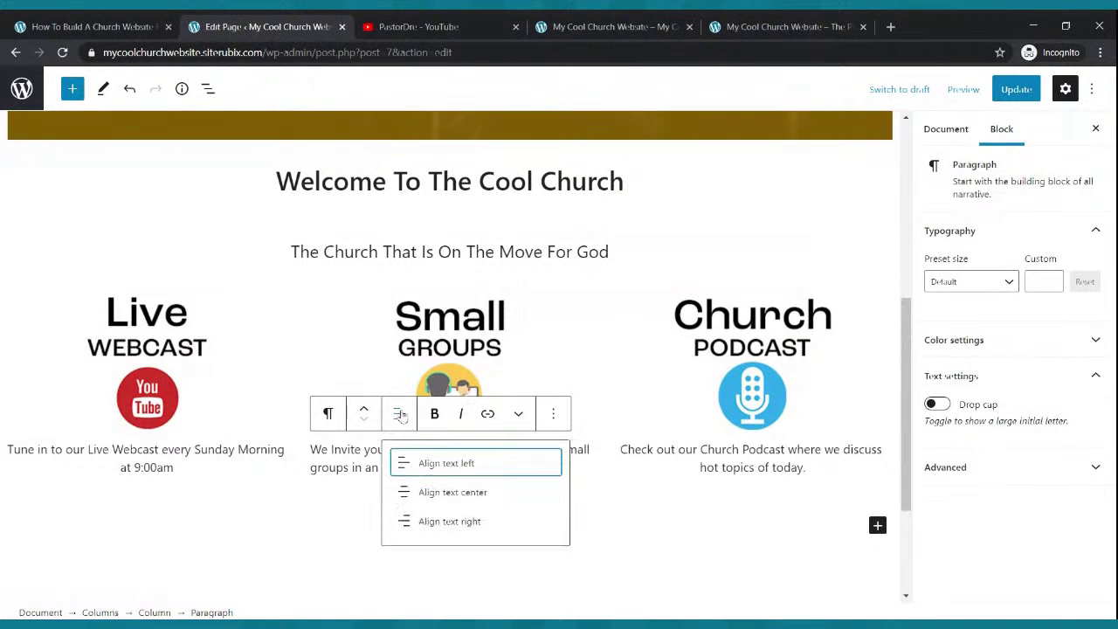
{"action": "left_click", "coordinate": [472, 493]}
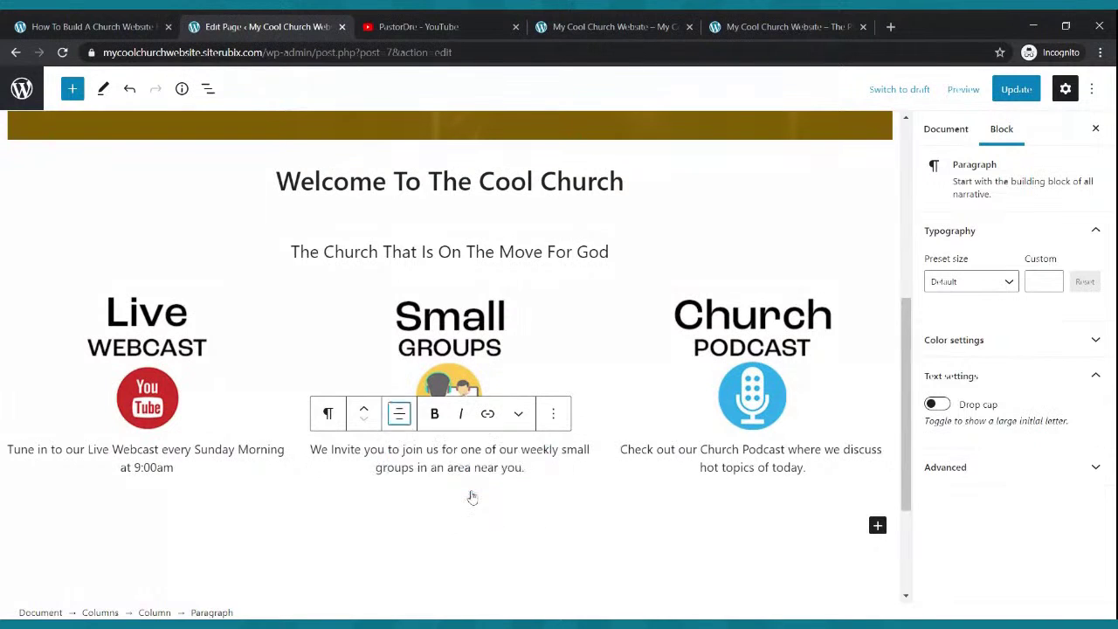
{"action": "left_click", "coordinate": [1011, 91]}
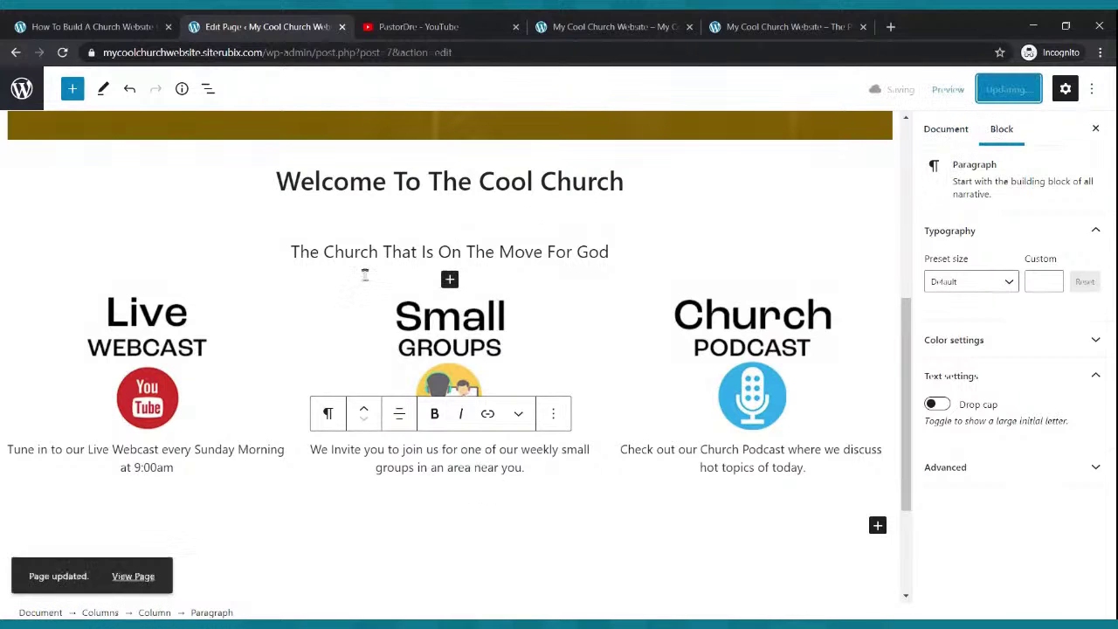
{"action": "left_click", "coordinate": [553, 25]}
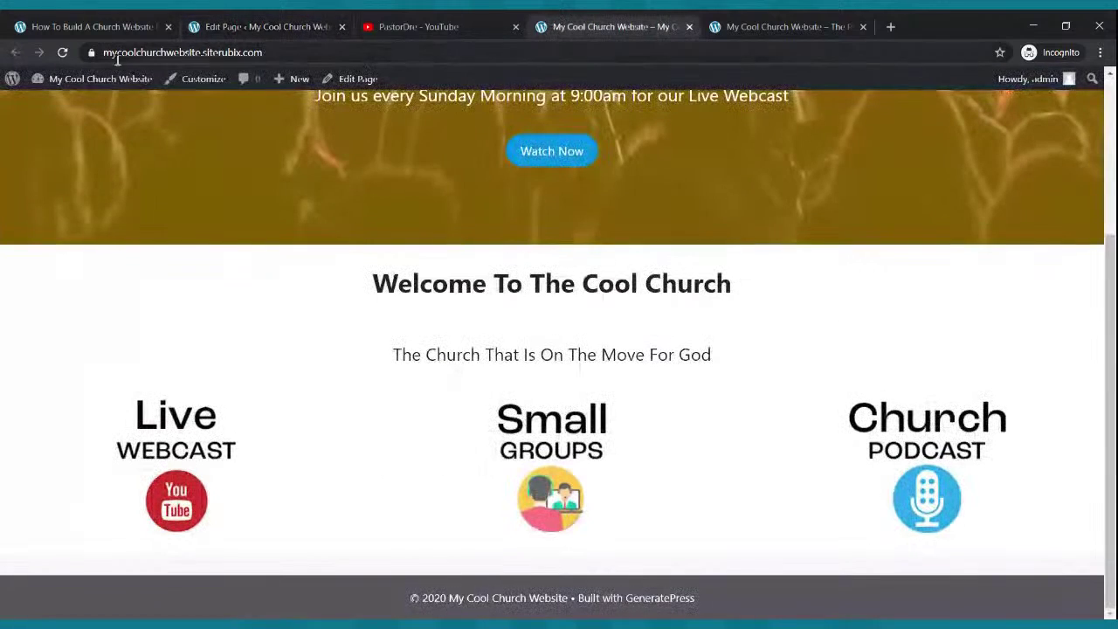
- Reload the live homepage and compare its captioned icon row and welcome-video section with the reference site
{"action": "left_click", "coordinate": [61, 54]}
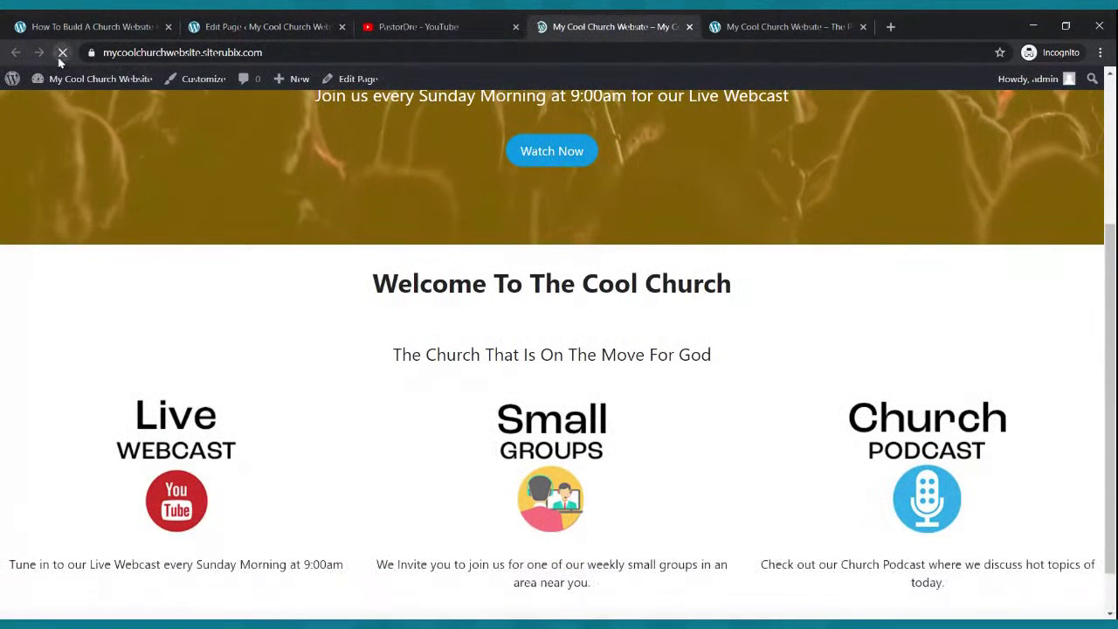
{"action": "scroll", "coordinate": [550, 273], "scroll_direction": "down", "scroll_amount": 1}
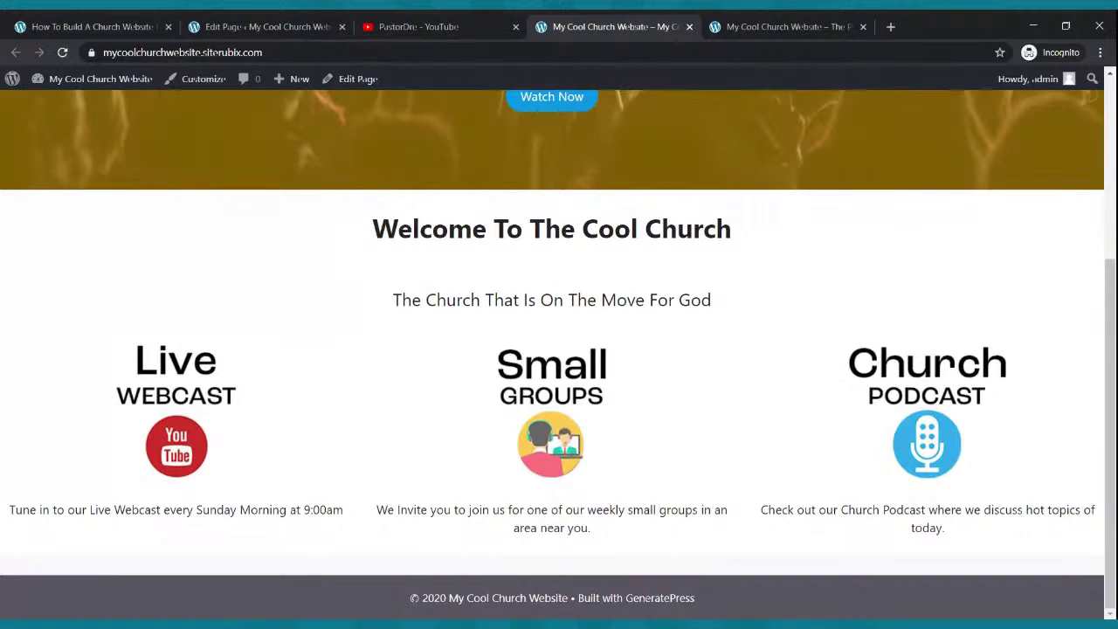
{"action": "left_click", "coordinate": [829, 27]}
{"action": "scroll", "coordinate": [736, 343], "scroll_direction": "down", "scroll_amount": 1}
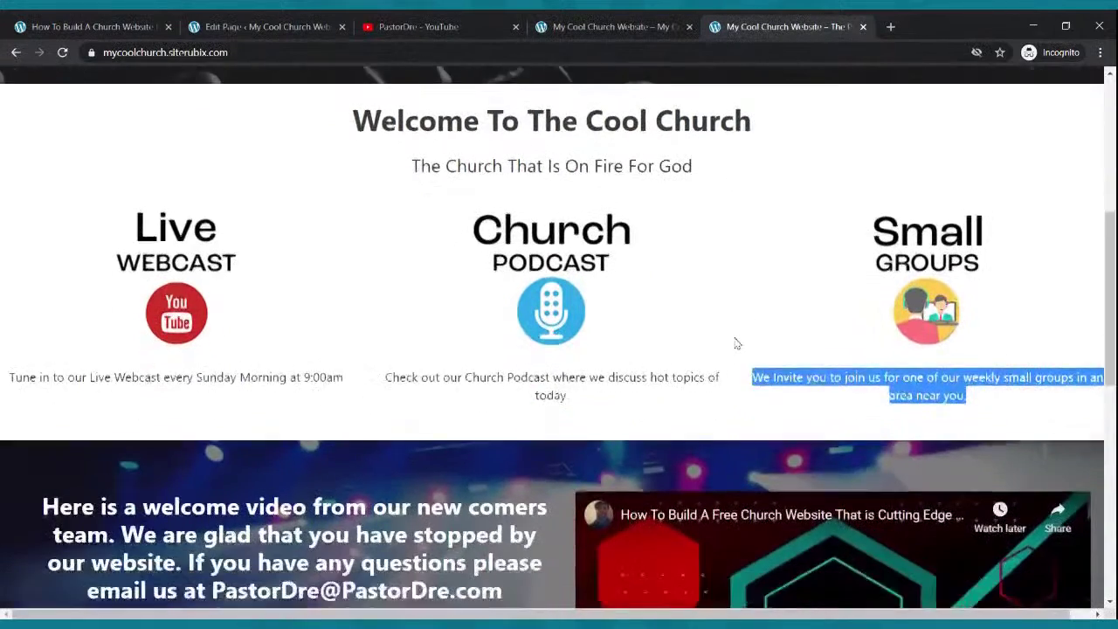
{"action": "scroll", "coordinate": [736, 343], "scroll_direction": "down", "scroll_amount": 3}
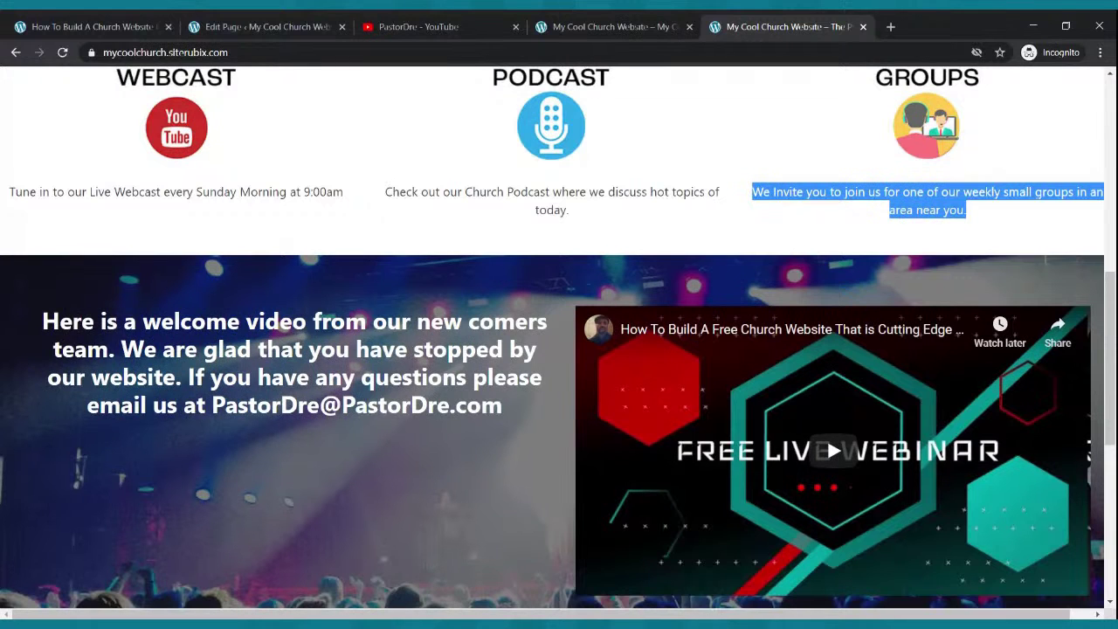
{"action": "left_click", "coordinate": [253, 26]}
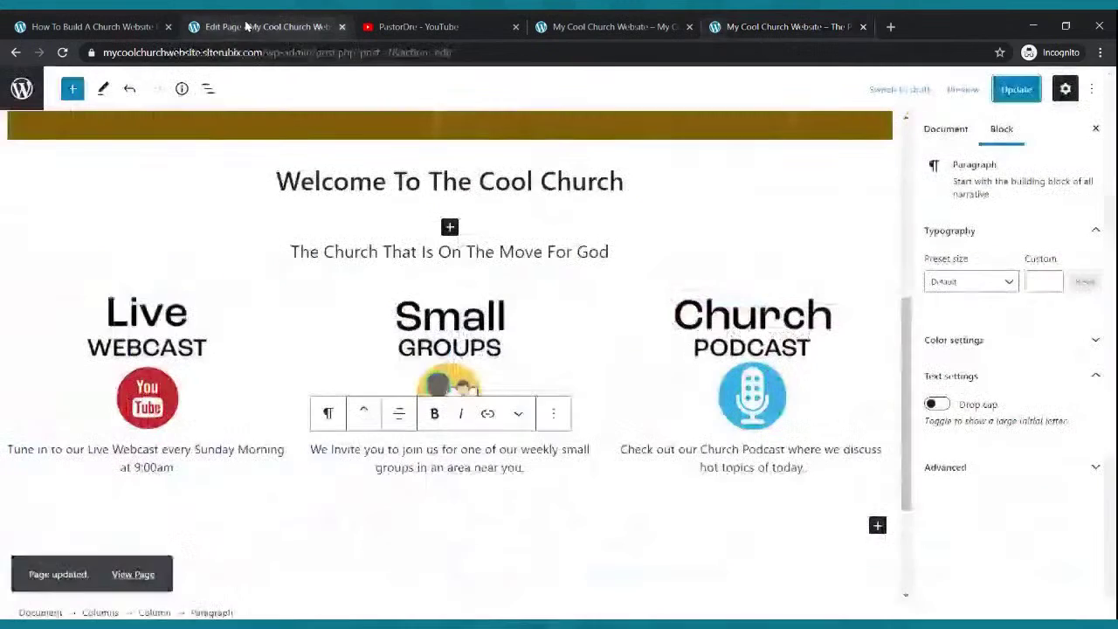
- Insert a Cover block beneath the three icon columns, removing the misplaced one, and update
{"action": "scroll", "coordinate": [319, 319], "scroll_direction": "down", "scroll_amount": 2}
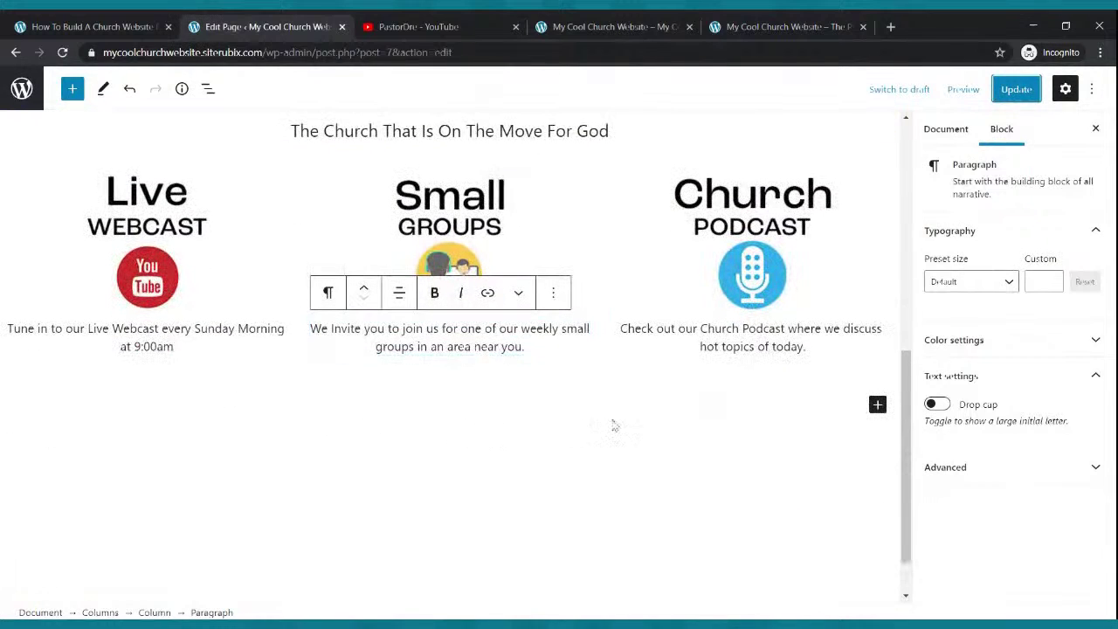
{"action": "left_click", "coordinate": [73, 88]}
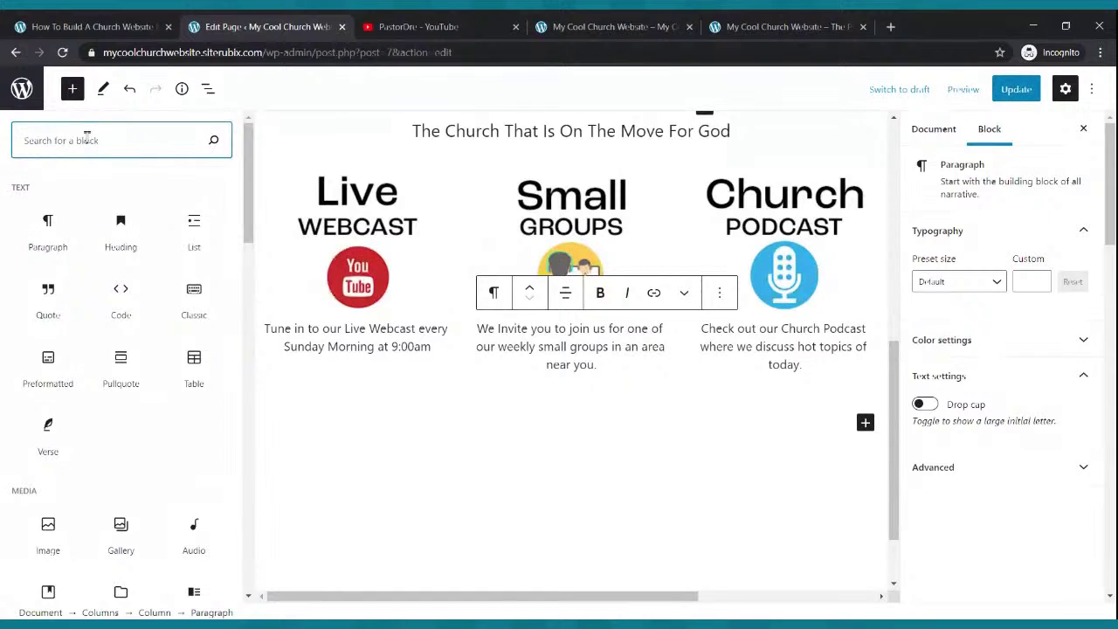
{"action": "type", "text": "cover"}
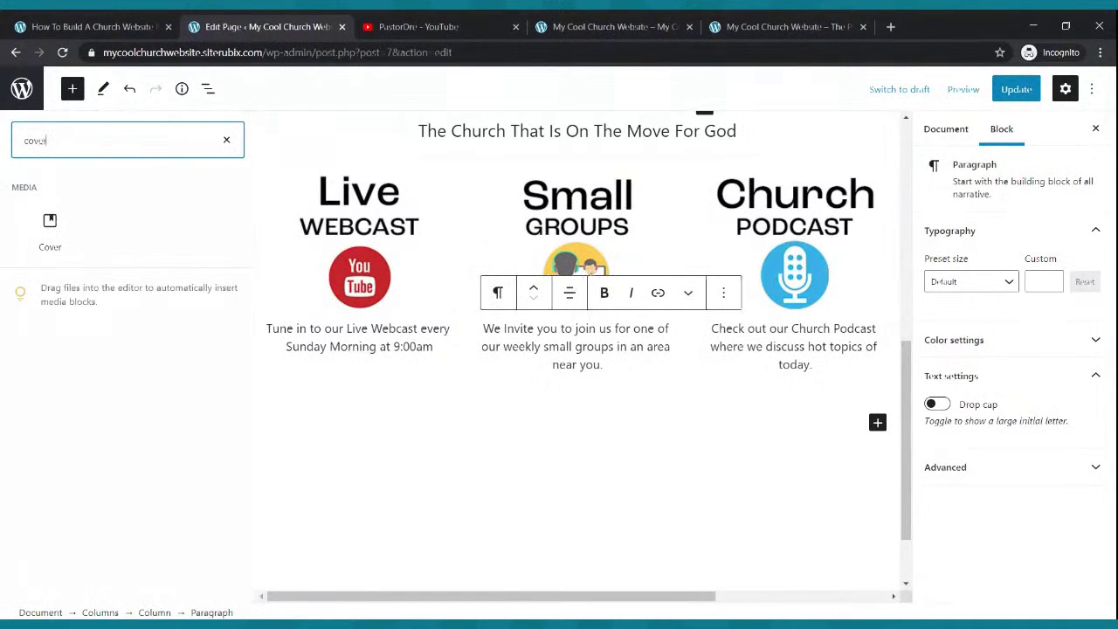
{"action": "left_click", "coordinate": [43, 227]}
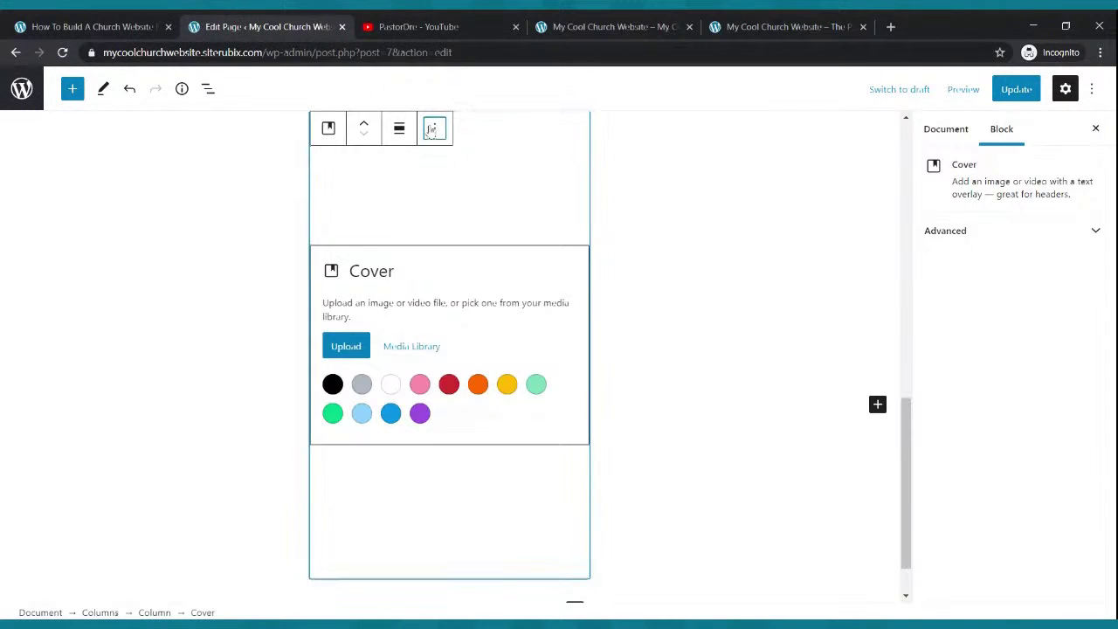
{"action": "left_click", "coordinate": [434, 127]}
{"action": "left_click", "coordinate": [467, 423]}
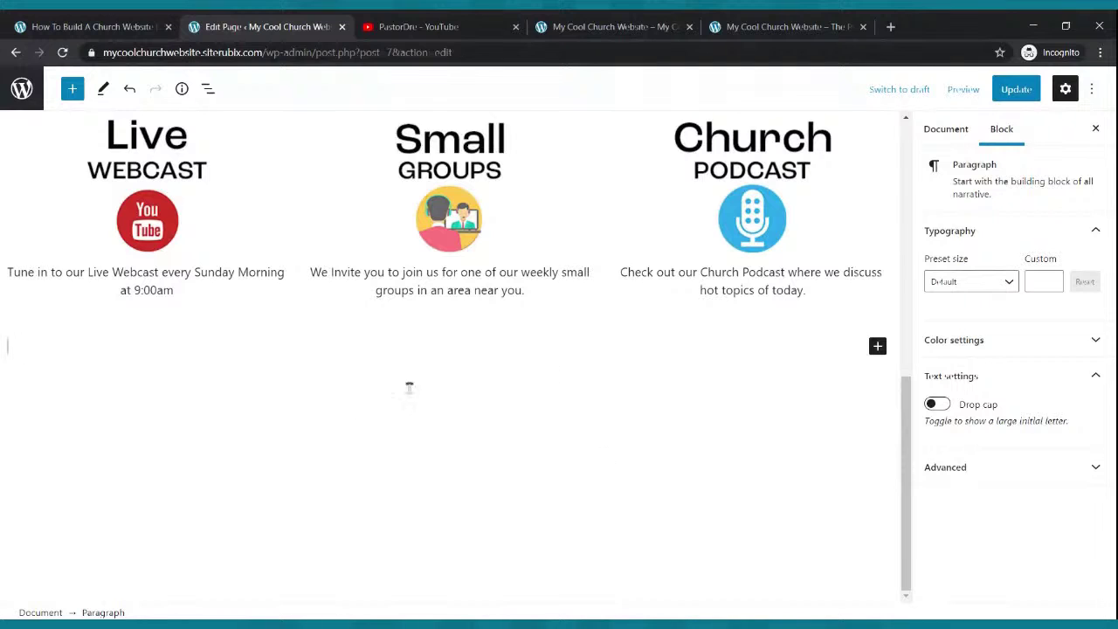
{"action": "left_click", "coordinate": [72, 88]}
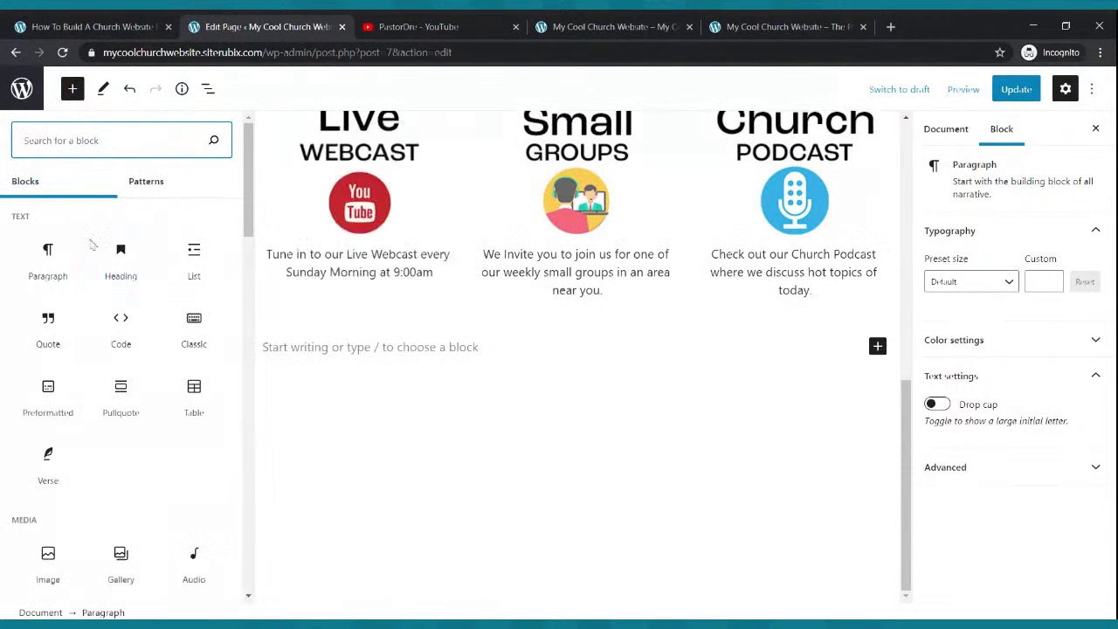
{"action": "type", "text": "cov"}
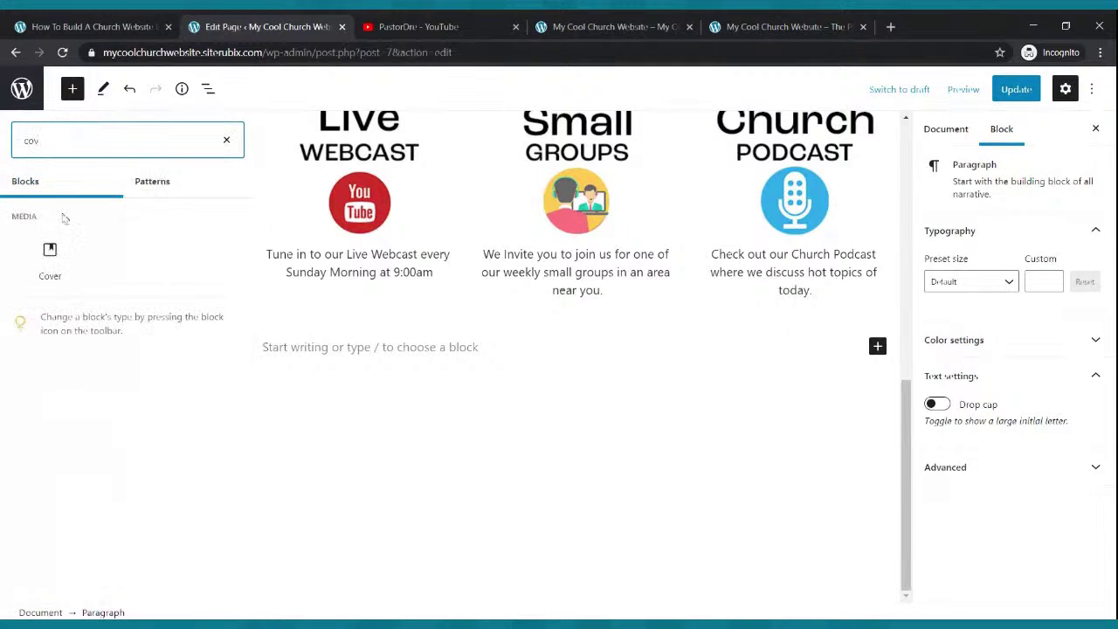
{"action": "left_click", "coordinate": [51, 256]}
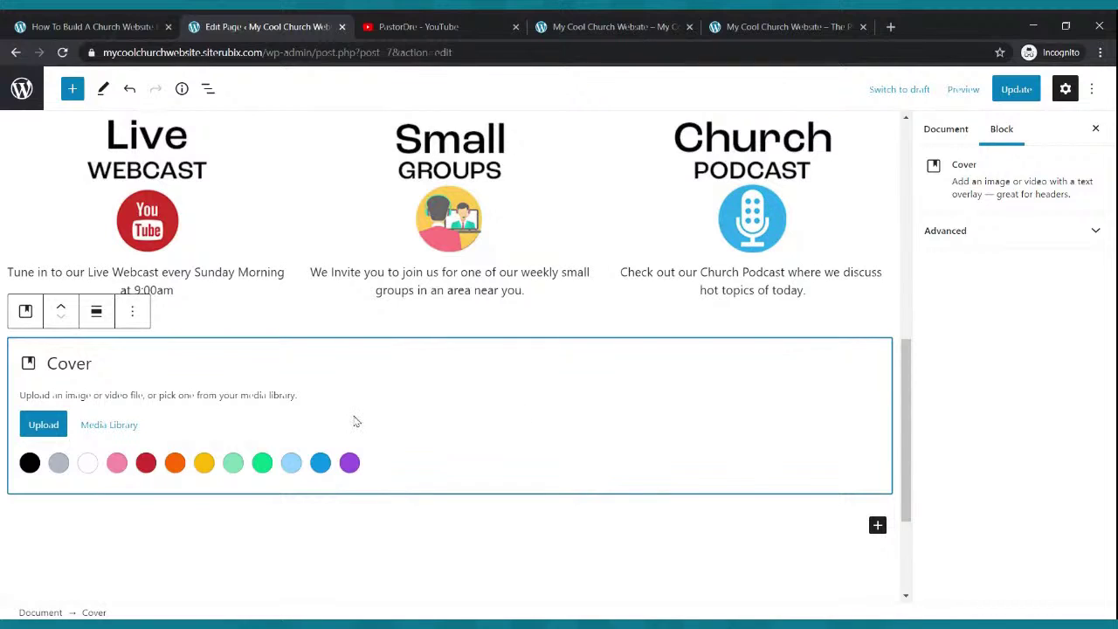
{"action": "left_click", "coordinate": [1009, 89]}
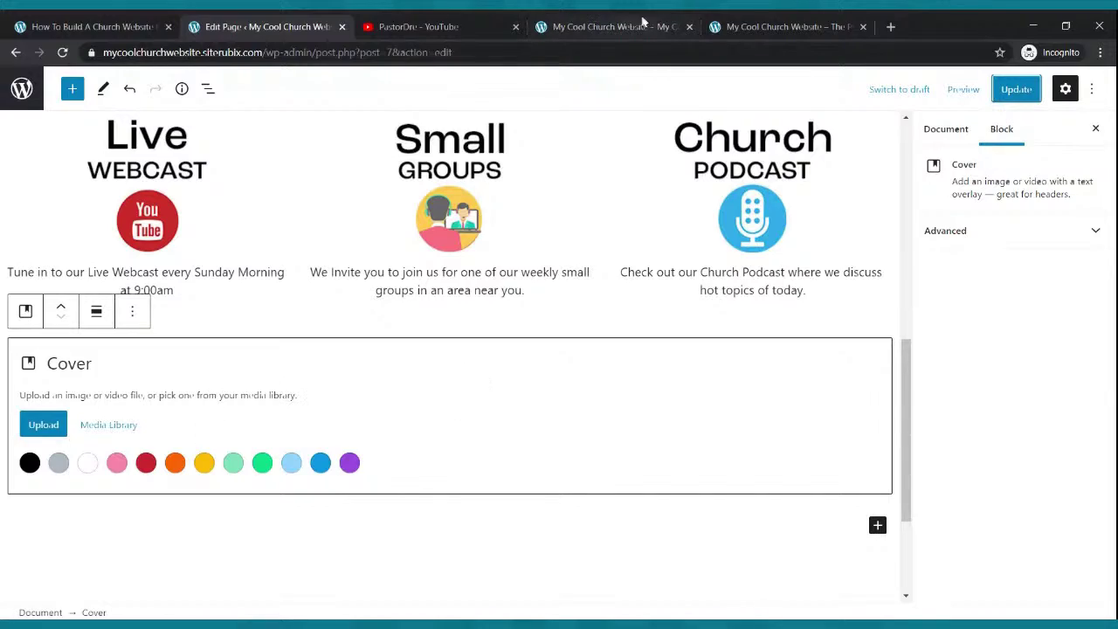
- Give the Cover block a light blue background colour and update the page
{"action": "left_click", "coordinate": [738, 21]}
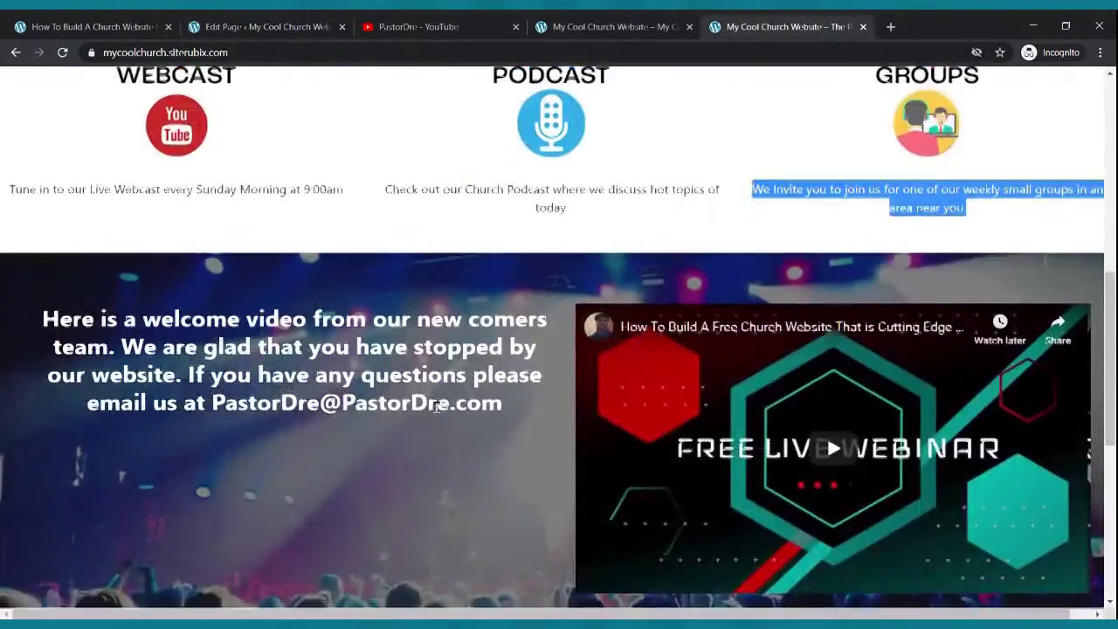
{"action": "scroll", "coordinate": [437, 408], "scroll_direction": "down", "scroll_amount": 2}
{"action": "scroll", "coordinate": [436, 408], "scroll_direction": "up", "scroll_amount": 7}
{"action": "scroll", "coordinate": [375, 411], "scroll_direction": "down", "scroll_amount": 6}
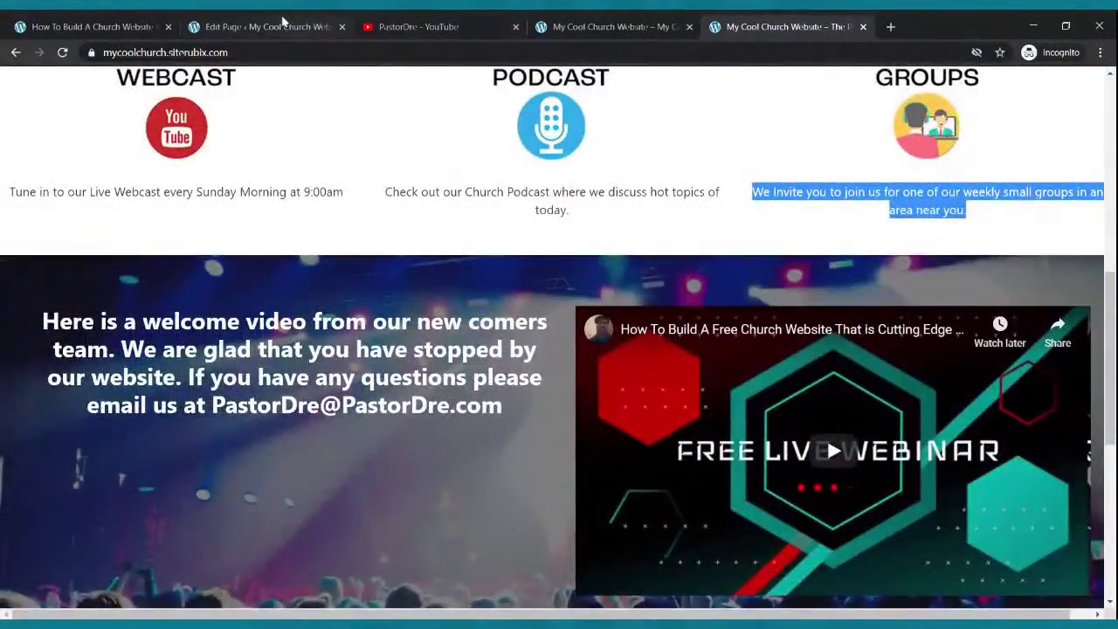
{"action": "left_click", "coordinate": [283, 23]}
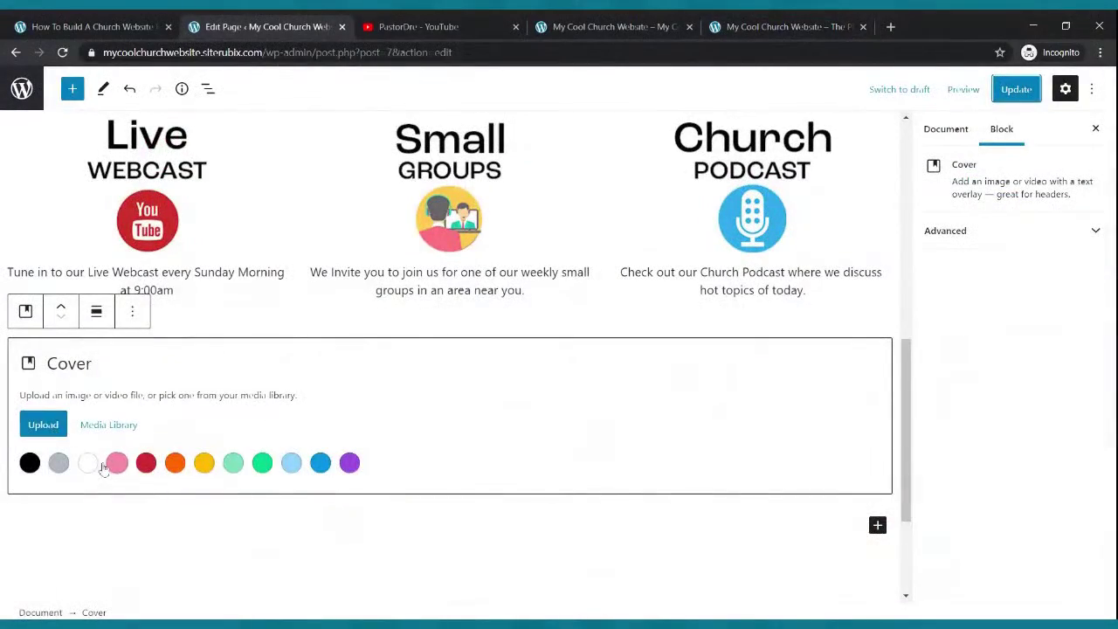
{"action": "left_click", "coordinate": [291, 462]}
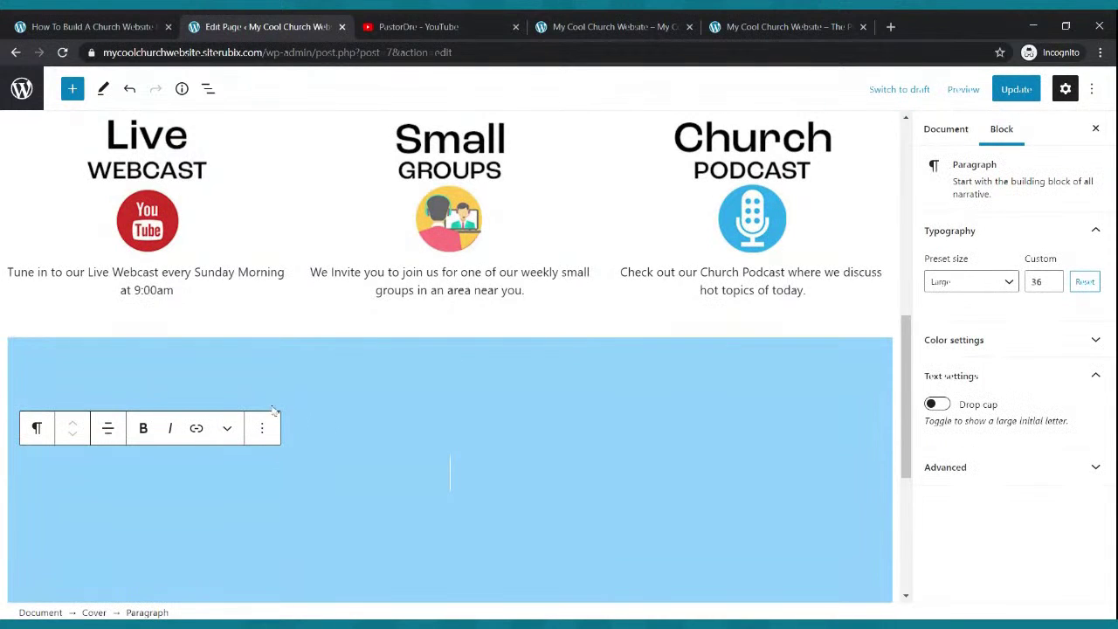
{"action": "left_click", "coordinate": [1029, 98]}
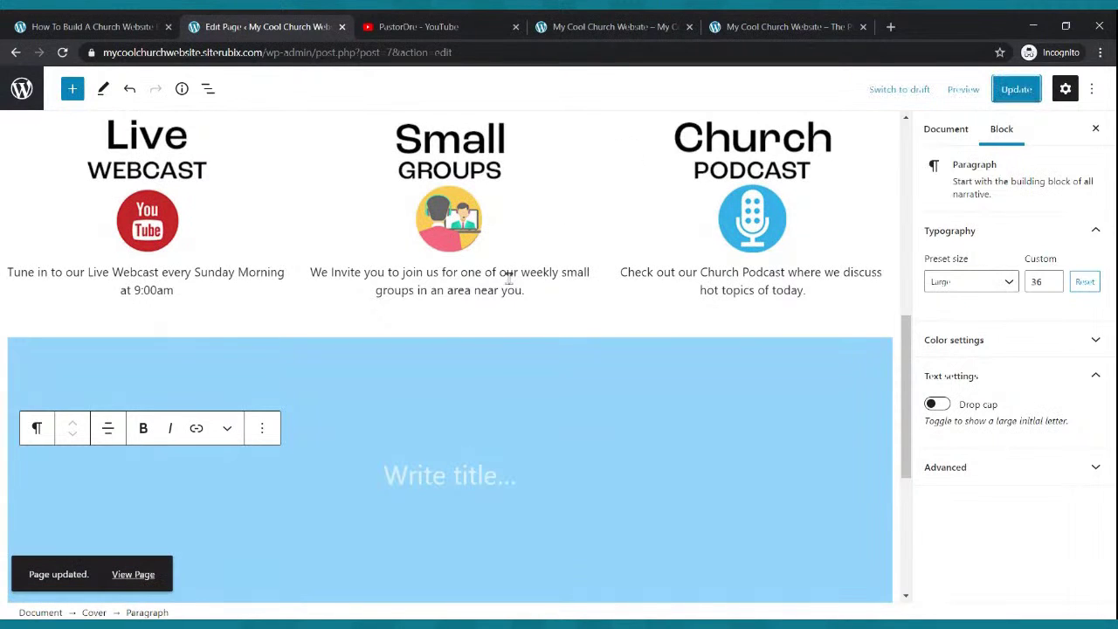
- Scroll to the light blue cover section and place the cursor inside it
{"action": "scroll", "coordinate": [504, 384], "scroll_direction": "up", "scroll_amount": 5}
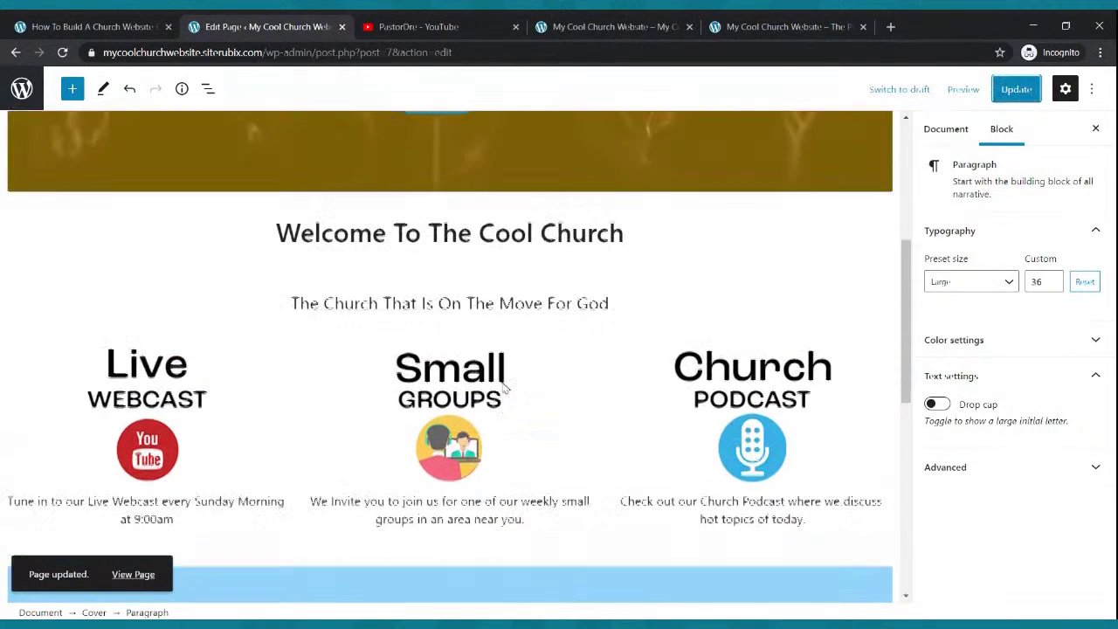
{"action": "scroll", "coordinate": [501, 382], "scroll_direction": "down", "scroll_amount": 5}
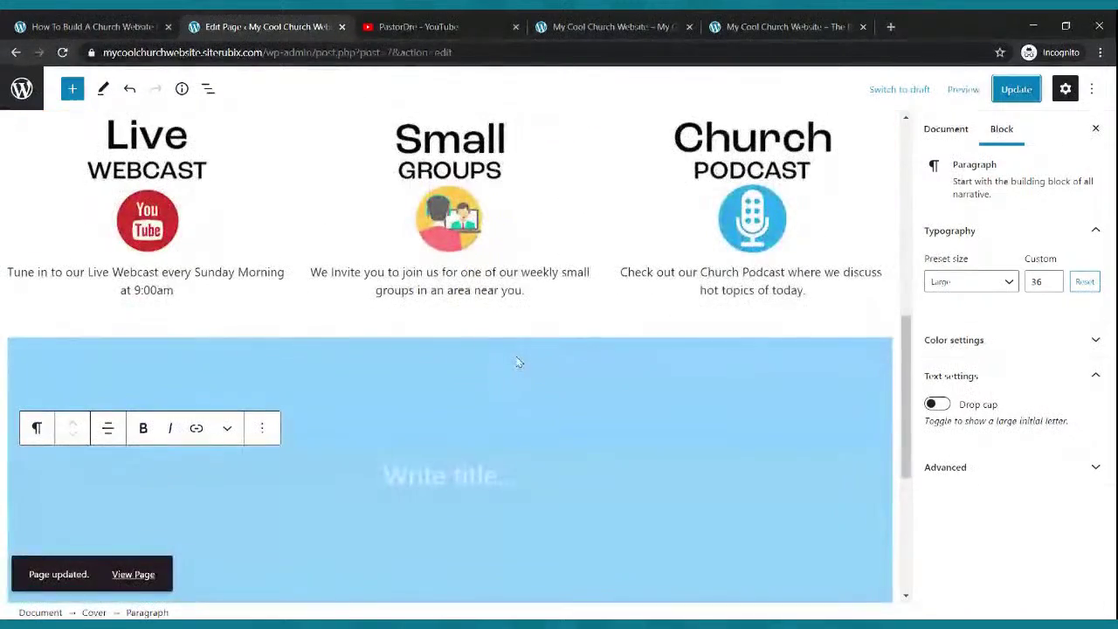
{"action": "scroll", "coordinate": [464, 472], "scroll_direction": "up", "scroll_amount": 10}
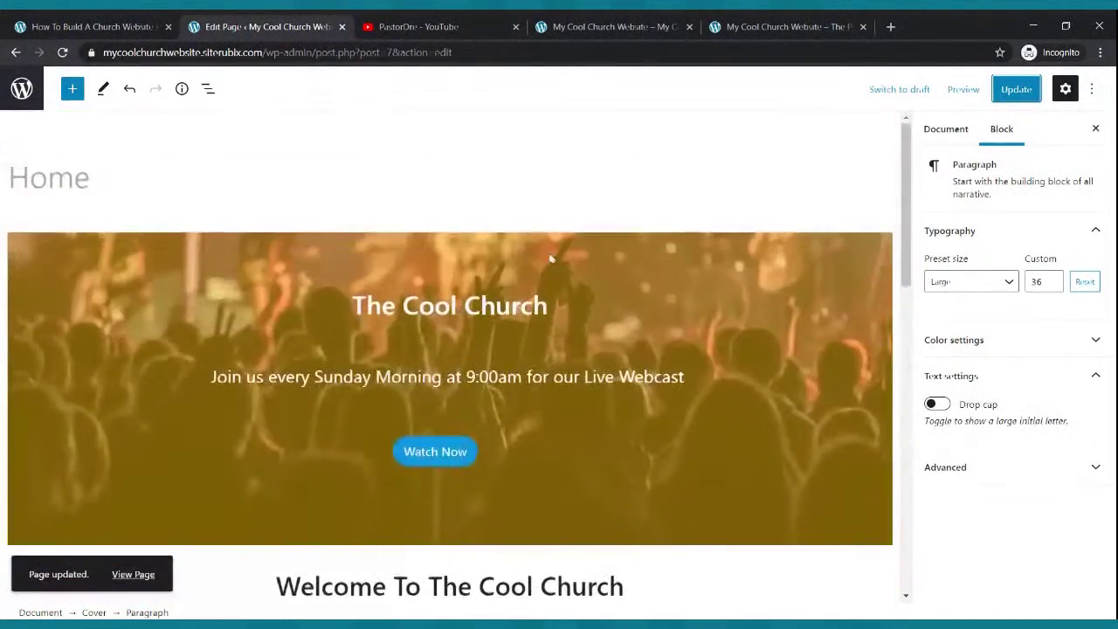
{"action": "scroll", "coordinate": [575, 370], "scroll_direction": "down", "scroll_amount": 5}
{"action": "scroll", "coordinate": [575, 370], "scroll_direction": "down", "scroll_amount": 2}
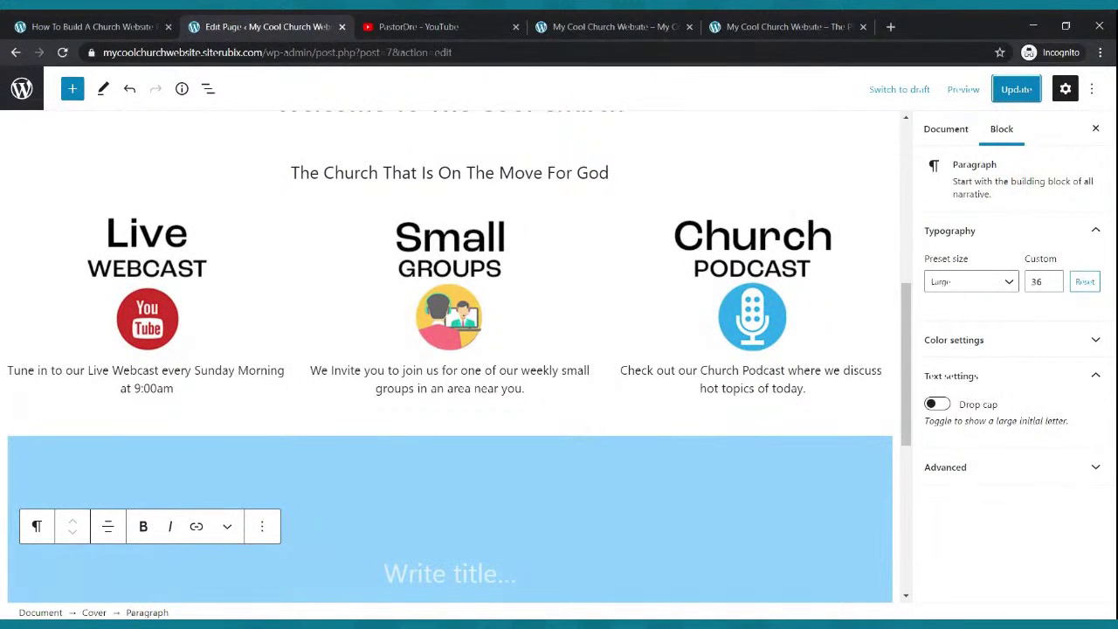
{"action": "scroll", "coordinate": [422, 506], "scroll_direction": "down", "scroll_amount": 2}
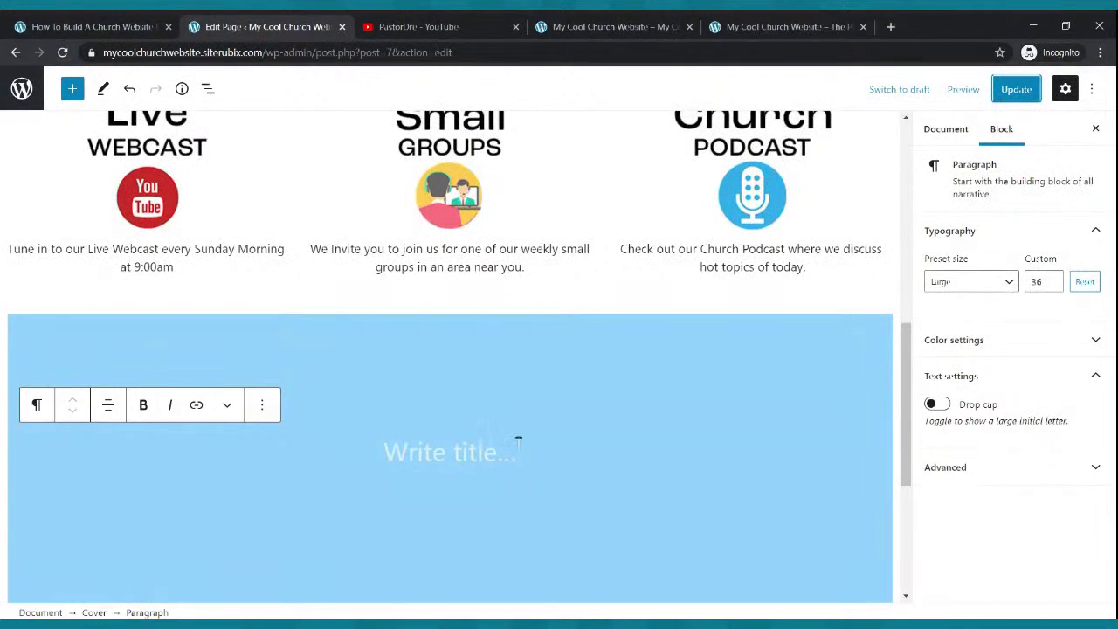
{"action": "left_click", "coordinate": [451, 453]}
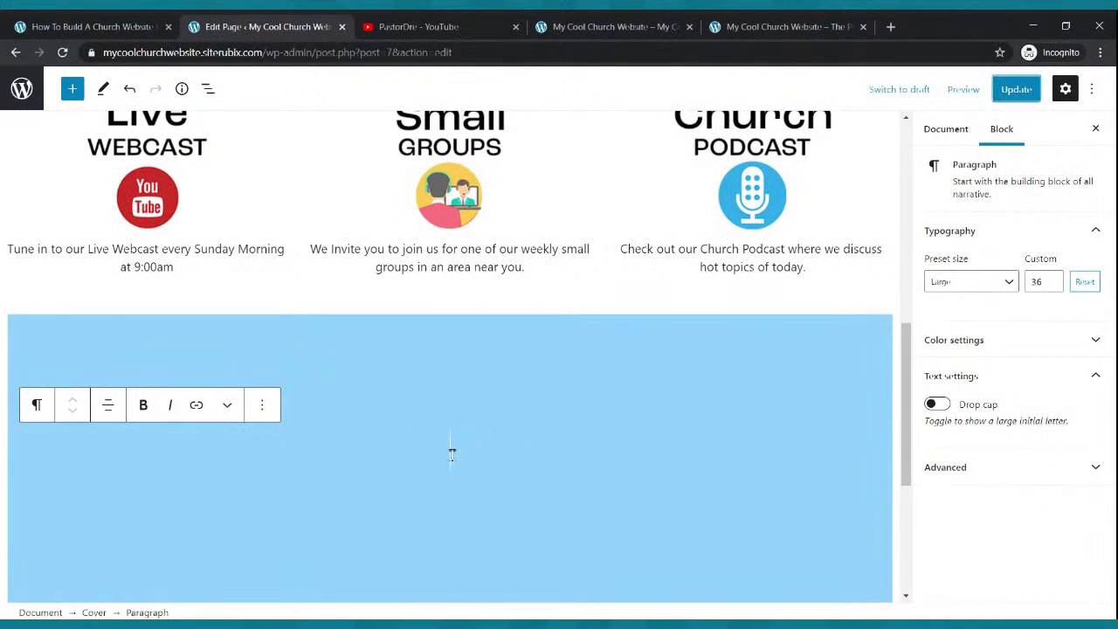
- Insert a 30/70 Columns block in the cover and start a paragraph in the narrow first column
{"action": "left_click", "coordinate": [72, 89]}
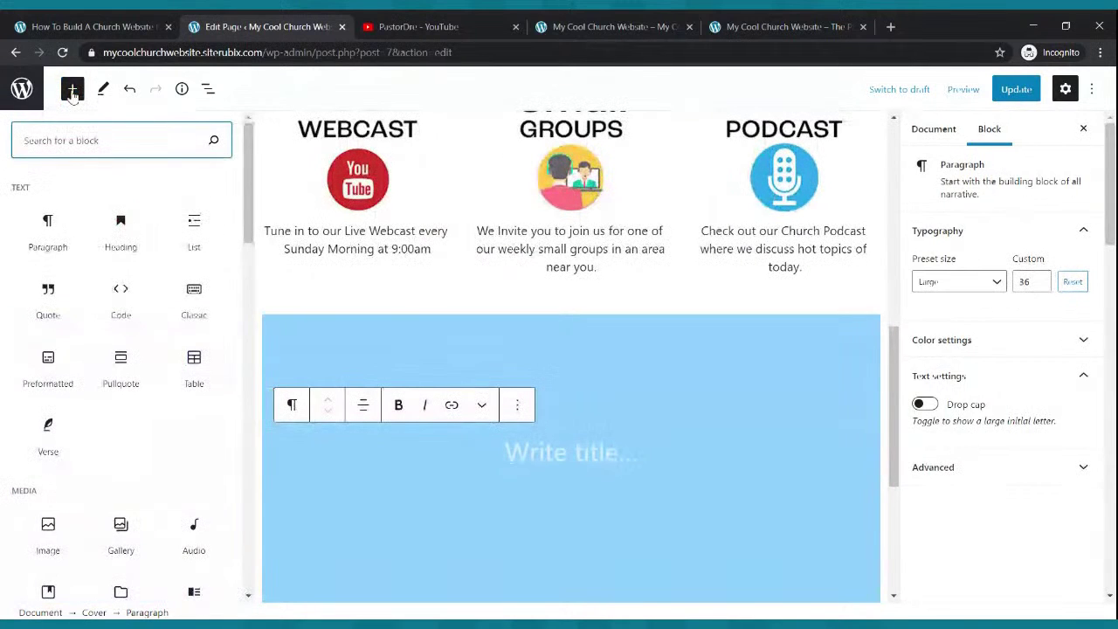
{"action": "type", "text": "columns"}
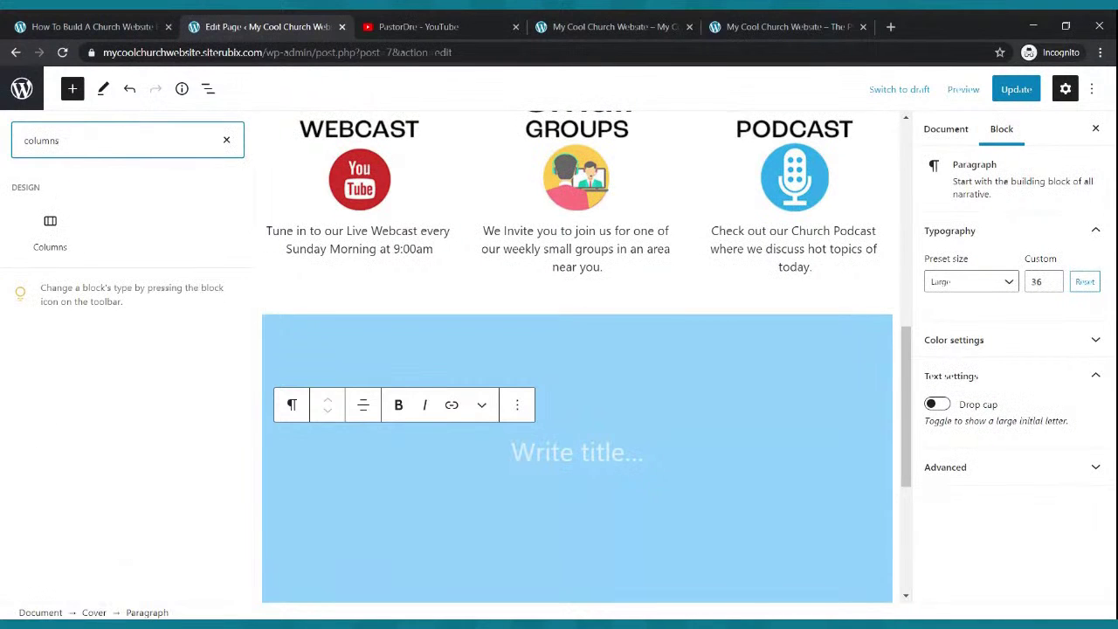
{"action": "left_click", "coordinate": [50, 229]}
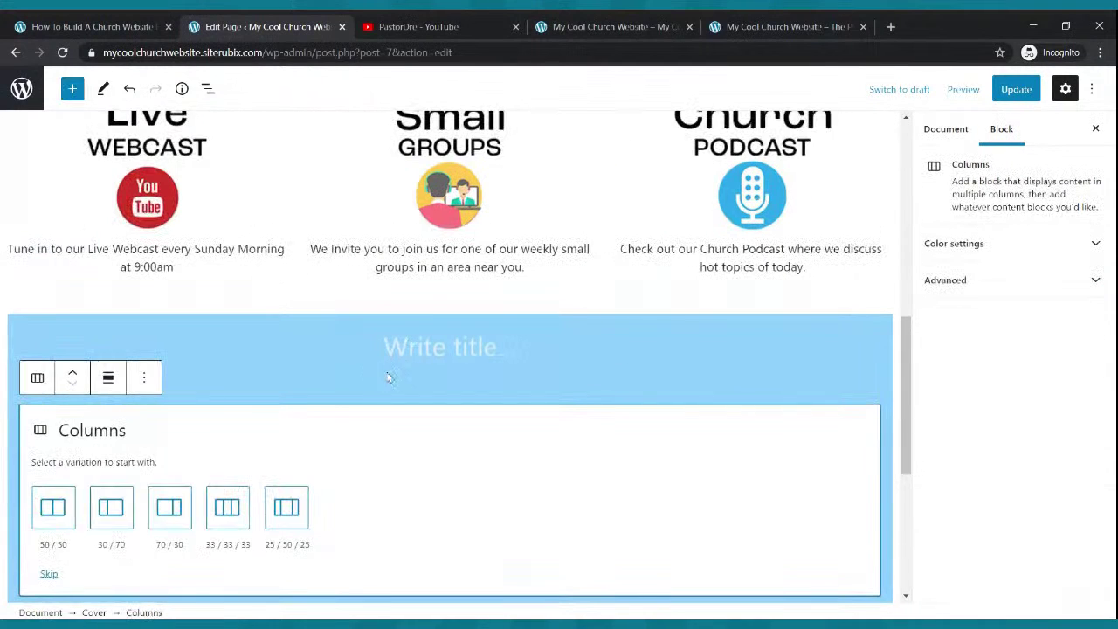
{"action": "left_click", "coordinate": [106, 515]}
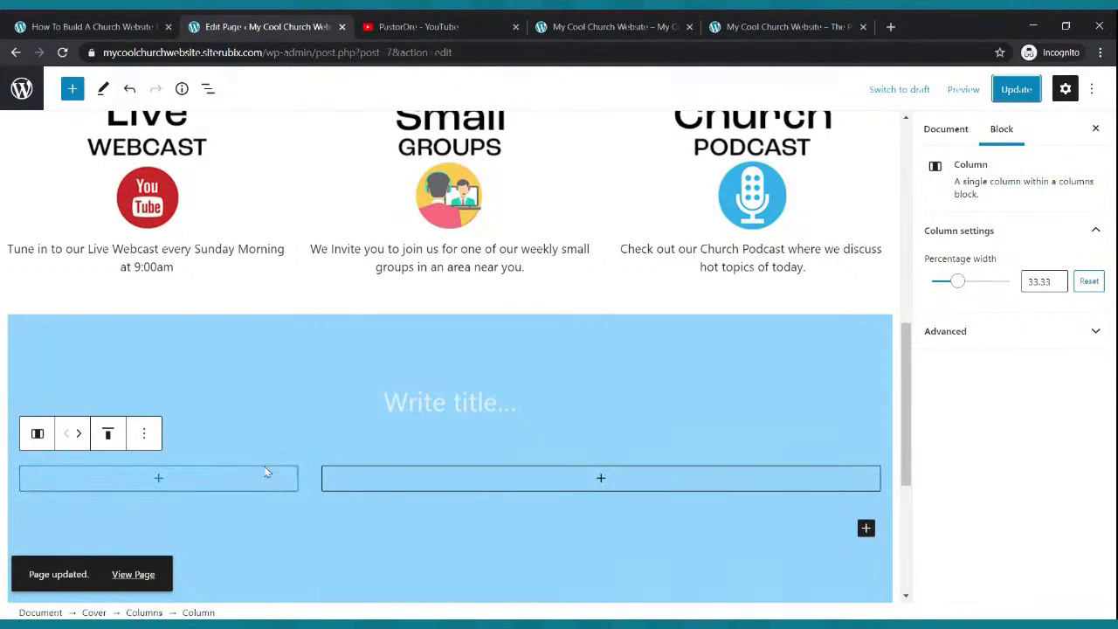
{"action": "left_click", "coordinate": [158, 480]}
{"action": "left_click", "coordinate": [79, 307]}
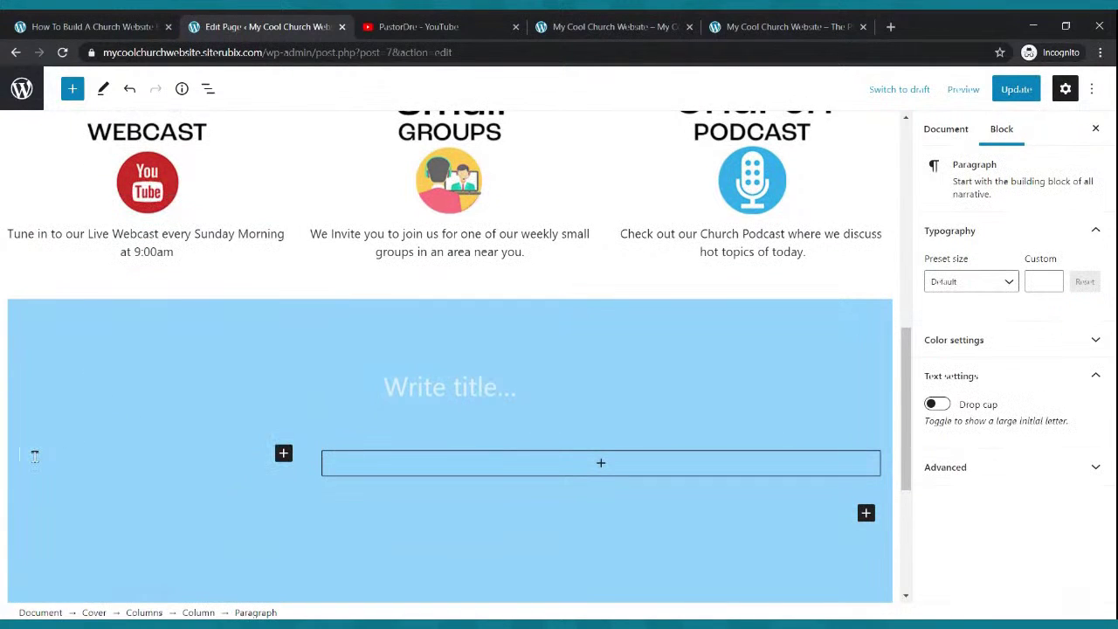
- Type the 'Hello and welcome to our website' paragraph inviting visitors to e-mail questions
{"action": "type", "text": "Hello and wel"}
{"action": "type", "text": "com to"}
{"action": "key", "text": "BackSpace"}
{"action": "key", "text": "BackSpace"}
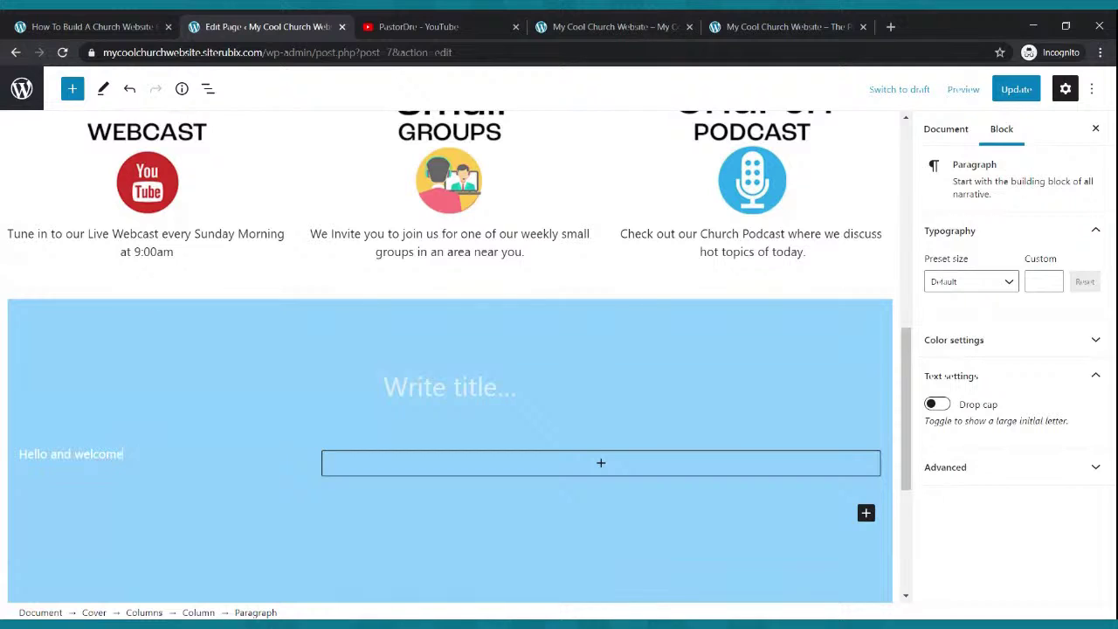
{"action": "type", "text": "e tio o"}
{"action": "type", "text": "oio"}
{"action": "key", "text": "BackSpace"}
{"action": "key", "text": "BackSpace"}
{"action": "key", "text": "BackSpace"}
{"action": "type", "text": "o ou"}
{"action": "type", "text": "r website. We hope you enj"}
{"action": "type", "text": "oy you"}
{"action": "type", "text": "r isit"}
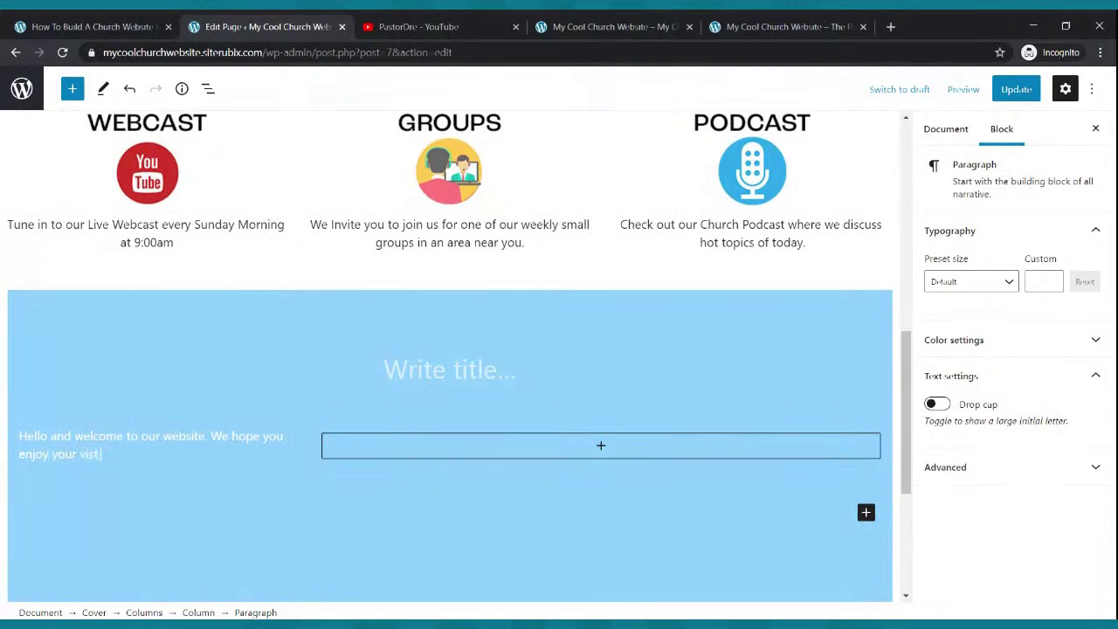
{"action": "type", "text": ". If you have question"}
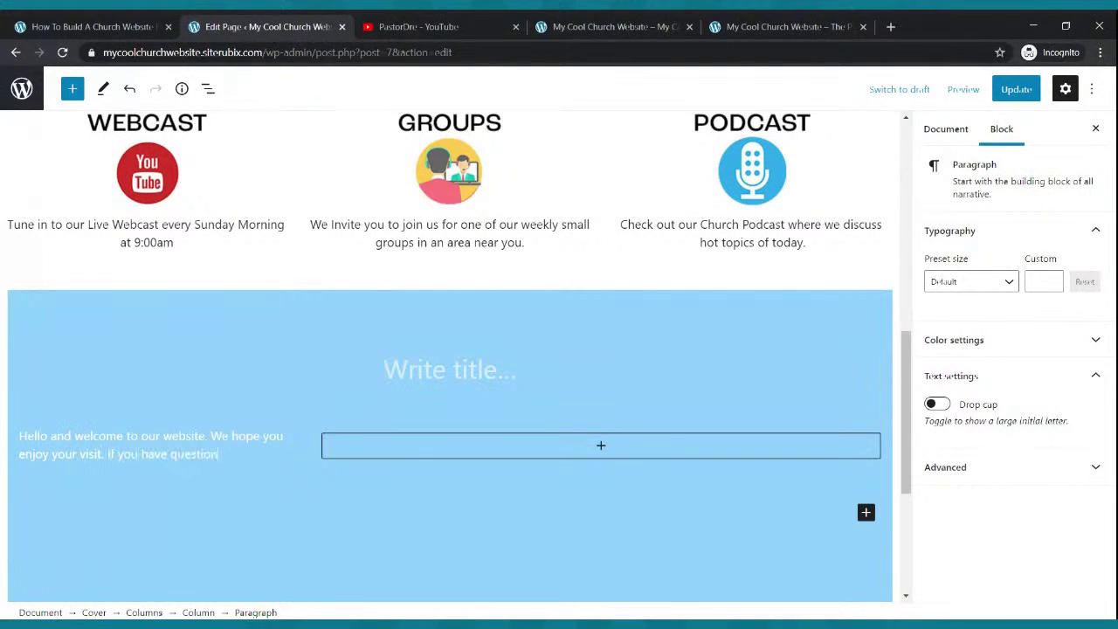
{"action": "type", "text": "s please fiel free to conta"}
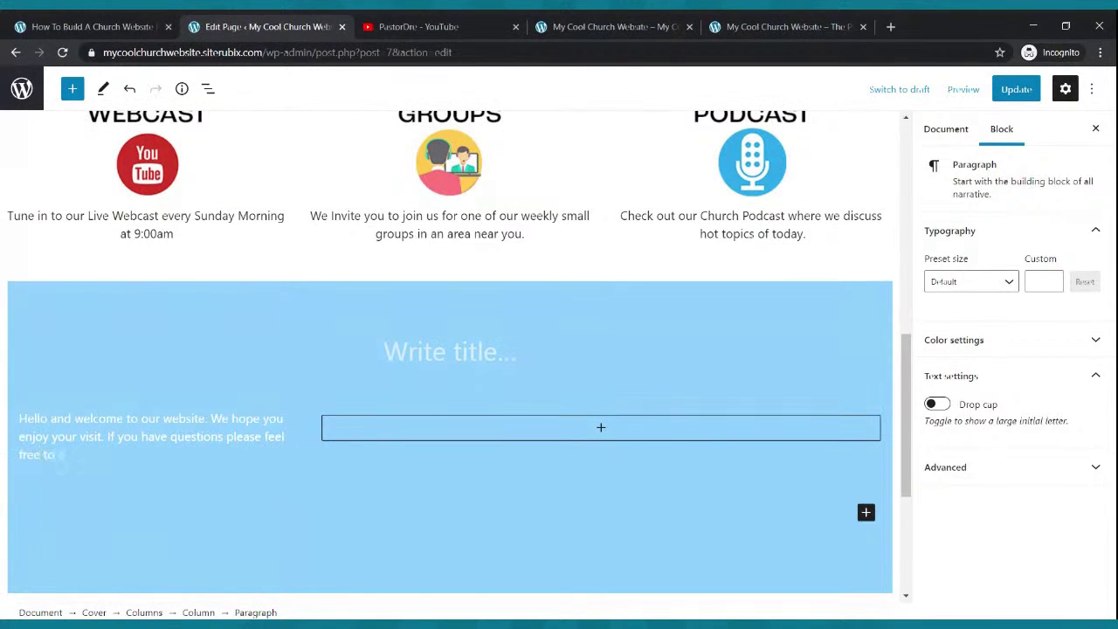
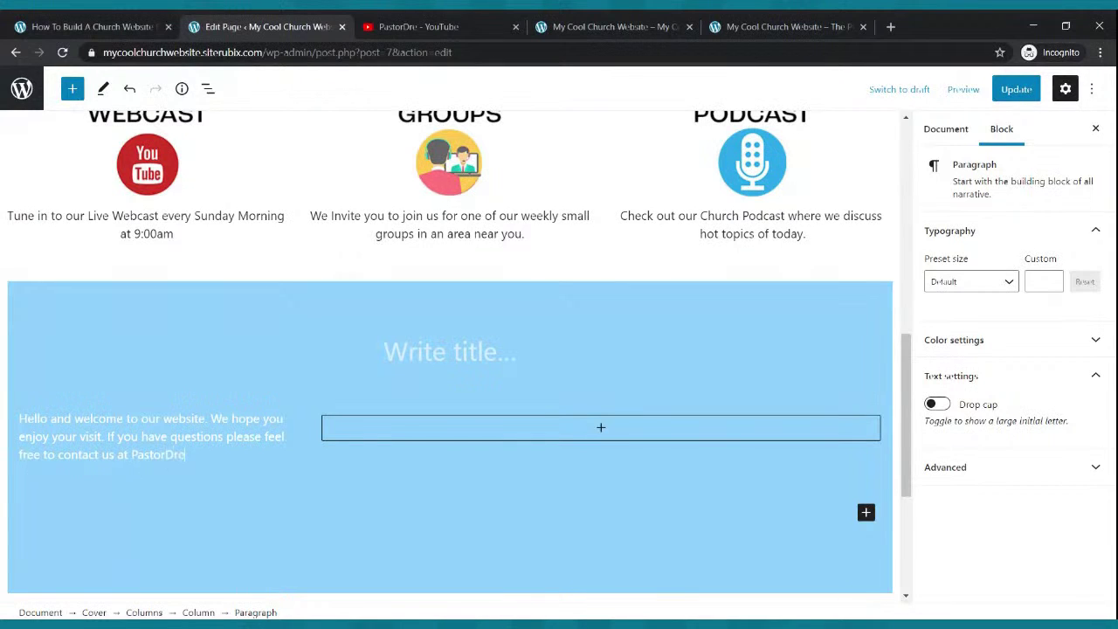
{"action": "type", "text": "pa"}
{"action": "key", "text": "BackSpace"}
{"action": "key", "text": "BackSpace"}
- Finish the pastor's e-mail address at the paragraph's end and update the page
{"action": "triple_click", "coordinate": [35, 456]}
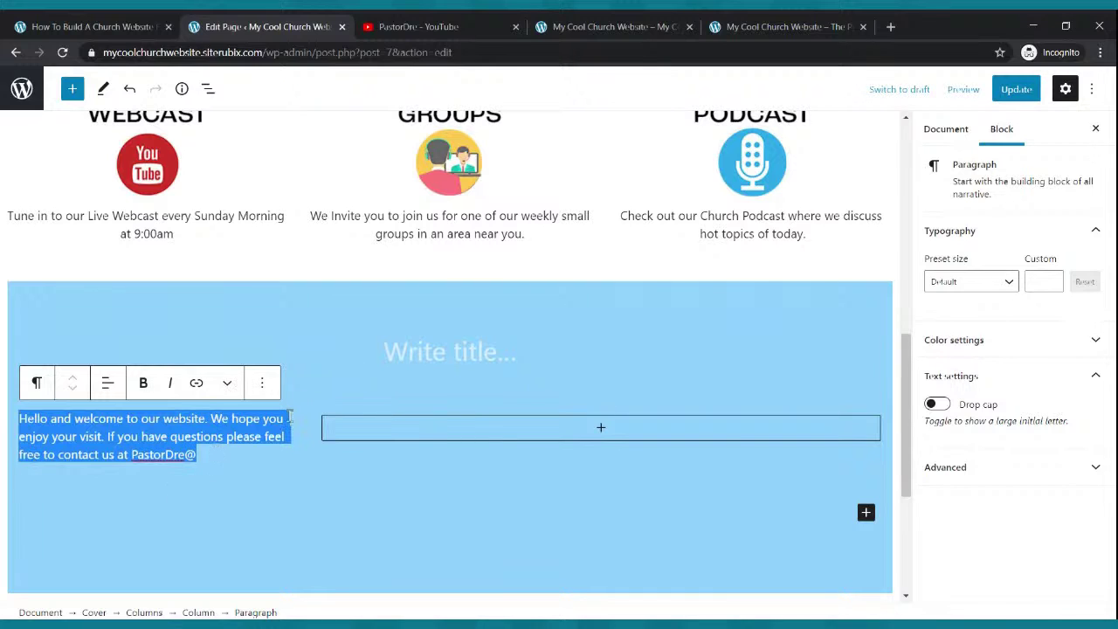
{"action": "left_click", "coordinate": [229, 434]}
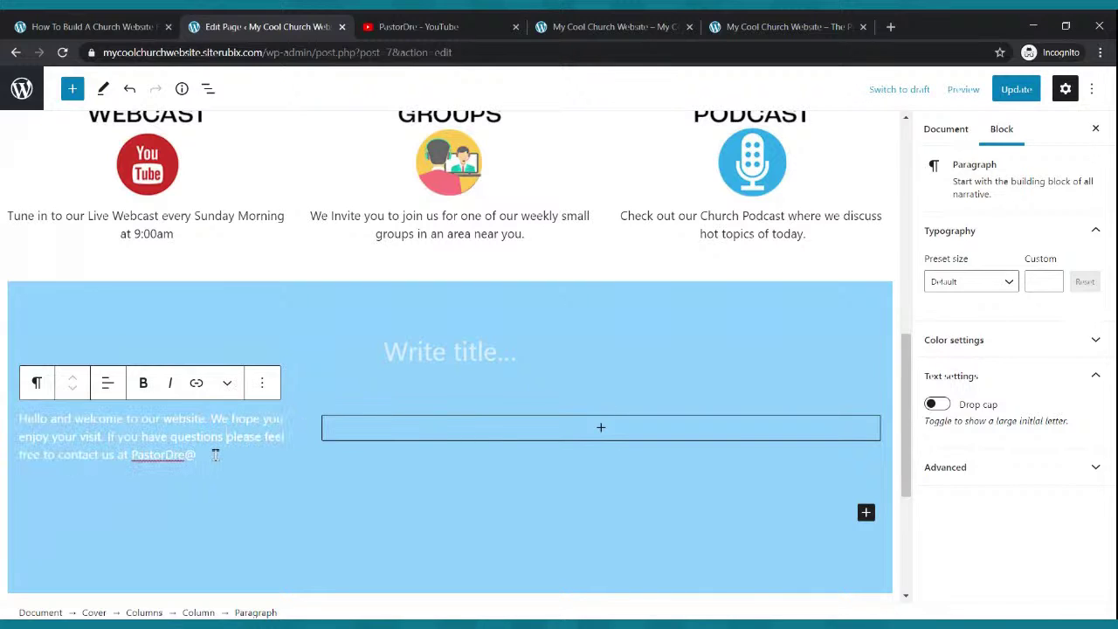
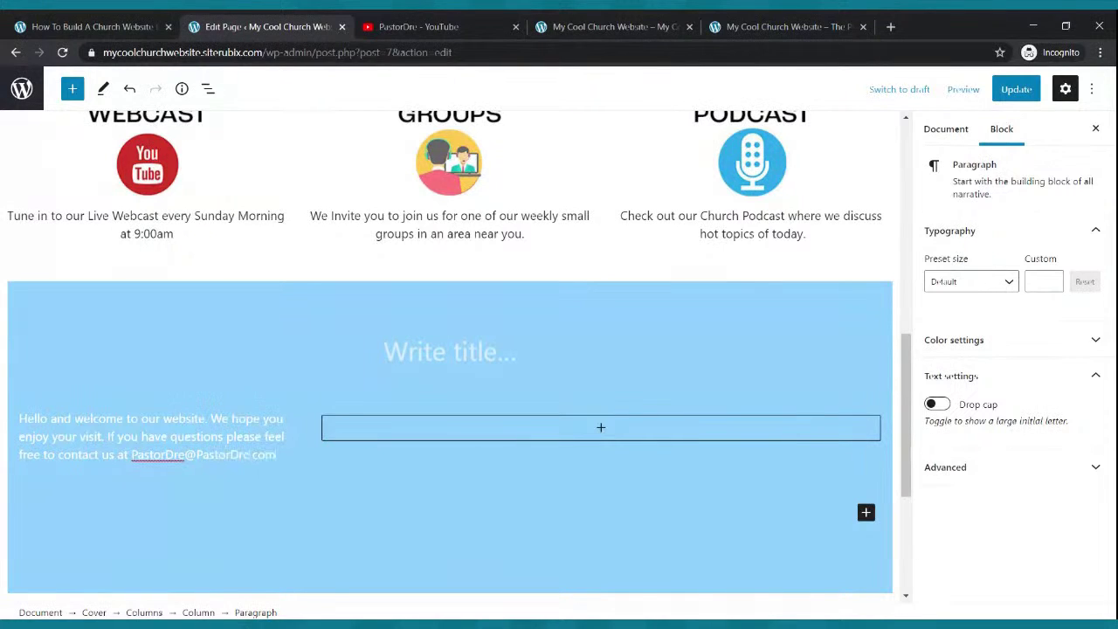
{"action": "left_click", "coordinate": [1025, 97]}
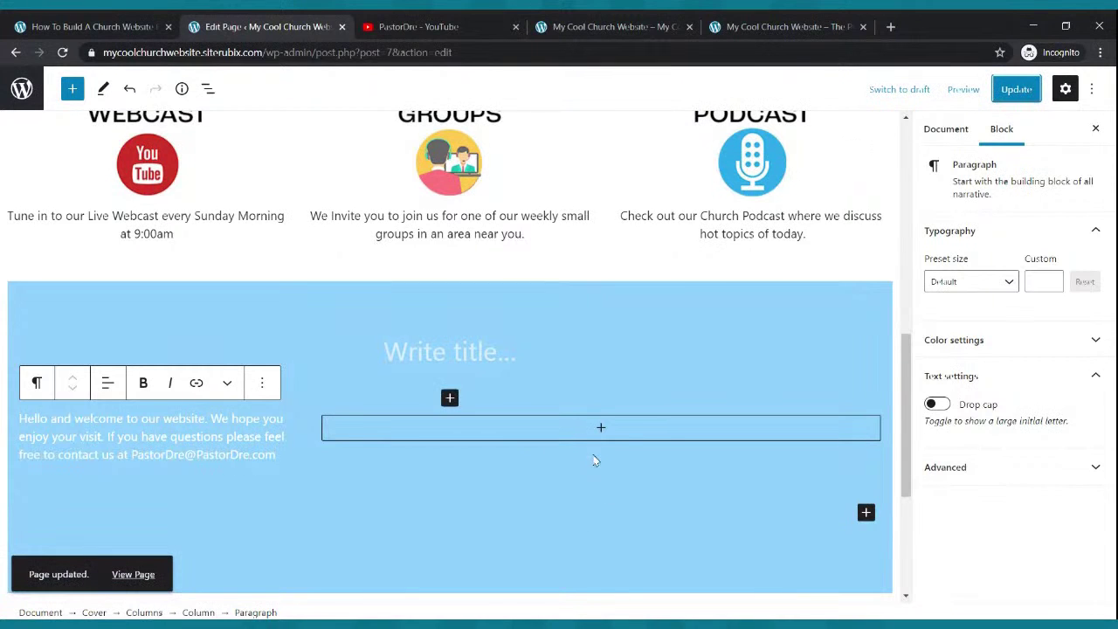
{"action": "left_click", "coordinate": [404, 24]}
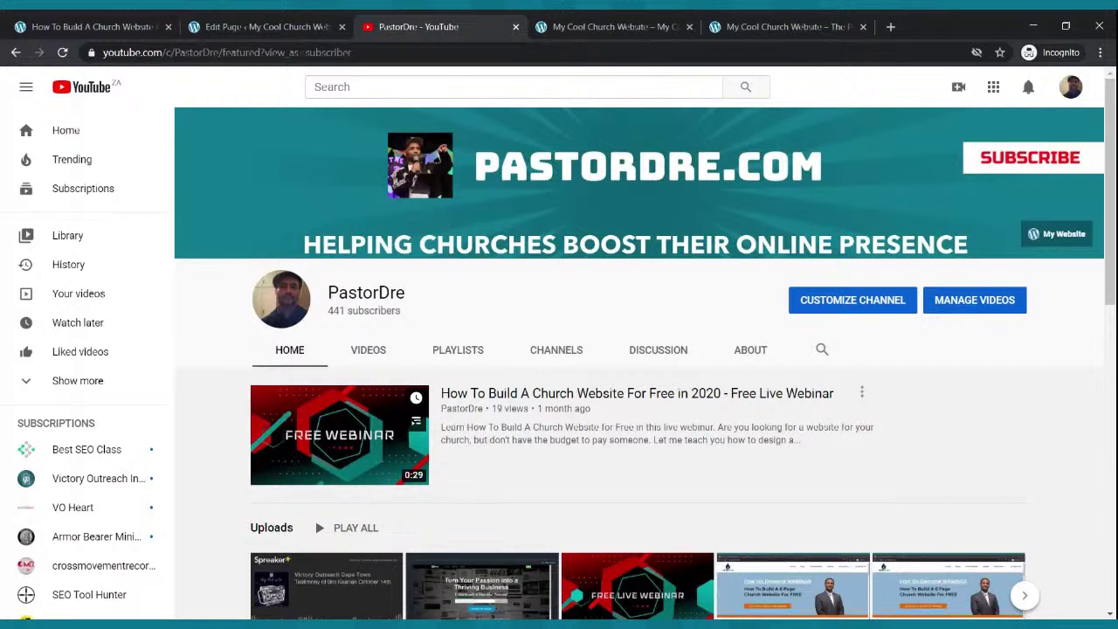
- Copy the share link of the paused 'Free Webinar _ How To Build A Church Website' YouTube video
{"action": "scroll", "coordinate": [585, 392], "scroll_direction": "down", "scroll_amount": 3}
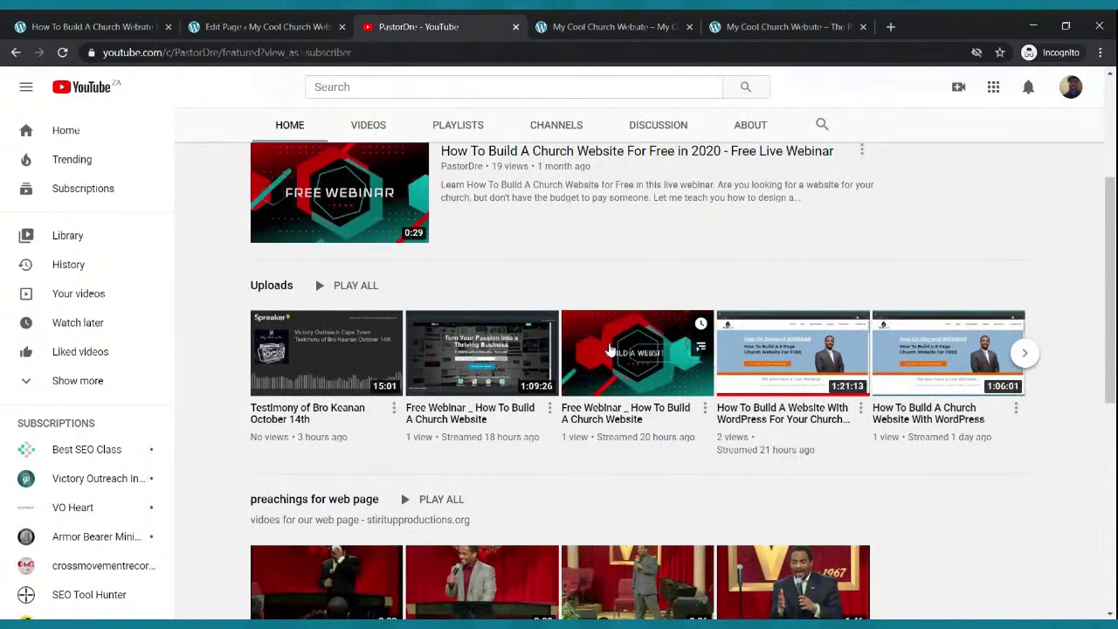
{"action": "left_click", "coordinate": [605, 352]}
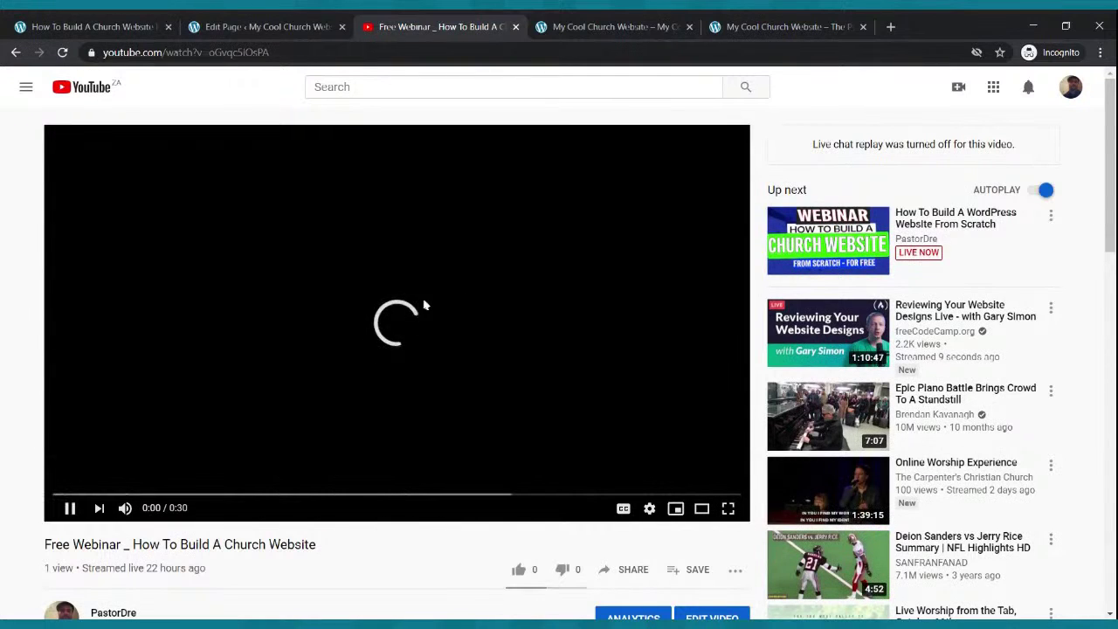
{"action": "scroll", "coordinate": [426, 307], "scroll_direction": "down", "scroll_amount": 2}
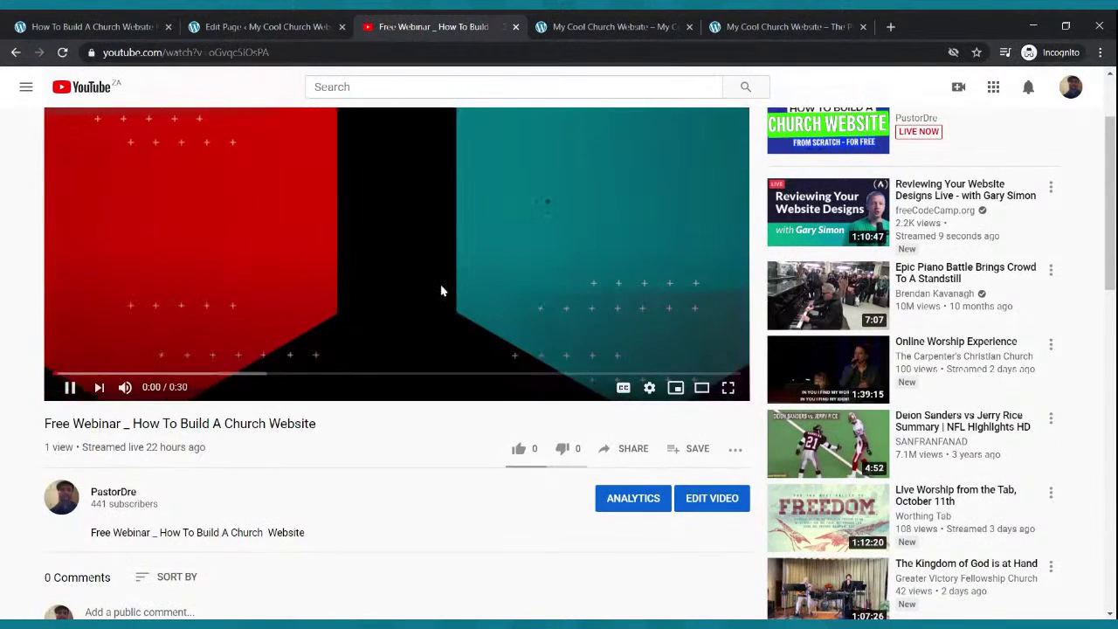
{"action": "left_click", "coordinate": [442, 290]}
{"action": "scroll", "coordinate": [442, 291], "scroll_direction": "up", "scroll_amount": 1}
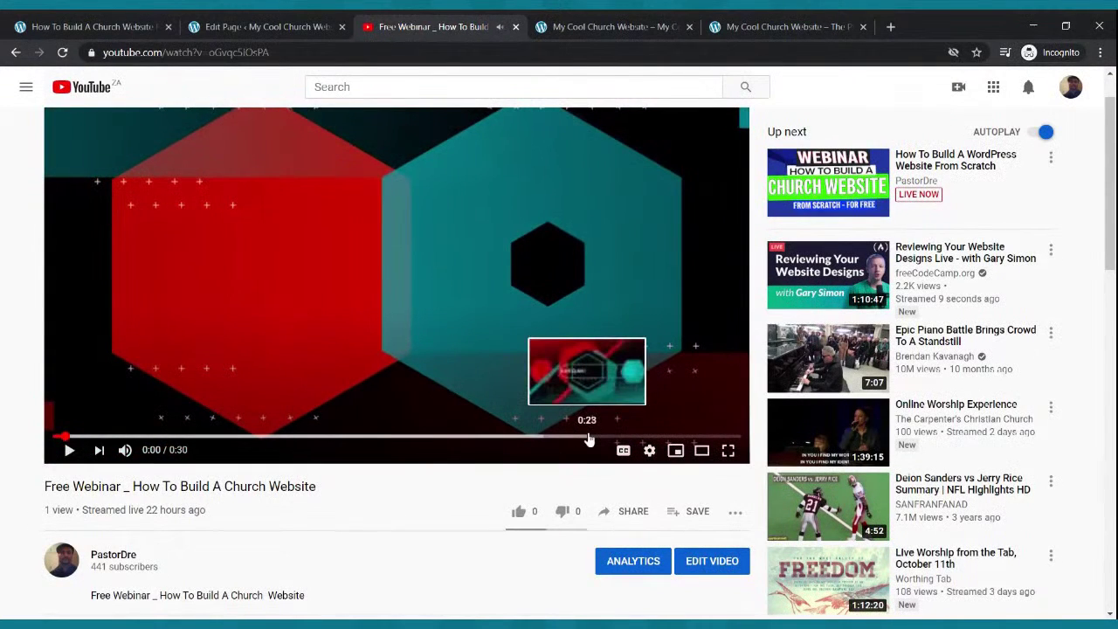
{"action": "left_click", "coordinate": [632, 512]}
{"action": "left_click", "coordinate": [704, 369]}
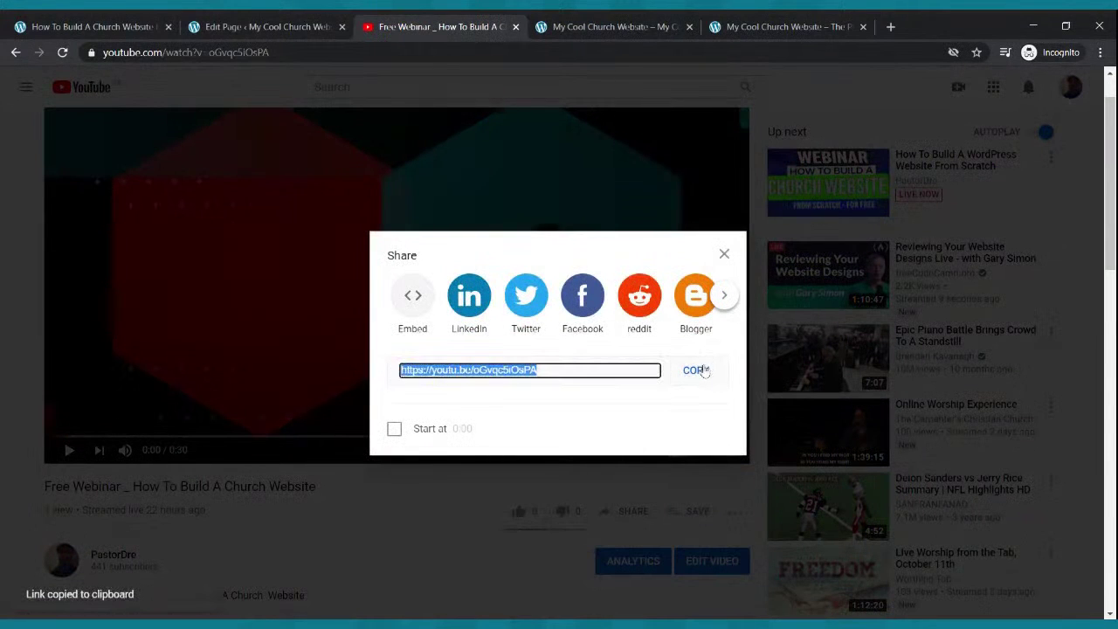
{"action": "left_click", "coordinate": [288, 23]}
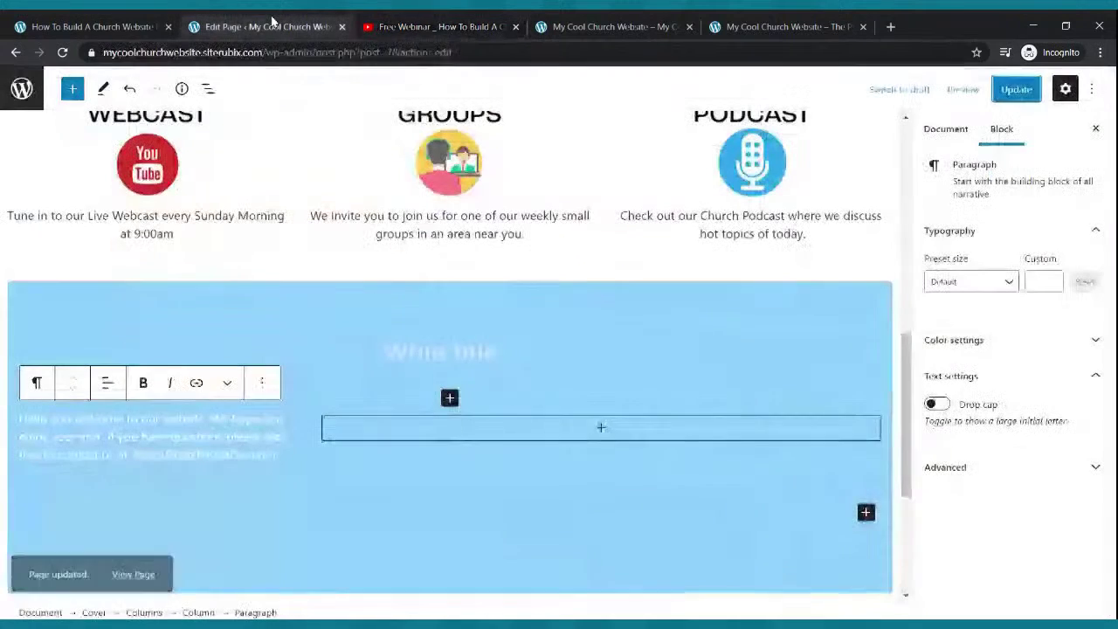
- Embed the copied webinar link as a YouTube block in the empty right column
{"action": "left_click", "coordinate": [601, 430]}
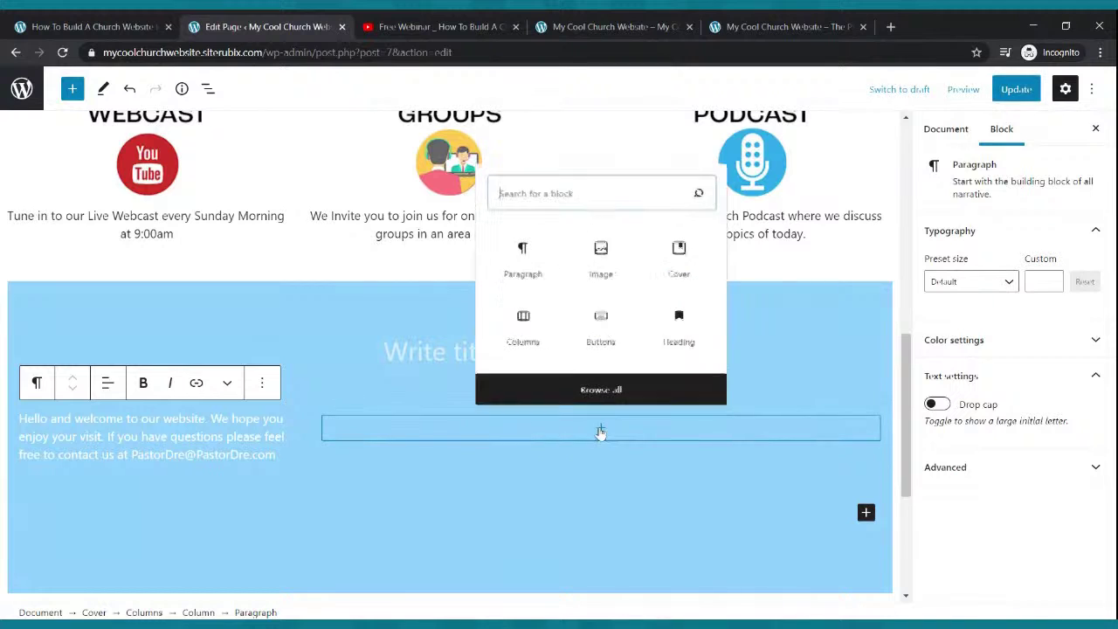
{"action": "type", "text": "video"}
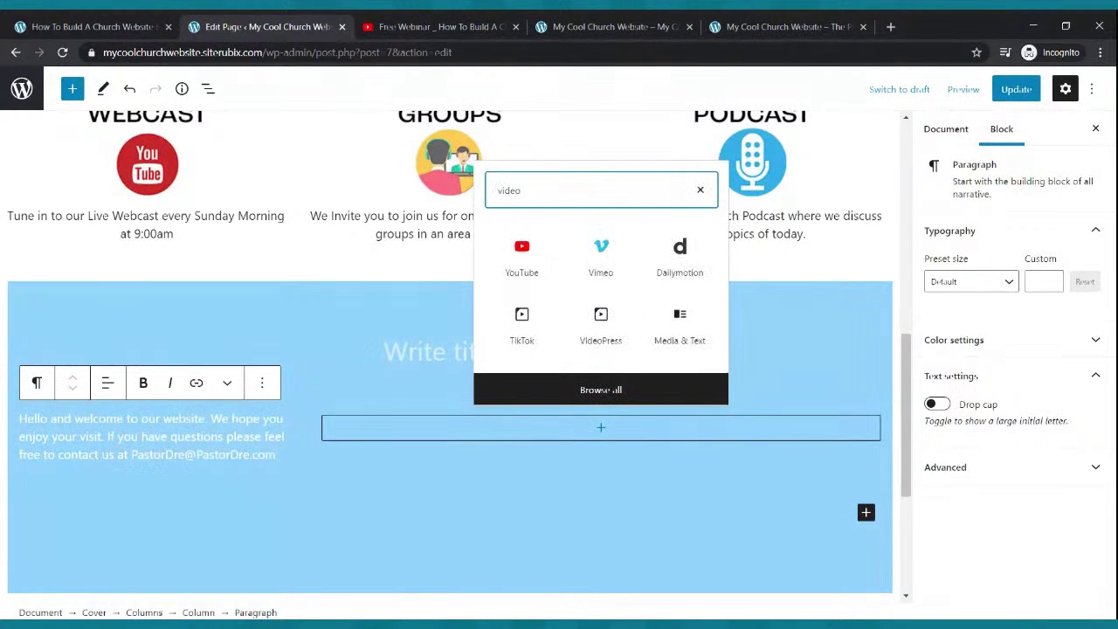
{"action": "left_click", "coordinate": [520, 251]}
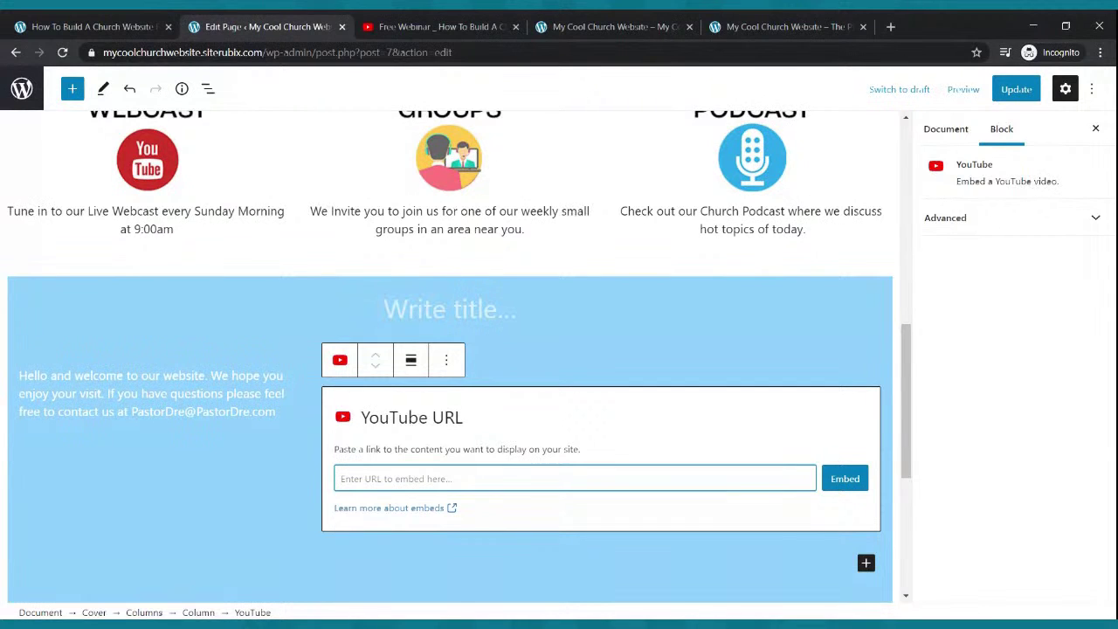
{"action": "key", "text": "ctrl+v"}
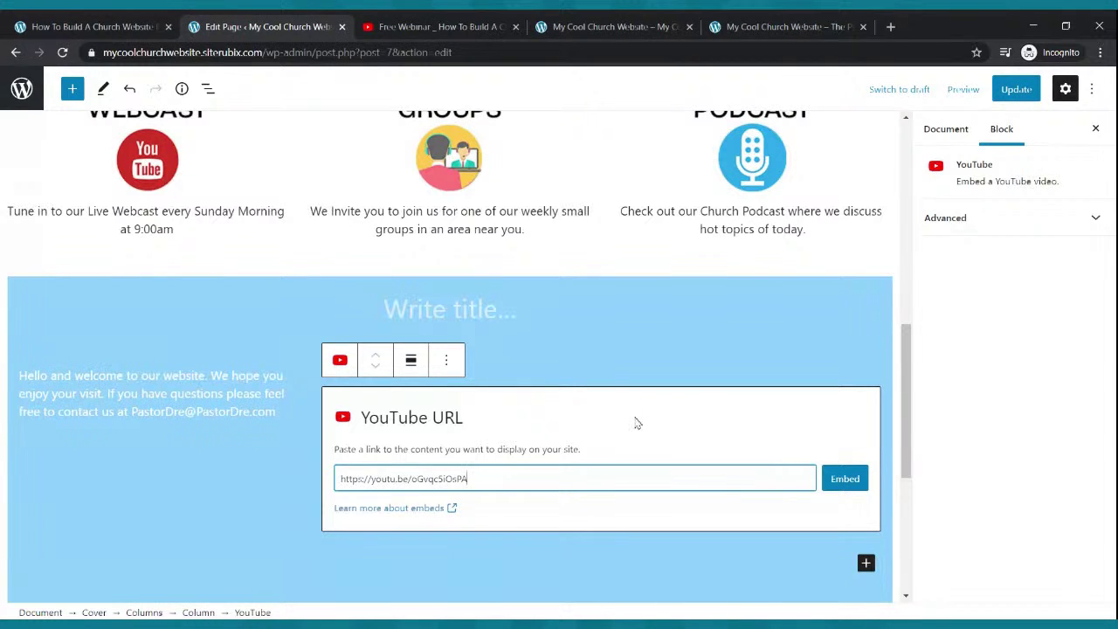
{"action": "left_click", "coordinate": [844, 478]}
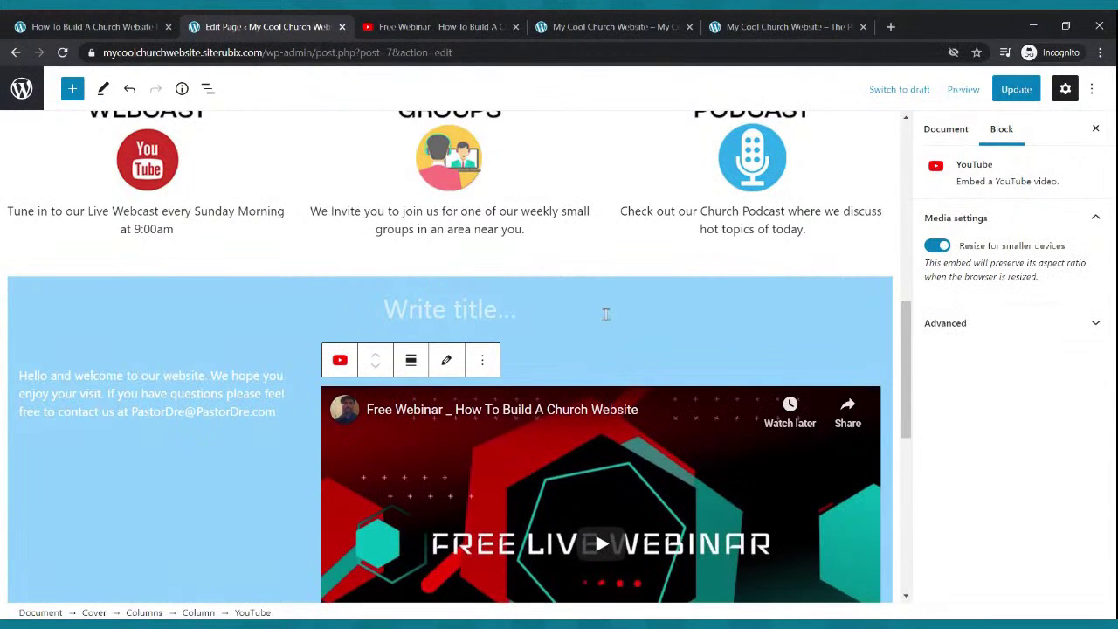
- Update the Home page and switch to the live homepage tab
{"action": "scroll", "coordinate": [605, 313], "scroll_direction": "down", "scroll_amount": 3}
{"action": "scroll", "coordinate": [601, 306], "scroll_direction": "down", "scroll_amount": 2}
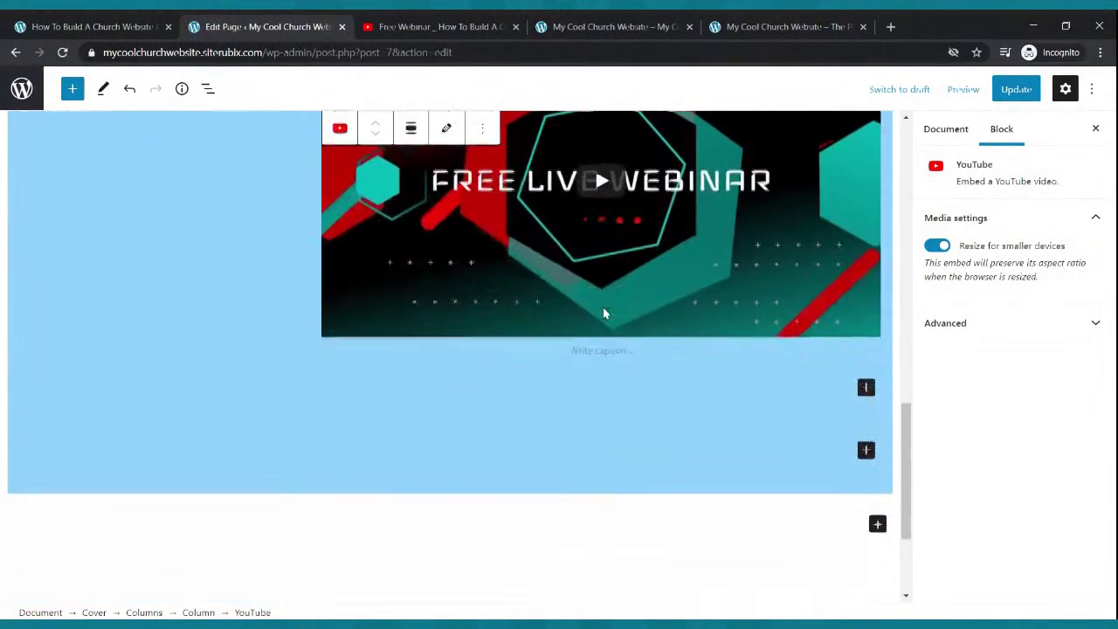
{"action": "scroll", "coordinate": [601, 312], "scroll_direction": "up", "scroll_amount": 2}
{"action": "left_click", "coordinate": [1015, 89]}
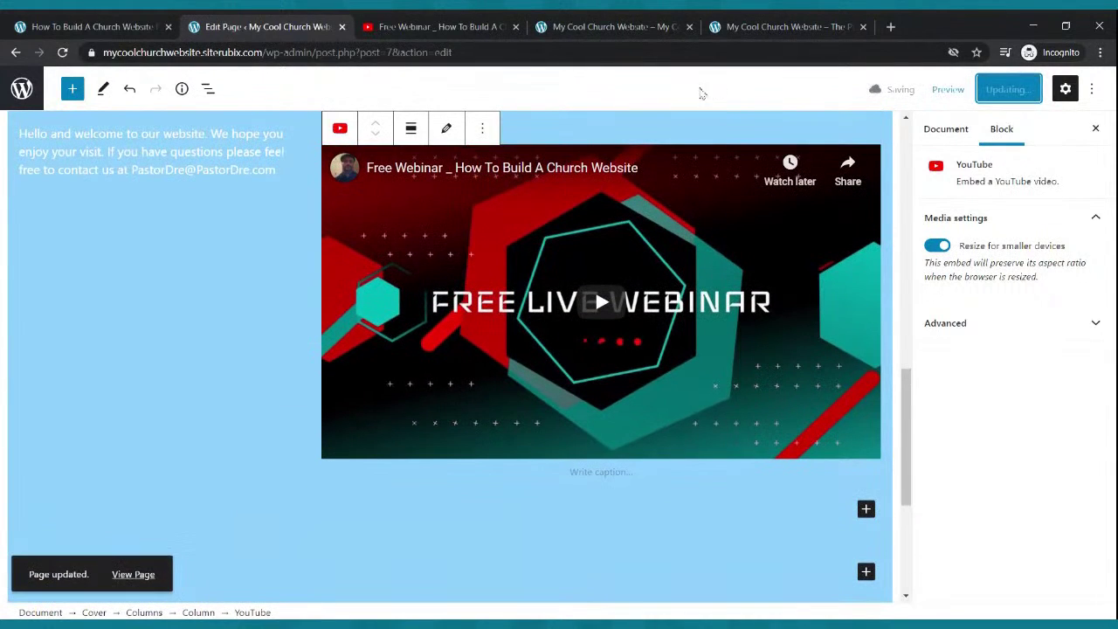
{"action": "left_click", "coordinate": [637, 28]}
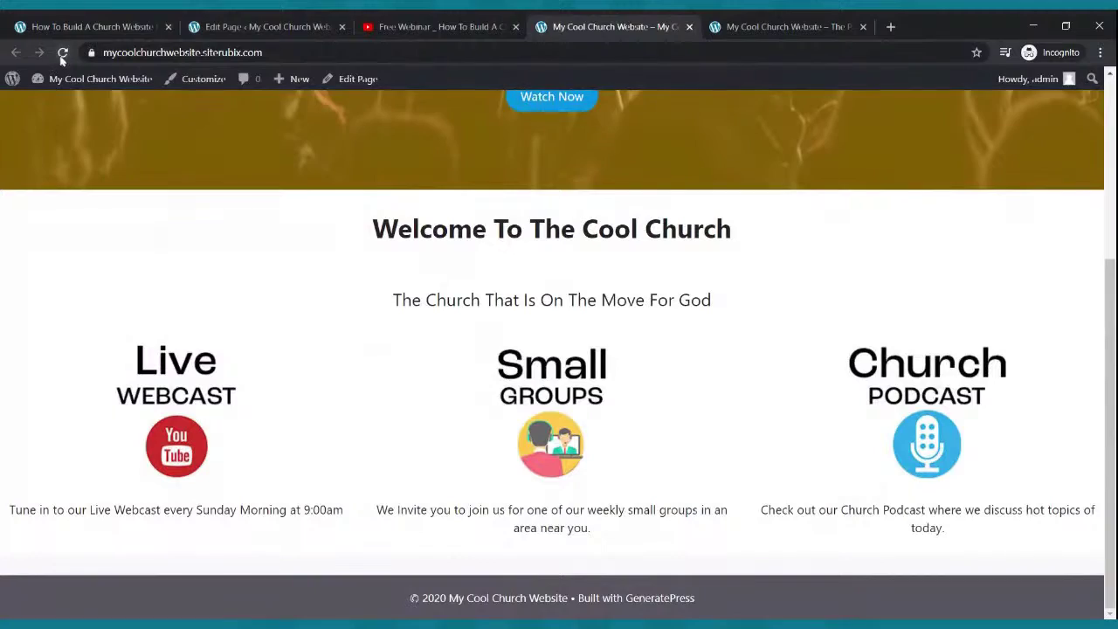
- Reload the live homepage and scroll through the light-blue section to check the embedded webinar video
{"action": "left_click", "coordinate": [62, 53]}
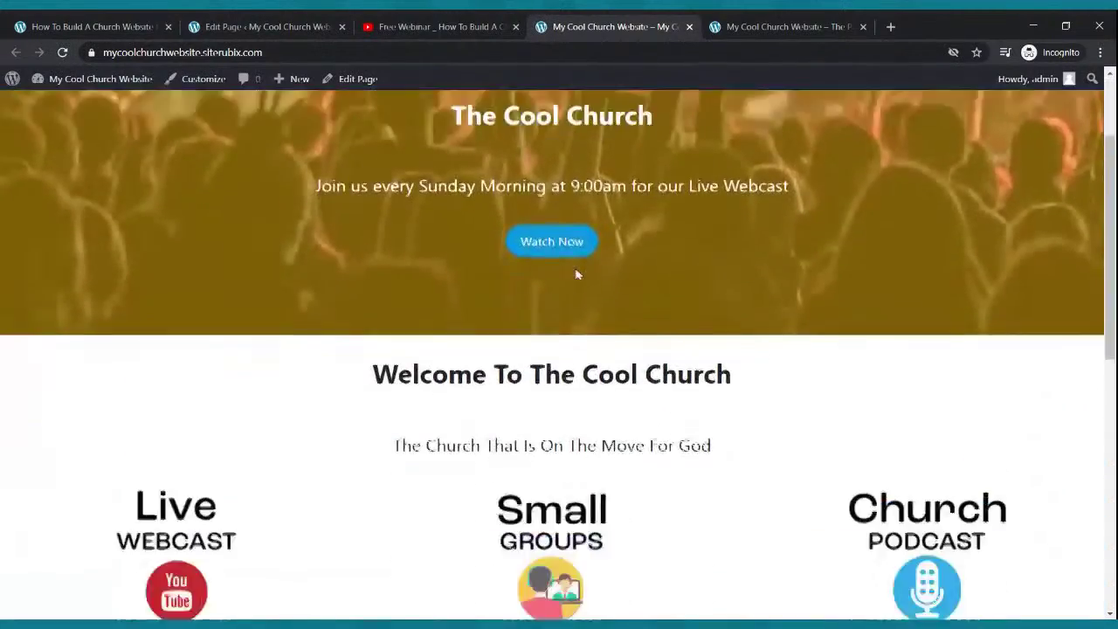
{"action": "scroll", "coordinate": [575, 273], "scroll_direction": "down", "scroll_amount": 8}
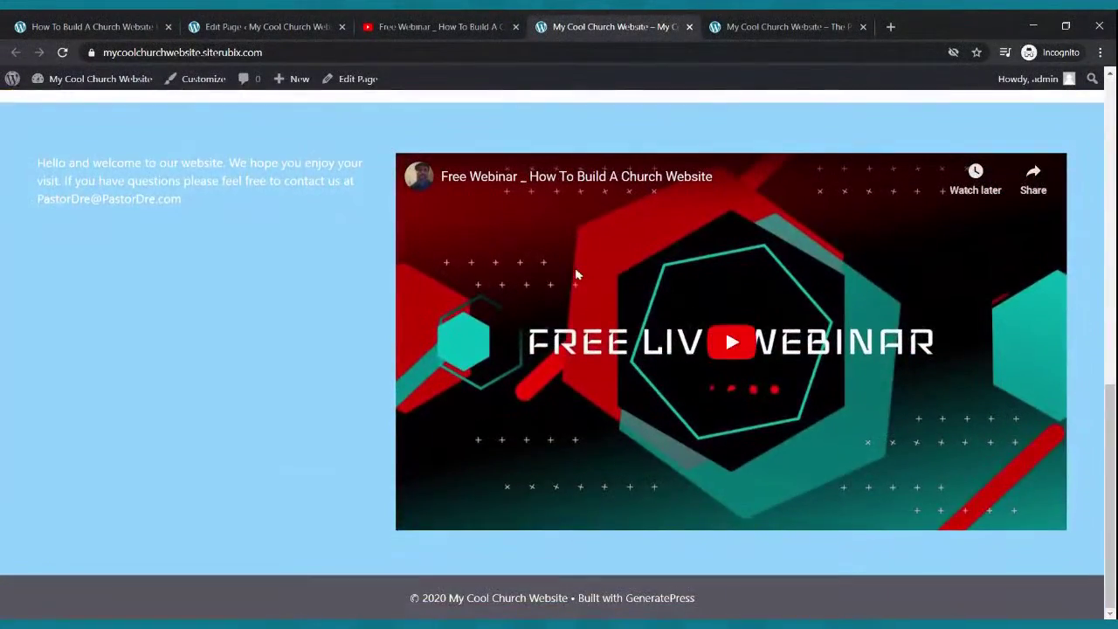
{"action": "scroll", "coordinate": [575, 275], "scroll_direction": "up", "scroll_amount": 1}
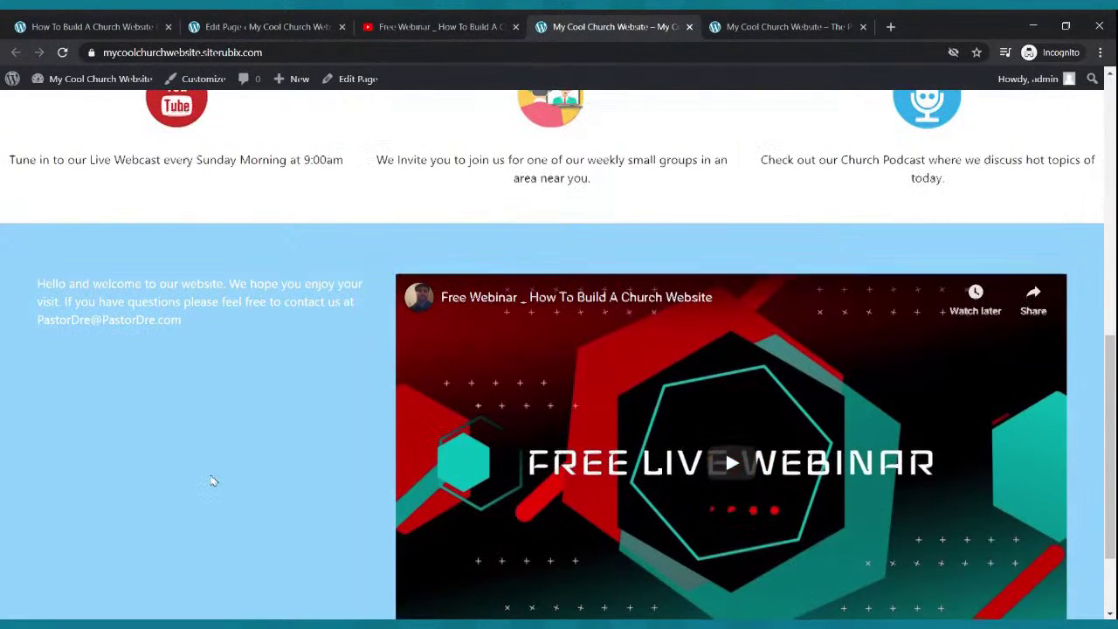
{"action": "scroll", "coordinate": [213, 481], "scroll_direction": "up", "scroll_amount": 2}
{"action": "scroll", "coordinate": [218, 483], "scroll_direction": "up", "scroll_amount": 3}
{"action": "scroll", "coordinate": [224, 485], "scroll_direction": "down", "scroll_amount": 1}
{"action": "scroll", "coordinate": [223, 486], "scroll_direction": "up", "scroll_amount": 1}
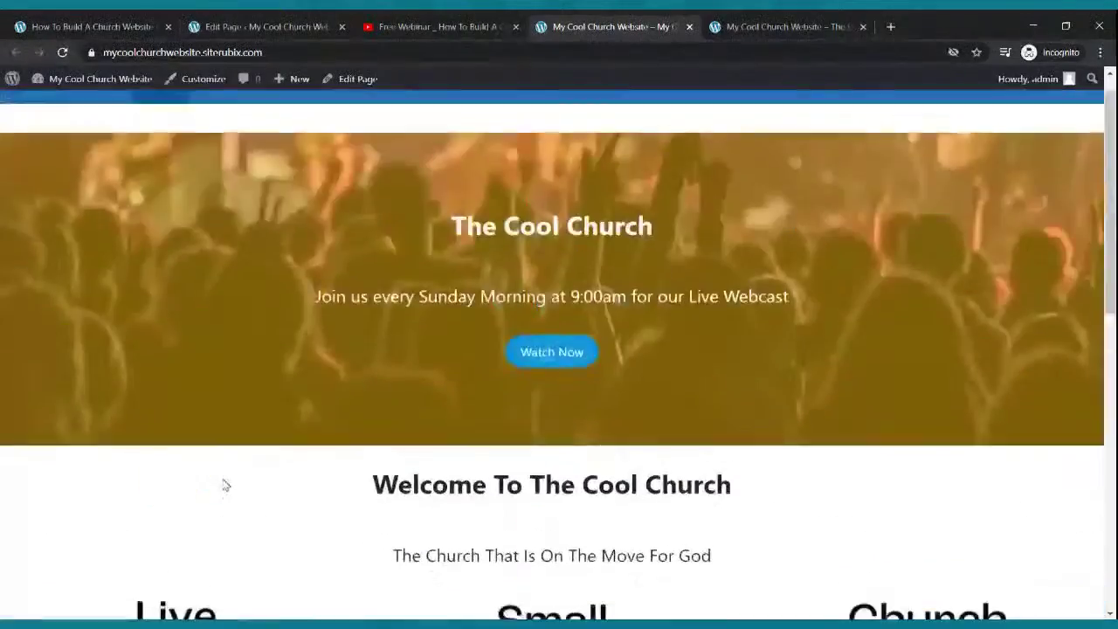
{"action": "scroll", "coordinate": [225, 485], "scroll_direction": "down", "scroll_amount": 5}
{"action": "scroll", "coordinate": [225, 485], "scroll_direction": "down", "scroll_amount": 2}
{"action": "scroll", "coordinate": [222, 481], "scroll_direction": "up", "scroll_amount": 5}
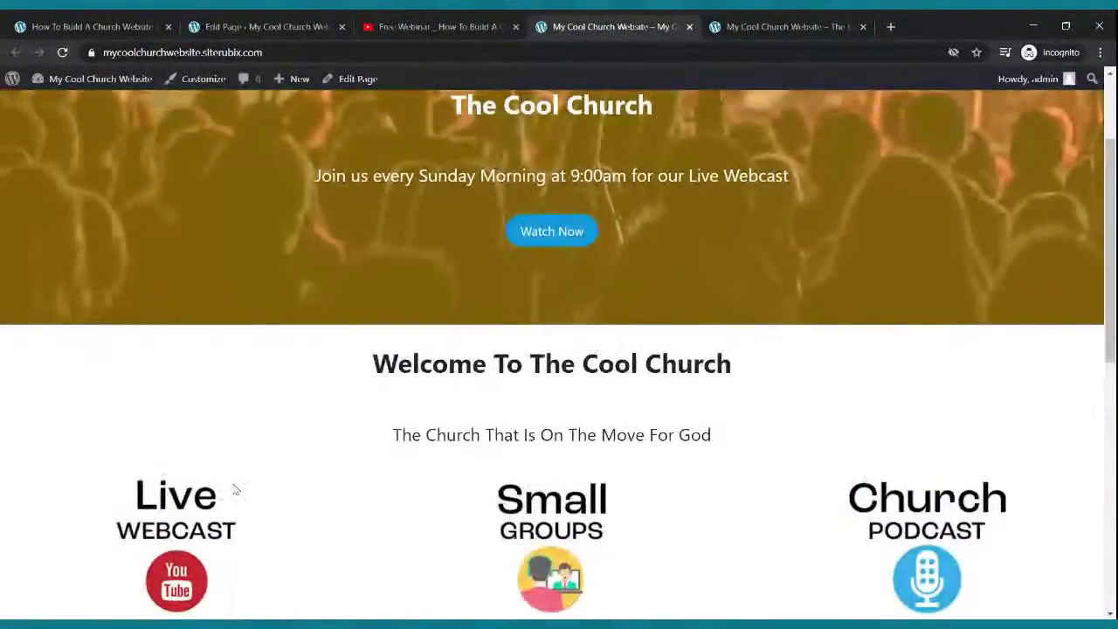
{"action": "scroll", "coordinate": [262, 467], "scroll_direction": "down", "scroll_amount": 3}
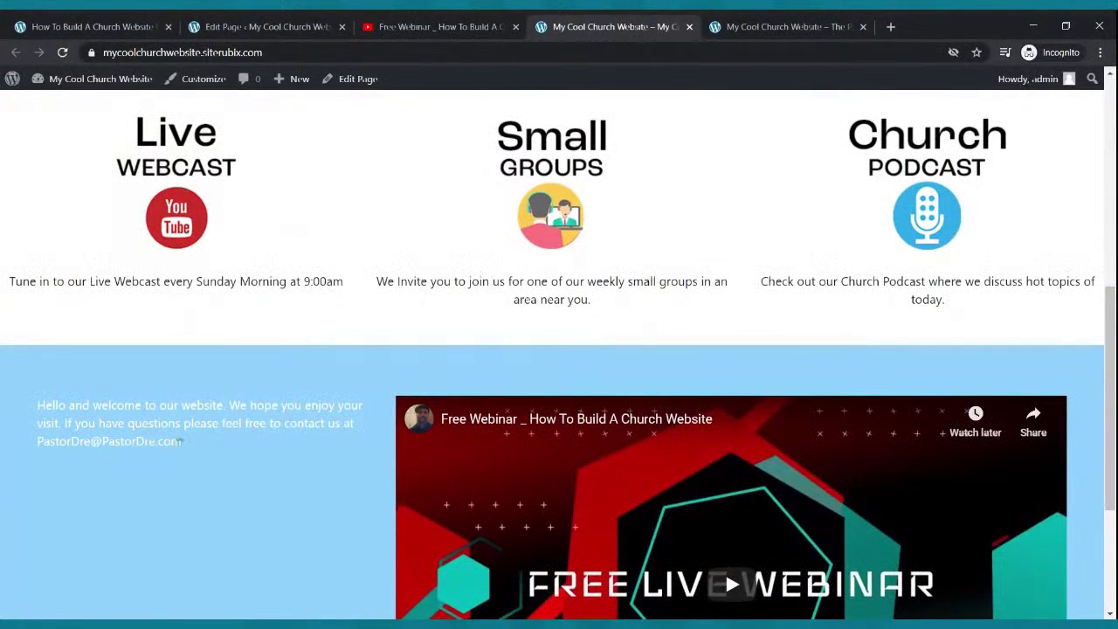
- Set the welcome paragraph to the Large preset, then adjust its custom font size to 29
{"action": "left_click", "coordinate": [245, 27]}
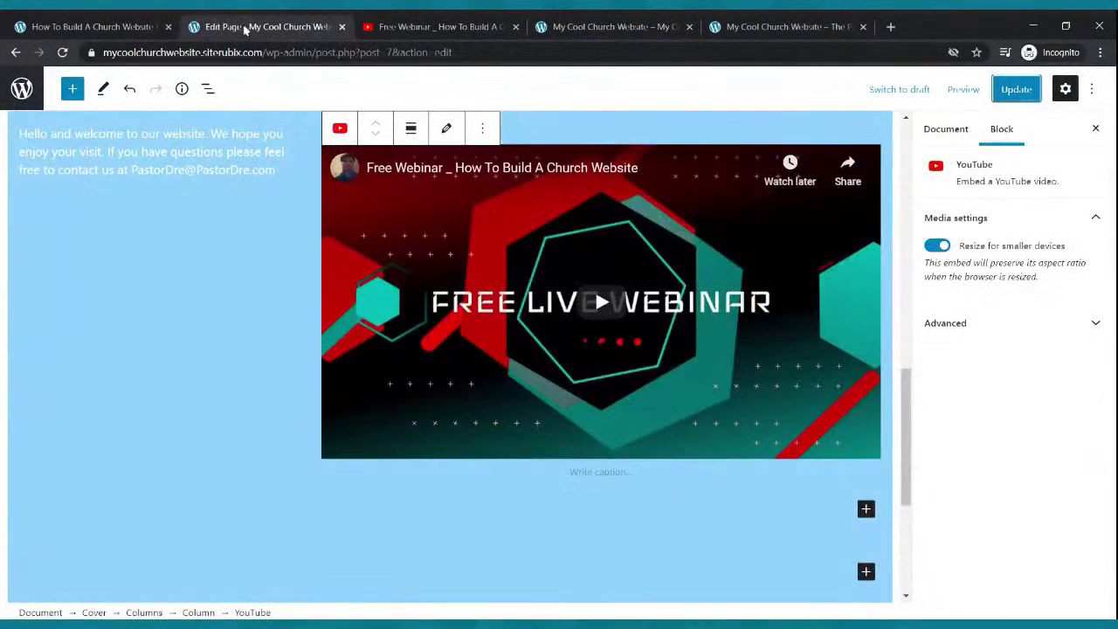
{"action": "left_click", "coordinate": [193, 173]}
{"action": "left_click_drag", "start_coordinate": [278, 169], "coordinate": [20, 133]}
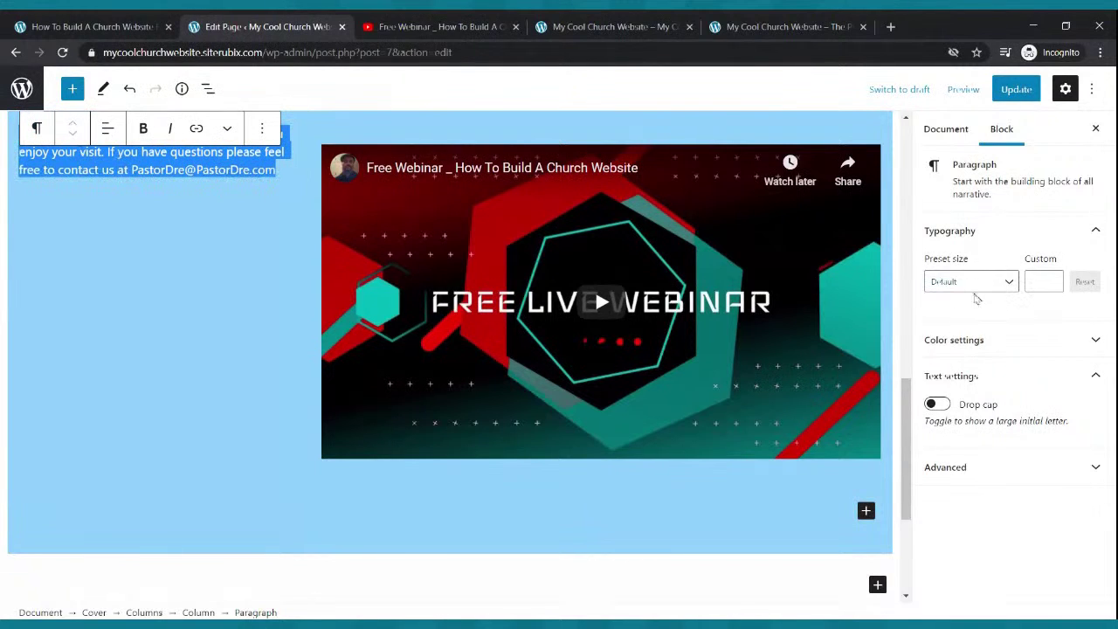
{"action": "left_click", "coordinate": [1001, 283]}
{"action": "left_click", "coordinate": [981, 448]}
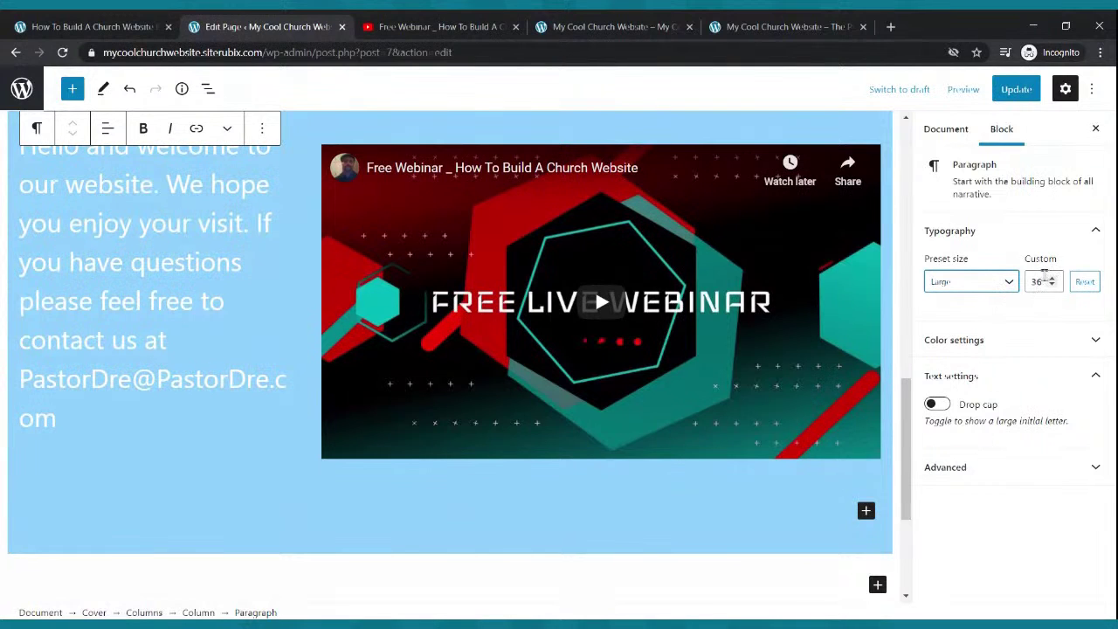
{"action": "left_click", "coordinate": [1052, 279]}
{"action": "left_click", "coordinate": [1052, 279]}
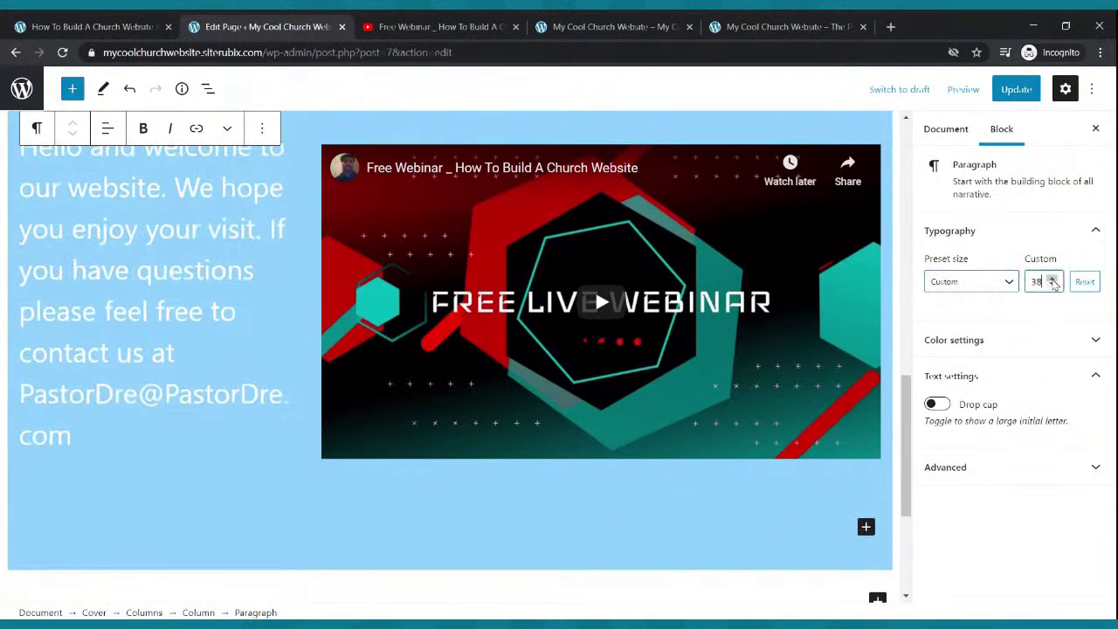
{"action": "left_click", "coordinate": [1052, 279]}
{"action": "left_click", "coordinate": [1052, 285]}
{"action": "left_click", "coordinate": [1052, 284]}
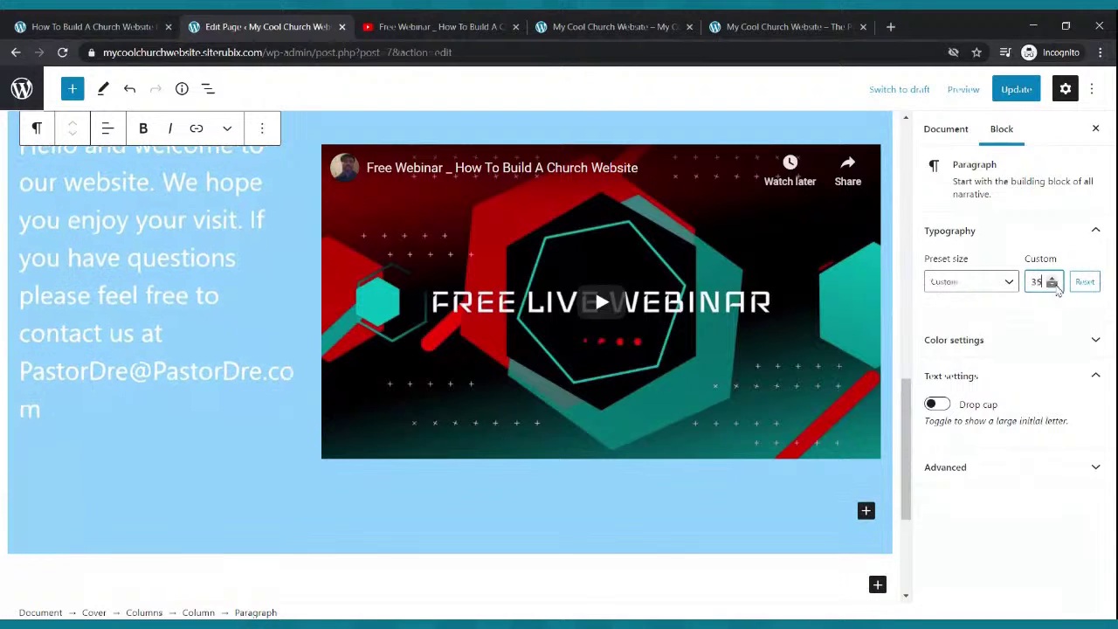
{"action": "left_click", "coordinate": [1052, 284]}
{"action": "left_click", "coordinate": [1052, 285]}
{"action": "left_click", "coordinate": [1052, 284]}
{"action": "left_click", "coordinate": [1052, 285]}
{"action": "left_click", "coordinate": [1052, 285]}
{"action": "left_click", "coordinate": [1052, 285]}
{"action": "left_click", "coordinate": [1053, 285]}
{"action": "left_click", "coordinate": [1052, 284]}
- Update the Home page and return to the live site tab
{"action": "scroll", "coordinate": [542, 312], "scroll_direction": "up", "scroll_amount": 4}
{"action": "scroll", "coordinate": [542, 313], "scroll_direction": "down", "scroll_amount": 2}
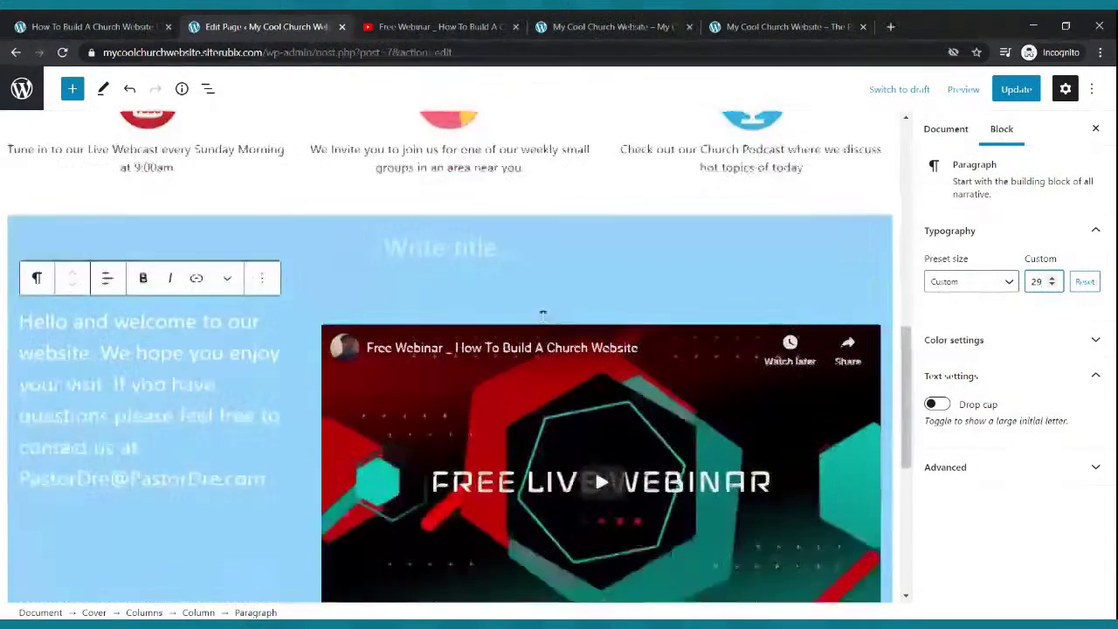
{"action": "scroll", "coordinate": [542, 315], "scroll_direction": "down", "scroll_amount": 1}
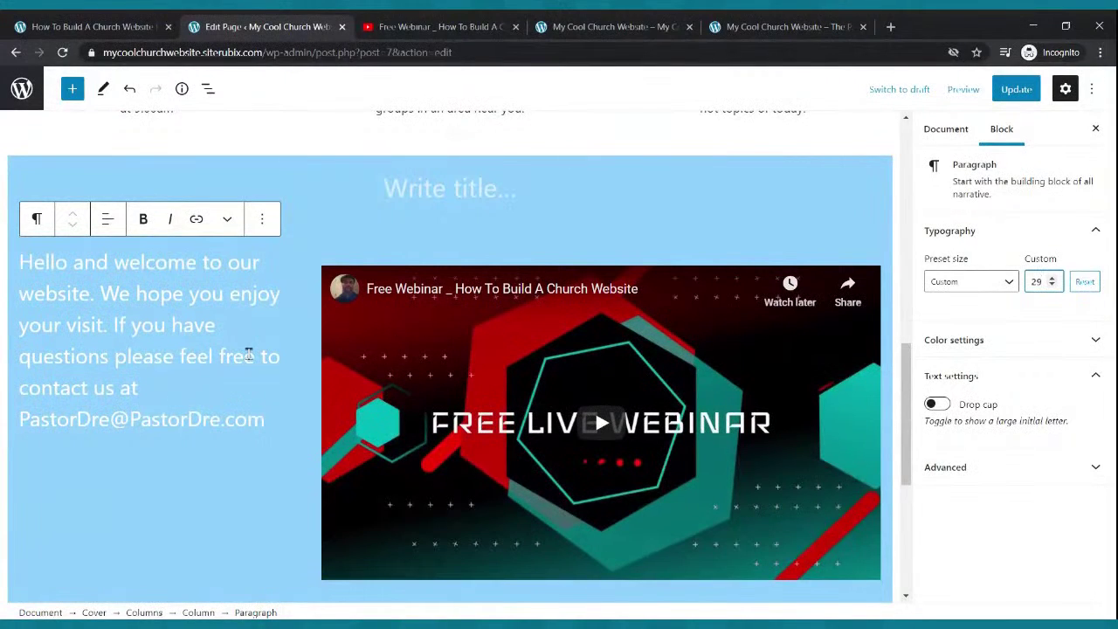
{"action": "left_click", "coordinate": [1016, 89]}
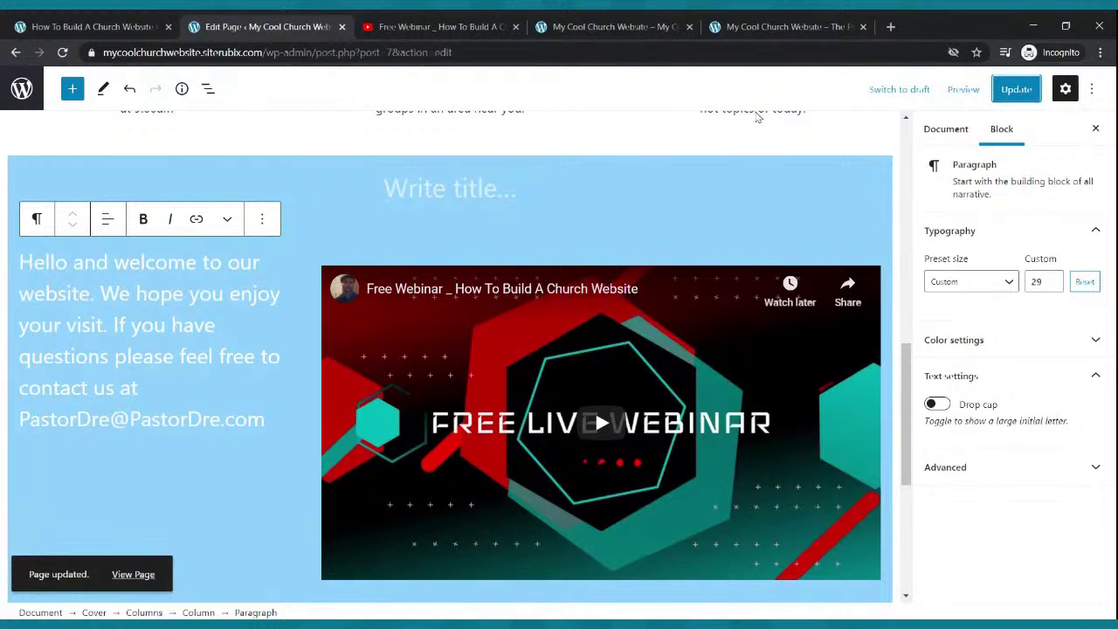
{"action": "left_click", "coordinate": [607, 26]}
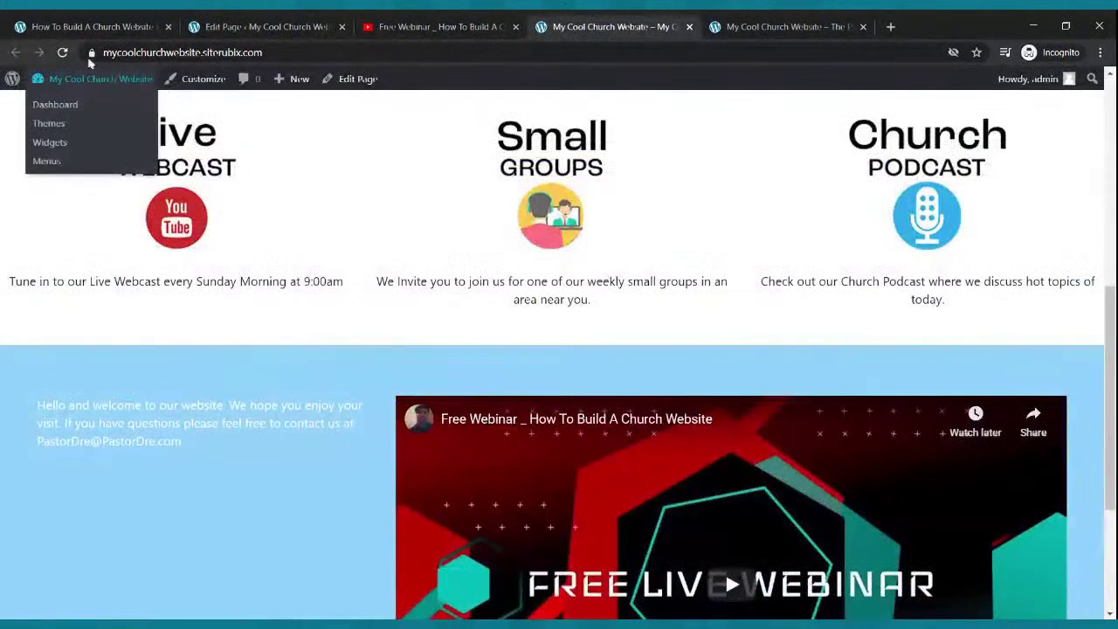
- Reload the live homepage to check the welcome text beside the video, then return to the editor
{"action": "left_click", "coordinate": [59, 54]}
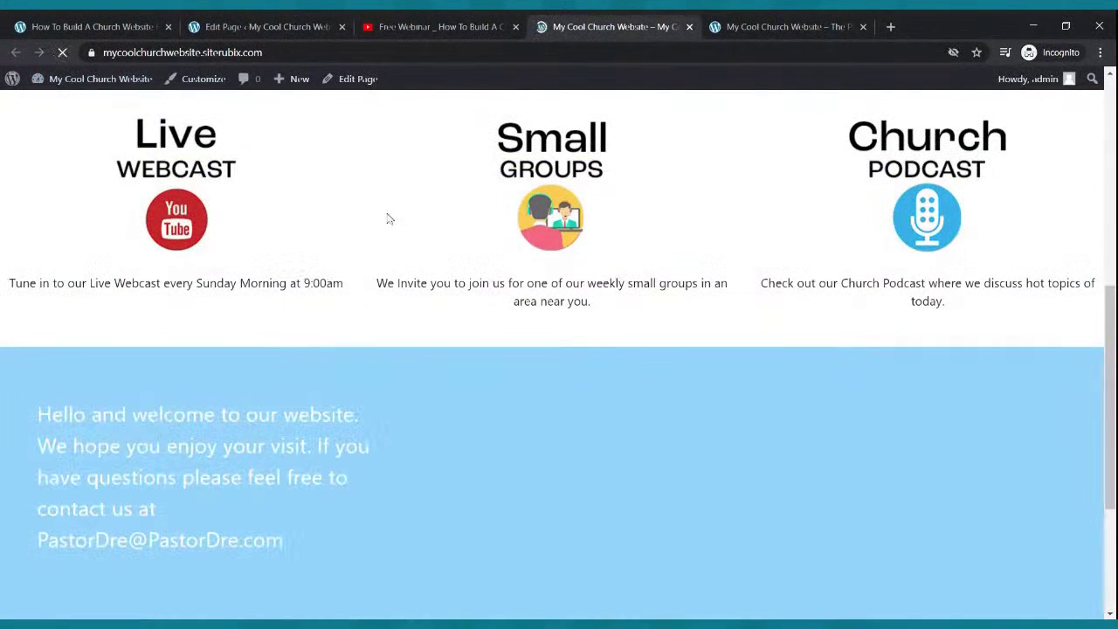
{"action": "scroll", "coordinate": [541, 244], "scroll_direction": "down", "scroll_amount": 3}
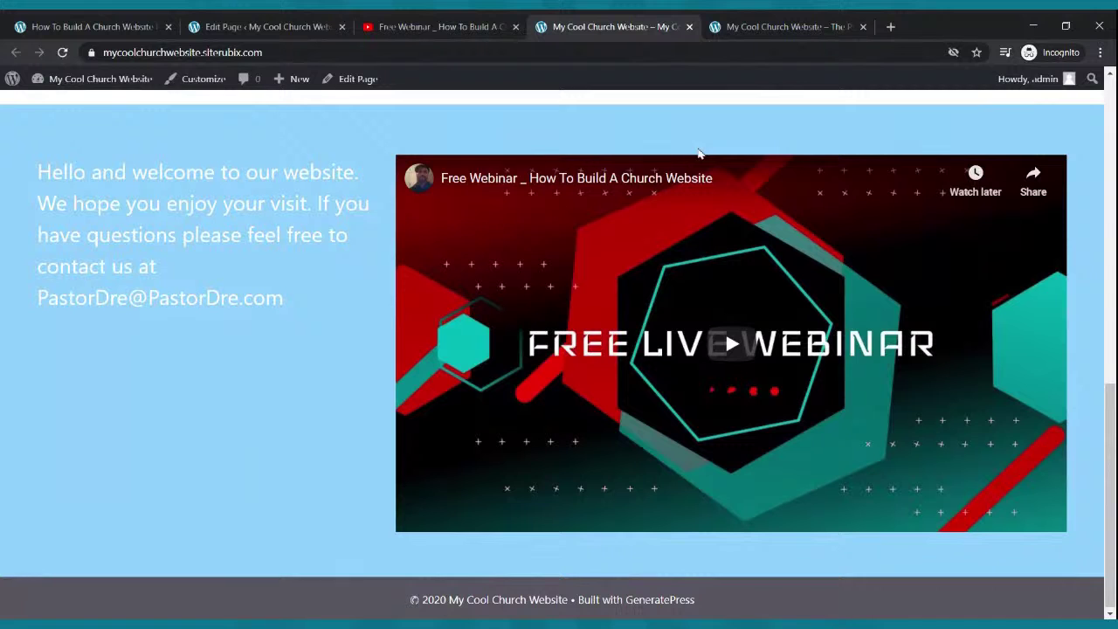
{"action": "left_click", "coordinate": [315, 26]}
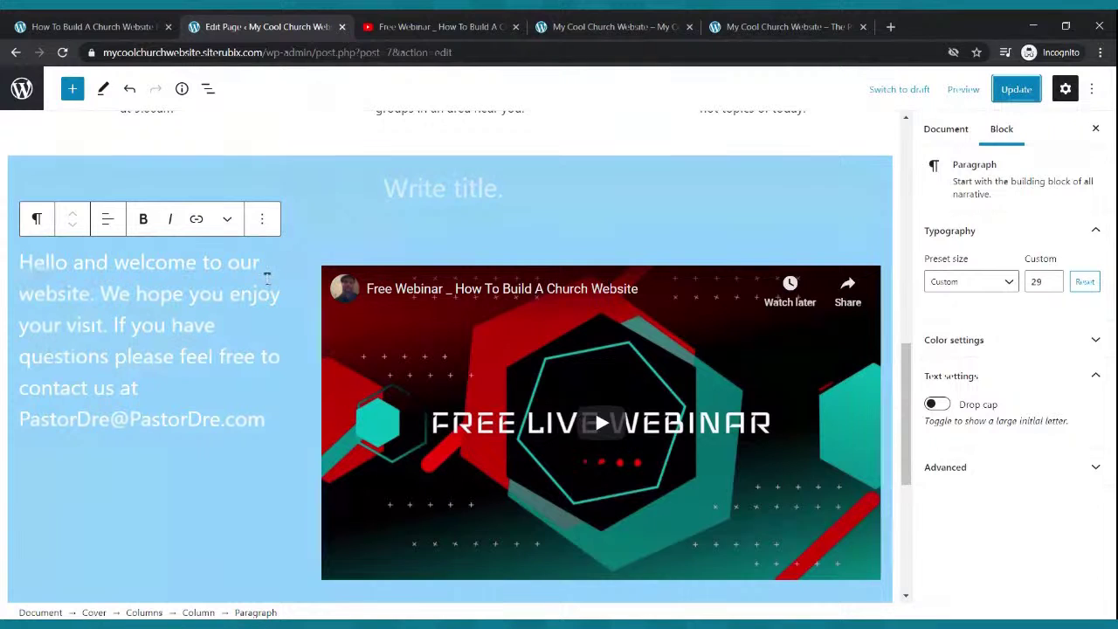
- Remove the welcome paragraph block from the light-blue section
{"action": "left_click", "coordinate": [240, 288]}
{"action": "left_click", "coordinate": [262, 220]}
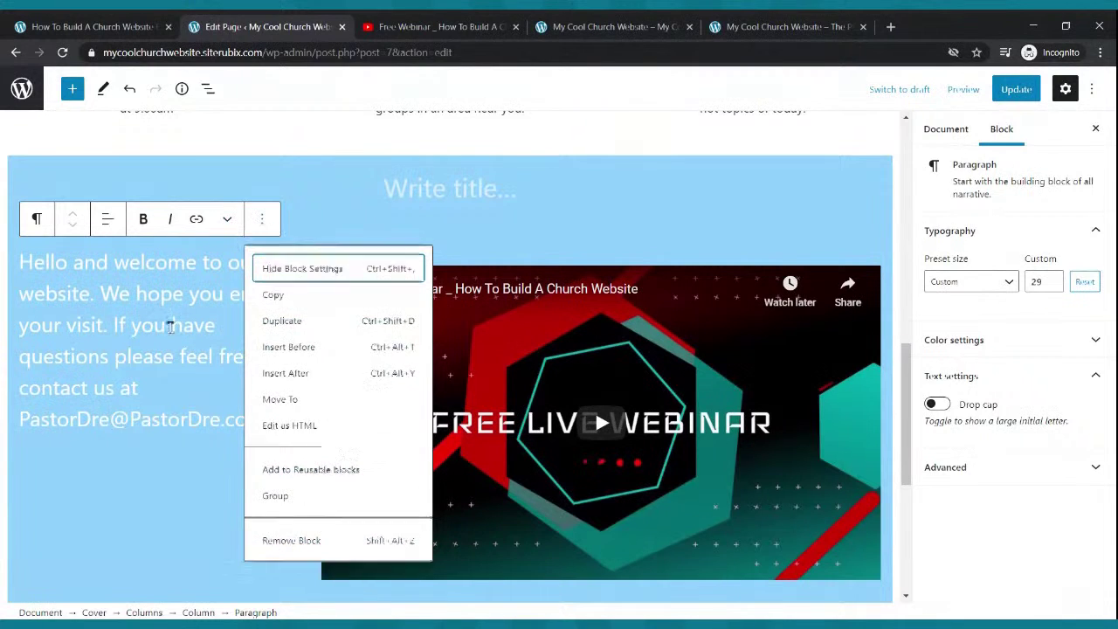
{"action": "left_click", "coordinate": [40, 273]}
{"action": "left_click_drag", "start_coordinate": [25, 265], "coordinate": [268, 418]}
{"action": "key", "text": "ctrl+c"}
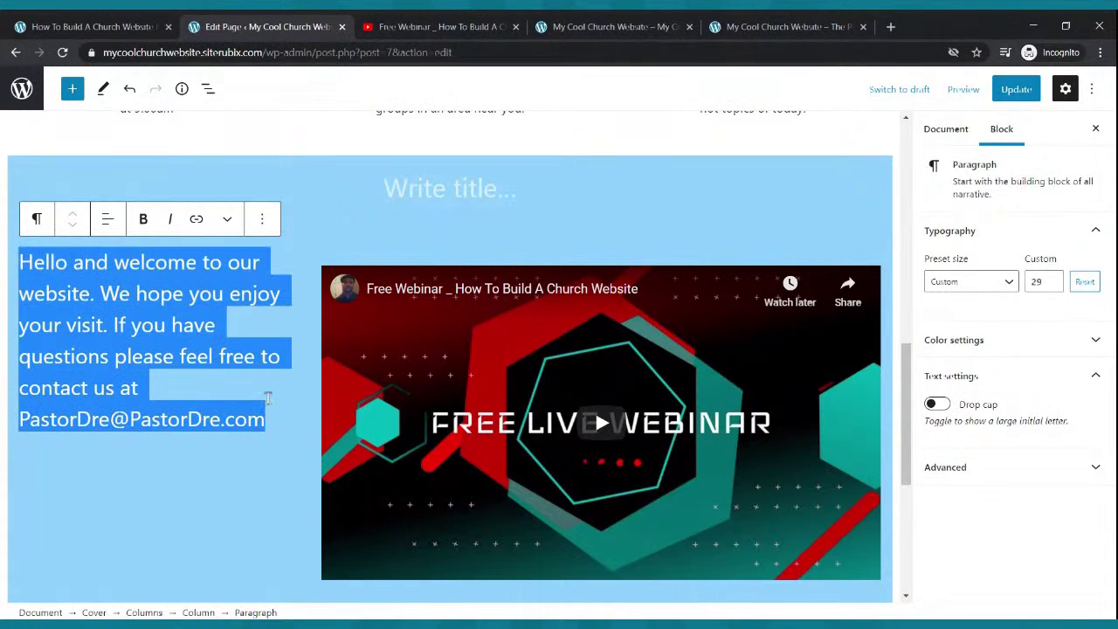
{"action": "left_click", "coordinate": [264, 222]}
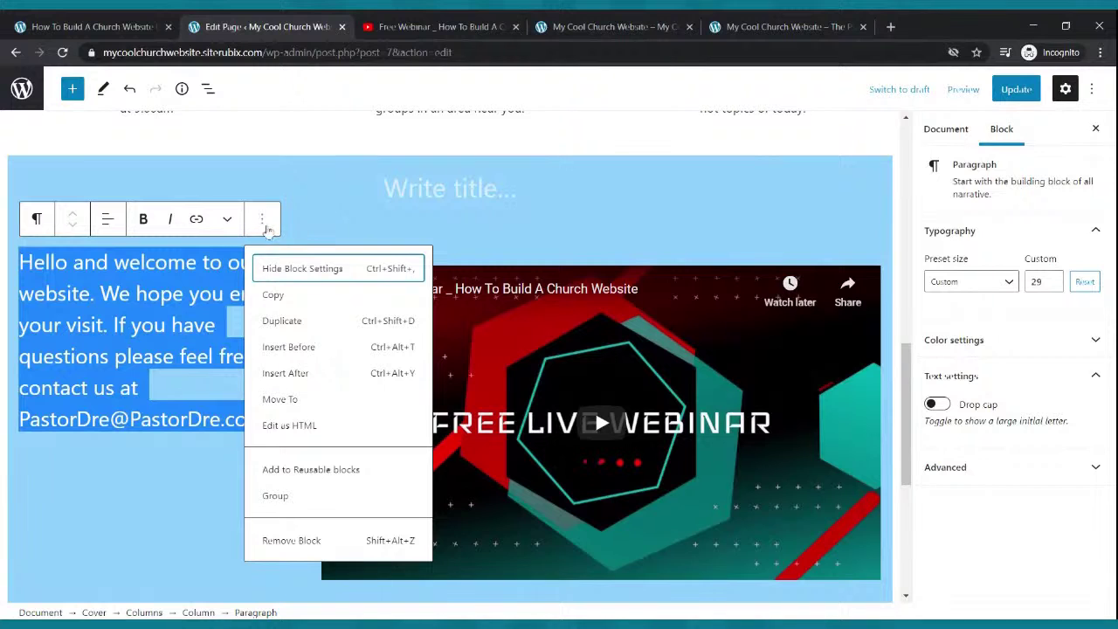
{"action": "left_click", "coordinate": [294, 541]}
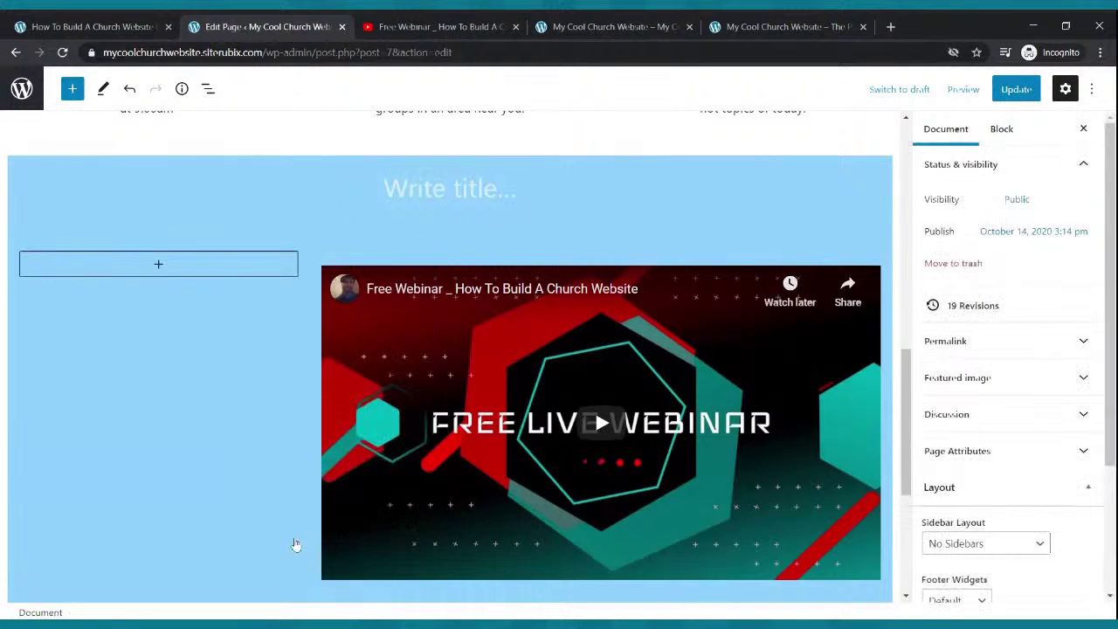
- Remove the now-empty left column so only the YouTube video remains, and select the video
{"action": "left_click", "coordinate": [275, 270]}
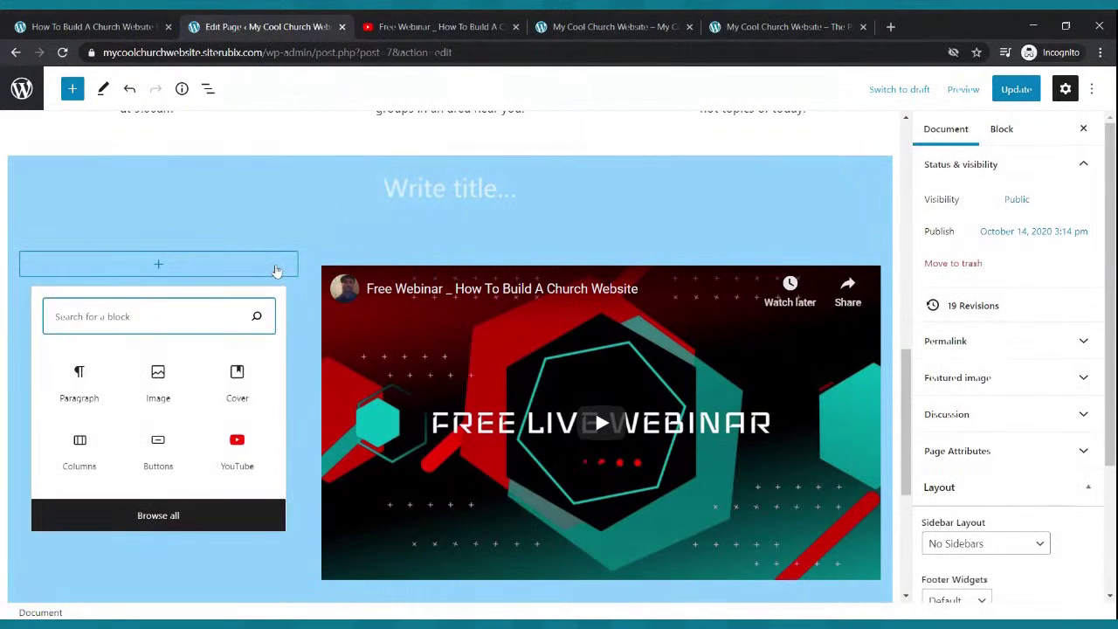
{"action": "left_click", "coordinate": [274, 256]}
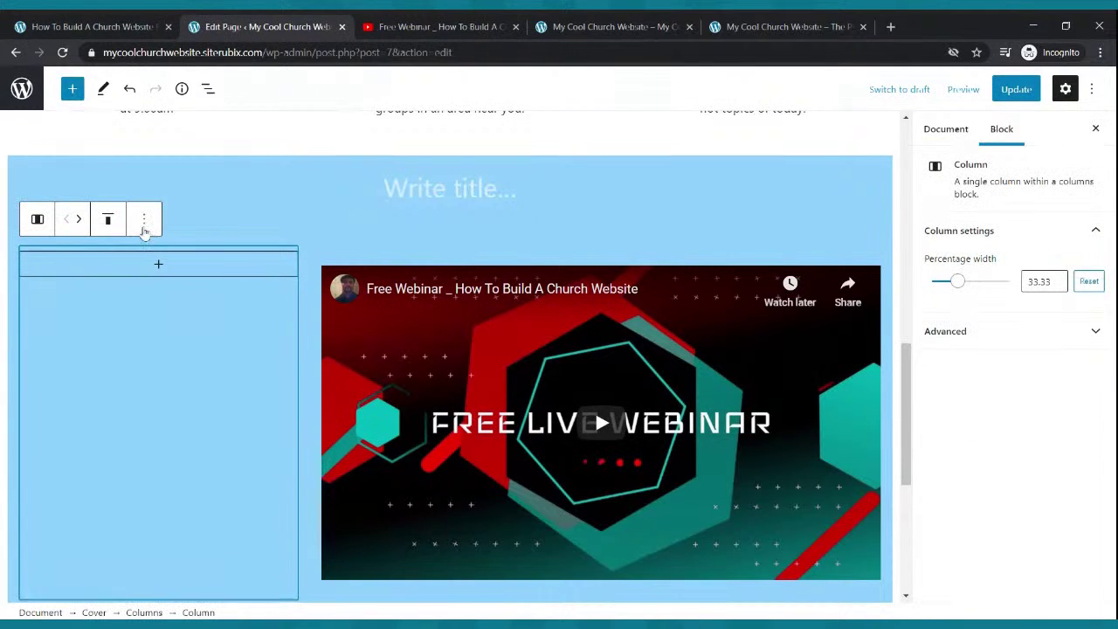
{"action": "left_click", "coordinate": [144, 220]}
{"action": "left_click", "coordinate": [180, 391]}
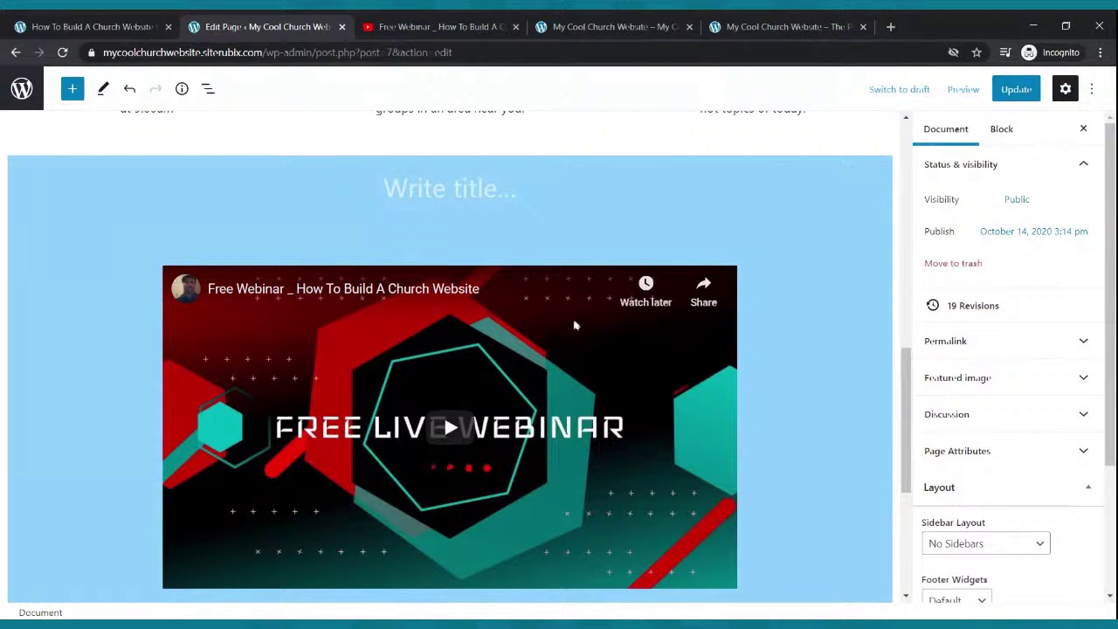
{"action": "scroll", "coordinate": [493, 248], "scroll_direction": "down", "scroll_amount": 3}
{"action": "scroll", "coordinate": [502, 254], "scroll_direction": "up", "scroll_amount": 1}
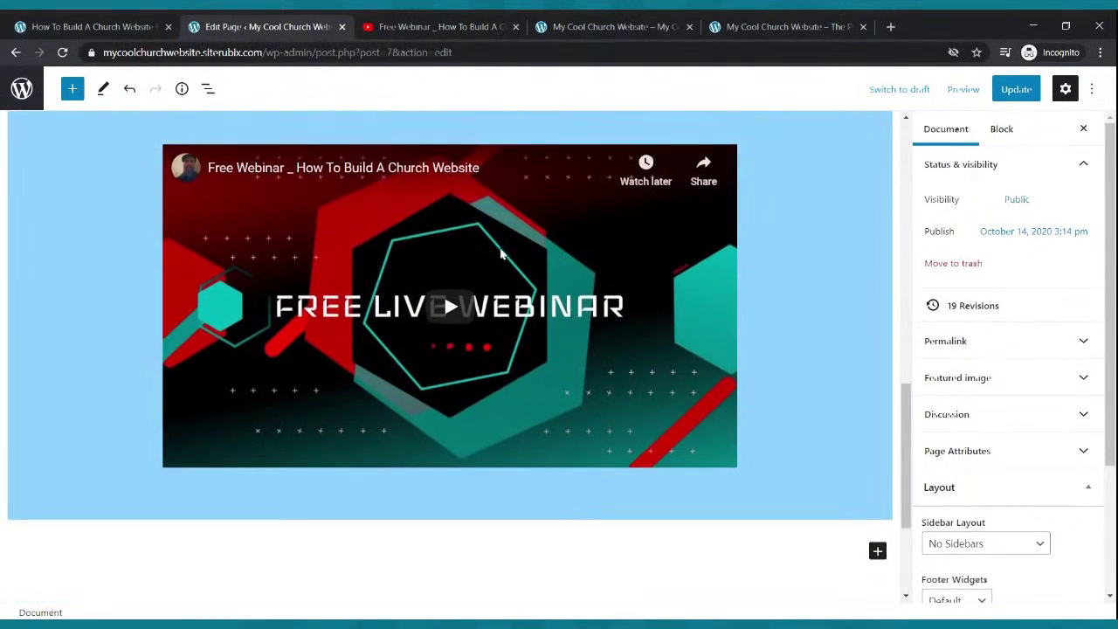
{"action": "left_click", "coordinate": [531, 444]}
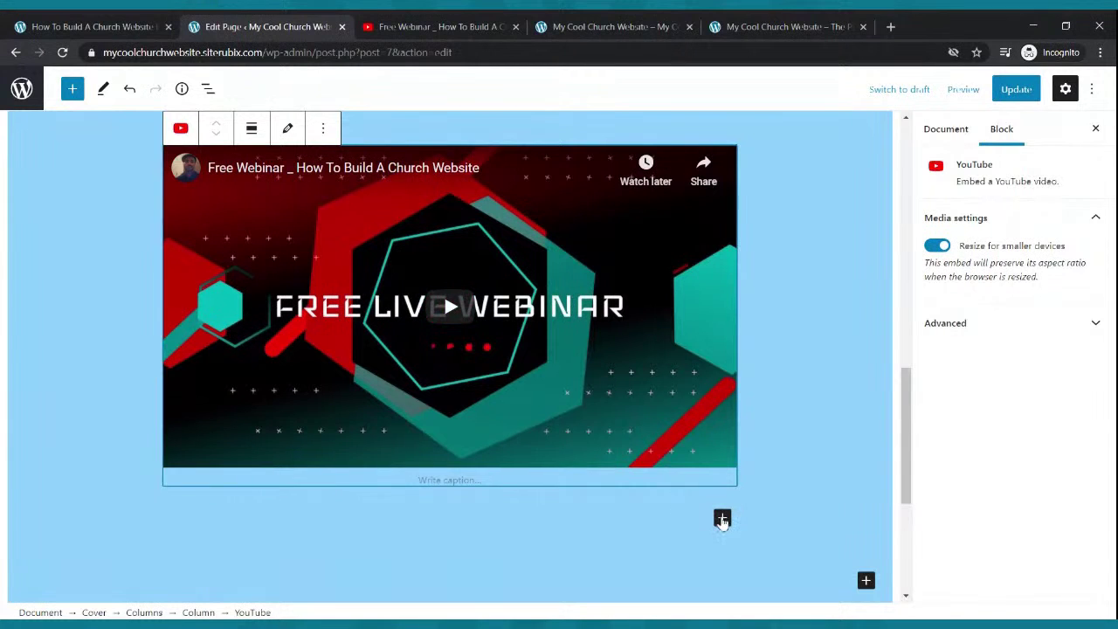
- Paste the welcome text into a new paragraph block below the video
{"action": "left_click", "coordinate": [722, 519]}
{"action": "left_click", "coordinate": [758, 360]}
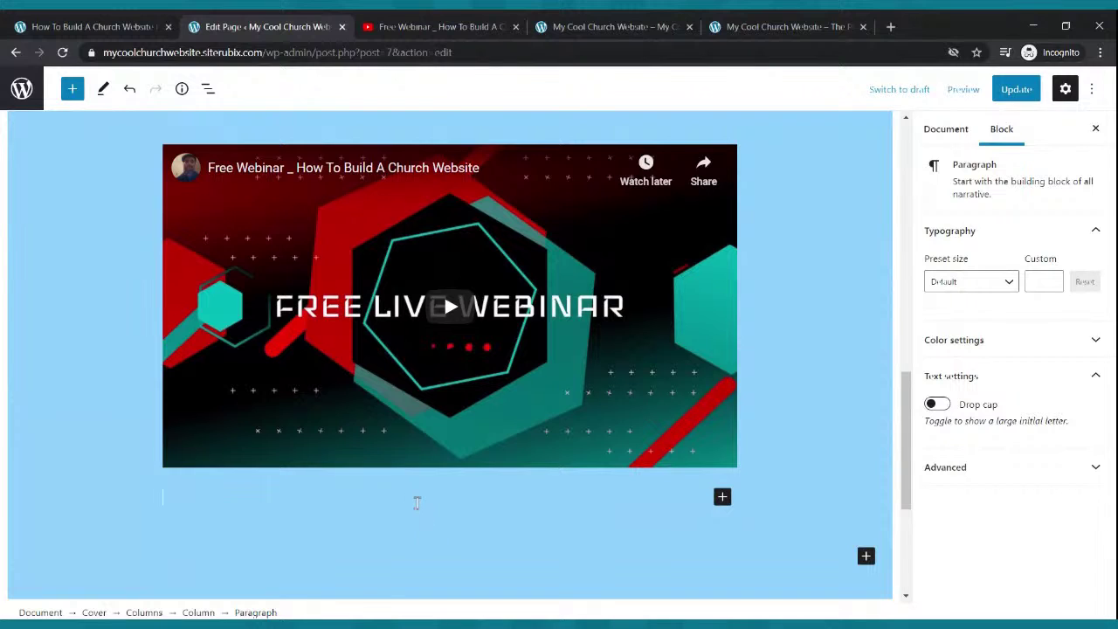
{"action": "key", "text": "ctrl+v"}
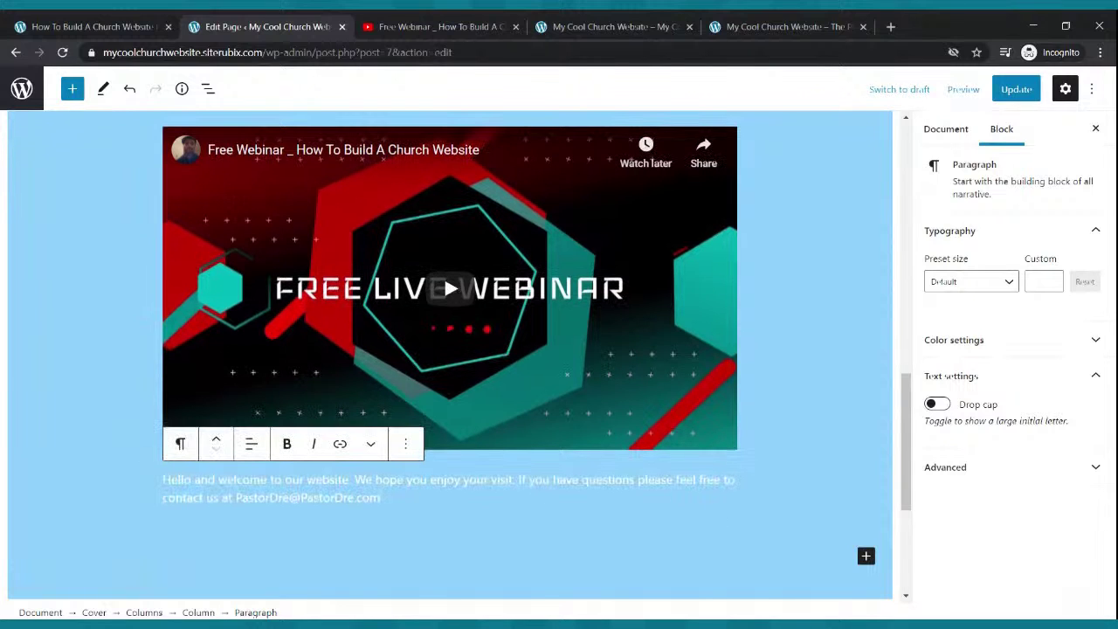
- Give the new paragraph custom font size 24, starting from the Medium preset, and update the page
{"action": "left_click_drag", "start_coordinate": [390, 496], "coordinate": [165, 483]}
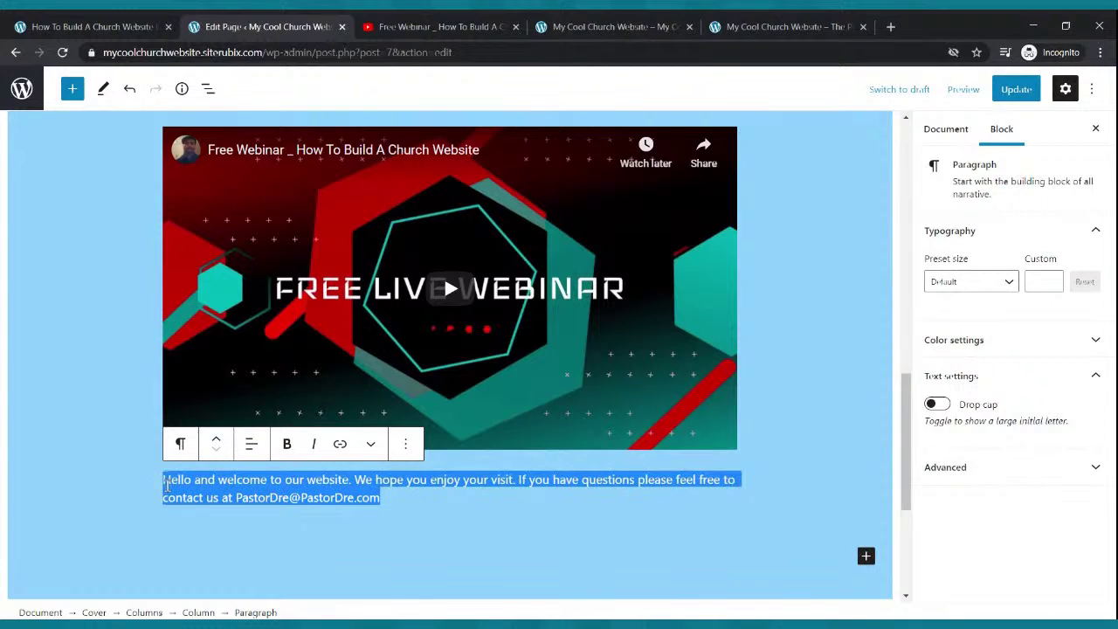
{"action": "left_click", "coordinate": [1006, 280]}
{"action": "left_click", "coordinate": [970, 416]}
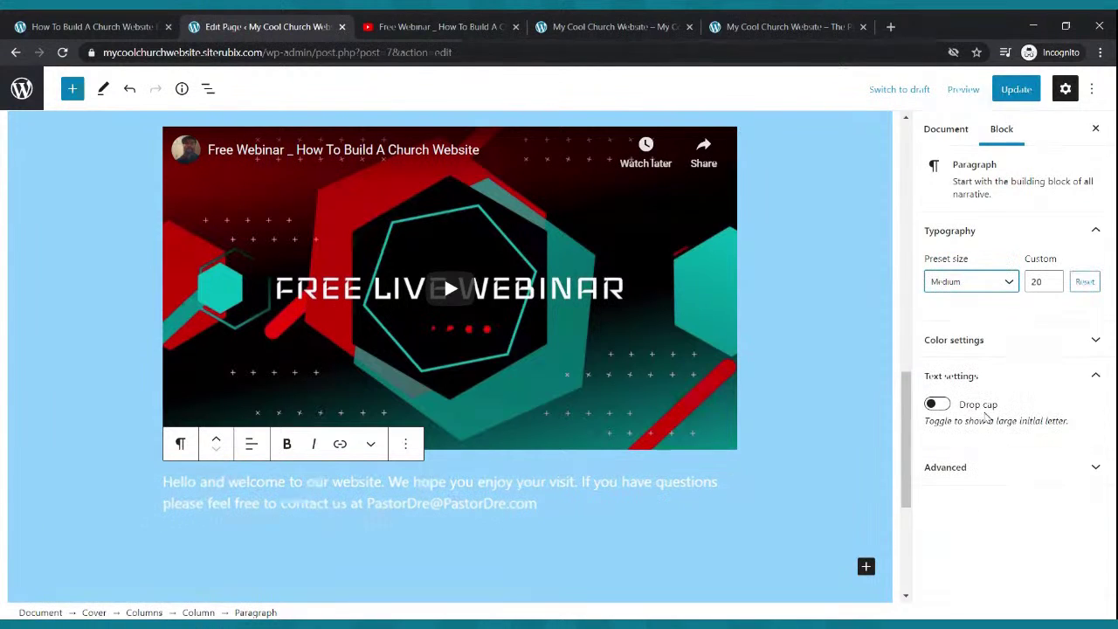
{"action": "left_click", "coordinate": [1052, 278]}
{"action": "left_click", "coordinate": [1052, 278]}
{"action": "left_click", "coordinate": [1052, 279]}
{"action": "left_click", "coordinate": [1052, 278]}
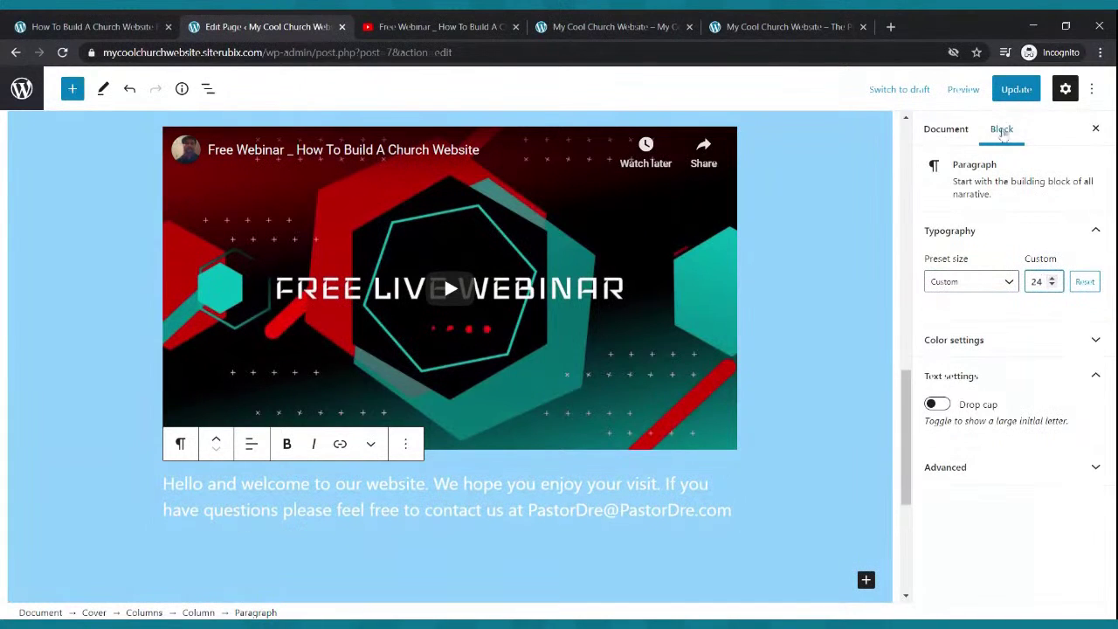
{"action": "left_click", "coordinate": [1016, 89]}
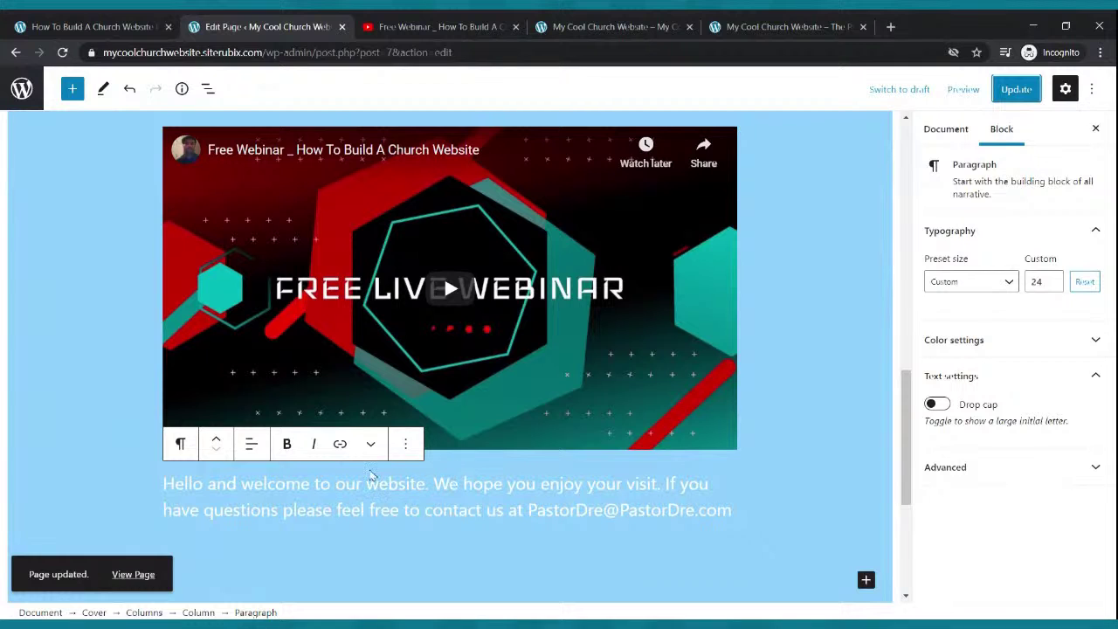
- Select the page's blocks in turn: video, Small Groups image, Live Webcast image and tagline
{"action": "left_click", "coordinate": [476, 291]}
{"action": "scroll", "coordinate": [489, 314], "scroll_direction": "up", "scroll_amount": 5}
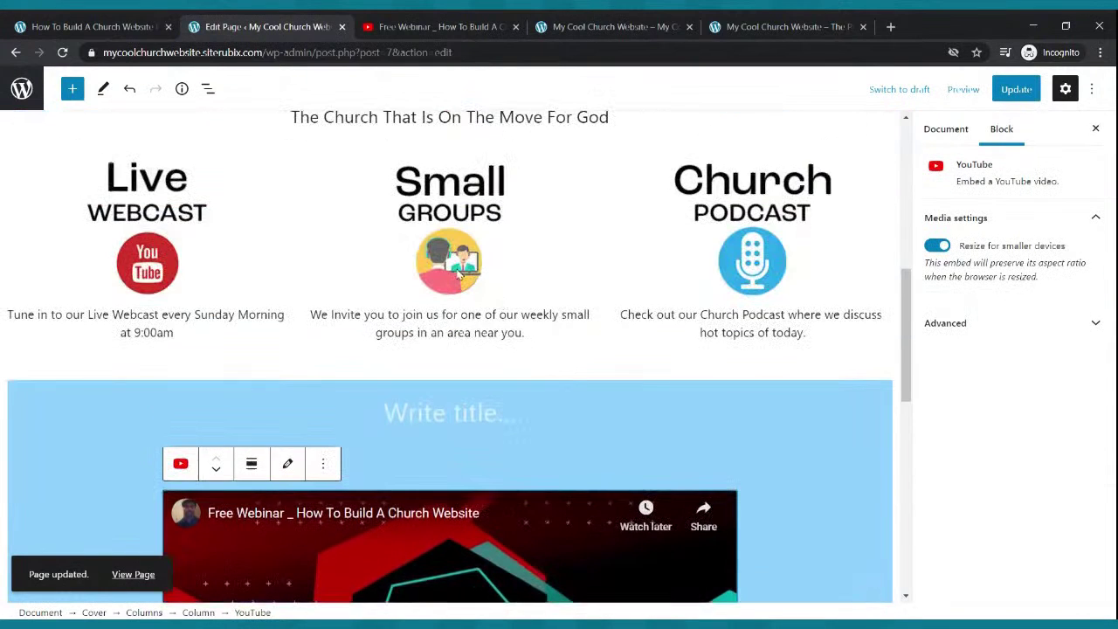
{"action": "left_click", "coordinate": [459, 321]}
{"action": "left_click", "coordinate": [463, 349]}
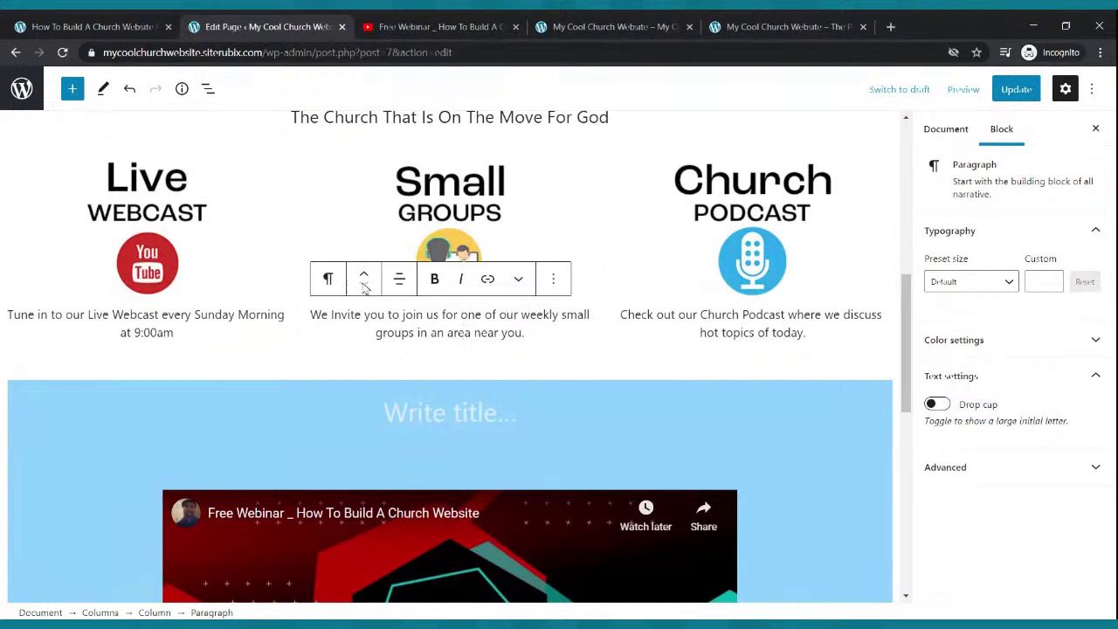
{"action": "left_click", "coordinate": [157, 264]}
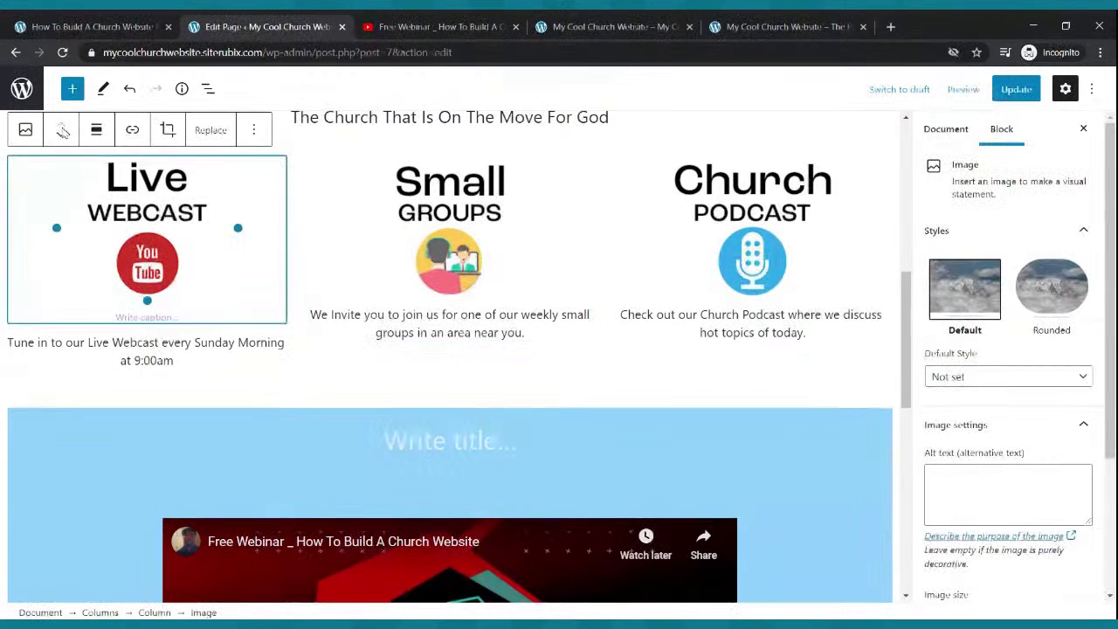
{"action": "left_click", "coordinate": [549, 120]}
{"action": "scroll", "coordinate": [548, 120], "scroll_direction": "up", "scroll_amount": 3}
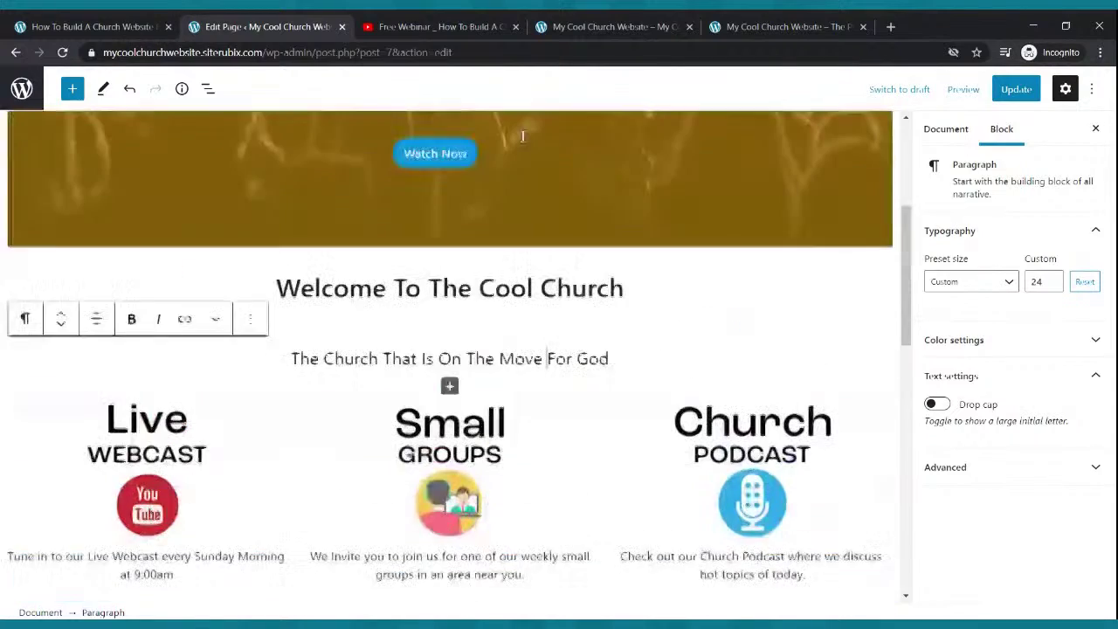
{"action": "scroll", "coordinate": [446, 303], "scroll_direction": "down", "scroll_amount": 9}
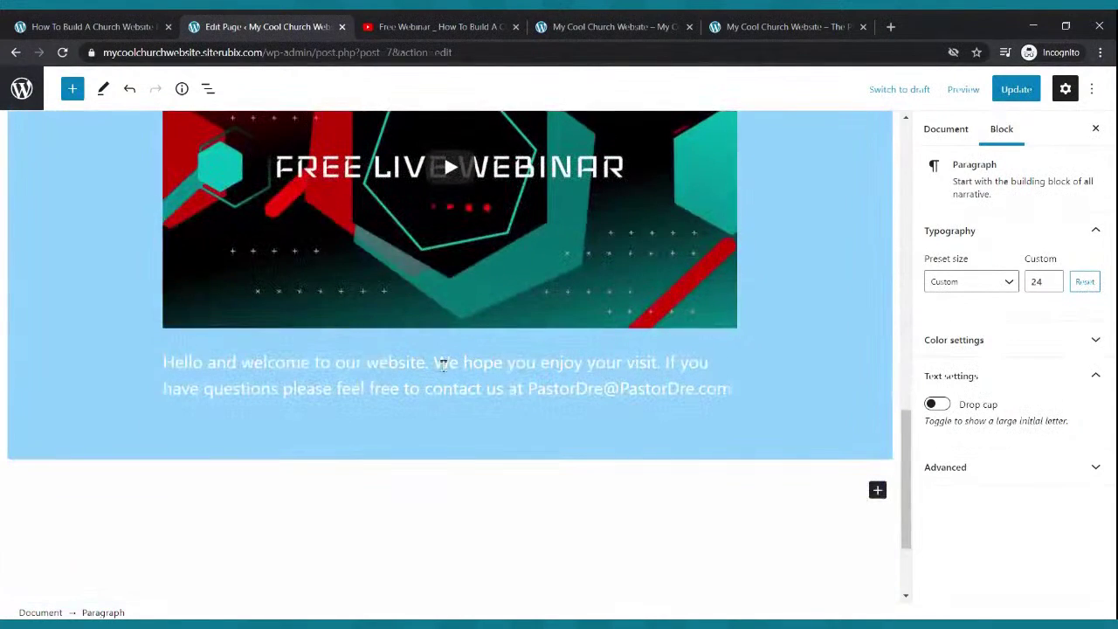
- Move the welcome paragraph above the YouTube webinar video and update the page
{"action": "left_click", "coordinate": [442, 365]}
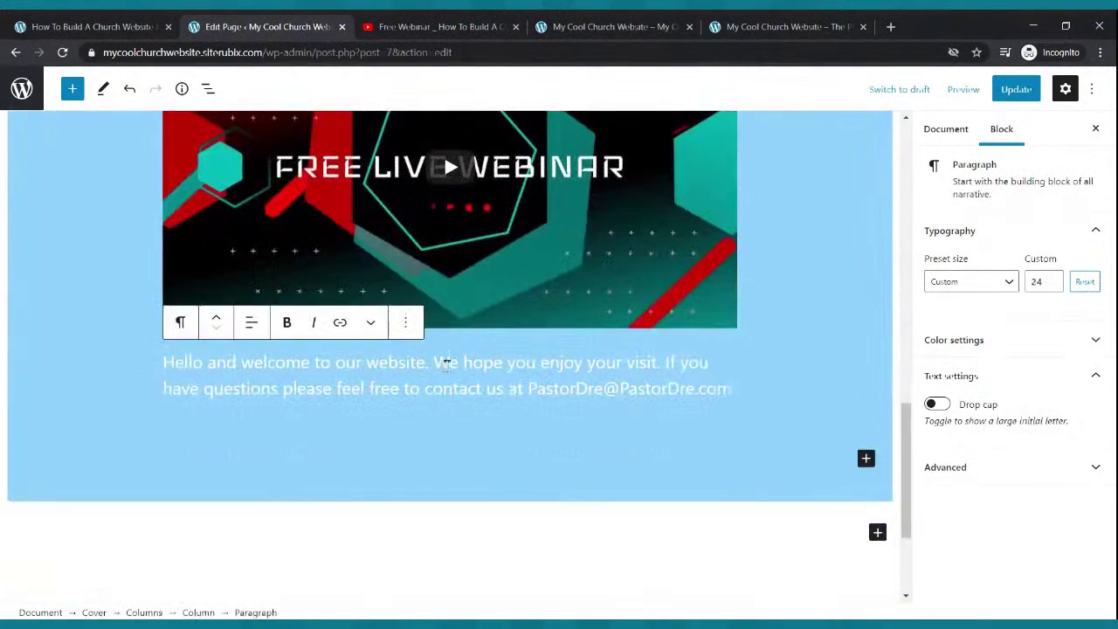
{"action": "left_click", "coordinate": [217, 321]}
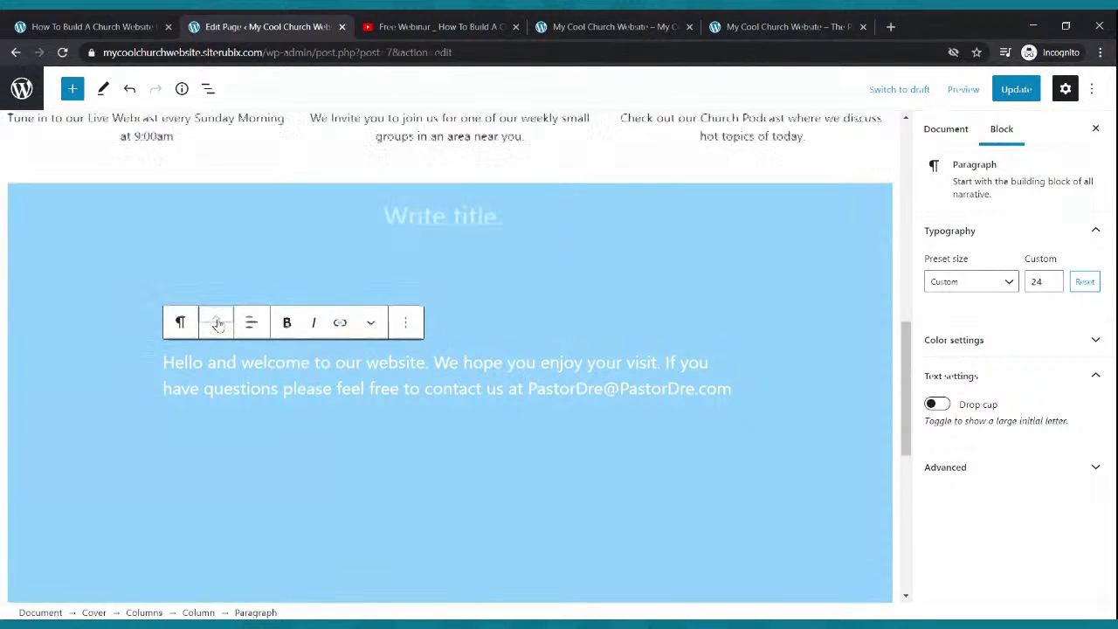
{"action": "scroll", "coordinate": [782, 252], "scroll_direction": "down", "scroll_amount": 2}
{"action": "scroll", "coordinate": [781, 251], "scroll_direction": "up", "scroll_amount": 4}
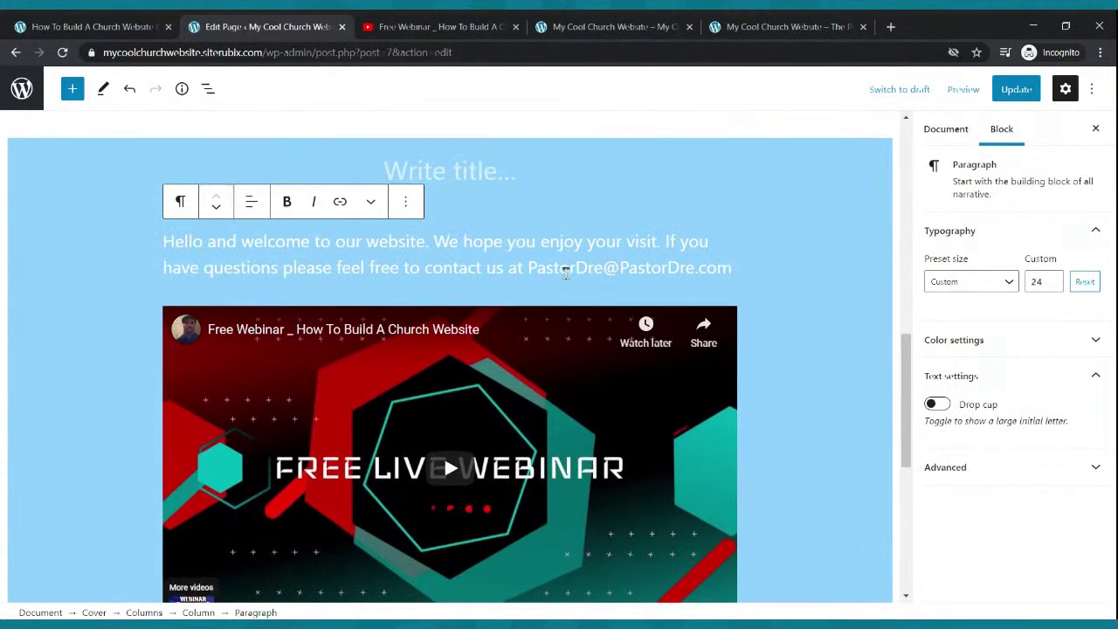
{"action": "left_click", "coordinate": [217, 208]}
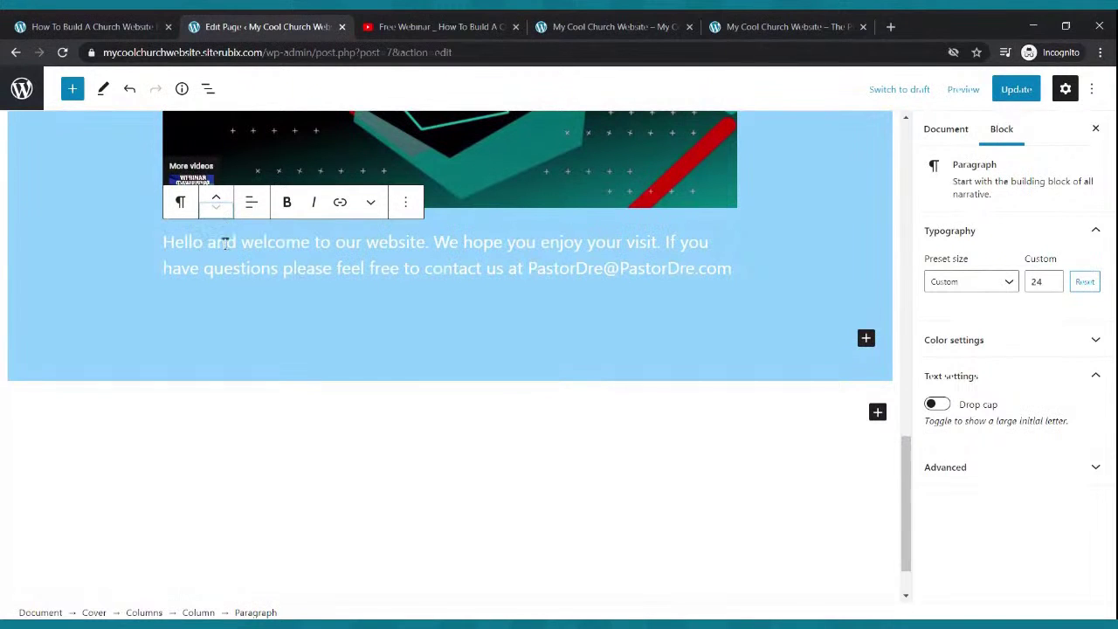
{"action": "left_click", "coordinate": [217, 198]}
{"action": "left_click", "coordinate": [1019, 92]}
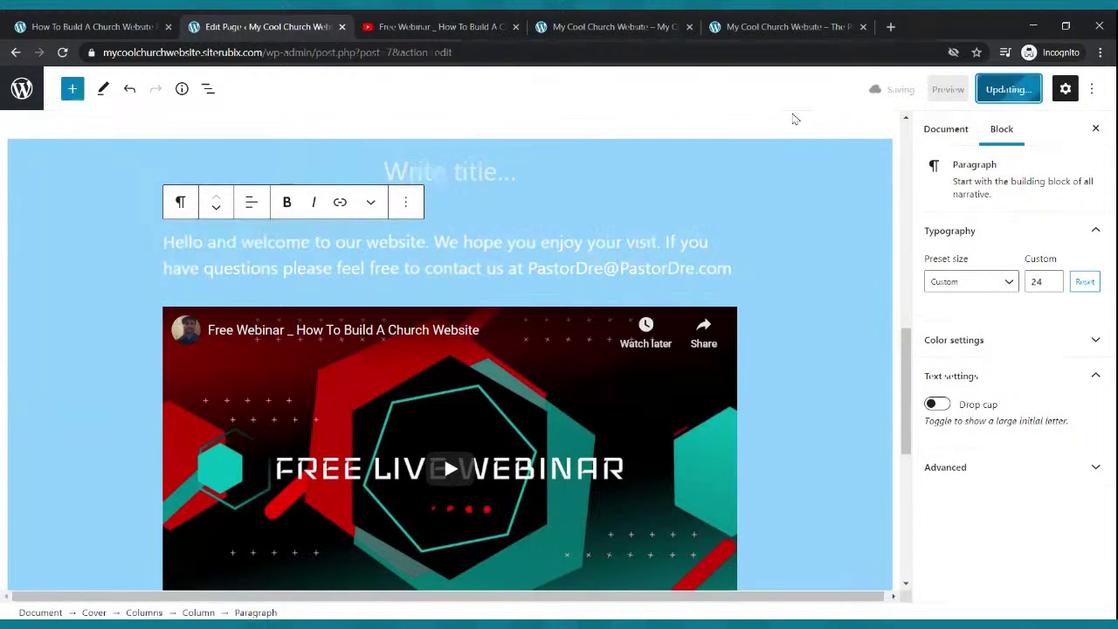
{"action": "left_click", "coordinate": [581, 21]}
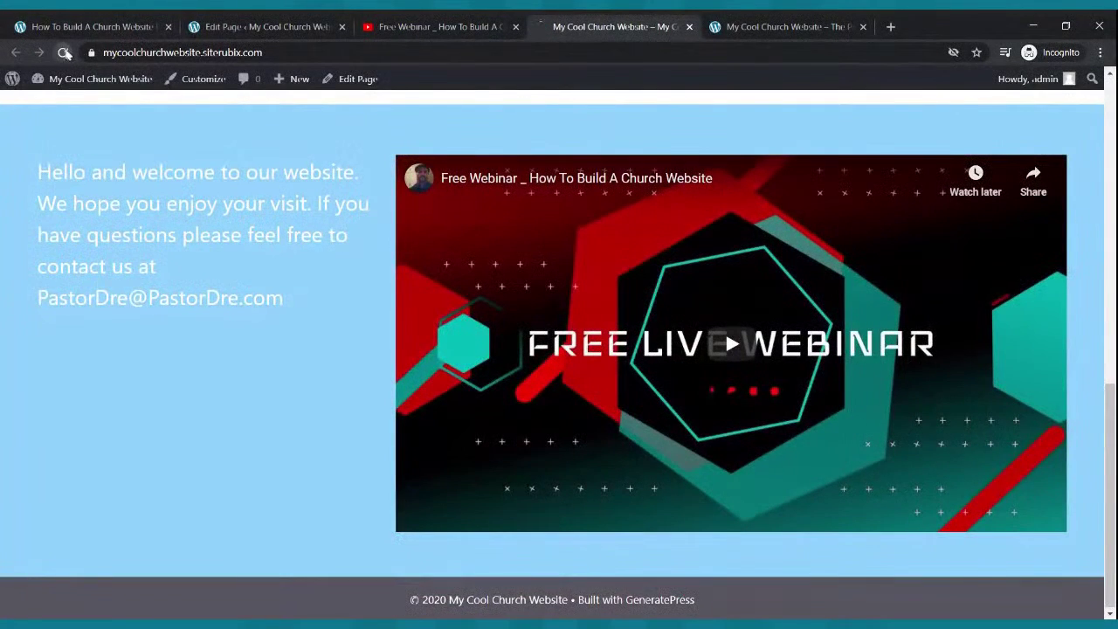
{"action": "left_click", "coordinate": [63, 53]}
{"action": "scroll", "coordinate": [502, 267], "scroll_direction": "down", "scroll_amount": 1}
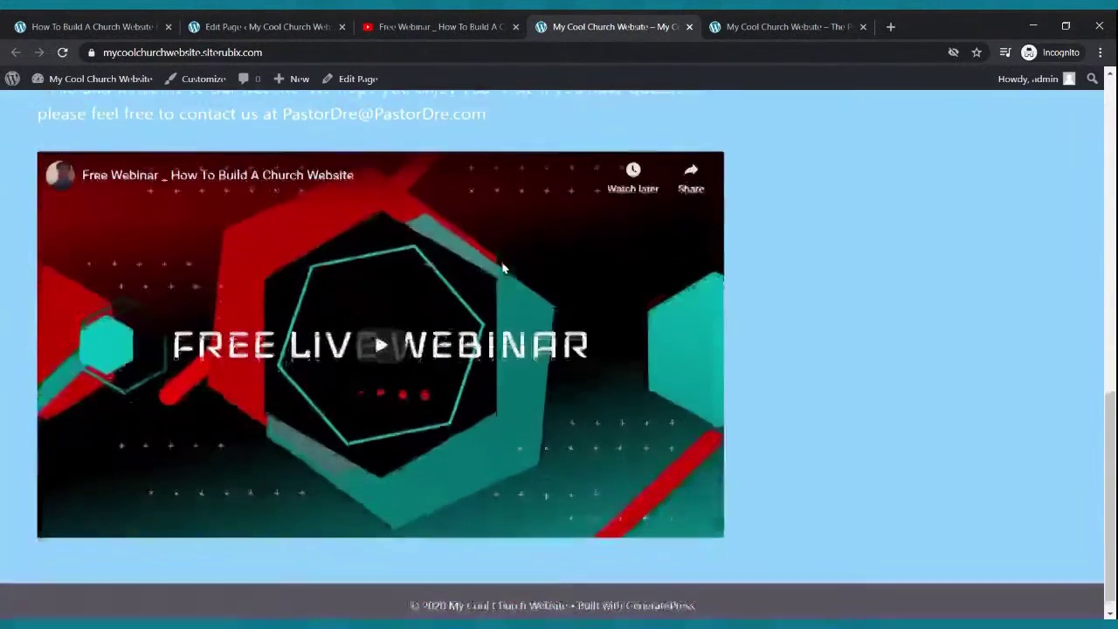
{"action": "scroll", "coordinate": [503, 267], "scroll_direction": "up", "scroll_amount": 4}
{"action": "scroll", "coordinate": [503, 409], "scroll_direction": "down", "scroll_amount": 1}
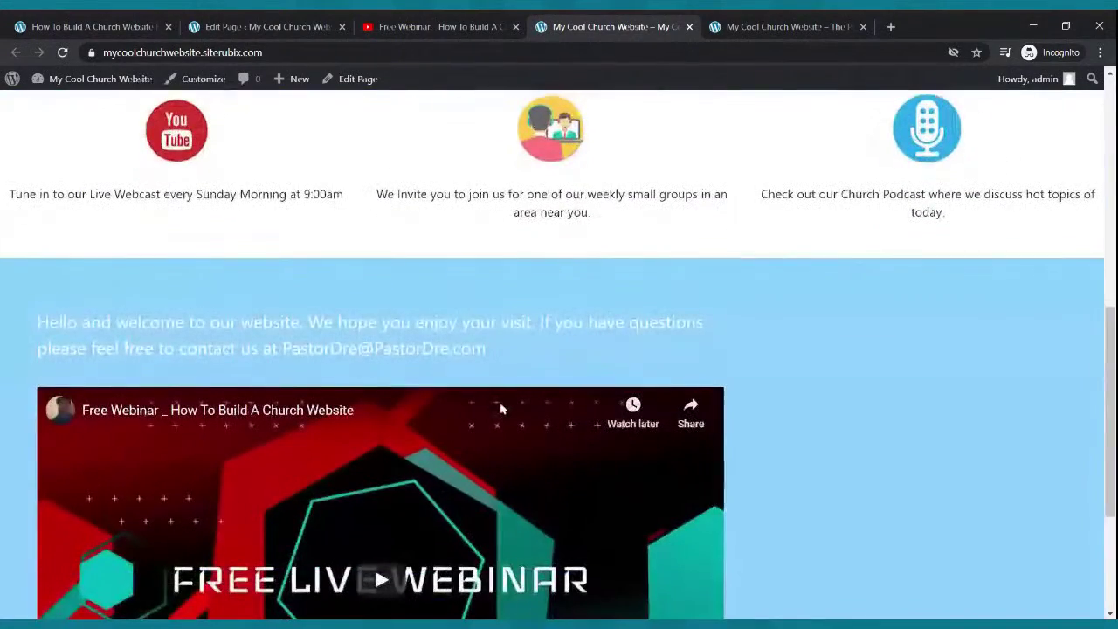
{"action": "left_click", "coordinate": [282, 24]}
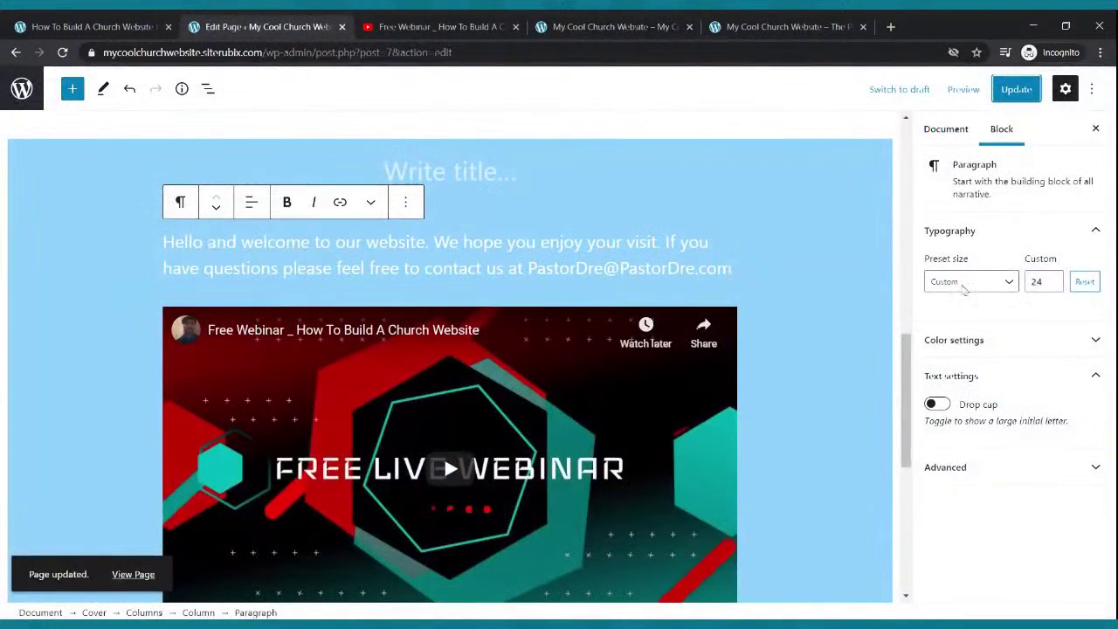
{"action": "left_click", "coordinate": [1026, 96]}
{"action": "scroll", "coordinate": [824, 312], "scroll_direction": "down", "scroll_amount": 3}
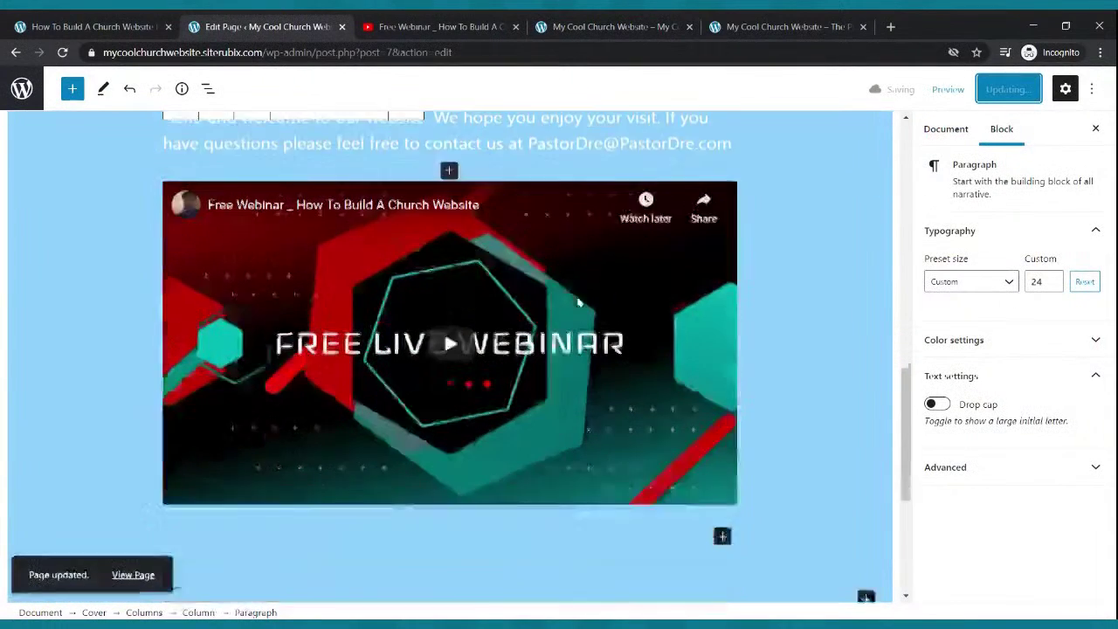
{"action": "scroll", "coordinate": [579, 302], "scroll_direction": "up", "scroll_amount": 2}
{"action": "scroll", "coordinate": [580, 300], "scroll_direction": "up", "scroll_amount": 1}
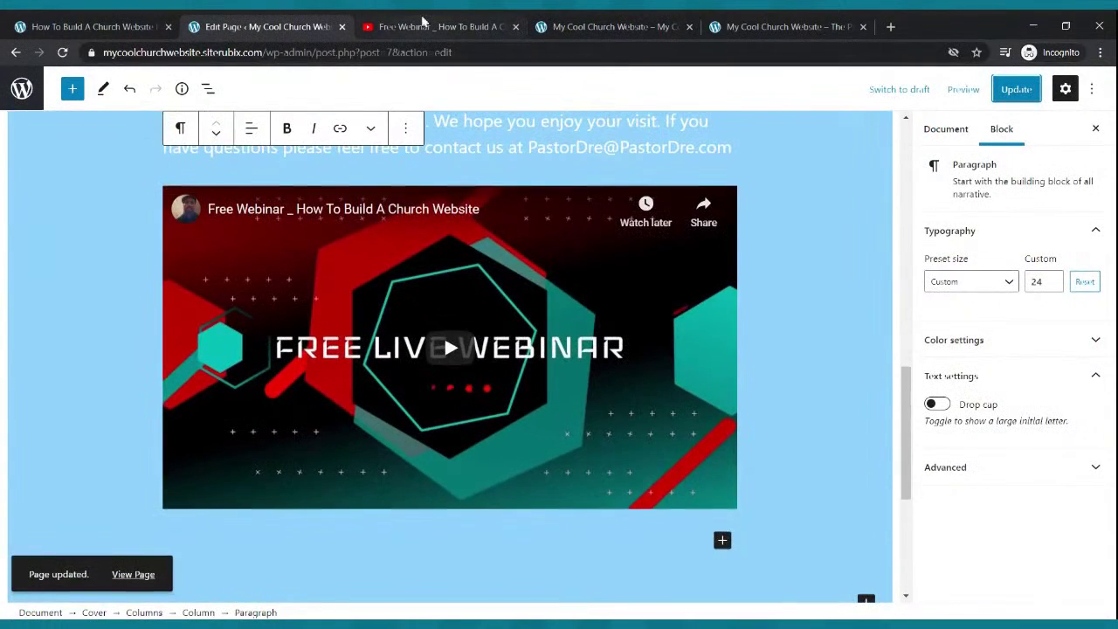
{"action": "left_click", "coordinate": [422, 25]}
{"action": "left_click", "coordinate": [612, 25]}
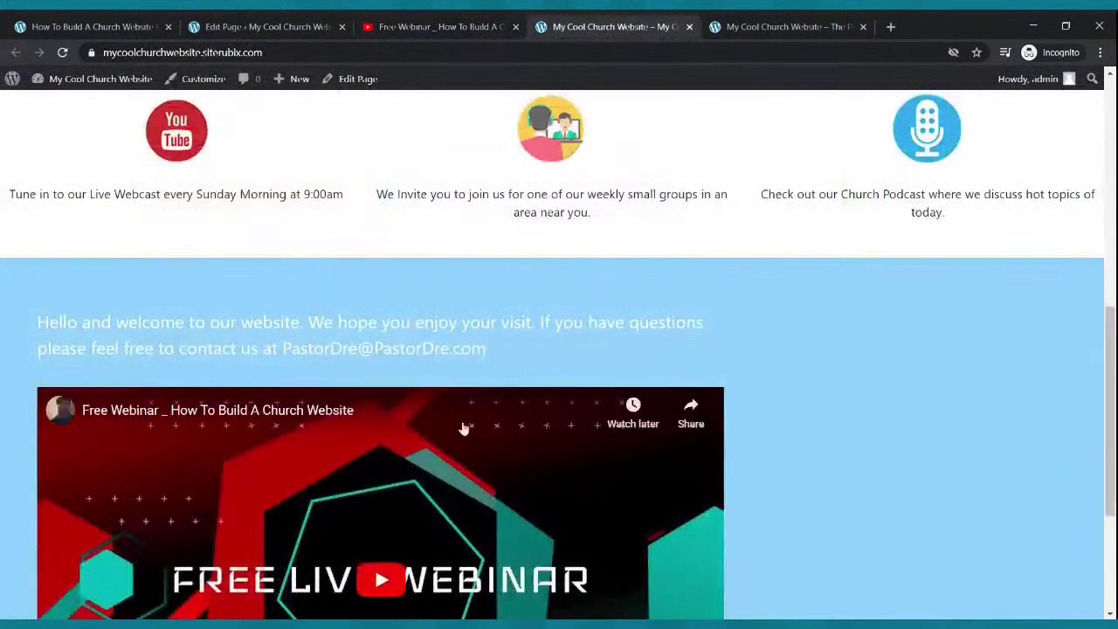
{"action": "left_click", "coordinate": [62, 52]}
{"action": "scroll", "coordinate": [576, 479], "scroll_direction": "down", "scroll_amount": 3}
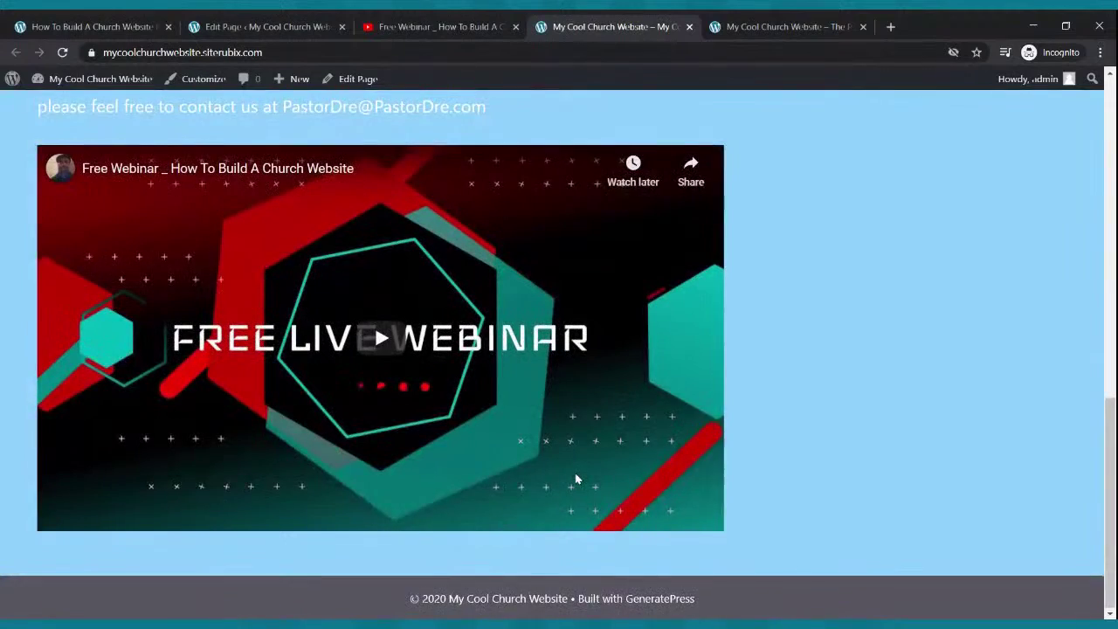
{"action": "scroll", "coordinate": [578, 478], "scroll_direction": "up", "scroll_amount": 3}
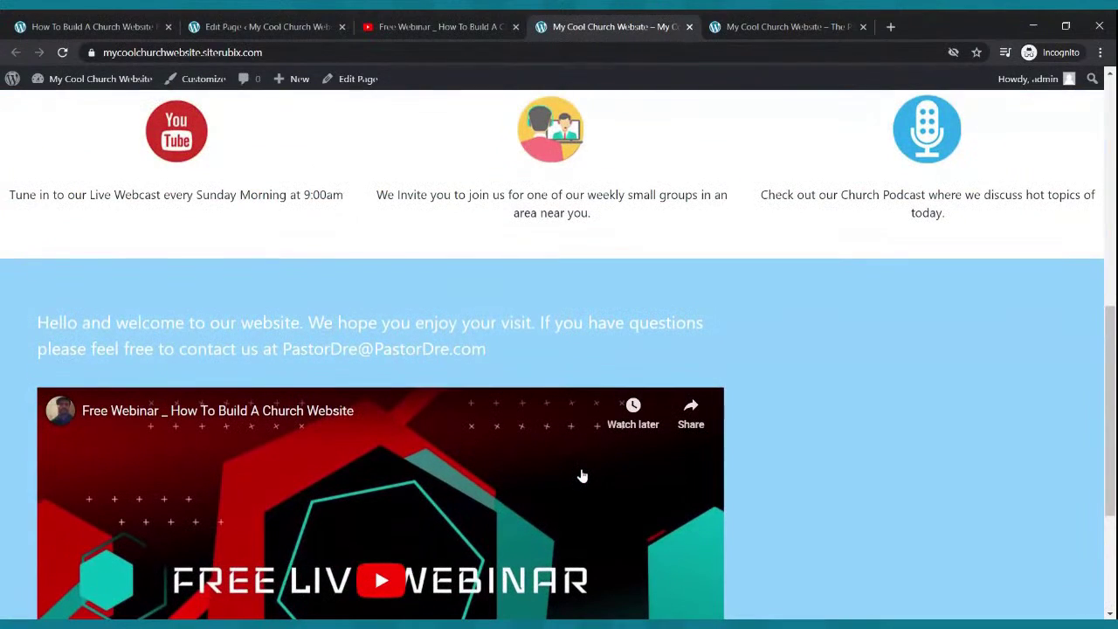
{"action": "left_click", "coordinate": [268, 24]}
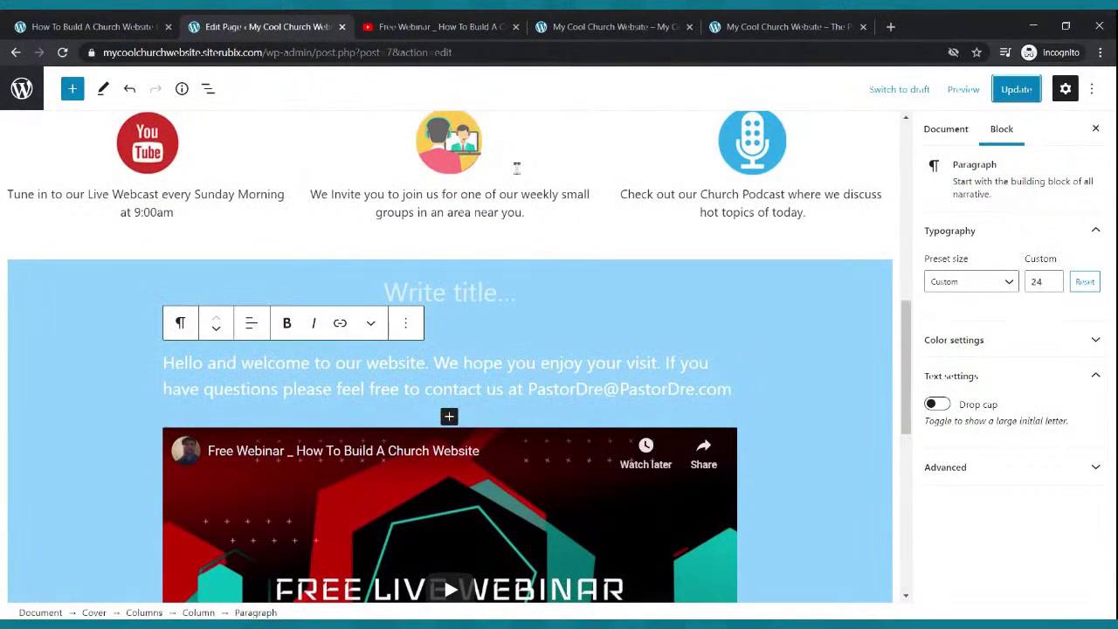
- Add a three-equal-column layout inside the blue cover above the welcome text
{"action": "left_click", "coordinate": [478, 297]}
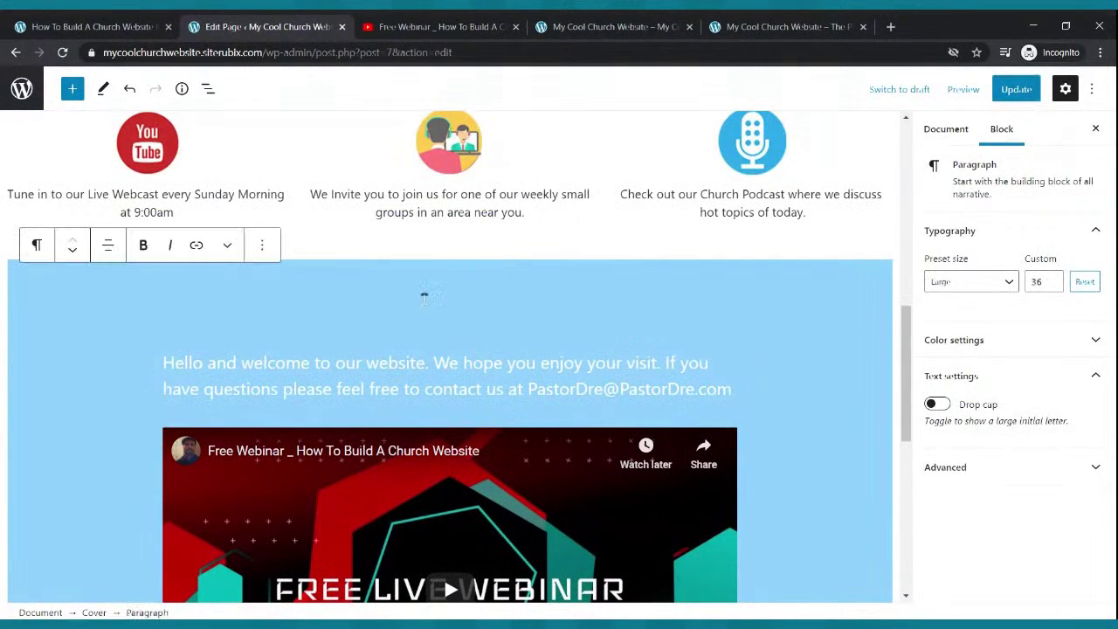
{"action": "scroll", "coordinate": [513, 301], "scroll_direction": "down", "scroll_amount": 4}
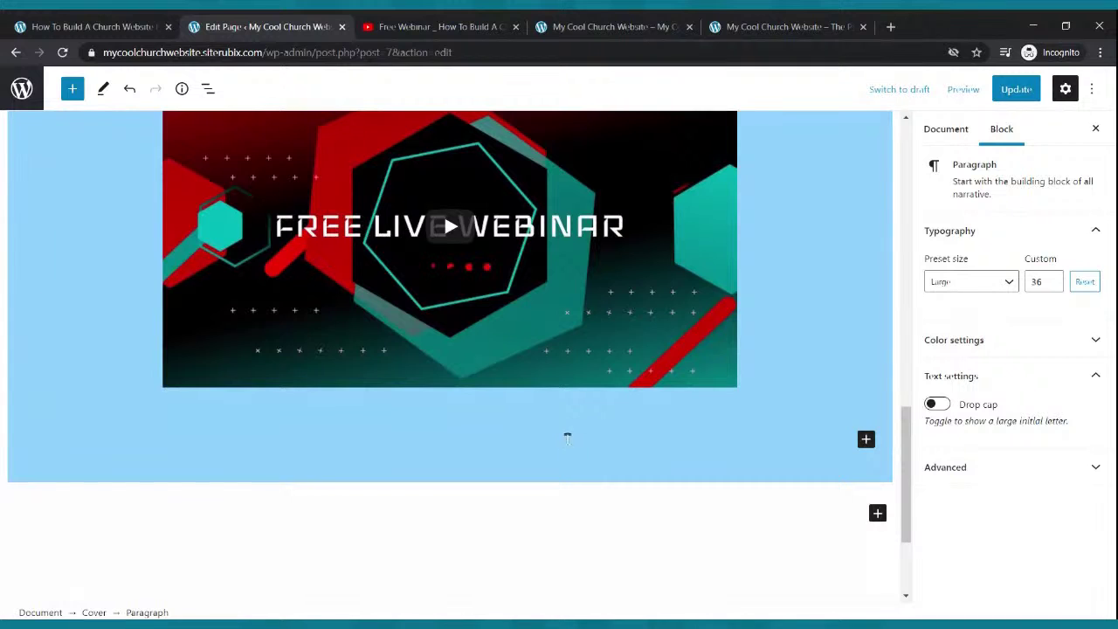
{"action": "scroll", "coordinate": [566, 437], "scroll_direction": "up", "scroll_amount": 3}
{"action": "left_click", "coordinate": [450, 217]}
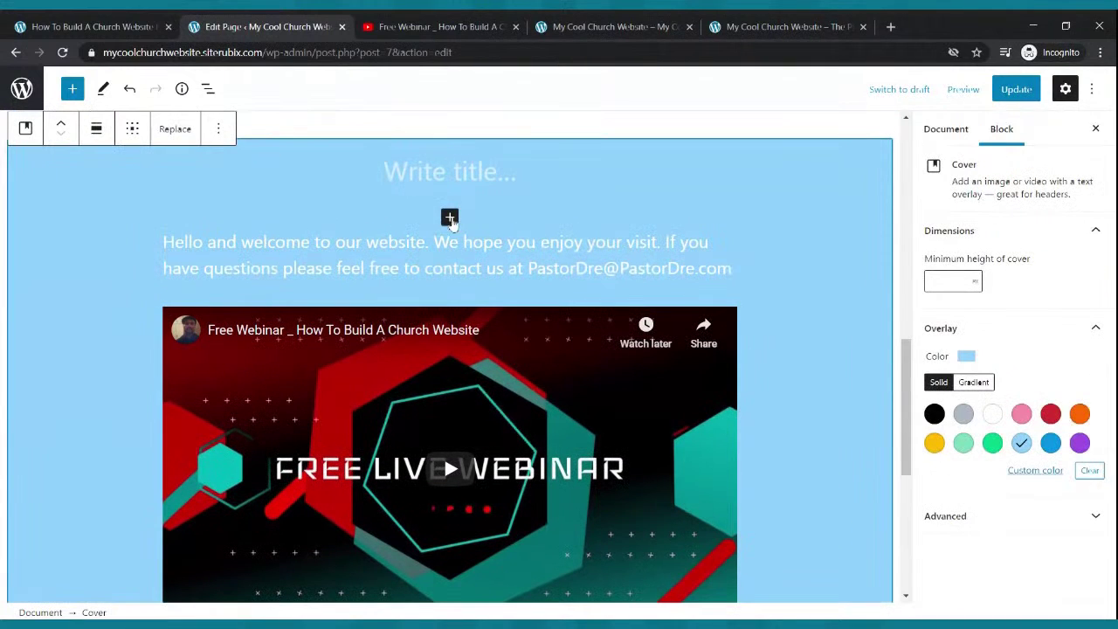
{"action": "left_click", "coordinate": [450, 217]}
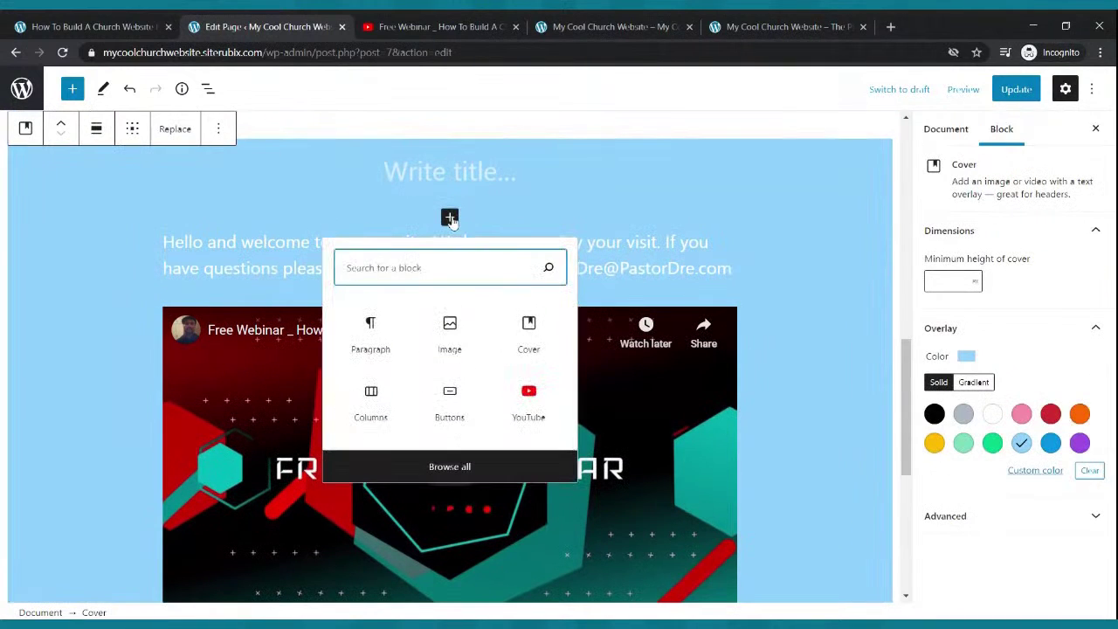
{"action": "left_click", "coordinate": [370, 394]}
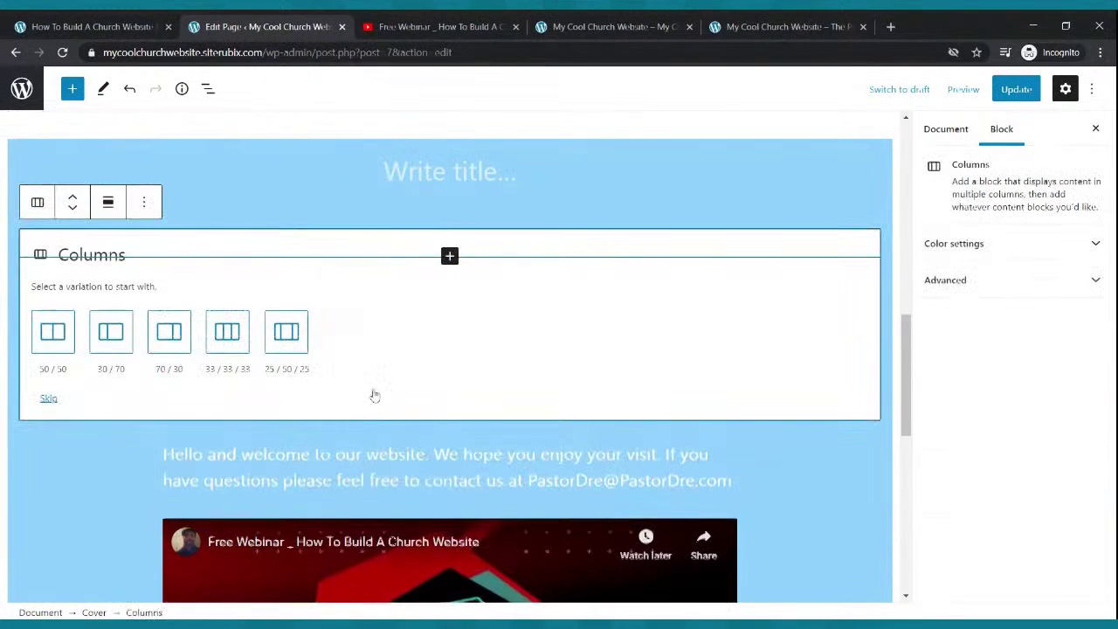
{"action": "left_click", "coordinate": [237, 337]}
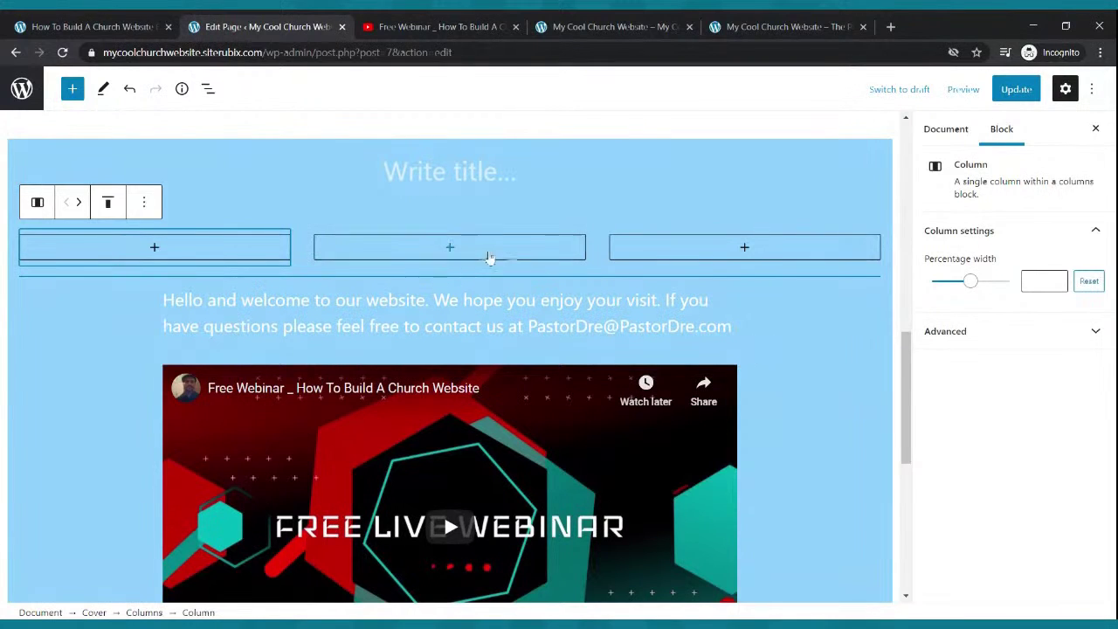
- Take the webinar video's YouTube link, then remove the video block from the cover
{"action": "left_click", "coordinate": [566, 400]}
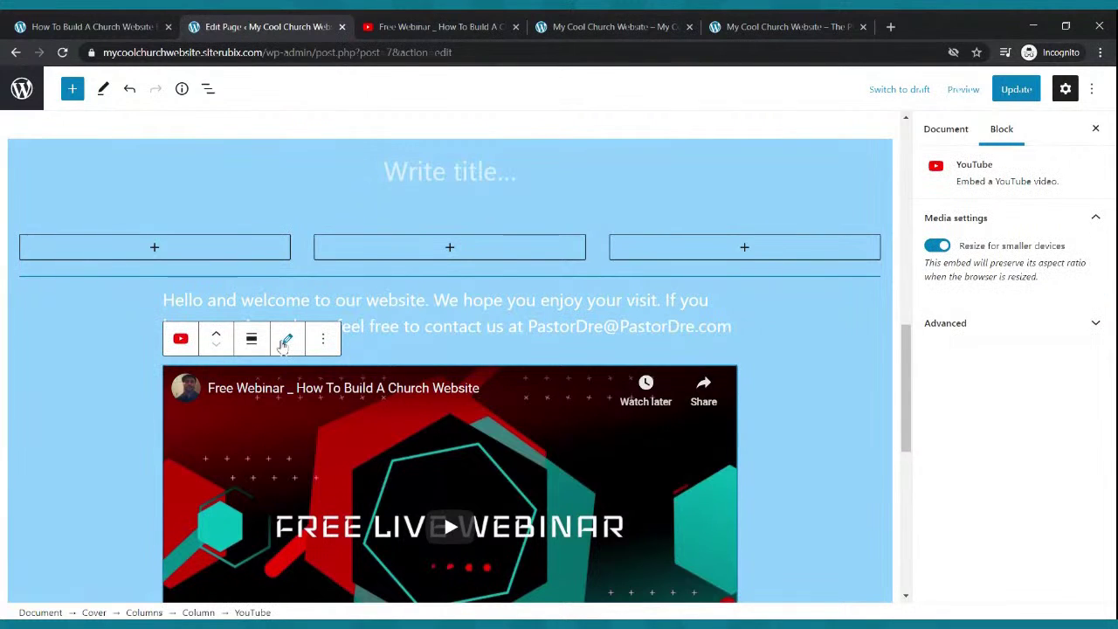
{"action": "left_click", "coordinate": [285, 339]}
{"action": "left_click_drag", "start_coordinate": [320, 449], "coordinate": [166, 460]}
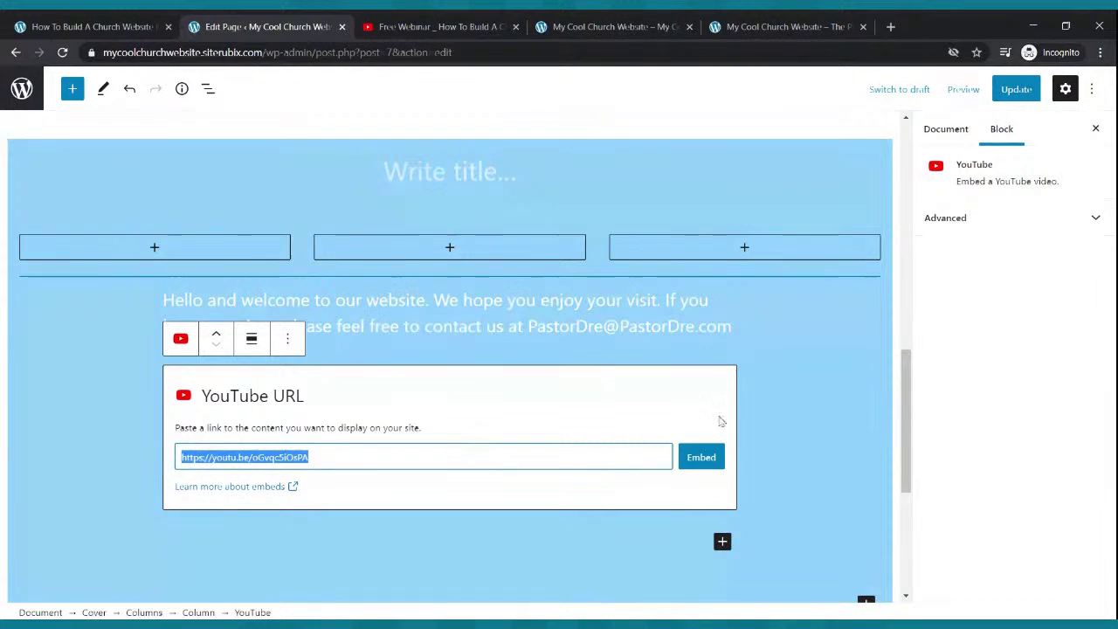
{"action": "left_click", "coordinate": [788, 364]}
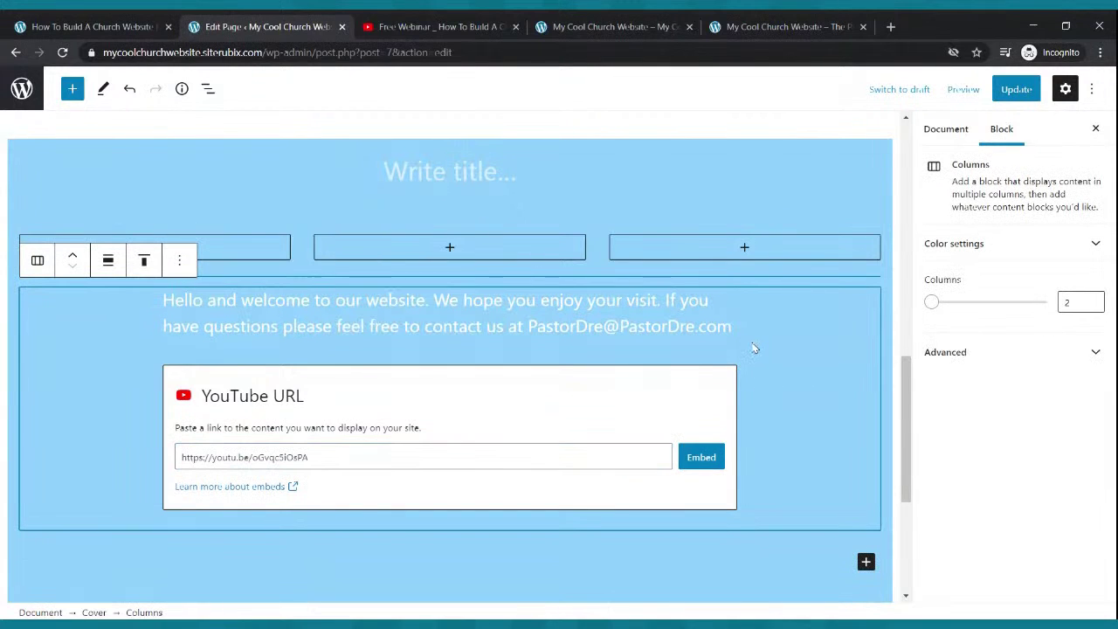
{"action": "left_click", "coordinate": [701, 457]}
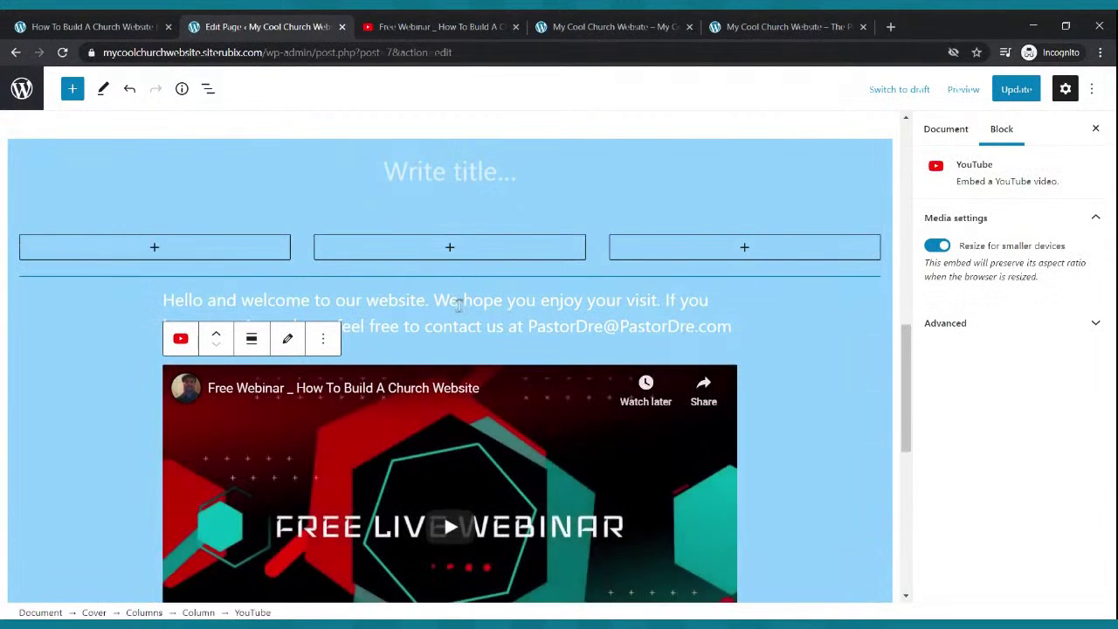
{"action": "scroll", "coordinate": [266, 284], "scroll_direction": "down", "scroll_amount": 2}
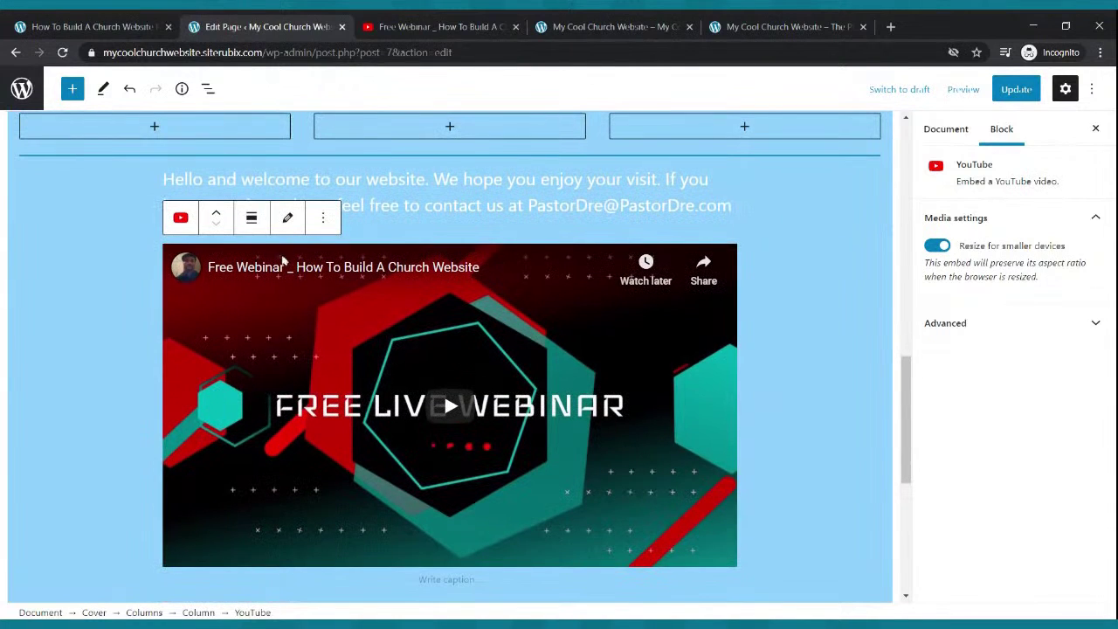
{"action": "left_click", "coordinate": [323, 218]}
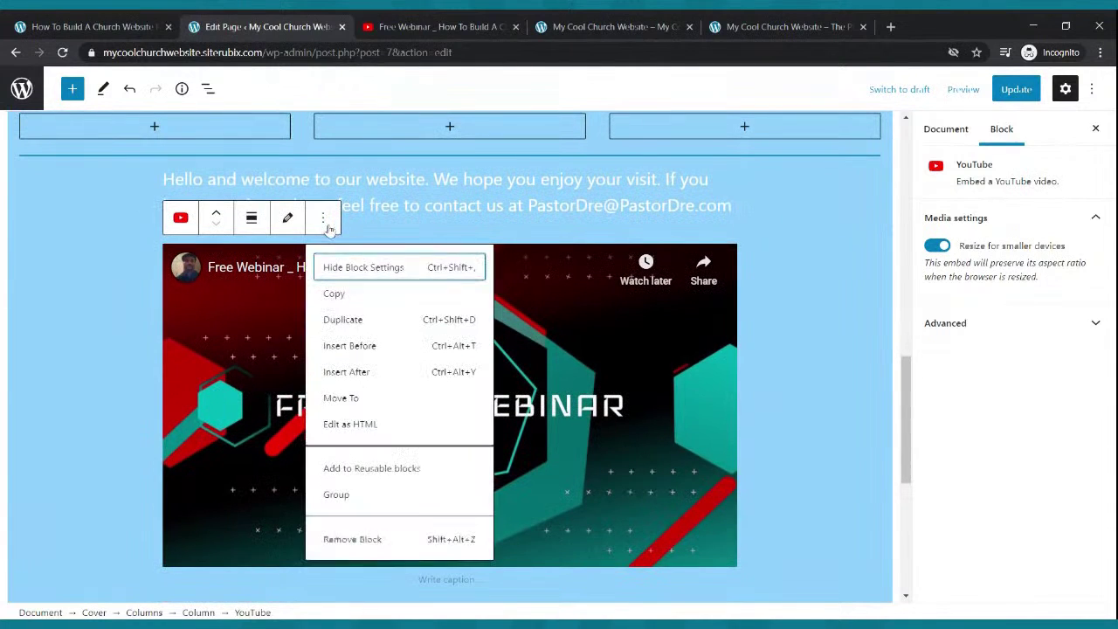
{"action": "left_click", "coordinate": [375, 540]}
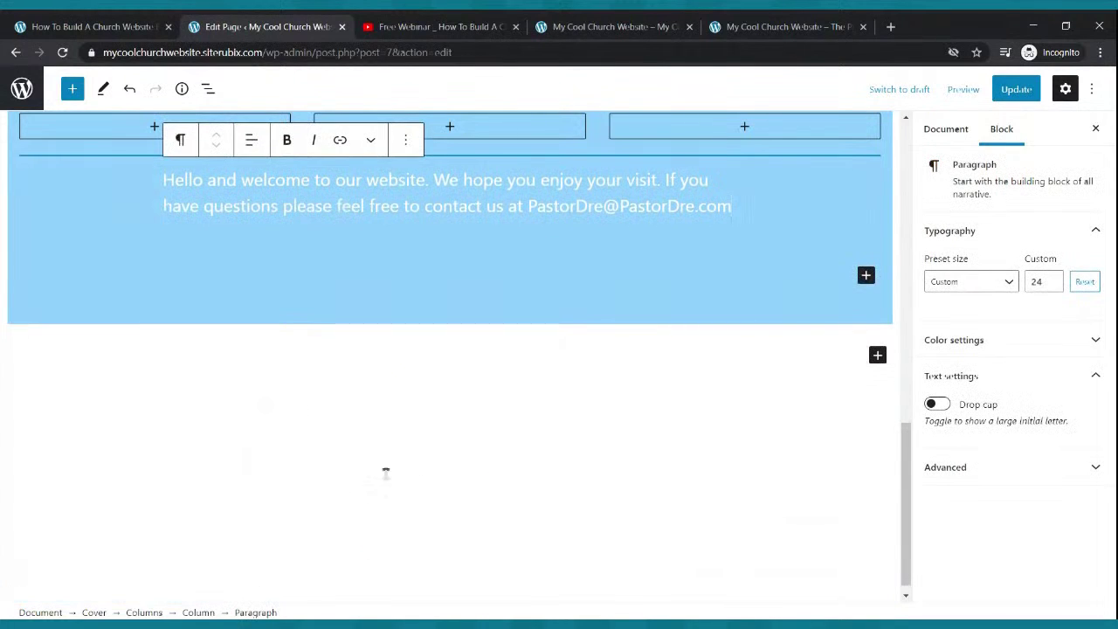
{"action": "scroll", "coordinate": [385, 473], "scroll_direction": "up", "scroll_amount": 4}
- Embed the pasted YouTube webinar link in the middle column and update the page
{"action": "left_click", "coordinate": [450, 370]}
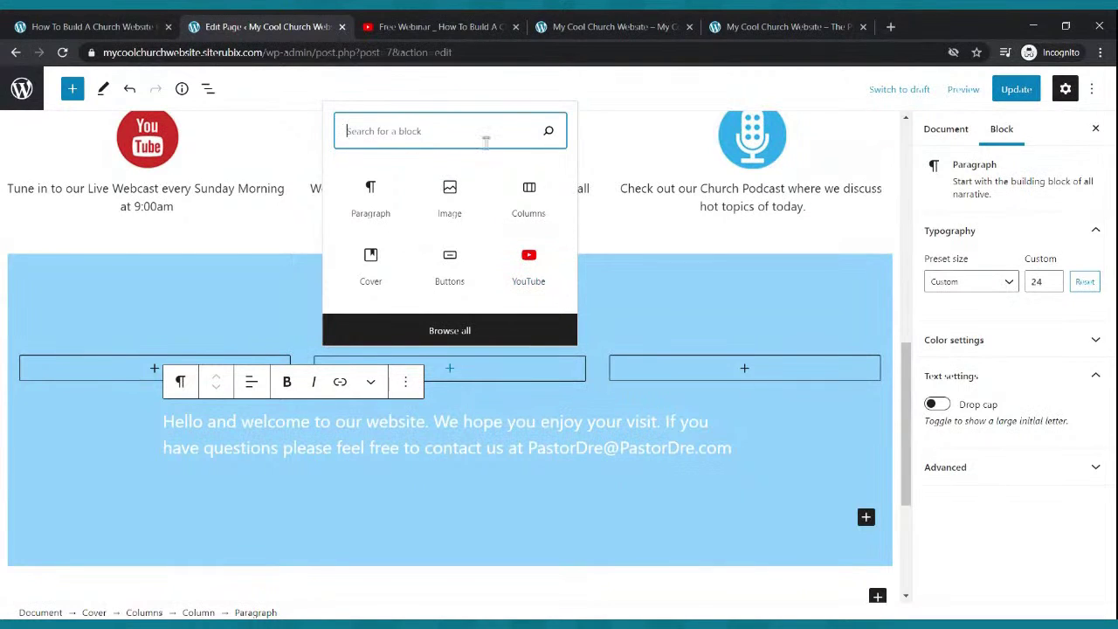
{"action": "left_click", "coordinate": [527, 260]}
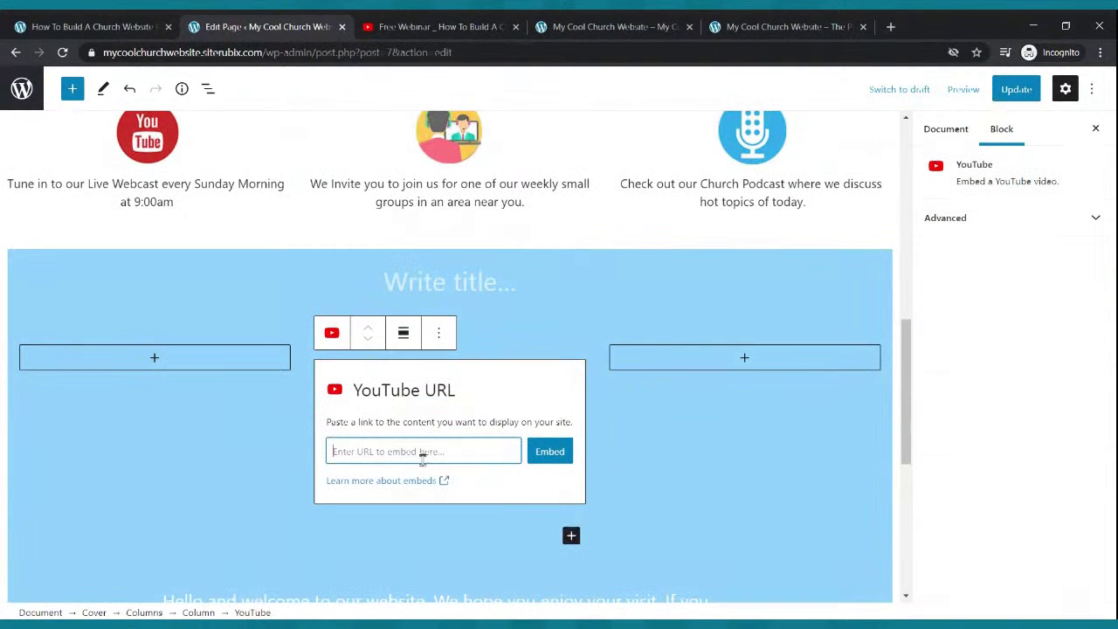
{"action": "key", "text": "ctrl+v"}
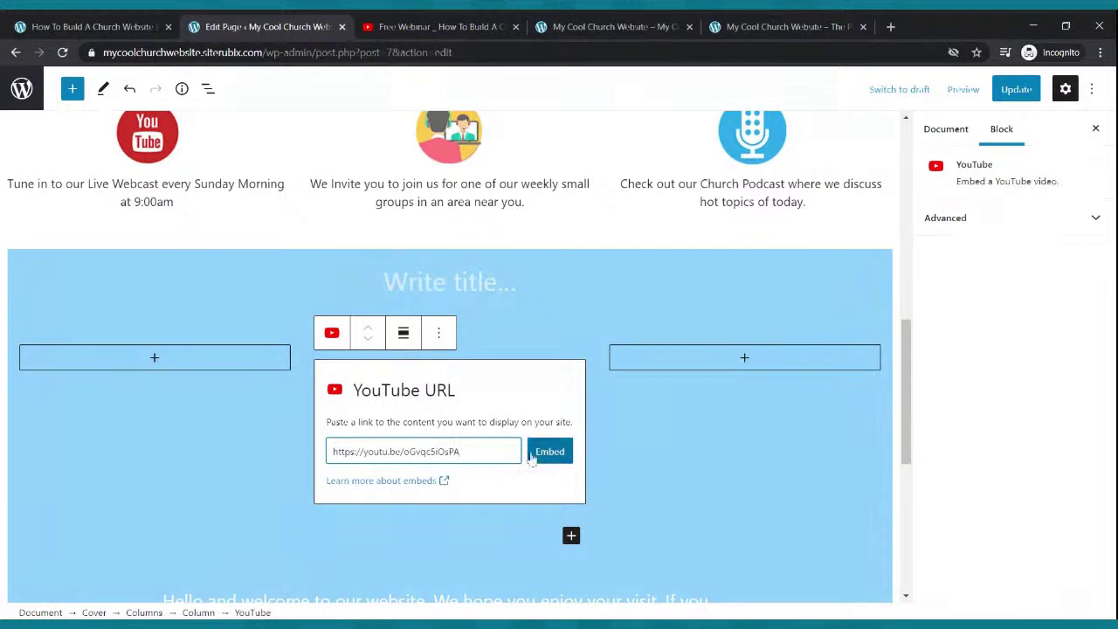
{"action": "left_click", "coordinate": [535, 452]}
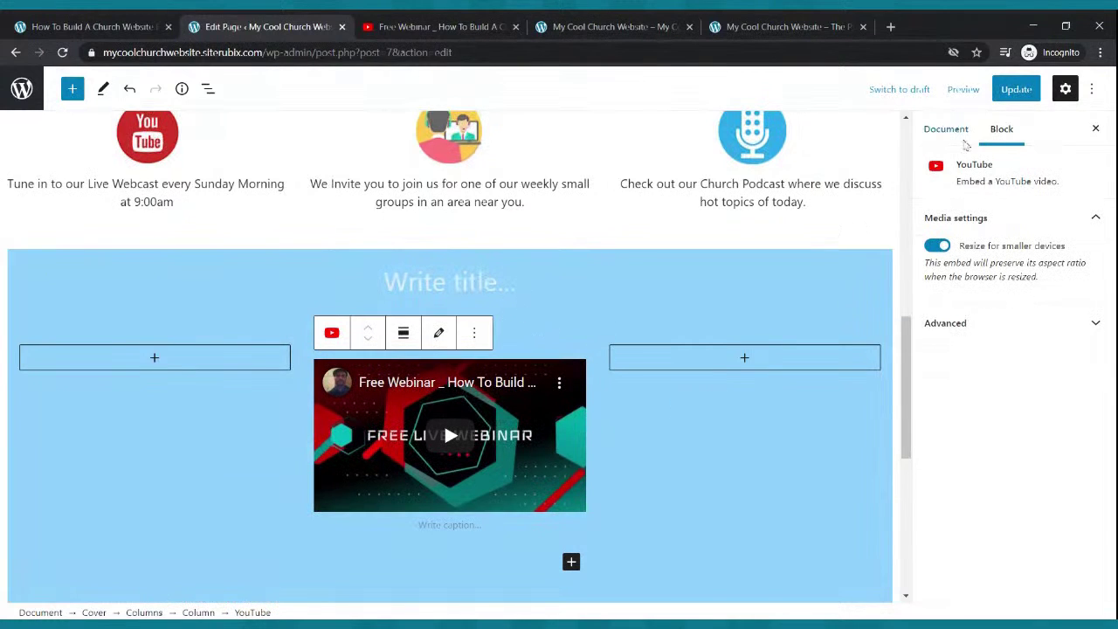
{"action": "left_click", "coordinate": [1016, 90]}
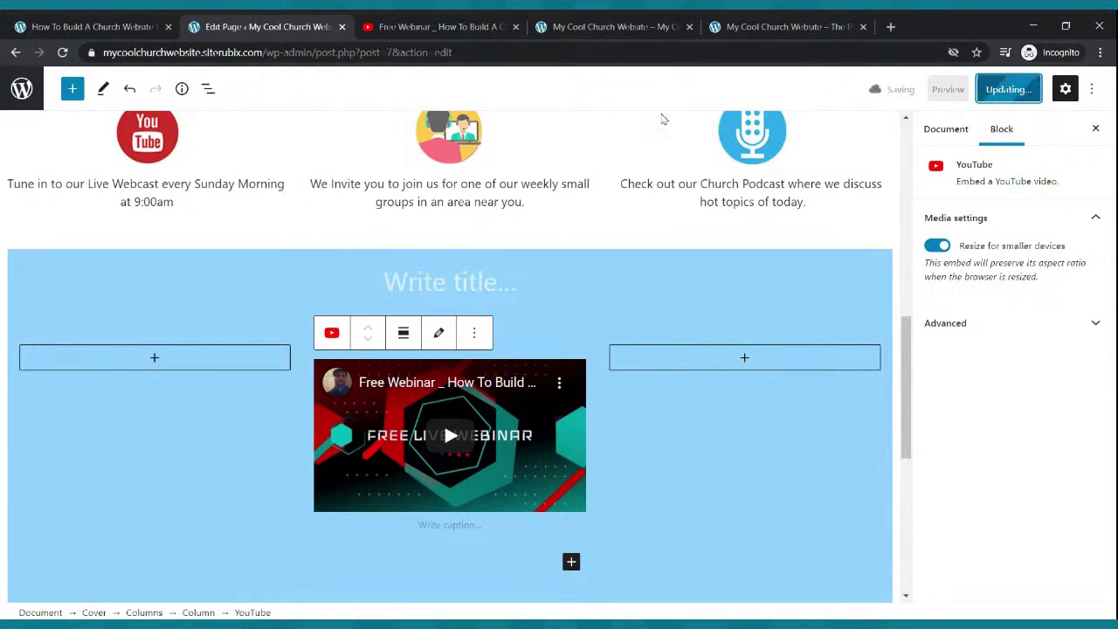
{"action": "scroll", "coordinate": [664, 178], "scroll_direction": "down", "scroll_amount": 2}
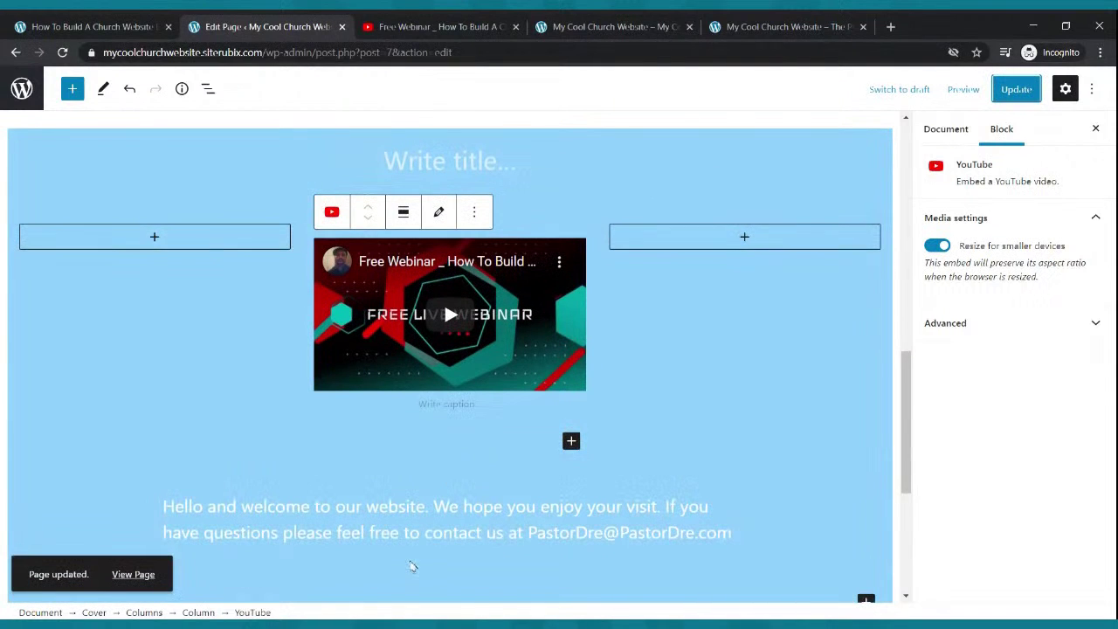
{"action": "left_click", "coordinate": [423, 534]}
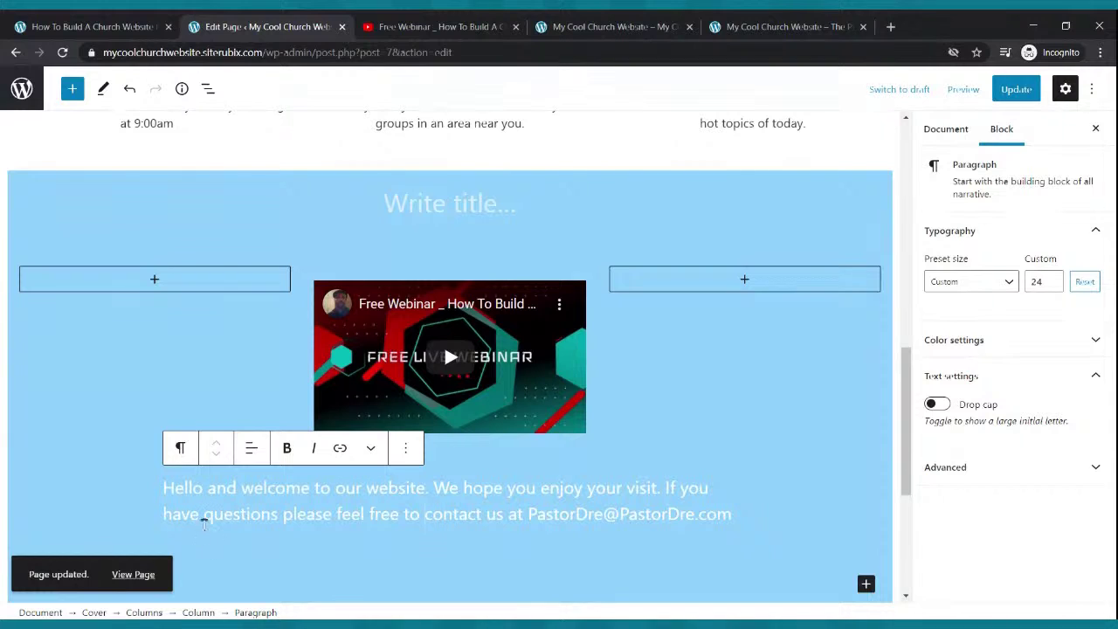
- Remove the old welcome block and paste its text into a new paragraph below the video
{"action": "left_click_drag", "start_coordinate": [732, 515], "coordinate": [165, 487]}
{"action": "key", "text": "ctrl+c"}
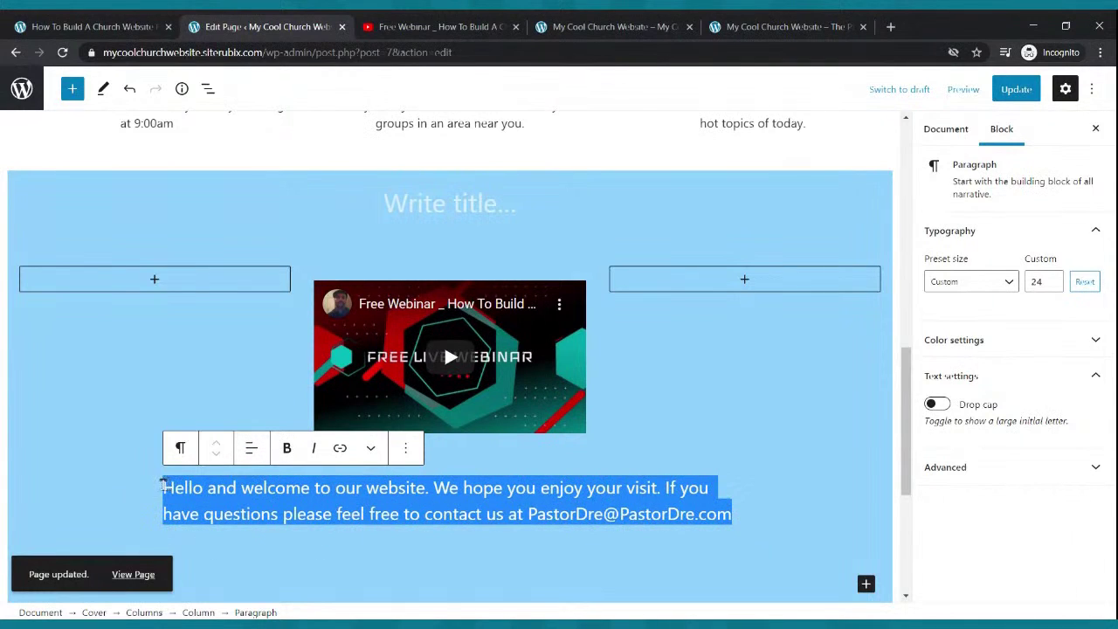
{"action": "left_click", "coordinate": [406, 472]}
{"action": "left_click", "coordinate": [434, 430]}
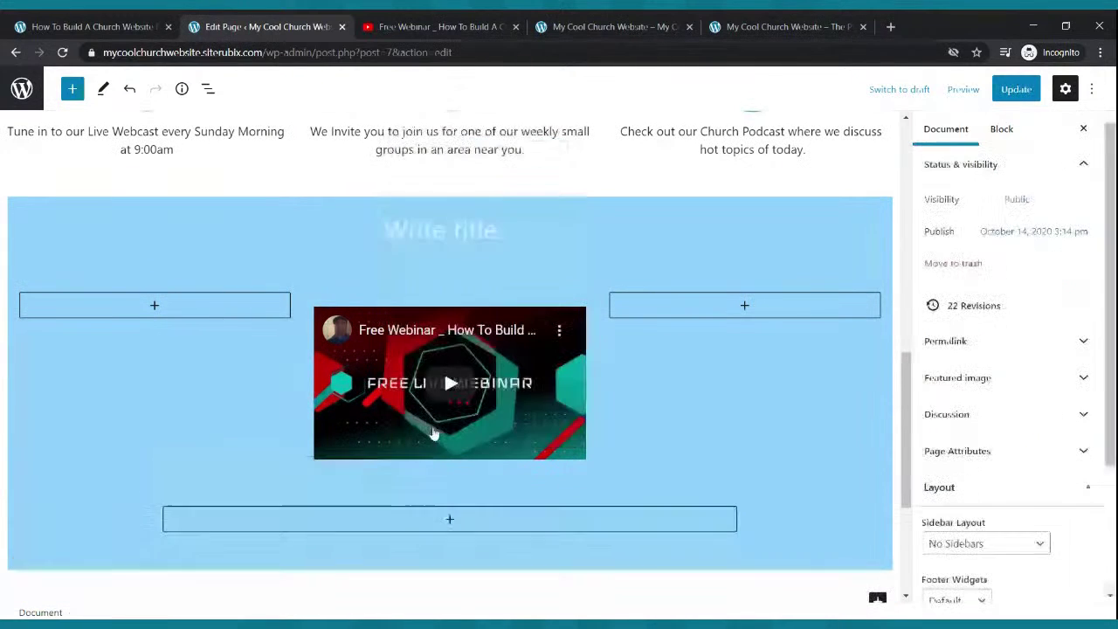
{"action": "left_click", "coordinate": [501, 348]}
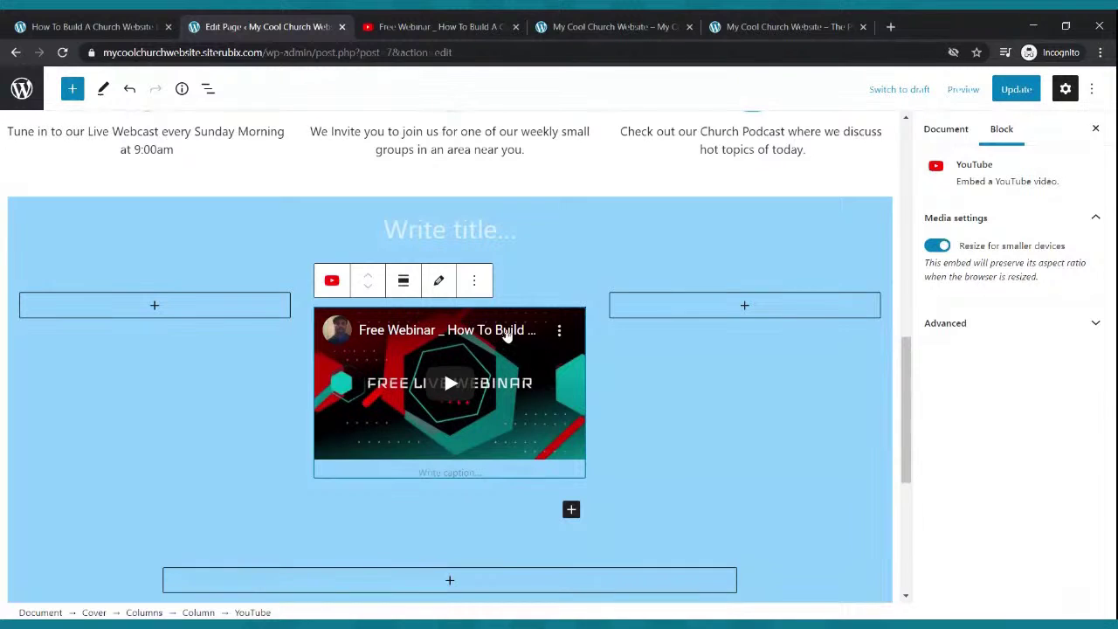
{"action": "left_click", "coordinate": [571, 510]}
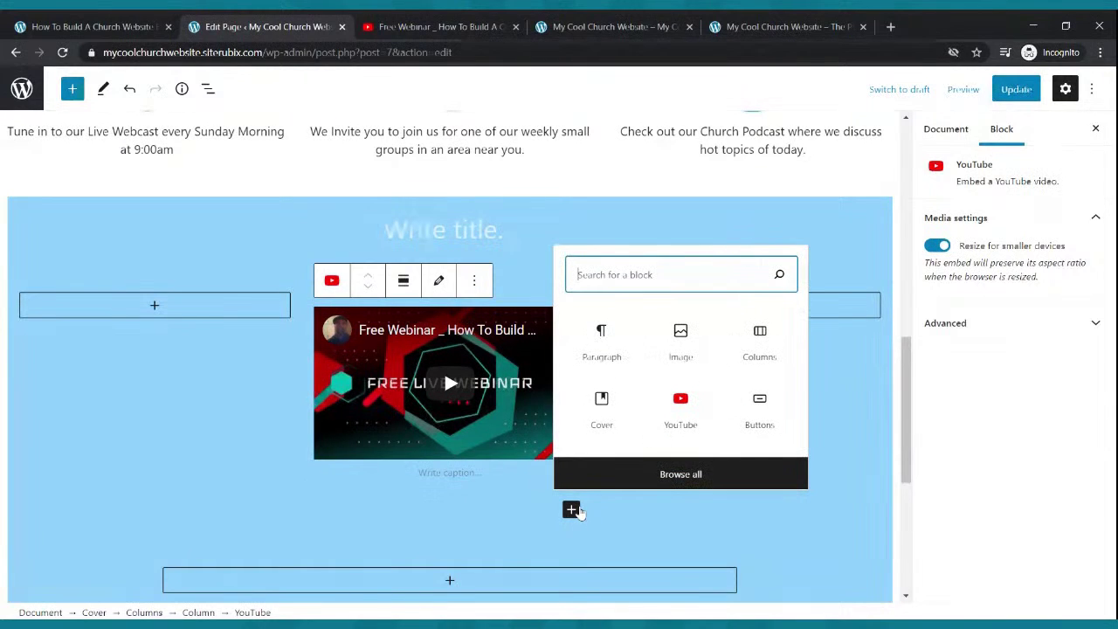
{"action": "left_click", "coordinate": [602, 340]}
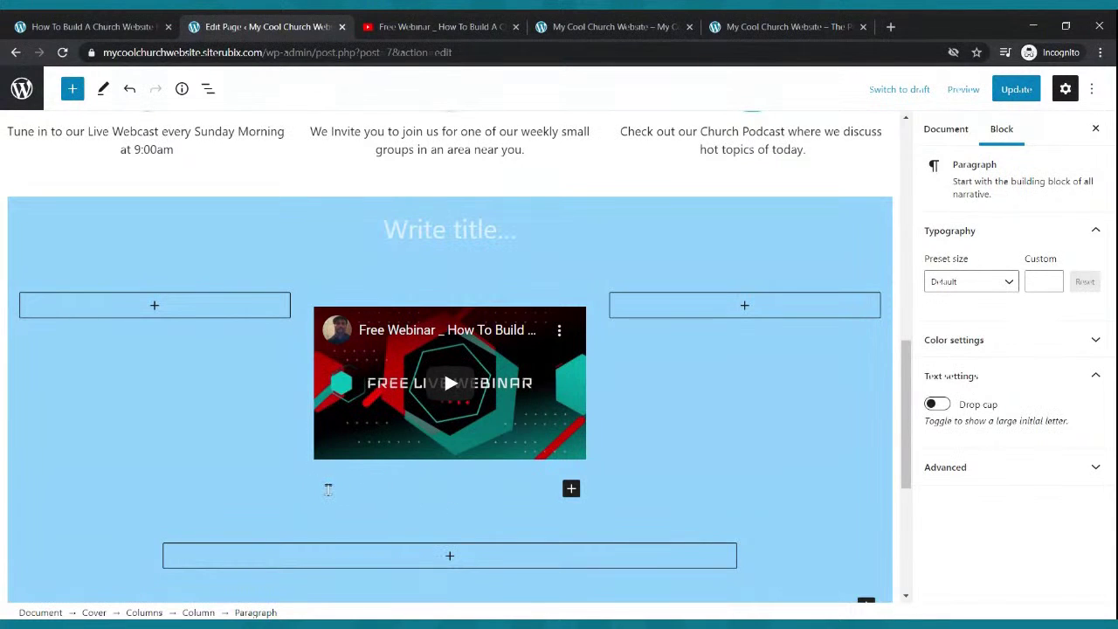
{"action": "key", "text": "ctrl+v"}
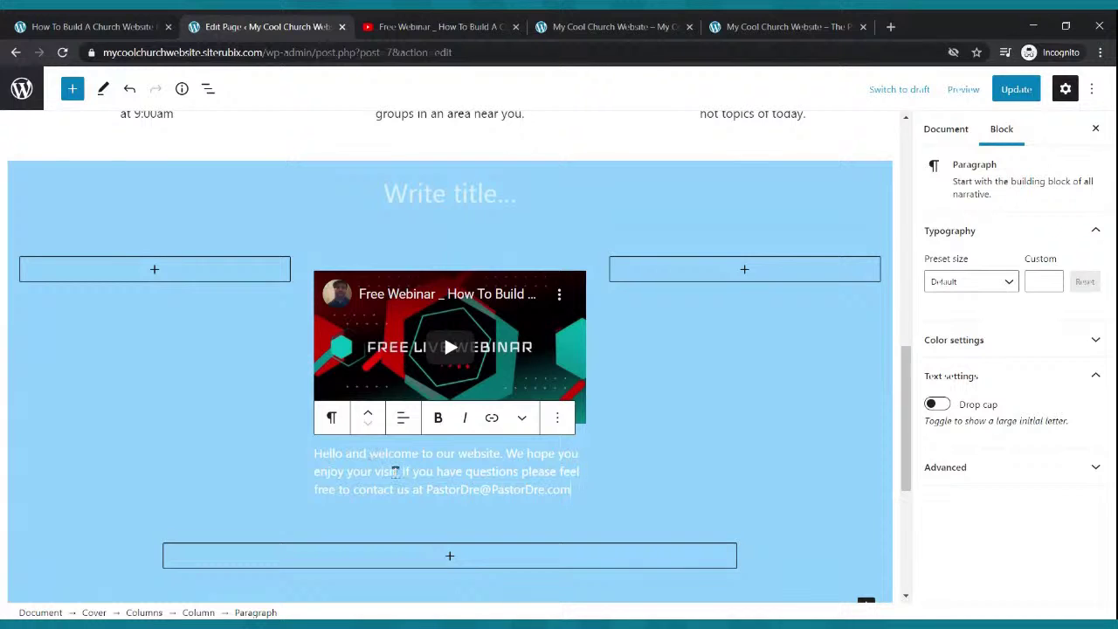
- Delete the empty Columns row at the bottom of the cover section
{"action": "left_click", "coordinate": [524, 556]}
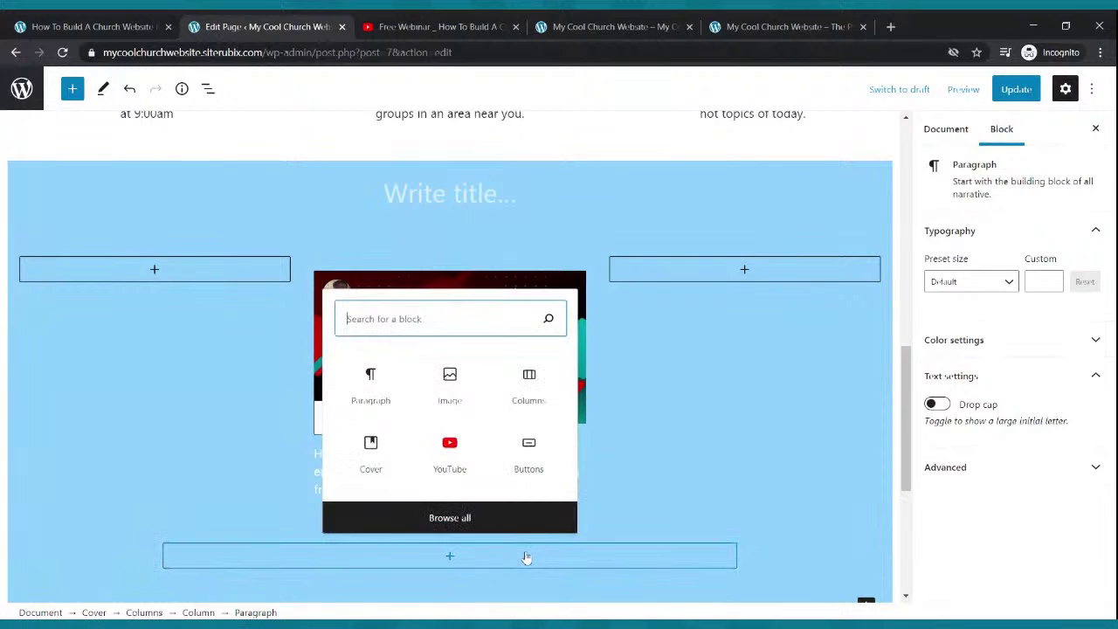
{"action": "left_click", "coordinate": [548, 586]}
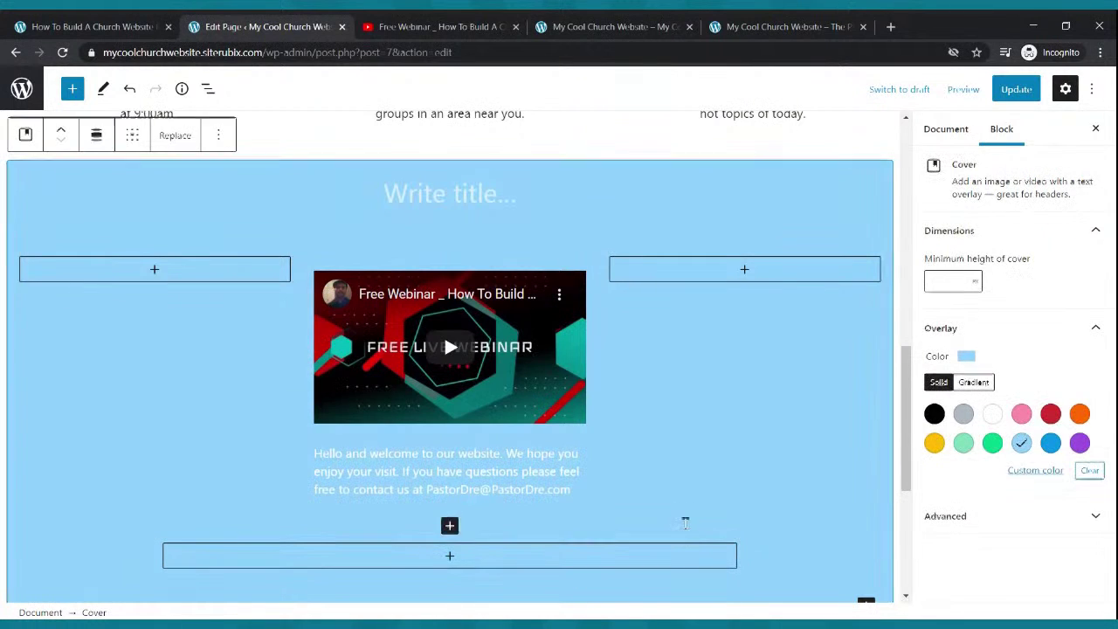
{"action": "left_click", "coordinate": [686, 511]}
{"action": "left_click", "coordinate": [746, 567]}
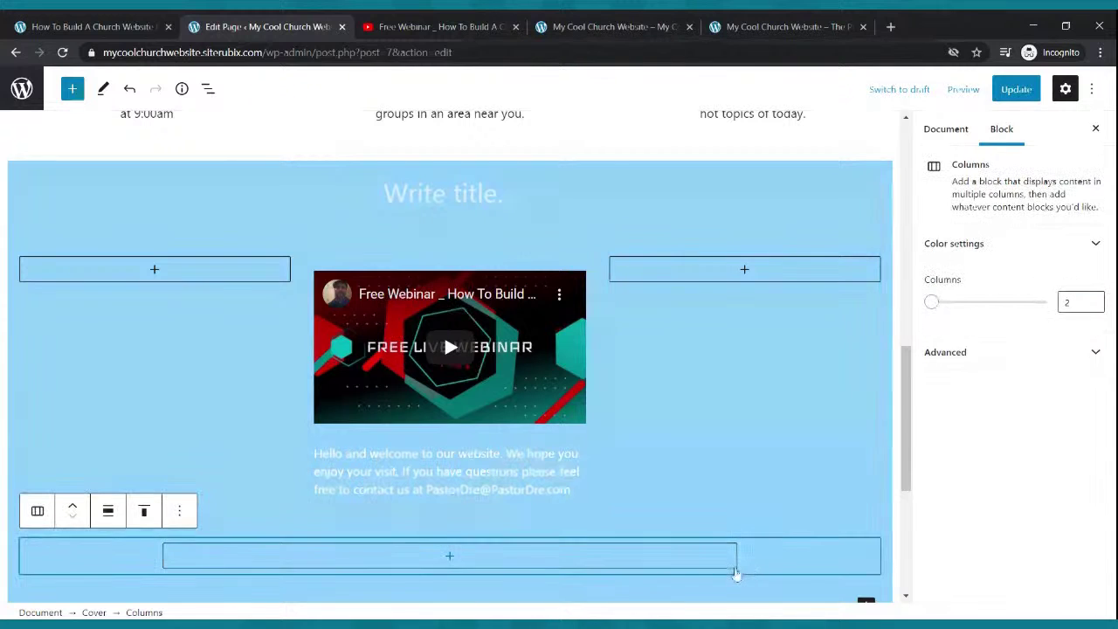
{"action": "left_click", "coordinate": [176, 508]}
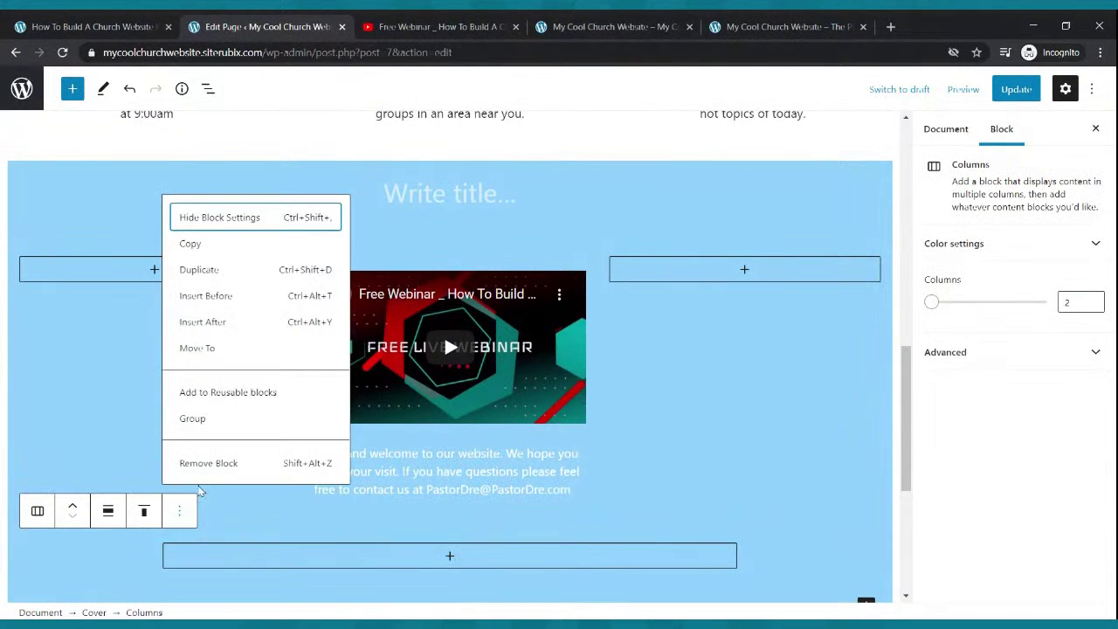
{"action": "left_click", "coordinate": [208, 464]}
- Move the welcome paragraph above the video in the middle column and update the page
{"action": "left_click", "coordinate": [464, 470]}
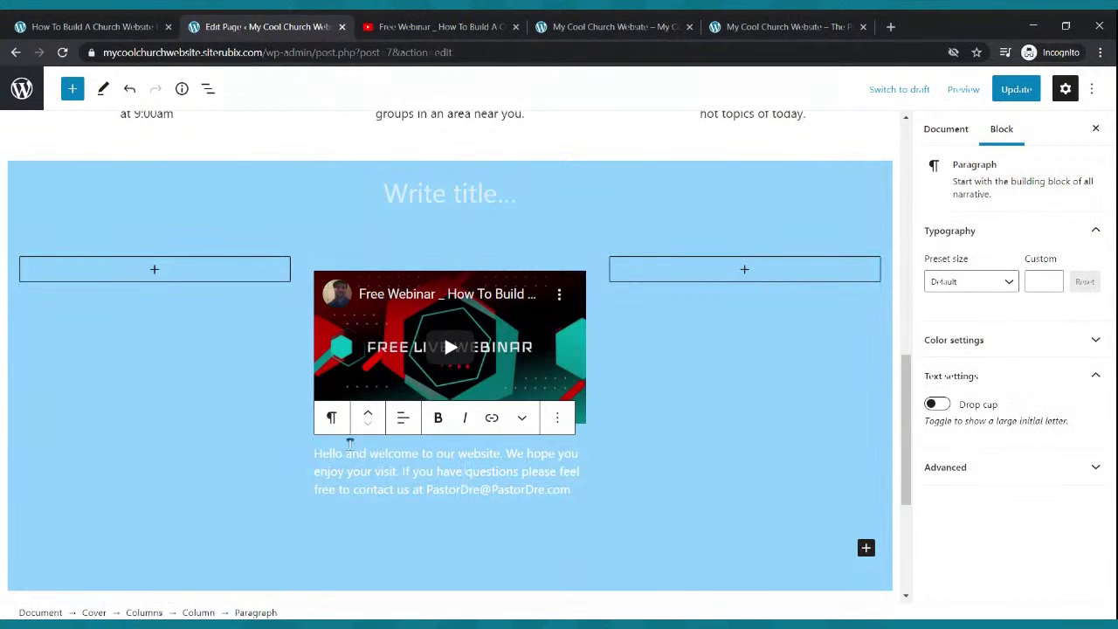
{"action": "left_click", "coordinate": [368, 420]}
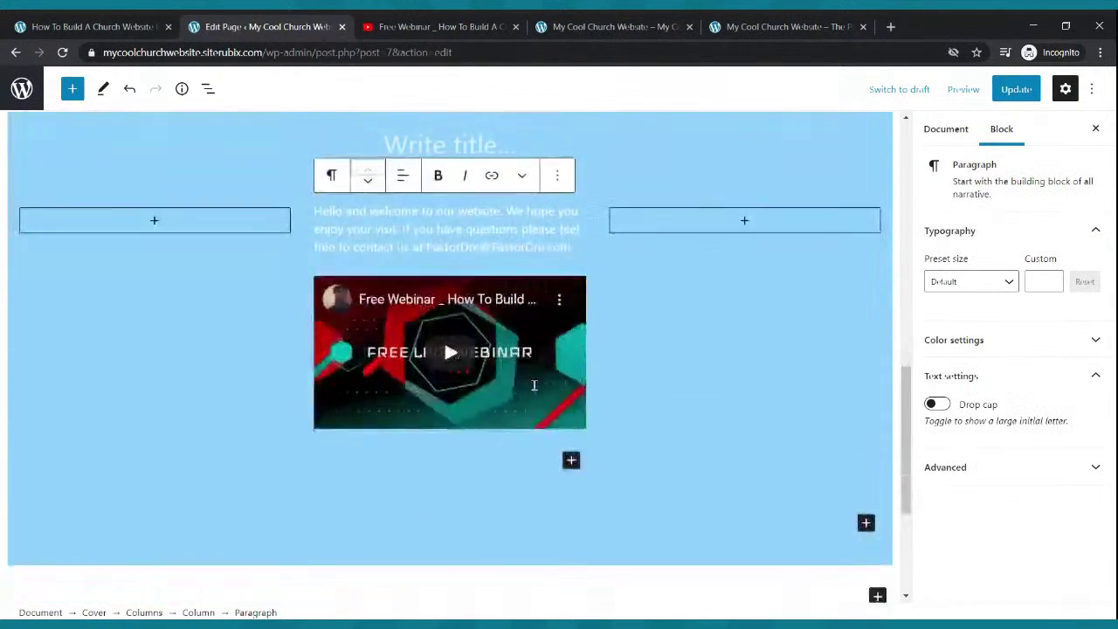
{"action": "left_click", "coordinate": [1015, 89]}
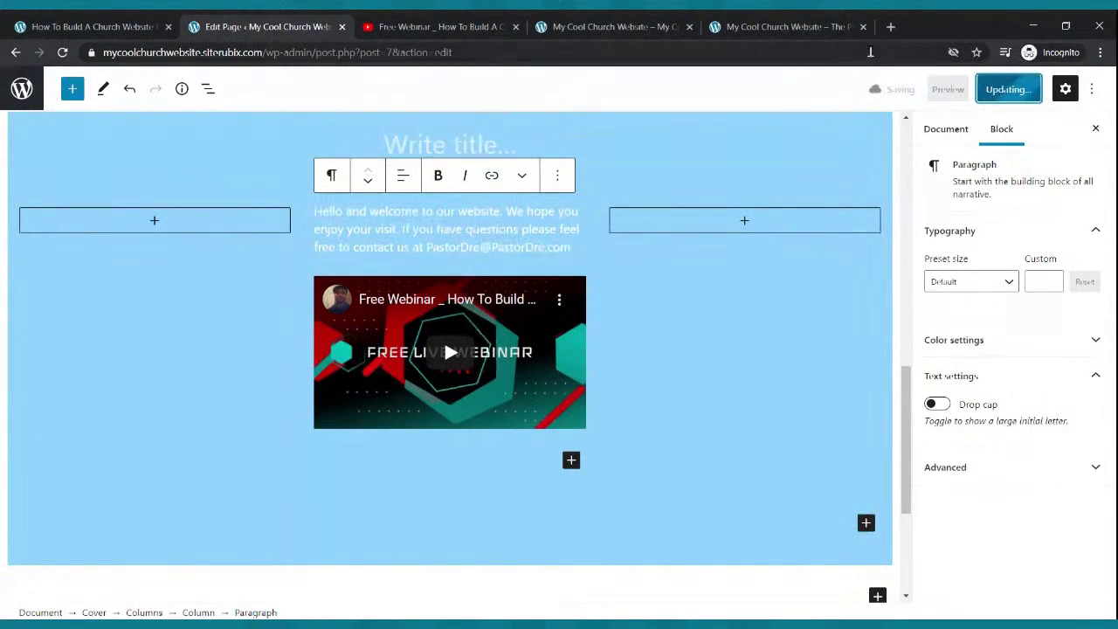
- Reload the live church site to check the centred layout, then return to the editor
{"action": "left_click", "coordinate": [541, 22]}
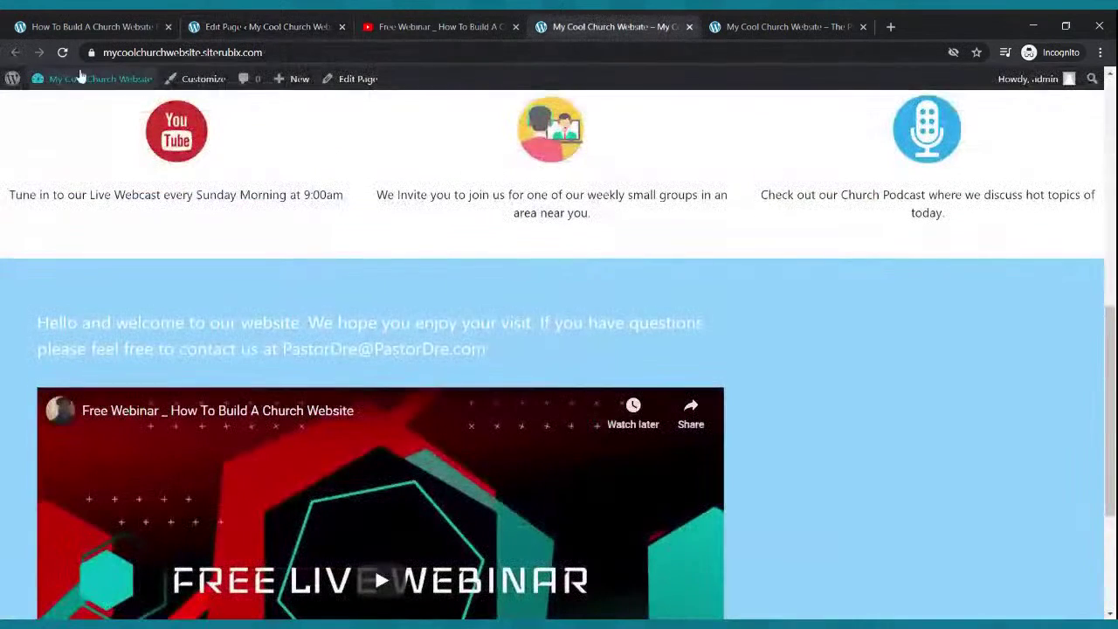
{"action": "left_click", "coordinate": [63, 53]}
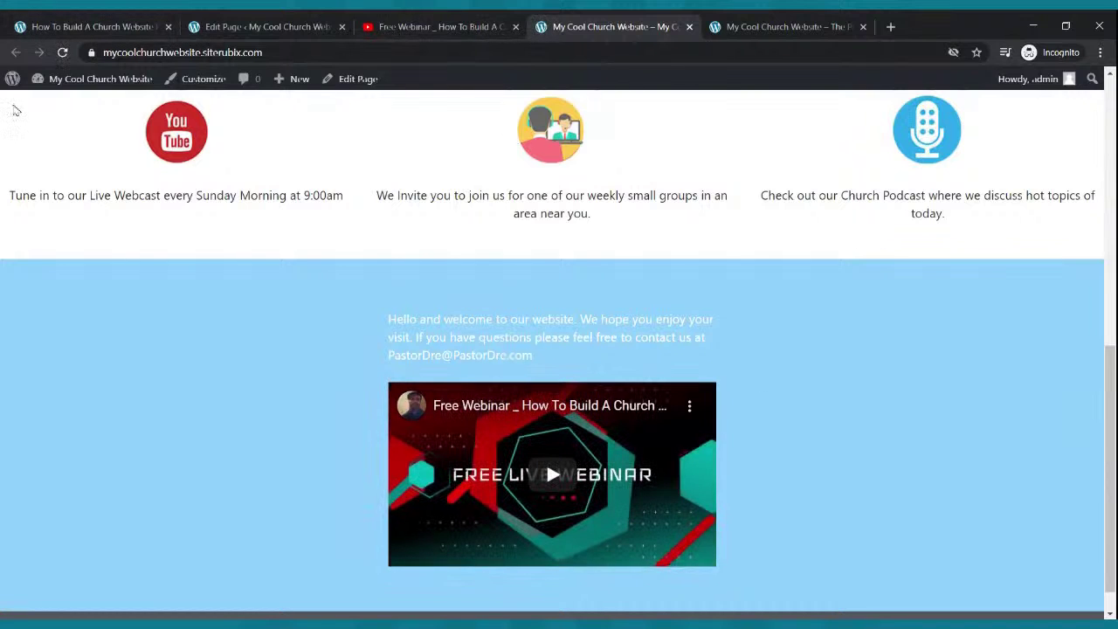
{"action": "left_click", "coordinate": [210, 25]}
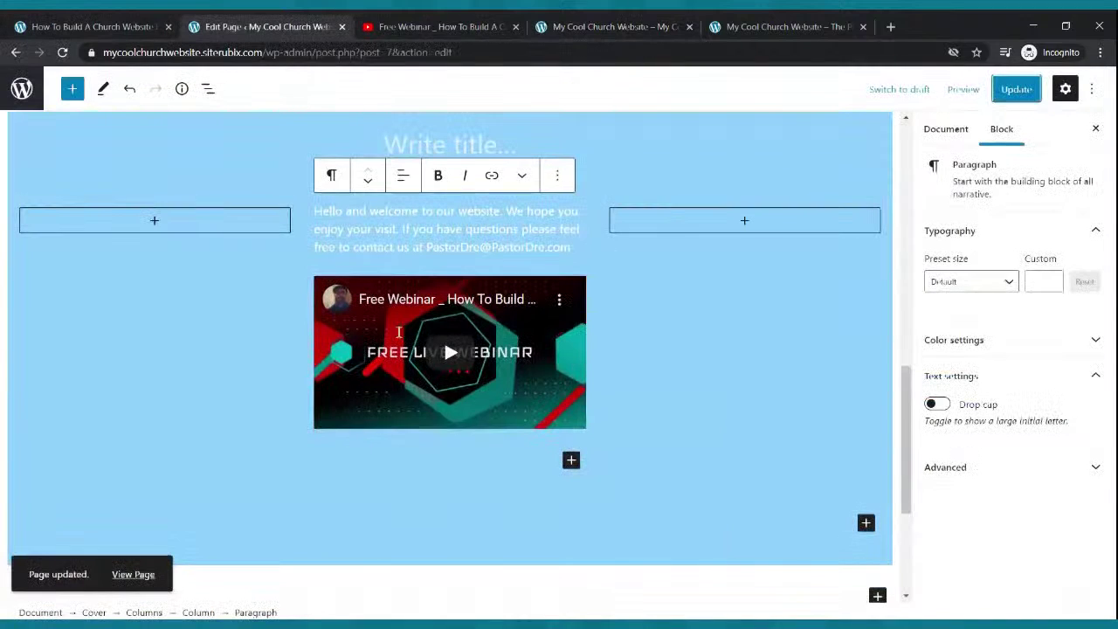
{"action": "left_click", "coordinate": [276, 221]}
{"action": "left_click", "coordinate": [684, 282]}
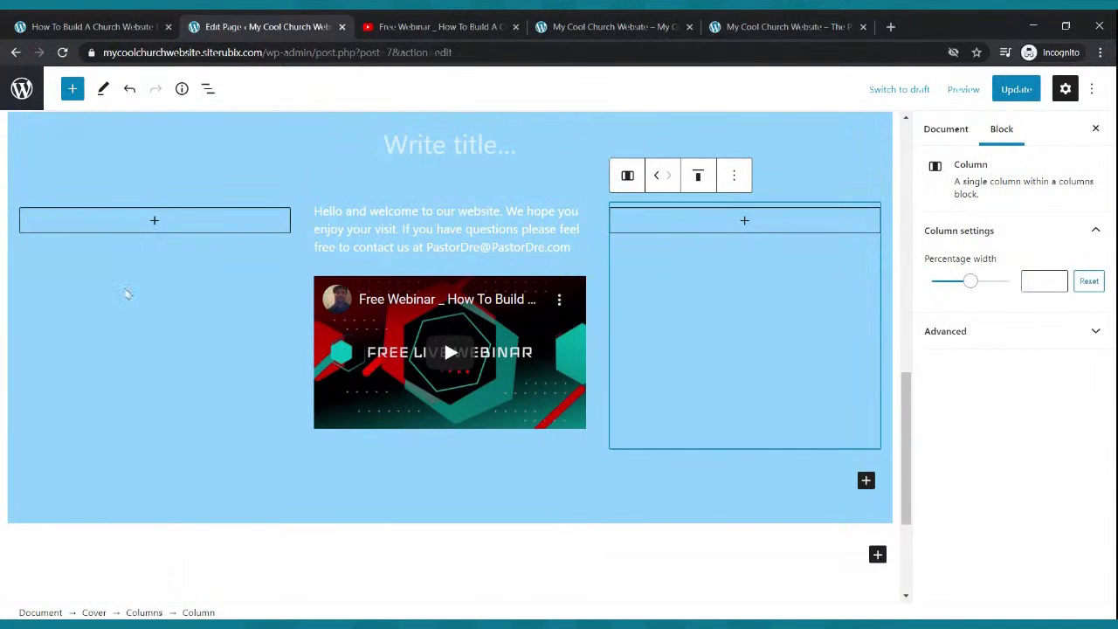
- Set the left and right columns to 14.4% width and update the page
{"action": "left_click", "coordinate": [171, 316]}
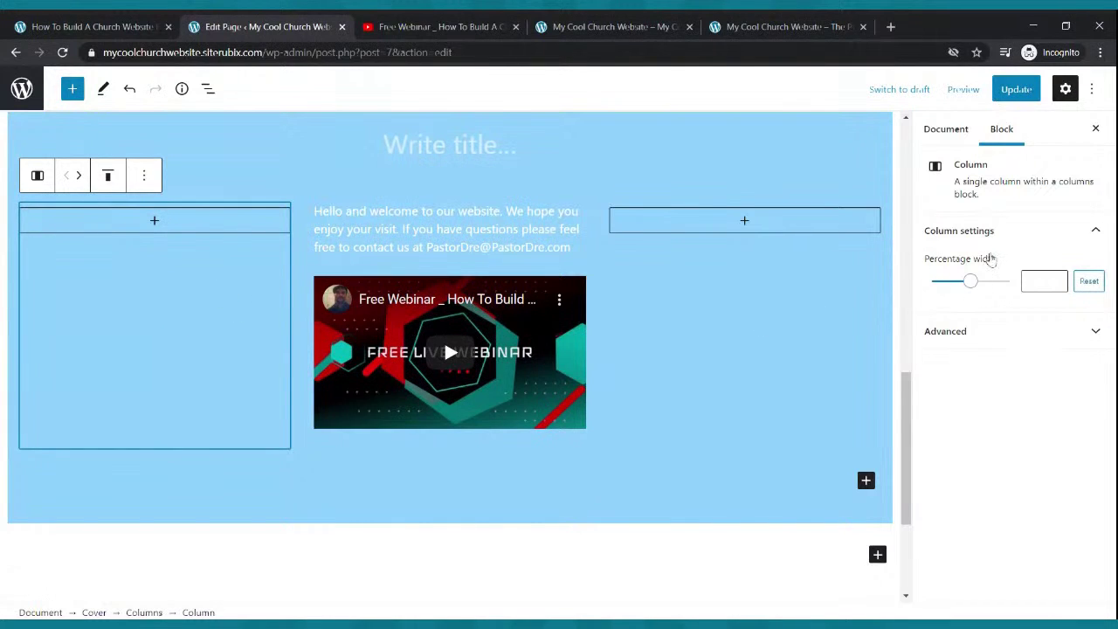
{"action": "left_click_drag", "start_coordinate": [971, 284], "coordinate": [948, 285]}
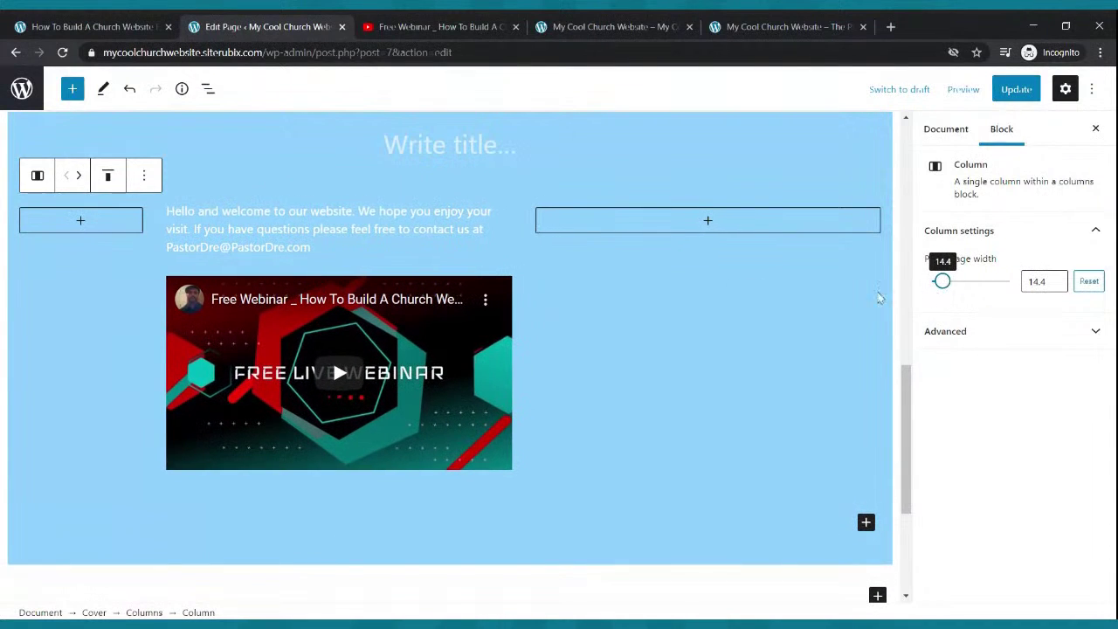
{"action": "left_click", "coordinate": [709, 268]}
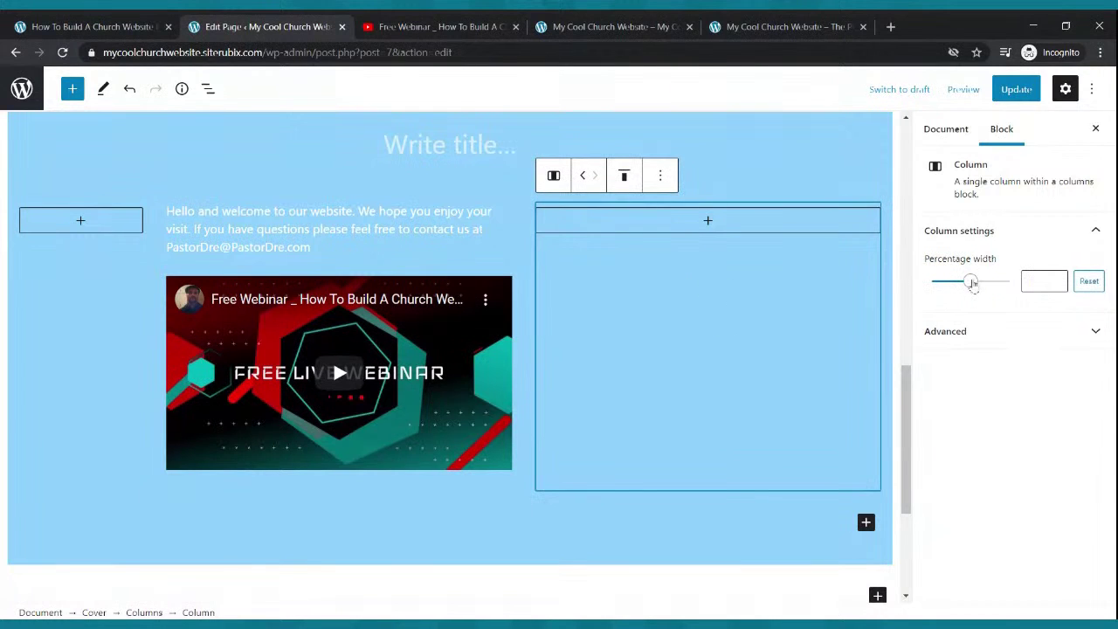
{"action": "left_click_drag", "start_coordinate": [970, 283], "coordinate": [948, 288]}
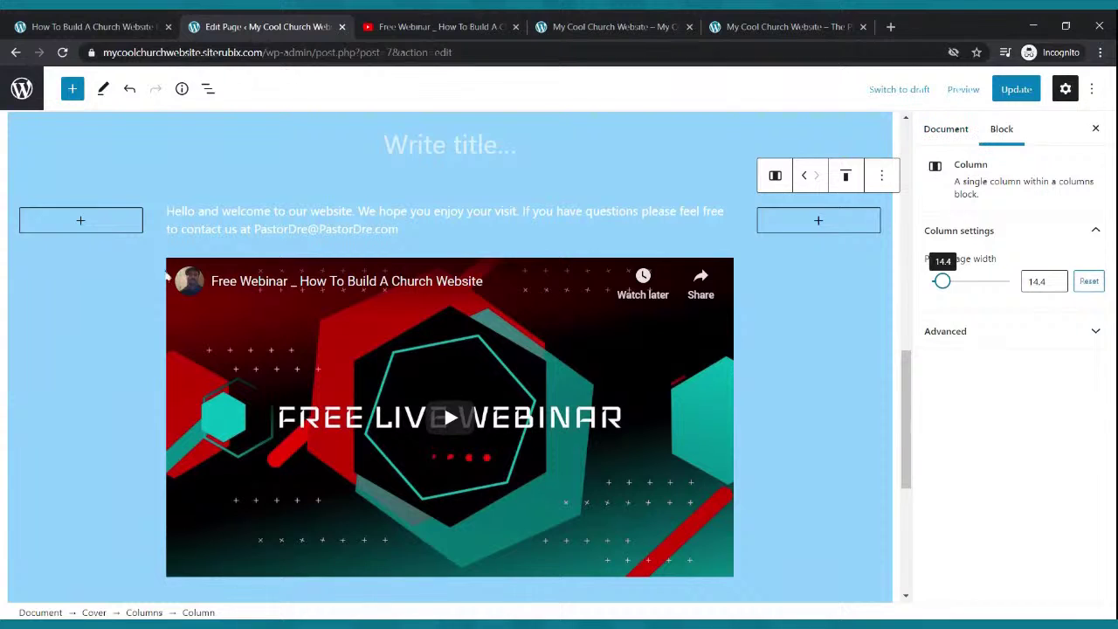
{"action": "left_click", "coordinate": [118, 252]}
{"action": "left_click", "coordinate": [786, 311]}
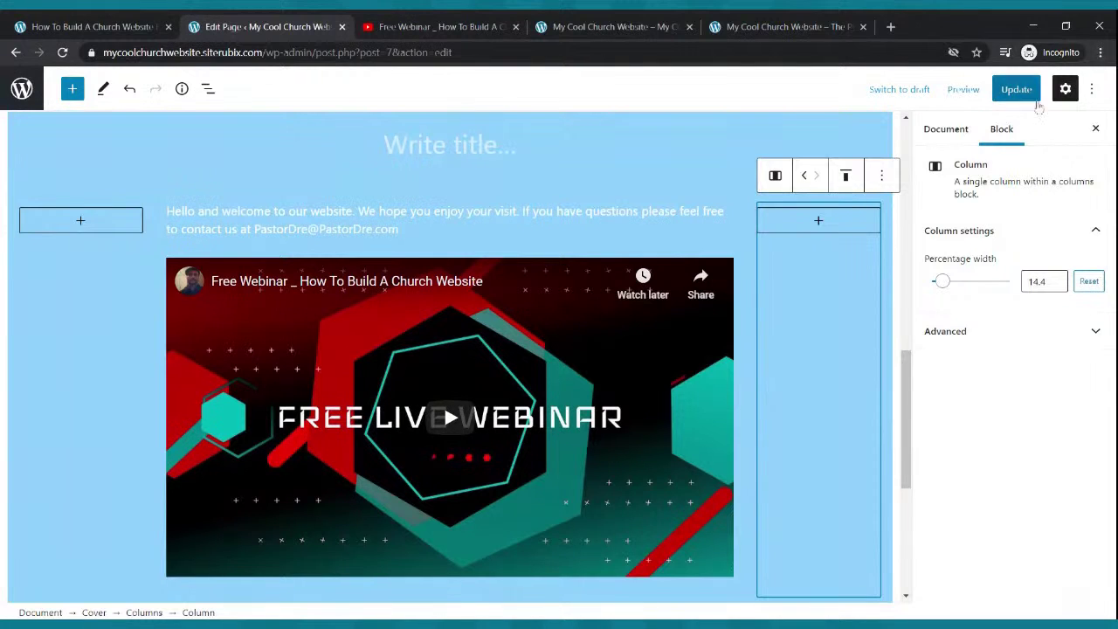
{"action": "left_click", "coordinate": [1004, 94]}
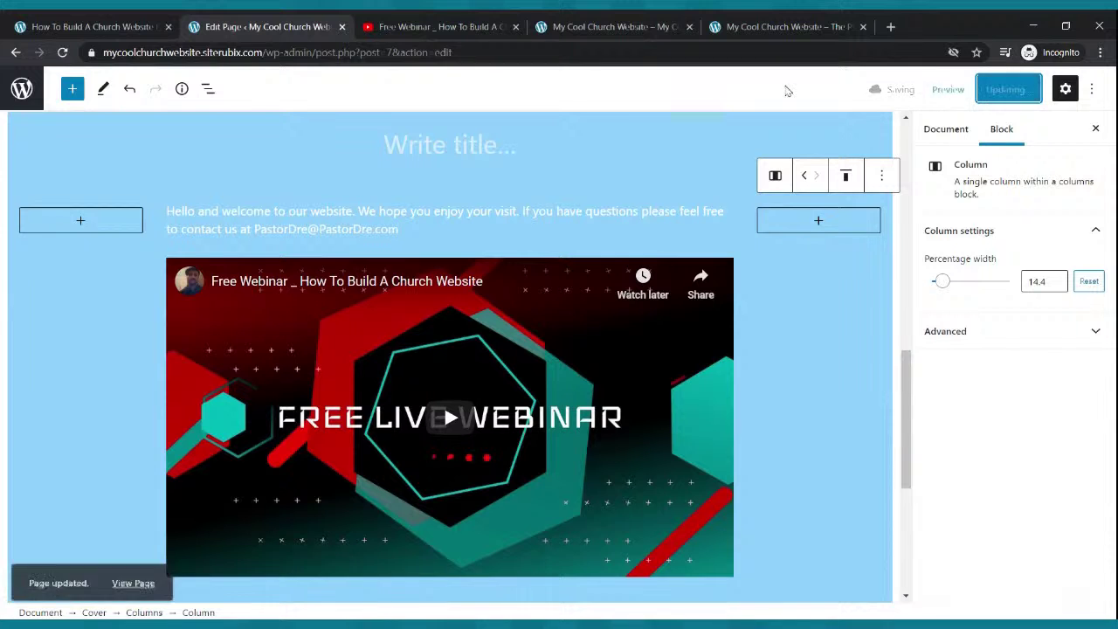
{"action": "left_click", "coordinate": [592, 27]}
- After reloading the live page, make the welcome paragraph text bold in the editor
{"action": "left_click", "coordinate": [62, 52]}
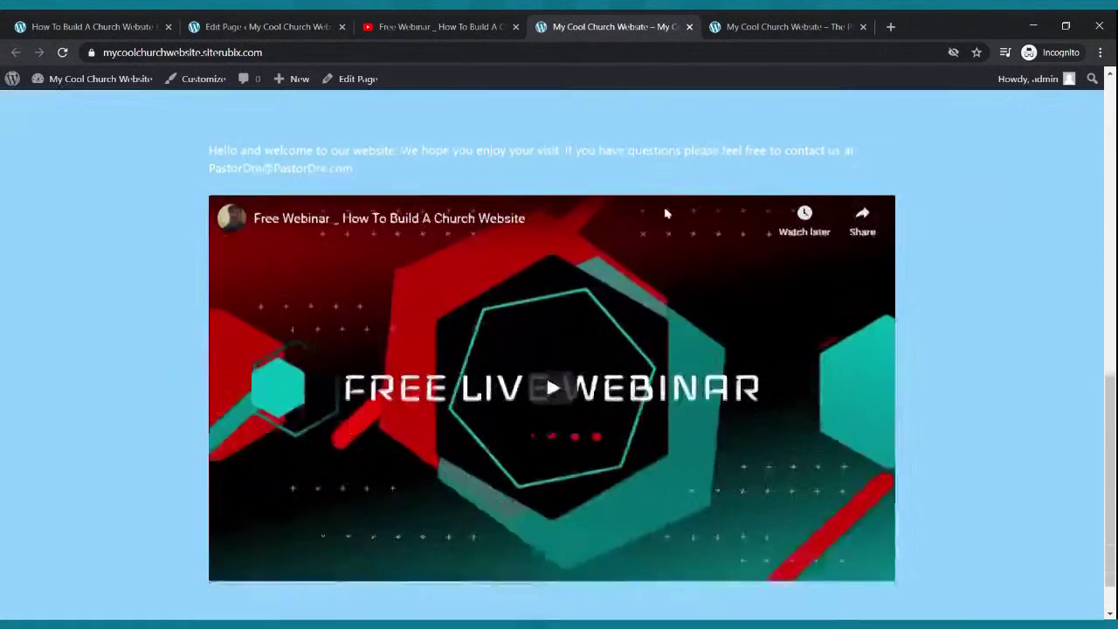
{"action": "scroll", "coordinate": [673, 202], "scroll_direction": "up", "scroll_amount": 2}
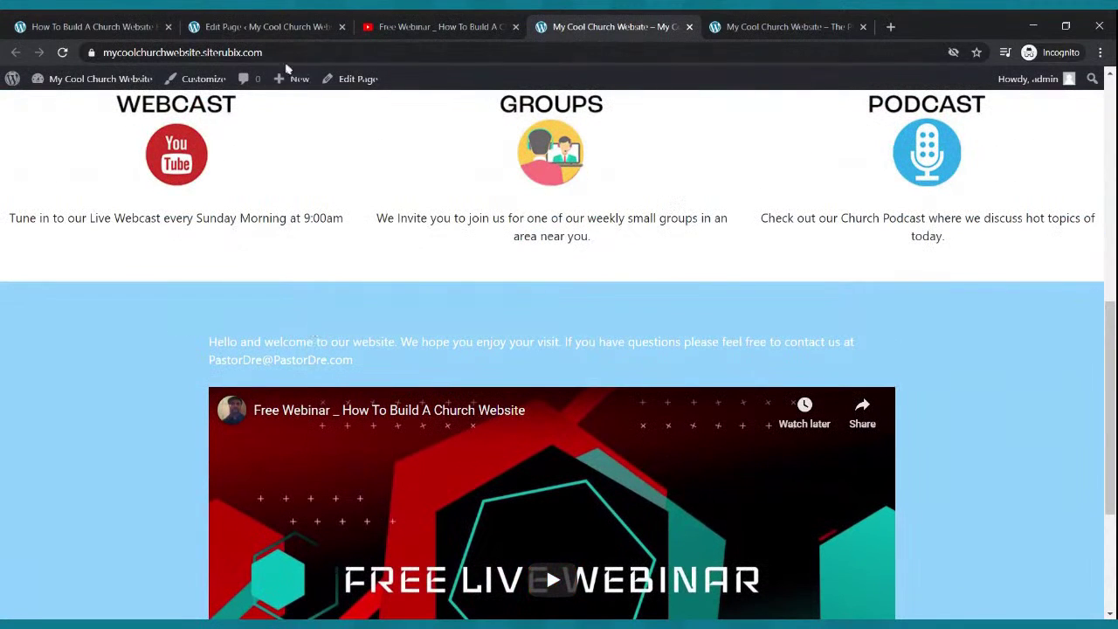
{"action": "left_click", "coordinate": [281, 28]}
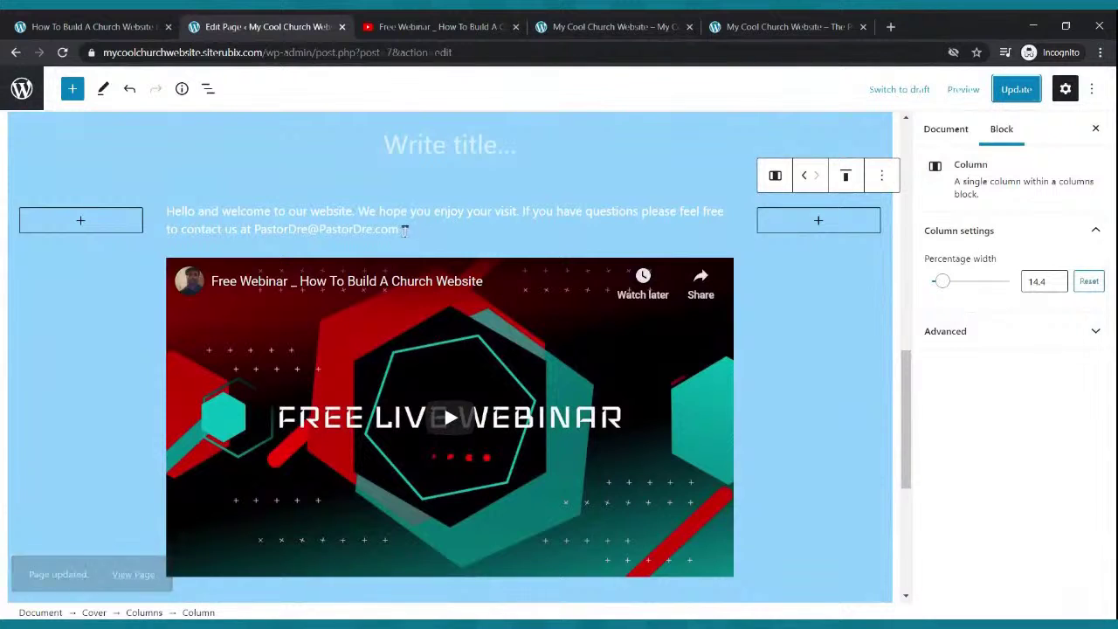
{"action": "left_click_drag", "start_coordinate": [400, 229], "coordinate": [168, 218]}
{"action": "left_click", "coordinate": [368, 230]}
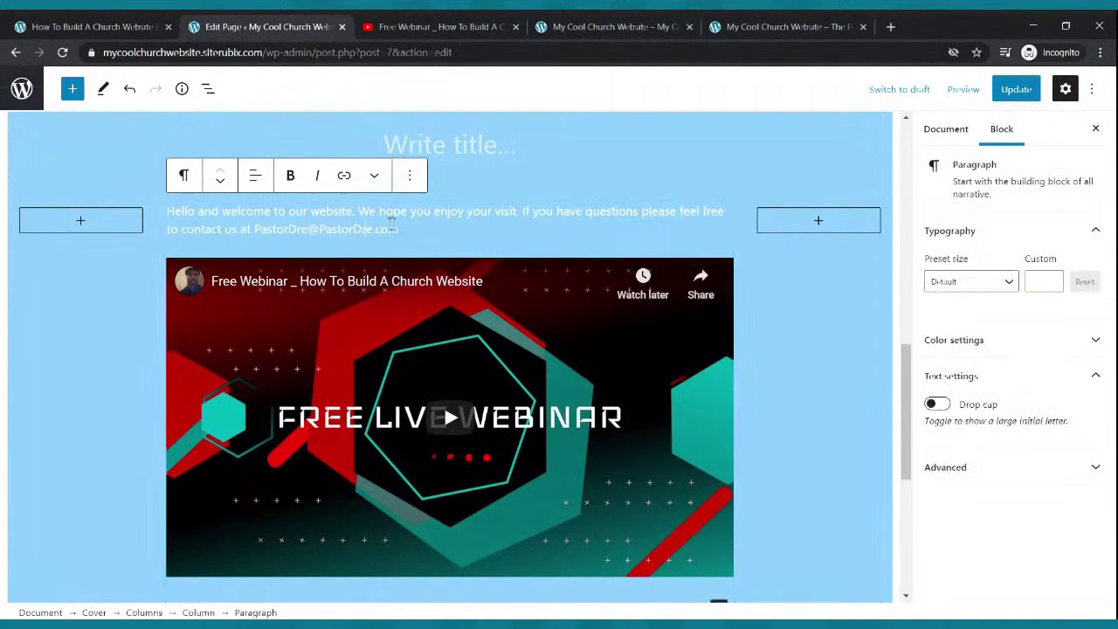
{"action": "left_click_drag", "start_coordinate": [395, 229], "coordinate": [169, 213]}
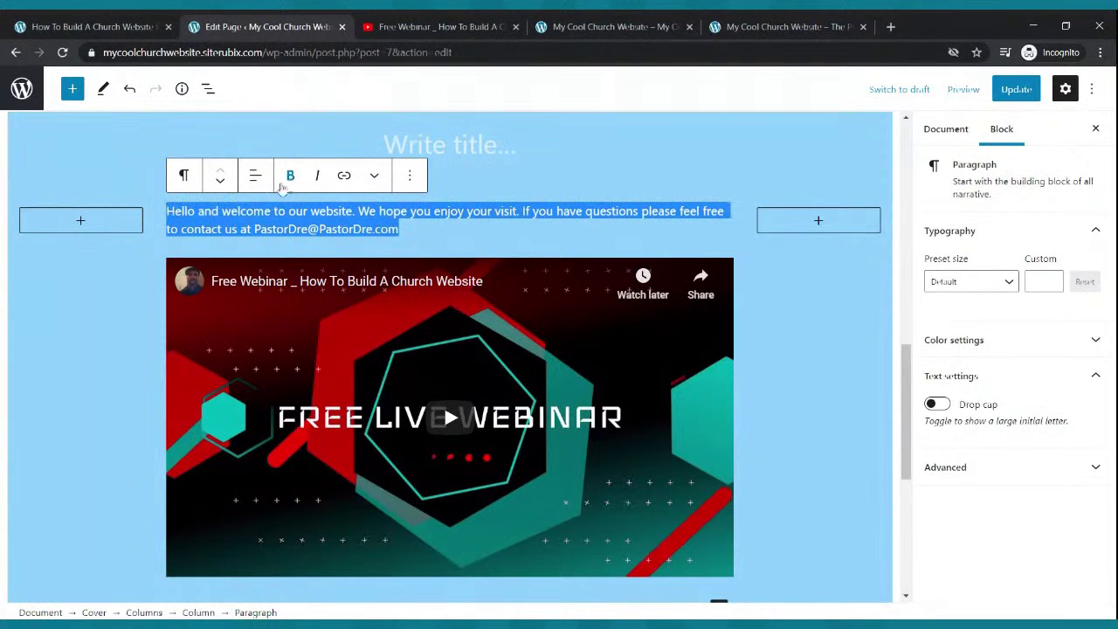
{"action": "left_click", "coordinate": [290, 176]}
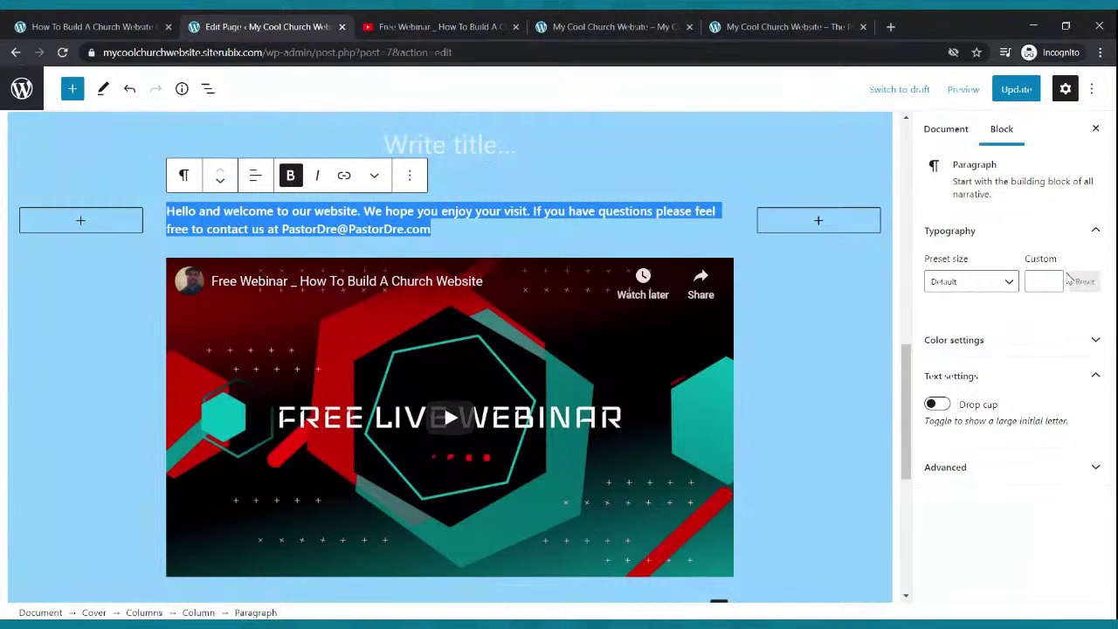
- Set the welcome paragraph's custom font size to 22
{"action": "left_click", "coordinate": [1049, 278]}
{"action": "type", "text": "1"}
{"action": "left_click", "coordinate": [1053, 279]}
{"action": "left_click", "coordinate": [1053, 279]}
{"action": "left_click", "coordinate": [1053, 279]}
{"action": "left_click", "coordinate": [1053, 279]}
{"action": "left_click", "coordinate": [1053, 280]}
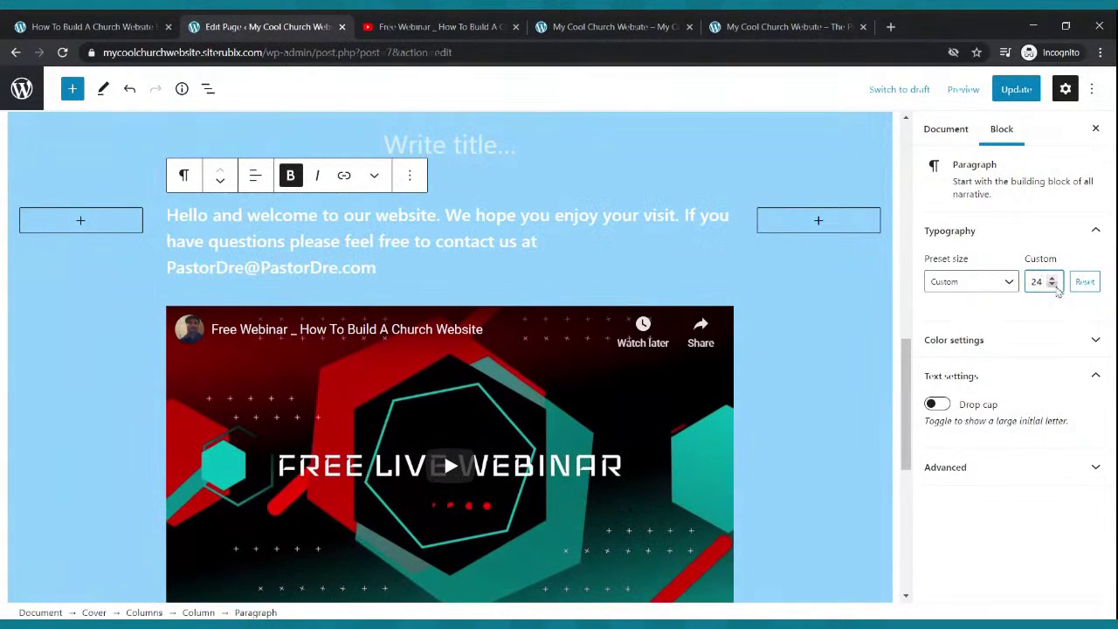
{"action": "left_click", "coordinate": [1052, 285]}
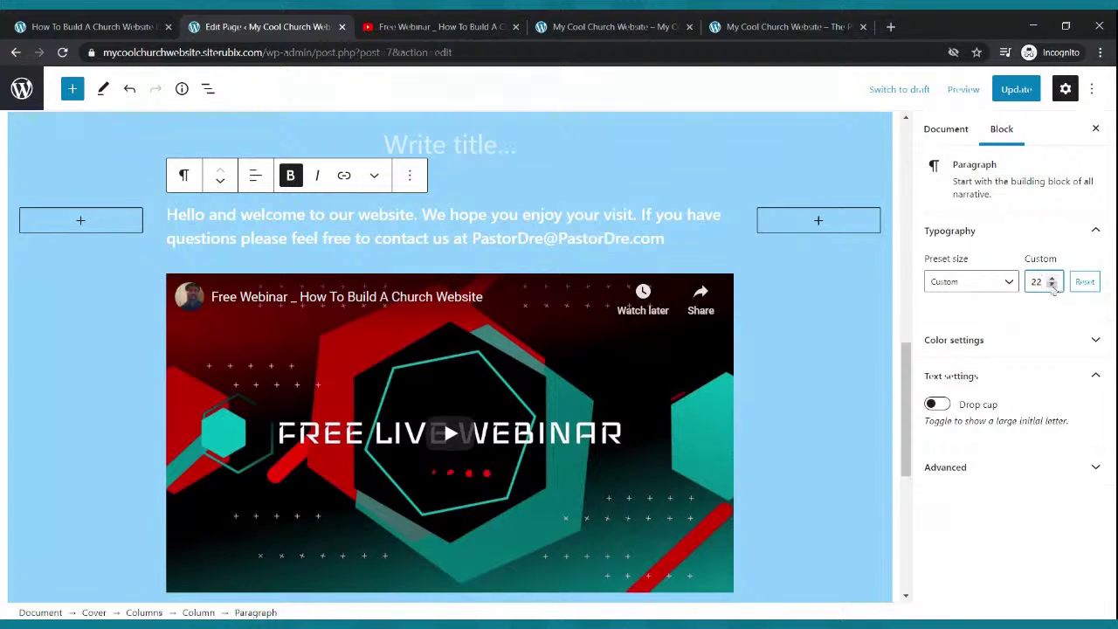
- Centre the welcome paragraph, update the page, and reload the live site
{"action": "triple_click", "coordinate": [454, 231]}
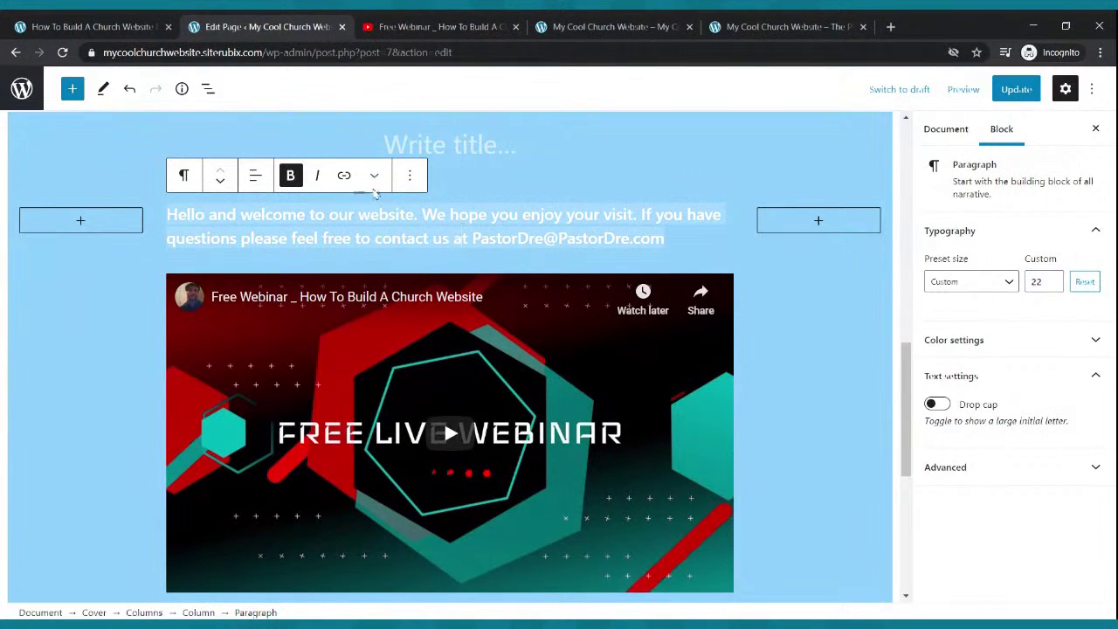
{"action": "left_click", "coordinate": [255, 176]}
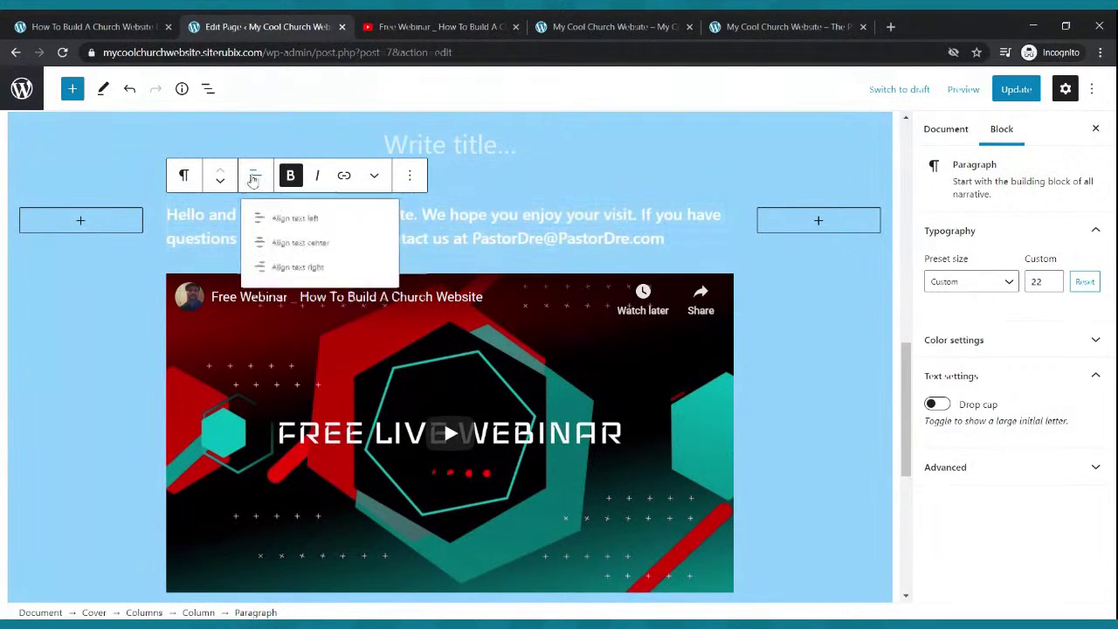
{"action": "left_click", "coordinate": [283, 253]}
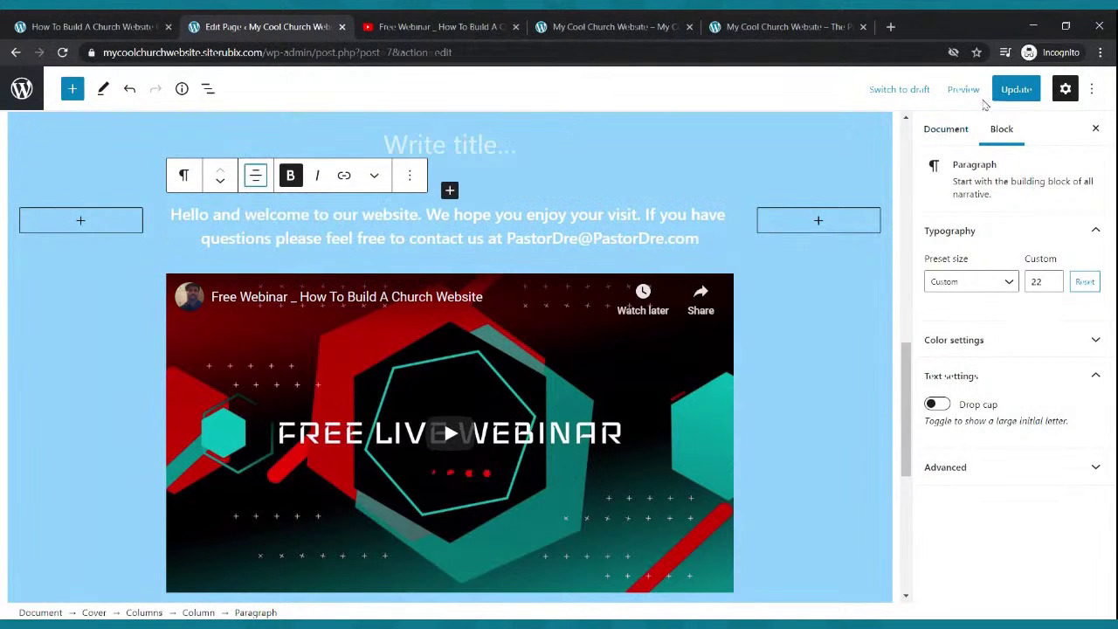
{"action": "left_click", "coordinate": [1015, 88]}
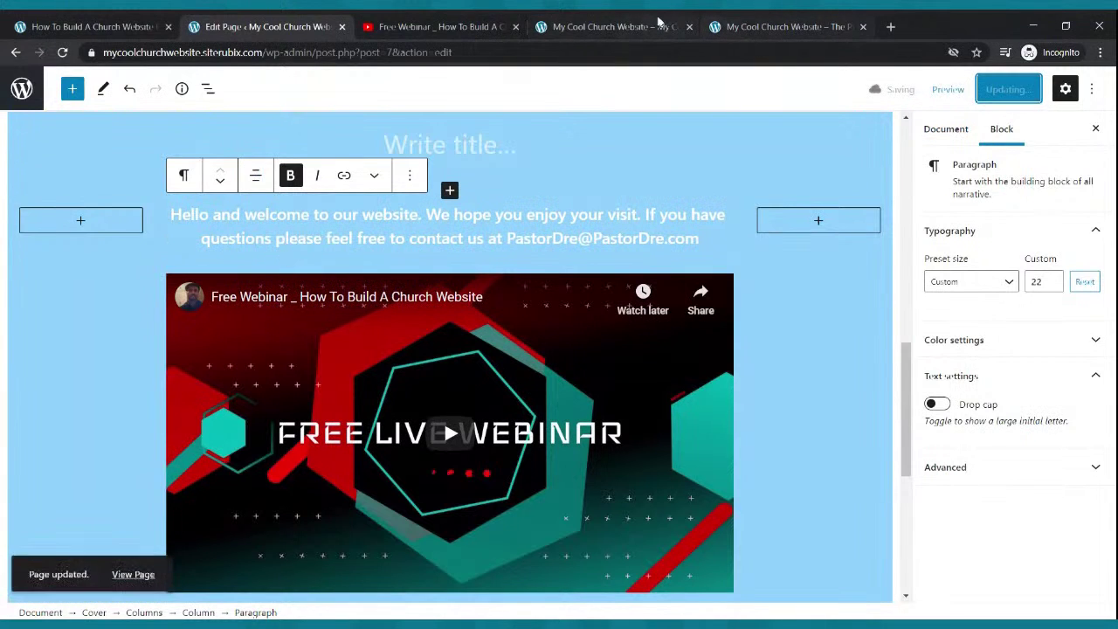
{"action": "left_click", "coordinate": [668, 19]}
{"action": "left_click", "coordinate": [62, 52]}
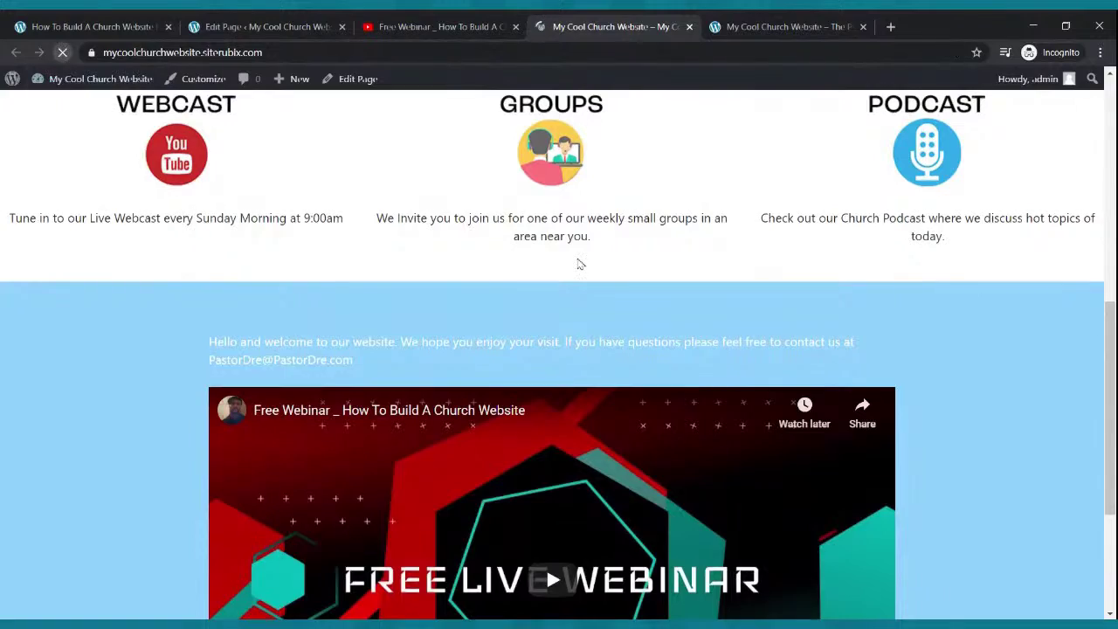
- Scroll the live page to review the bold welcome text and video, then go to the Pages list
{"action": "scroll", "coordinate": [593, 276], "scroll_direction": "down", "scroll_amount": 3}
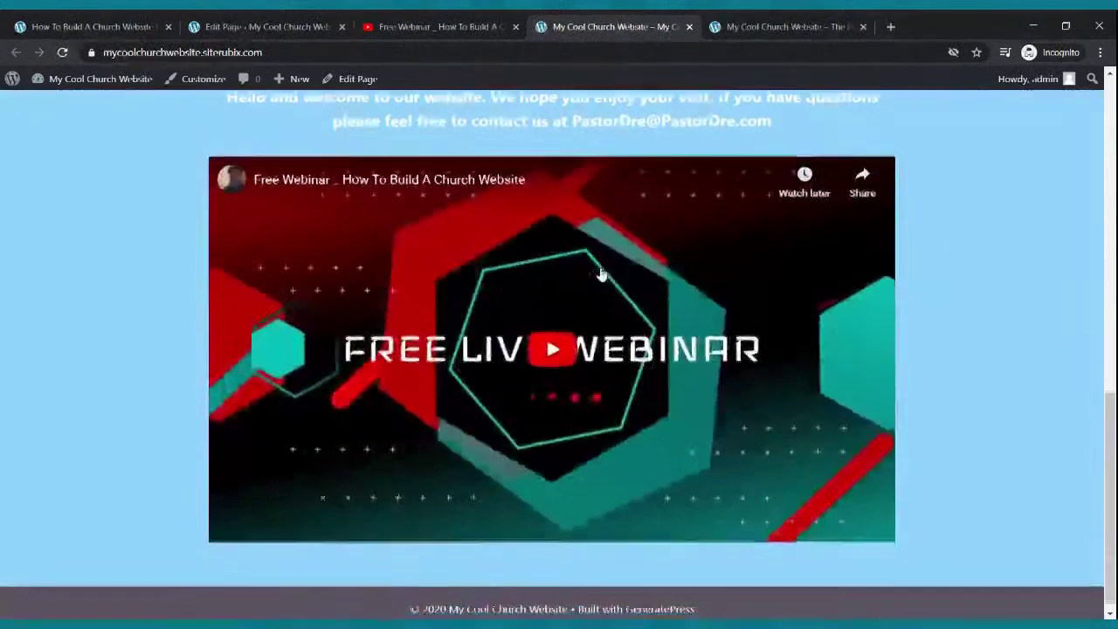
{"action": "scroll", "coordinate": [601, 262], "scroll_direction": "up", "scroll_amount": 10}
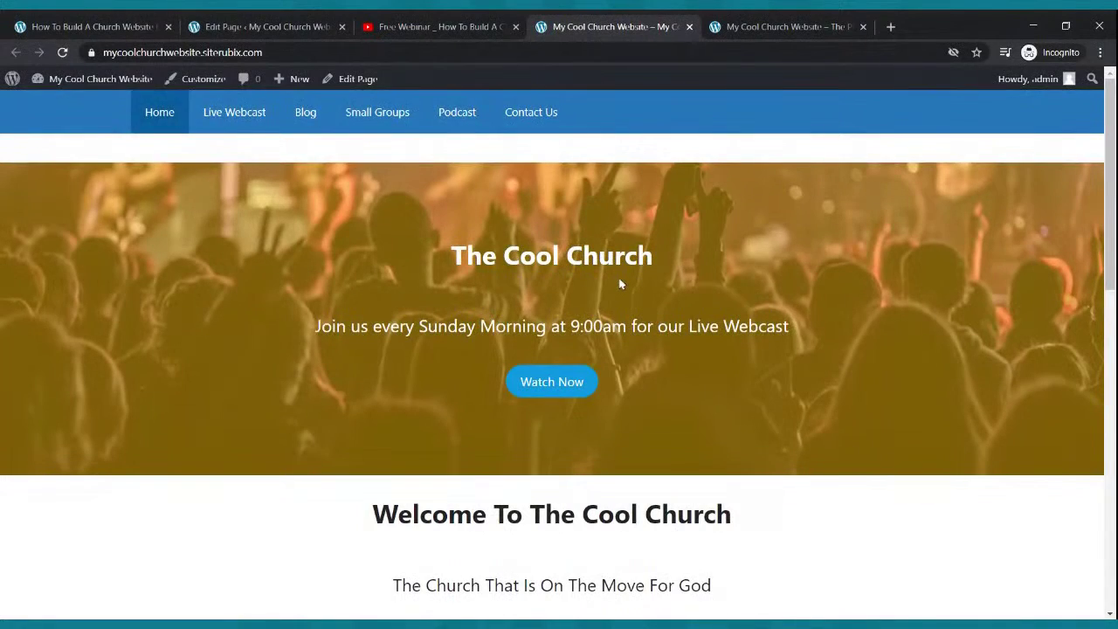
{"action": "scroll", "coordinate": [620, 284], "scroll_direction": "down", "scroll_amount": 3}
{"action": "scroll", "coordinate": [607, 295], "scroll_direction": "up", "scroll_amount": 3}
{"action": "left_click", "coordinate": [284, 31]}
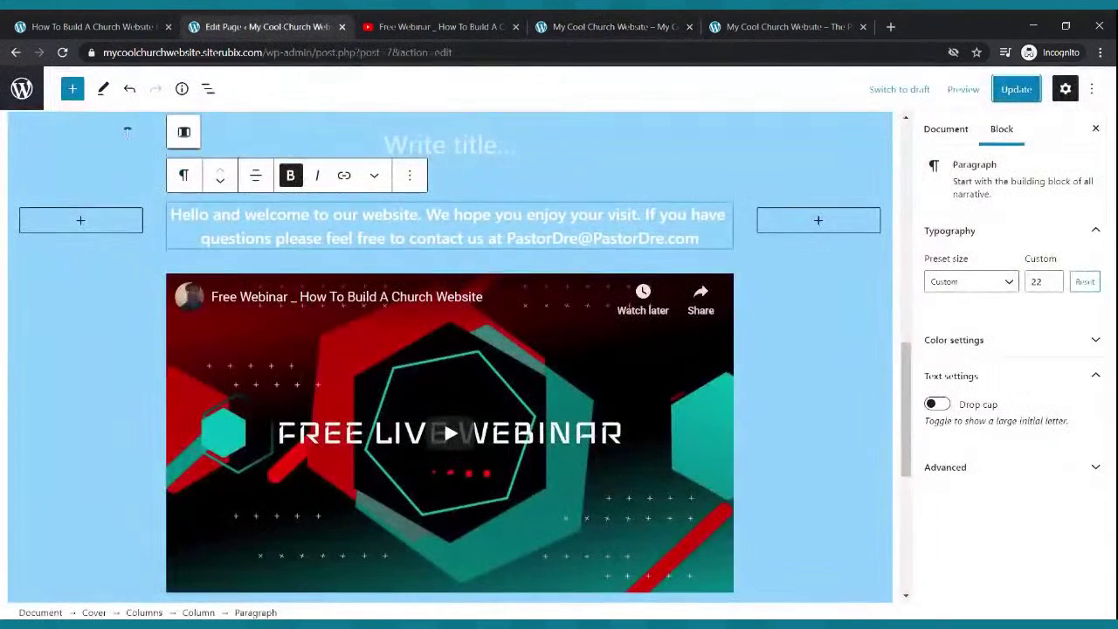
{"action": "left_click", "coordinate": [15, 52]}
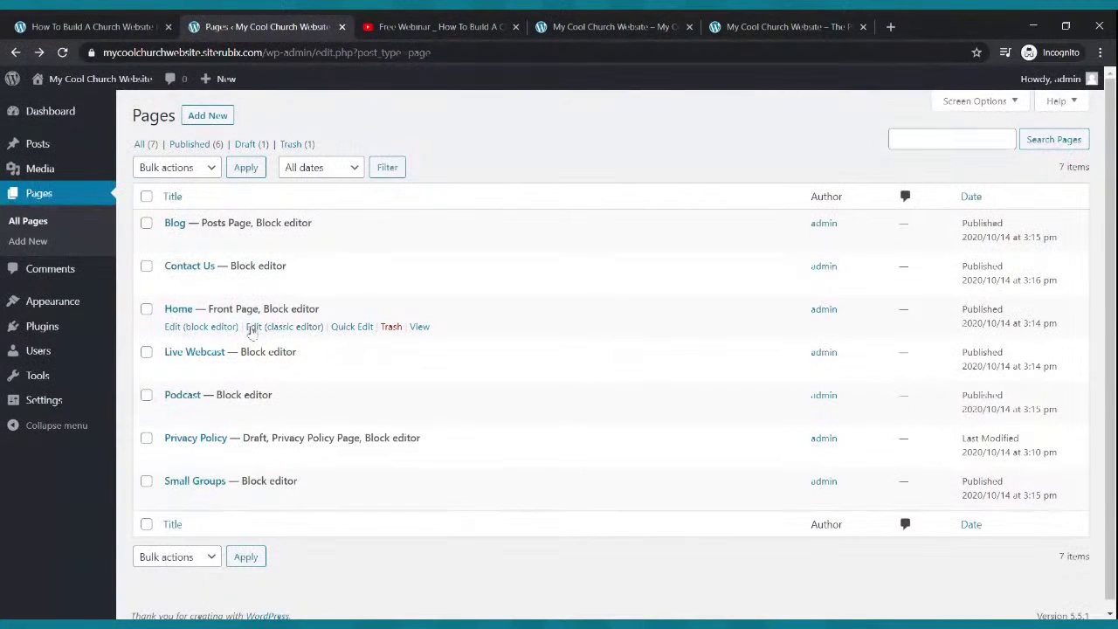
- Open the Home page in the block editor, select its Watch Now button, and view the live site
{"action": "left_click", "coordinate": [194, 329]}
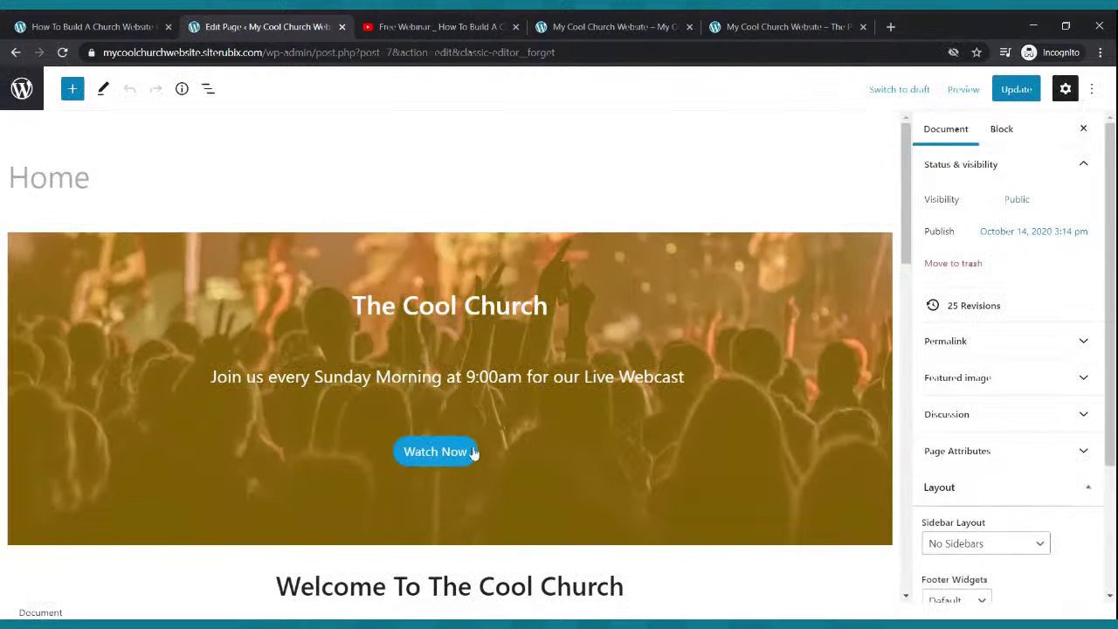
{"action": "left_click", "coordinate": [474, 459]}
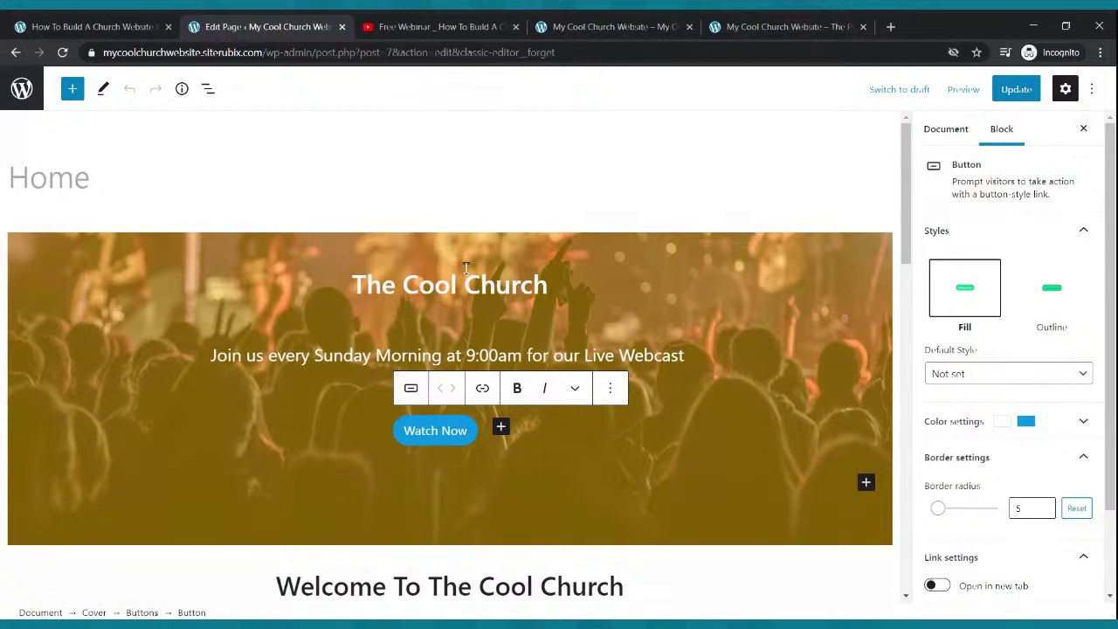
{"action": "left_click", "coordinate": [559, 29]}
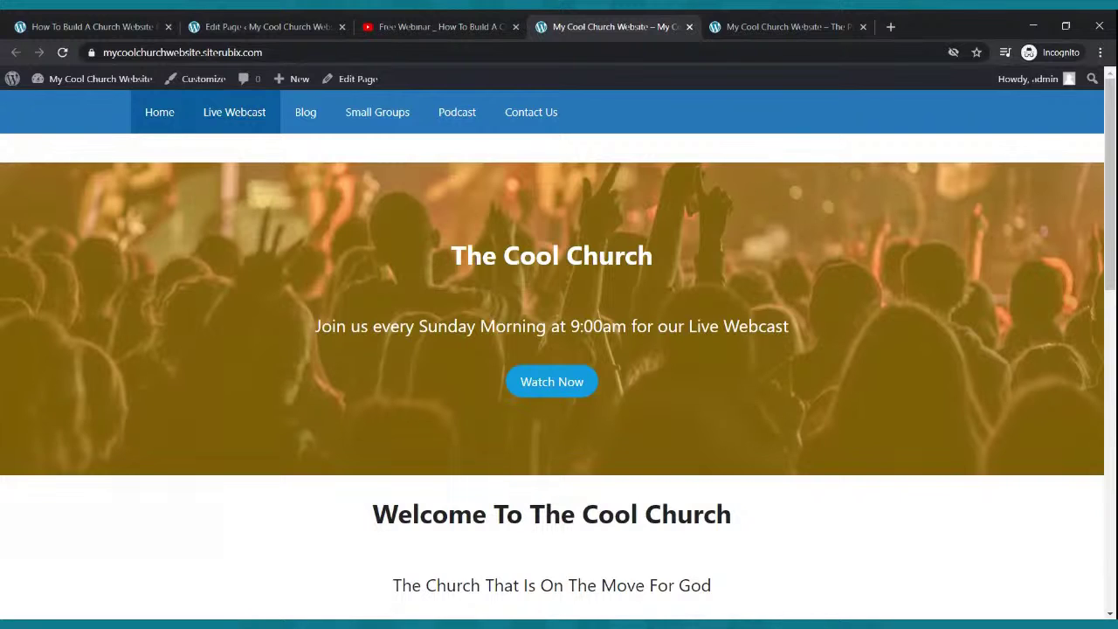
- Open the live Live Webcast page, select its URL in the address bar, and return to the Home editor
{"action": "left_click", "coordinate": [248, 122]}
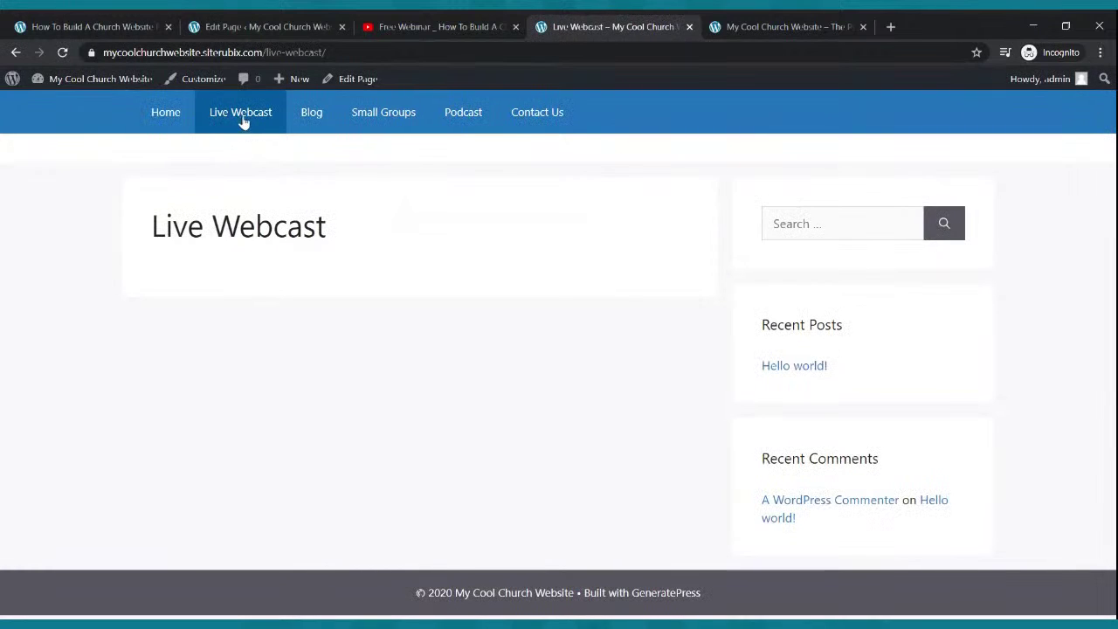
{"action": "left_click", "coordinate": [250, 52]}
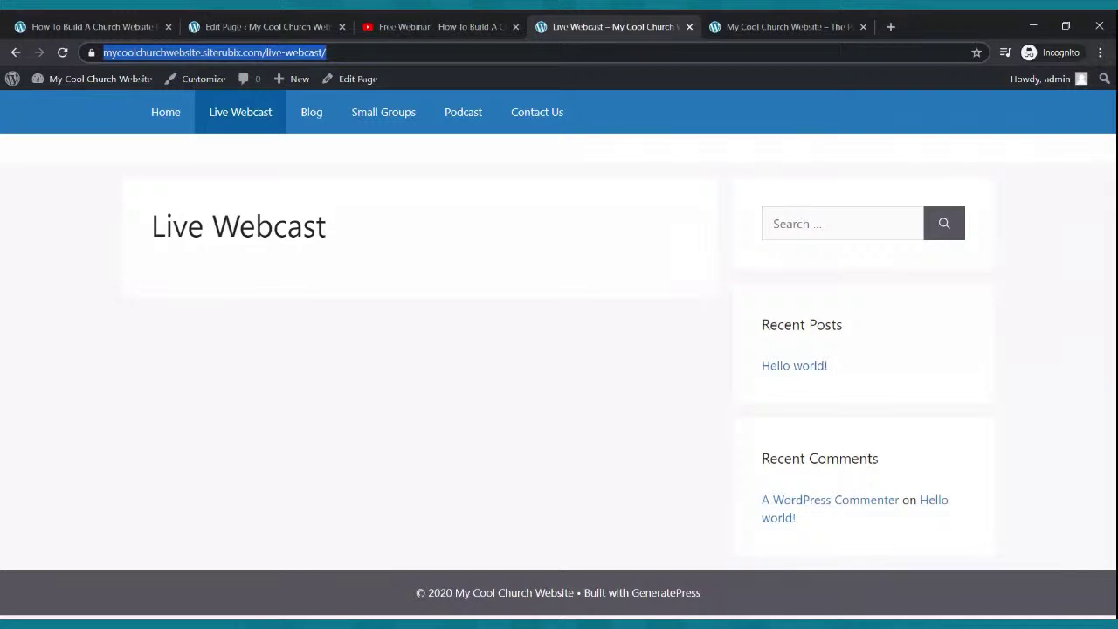
{"action": "left_click", "coordinate": [293, 21]}
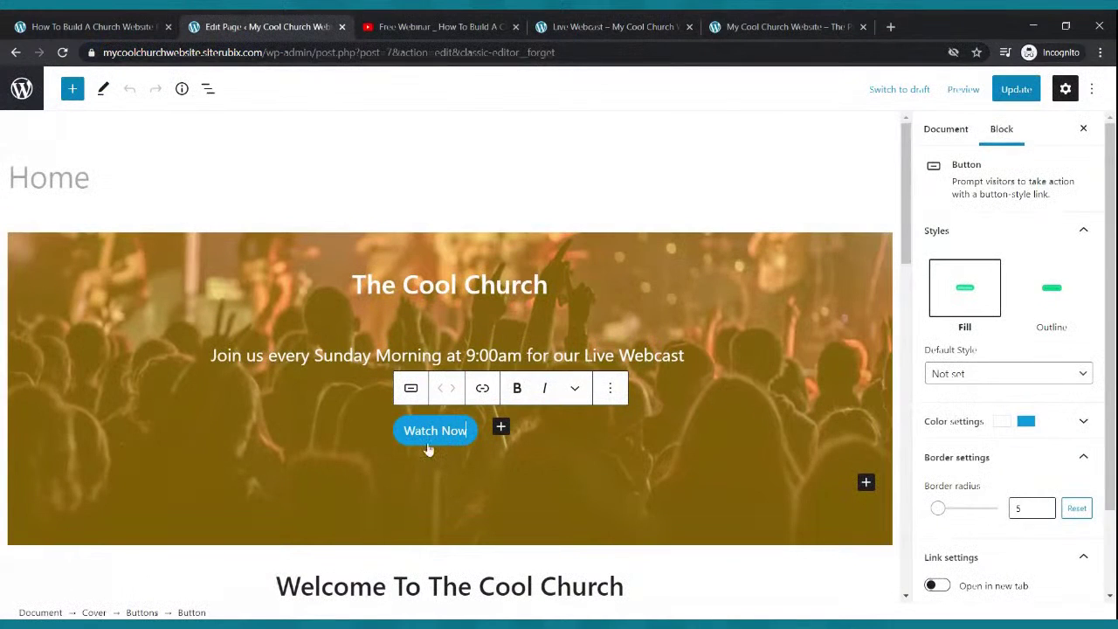
- Link the Watch Now button to the pasted Live Webcast page address and update the Home page
{"action": "left_click", "coordinate": [484, 390]}
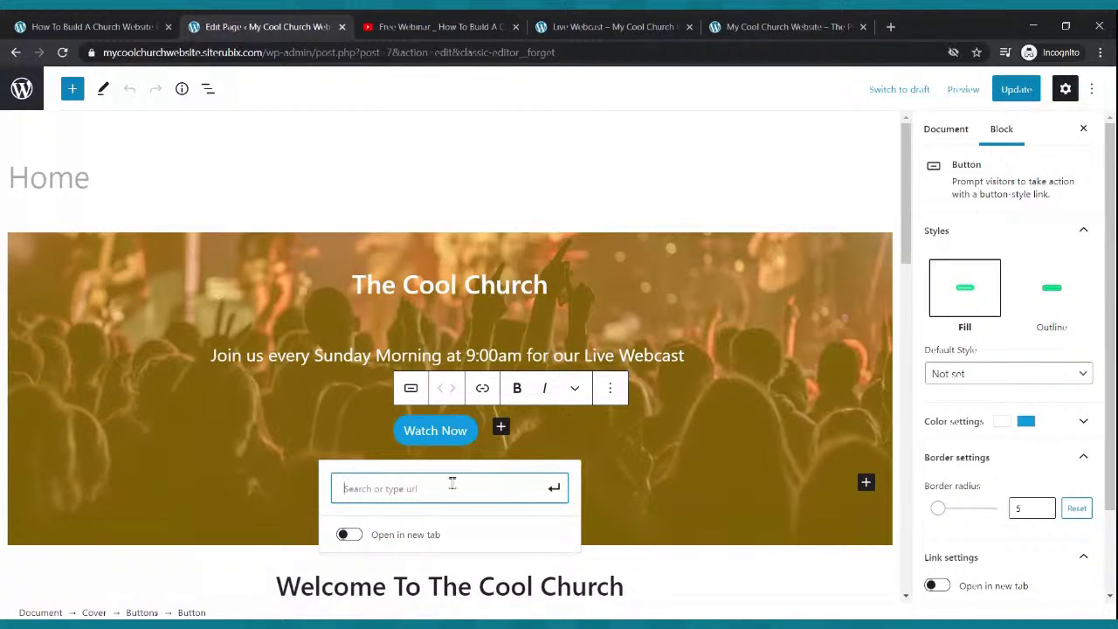
{"action": "key", "text": "ctrl+v"}
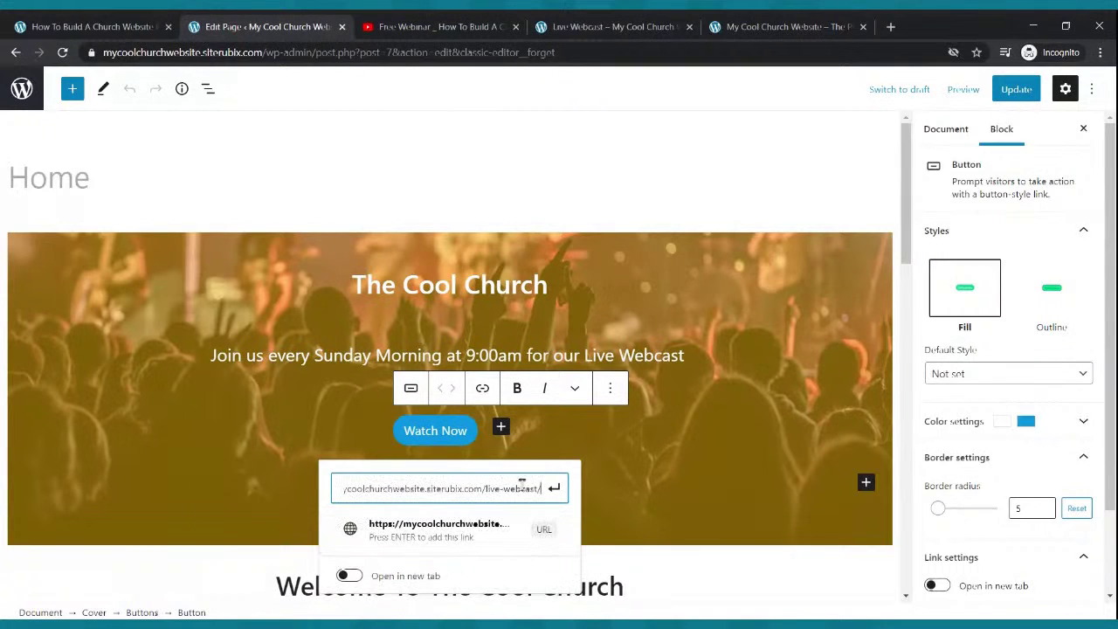
{"action": "left_click", "coordinate": [553, 488]}
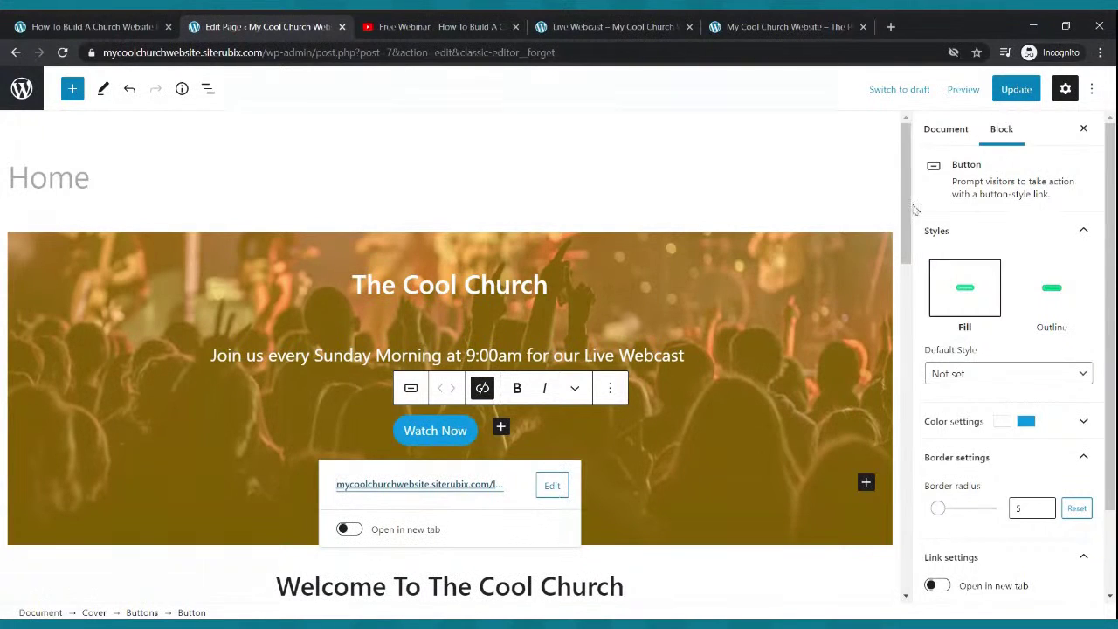
{"action": "left_click", "coordinate": [1013, 89]}
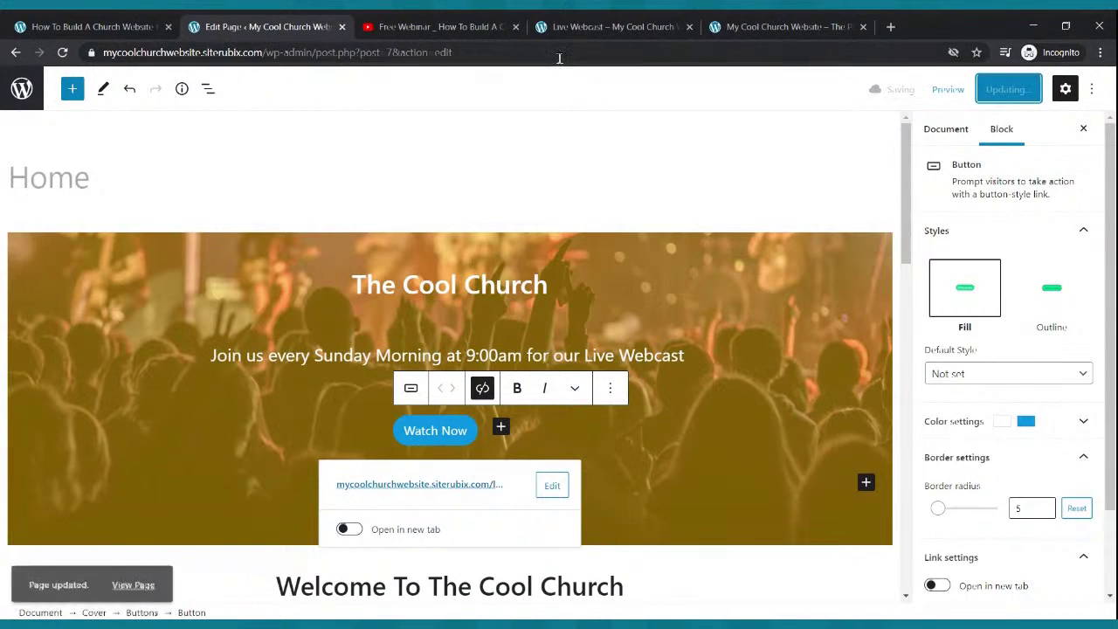
- On the live site, check that Watch Now opens the Live Webcast page
{"action": "left_click", "coordinate": [611, 26]}
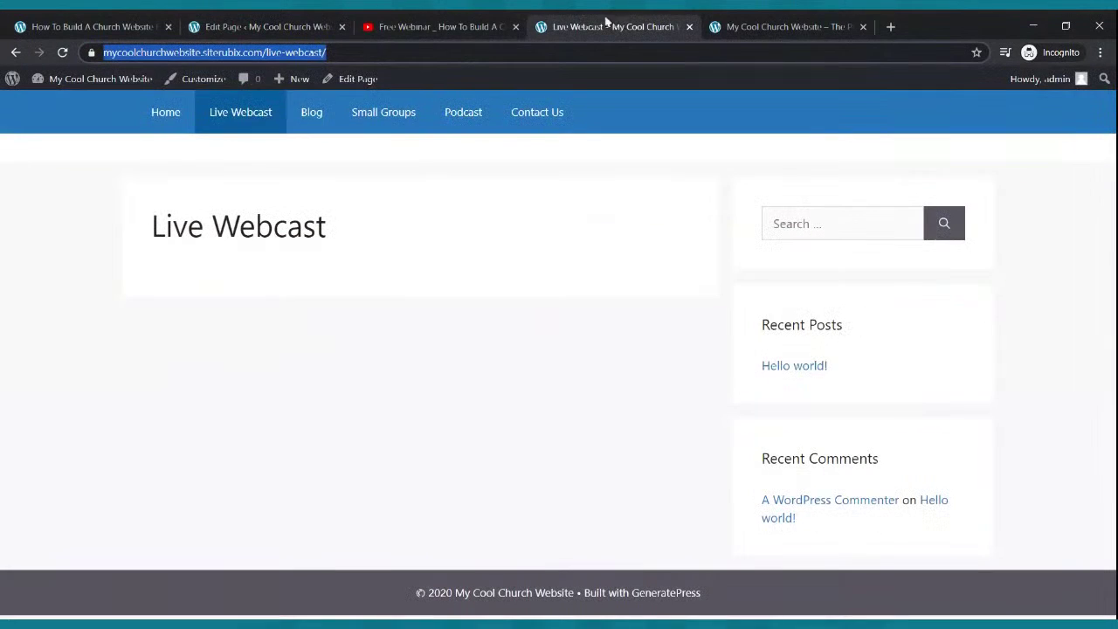
{"action": "left_click", "coordinate": [172, 118]}
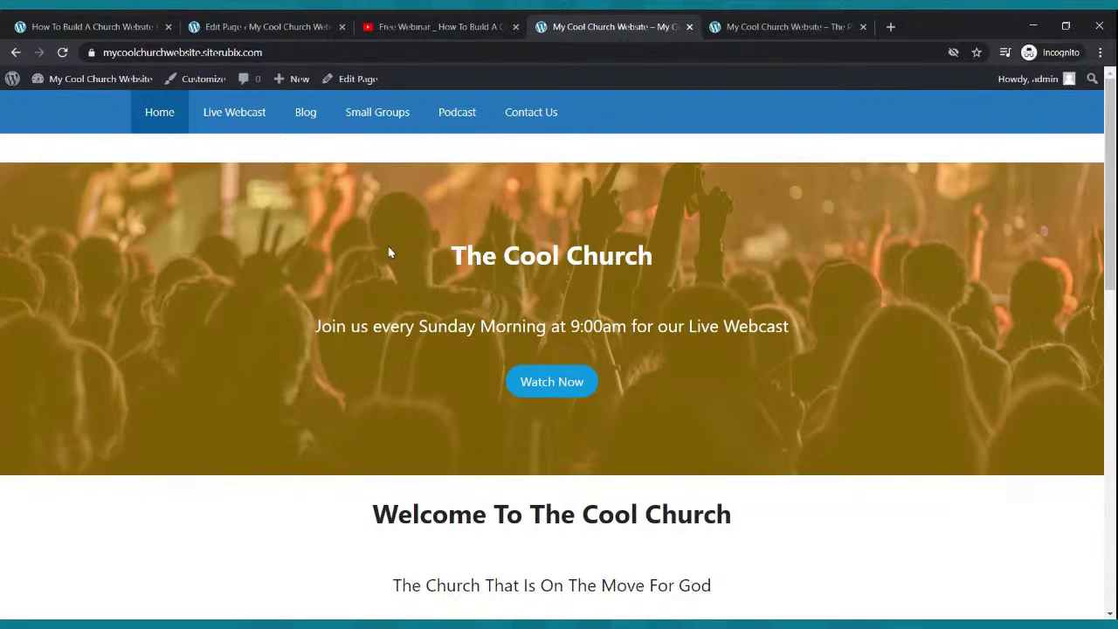
{"action": "left_click", "coordinate": [543, 377]}
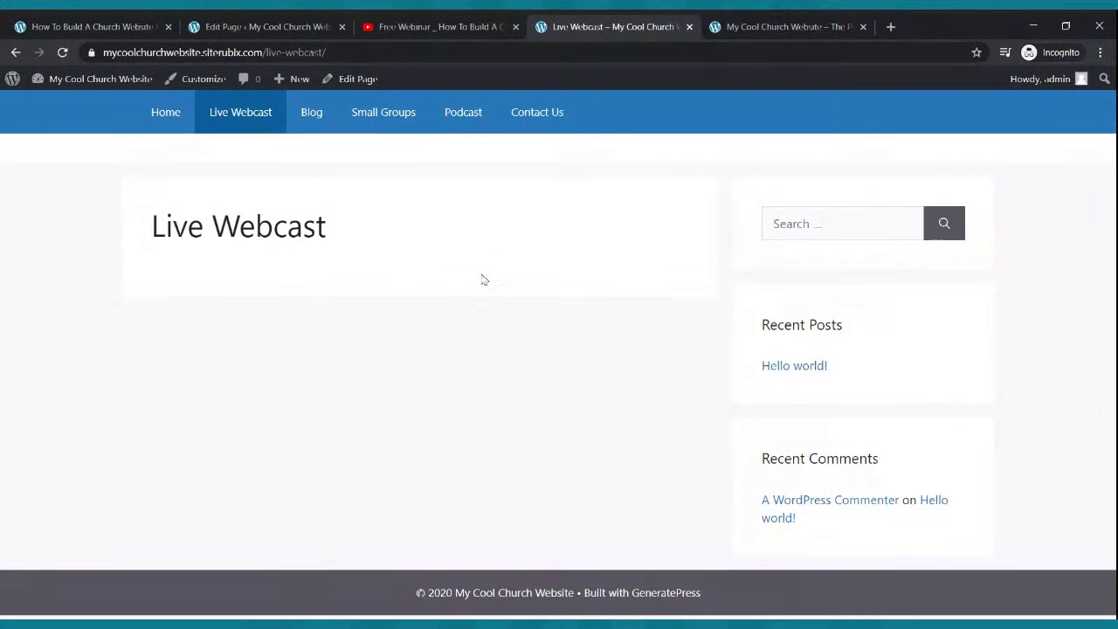
{"action": "left_click", "coordinate": [168, 116]}
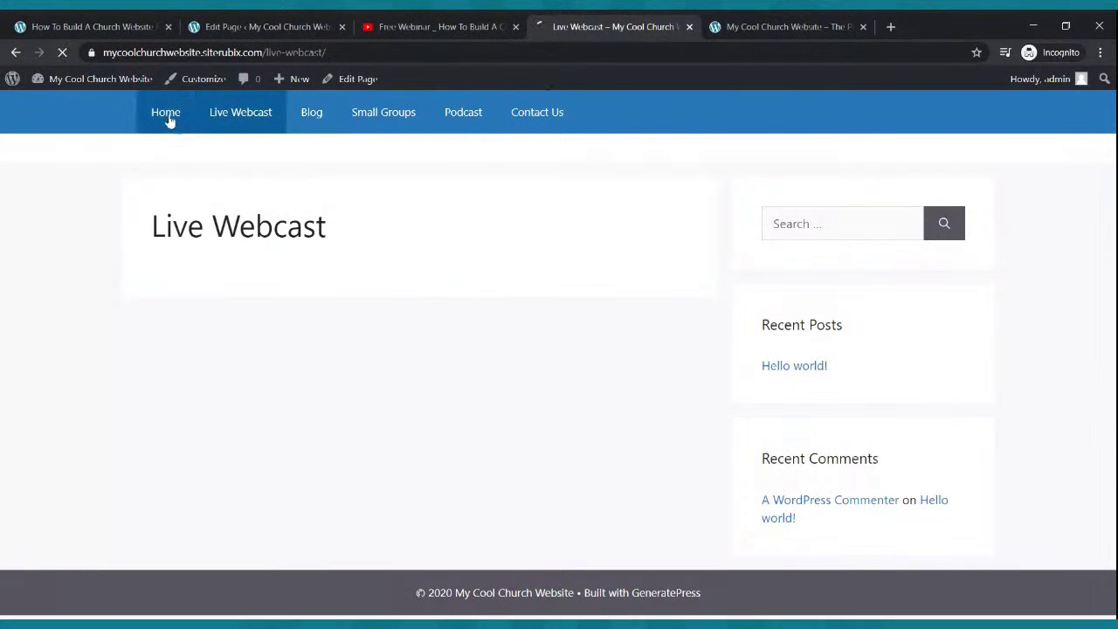
{"action": "scroll", "coordinate": [357, 205], "scroll_direction": "down", "scroll_amount": 5}
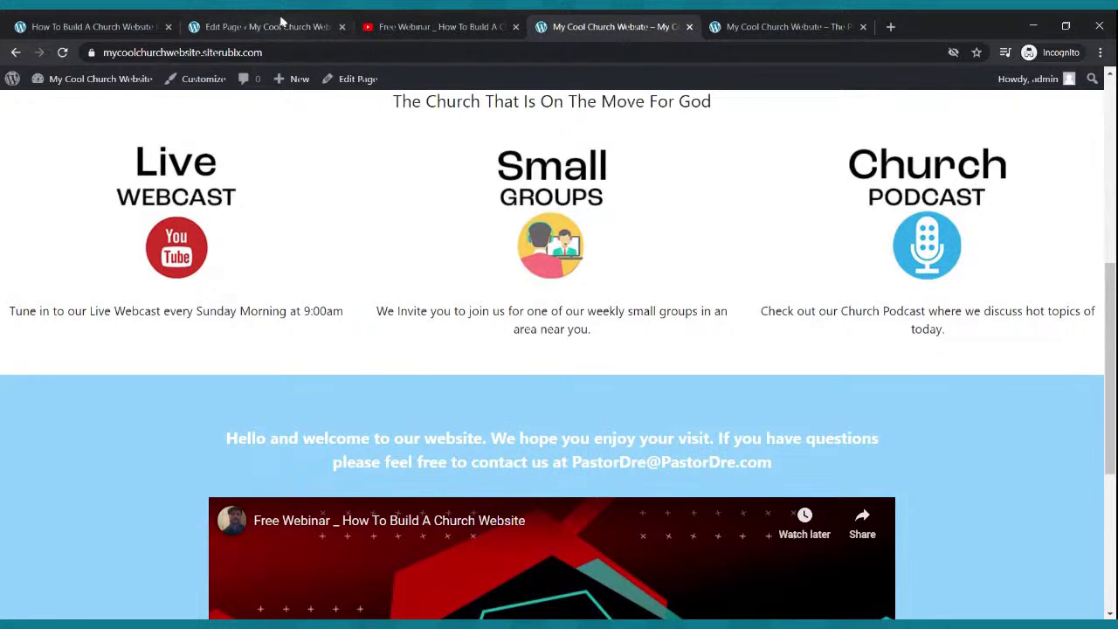
- Back in the Home page editor, select the Live Webcast image
{"action": "left_click", "coordinate": [280, 25]}
{"action": "scroll", "coordinate": [229, 309], "scroll_direction": "down", "scroll_amount": 5}
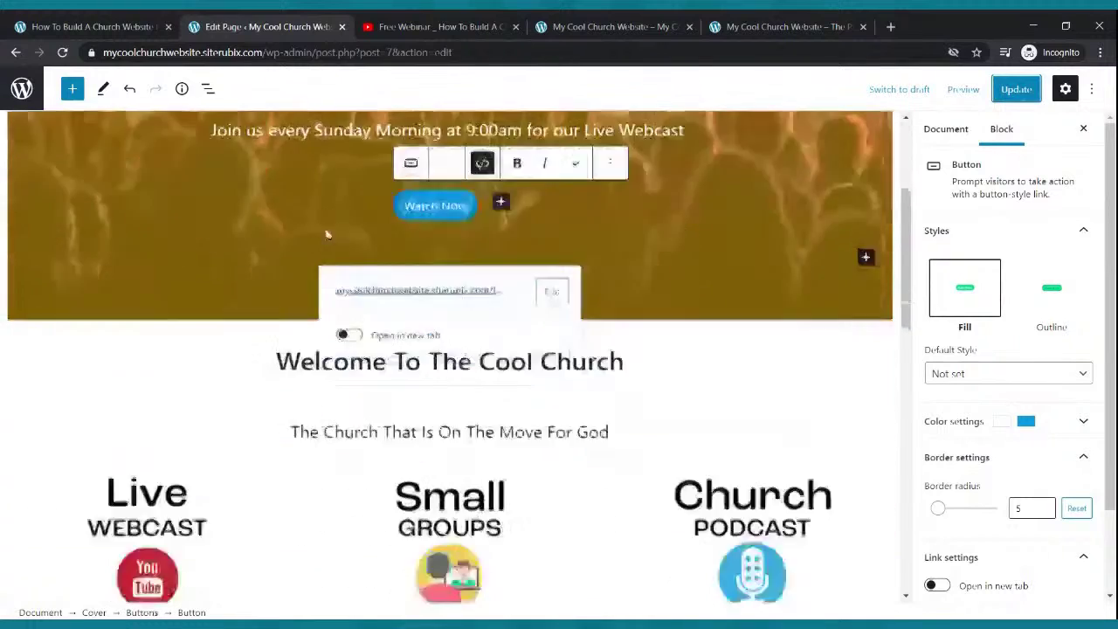
{"action": "left_click", "coordinate": [186, 284]}
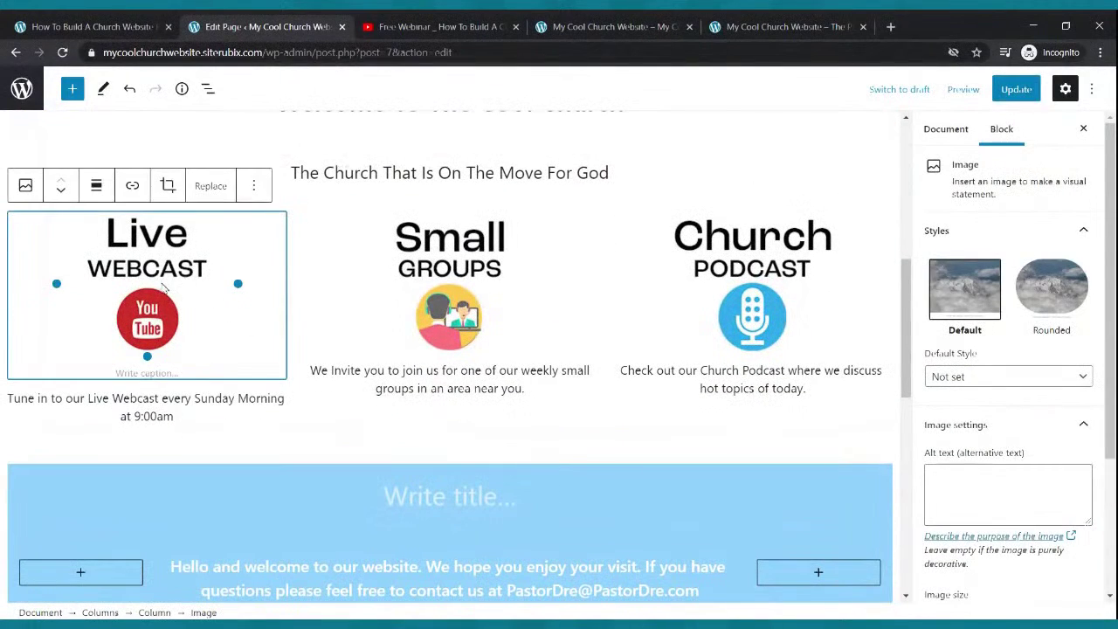
- Copy the Live Webcast page address from the live site and link the Live Webcast image to it
{"action": "left_click", "coordinate": [617, 24]}
{"action": "scroll", "coordinate": [484, 192], "scroll_direction": "up", "scroll_amount": 5}
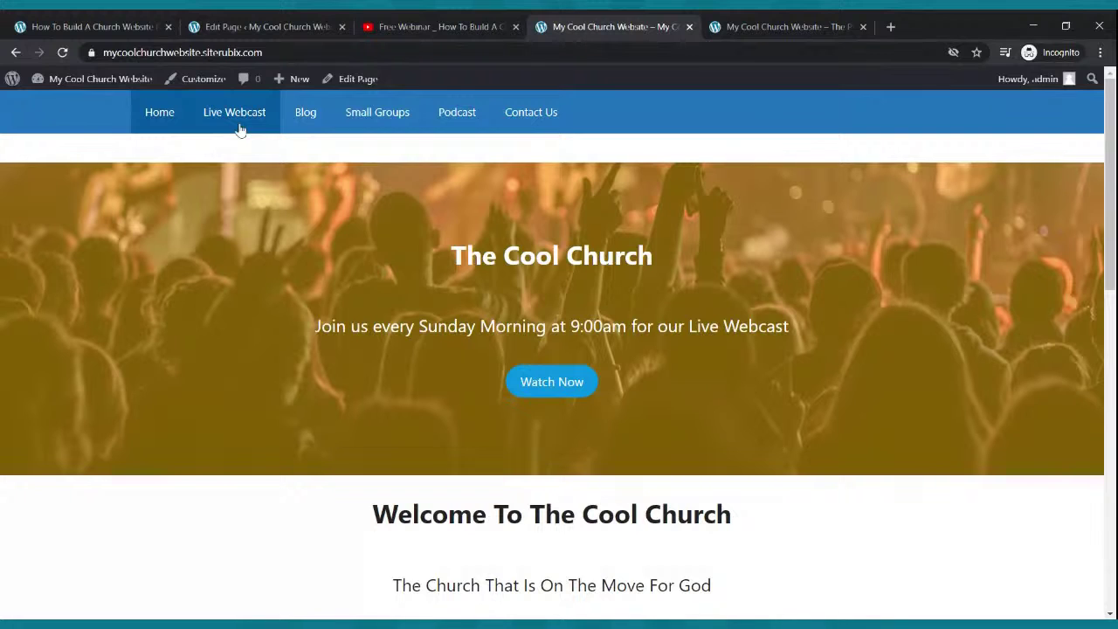
{"action": "left_click", "coordinate": [253, 117]}
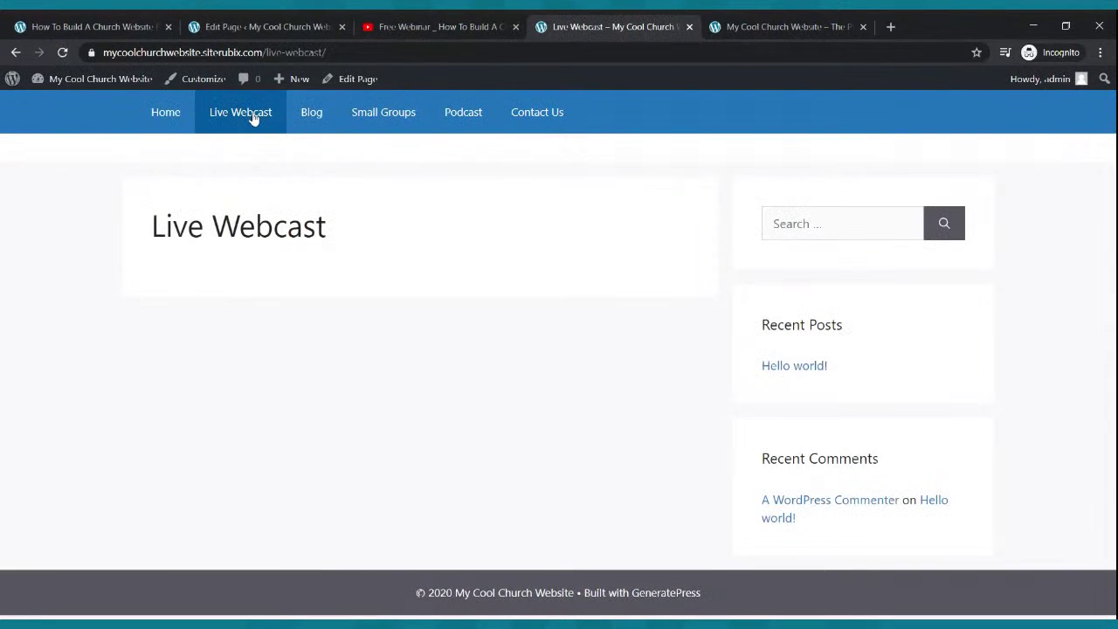
{"action": "left_click", "coordinate": [253, 52]}
{"action": "key", "text": "ctrl+c"}
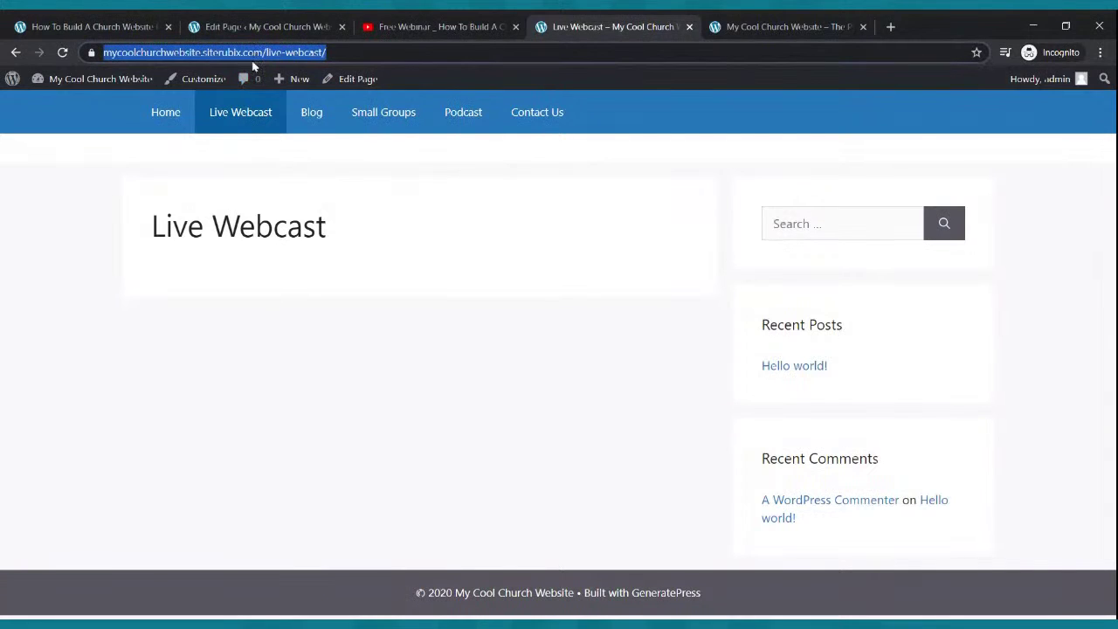
{"action": "left_click", "coordinate": [258, 27]}
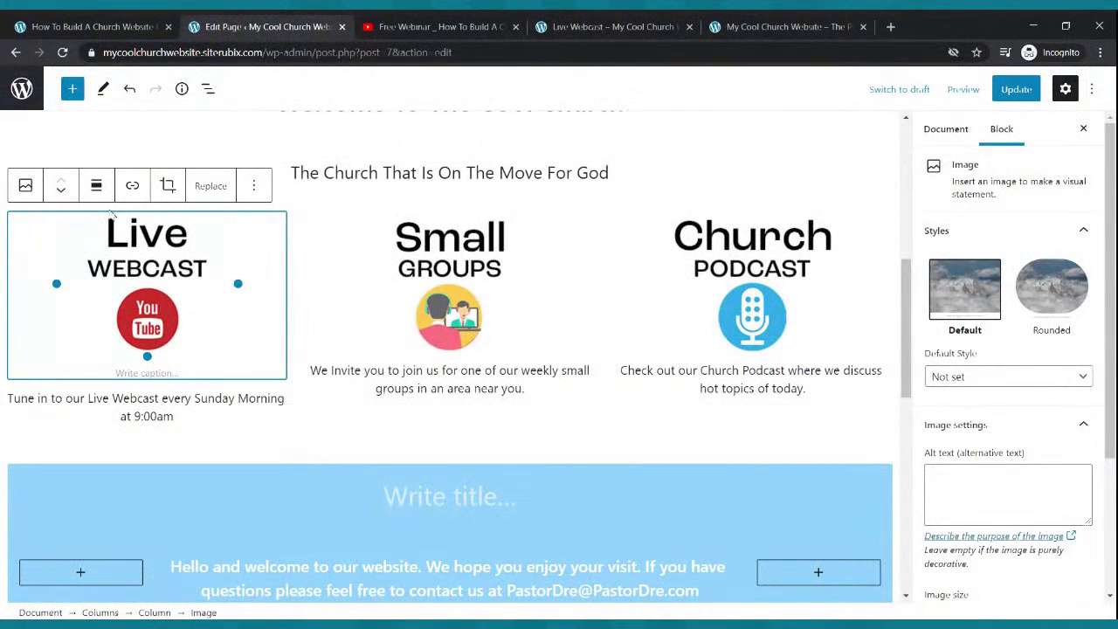
{"action": "left_click", "coordinate": [132, 185]}
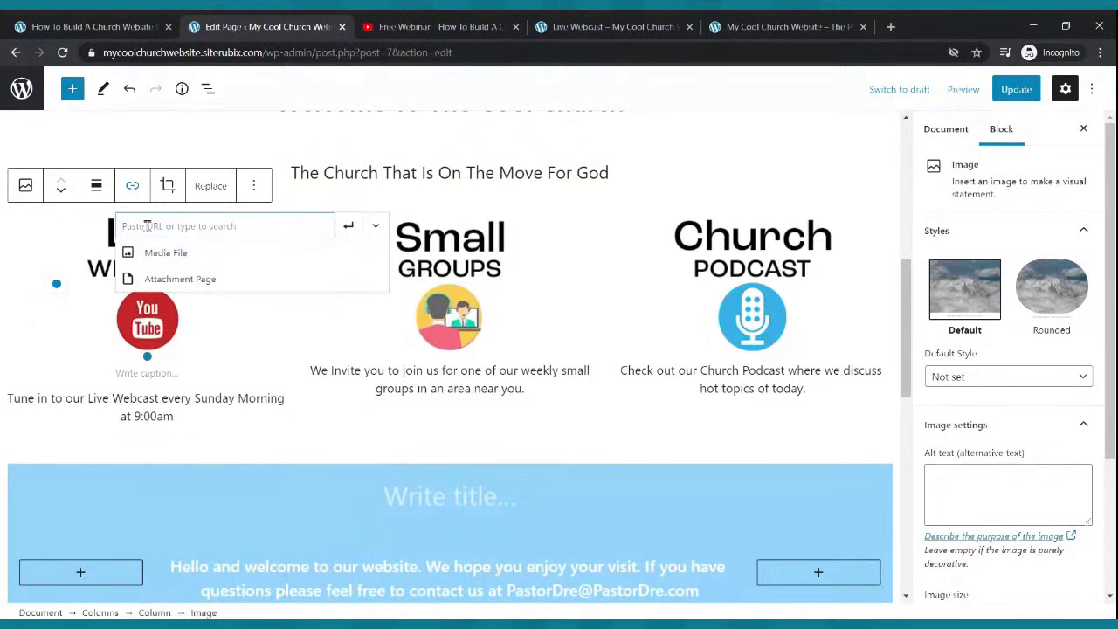
{"action": "key", "text": "ctrl+v"}
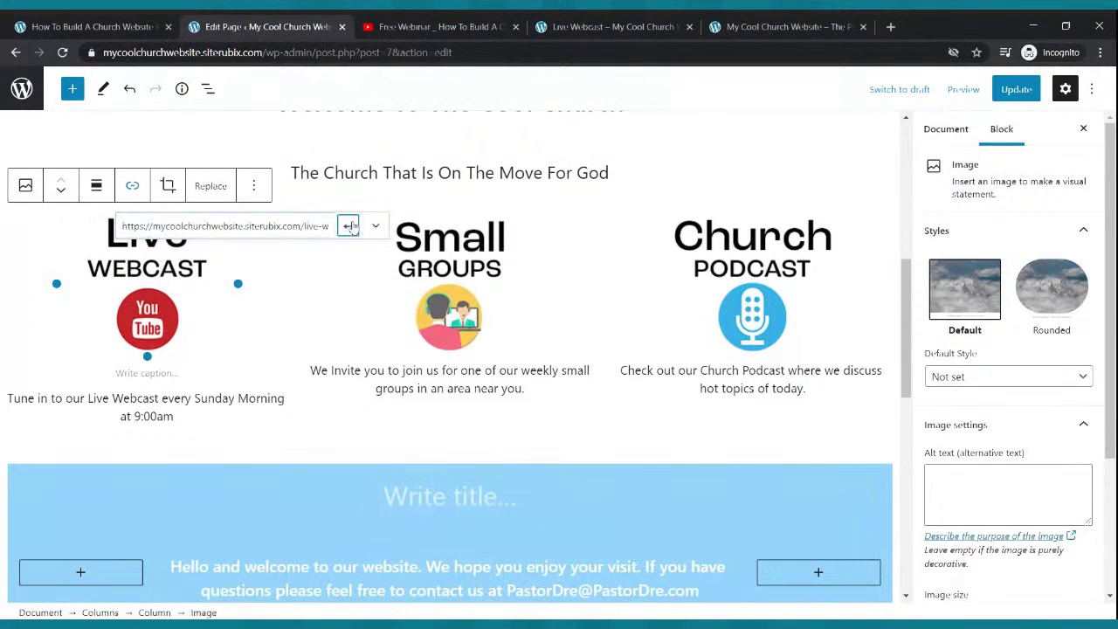
{"action": "left_click", "coordinate": [348, 226]}
{"action": "left_click", "coordinate": [437, 279]}
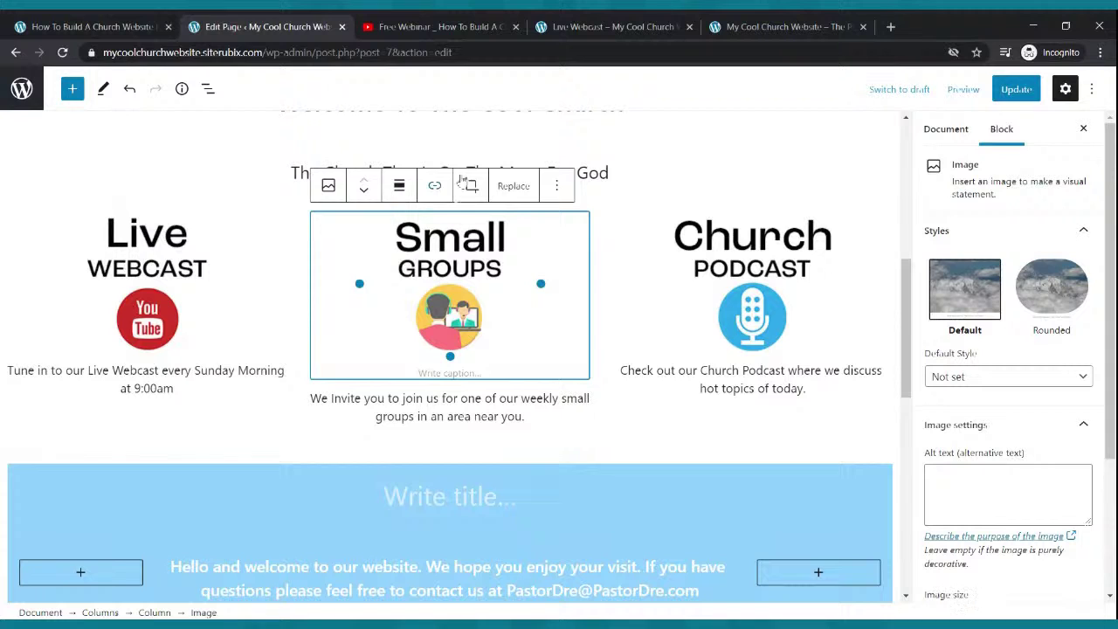
- Copy the Small Groups page address from the site and link the Small Groups image to it
{"action": "left_click", "coordinate": [558, 28]}
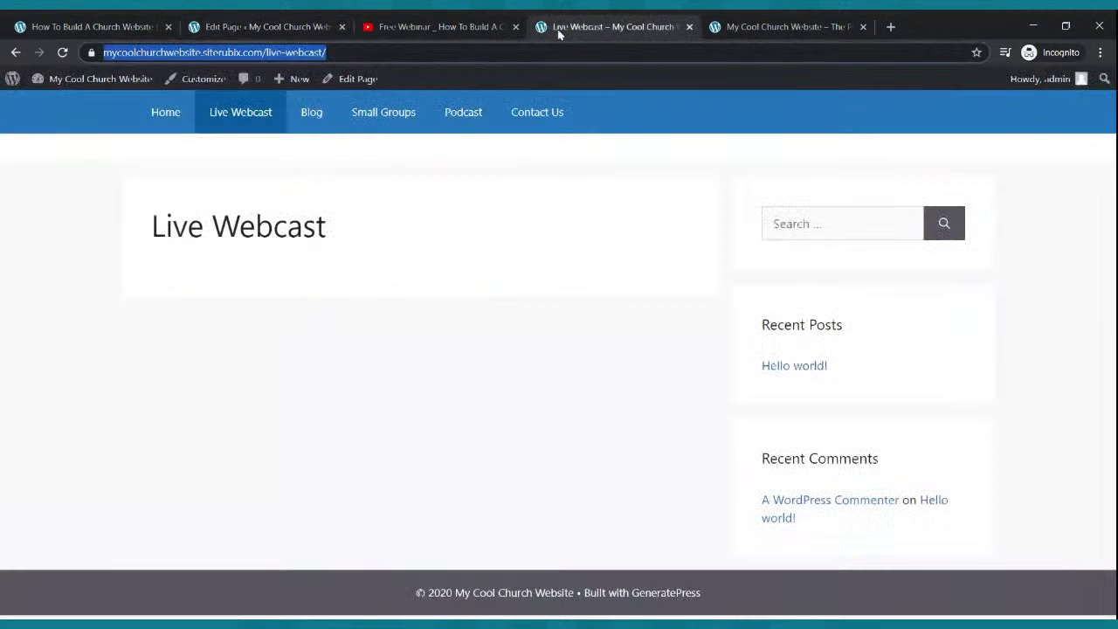
{"action": "left_click", "coordinate": [367, 120]}
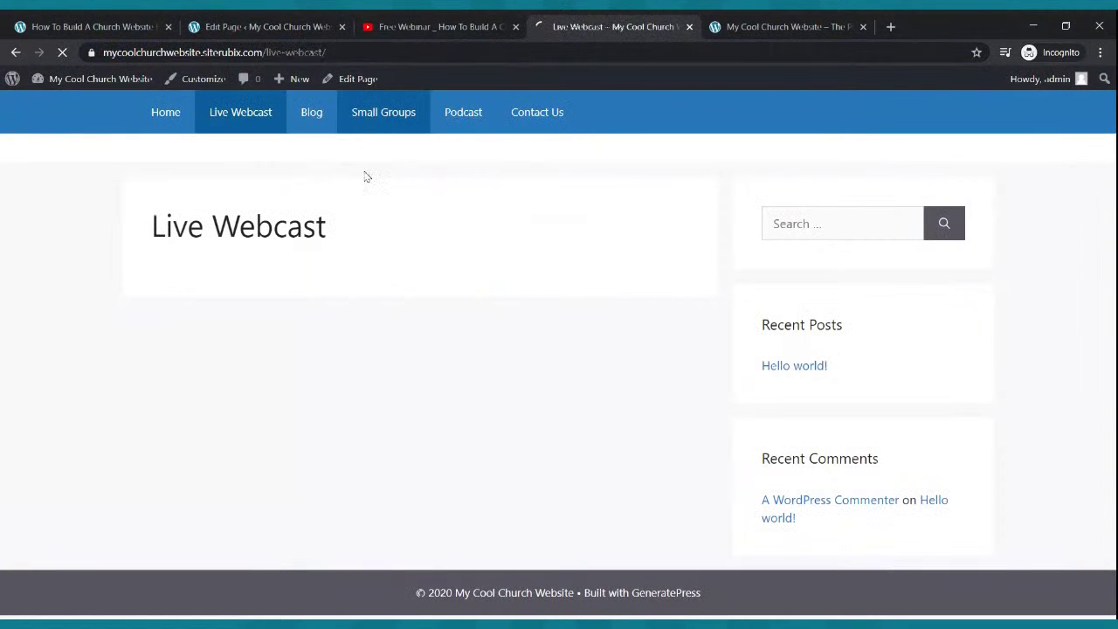
{"action": "left_click", "coordinate": [310, 55]}
{"action": "key", "text": "ctrl+c"}
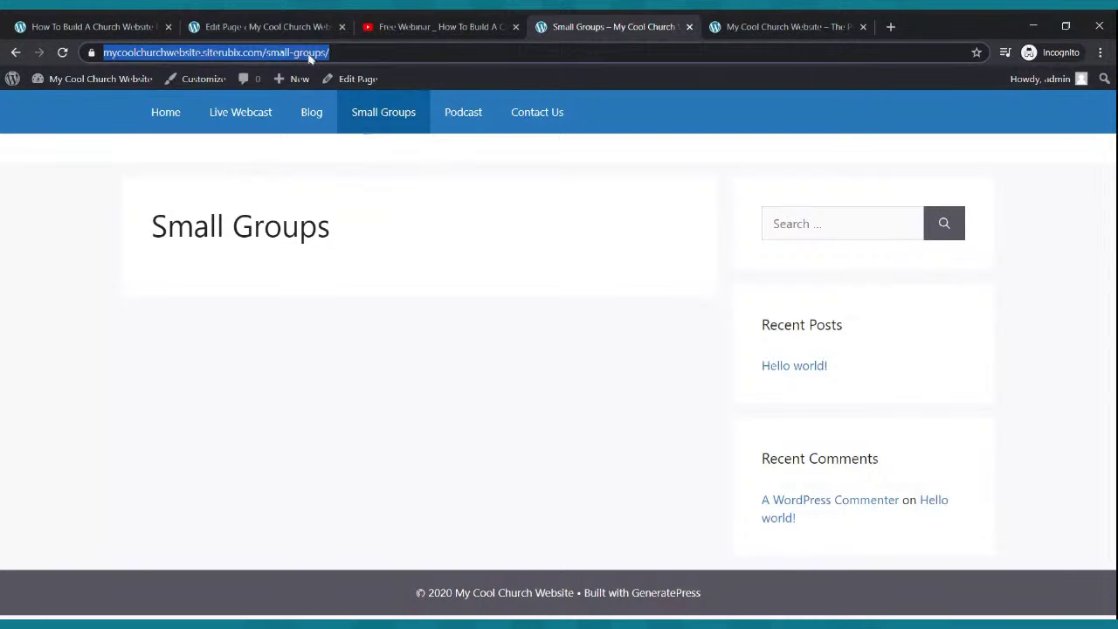
{"action": "left_click", "coordinate": [277, 26]}
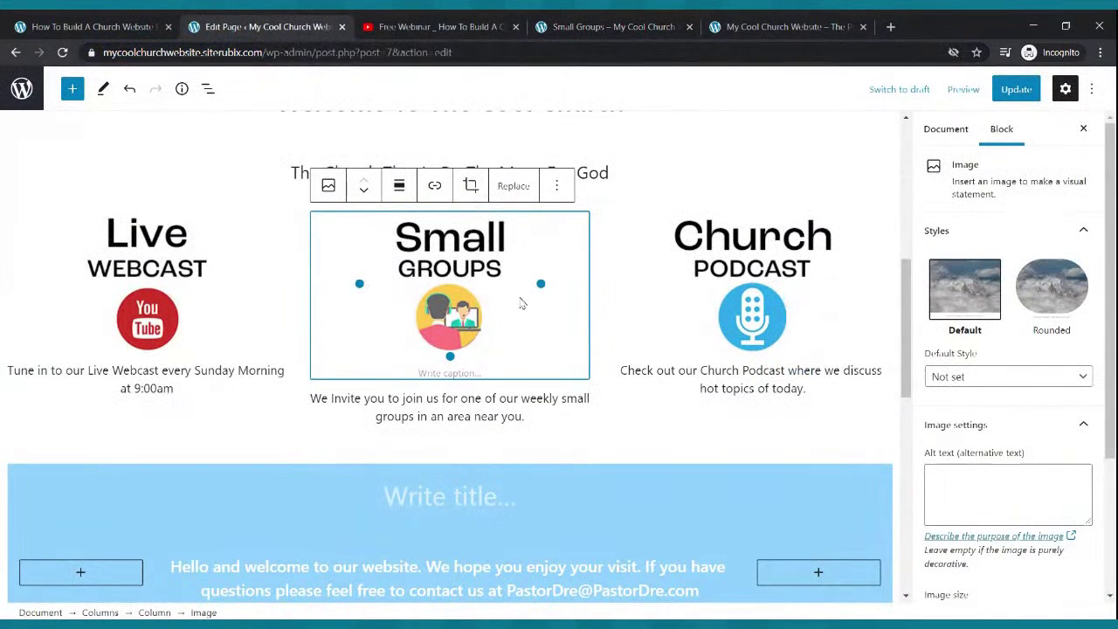
{"action": "left_click", "coordinate": [440, 194]}
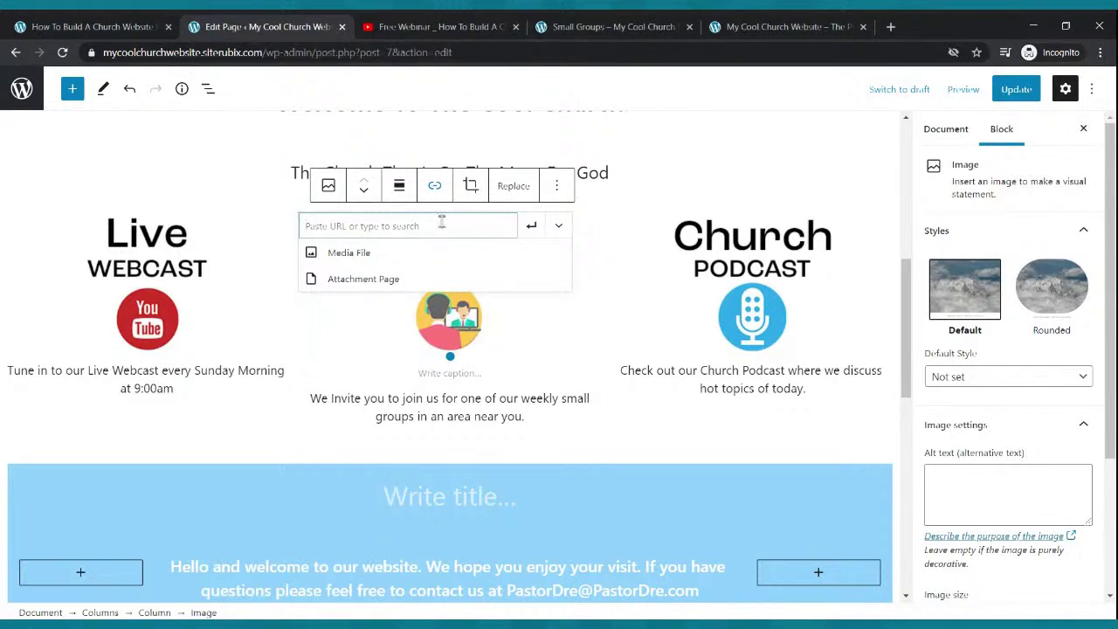
{"action": "key", "text": "ctrl+v"}
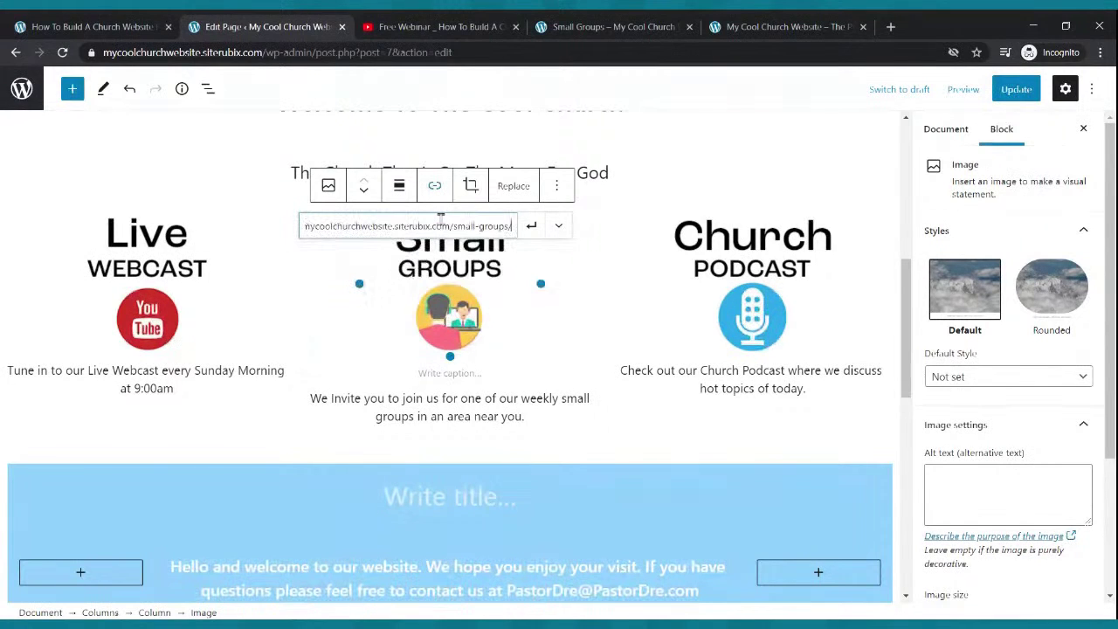
{"action": "left_click", "coordinate": [531, 225]}
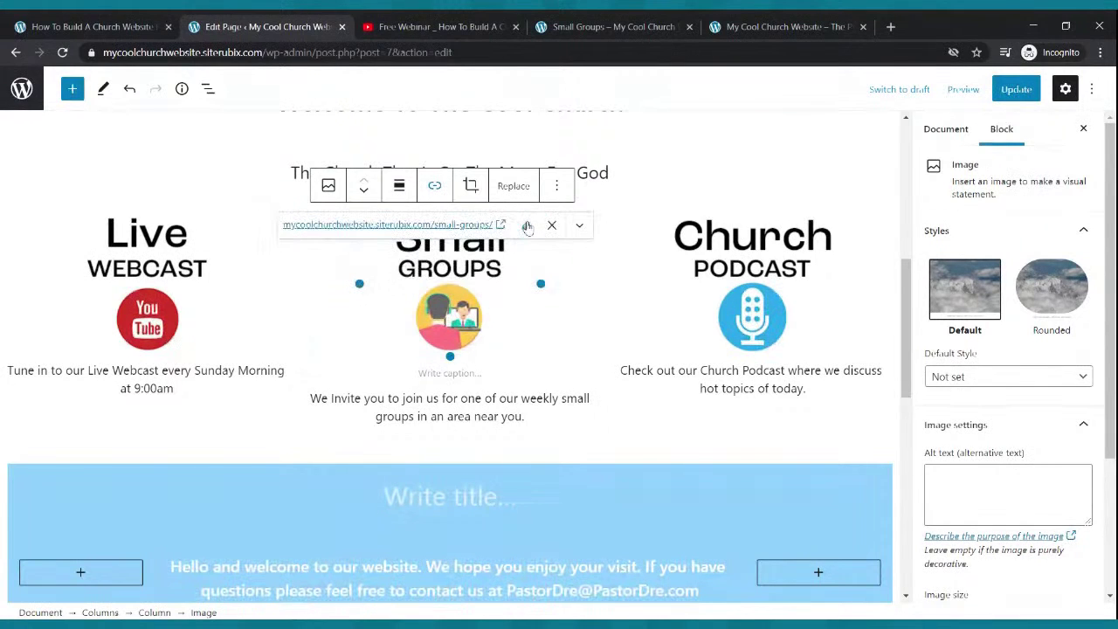
- Link the Church Podcast image to the /podcast/ page address and update the Home page
{"action": "left_click", "coordinate": [603, 27]}
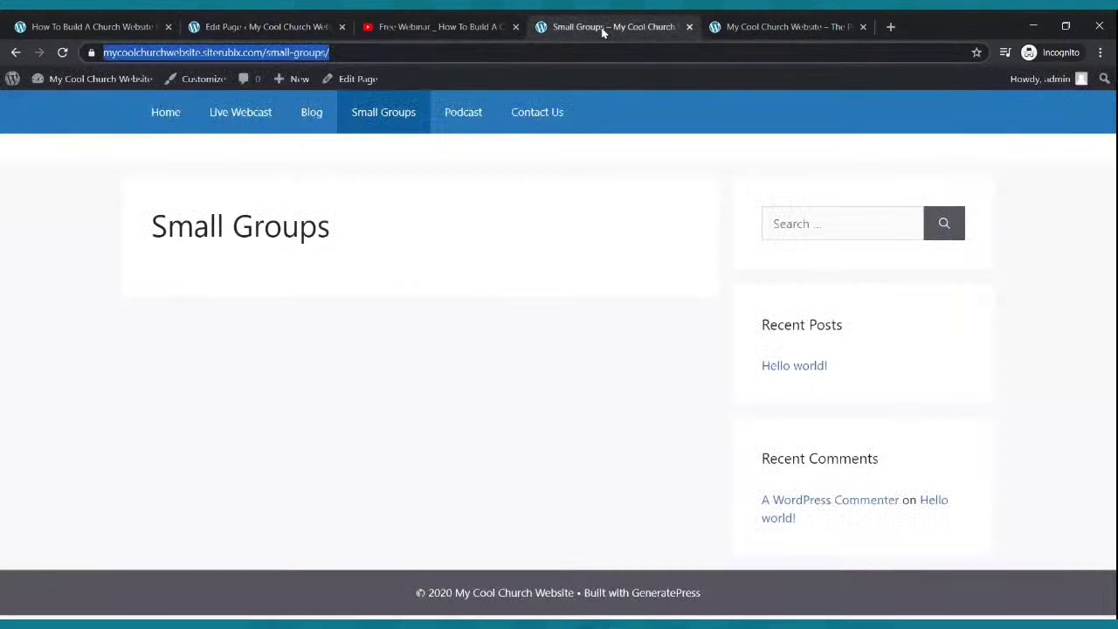
{"action": "left_click", "coordinate": [449, 121]}
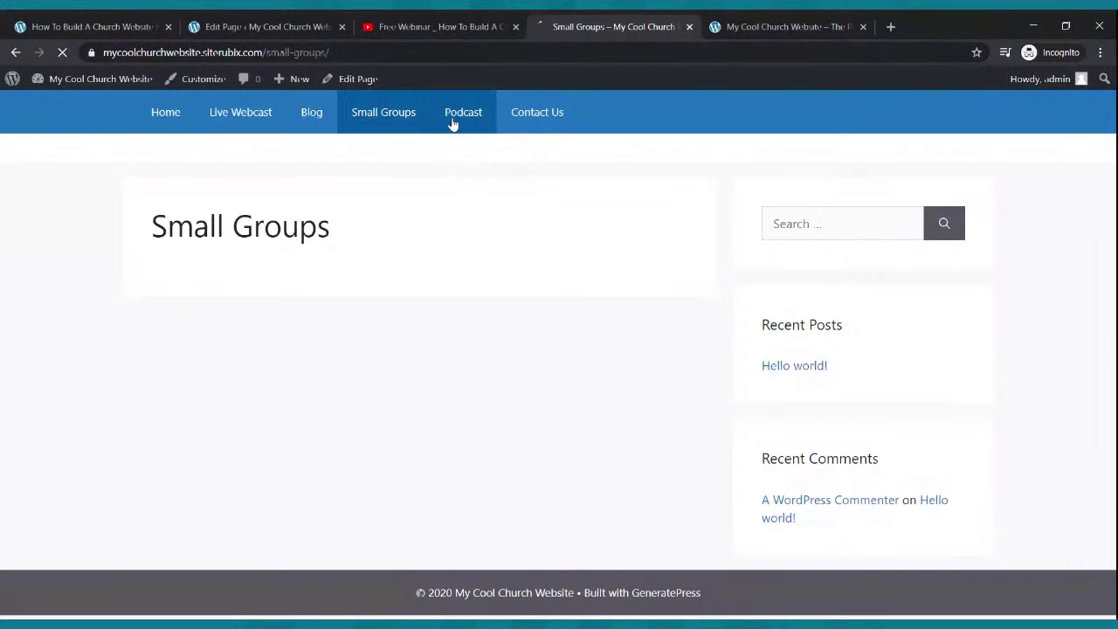
{"action": "left_click", "coordinate": [281, 54]}
{"action": "key", "text": "ctrl+c"}
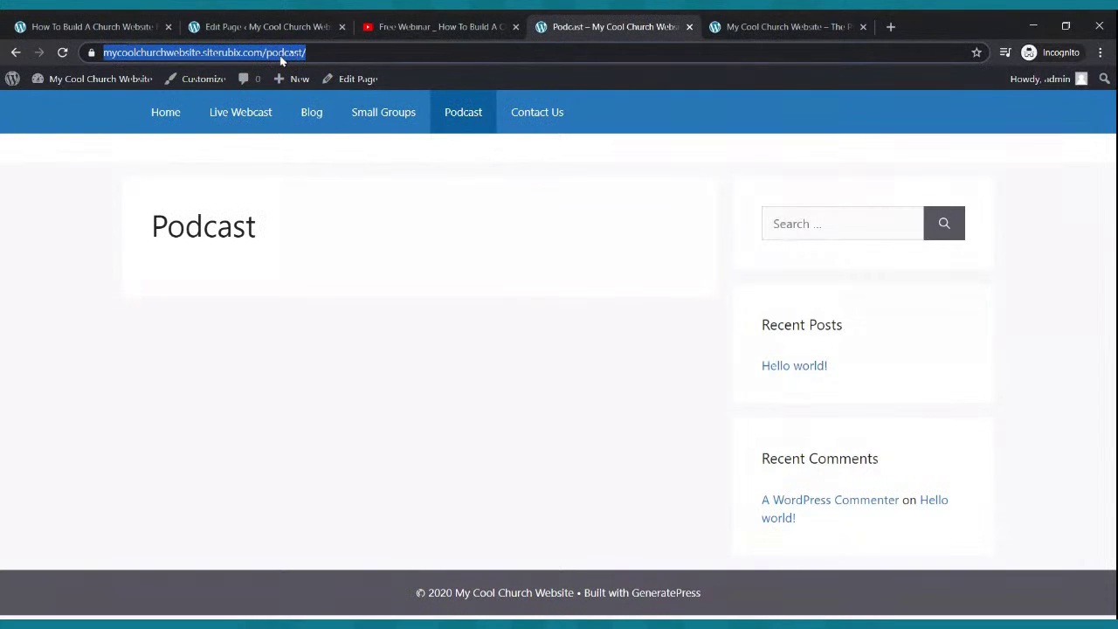
{"action": "left_click", "coordinate": [262, 27]}
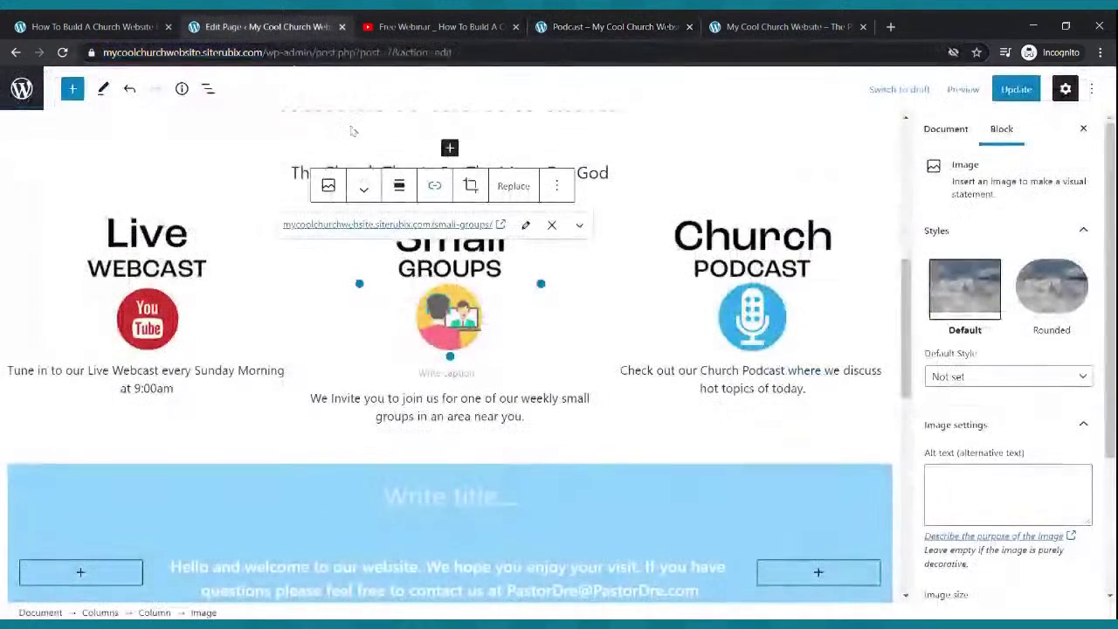
{"action": "left_click", "coordinate": [725, 326]}
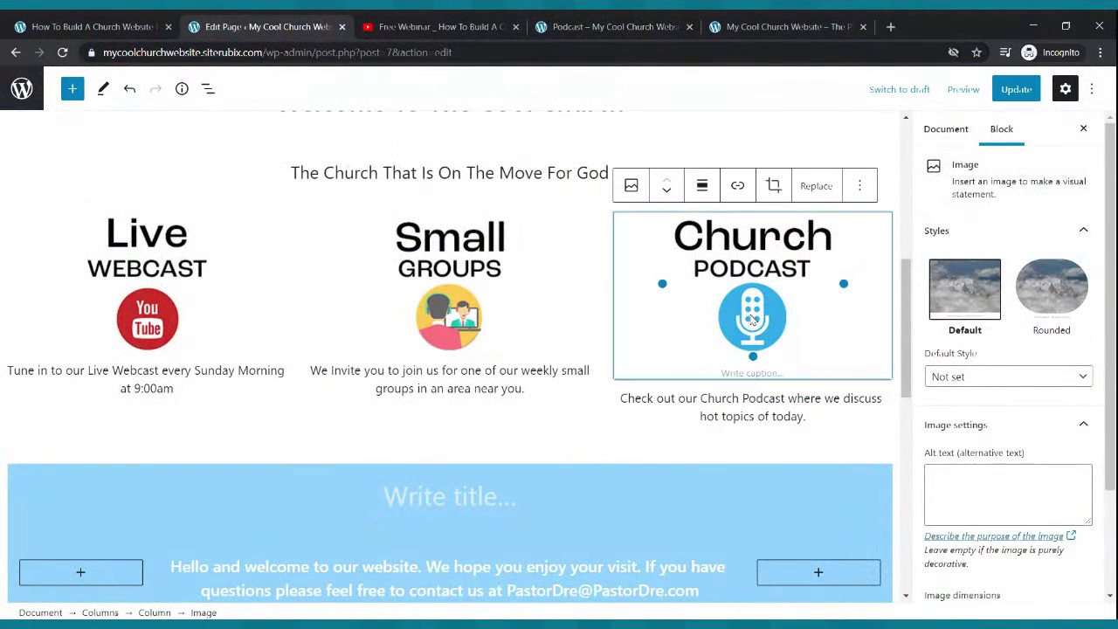
{"action": "left_click", "coordinate": [737, 188]}
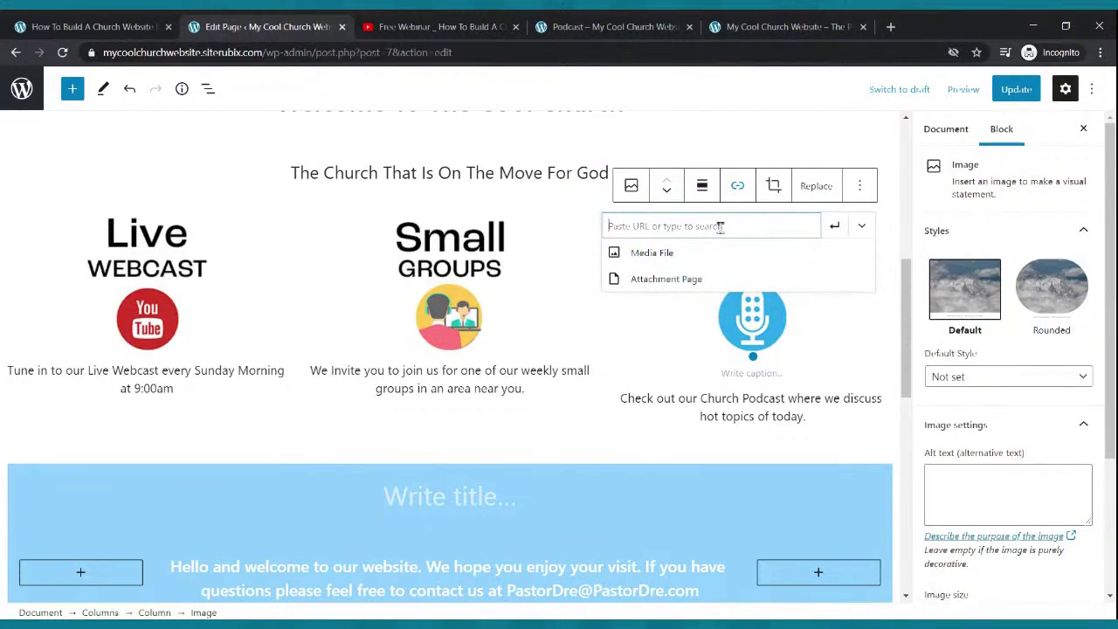
{"action": "key", "text": "ctrl+v"}
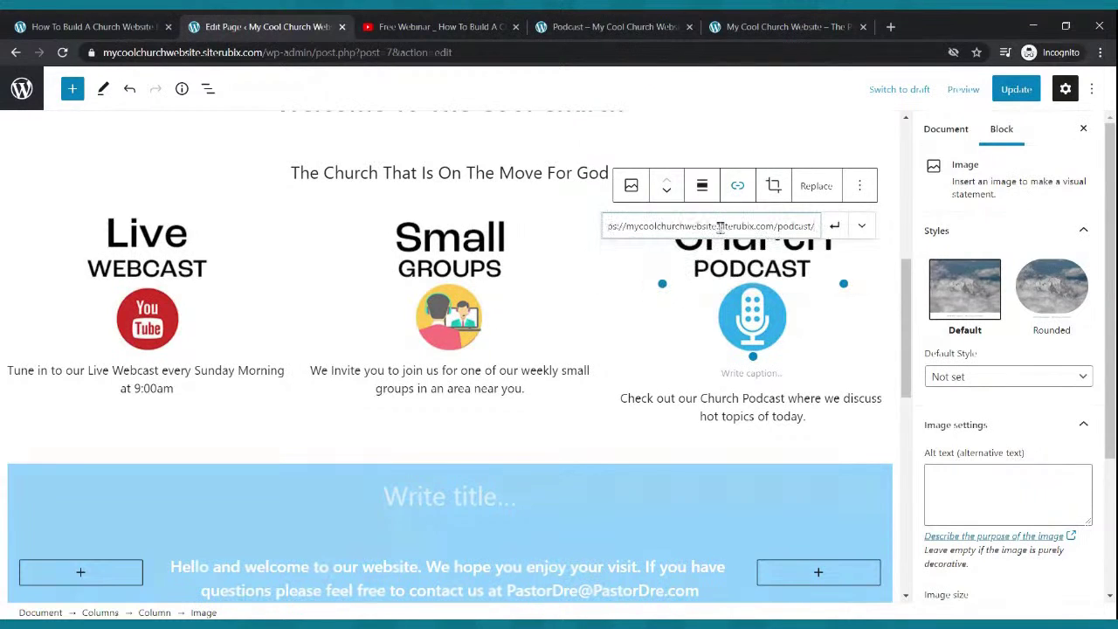
{"action": "left_click", "coordinate": [834, 225]}
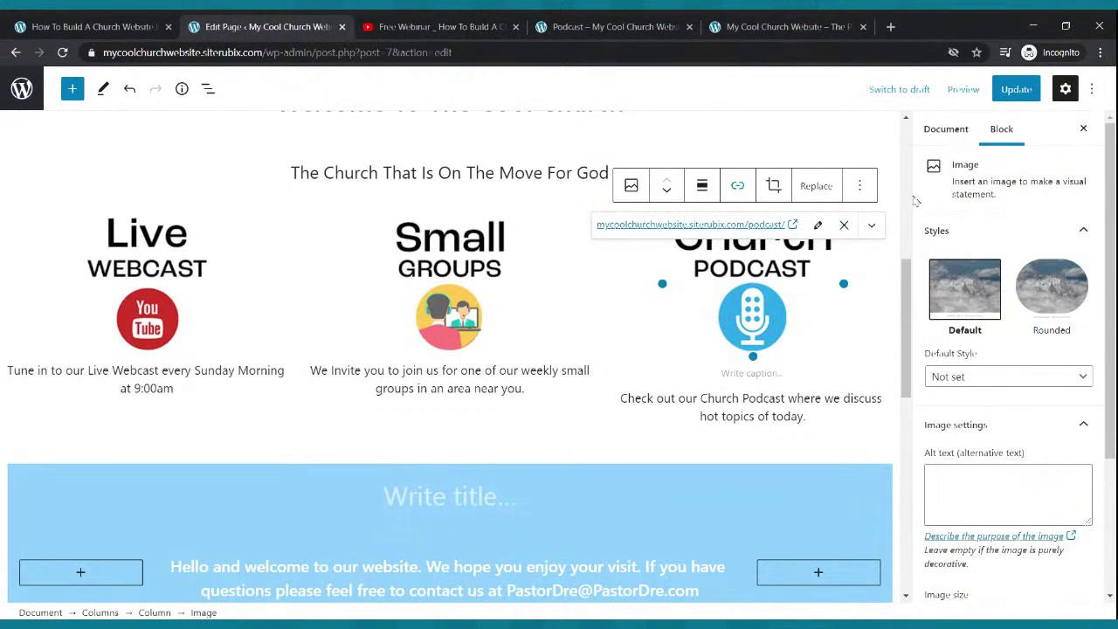
{"action": "left_click", "coordinate": [1015, 89]}
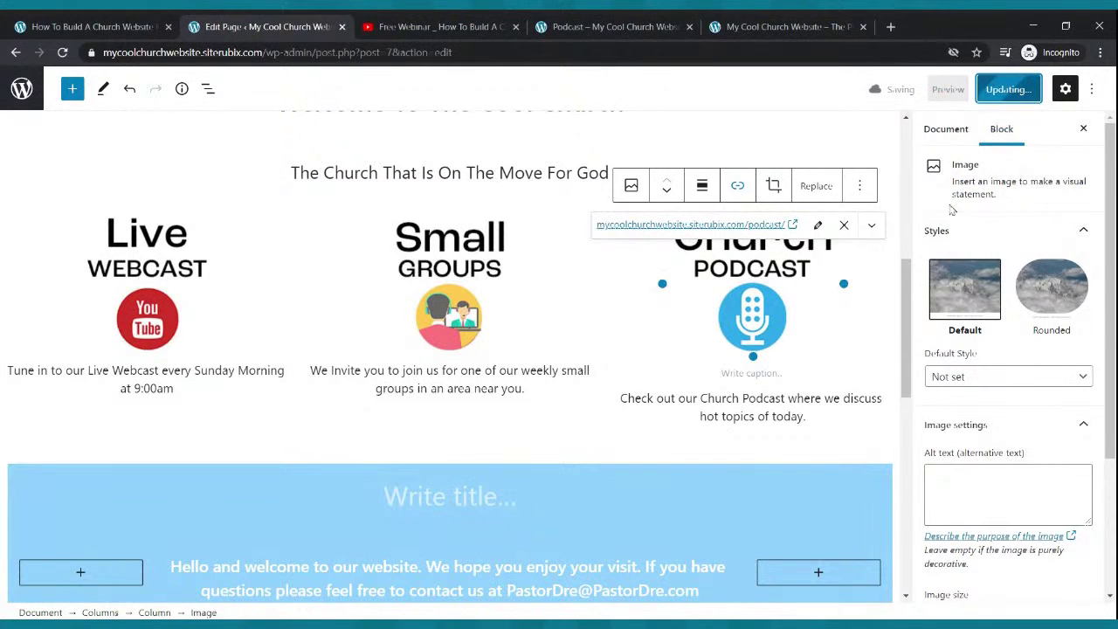
{"action": "left_click", "coordinate": [670, 24]}
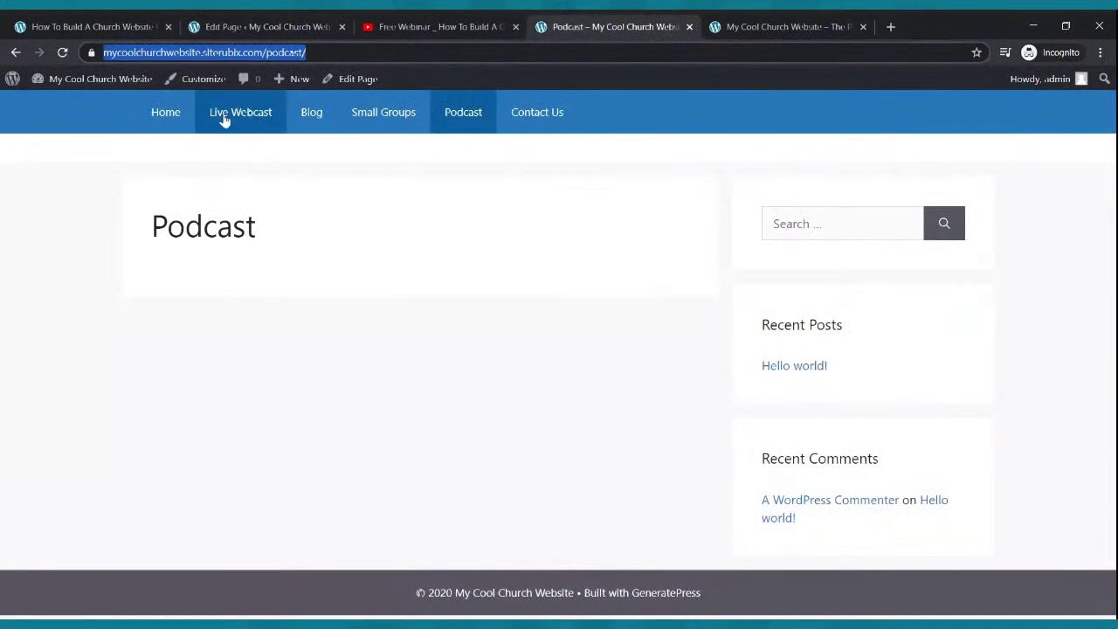
- On the live home page, confirm the Small Groups and Church Podcast images open their pages
{"action": "left_click", "coordinate": [167, 112]}
{"action": "scroll", "coordinate": [394, 280], "scroll_direction": "down", "scroll_amount": 1}
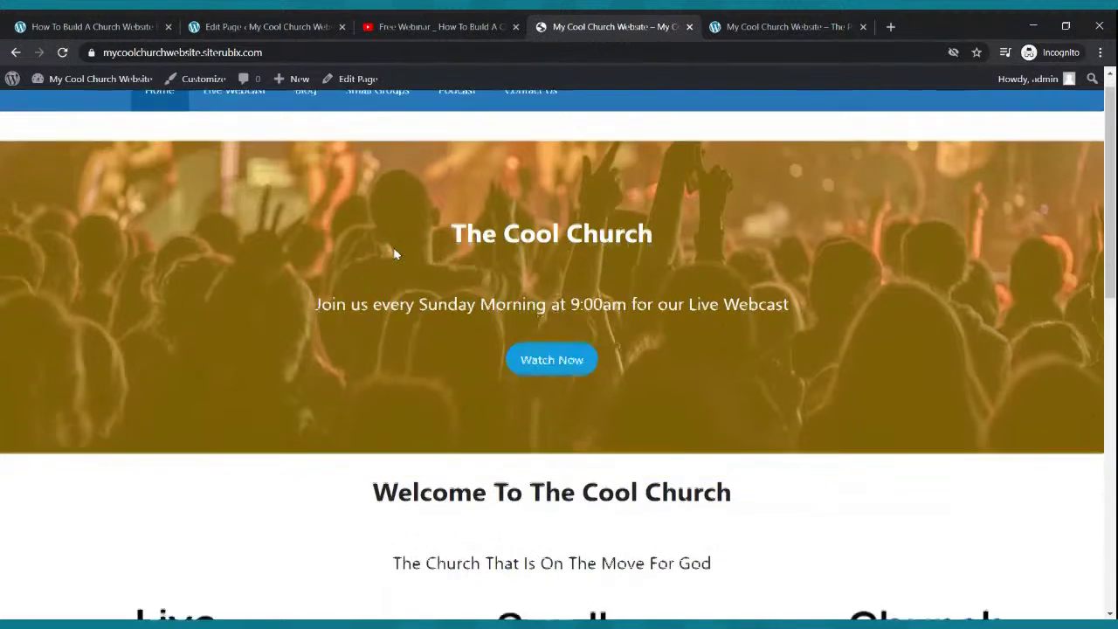
{"action": "scroll", "coordinate": [395, 253], "scroll_direction": "down", "scroll_amount": 5}
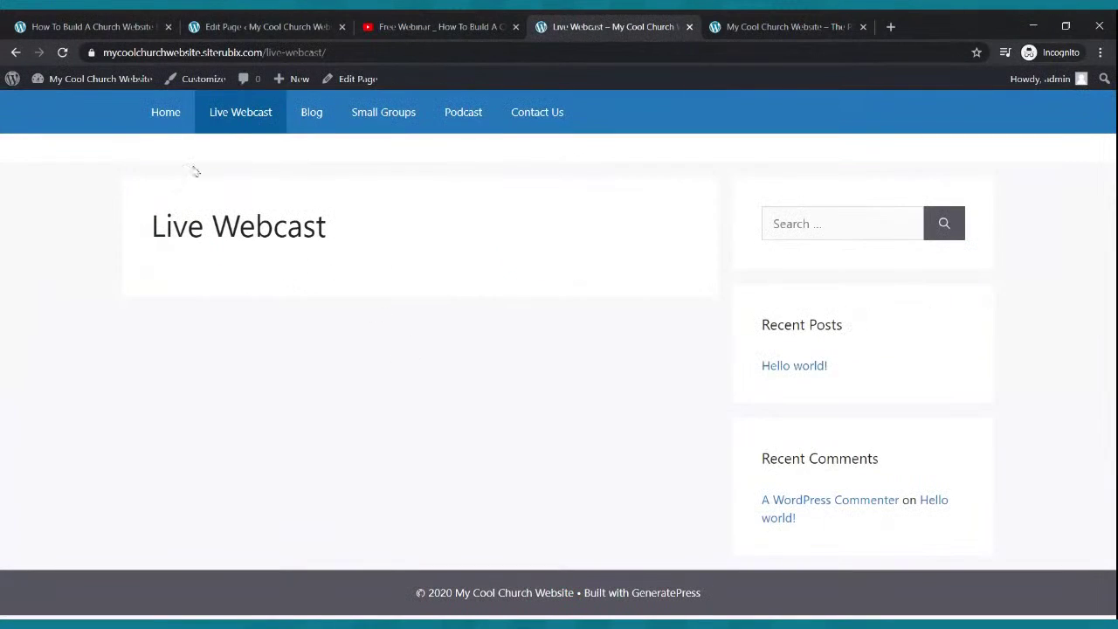
{"action": "left_click", "coordinate": [171, 121]}
{"action": "scroll", "coordinate": [593, 337], "scroll_direction": "down", "scroll_amount": 4}
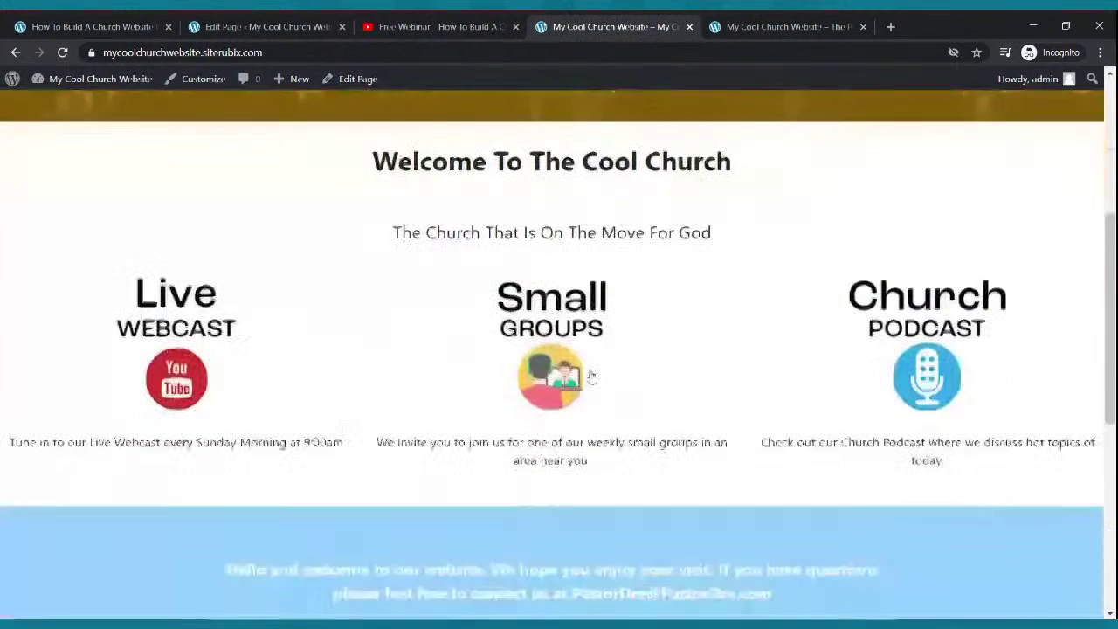
{"action": "left_click", "coordinate": [589, 352]}
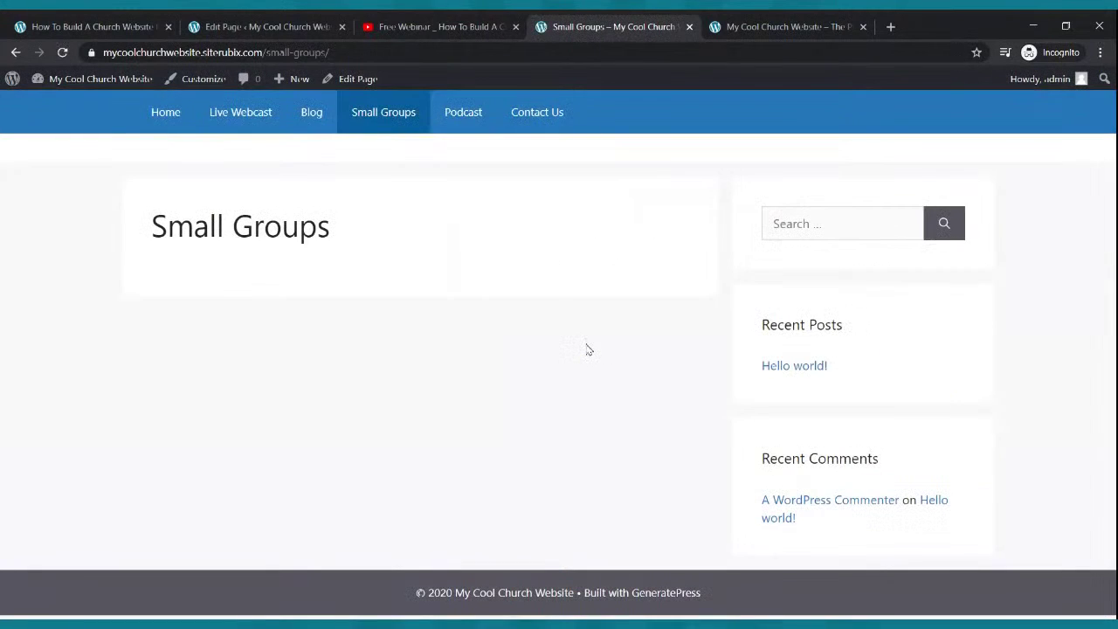
{"action": "left_click", "coordinate": [169, 127]}
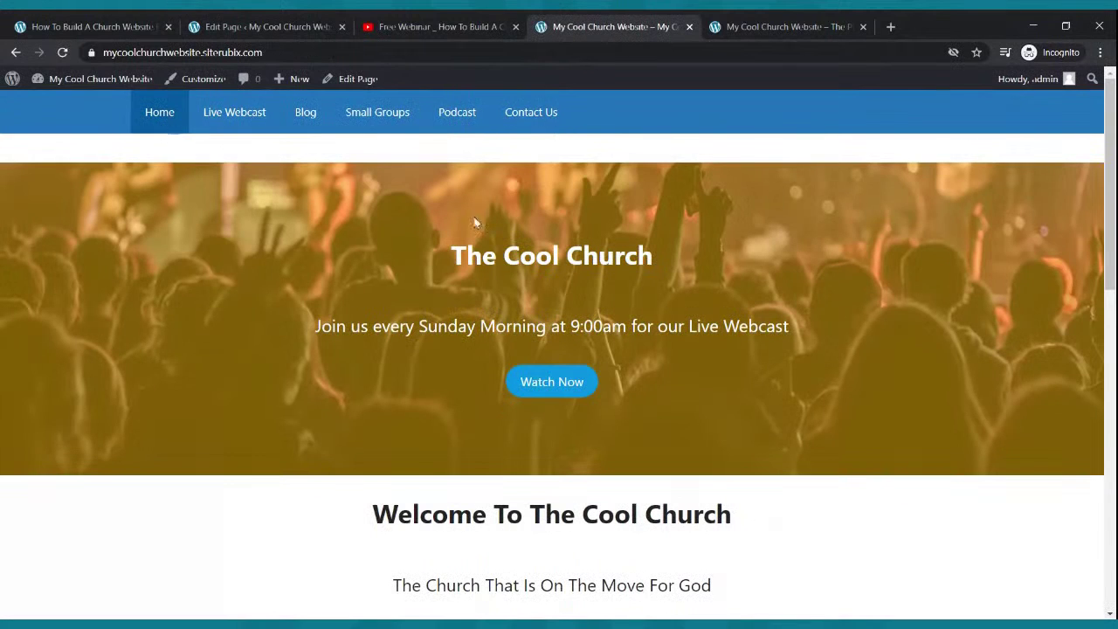
{"action": "scroll", "coordinate": [749, 427], "scroll_direction": "down", "scroll_amount": 4}
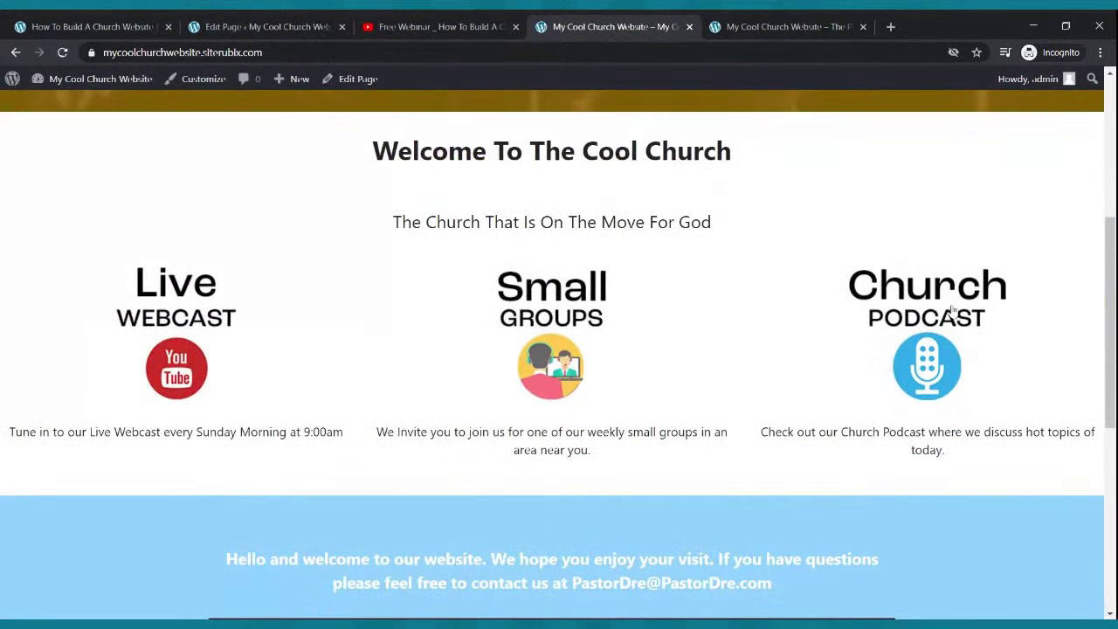
{"action": "left_click", "coordinate": [951, 311]}
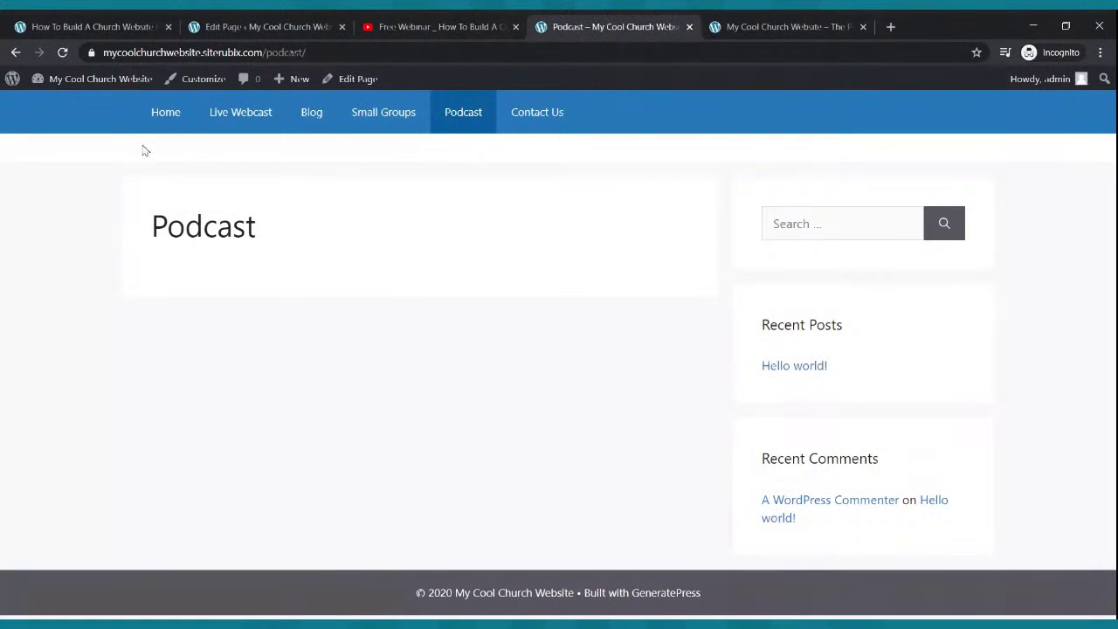
- Scroll through the home page to review it, then return to the WordPress editor
{"action": "left_click", "coordinate": [160, 121]}
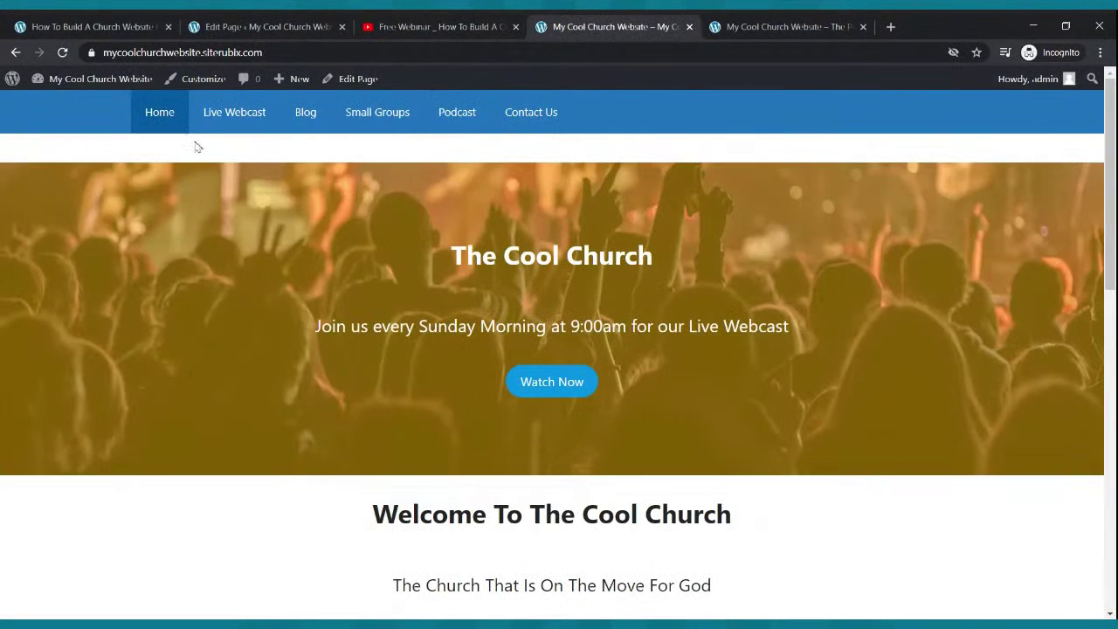
{"action": "scroll", "coordinate": [200, 142], "scroll_direction": "down", "scroll_amount": 3}
{"action": "scroll", "coordinate": [209, 143], "scroll_direction": "down", "scroll_amount": 4}
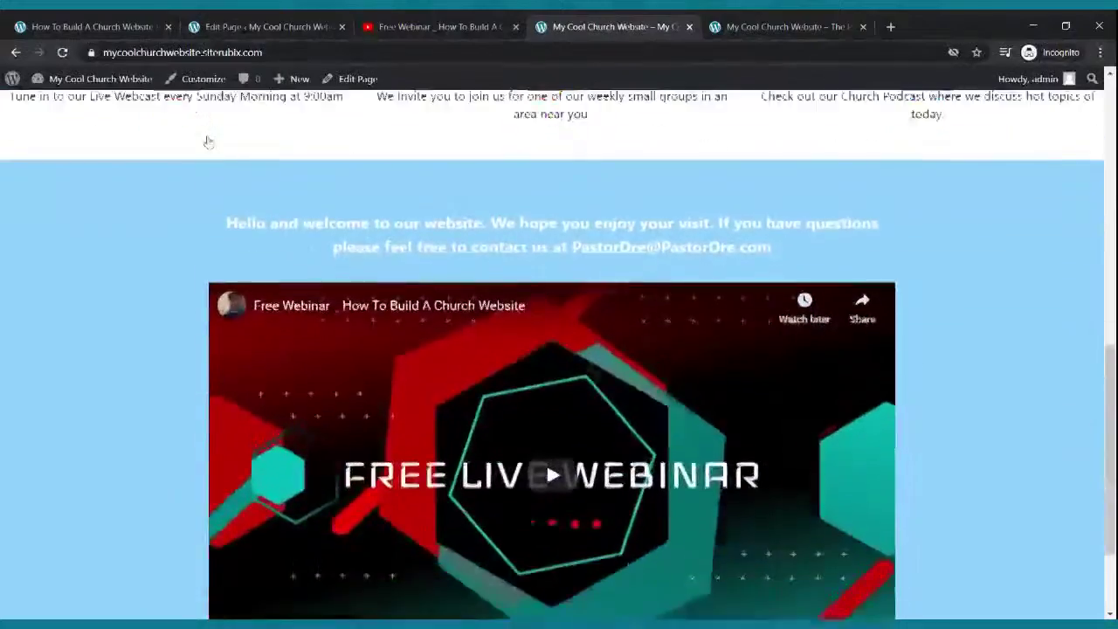
{"action": "scroll", "coordinate": [210, 142], "scroll_direction": "up", "scroll_amount": 4}
{"action": "scroll", "coordinate": [209, 140], "scroll_direction": "up", "scroll_amount": 5}
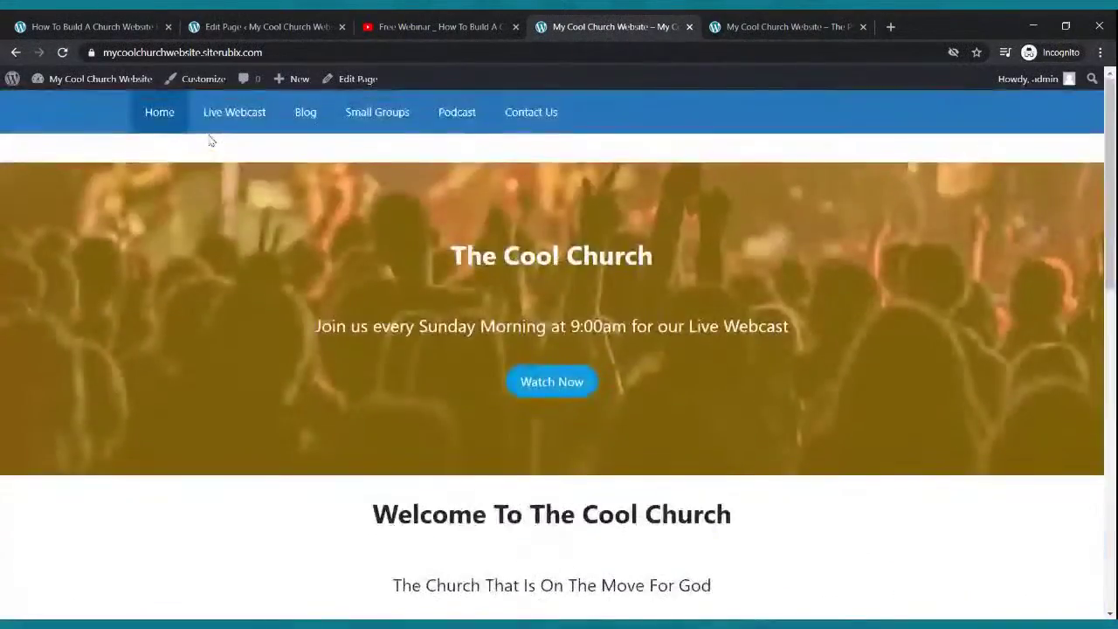
{"action": "scroll", "coordinate": [210, 140], "scroll_direction": "down", "scroll_amount": 10}
{"action": "scroll", "coordinate": [532, 343], "scroll_direction": "up", "scroll_amount": 9}
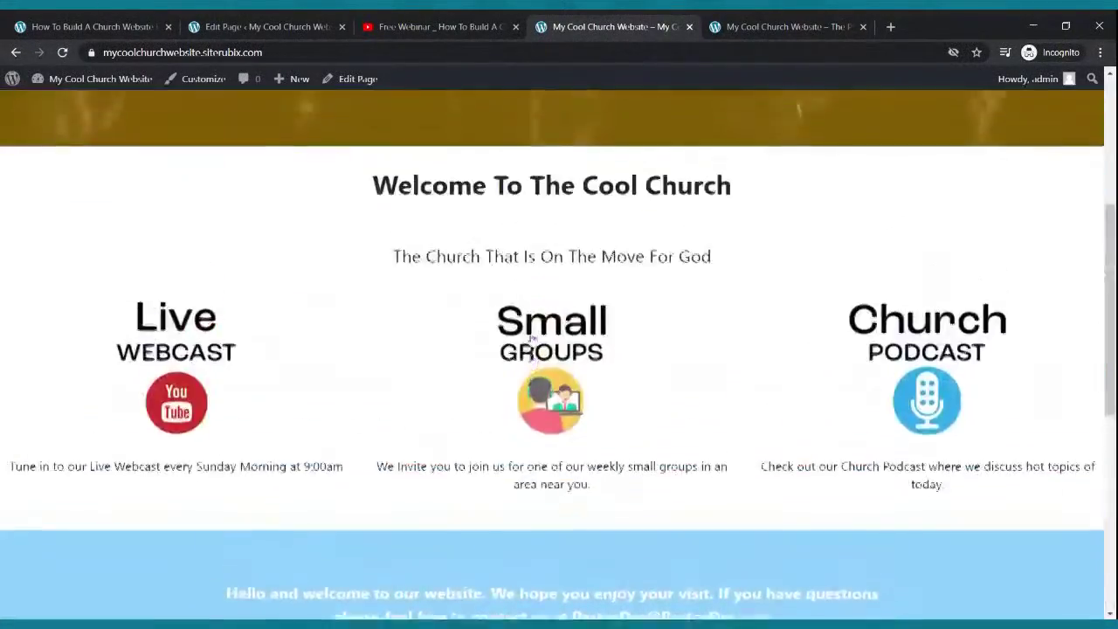
{"action": "scroll", "coordinate": [532, 342], "scroll_direction": "down", "scroll_amount": 5}
{"action": "scroll", "coordinate": [528, 332], "scroll_direction": "up", "scroll_amount": 1}
{"action": "scroll", "coordinate": [523, 312], "scroll_direction": "up", "scroll_amount": 5}
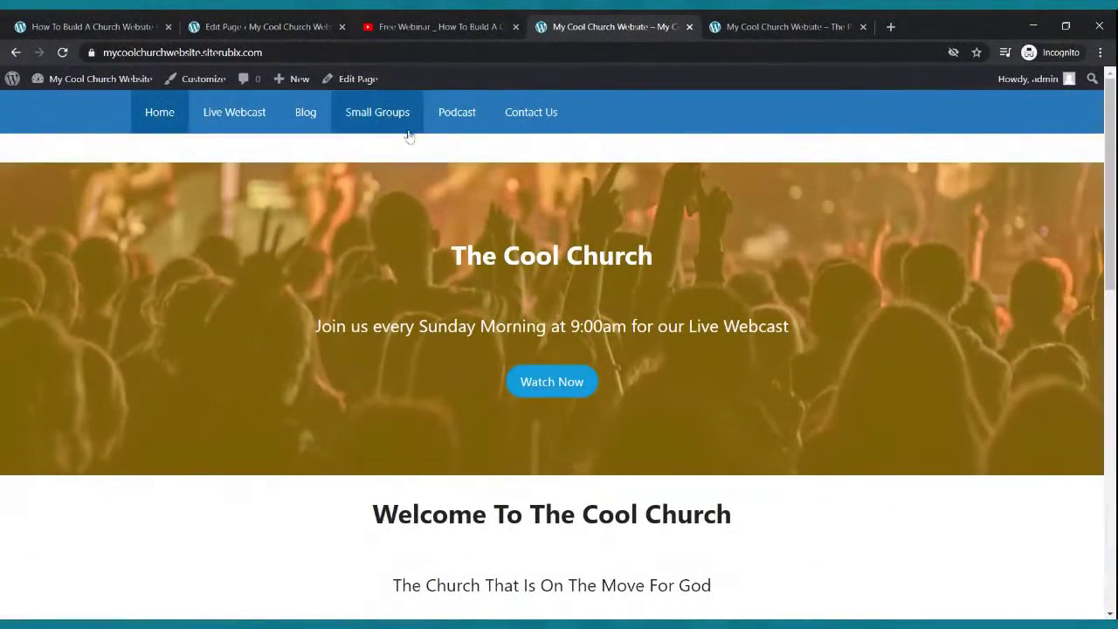
{"action": "left_click", "coordinate": [303, 28]}
- On the Live Webcast page, write 'Hello and thank you for stopping by our live Webcast Page - We are live every Sunday at 9:00am'
{"action": "left_click", "coordinate": [21, 88]}
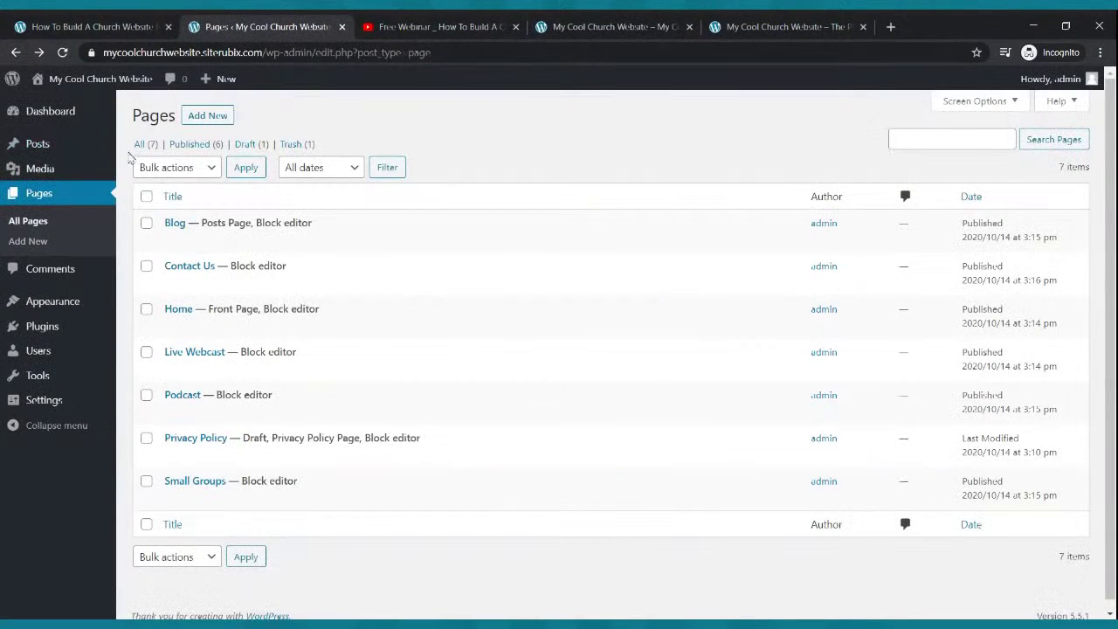
{"action": "left_click", "coordinate": [182, 371]}
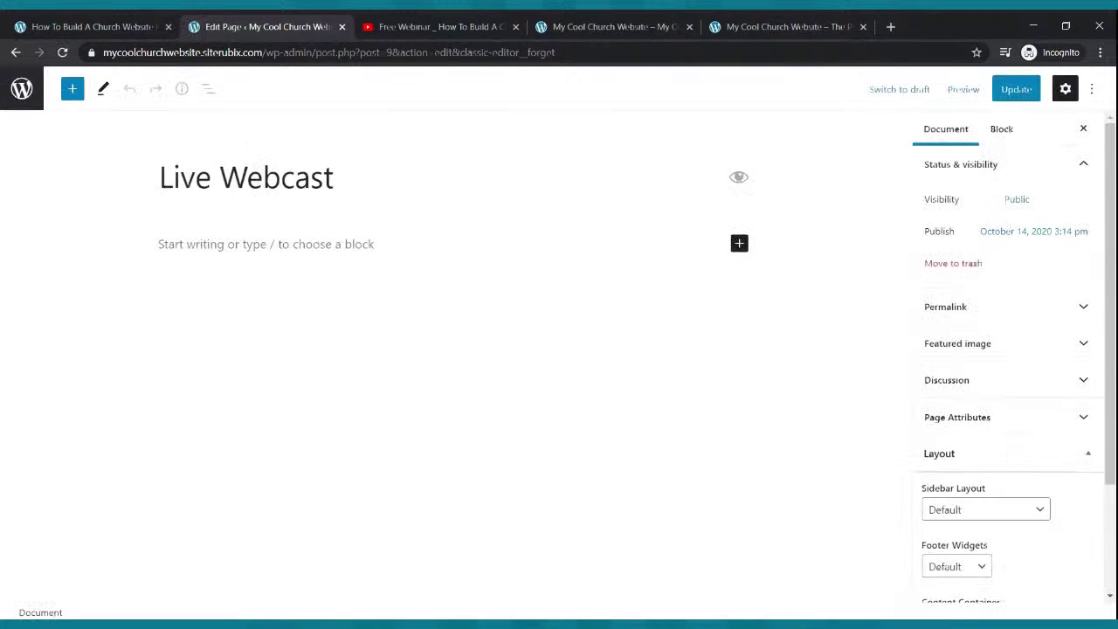
{"action": "left_click", "coordinate": [277, 244]}
{"action": "type", "text": "Hello and thank you for sto"}
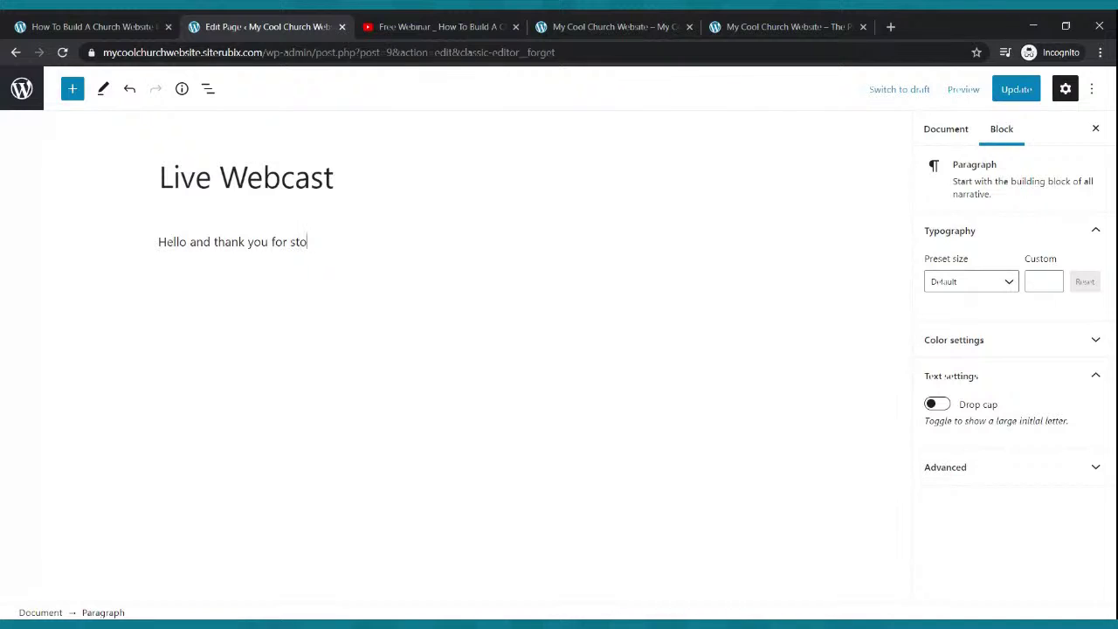
{"action": "type", "text": "pping by our liv"}
{"action": "key", "text": "BackSpace"}
{"action": "key", "text": "BackSpace"}
{"action": "key", "text": "BackSpace"}
{"action": "type", "text": "ve Web"}
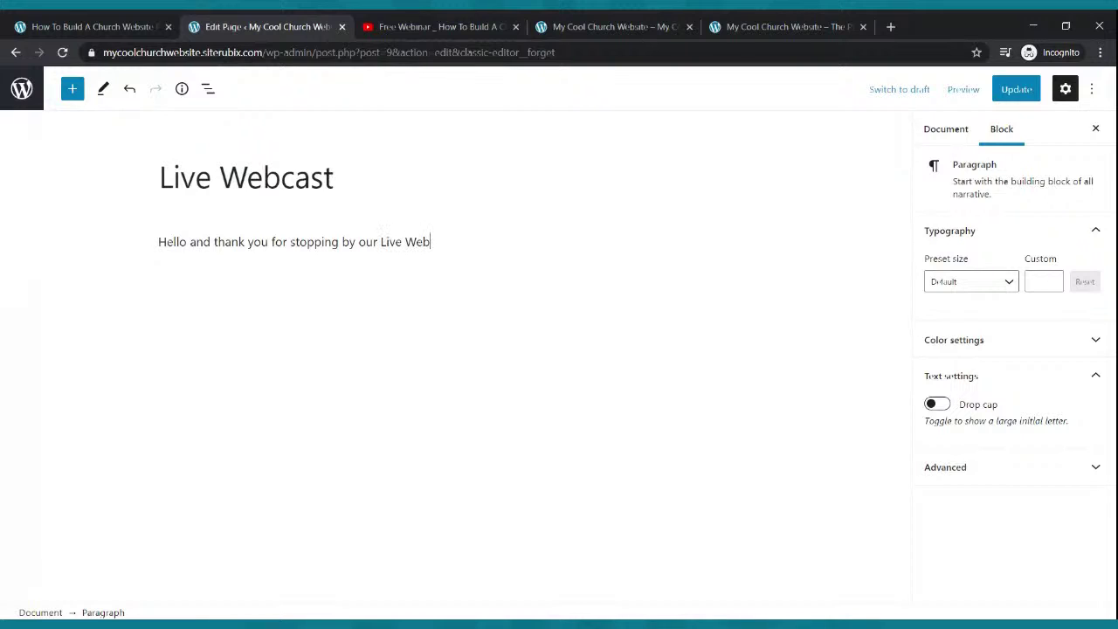
{"action": "type", "text": "cast Page - We are live every Sunday at 9:00am"}
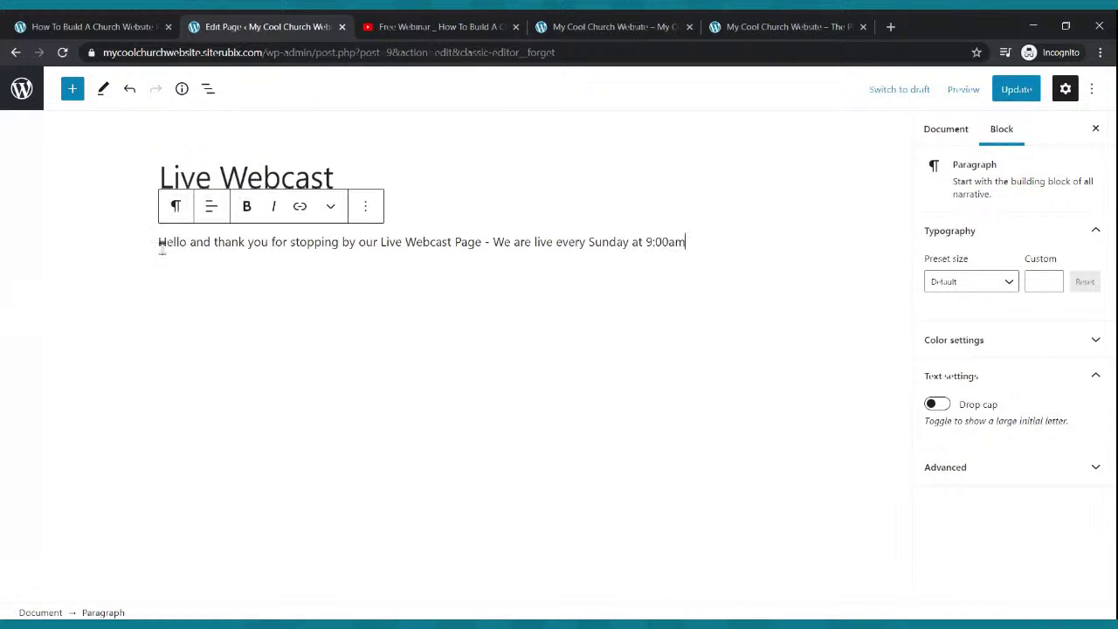
- Make the welcome sentence bold at custom size 28 and update the page
{"action": "left_click_drag", "start_coordinate": [158, 243], "coordinate": [699, 238]}
{"action": "left_click", "coordinate": [246, 206]}
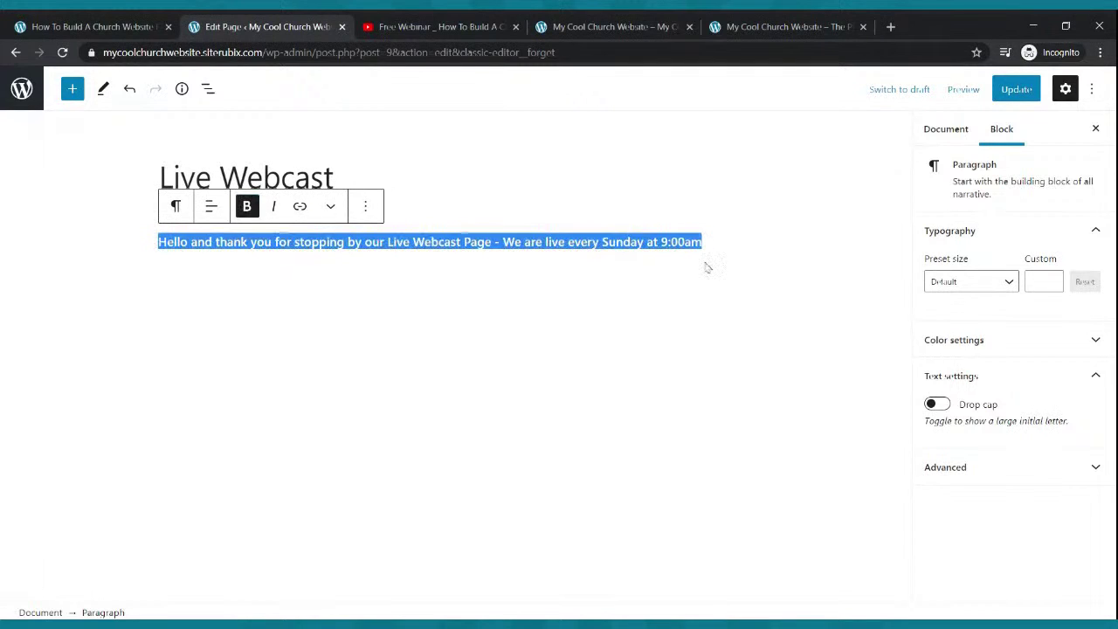
{"action": "left_click", "coordinate": [1051, 278]}
{"action": "left_click", "coordinate": [1051, 278]}
{"action": "left_click_drag", "start_coordinate": [1051, 280], "coordinate": [1052, 281]}
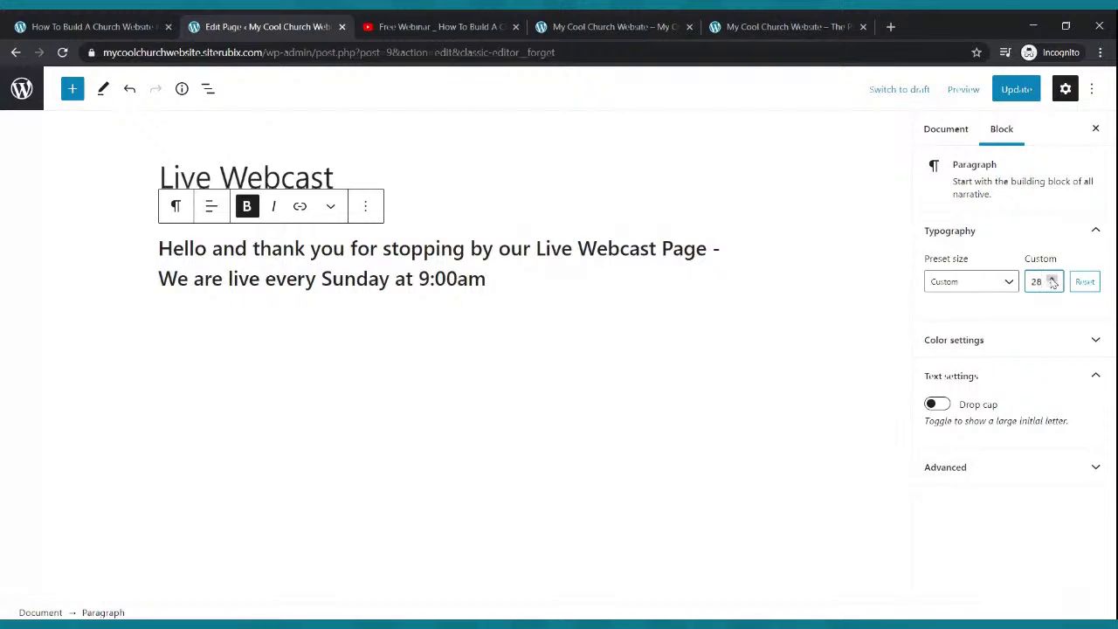
{"action": "left_click", "coordinate": [1013, 91]}
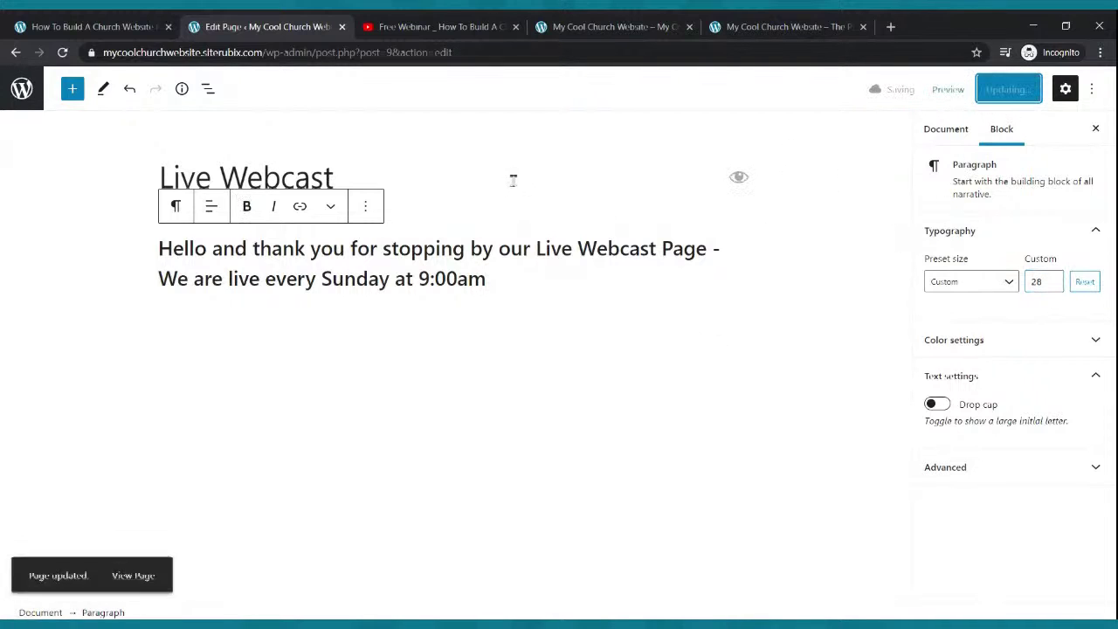
- Show the Free Webinar _ How To Build A Church Website video in the YouTube tab, closing its share dialog
{"action": "left_click", "coordinate": [386, 26]}
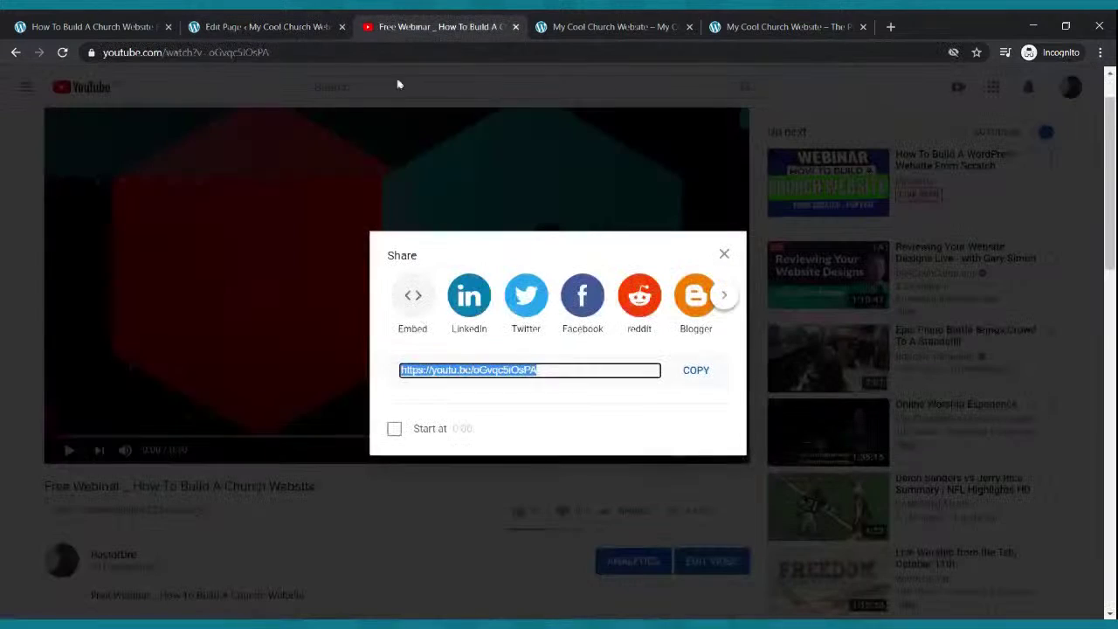
{"action": "left_click", "coordinate": [724, 254]}
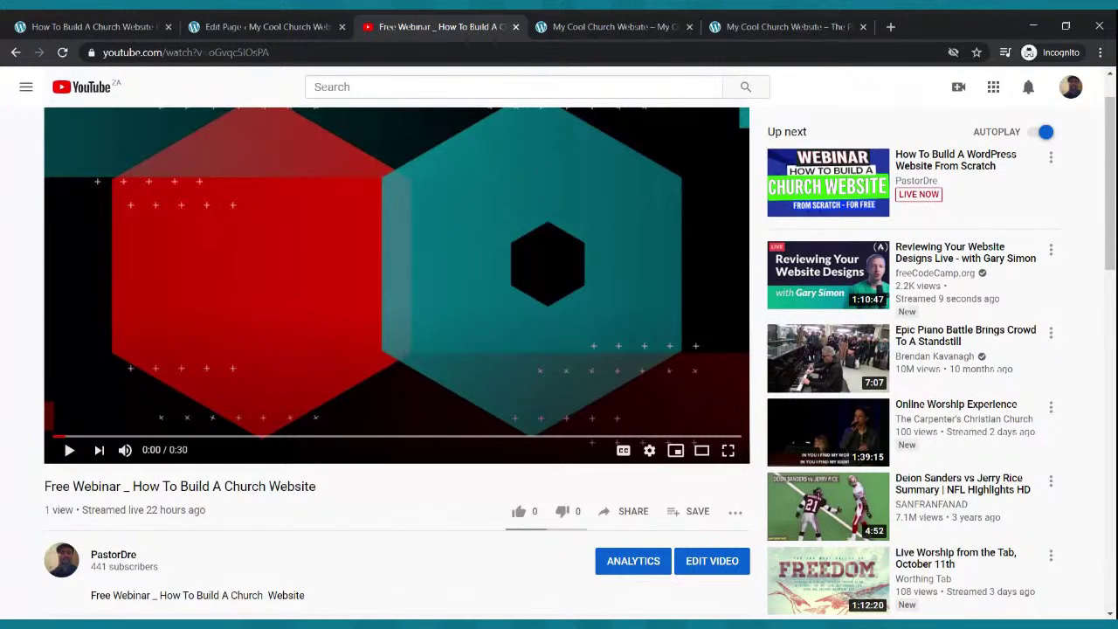
{"action": "left_click", "coordinate": [325, 21]}
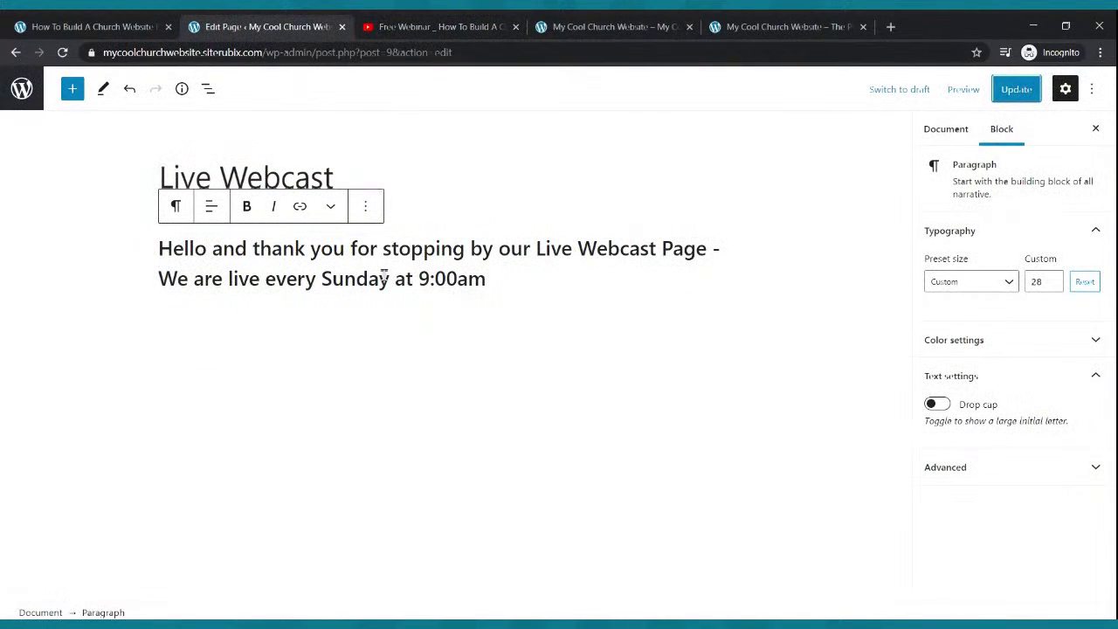
{"action": "left_click", "coordinate": [413, 29]}
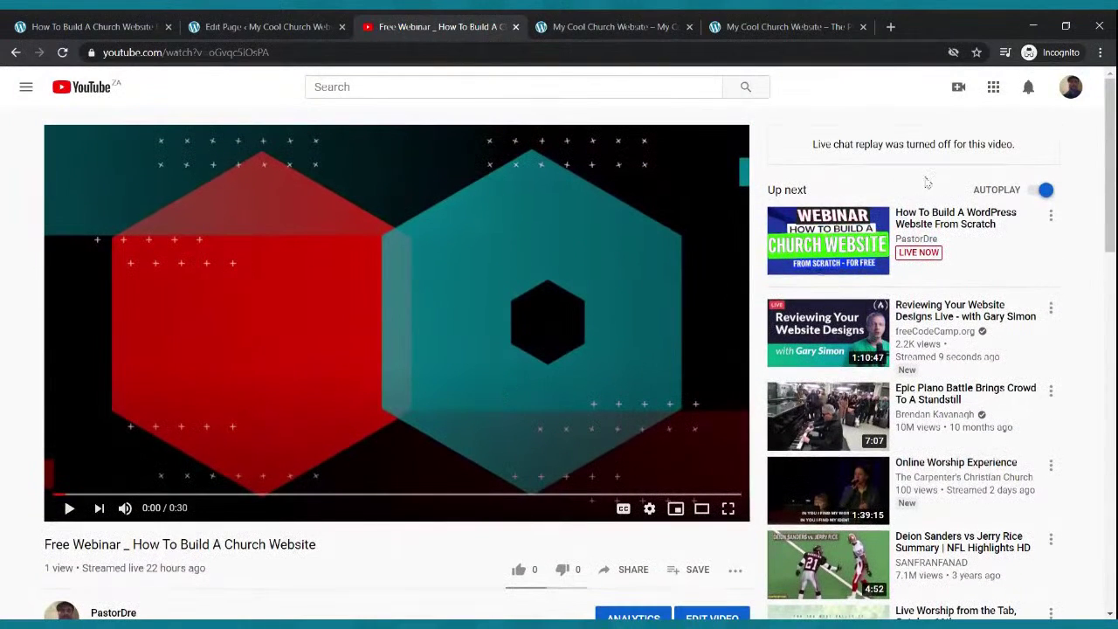
- Start scheduling a new live stream from Create > Go live, choosing fresh settings
{"action": "left_click", "coordinate": [959, 88]}
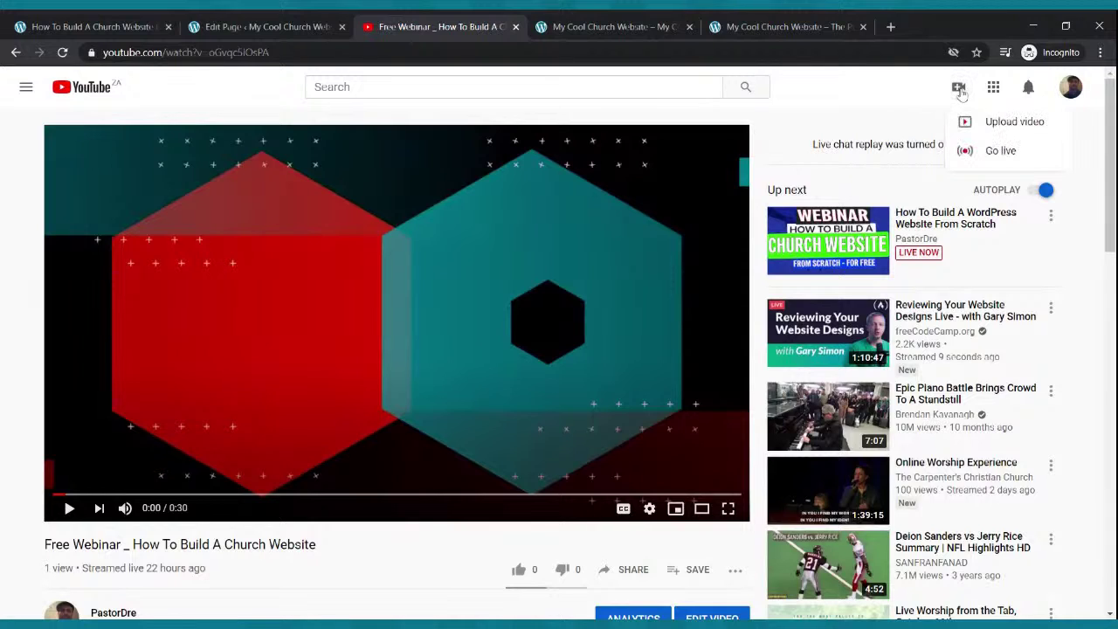
{"action": "left_click", "coordinate": [995, 151]}
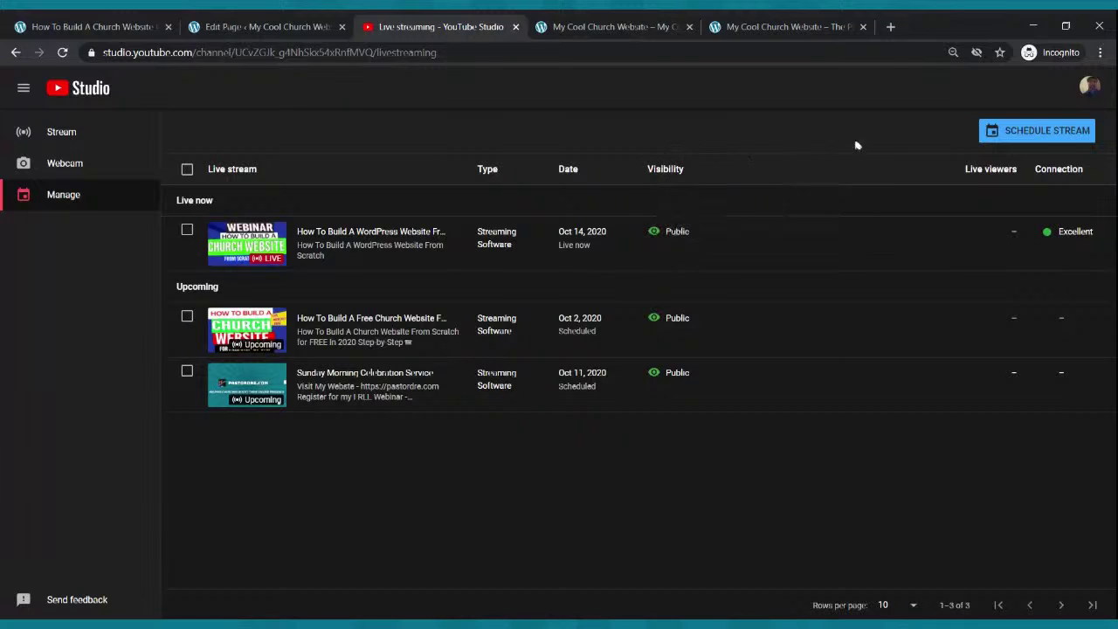
{"action": "left_click", "coordinate": [1050, 141]}
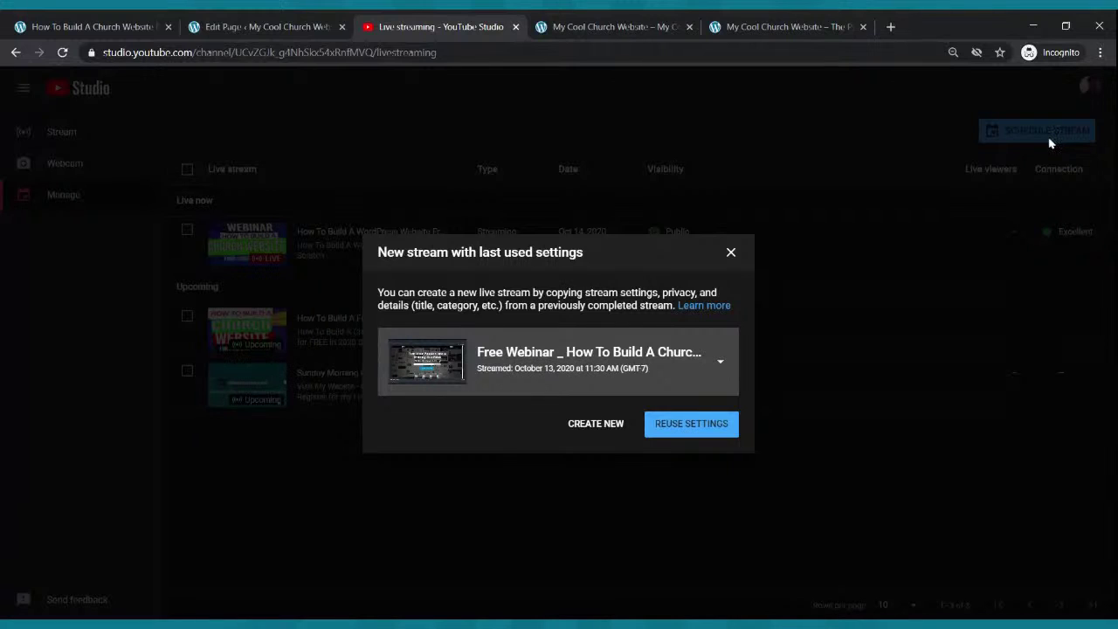
{"action": "left_click", "coordinate": [600, 427]}
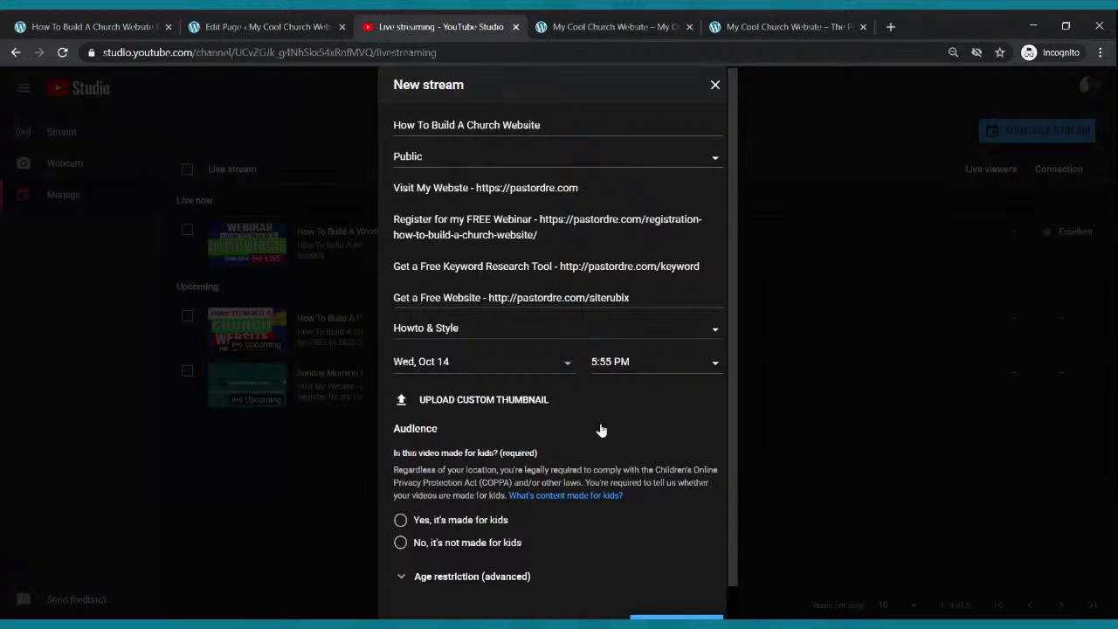
- Retitle the stream 'Sunday Morning Celebration Service' and set its date to Sun, Oct 18
{"action": "left_click_drag", "start_coordinate": [548, 125], "coordinate": [305, 129]}
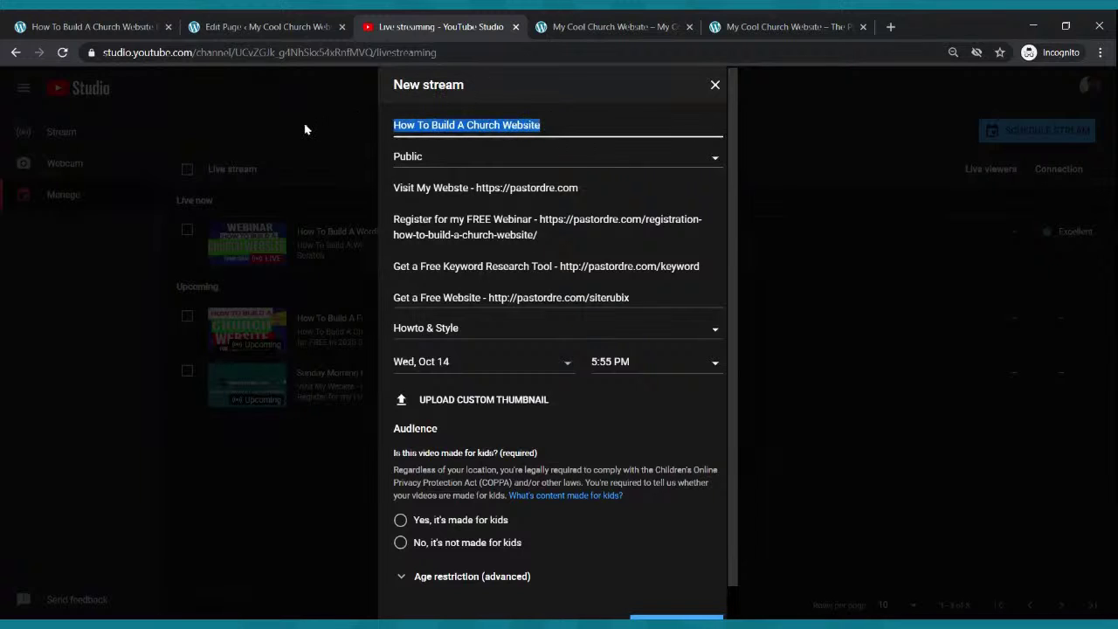
{"action": "type", "text": "Sundu"}
{"action": "type", "text": "y Morning Cele"}
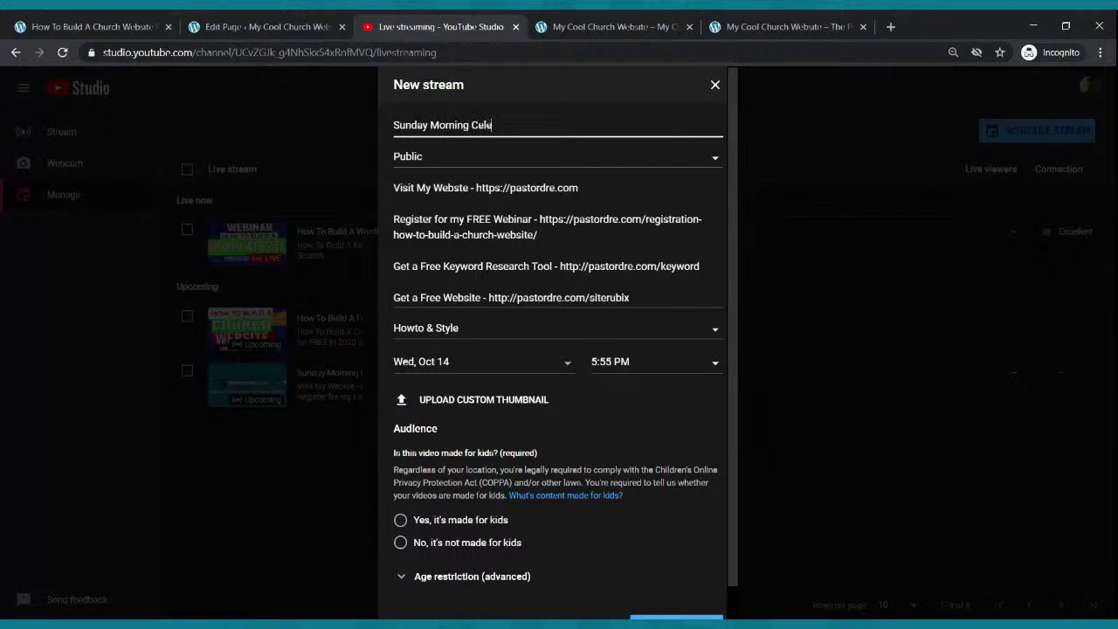
{"action": "type", "text": "bration Su"}
{"action": "type", "text": "rvice"}
{"action": "left_click", "coordinate": [490, 361]}
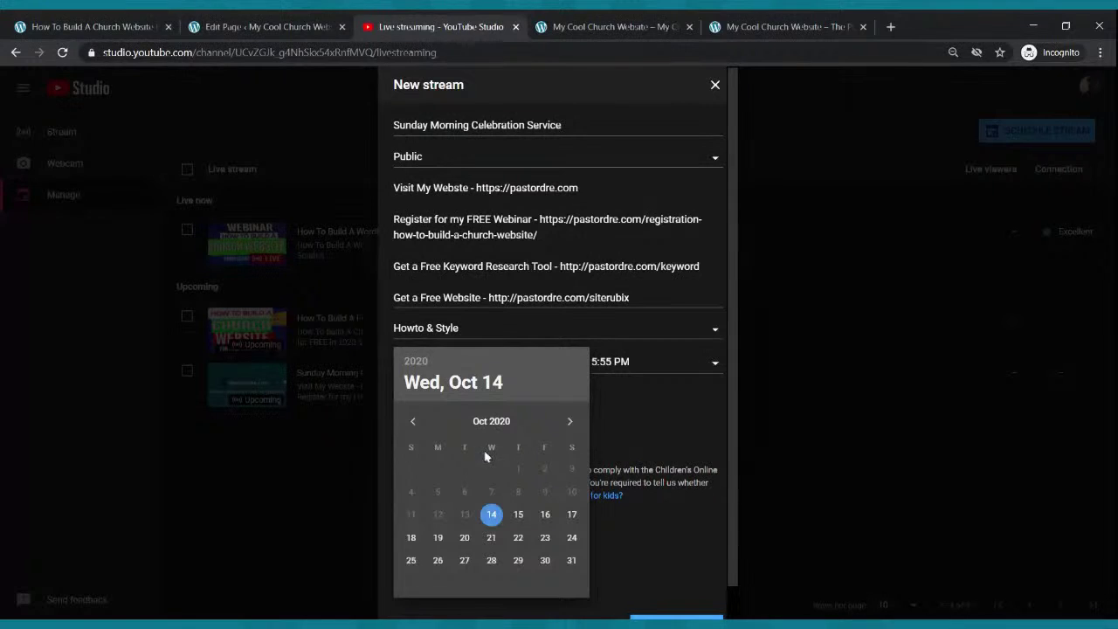
{"action": "left_click", "coordinate": [410, 537]}
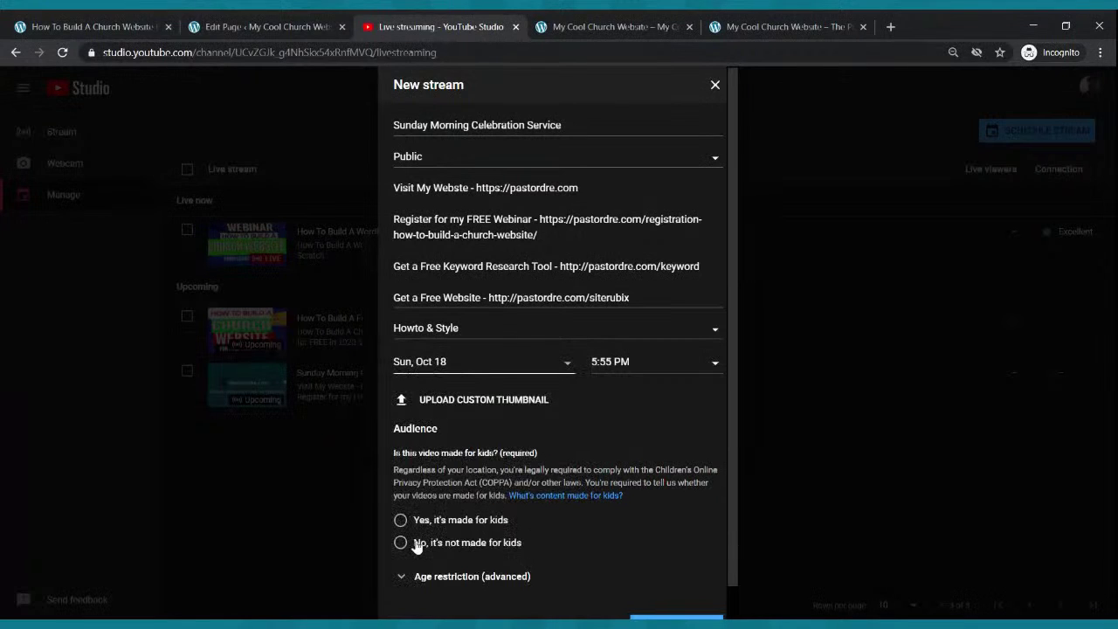
- Set the start time to 9:00 AM, mark it not made for kids, and create the stream
{"action": "left_click", "coordinate": [632, 372]}
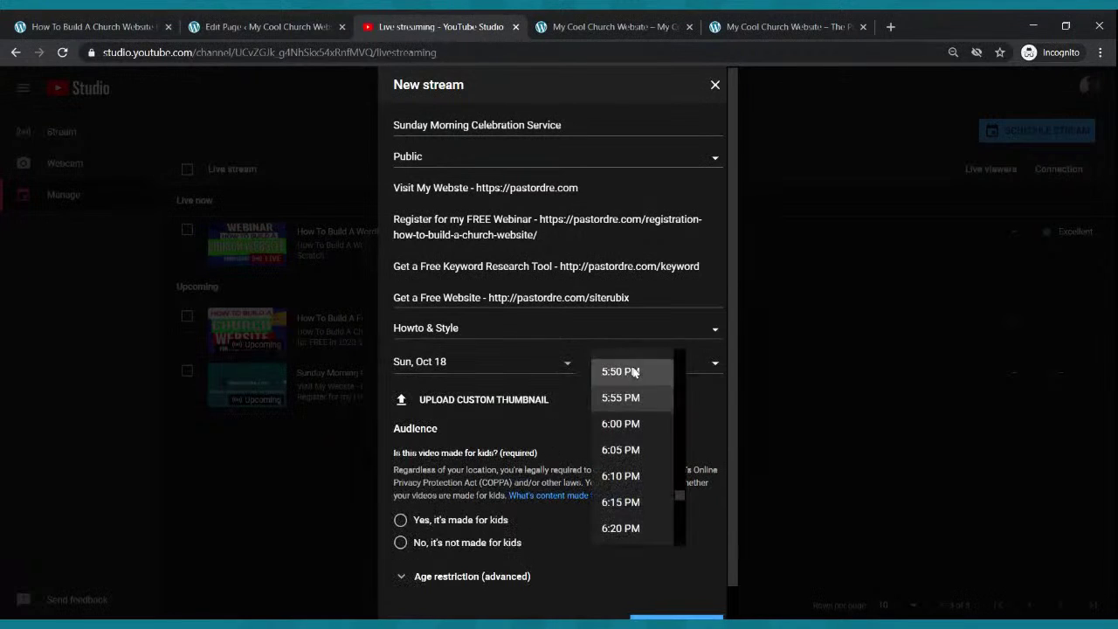
{"action": "scroll", "coordinate": [631, 461], "scroll_direction": "up", "scroll_amount": 15}
{"action": "scroll", "coordinate": [638, 437], "scroll_direction": "up", "scroll_amount": 10}
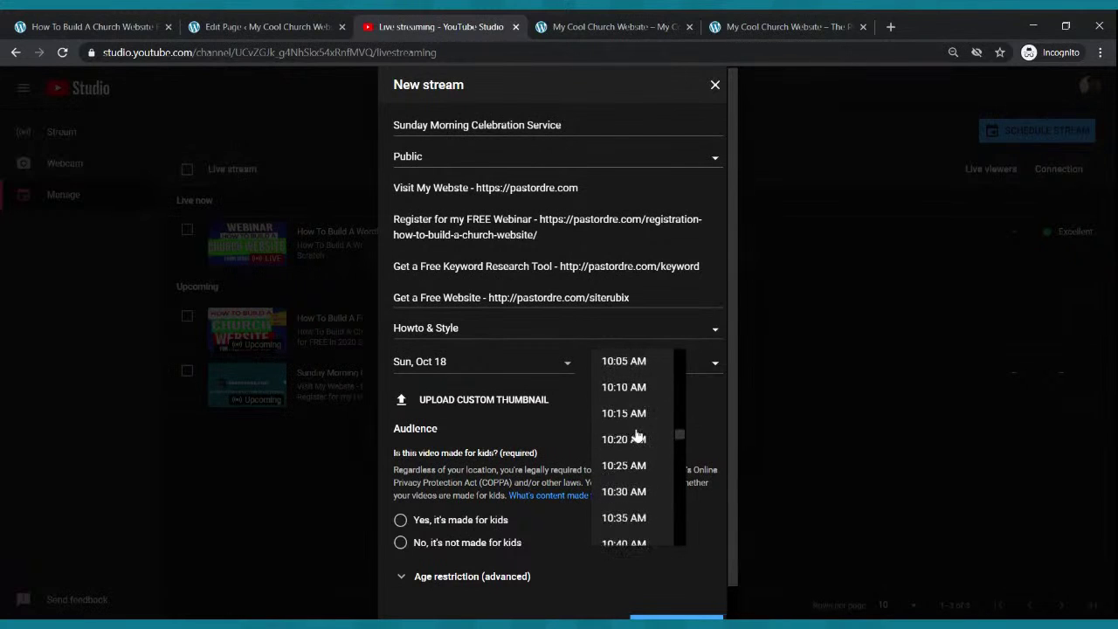
{"action": "scroll", "coordinate": [637, 436], "scroll_direction": "up", "scroll_amount": 5}
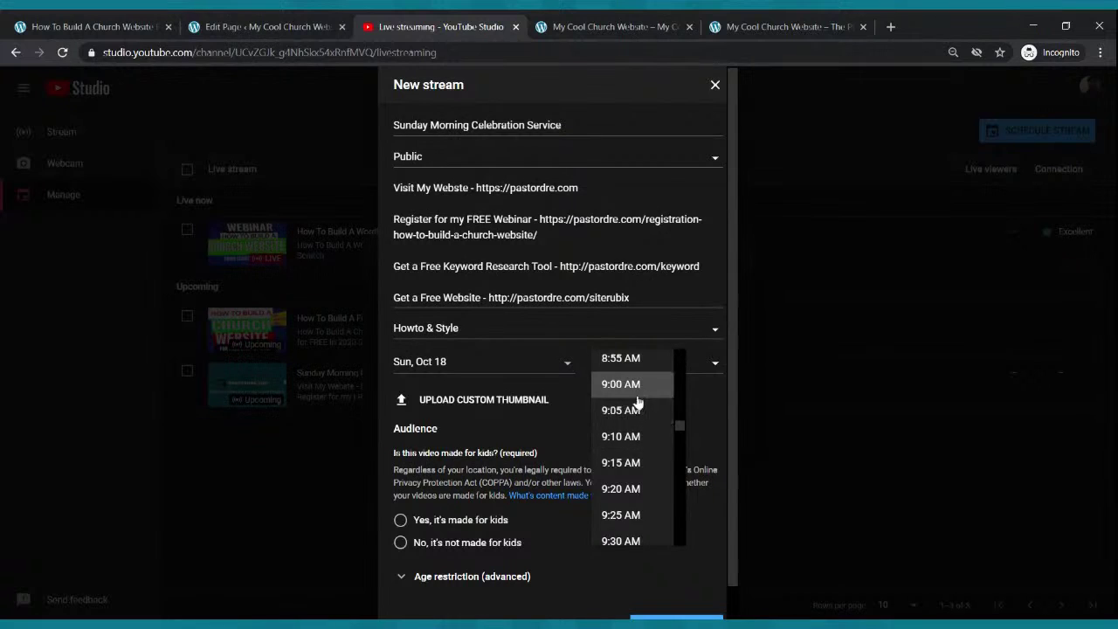
{"action": "left_click", "coordinate": [637, 398]}
{"action": "scroll", "coordinate": [457, 471], "scroll_direction": "down", "scroll_amount": 1}
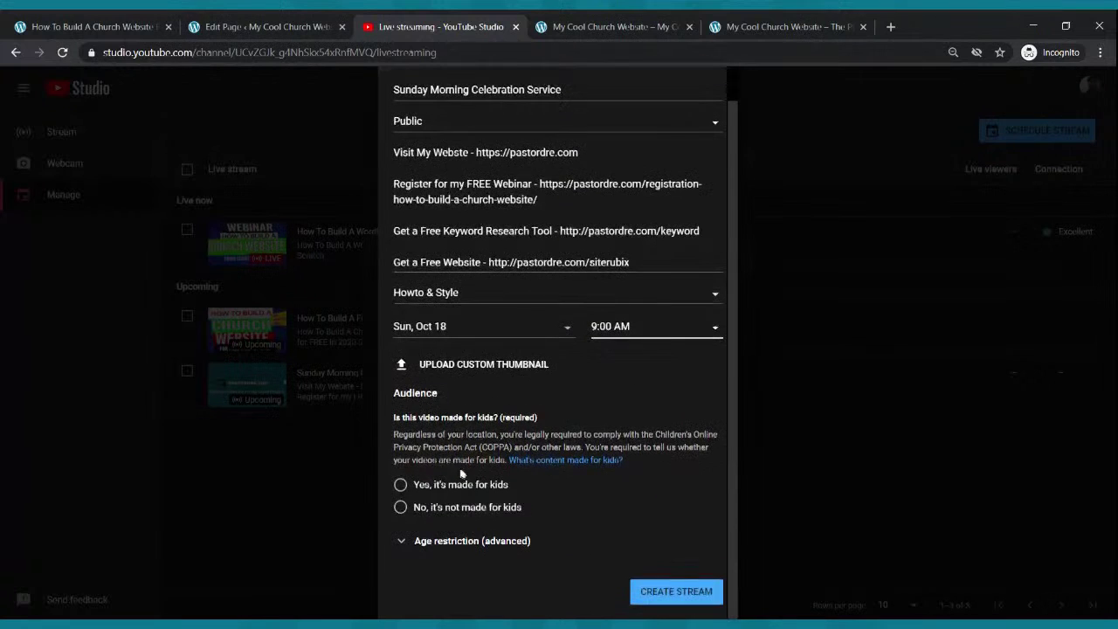
{"action": "left_click", "coordinate": [400, 507]}
{"action": "scroll", "coordinate": [491, 520], "scroll_direction": "up", "scroll_amount": 1}
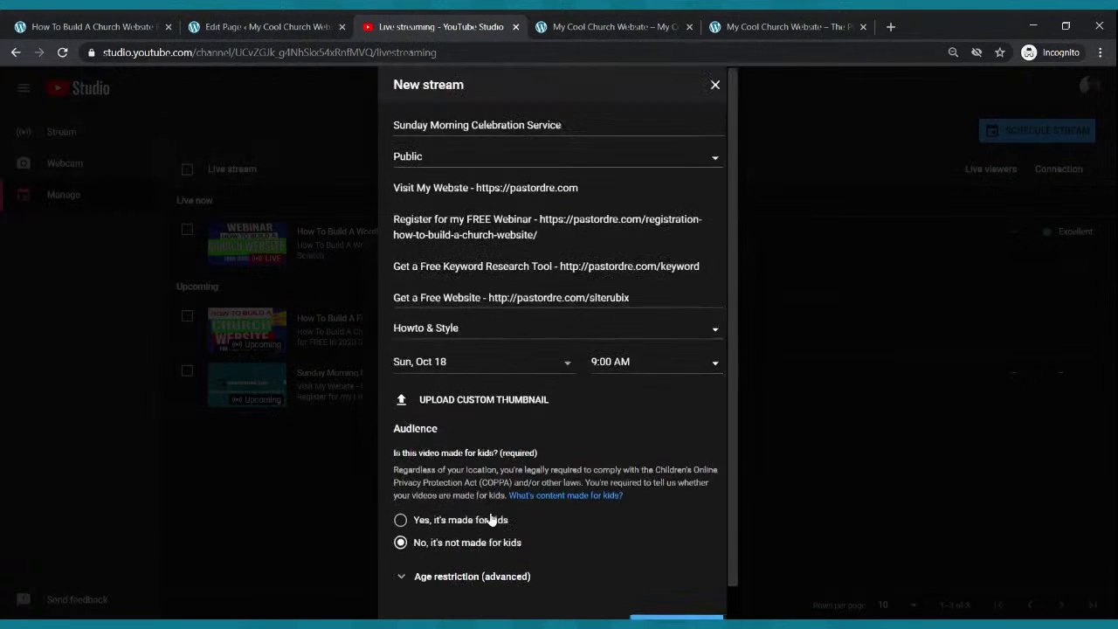
{"action": "scroll", "coordinate": [634, 594], "scroll_direction": "down", "scroll_amount": 1}
{"action": "left_click", "coordinate": [660, 594]}
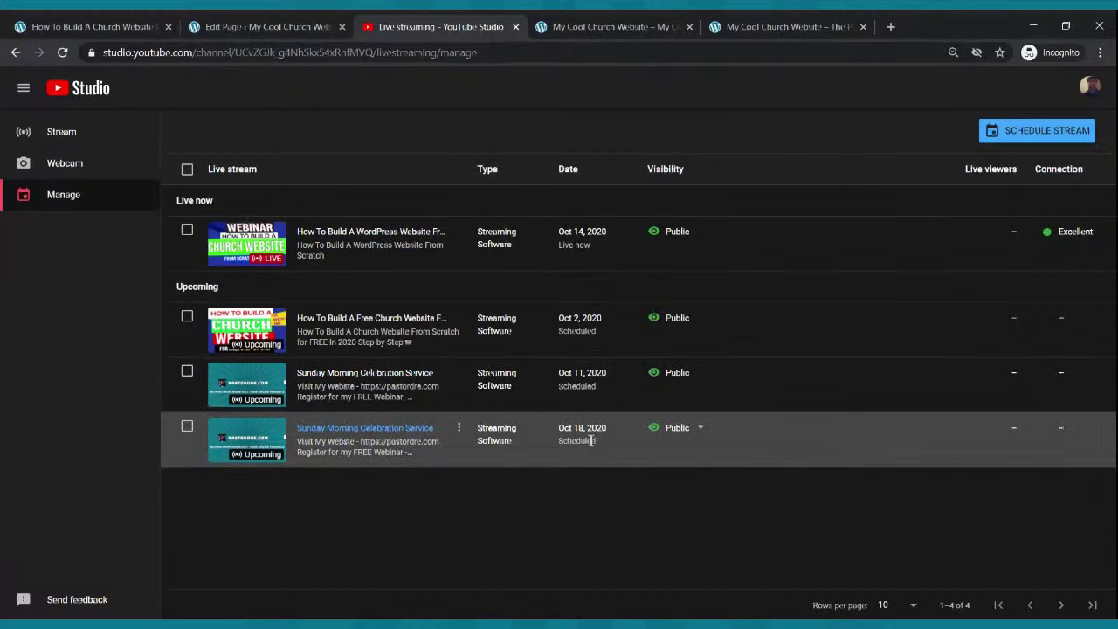
- Open the Oct 18 Sunday stream's control room and copy its share link
{"action": "left_click", "coordinate": [700, 427]}
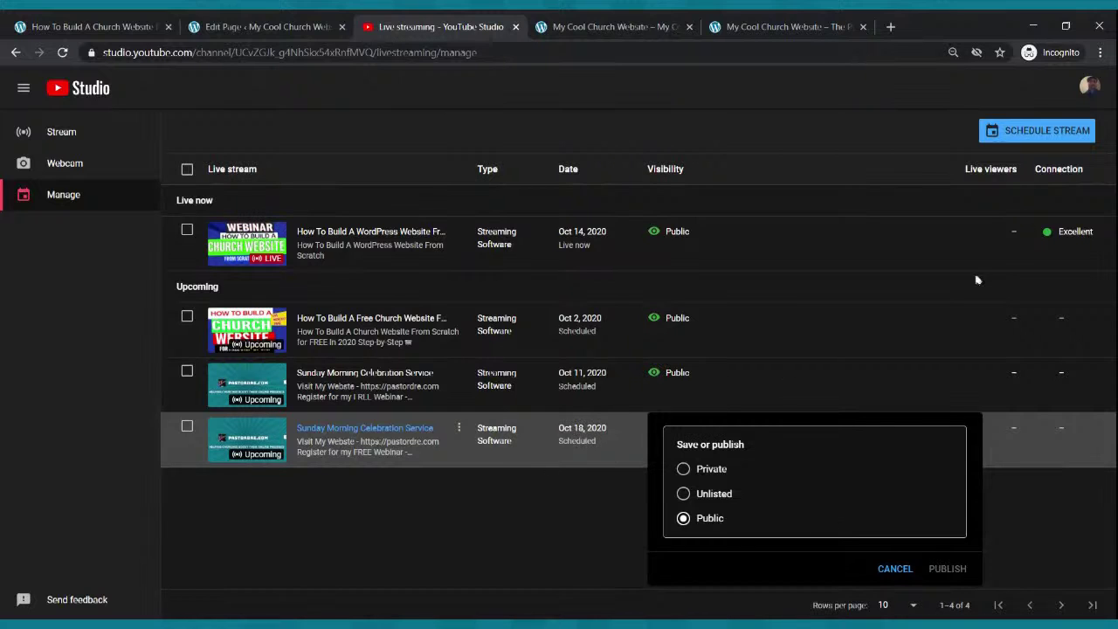
{"action": "left_click", "coordinate": [251, 444]}
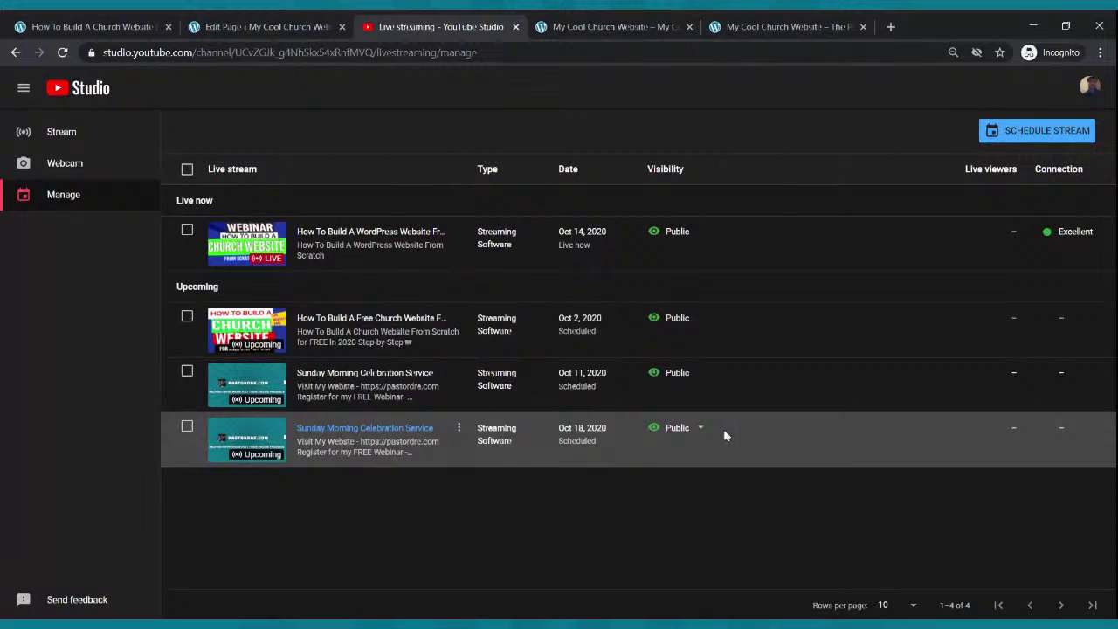
{"action": "left_click", "coordinate": [187, 427]}
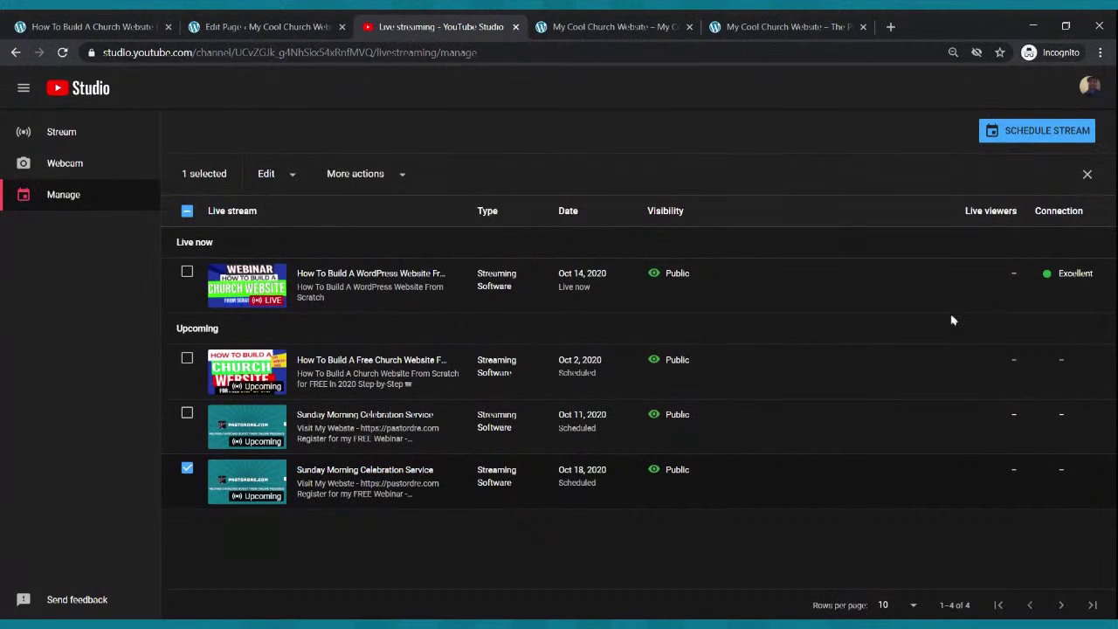
{"action": "left_click", "coordinate": [237, 482]}
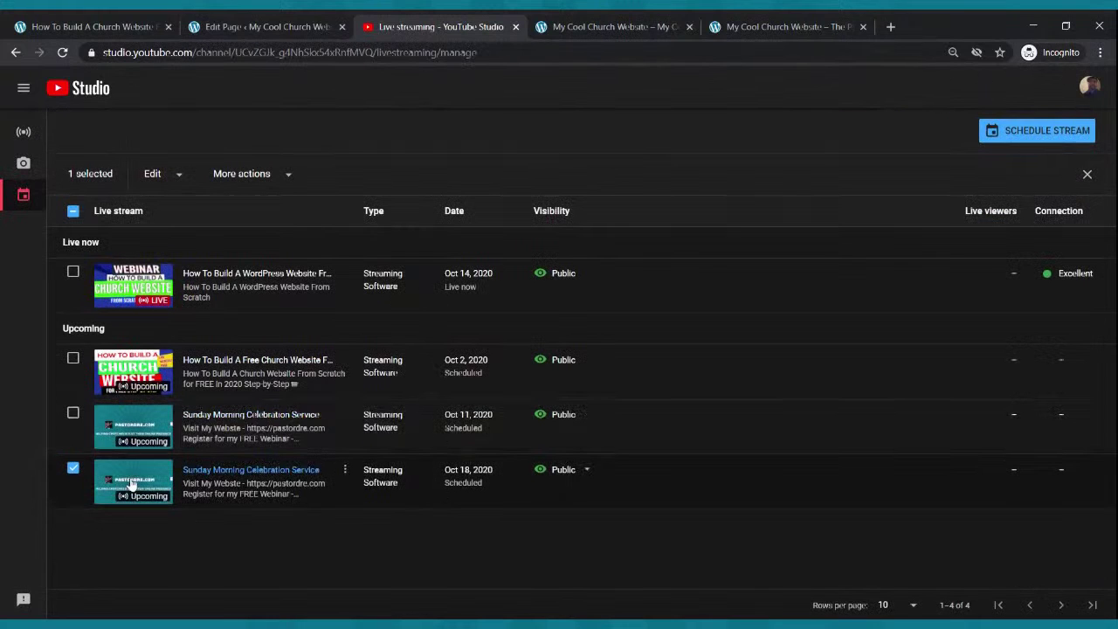
{"action": "left_click", "coordinate": [131, 485]}
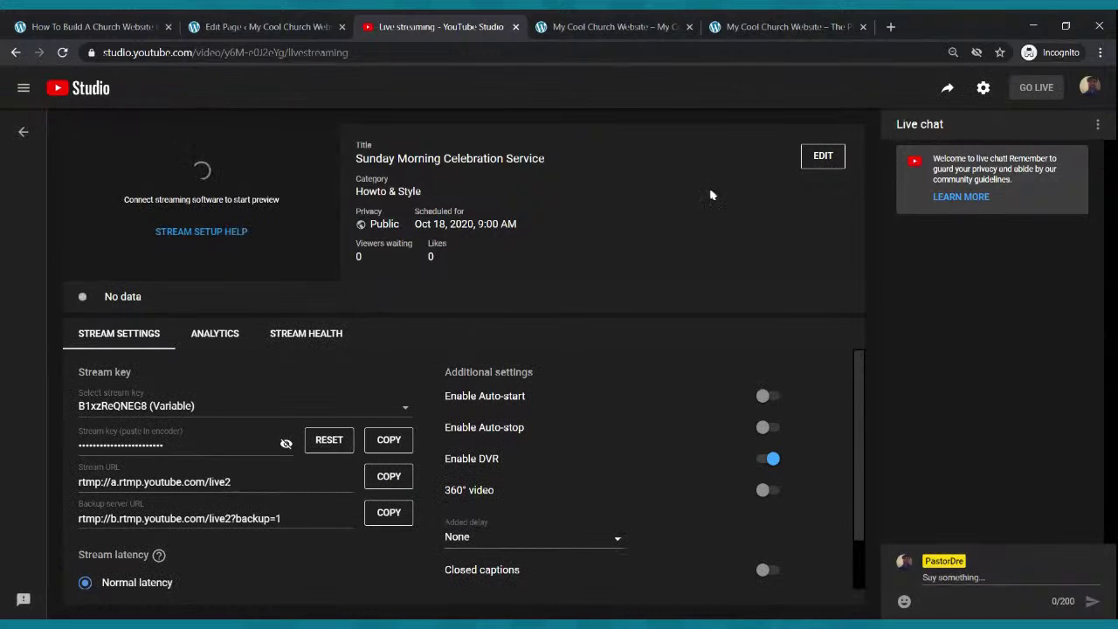
{"action": "left_click", "coordinate": [947, 89]}
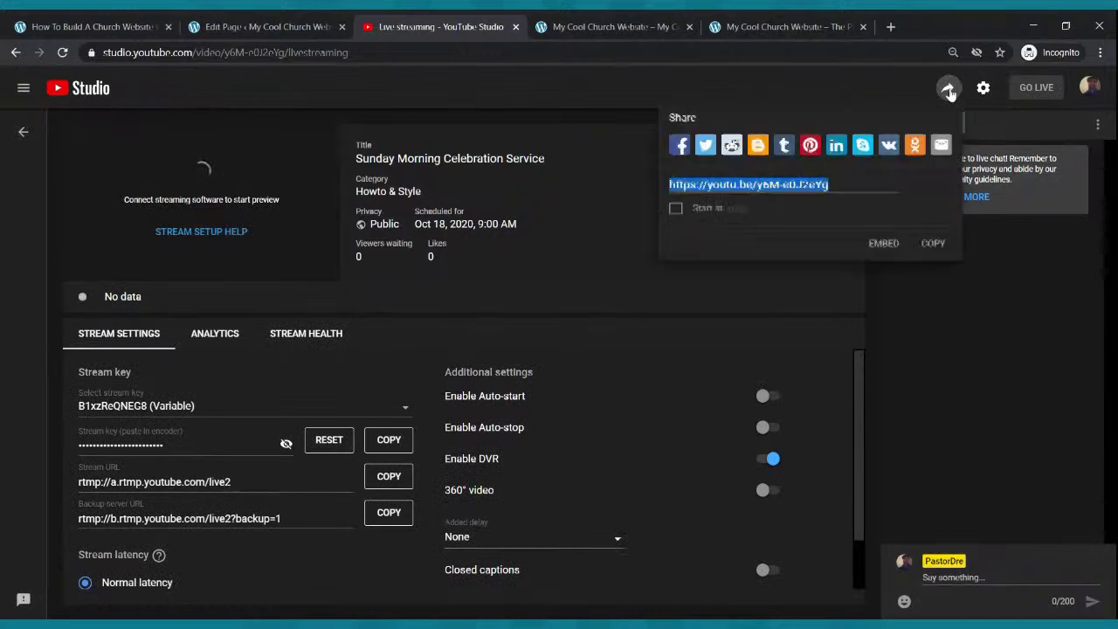
{"action": "left_click", "coordinate": [932, 244]}
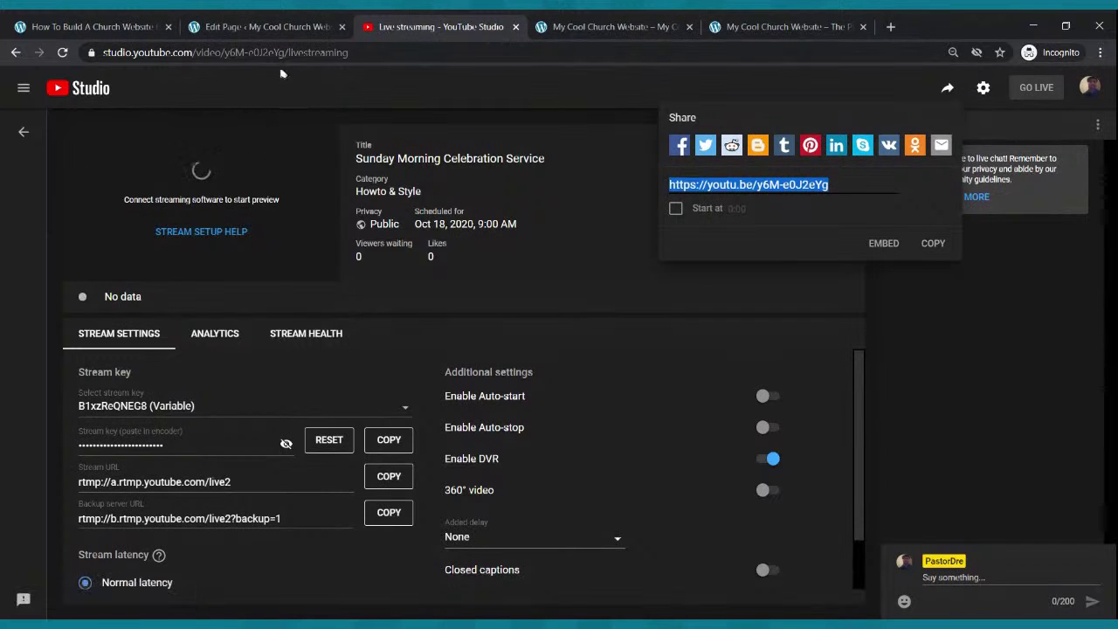
{"action": "left_click", "coordinate": [266, 27]}
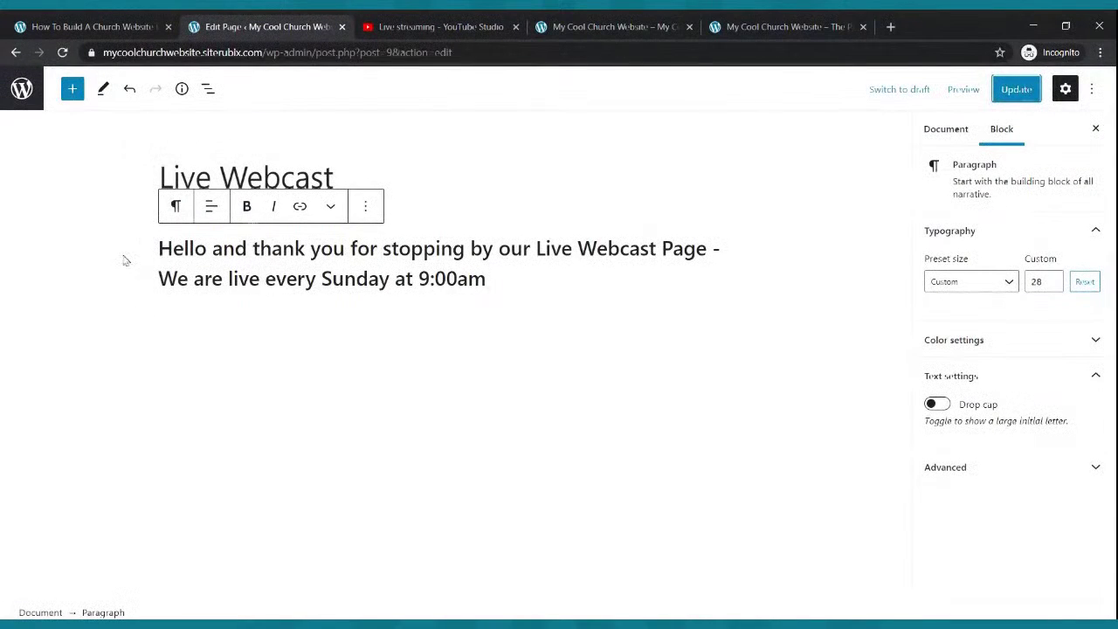
- Insert a YouTube embed block below the welcome text
{"action": "left_click", "coordinate": [73, 88]}
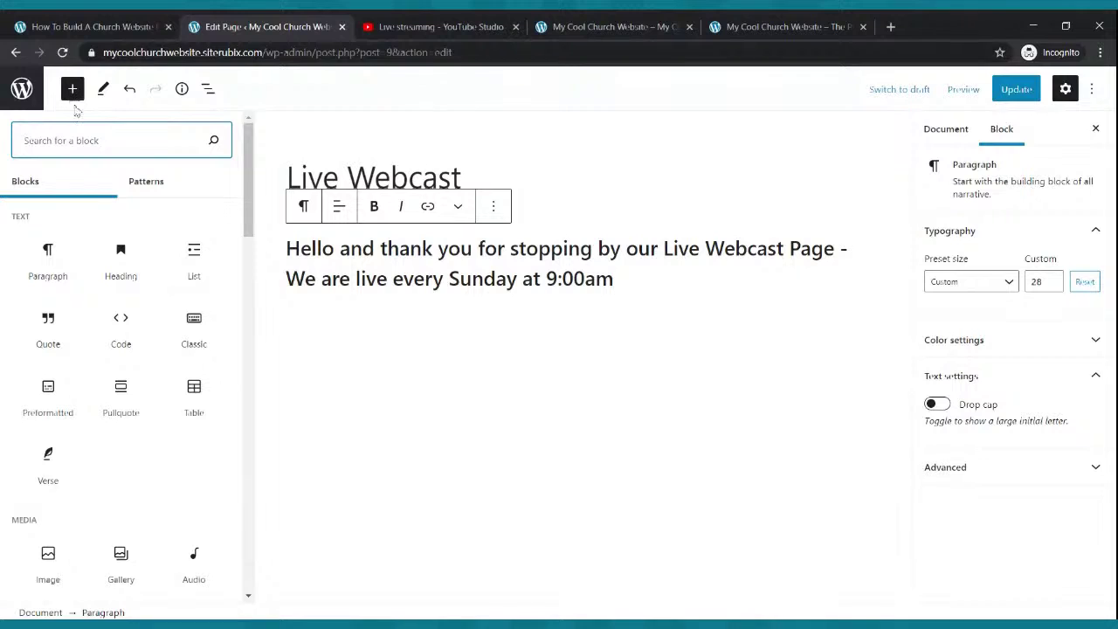
{"action": "type", "text": "vi"}
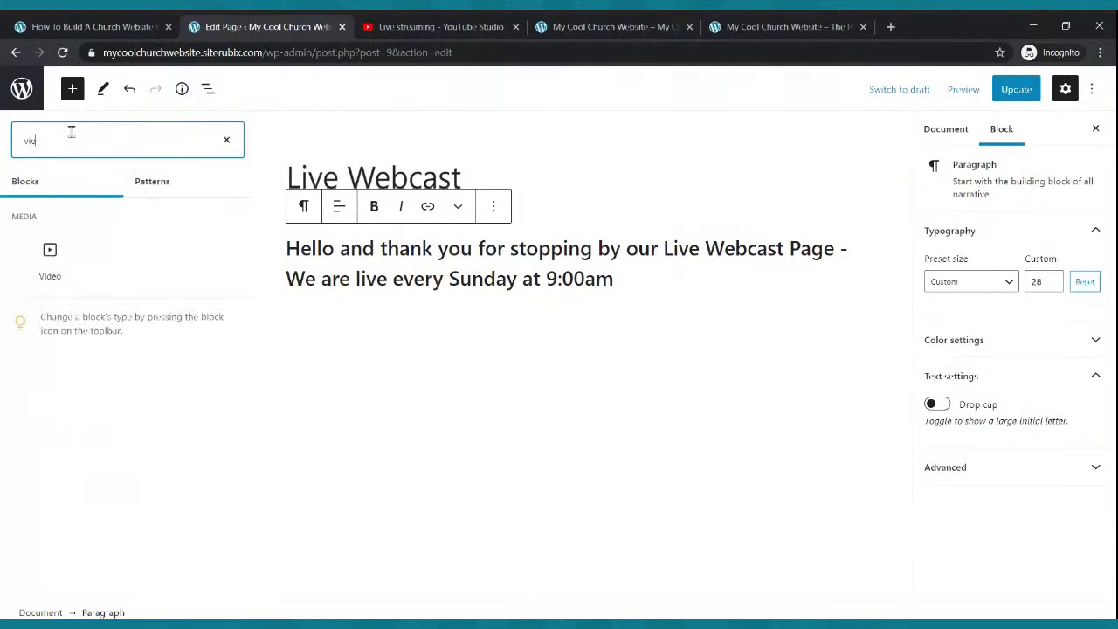
{"action": "type", "text": "d"}
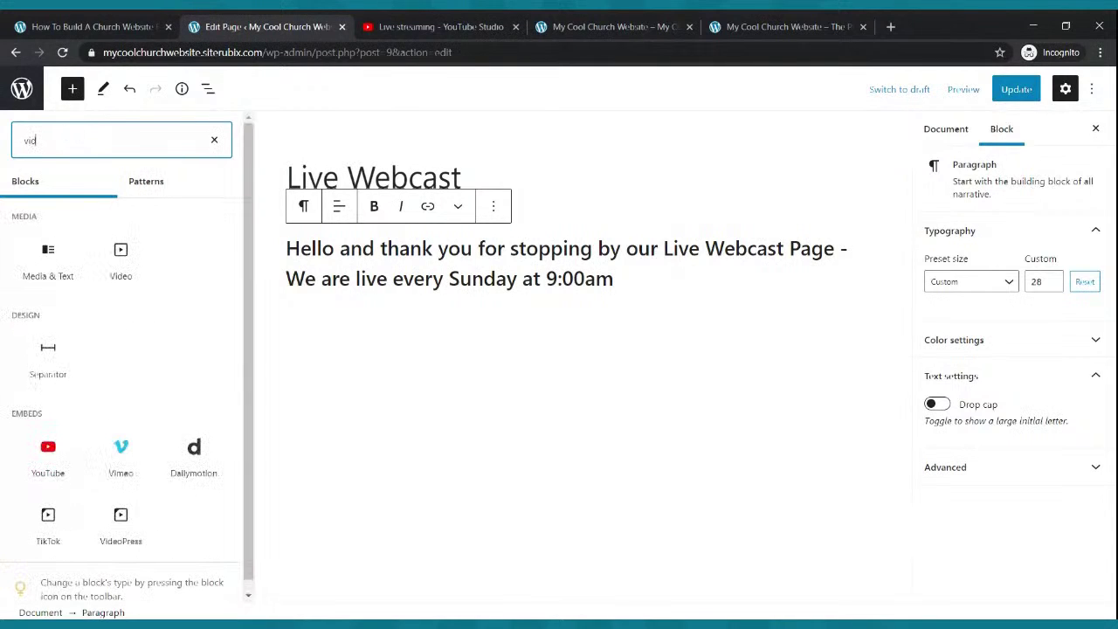
{"action": "type", "text": "eo"}
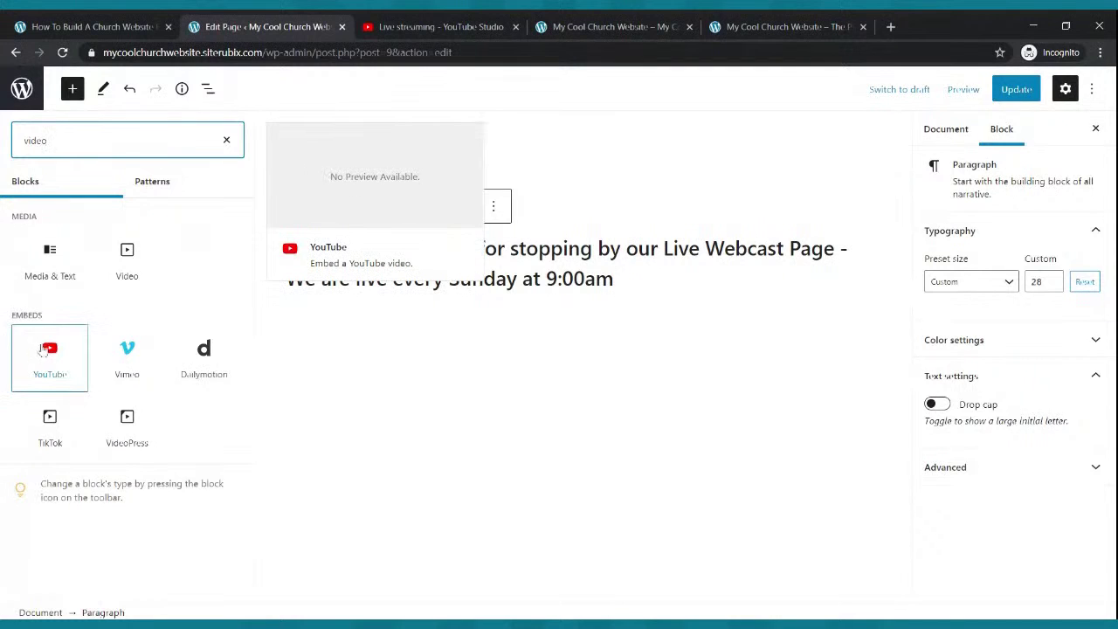
{"action": "left_click", "coordinate": [49, 354]}
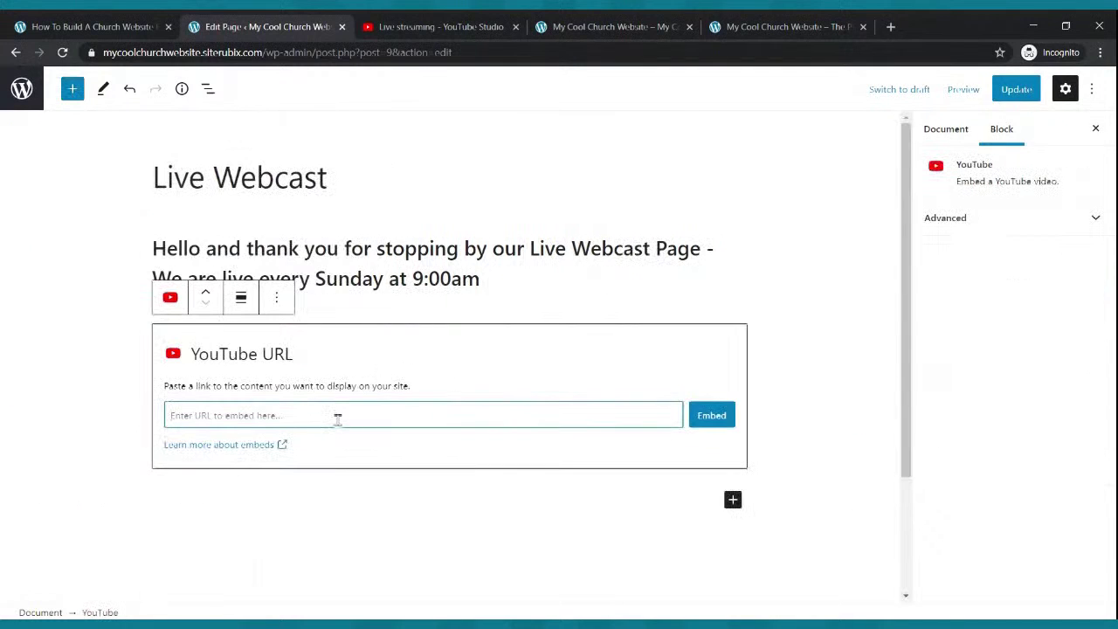
- Embed the Sunday stream's youtu.be link in the YouTube block and update the Live Webcast page
{"action": "left_click", "coordinate": [489, 26]}
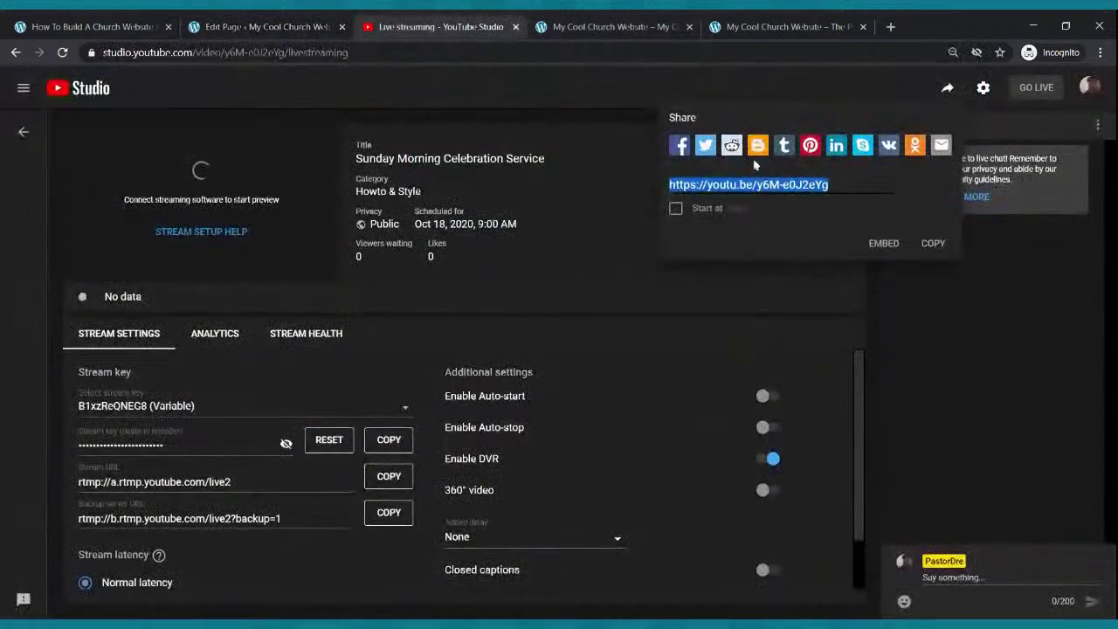
{"action": "left_click", "coordinate": [262, 26]}
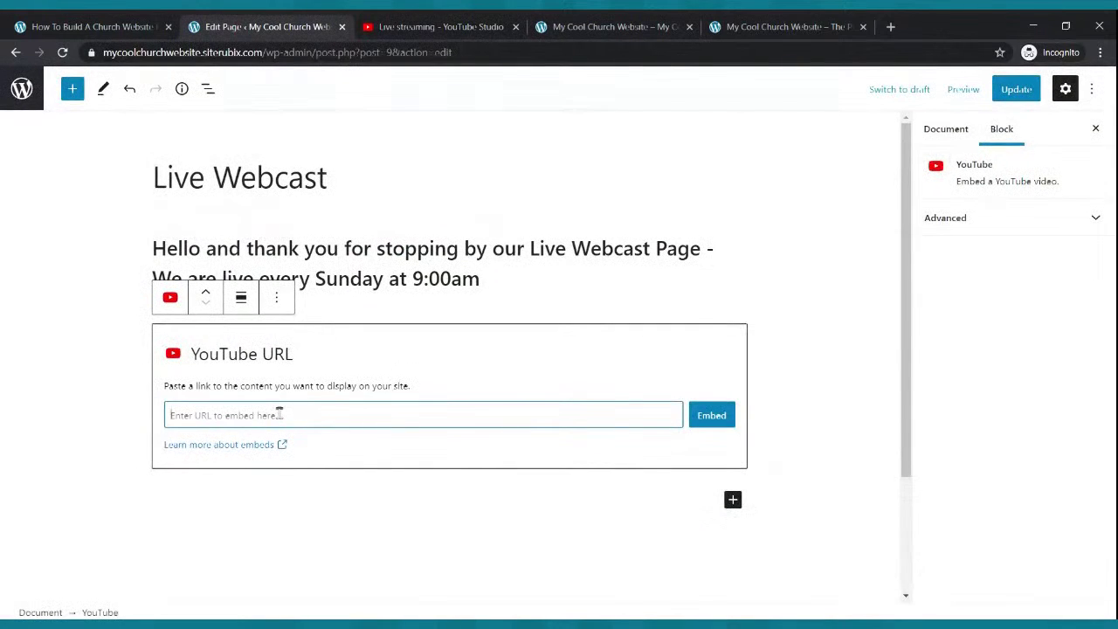
{"action": "left_click", "coordinate": [388, 28]}
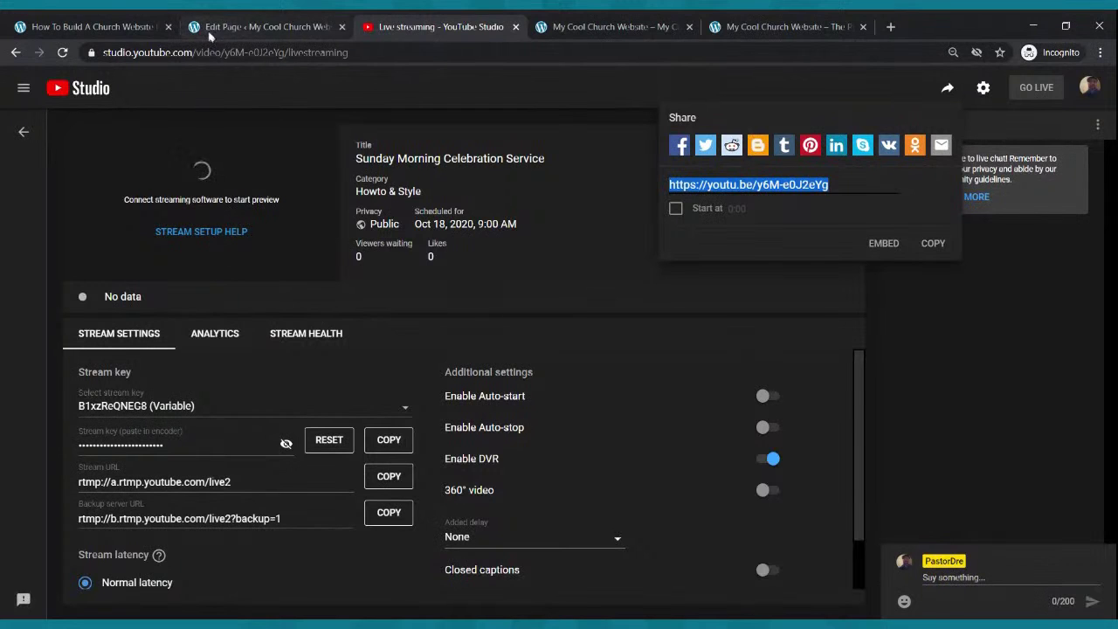
{"action": "left_click", "coordinate": [278, 22]}
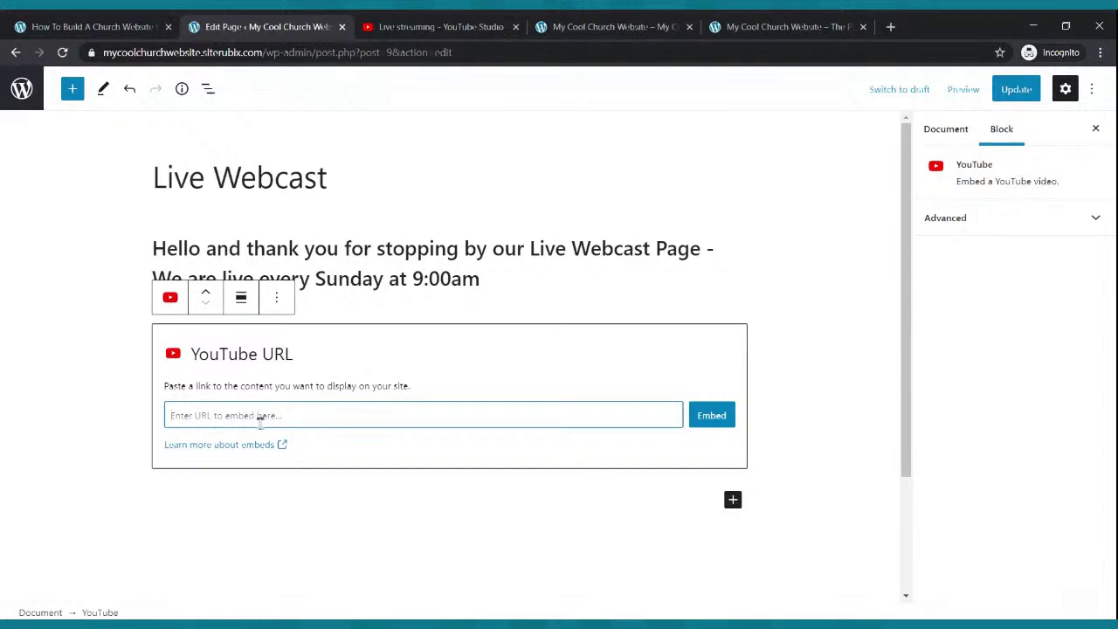
{"action": "key", "text": "ctrl+v"}
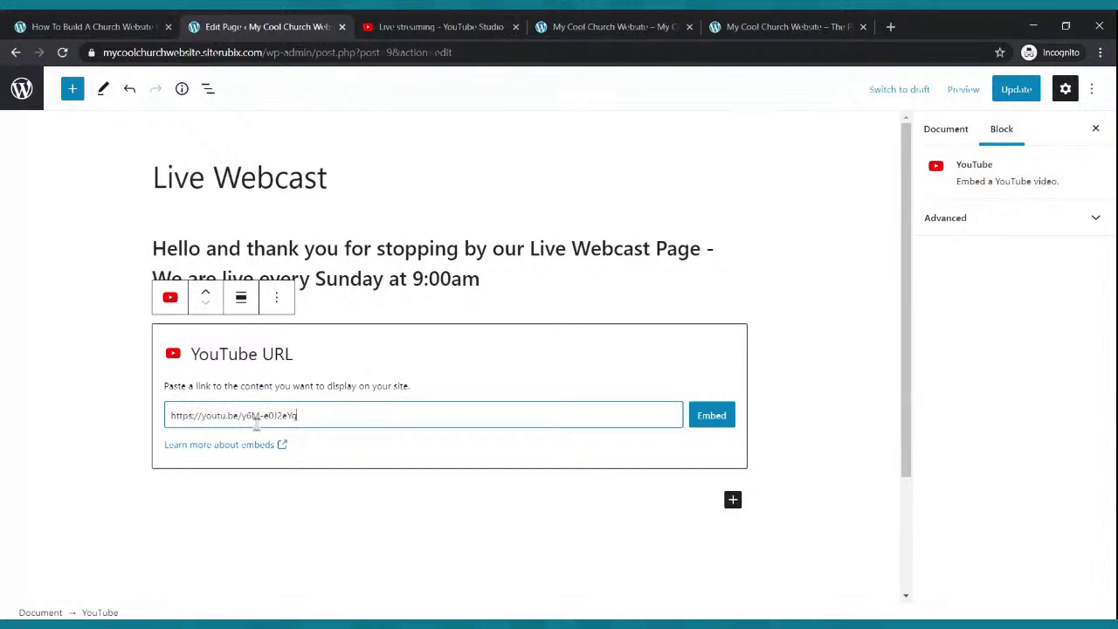
{"action": "left_click", "coordinate": [709, 419]}
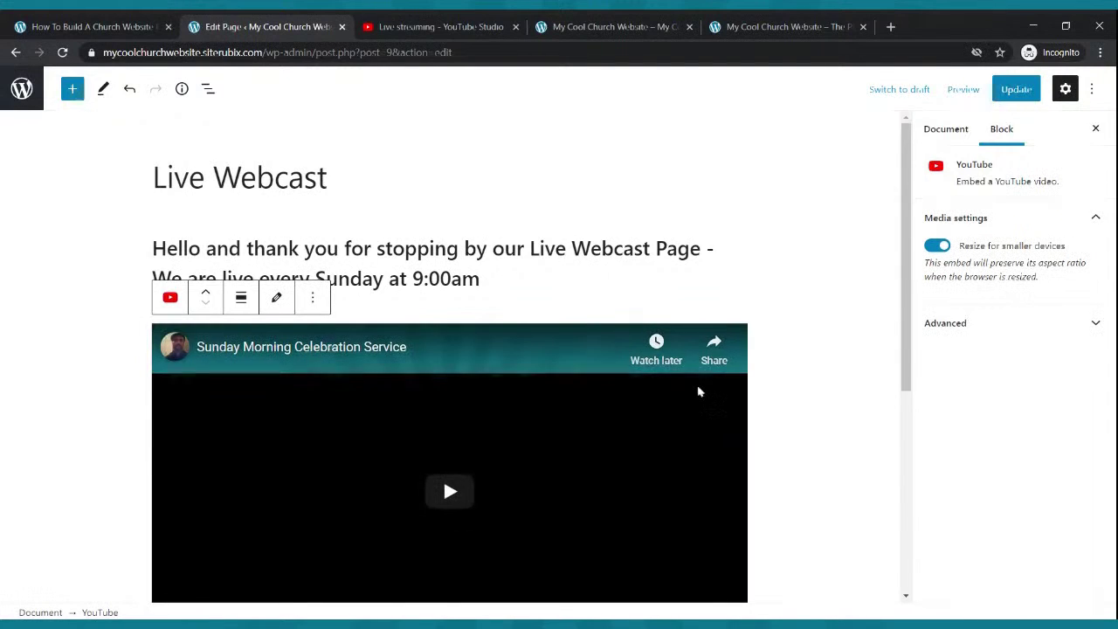
{"action": "left_click", "coordinate": [1014, 88]}
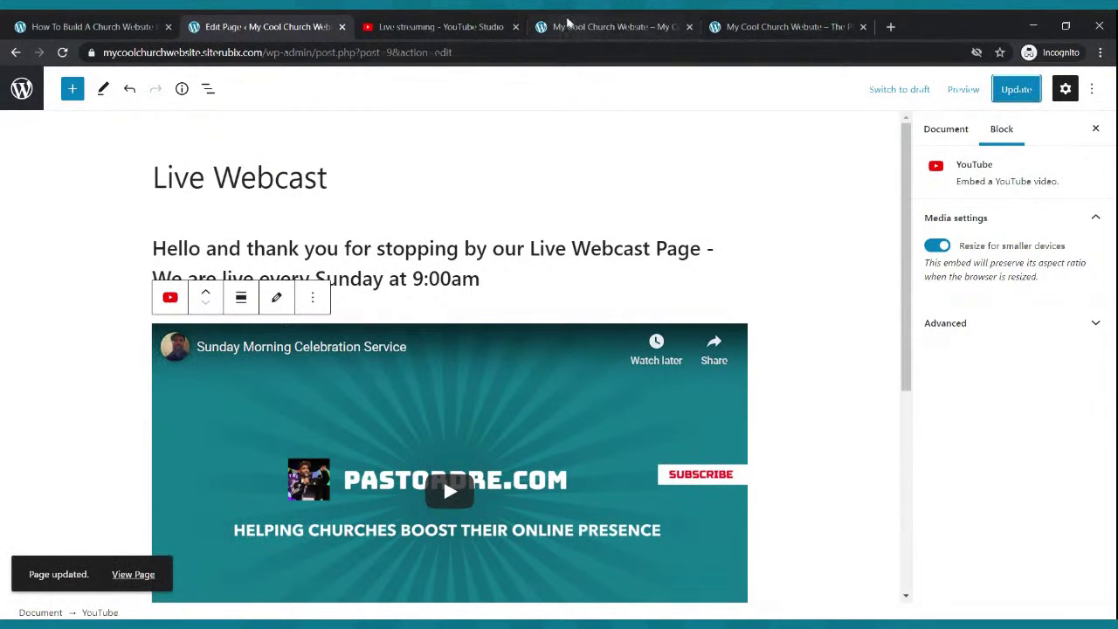
{"action": "left_click", "coordinate": [568, 24]}
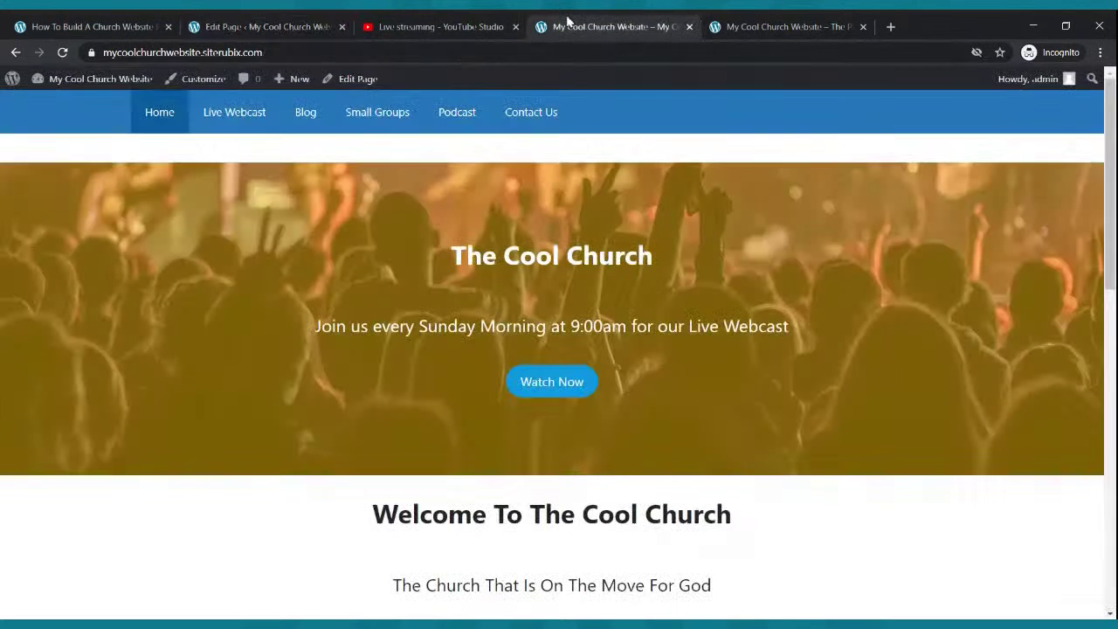
- Open the published Live Webcast page and scroll through its welcome text
{"action": "left_click", "coordinate": [229, 119]}
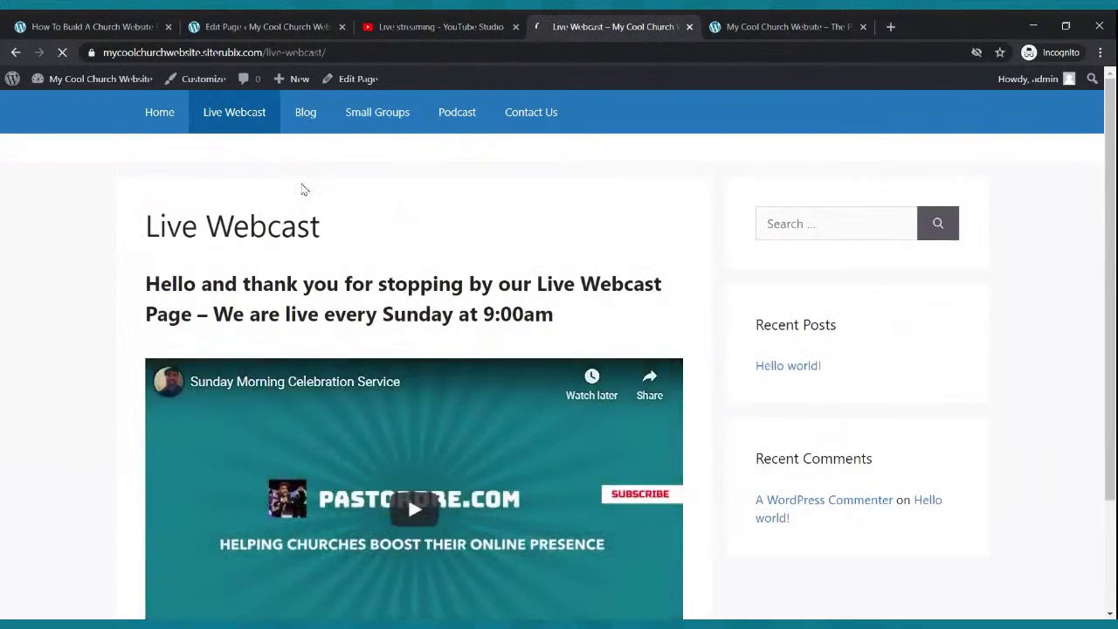
{"action": "scroll", "coordinate": [302, 187], "scroll_direction": "down", "scroll_amount": 2}
{"action": "scroll", "coordinate": [301, 187], "scroll_direction": "up", "scroll_amount": 2}
{"action": "scroll", "coordinate": [302, 186], "scroll_direction": "down", "scroll_amount": 2}
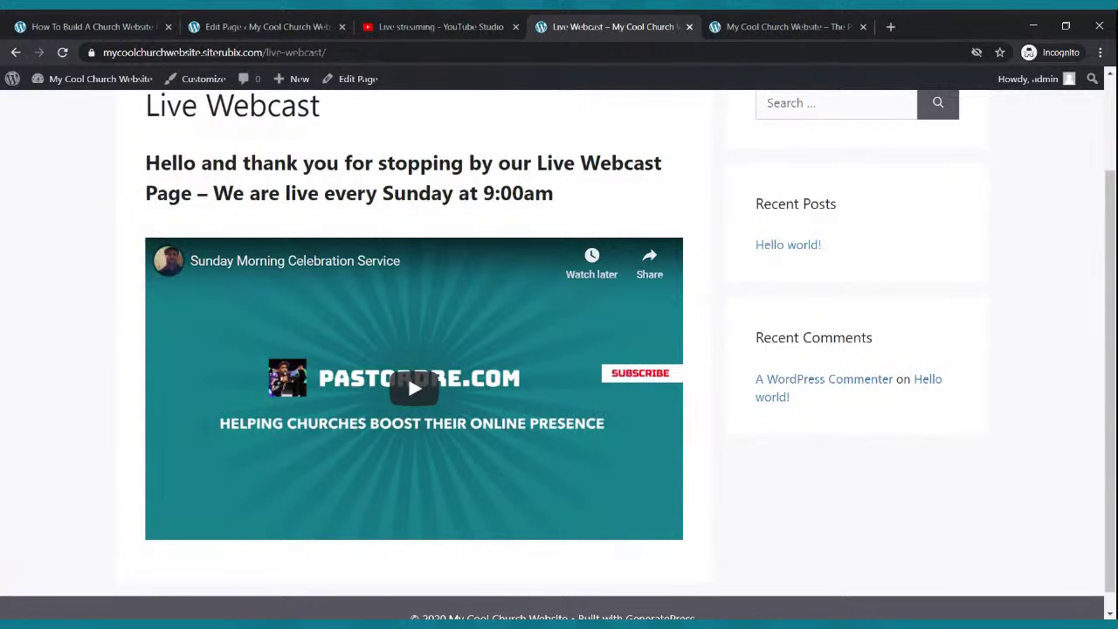
- Glance at the livestream details and the editor, then re-review the published Live Webcast page
{"action": "left_click", "coordinate": [384, 35]}
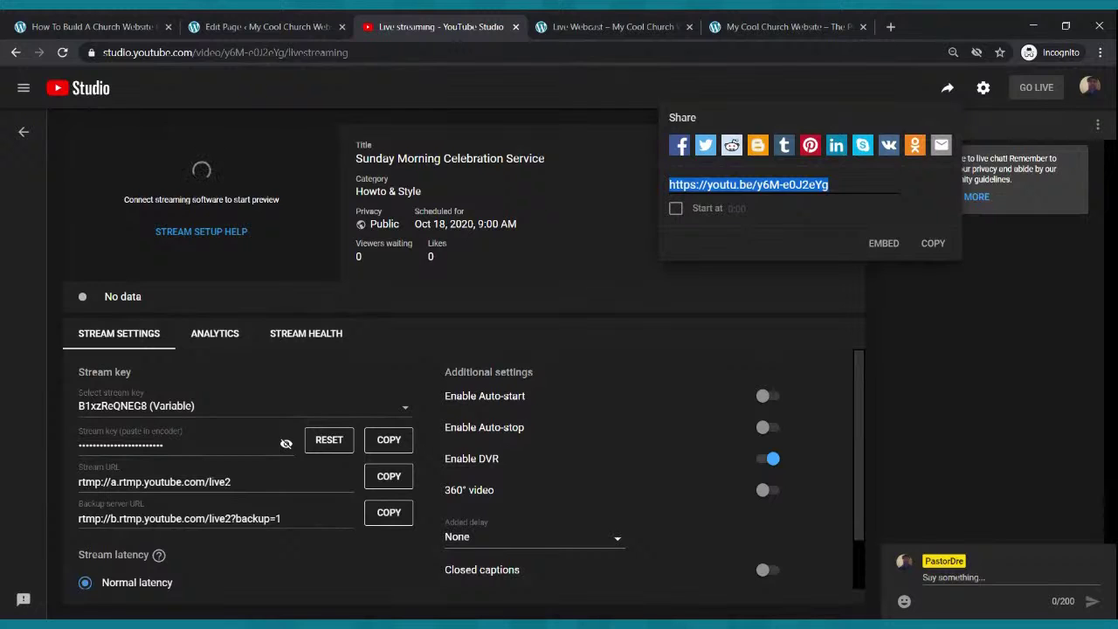
{"action": "left_click", "coordinate": [262, 27]}
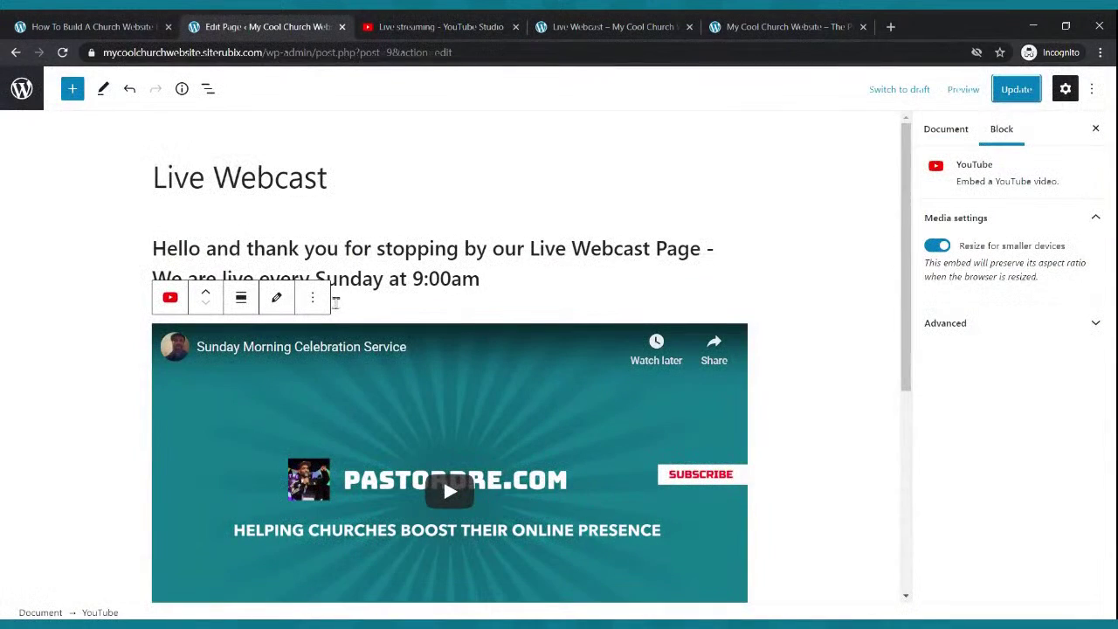
{"action": "left_click", "coordinate": [554, 24]}
{"action": "scroll", "coordinate": [529, 367], "scroll_direction": "up", "scroll_amount": 2}
{"action": "scroll", "coordinate": [529, 368], "scroll_direction": "down", "scroll_amount": 2}
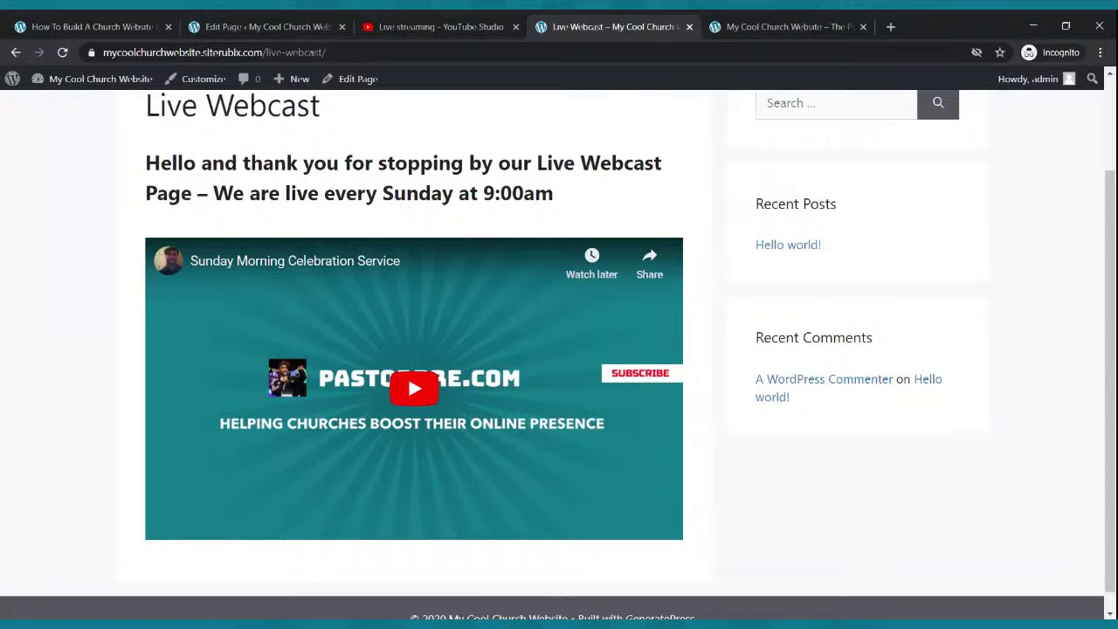
{"action": "scroll", "coordinate": [516, 489], "scroll_direction": "up", "scroll_amount": 1}
{"action": "scroll", "coordinate": [516, 489], "scroll_direction": "down", "scroll_amount": 1}
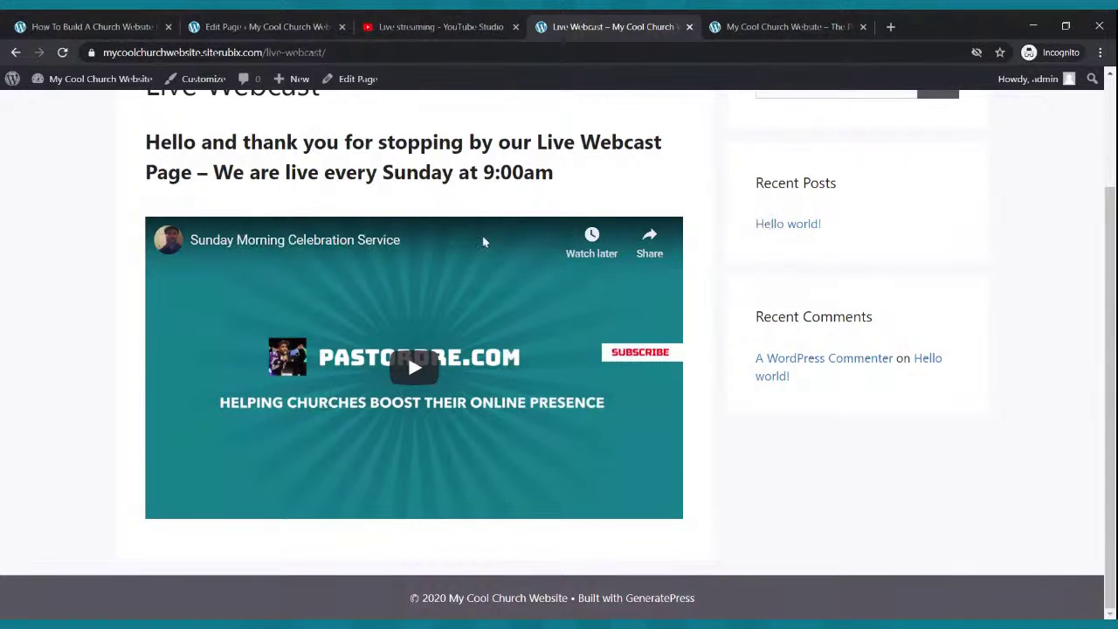
- Play the embedded Sunday livestream to confirm it works, then return to the page editor
{"action": "left_click", "coordinate": [426, 370]}
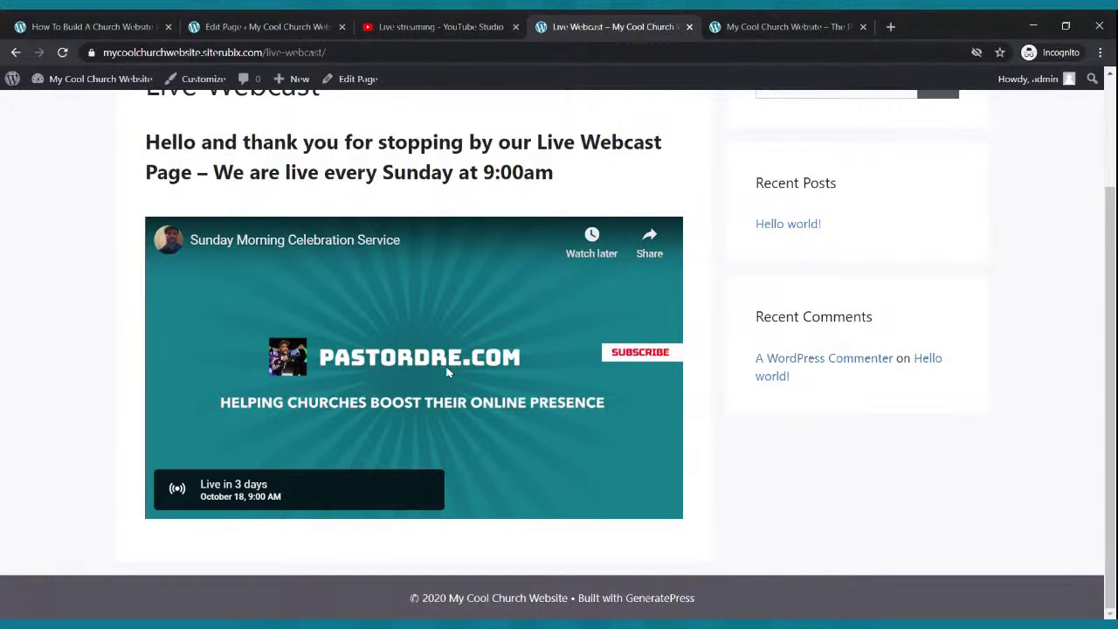
{"action": "scroll", "coordinate": [445, 375], "scroll_direction": "up", "scroll_amount": 2}
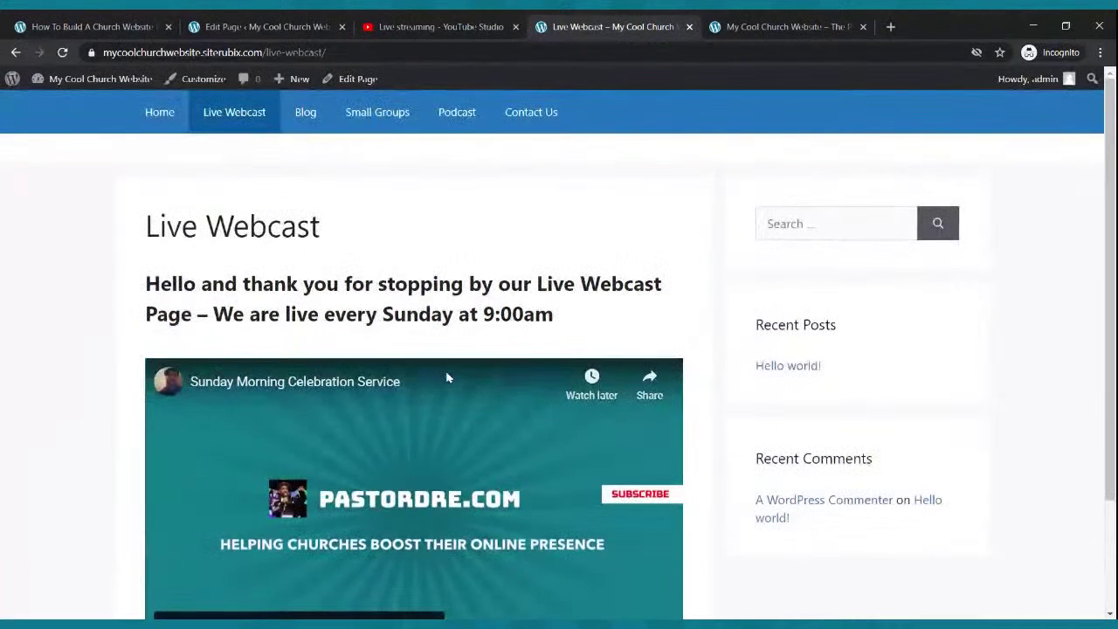
{"action": "scroll", "coordinate": [420, 354], "scroll_direction": "down", "scroll_amount": 2}
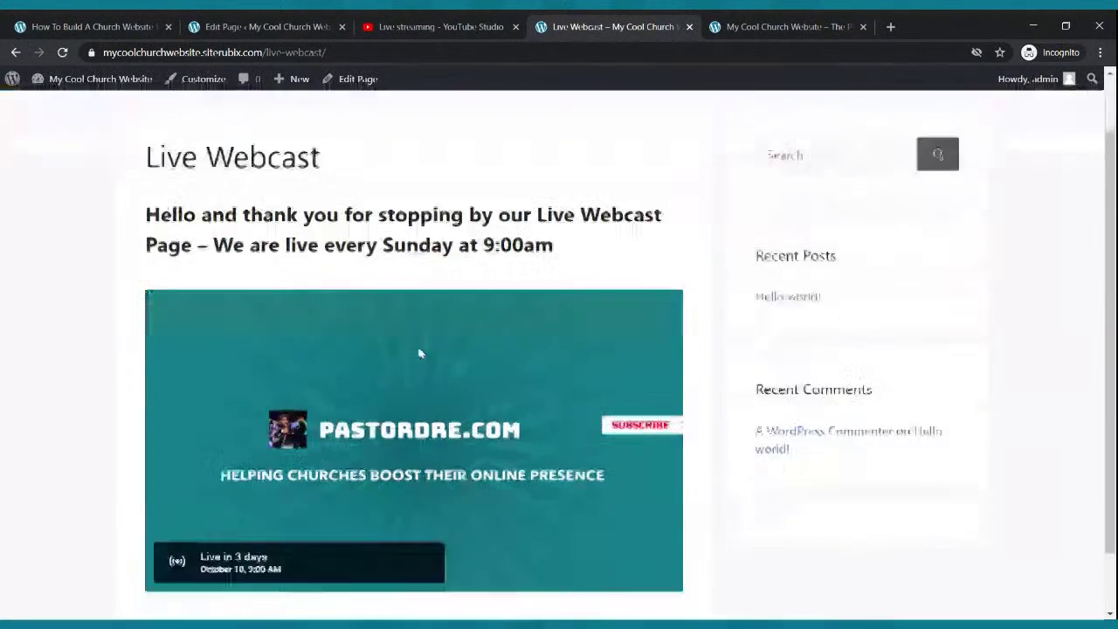
{"action": "left_click", "coordinate": [307, 21]}
{"action": "scroll", "coordinate": [405, 183], "scroll_direction": "down", "scroll_amount": 3}
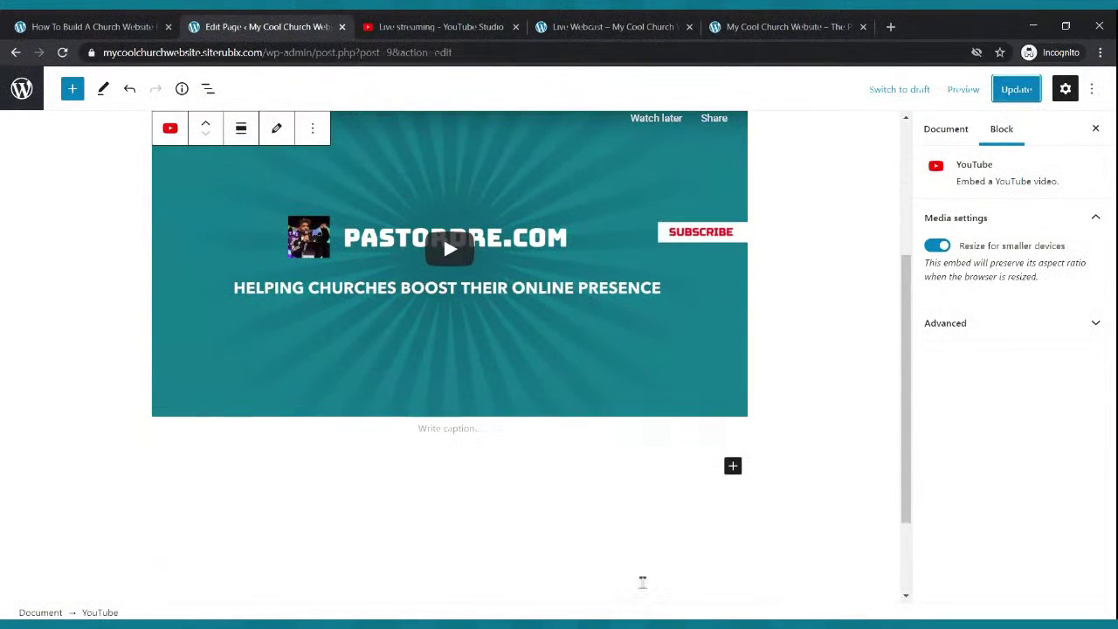
- Add a Buttons block below the livestream video labelled 'Give Now'
{"action": "left_click", "coordinate": [733, 466]}
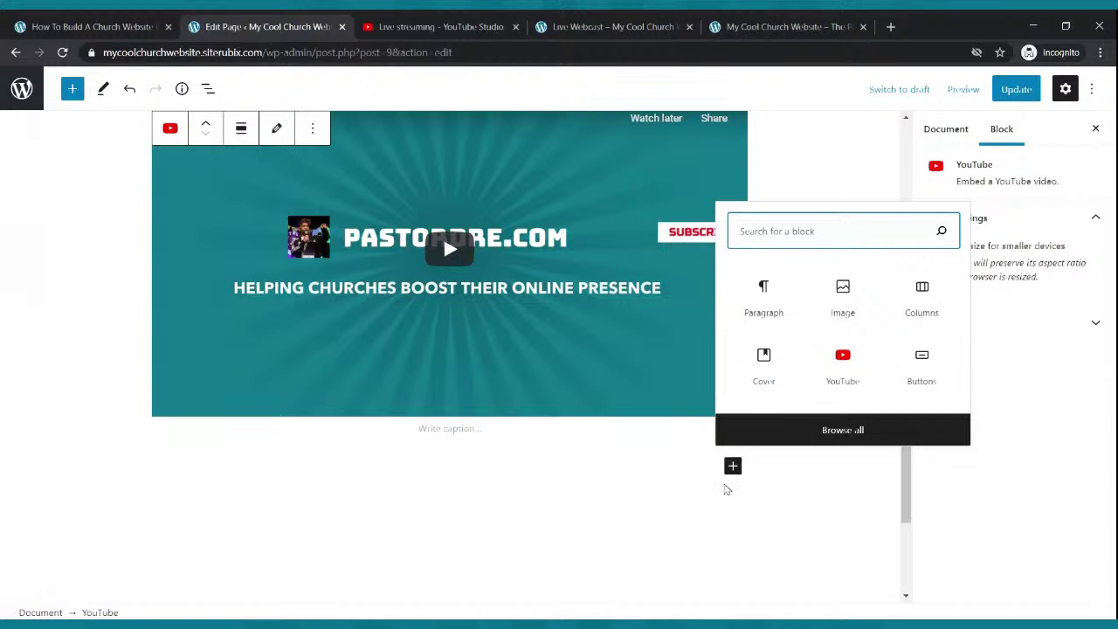
{"action": "left_click", "coordinate": [733, 469]}
{"action": "left_click", "coordinate": [733, 469]}
{"action": "type", "text": "button"}
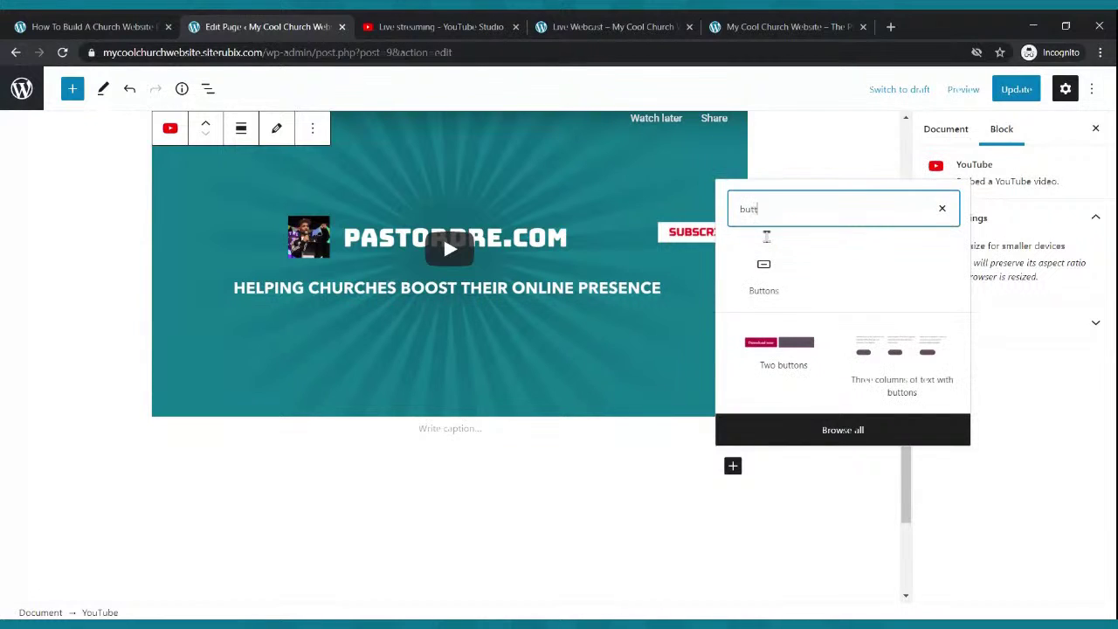
{"action": "left_click", "coordinate": [763, 269]}
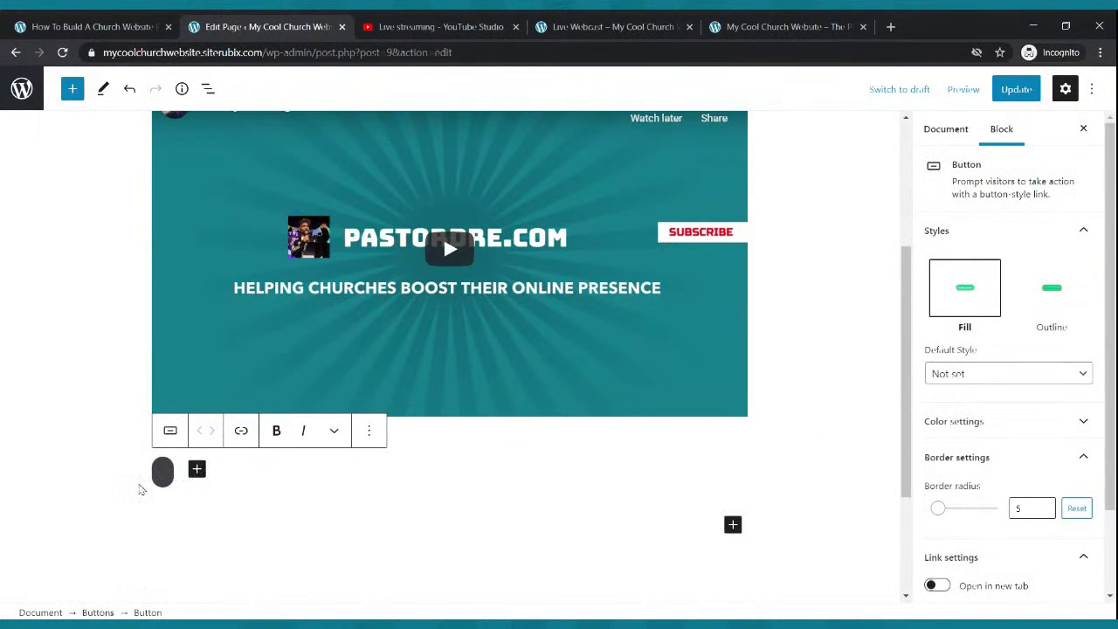
{"action": "scroll", "coordinate": [138, 489], "scroll_direction": "down", "scroll_amount": 2}
{"action": "type", "text": "Give"}
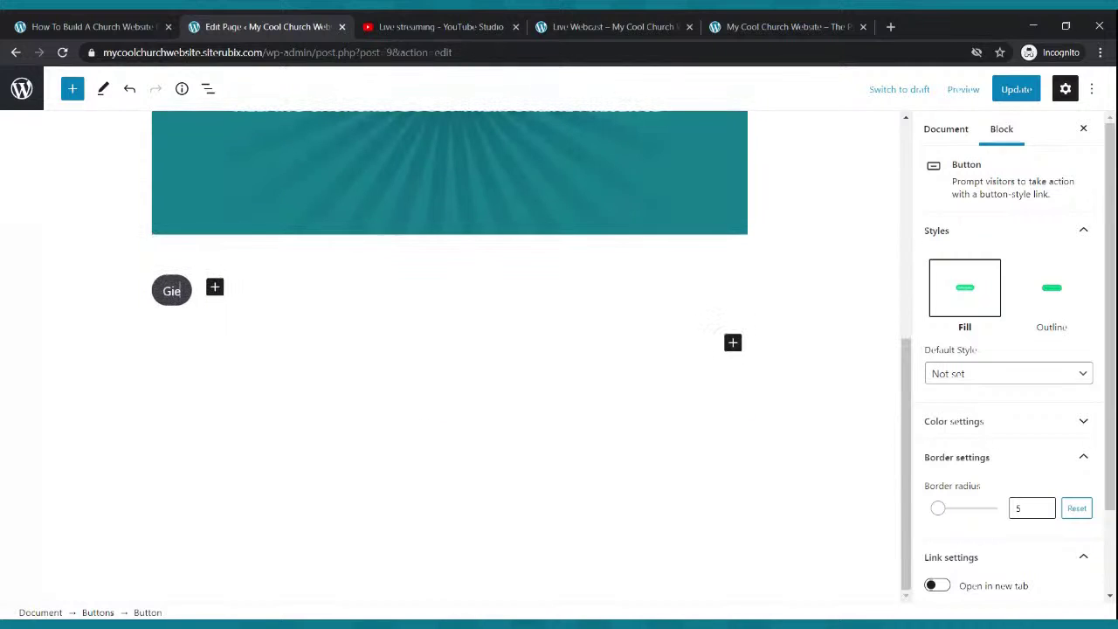
{"action": "type", "text": " Now"}
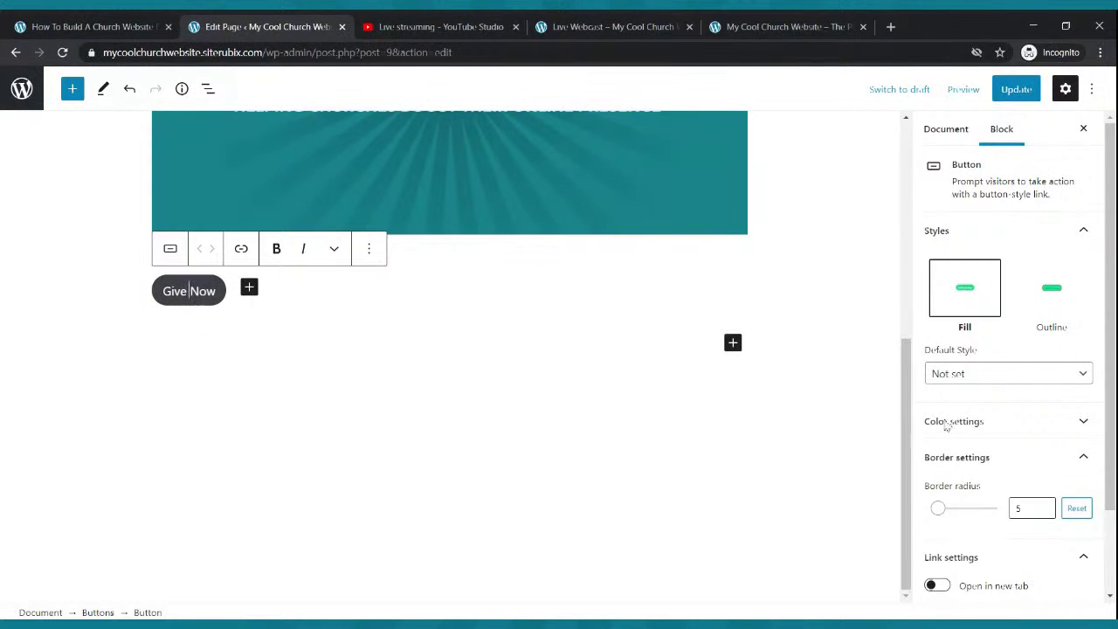
- Give the Give Now button white text on a yellow background
{"action": "left_click", "coordinate": [985, 424]}
{"action": "left_click", "coordinate": [992, 484]}
{"action": "scroll", "coordinate": [1039, 428], "scroll_direction": "down", "scroll_amount": 3}
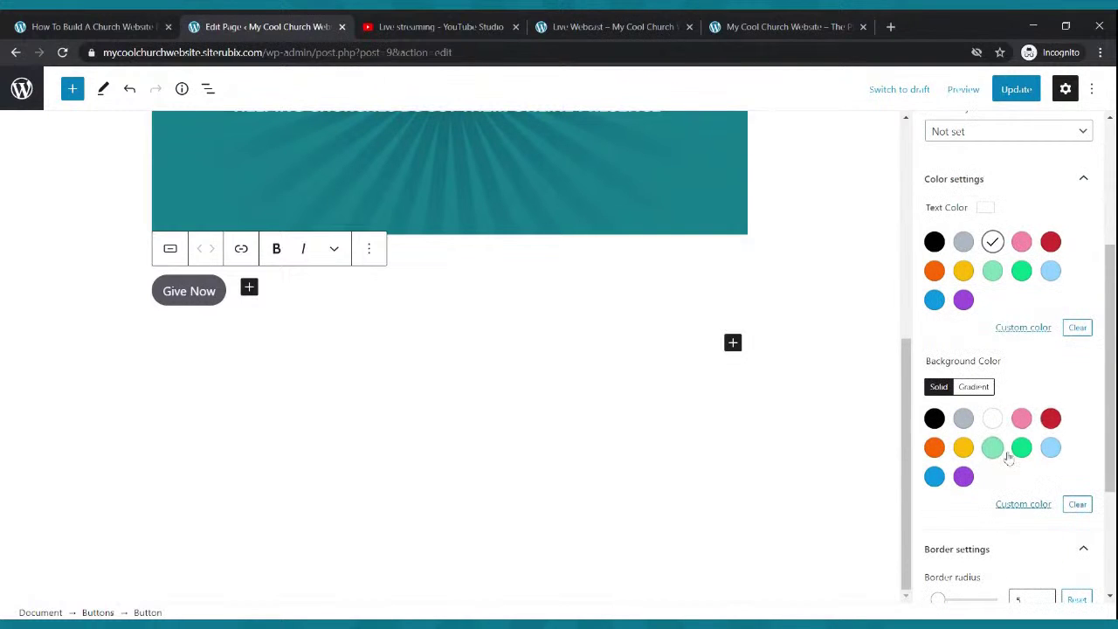
{"action": "left_click", "coordinate": [1021, 448]}
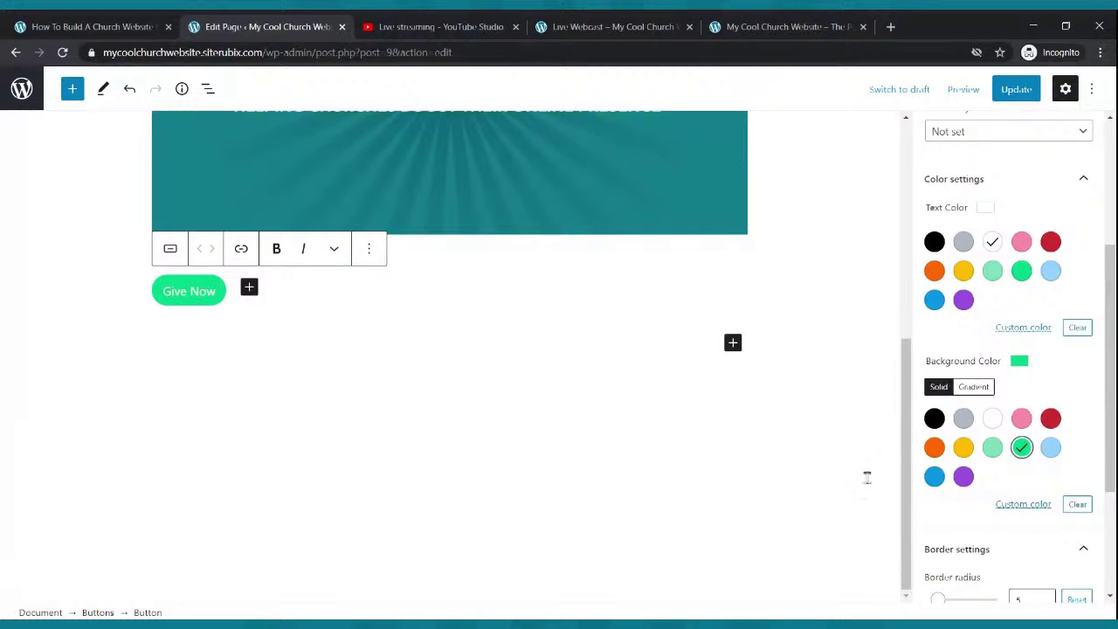
{"action": "left_click", "coordinate": [963, 448]}
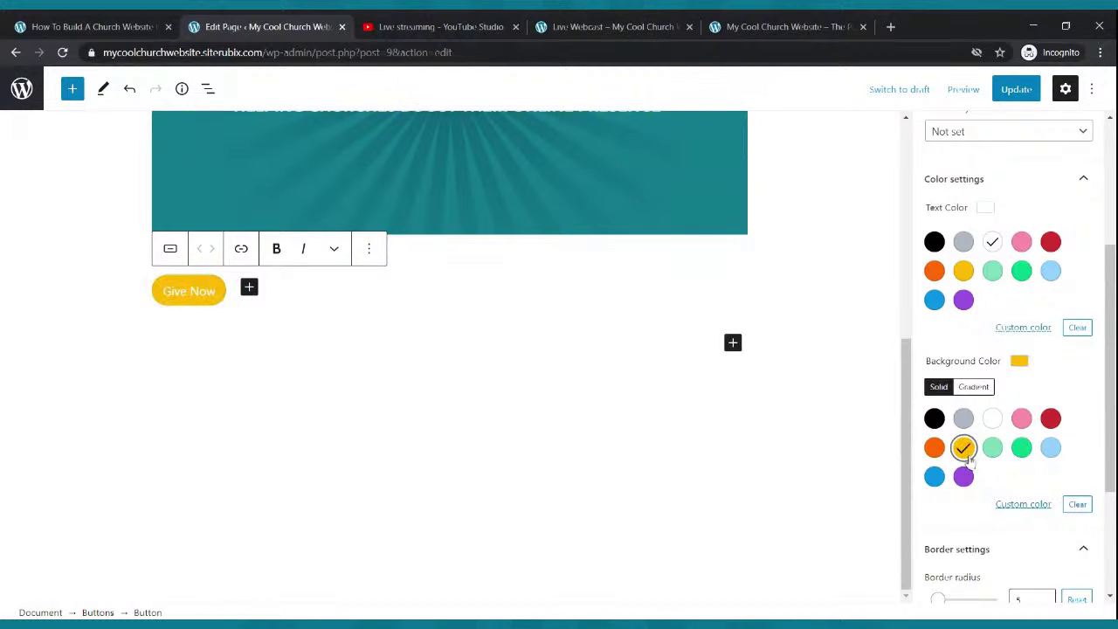
- Center the Buttons group and add an empty paragraph beneath it
{"action": "left_click", "coordinate": [232, 313]}
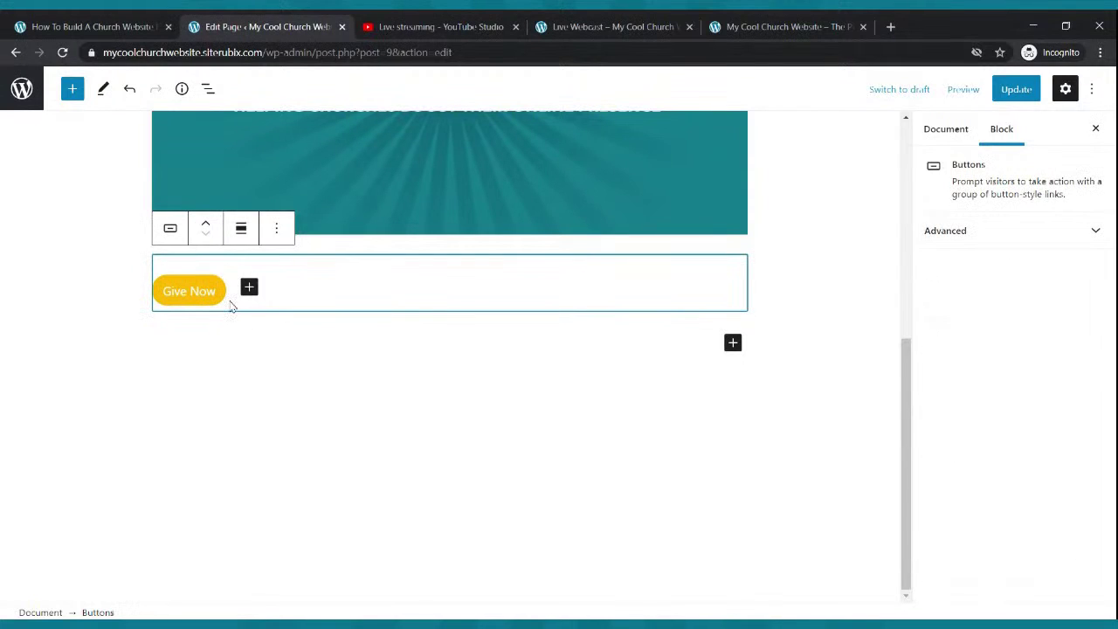
{"action": "left_click", "coordinate": [240, 230]}
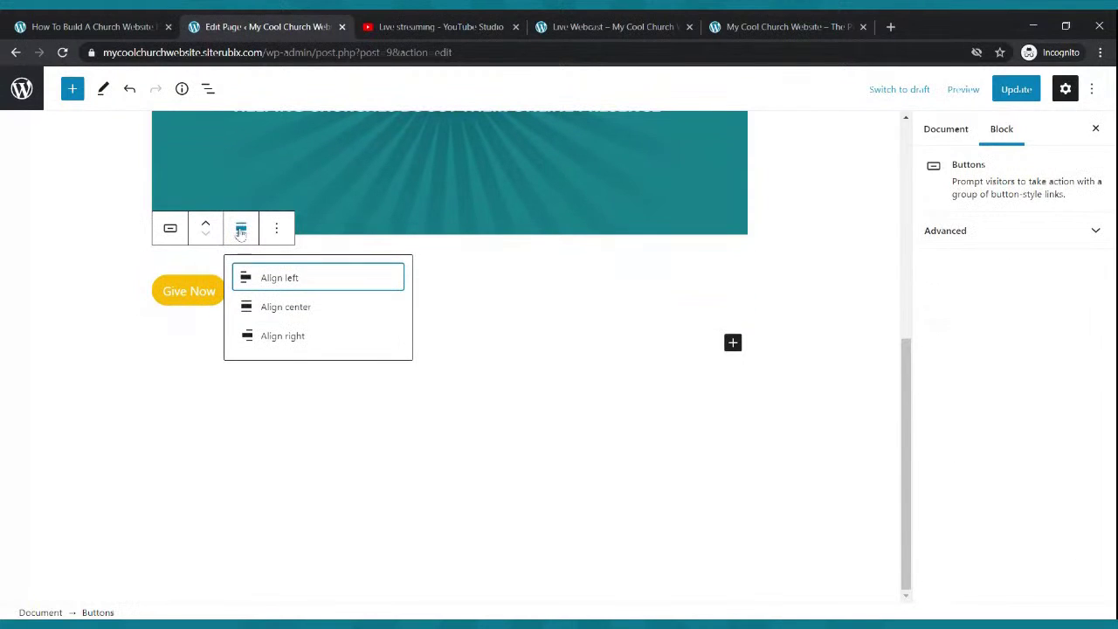
{"action": "left_click", "coordinate": [278, 311]}
{"action": "left_click", "coordinate": [534, 349]}
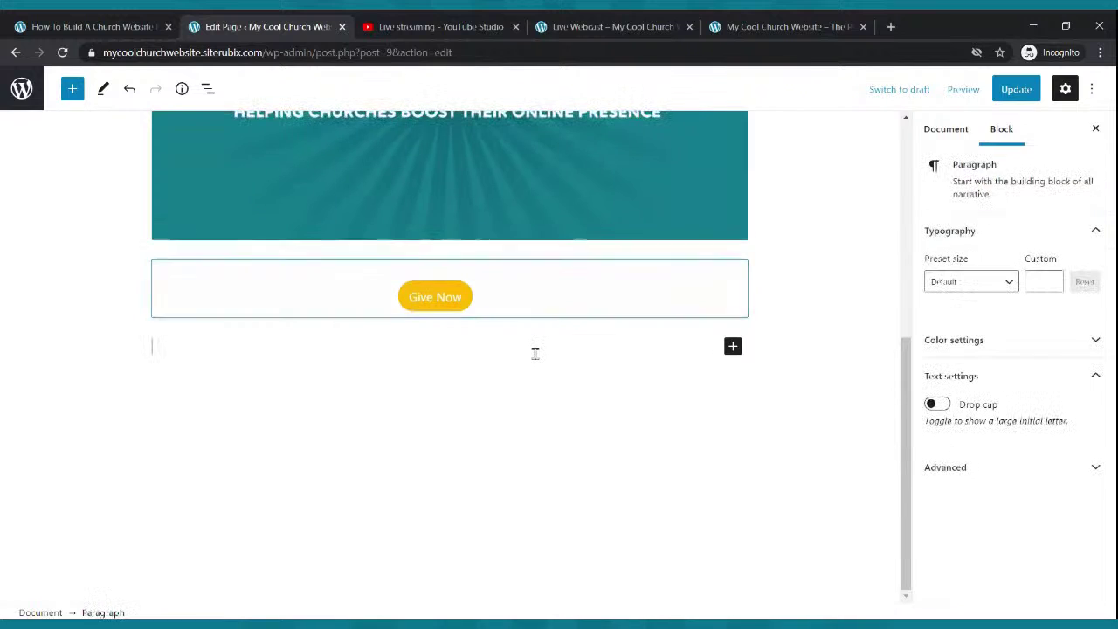
{"action": "left_click", "coordinate": [1030, 94]}
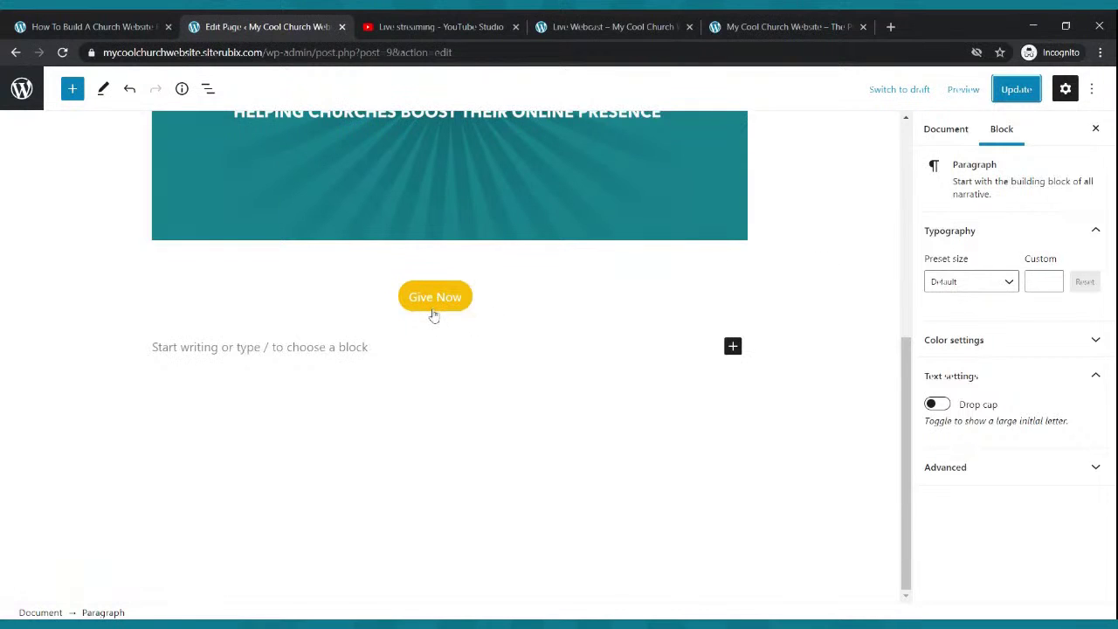
{"action": "left_click", "coordinate": [432, 316]}
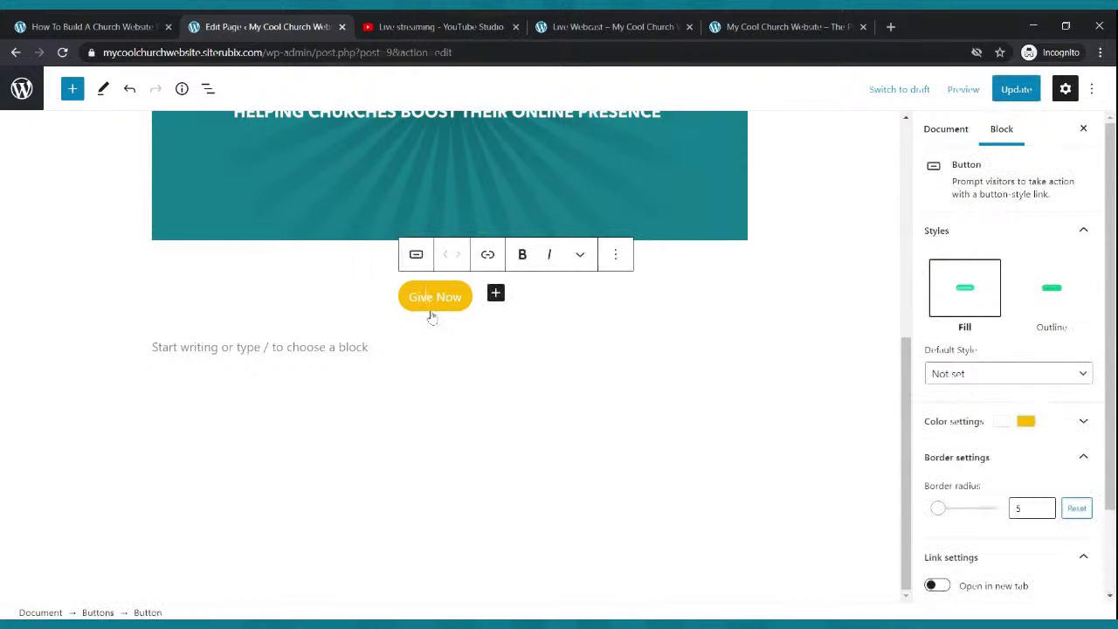
{"action": "left_click", "coordinate": [487, 254]}
{"action": "type", "text": "https://pay"}
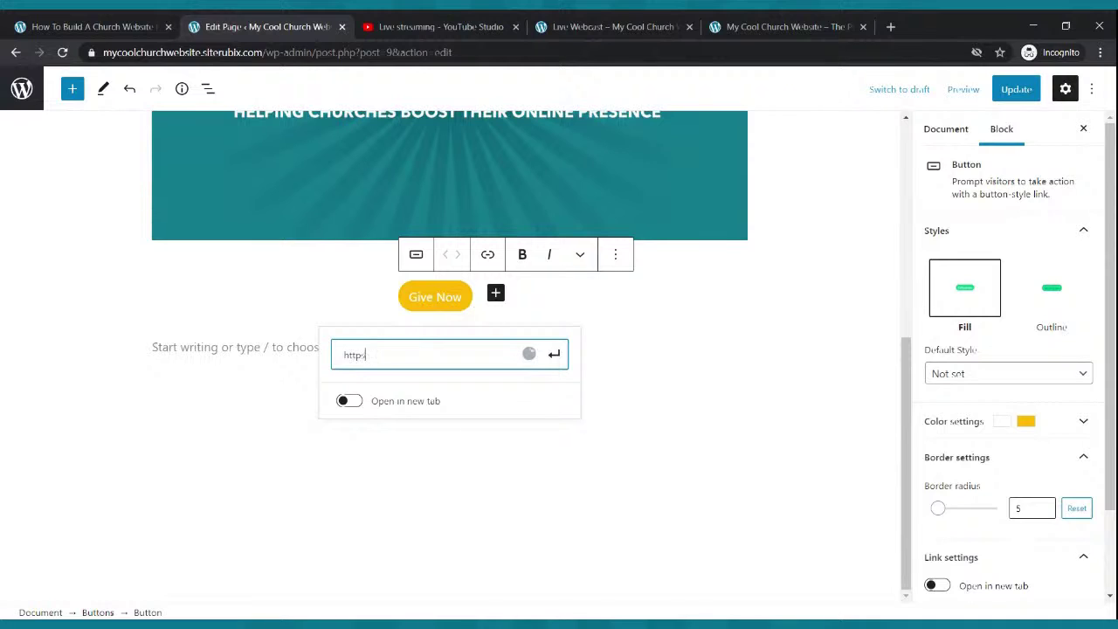
{"action": "type", "text": "pal.com"}
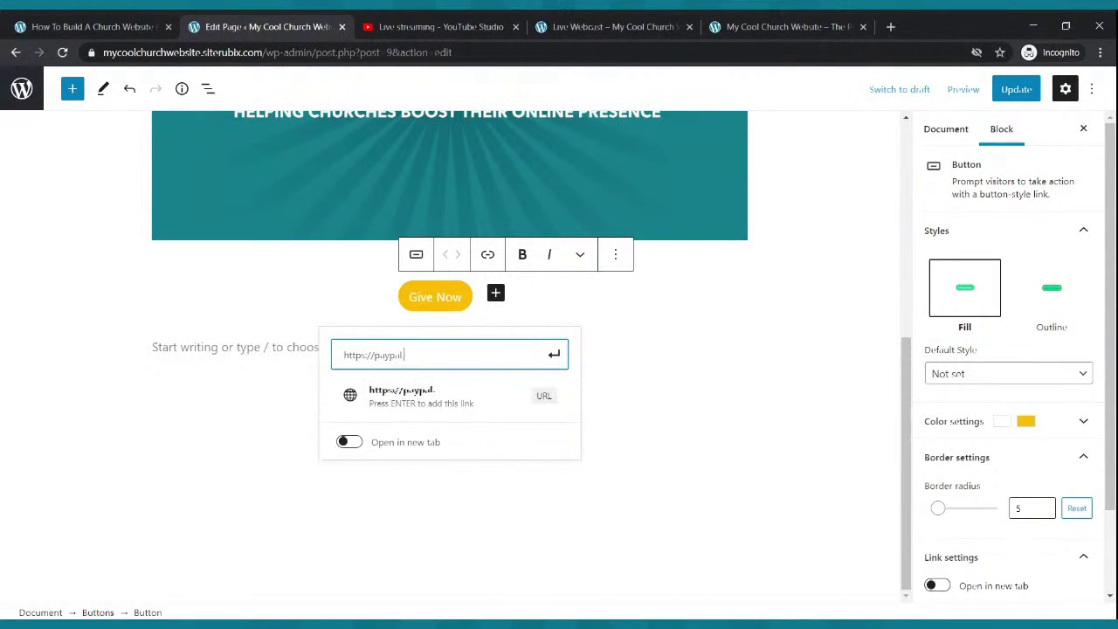
{"action": "left_click", "coordinate": [553, 354]}
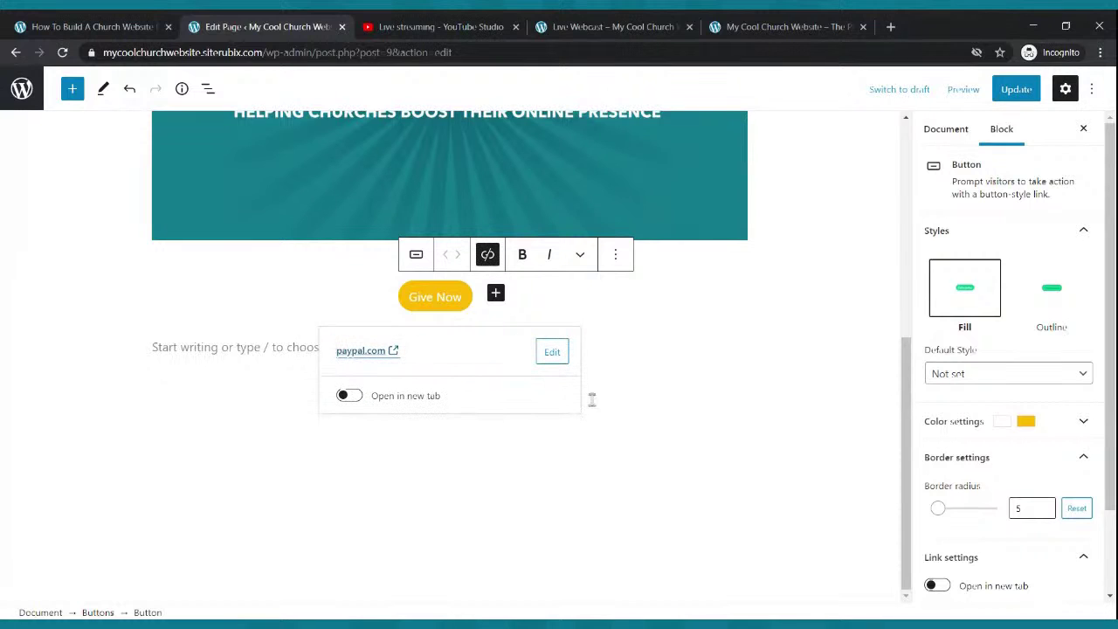
- Update the page and view the live Live Webcast page
{"action": "left_click", "coordinate": [651, 376]}
{"action": "left_click", "coordinate": [1013, 89]}
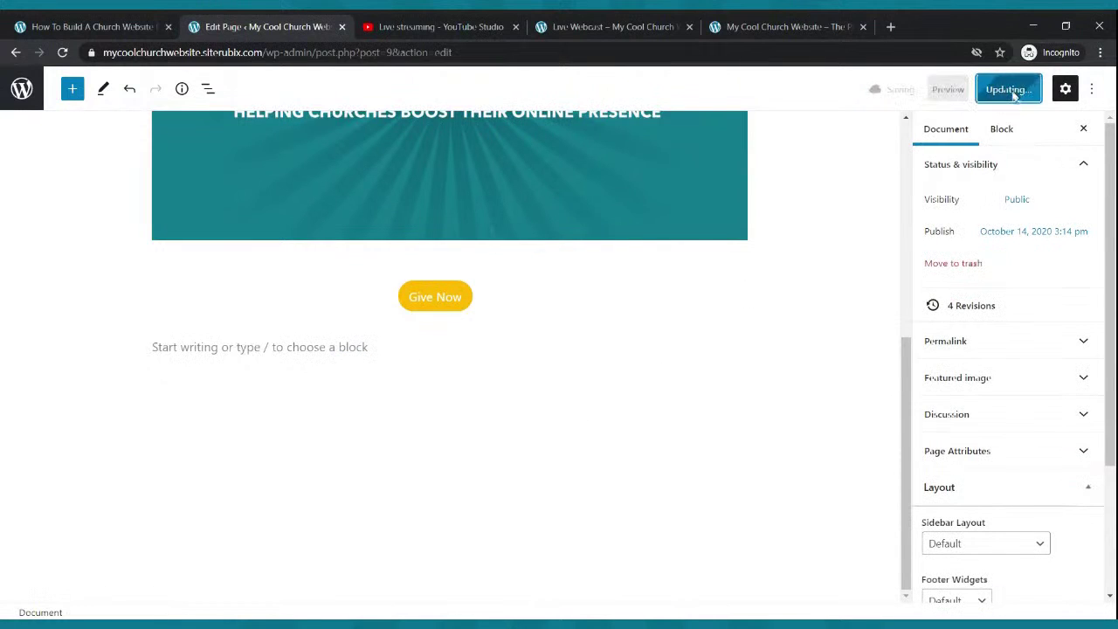
{"action": "left_click", "coordinate": [609, 26]}
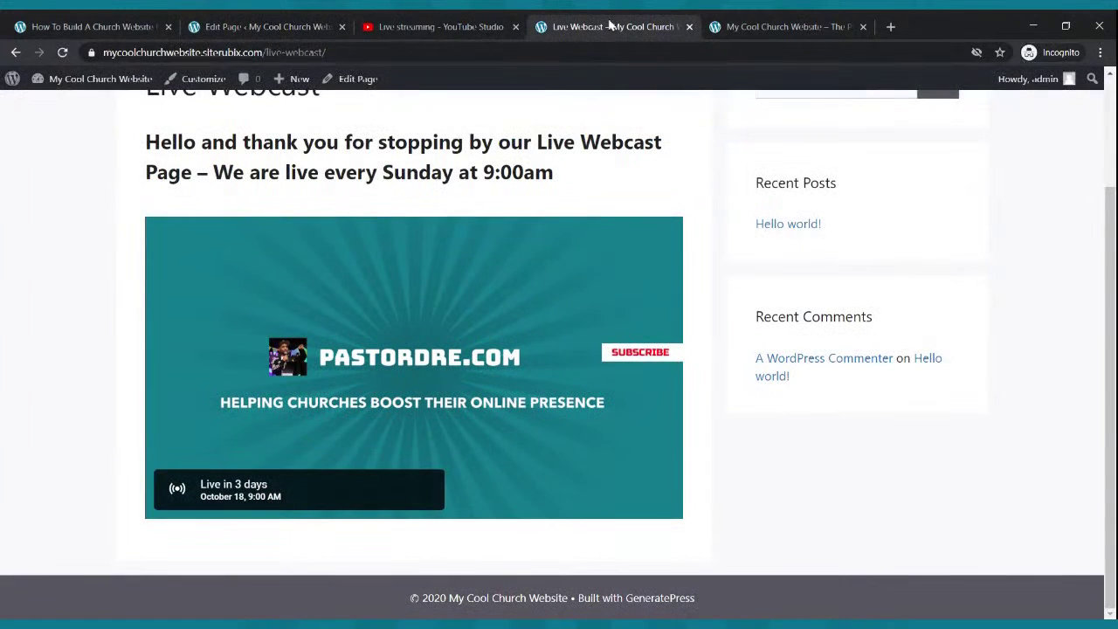
{"action": "left_click", "coordinate": [65, 54]}
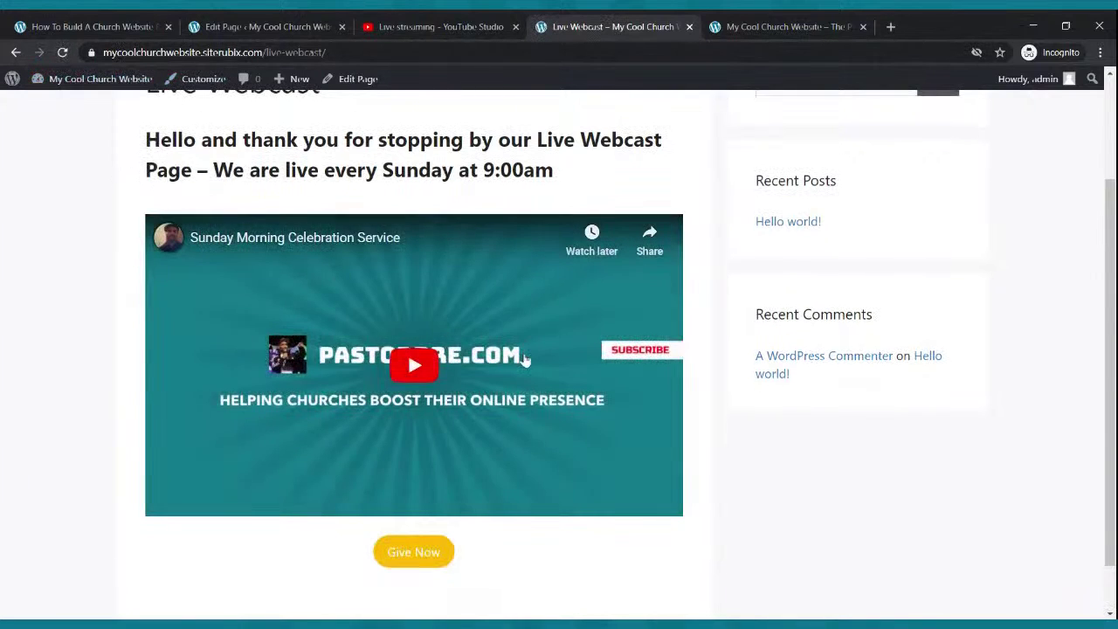
{"action": "scroll", "coordinate": [527, 360], "scroll_direction": "down", "scroll_amount": 1}
{"action": "scroll", "coordinate": [528, 361], "scroll_direction": "up", "scroll_amount": 3}
{"action": "scroll", "coordinate": [527, 357], "scroll_direction": "down", "scroll_amount": 4}
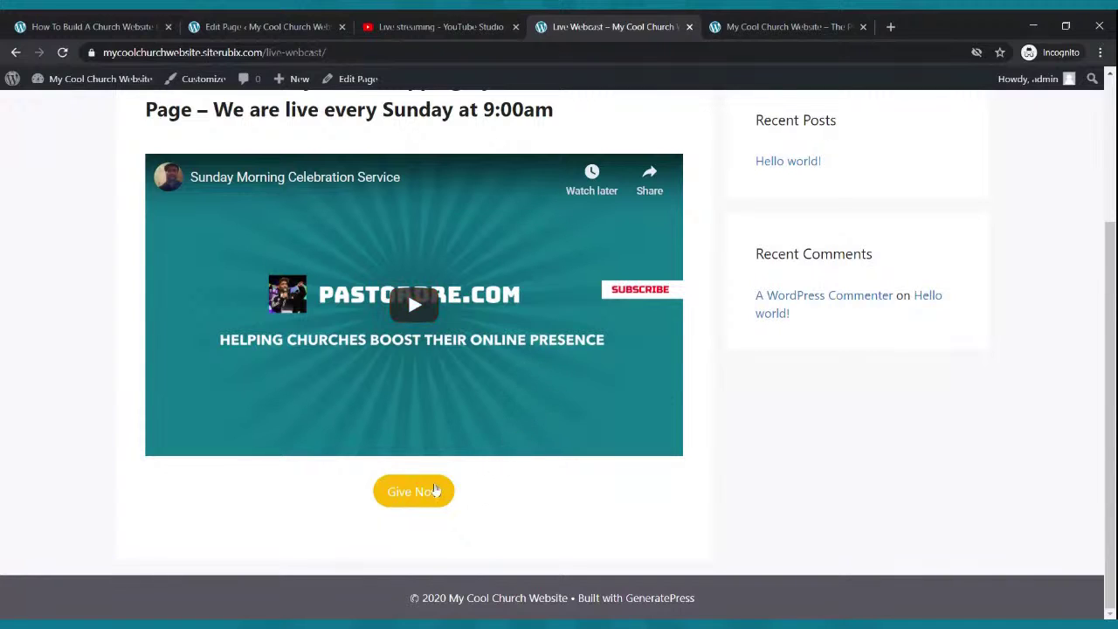
{"action": "left_click", "coordinate": [435, 491]}
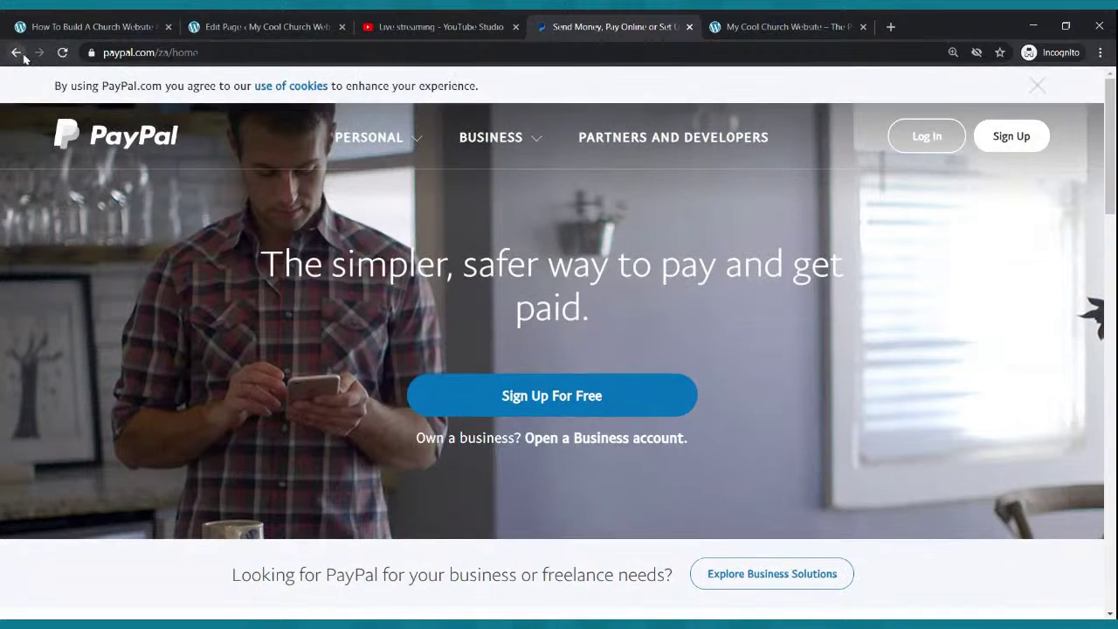
{"action": "left_click", "coordinate": [16, 52]}
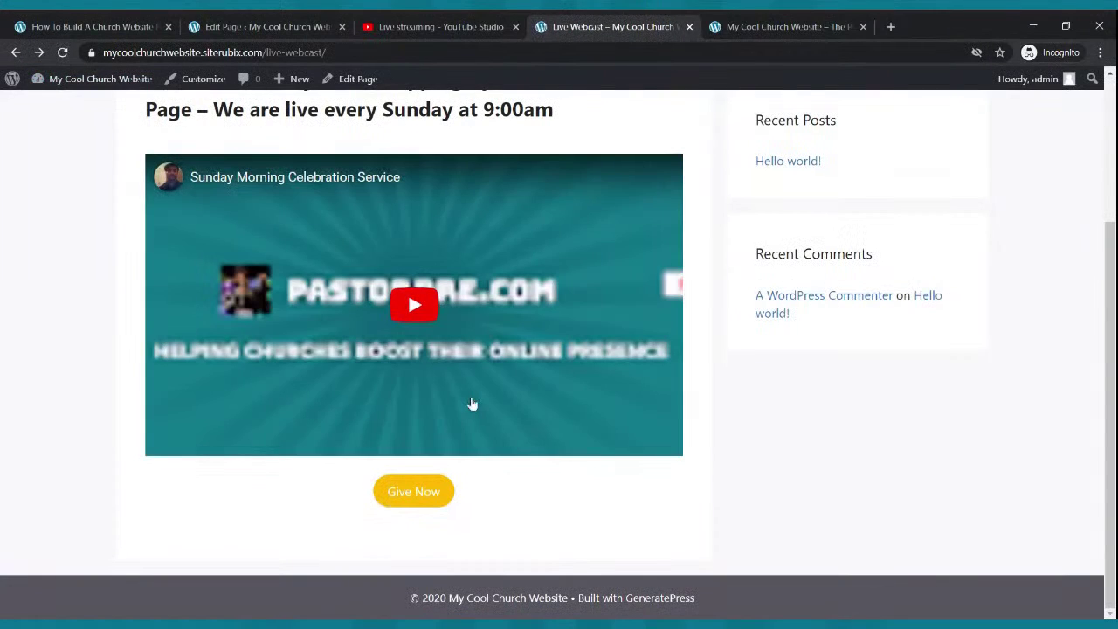
{"action": "left_click", "coordinate": [262, 26]}
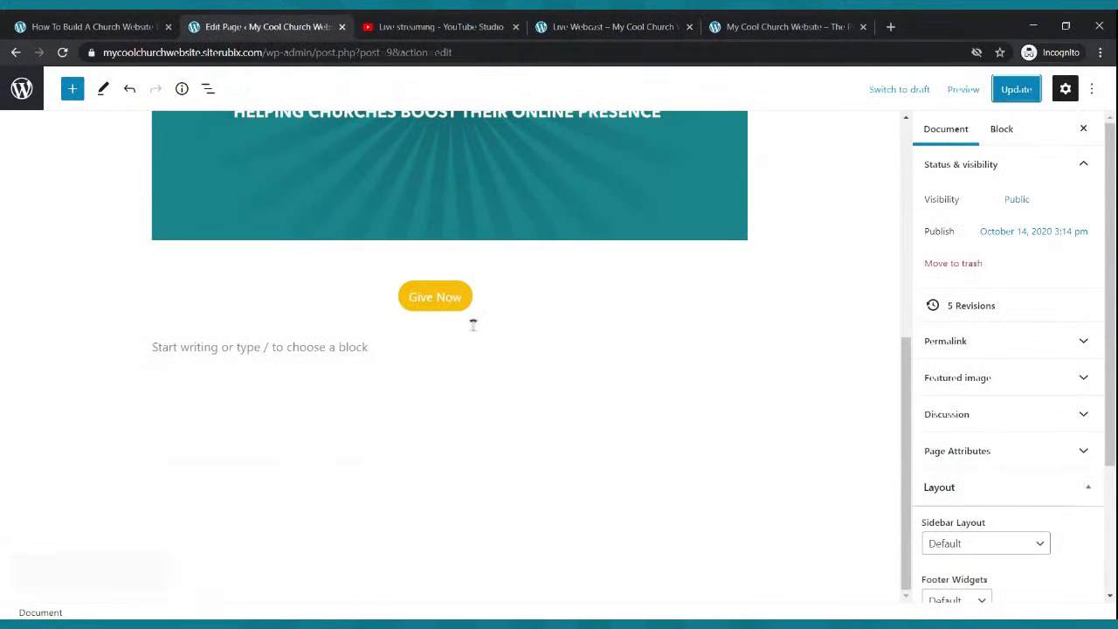
- Make the Give Now button's PayPal link open in a new tab and update the page
{"action": "left_click", "coordinate": [465, 306]}
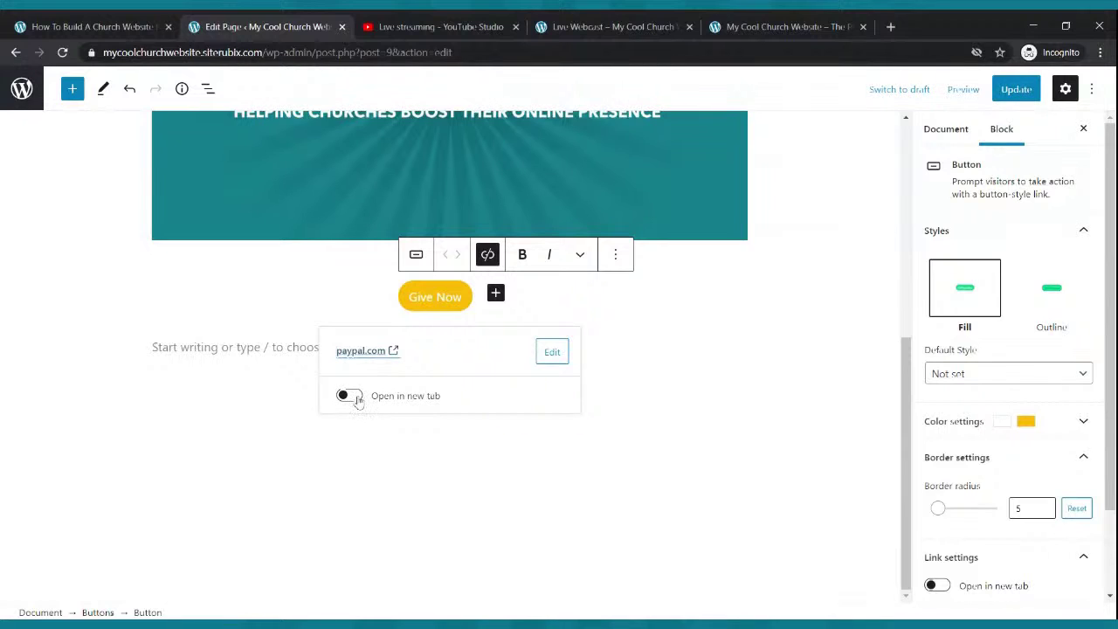
{"action": "left_click", "coordinate": [351, 396]}
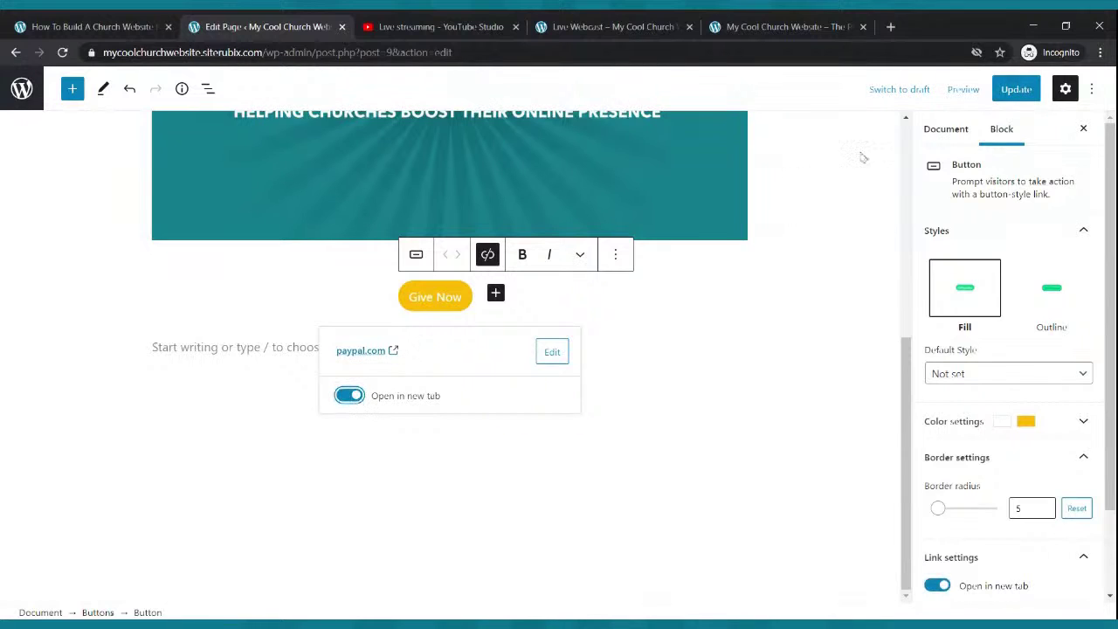
{"action": "left_click", "coordinate": [1024, 90]}
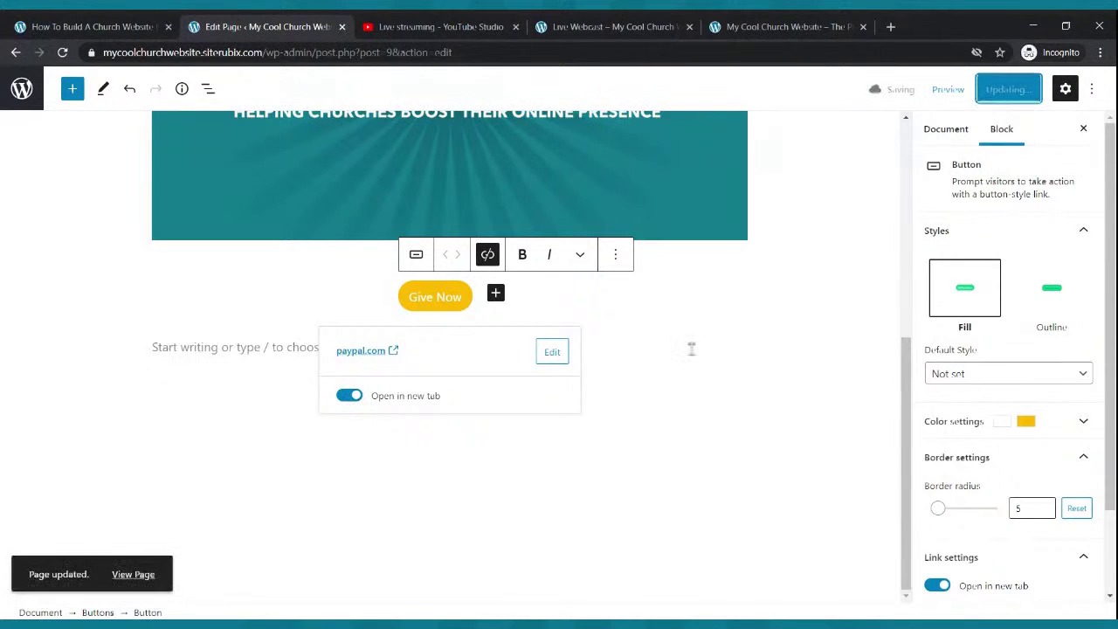
- Recheck the new-tab setting on the button, save again, and view the live page
{"action": "left_click", "coordinate": [719, 311]}
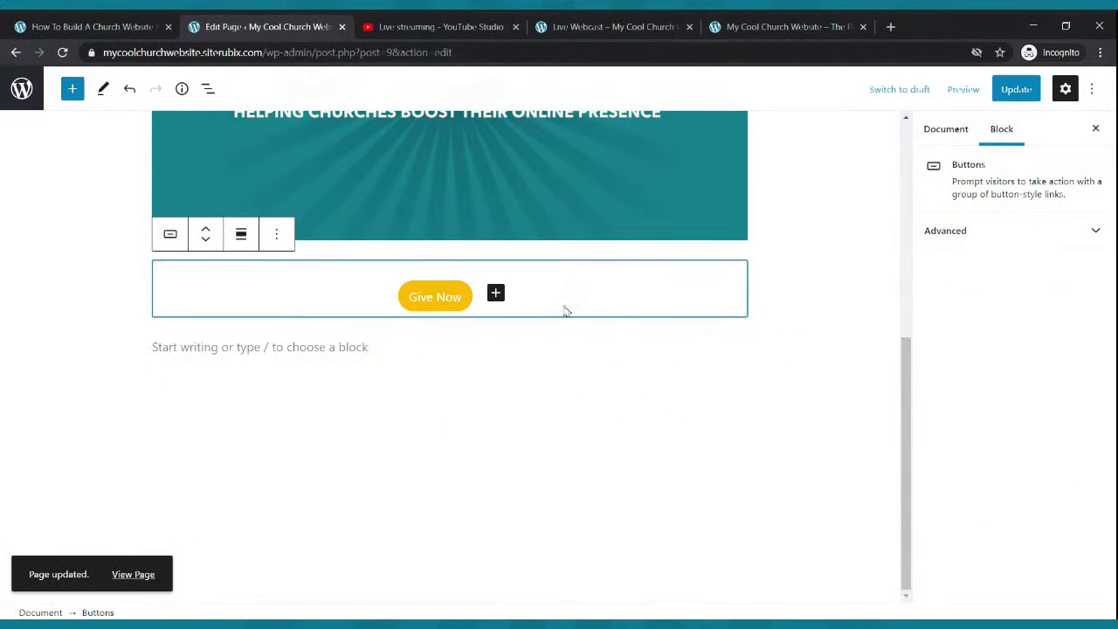
{"action": "left_click", "coordinate": [470, 309]}
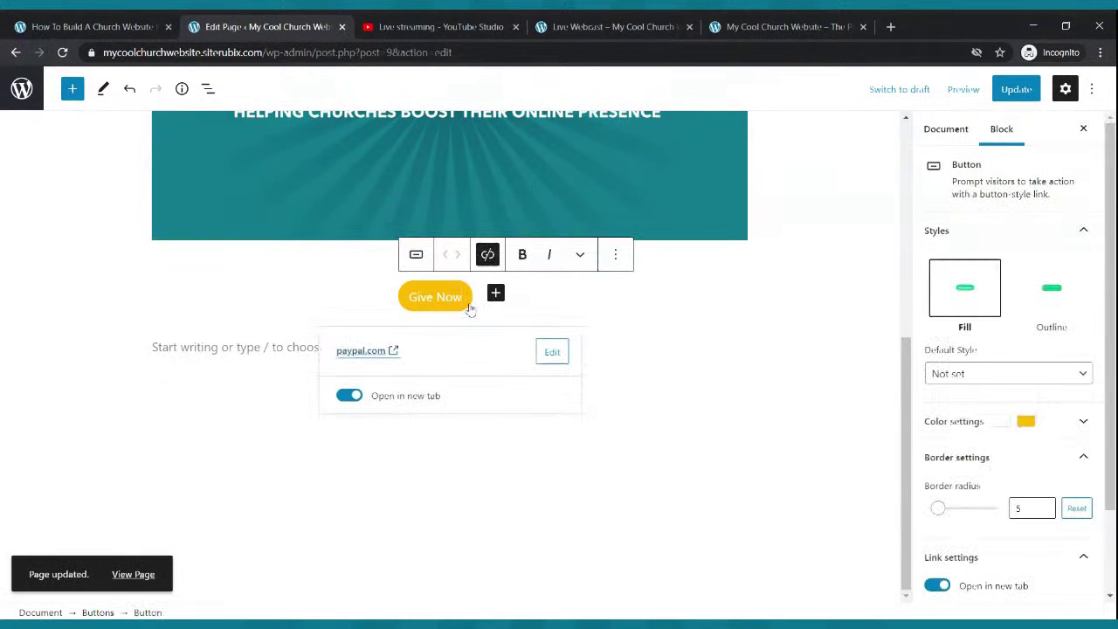
{"action": "left_click", "coordinate": [351, 397]}
{"action": "left_click", "coordinate": [352, 398]}
{"action": "left_click", "coordinate": [1018, 91]}
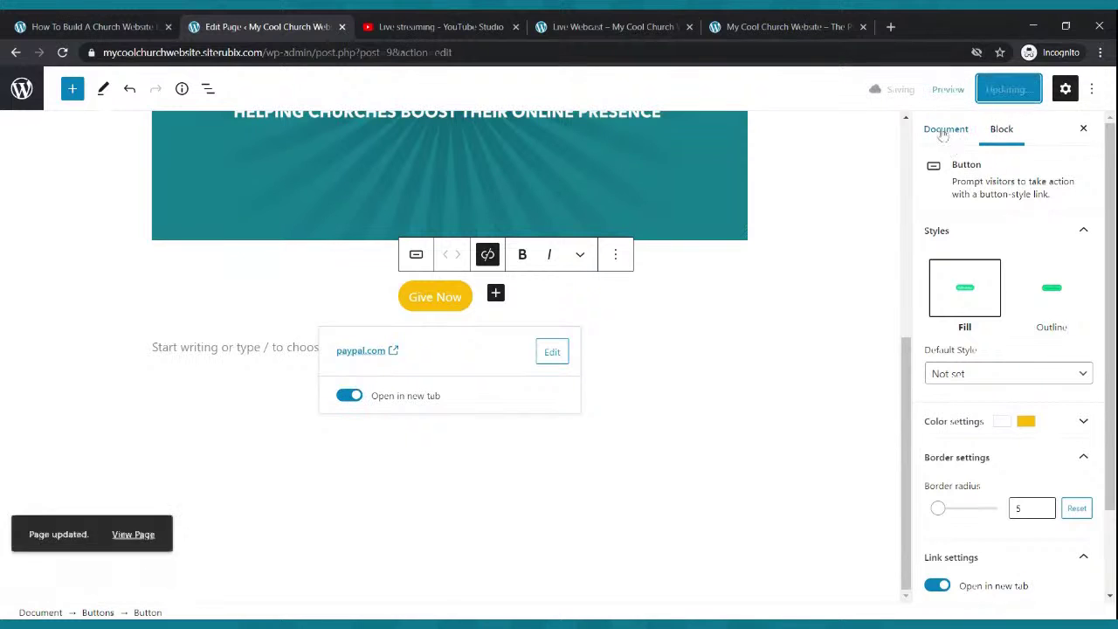
{"action": "left_click", "coordinate": [647, 20]}
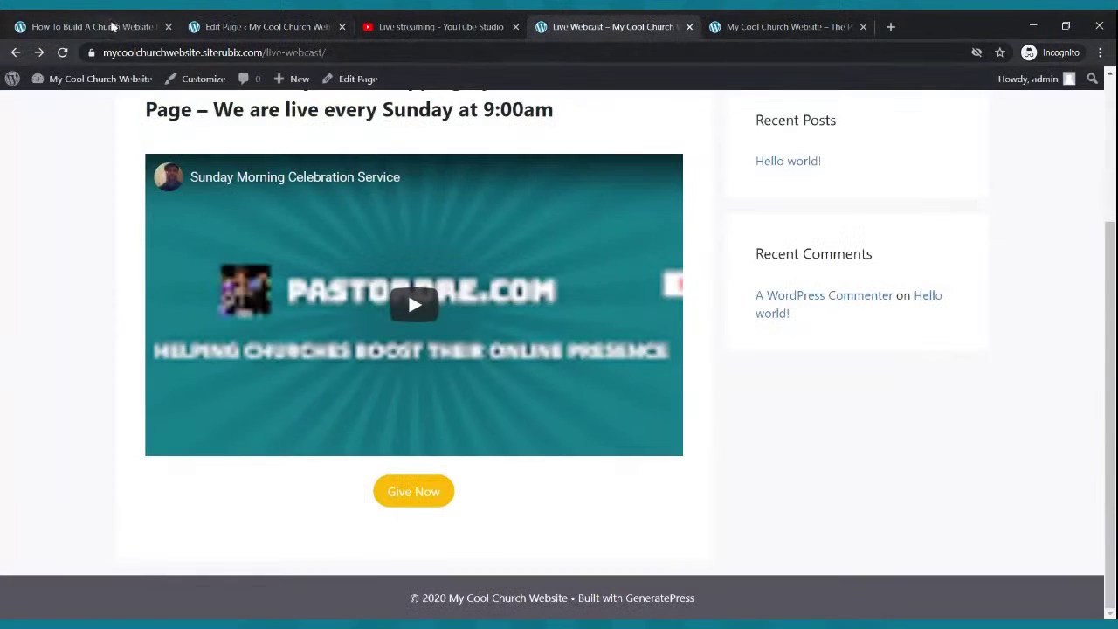
{"action": "left_click", "coordinate": [62, 52]}
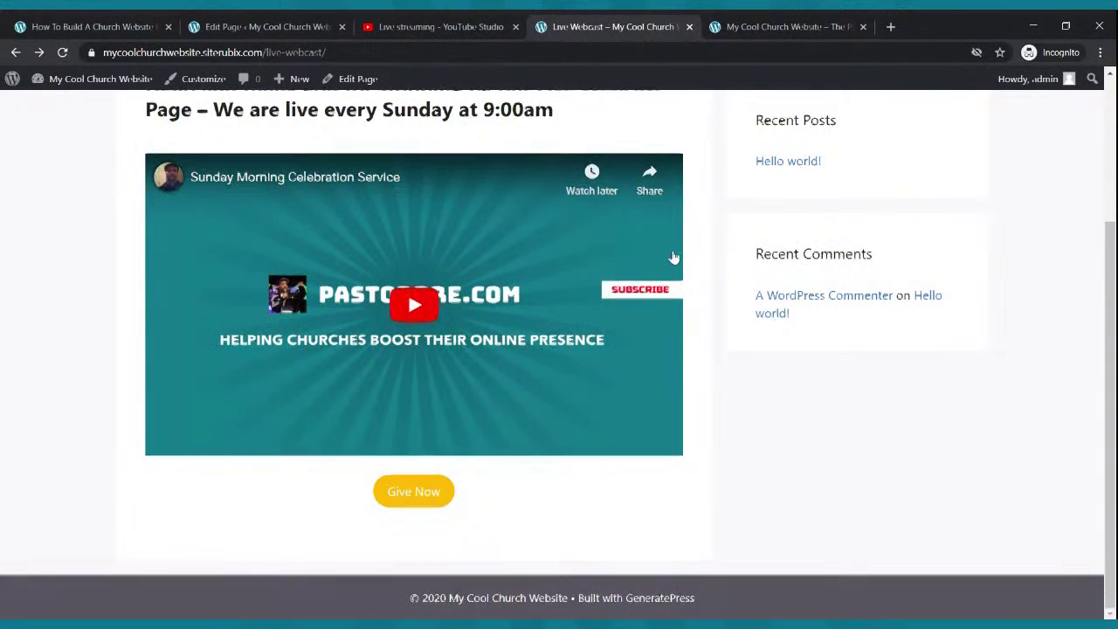
{"action": "scroll", "coordinate": [671, 253], "scroll_direction": "up", "scroll_amount": 2}
{"action": "scroll", "coordinate": [672, 255], "scroll_direction": "down", "scroll_amount": 2}
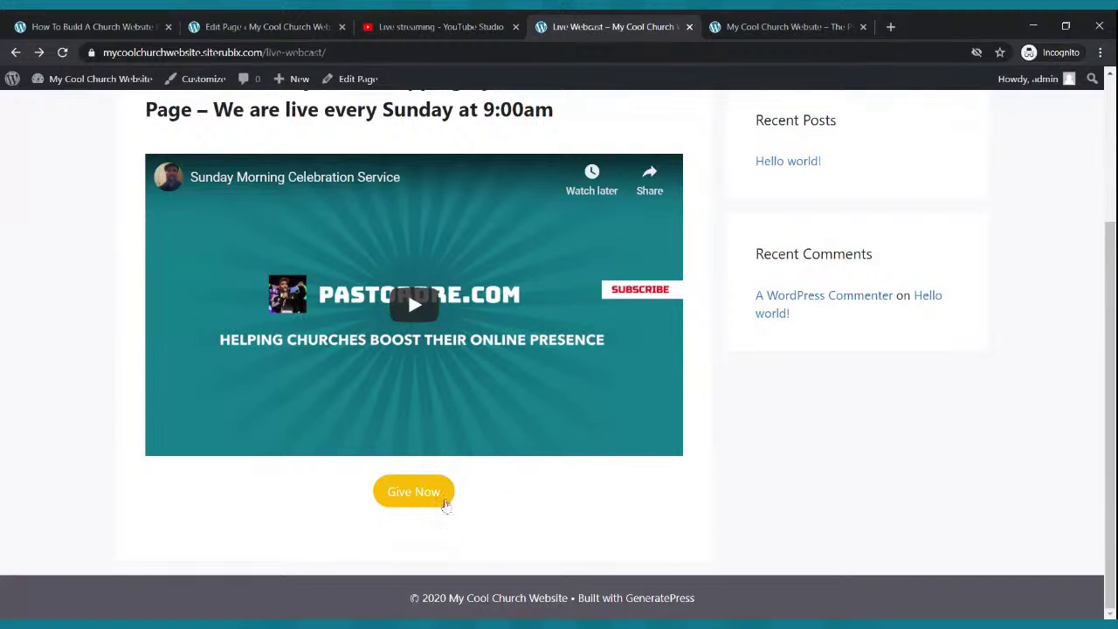
{"action": "left_click", "coordinate": [444, 505]}
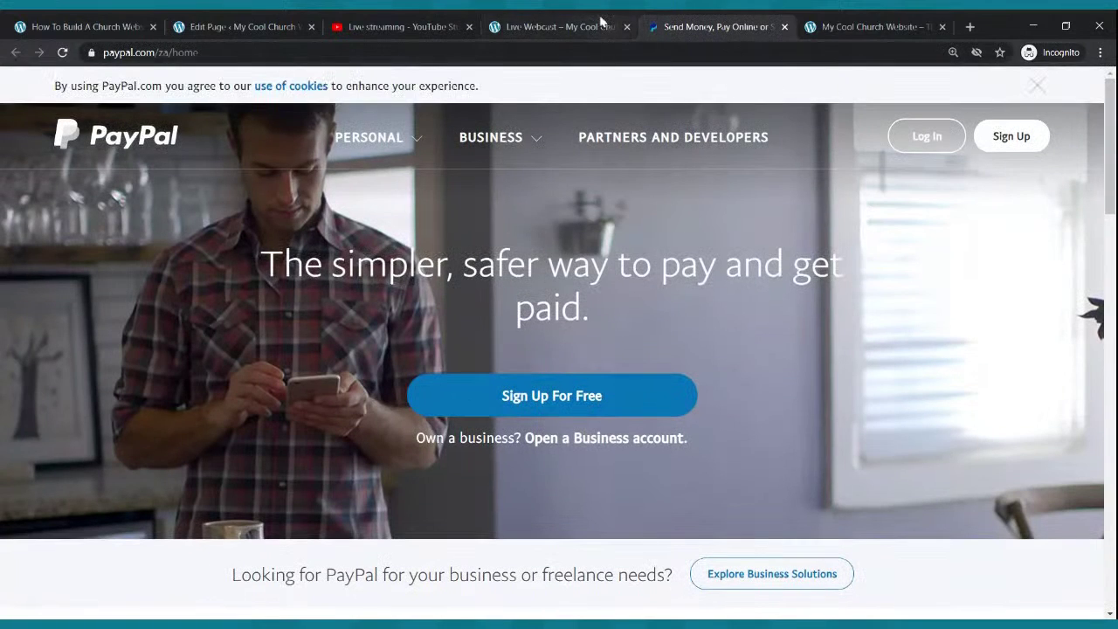
{"action": "left_click", "coordinate": [601, 24]}
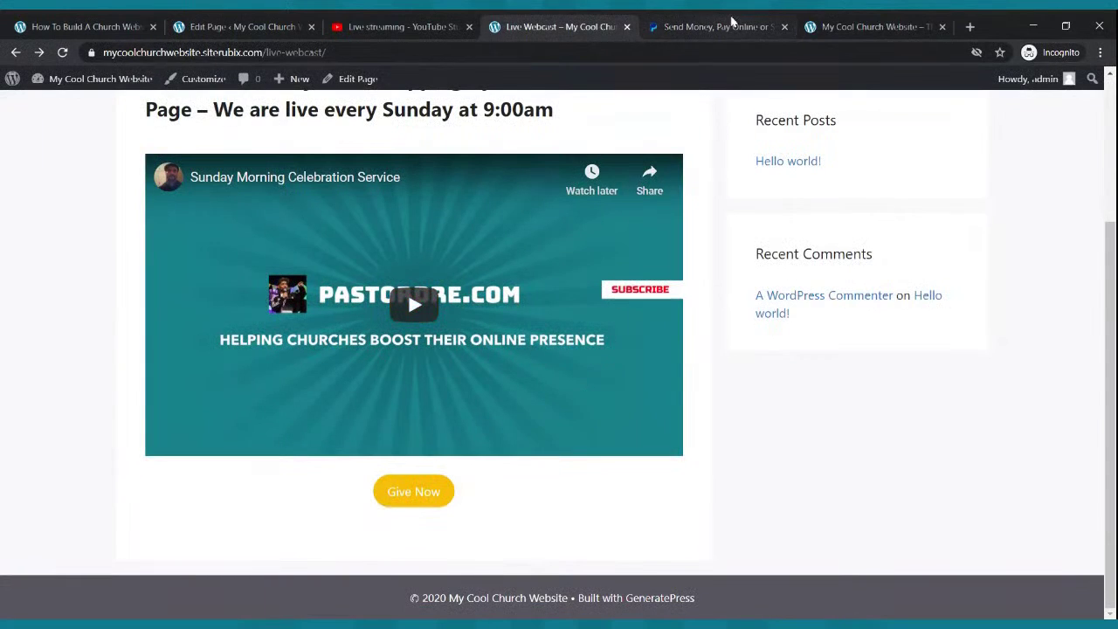
{"action": "left_click", "coordinate": [732, 28]}
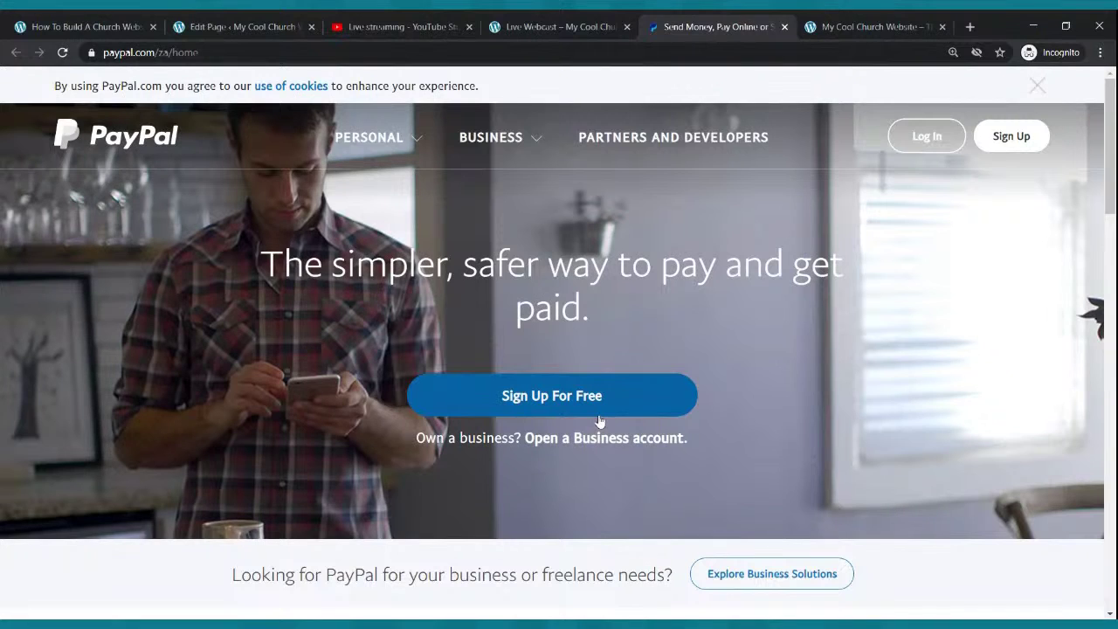
{"action": "left_click", "coordinate": [784, 28]}
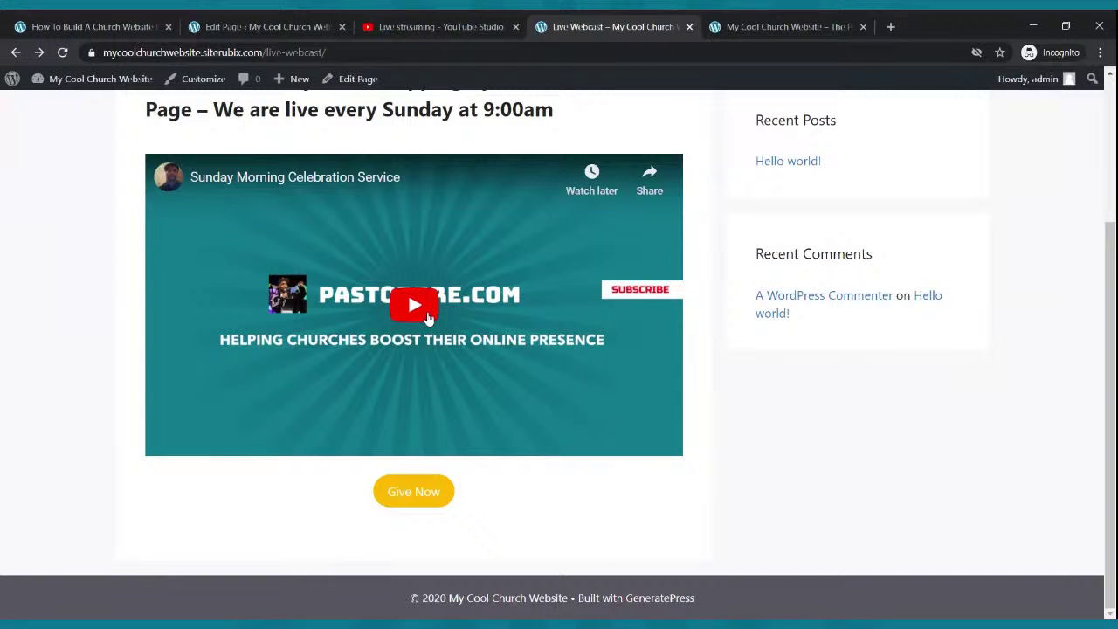
{"action": "scroll", "coordinate": [428, 358], "scroll_direction": "up", "scroll_amount": 3}
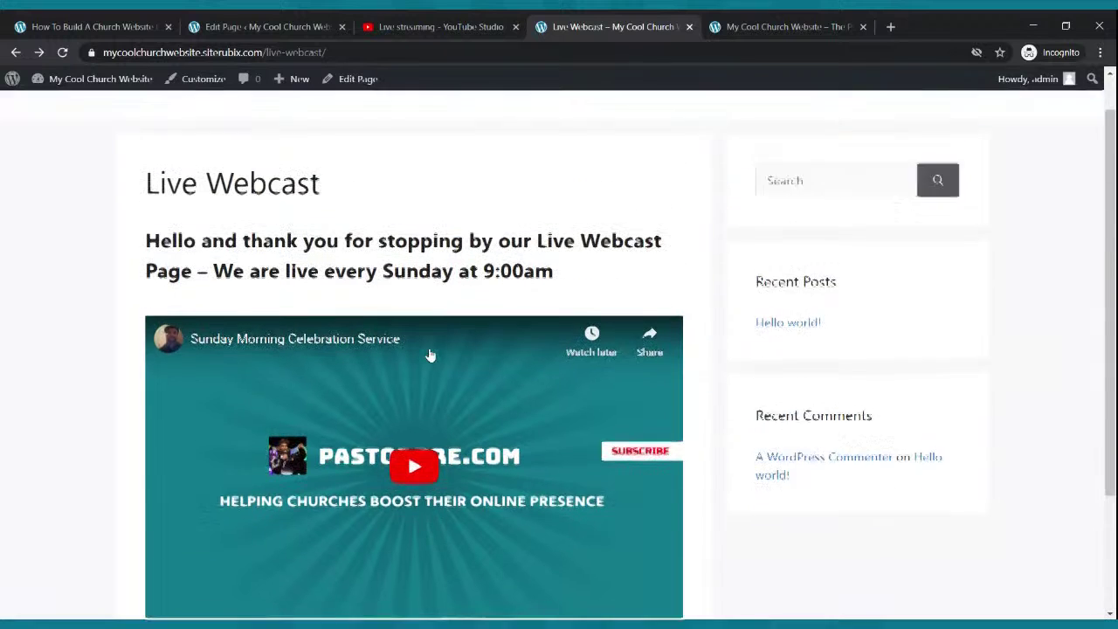
{"action": "scroll", "coordinate": [429, 354], "scroll_direction": "down", "scroll_amount": 3}
{"action": "scroll", "coordinate": [431, 355], "scroll_direction": "up", "scroll_amount": 2}
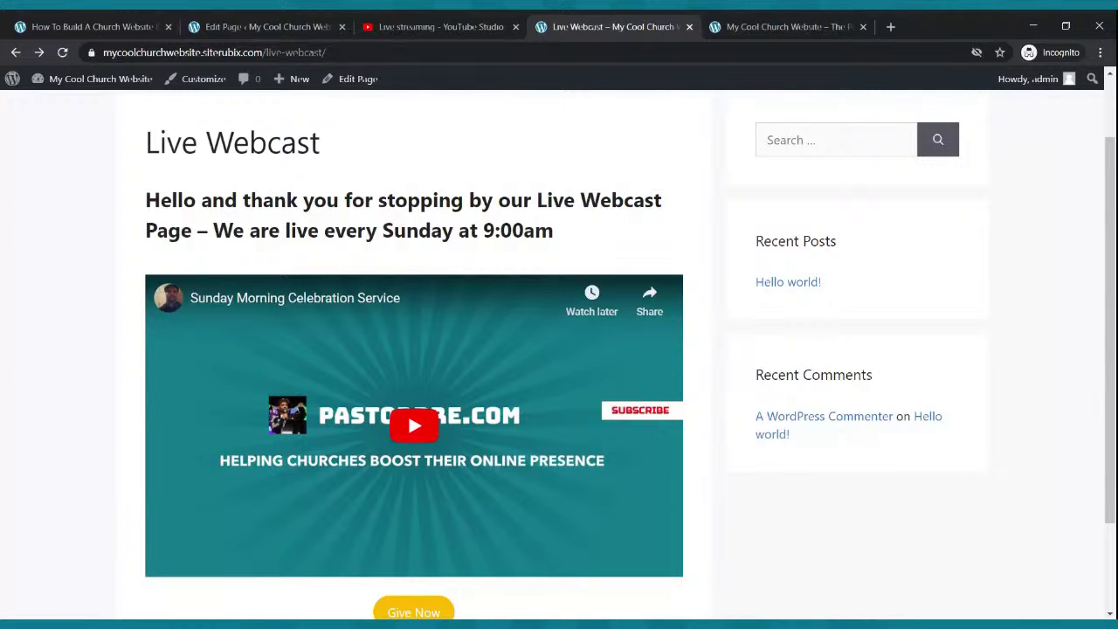
{"action": "scroll", "coordinate": [401, 277], "scroll_direction": "up", "scroll_amount": 1}
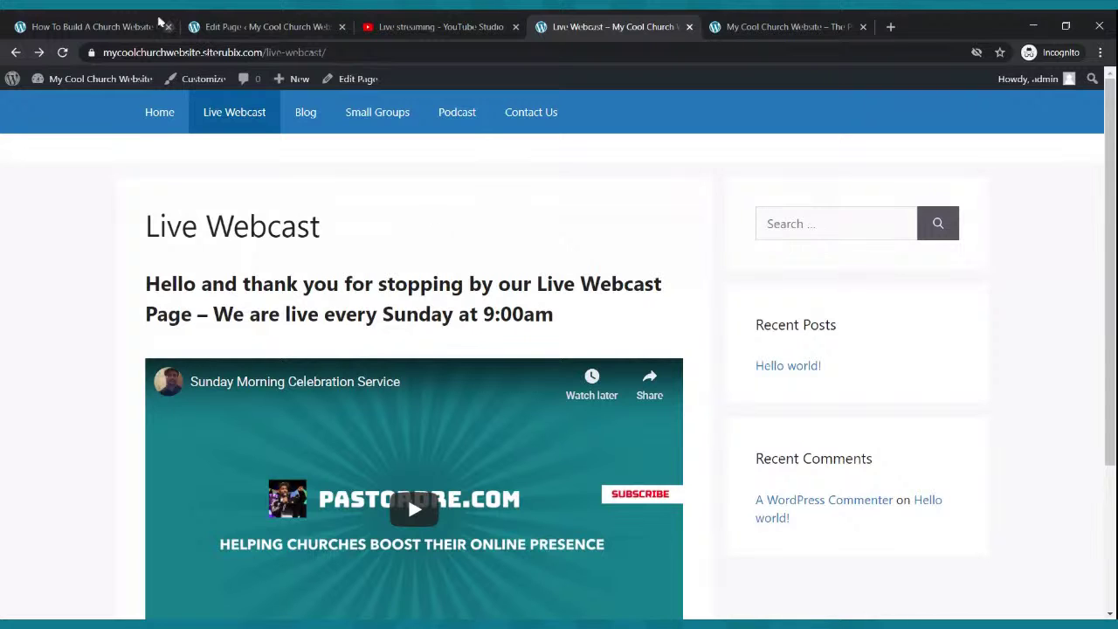
{"action": "scroll", "coordinate": [324, 251], "scroll_direction": "down", "scroll_amount": 3}
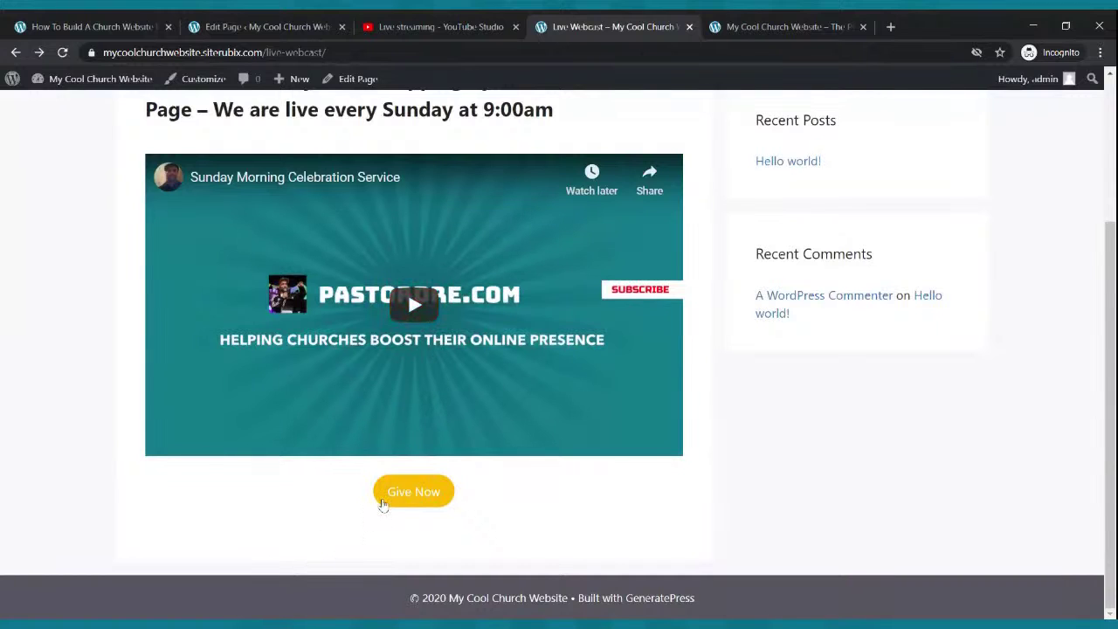
{"action": "scroll", "coordinate": [384, 506], "scroll_direction": "up", "scroll_amount": 3}
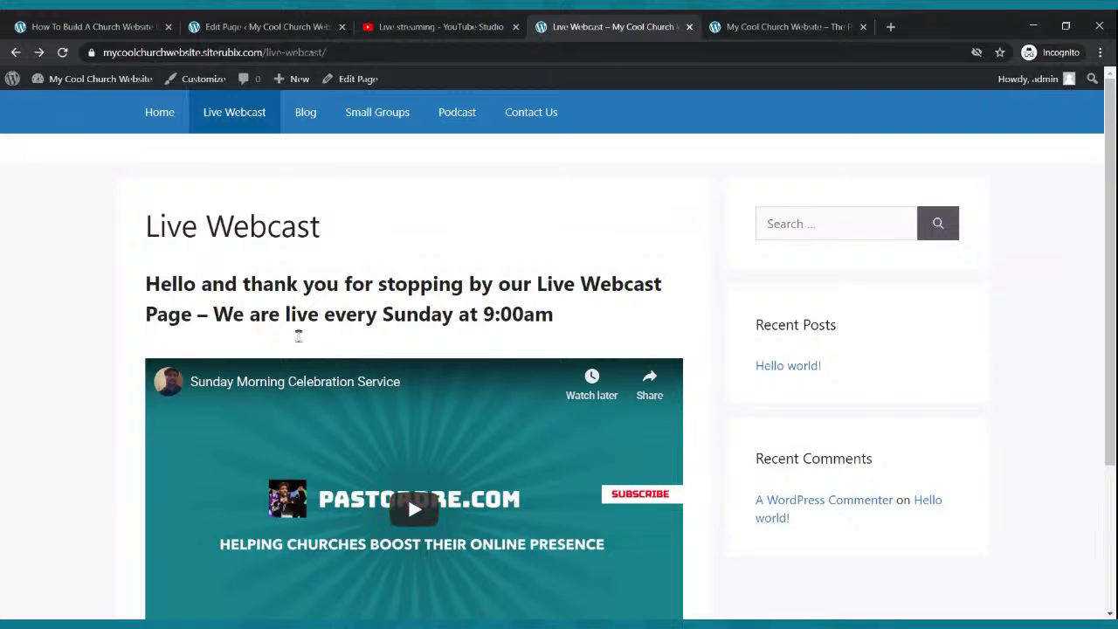
- Glance over the published Live Webcast page, then go back to the Pages list showing all seven pages
{"action": "left_click", "coordinate": [262, 28]}
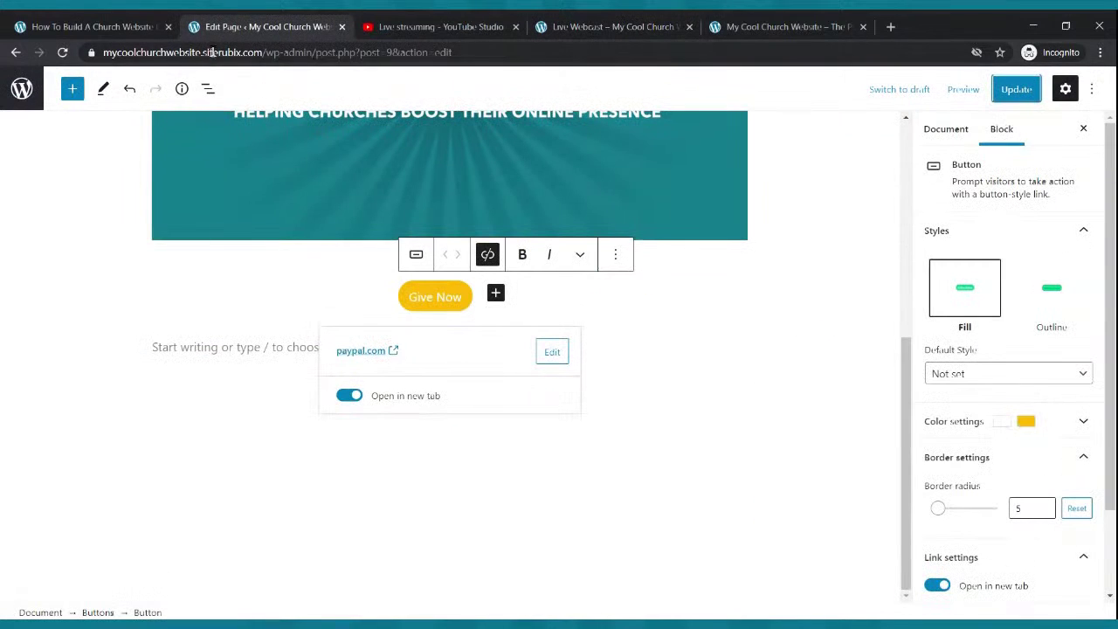
{"action": "left_click", "coordinate": [392, 23]}
{"action": "left_click", "coordinate": [607, 26]}
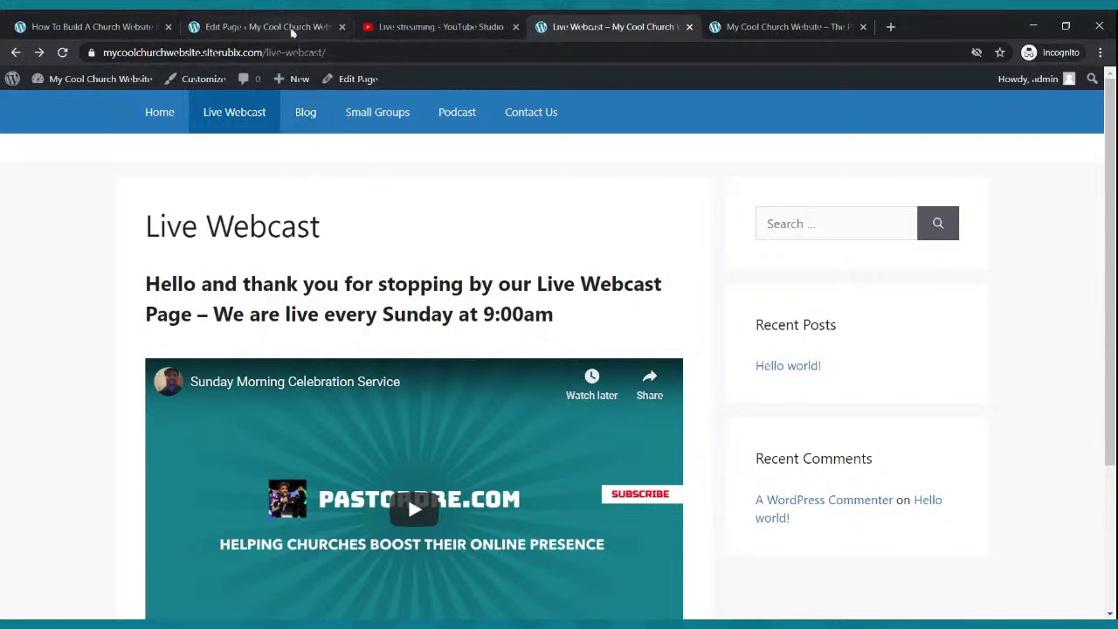
{"action": "left_click", "coordinate": [293, 28]}
{"action": "left_click", "coordinate": [16, 52]}
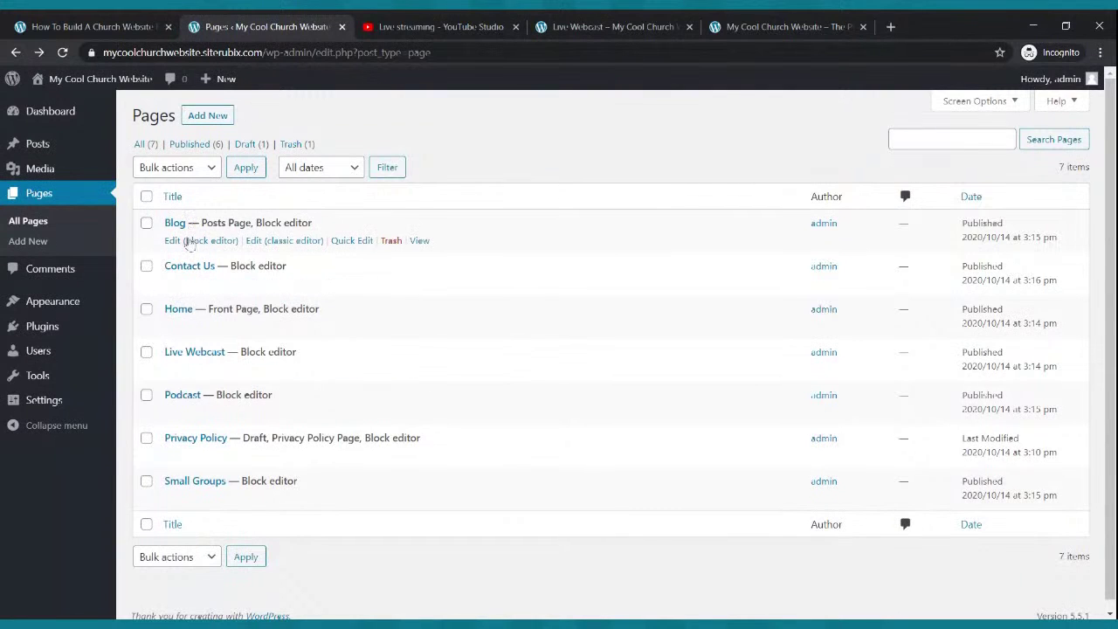
- Review the Blog page, the Posts list, and the Writing and Reading settings
{"action": "left_click", "coordinate": [188, 244]}
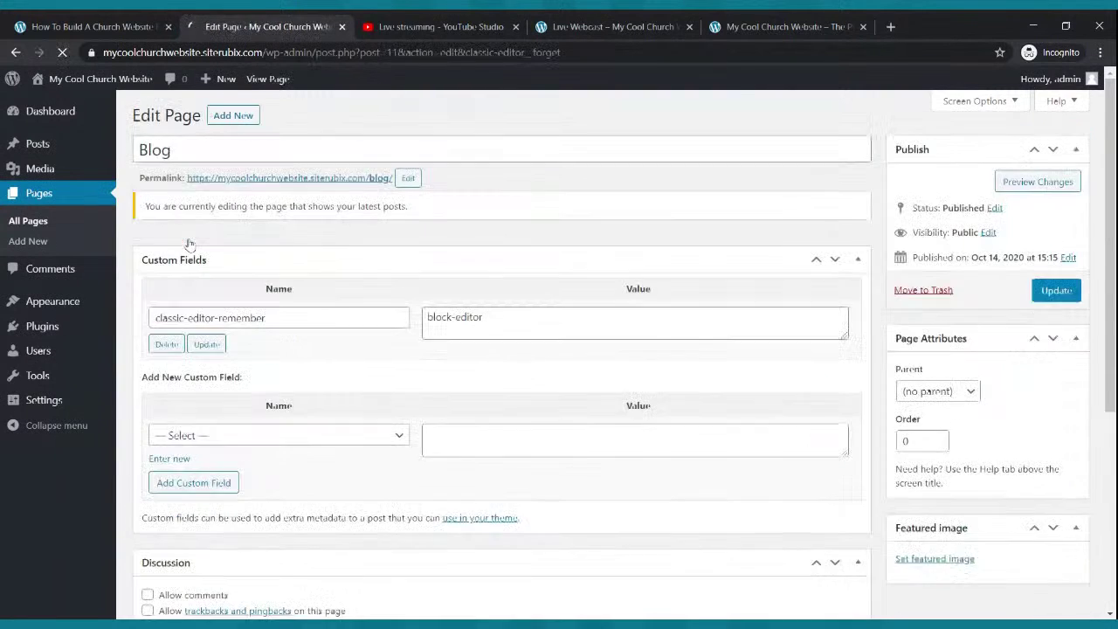
{"action": "scroll", "coordinate": [423, 259], "scroll_direction": "down", "scroll_amount": 6}
{"action": "scroll", "coordinate": [425, 262], "scroll_direction": "up", "scroll_amount": 6}
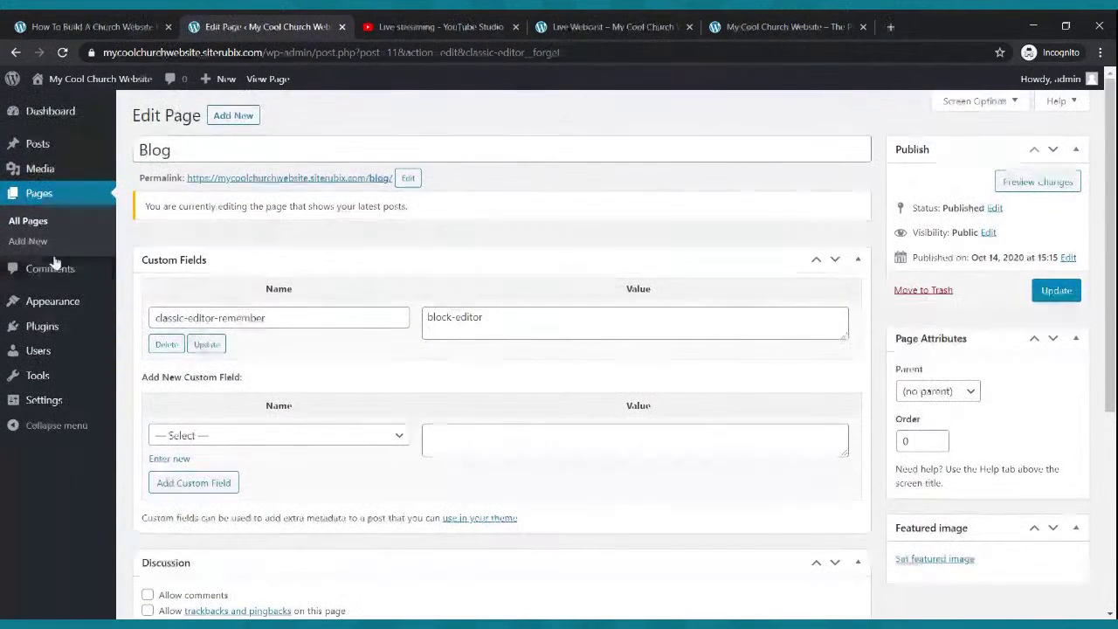
{"action": "left_click", "coordinate": [35, 147]}
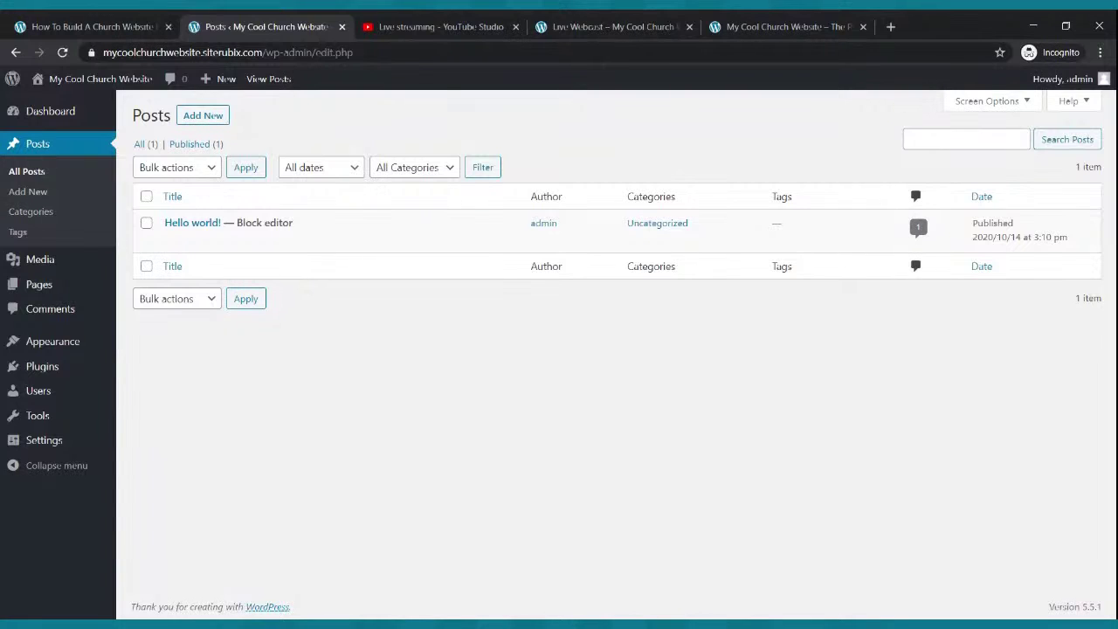
{"action": "mouse_move", "coordinate": [72, 354]}
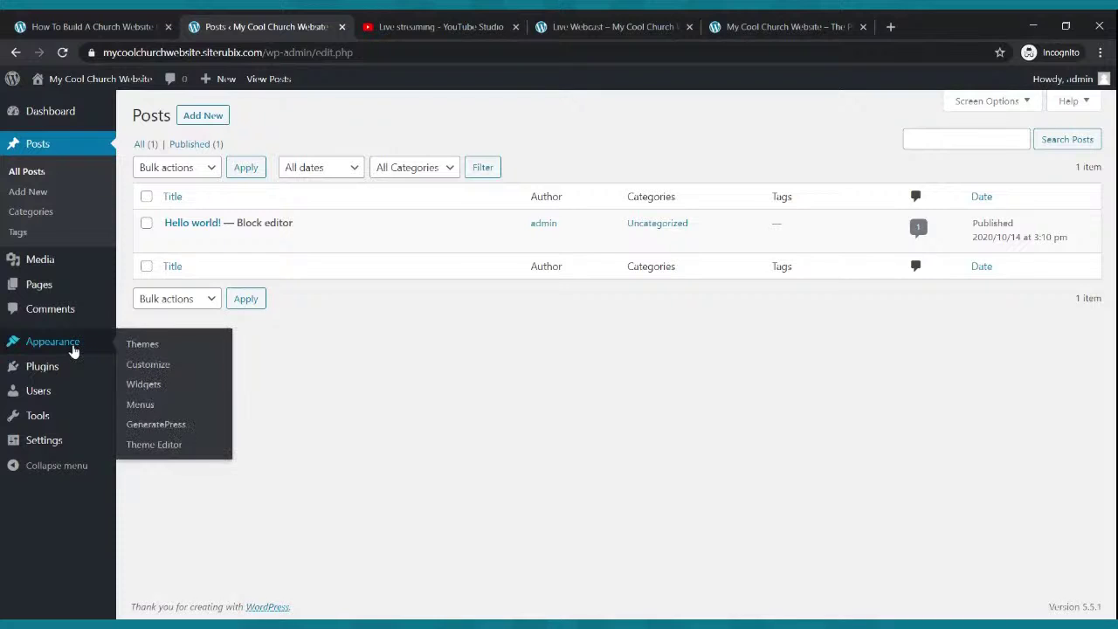
{"action": "left_click", "coordinate": [17, 445]}
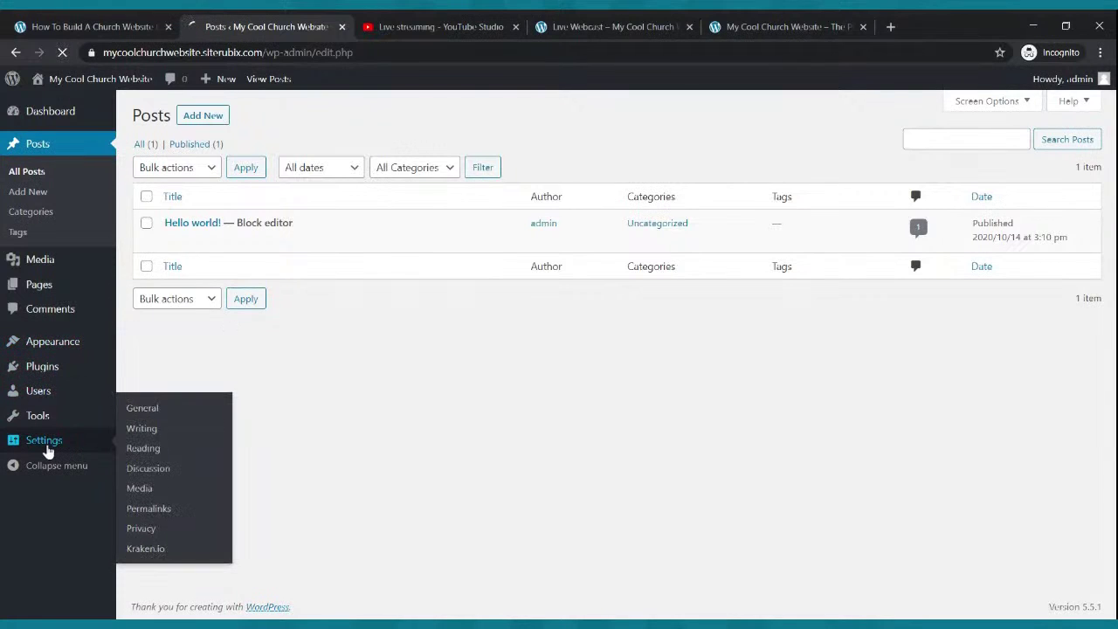
{"action": "left_click", "coordinate": [26, 402]}
{"action": "left_click", "coordinate": [27, 418]}
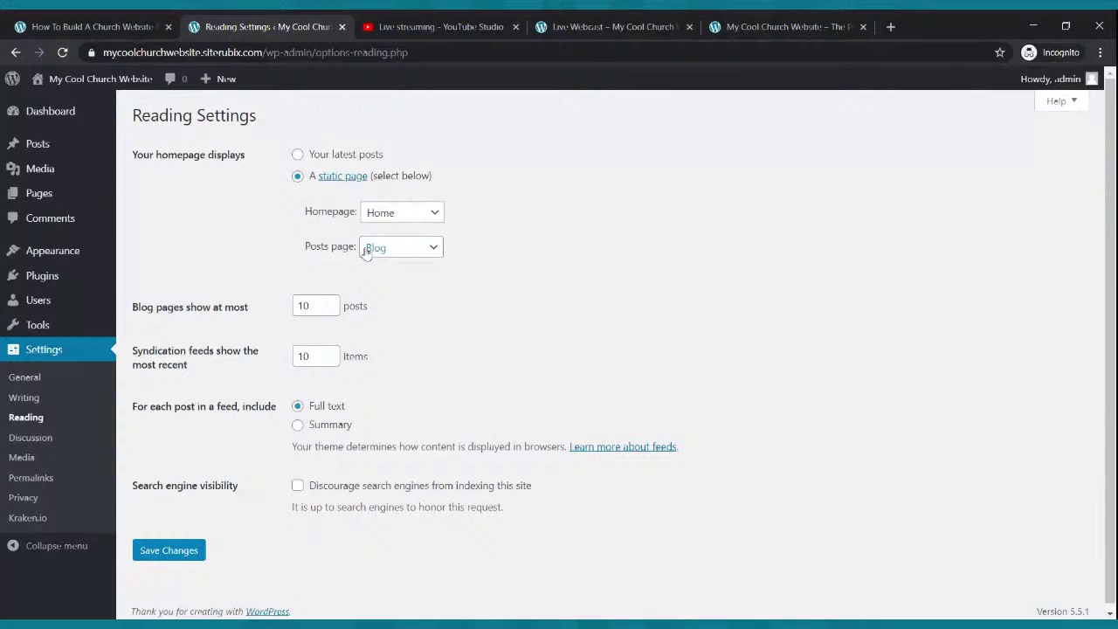
- Move the sample 'Hello world!' post to the Trash
{"action": "mouse_move", "coordinate": [43, 150]}
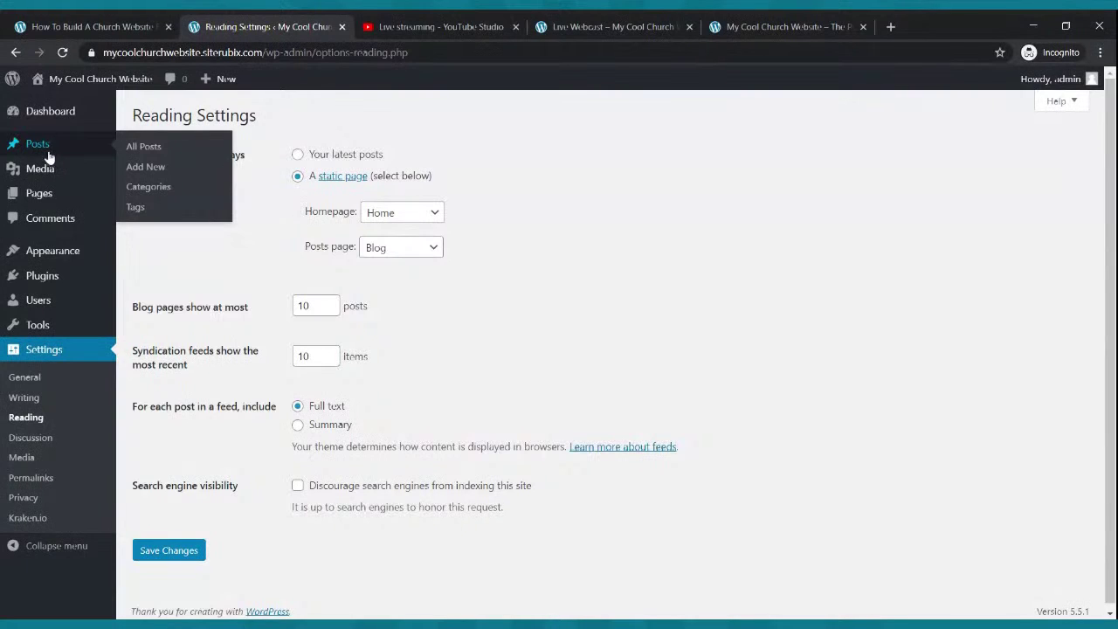
{"action": "left_click", "coordinate": [49, 155]}
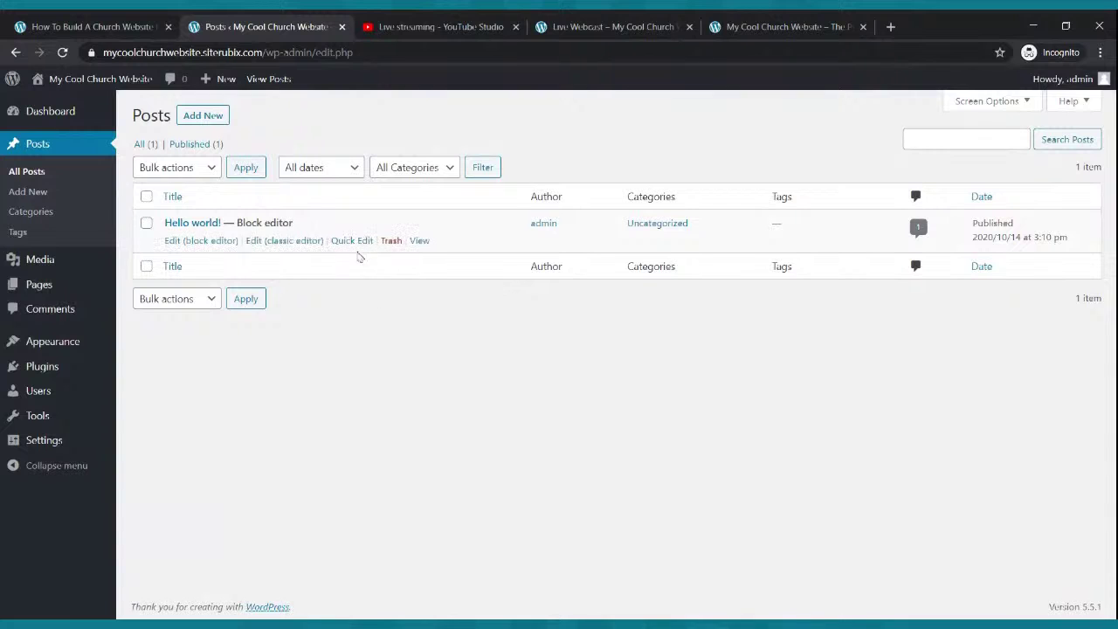
{"action": "left_click", "coordinate": [390, 241]}
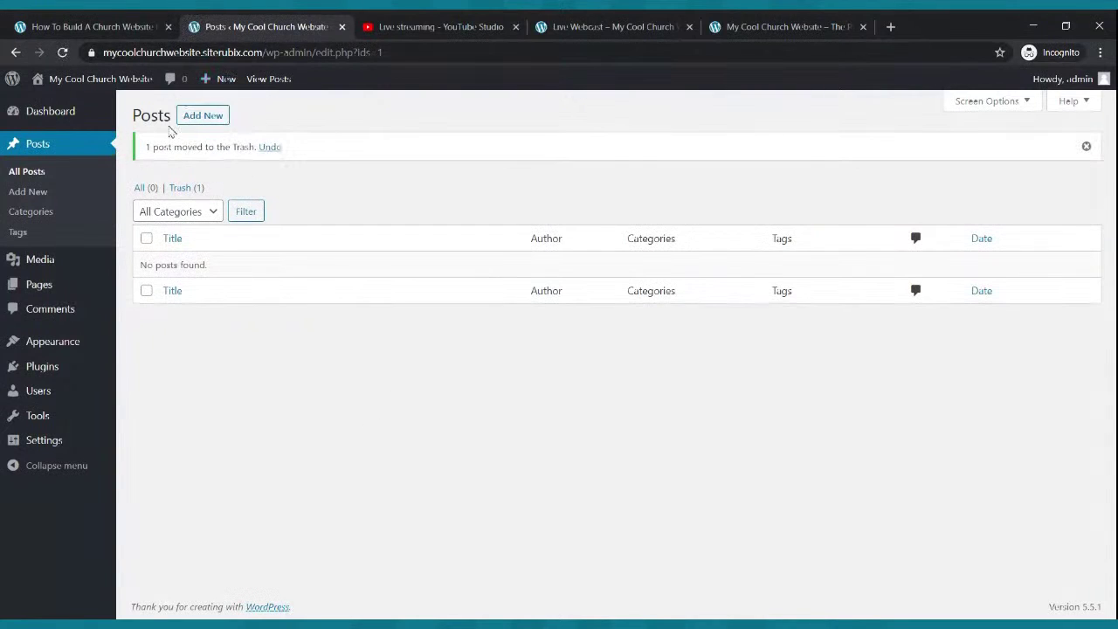
{"action": "left_click", "coordinate": [194, 117]}
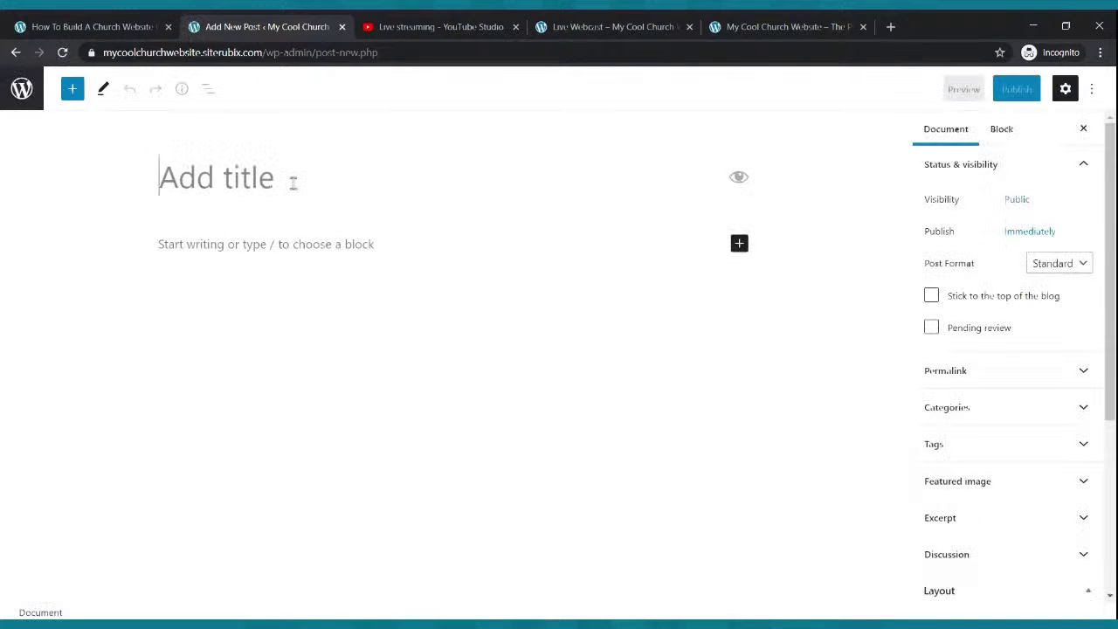
- Title the new post 'My First Blog'
{"action": "type", "text": "My Fi"}
{"action": "key", "text": "BackSpace"}
{"action": "type", "text": "First Blog"}
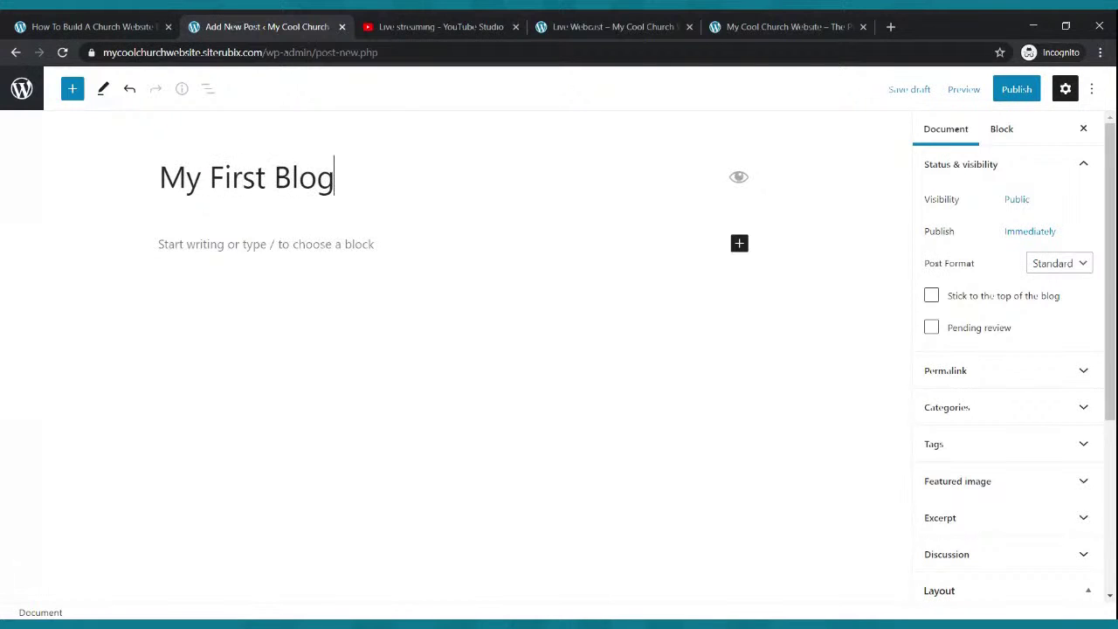
- Write a welcome paragraph ending with a testimony of a young man changed by the Power of God
{"action": "left_click", "coordinate": [299, 236]}
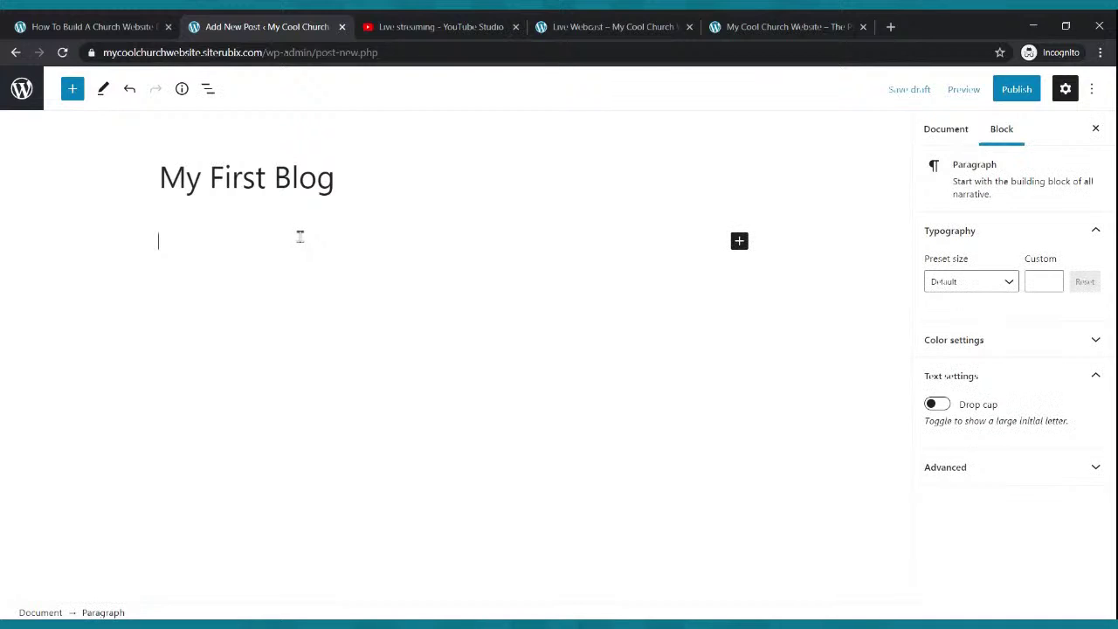
{"action": "type", "text": "Hello everyone that"}
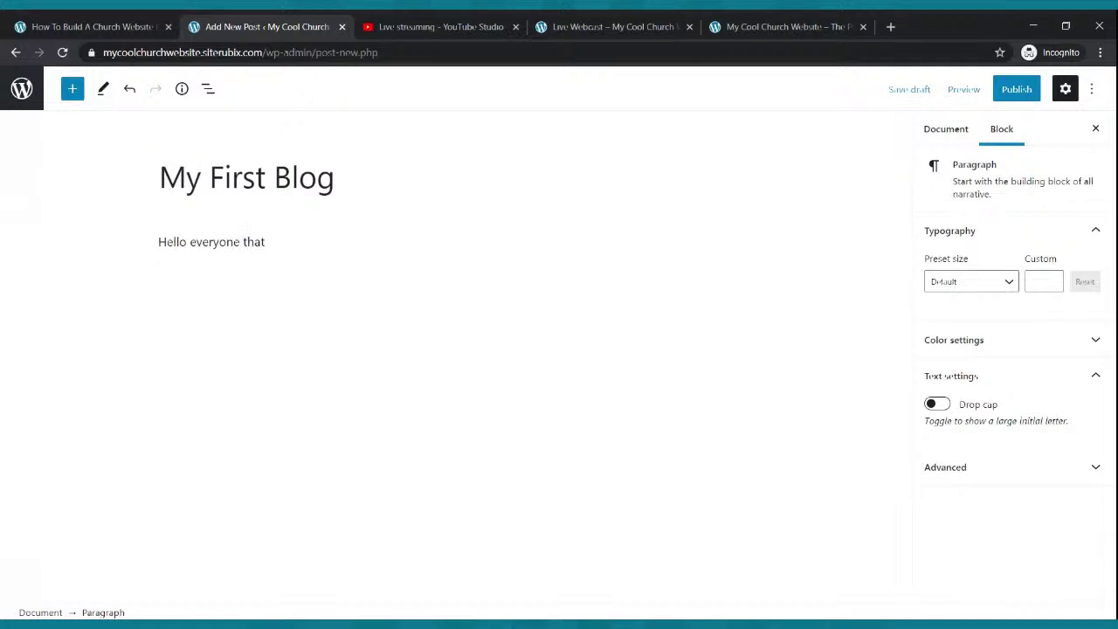
{"action": "key", "text": "BackSpace"}
{"action": "type", "text": "nk you for stopping by my bl"}
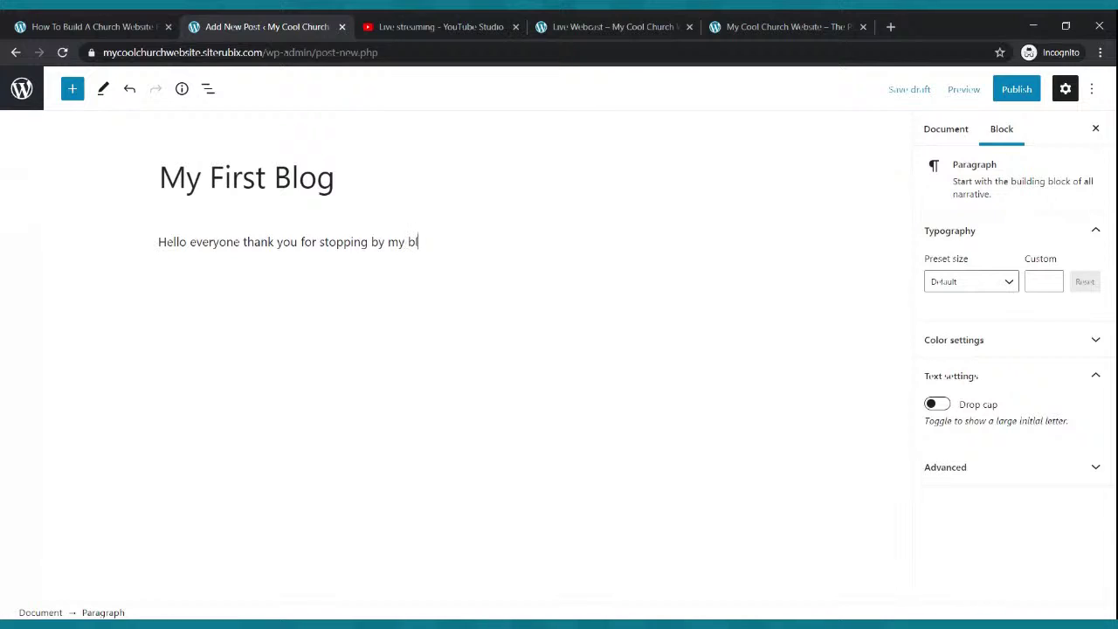
{"action": "type", "text": "og. I ho"}
{"action": "key", "text": "BackSpace"}
{"action": "key", "text": "BackSpace"}
{"action": "key", "text": "BackSpace"}
{"action": "key", "text": "BackSpace"}
{"action": "key", "text": "BackSpace"}
{"action": "key", "text": "BackSpace"}
{"action": "key", "text": "BackSpace"}
{"action": "key", "text": "BackSpace"}
{"action": "key", "text": "BackSpace"}
{"action": "key", "text": "BackSpace"}
{"action": "type", "text": "our blog. We hope that you are "}
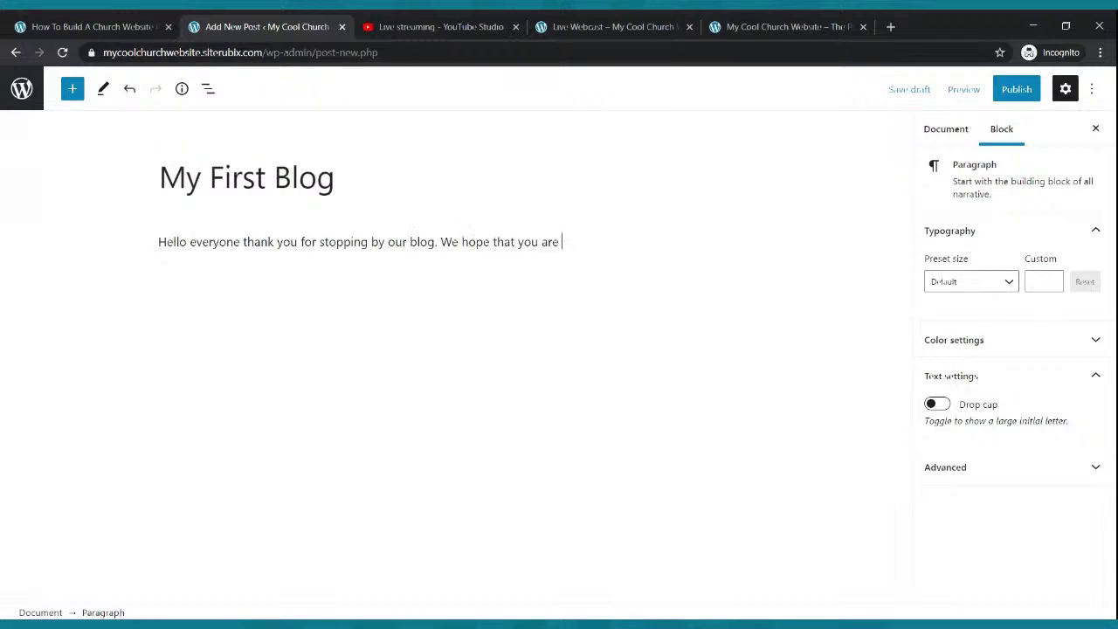
{"action": "type", "text": "blessed. Here is a testm"}
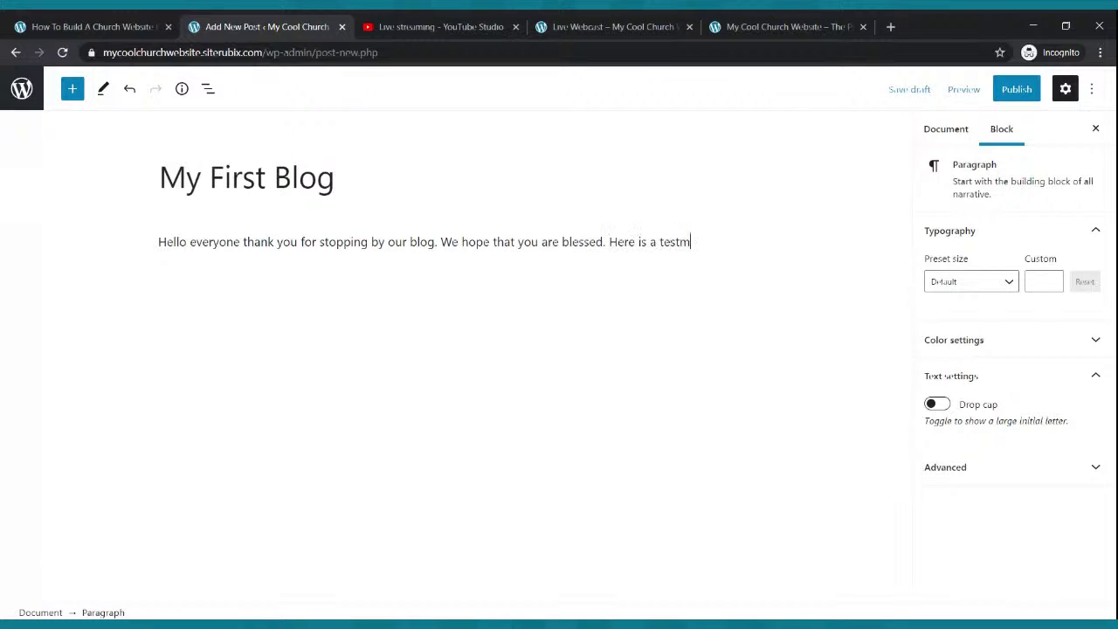
{"action": "type", "text": "ony of a"}
{"action": "key", "text": "BackSpace"}
{"action": "key", "text": "BackSpace"}
{"action": "key", "text": "BackSpace"}
{"action": "key", "text": "BackSpace"}
{"action": "key", "text": "BackSpace"}
{"action": "key", "text": "BackSpace"}
{"action": "key", "text": "BackSpace"}
{"action": "key", "text": "BackSpace"}
{"action": "key", "text": "BackSpace"}
{"action": "key", "text": "BackSpace"}
{"action": "key", "text": "BackSpace"}
{"action": "type", "text": "stimony of a you"}
{"action": "type", "text": "g ma"}
{"action": "key", "text": "BackSpace"}
{"action": "key", "text": "BackSpace"}
{"action": "key", "text": "BackSpace"}
{"action": "key", "text": "BackSpace"}
{"action": "type", "text": "ng man that was ch"}
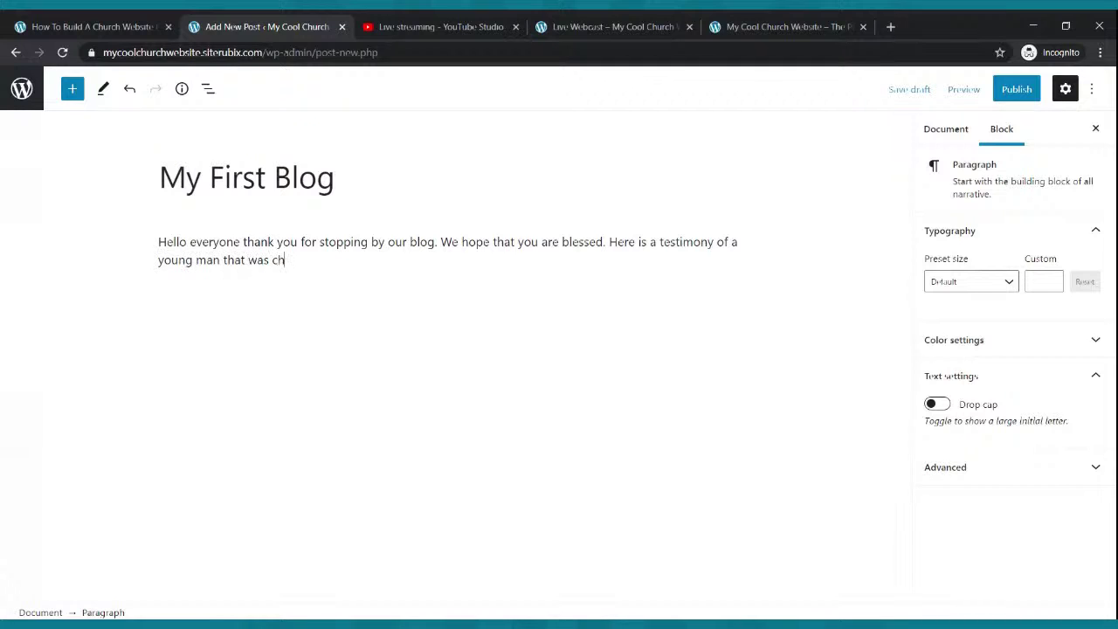
{"action": "type", "text": "anged by the Power of God."}
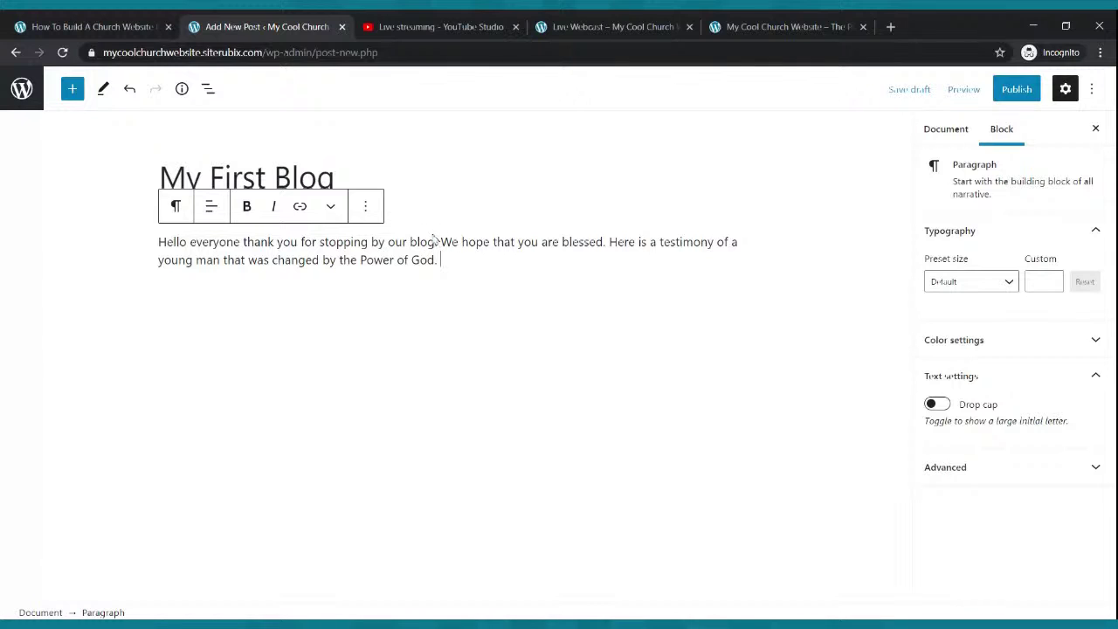
- Copy the paragraph and paste it repeatedly to fill more paragraphs
{"action": "left_click_drag", "start_coordinate": [454, 264], "coordinate": [159, 243]}
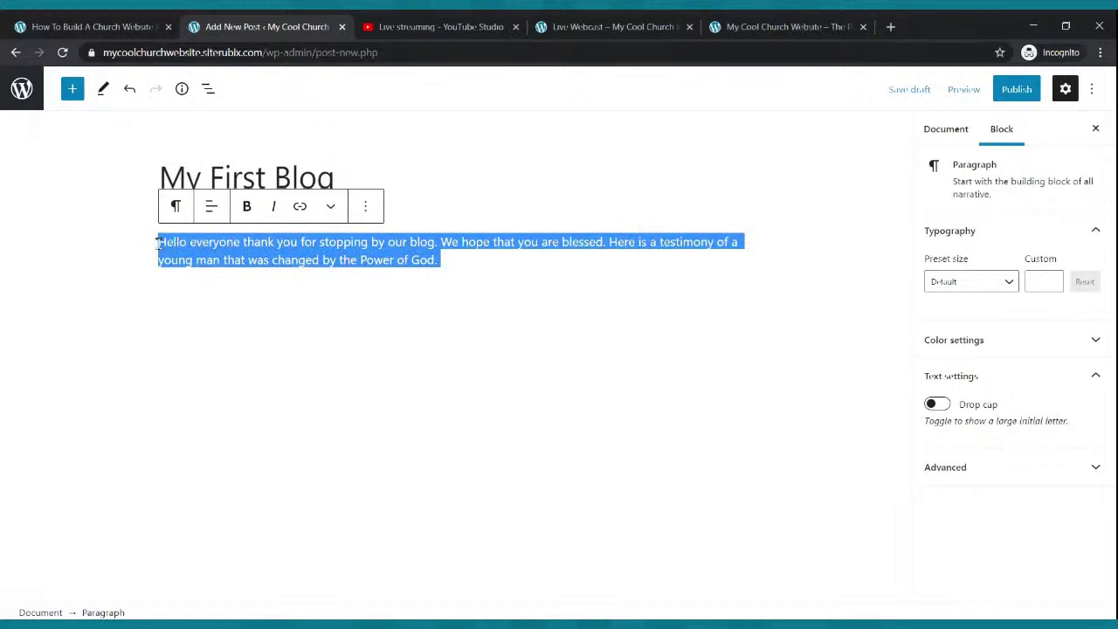
{"action": "key", "text": "ctrl+c"}
{"action": "left_click", "coordinate": [473, 281]}
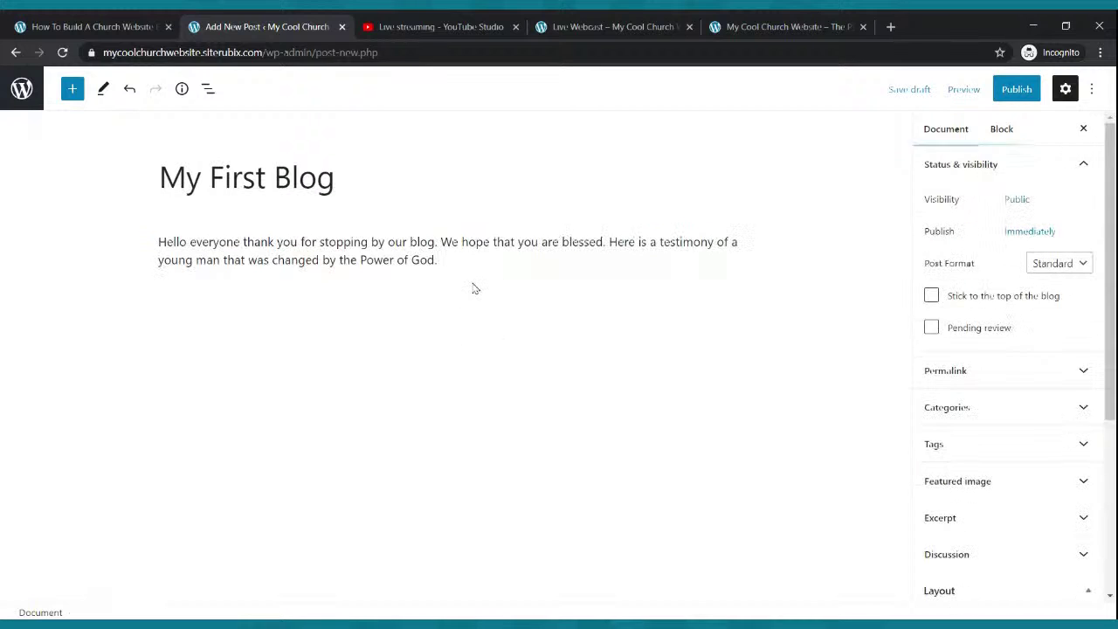
{"action": "key", "text": "ctrl+v"}
{"action": "key", "text": "ctrl+v"}
{"action": "key", "text": "ctrl+v"}
{"action": "key", "text": "Return"}
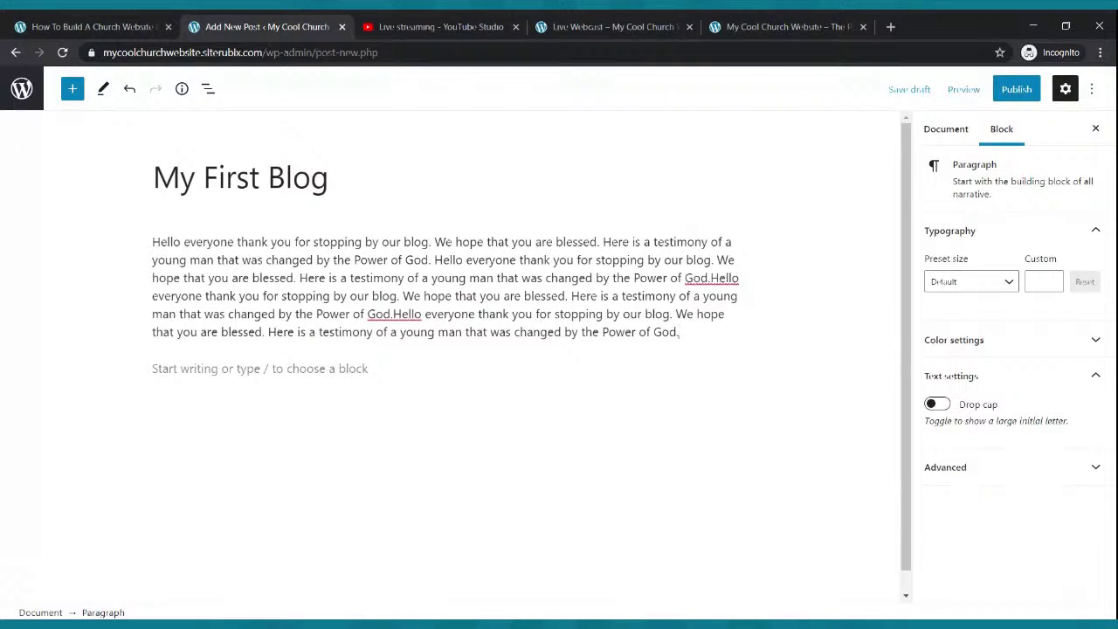
{"action": "key", "text": "ctrl+v"}
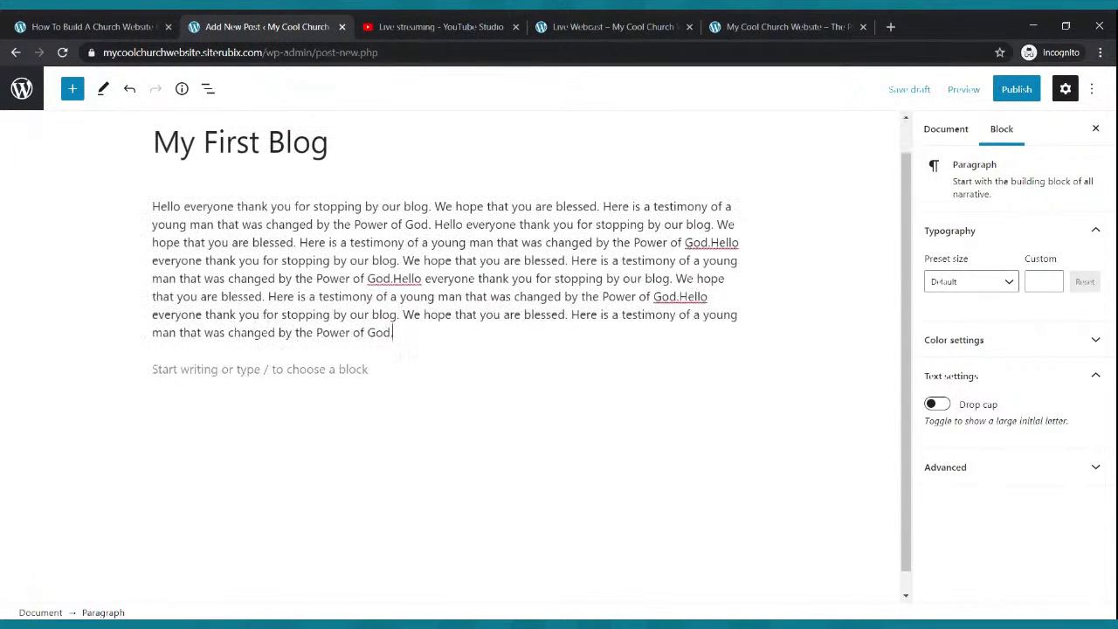
{"action": "key", "text": "Return"}
{"action": "key", "text": "ctrl+v"}
{"action": "key", "text": "ctrl+v"}
{"action": "key", "text": "ctrl+v"}
{"action": "key", "text": "ctrl+v"}
{"action": "key", "text": "ctrl+v"}
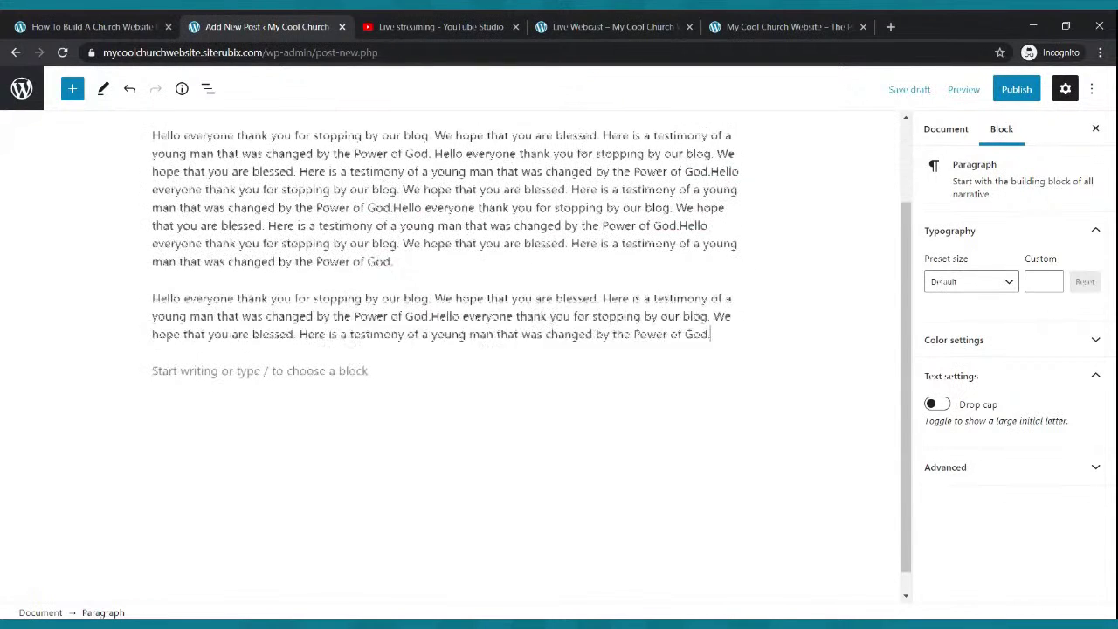
{"action": "key", "text": "Return"}
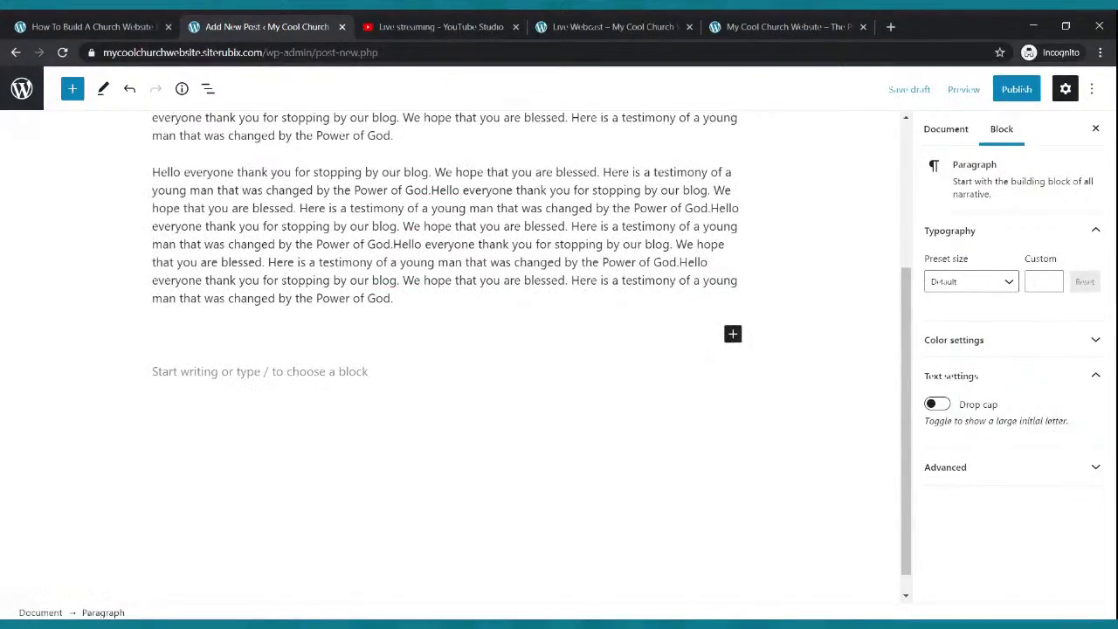
{"action": "key", "text": "ctrl+v"}
{"action": "key", "text": "ctrl+v"}
{"action": "key", "text": "ctrl+v"}
{"action": "key", "text": "ctrl+v"}
{"action": "key", "text": "ctrl+v"}
{"action": "key", "text": "ctrl+v"}
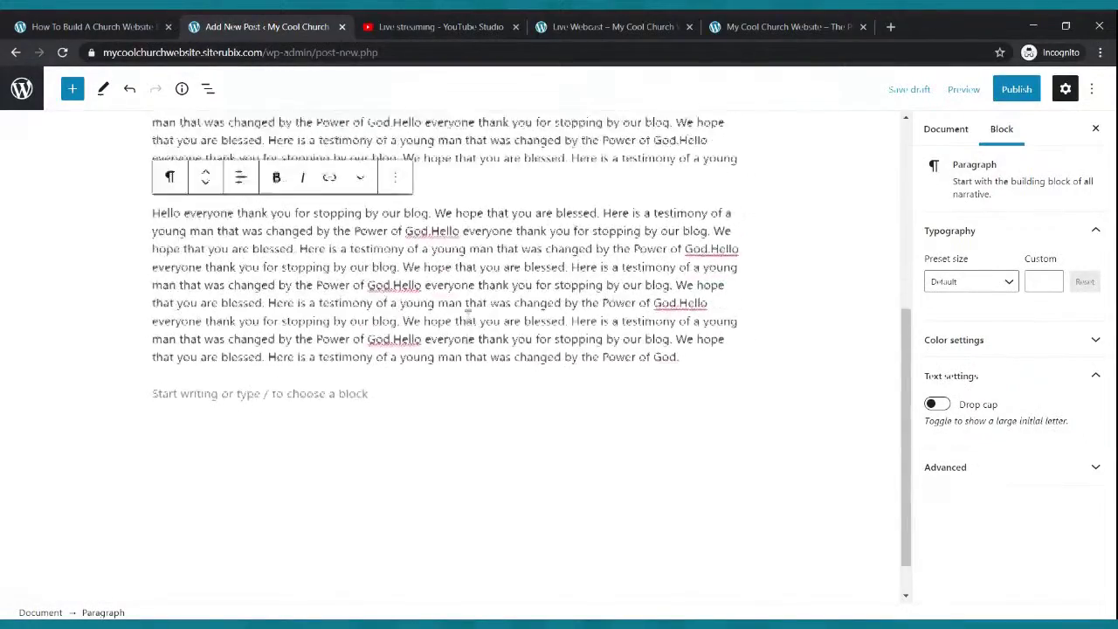
{"action": "scroll", "coordinate": [468, 316], "scroll_direction": "up", "scroll_amount": 5}
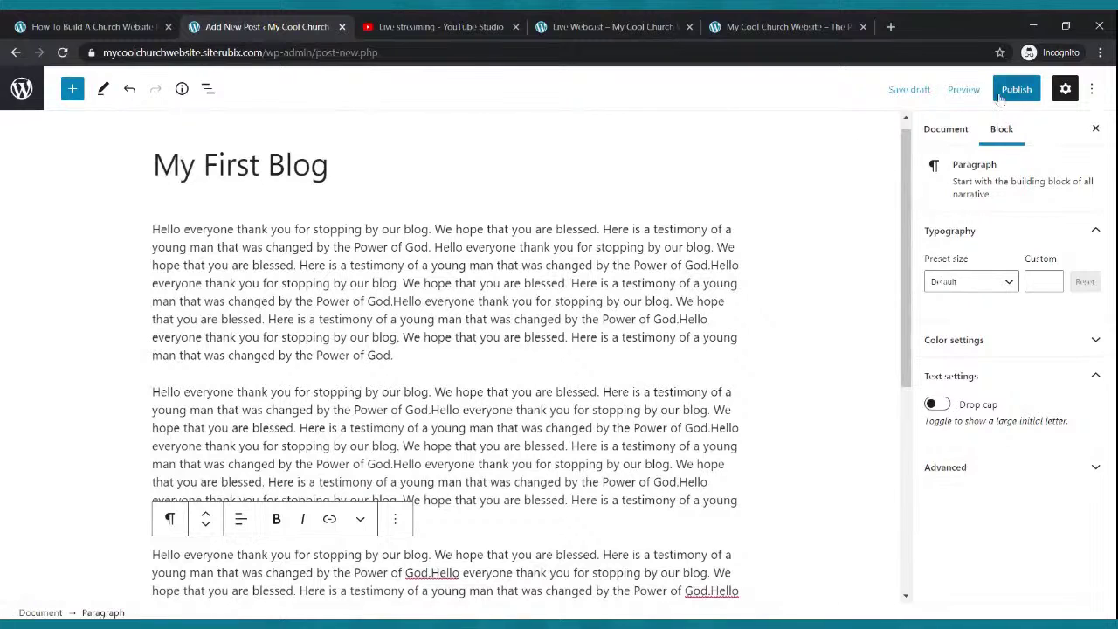
- Publish My First Blog, read it via the live Blog page, and return to the Posts list
{"action": "left_click", "coordinate": [1015, 90]}
{"action": "left_click", "coordinate": [968, 90]}
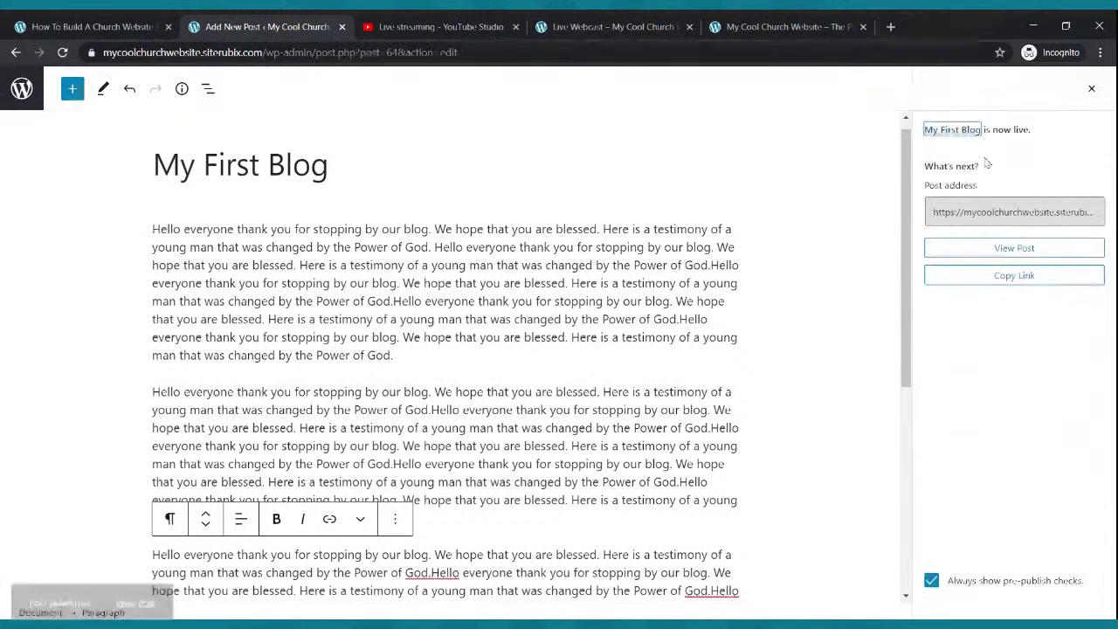
{"action": "left_click", "coordinate": [566, 27]}
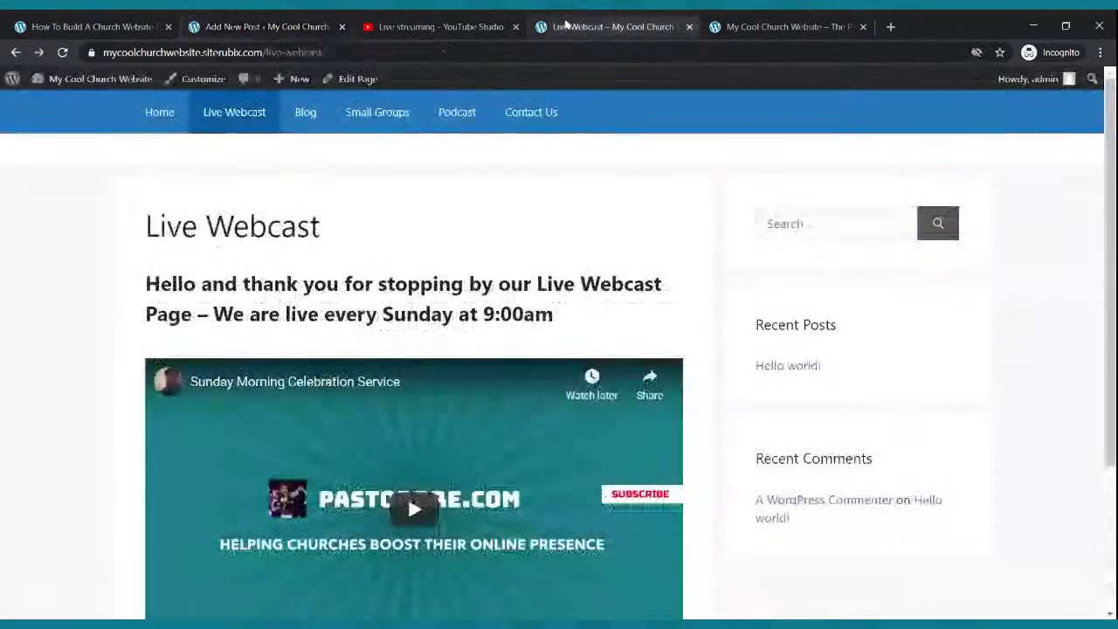
{"action": "left_click", "coordinate": [307, 112]}
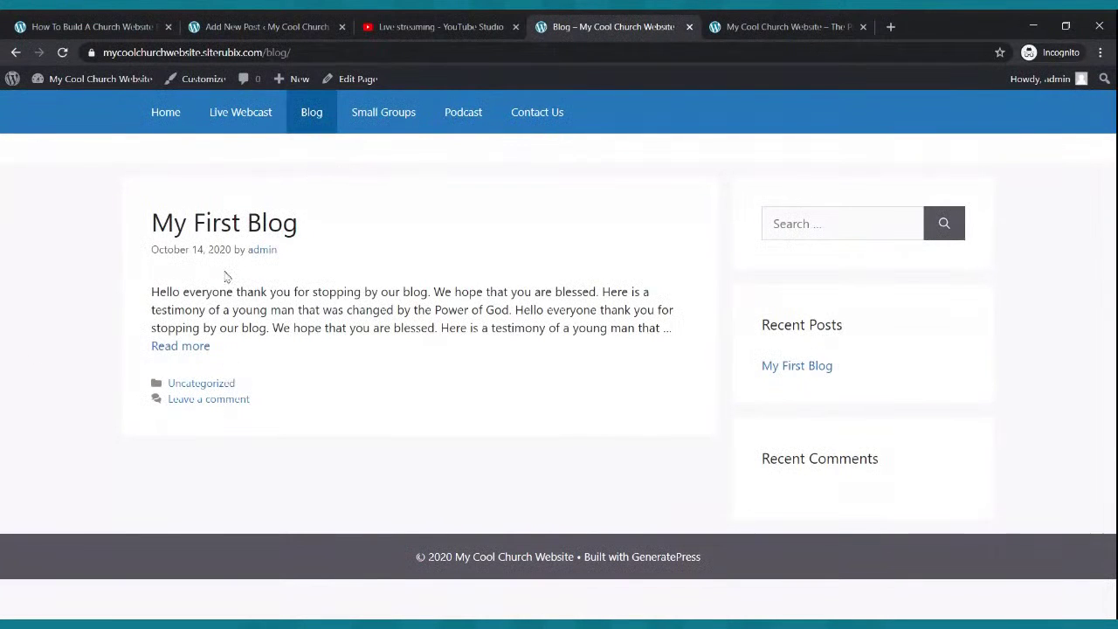
{"action": "left_click", "coordinate": [163, 347]}
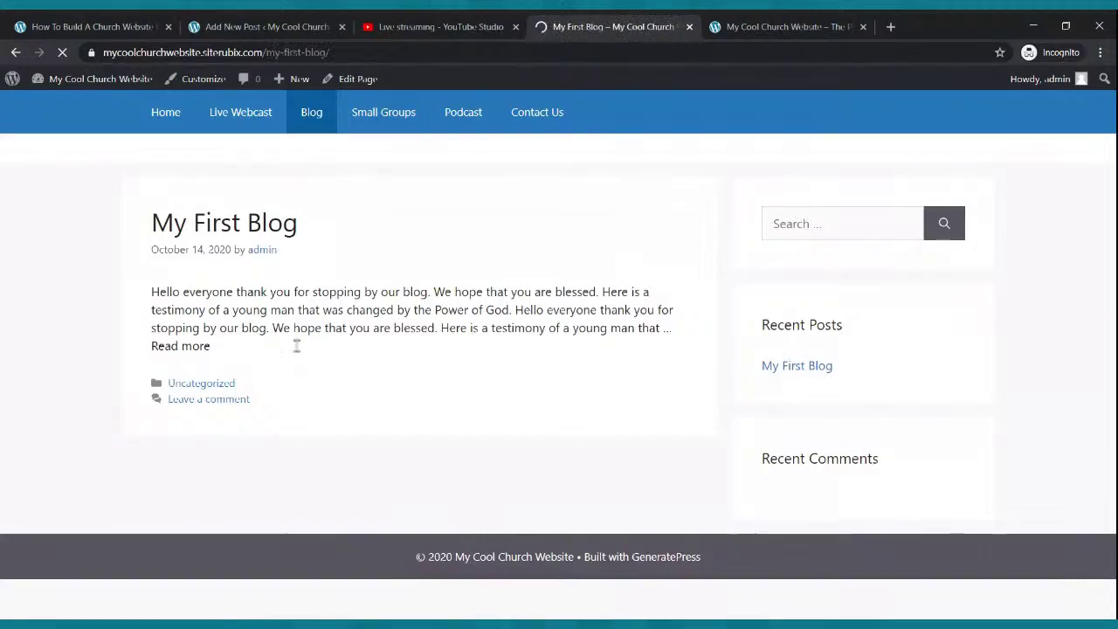
{"action": "scroll", "coordinate": [245, 299], "scroll_direction": "down", "scroll_amount": 4}
{"action": "scroll", "coordinate": [244, 298], "scroll_direction": "up", "scroll_amount": 5}
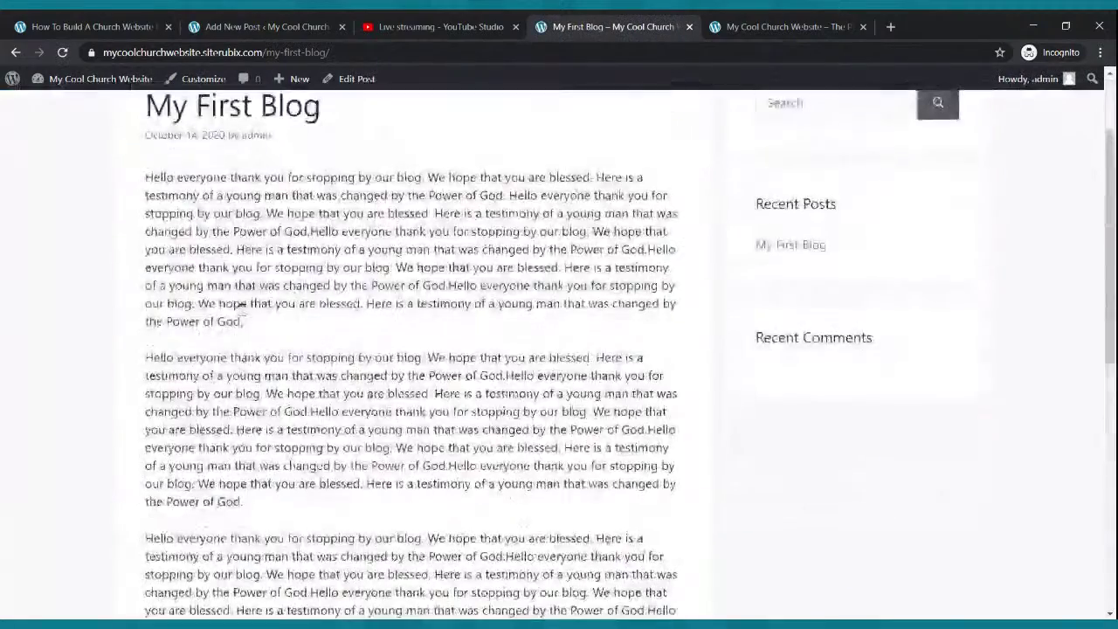
{"action": "left_click", "coordinate": [236, 27]}
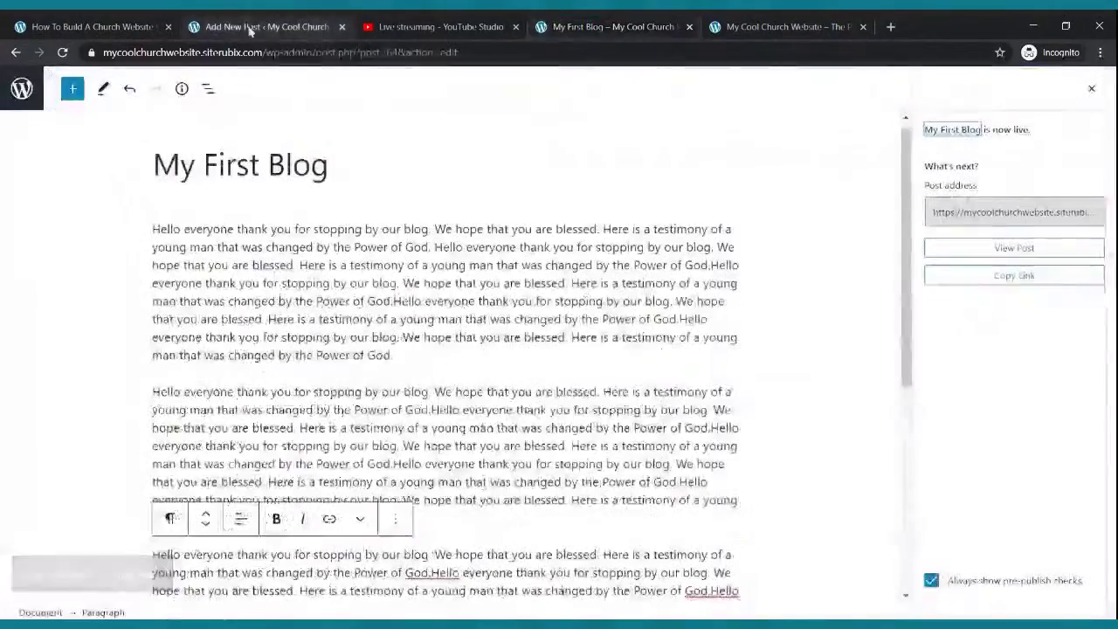
{"action": "left_click", "coordinate": [24, 87]}
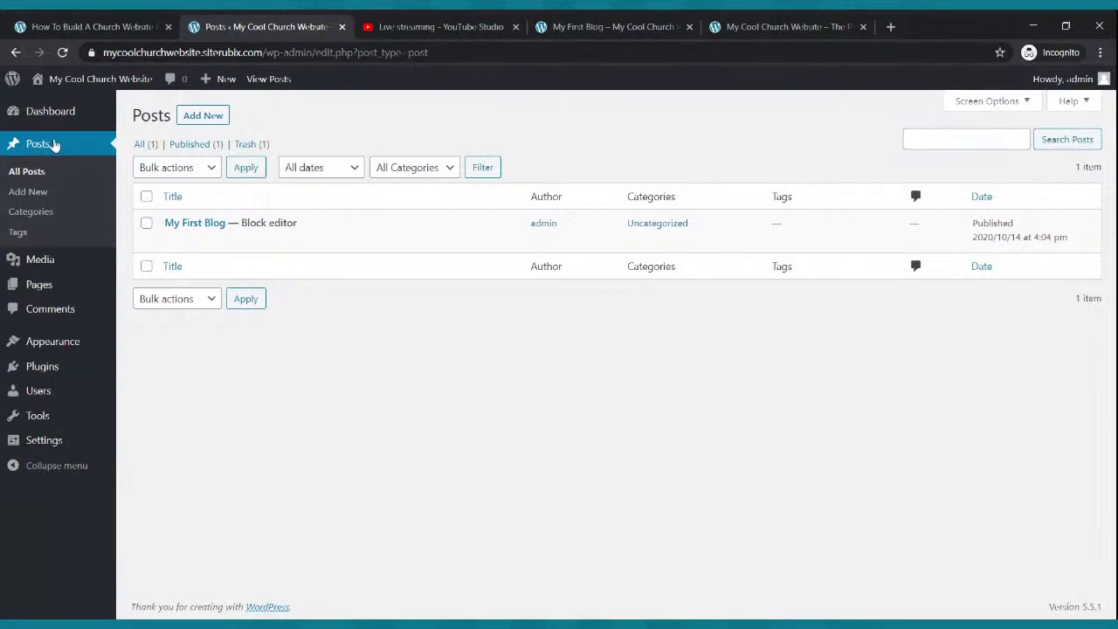
- Start a new post titled 'Testimony from the Field'
{"action": "left_click", "coordinate": [195, 119]}
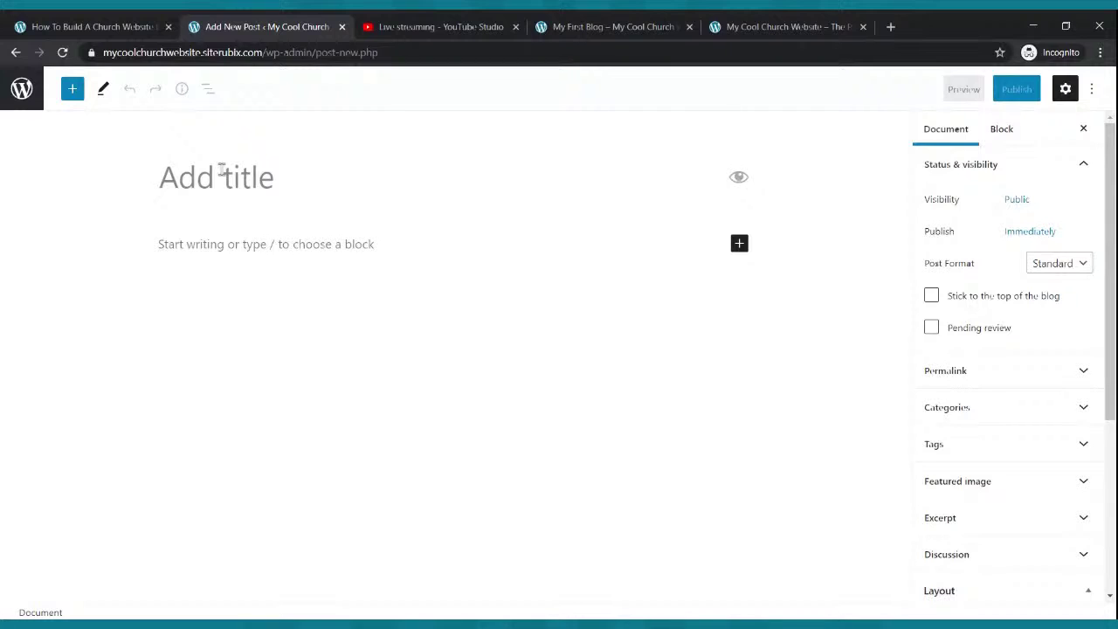
{"action": "type", "text": "My Second"}
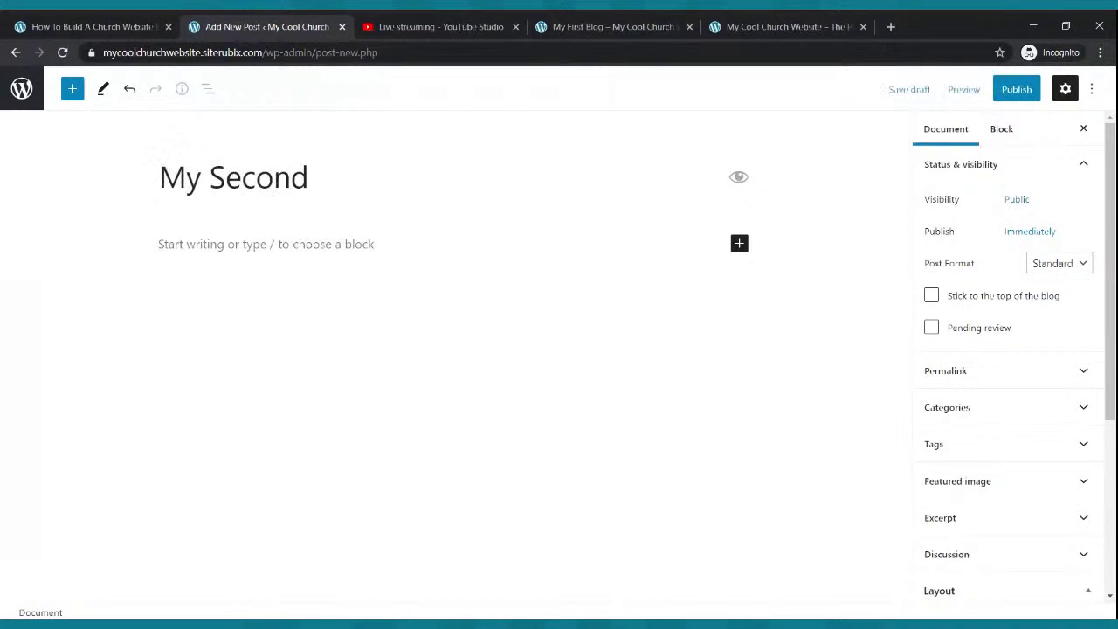
{"action": "key", "text": "BackSpace"}
{"action": "key", "text": "BackSpace"}
{"action": "key", "text": "BackSpace"}
{"action": "key", "text": "BackSpace"}
{"action": "key", "text": "BackSpace"}
{"action": "key", "text": "BackSpace"}
{"action": "key", "text": "BackSpace"}
{"action": "key", "text": "BackSpace"}
{"action": "key", "text": "BackSpace"}
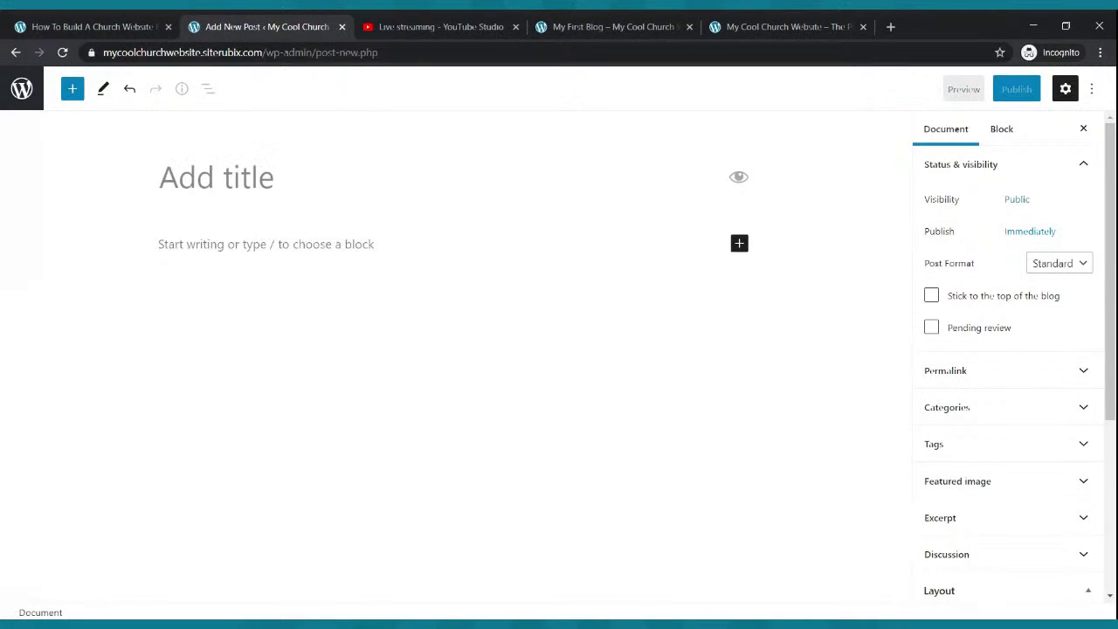
{"action": "type", "text": "Testimony"}
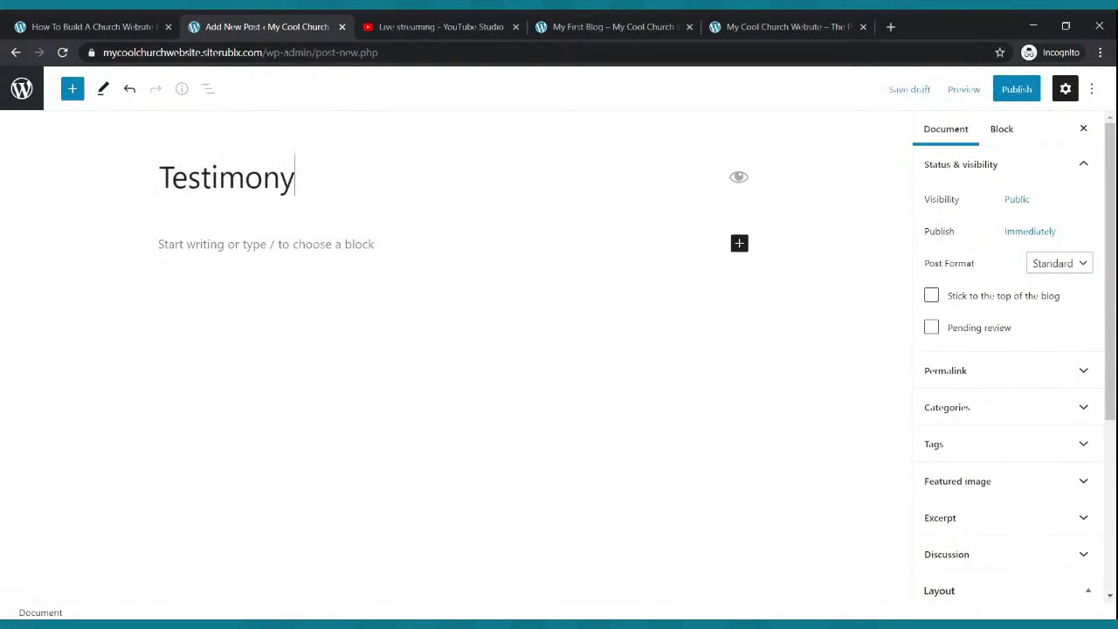
{"action": "type", "text": " fom the "}
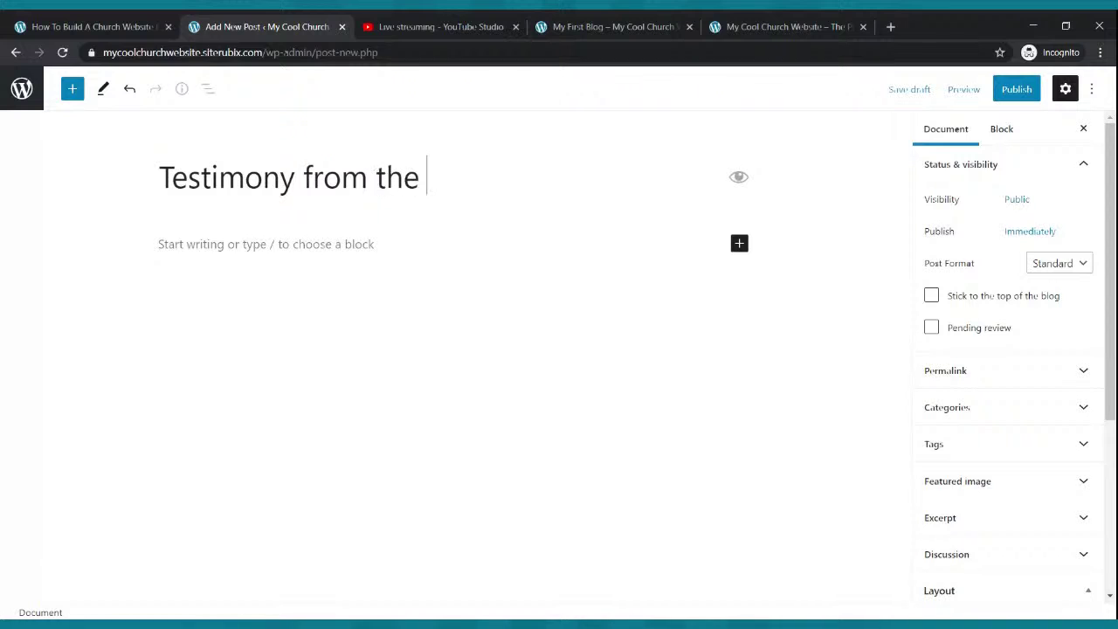
{"action": "type", "text": "Filed"}
{"action": "key", "text": "BackSpace"}
{"action": "key", "text": "BackSpace"}
{"action": "key", "text": "BackSpace"}
{"action": "type", "text": "eld"}
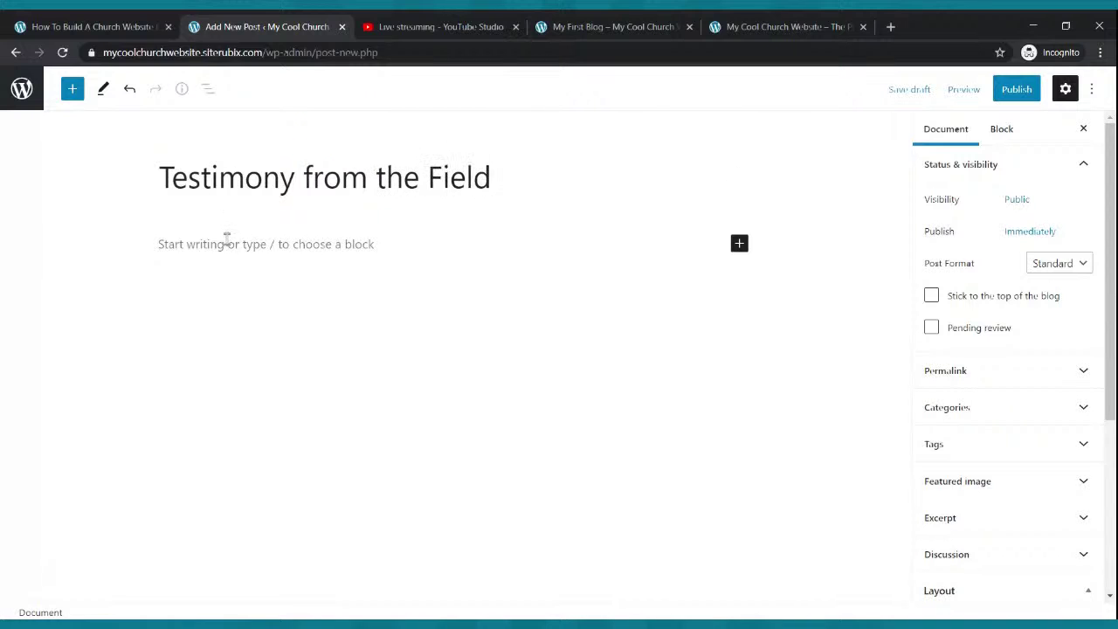
- Write an opening paragraph introducing a powerful testimony of how God is moving on the mission
{"action": "left_click", "coordinate": [226, 238]}
{"action": "type", "text": "Hello everyone that"}
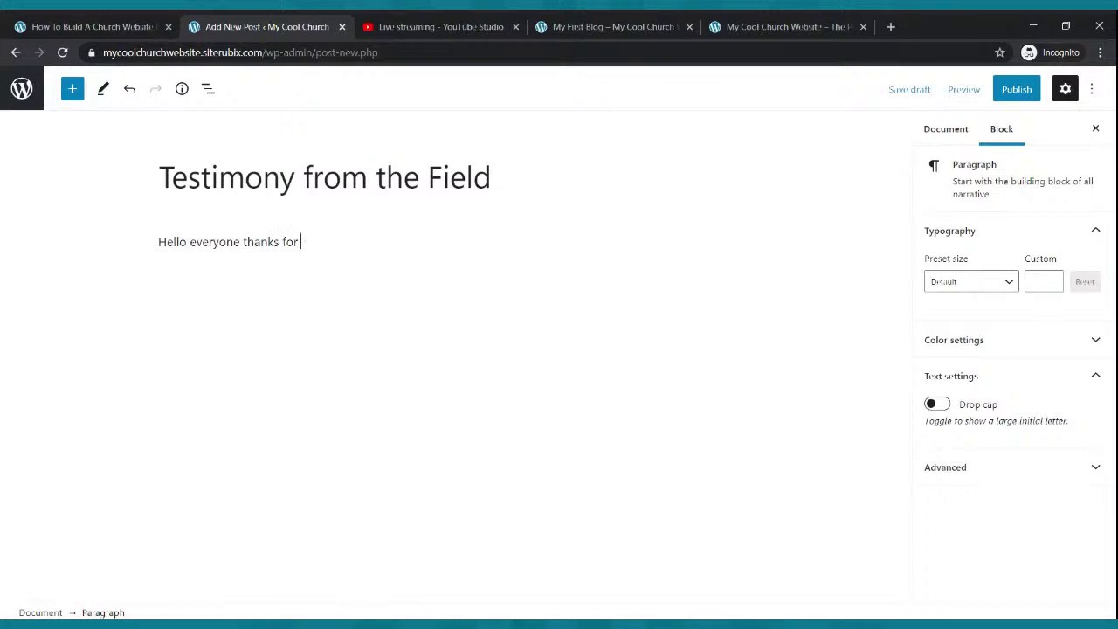
{"action": "type", "text": "ks for stopping by our lbog. He"}
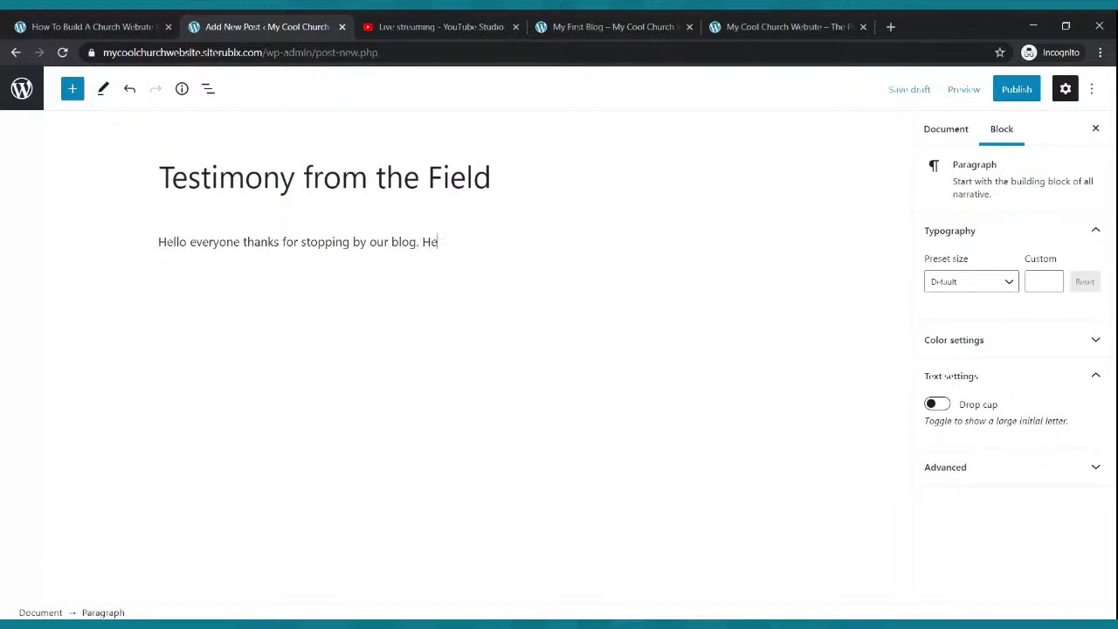
{"action": "type", "text": "powerul"}
{"action": "key", "text": "BackSpace"}
{"action": "key", "text": "BackSpace"}
{"action": "type", "text": "ful testimony of ho"}
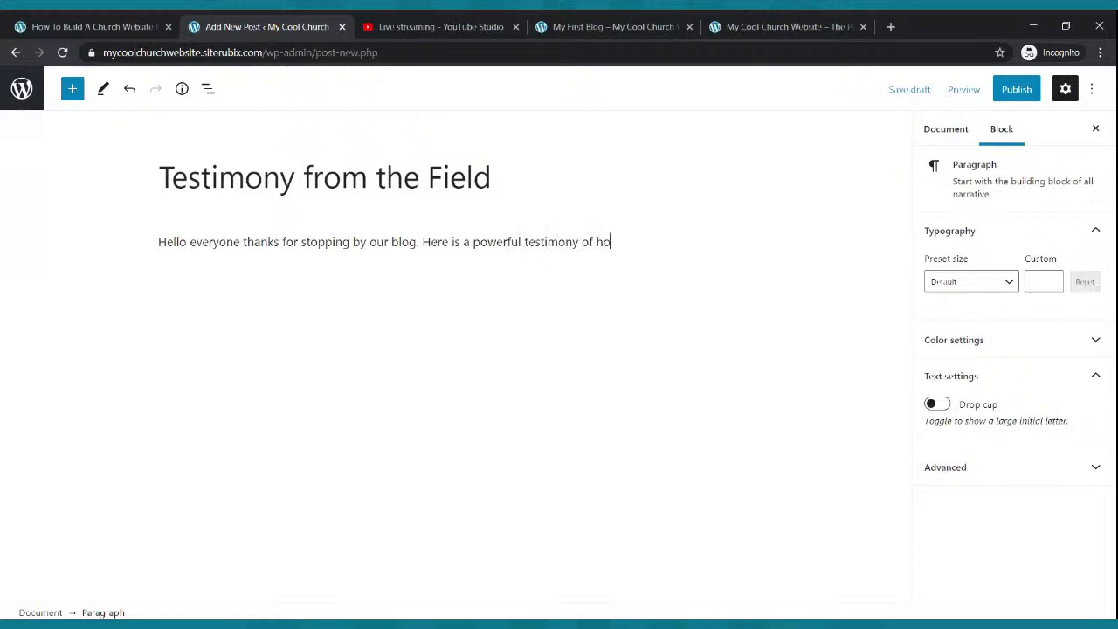
{"action": "type", "text": "w God is moving on the mission field."}
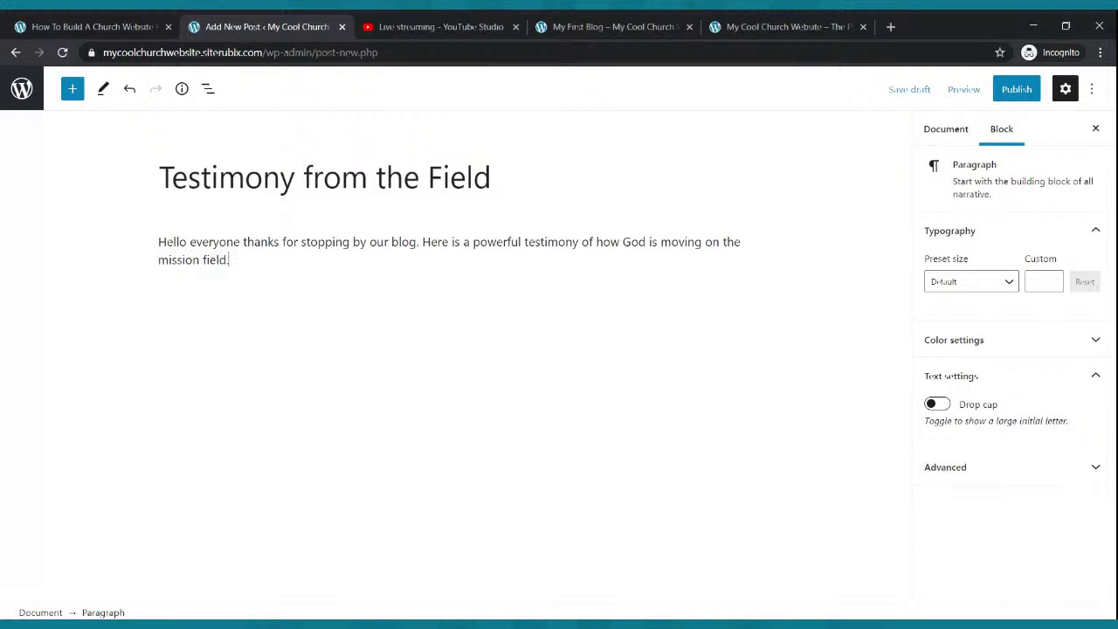
{"action": "key", "text": "Return"}
- Fill more paragraphs with pasted copies of the testimony text and publish the post
{"action": "left_click_drag", "start_coordinate": [160, 248], "coordinate": [238, 253]}
{"action": "key", "text": "ctrl+c"}
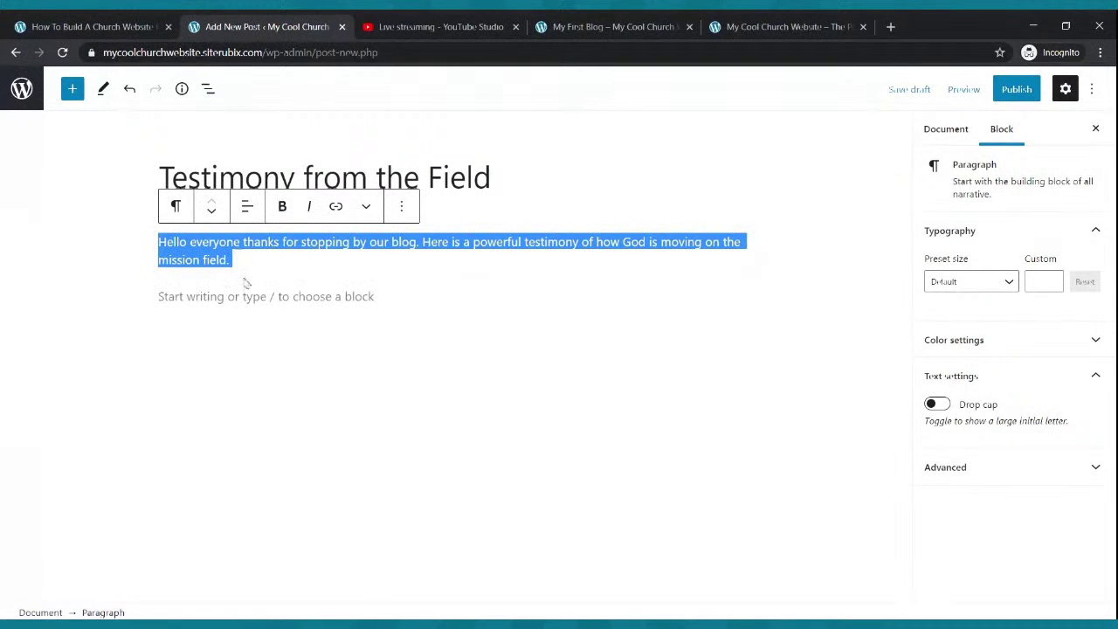
{"action": "left_click", "coordinate": [236, 296]}
{"action": "key", "text": "ctrl+v"}
{"action": "key", "text": "ctrl+v"}
{"action": "key", "text": "ctrl+v"}
{"action": "key", "text": "ctrl+v"}
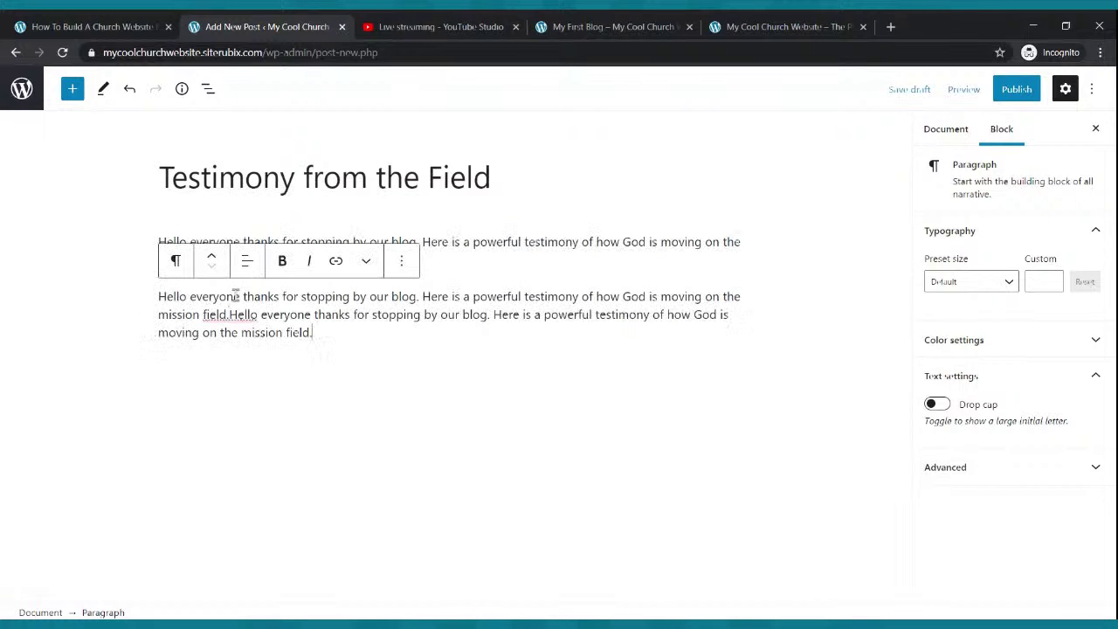
{"action": "key", "text": "Return"}
{"action": "key", "text": "Return"}
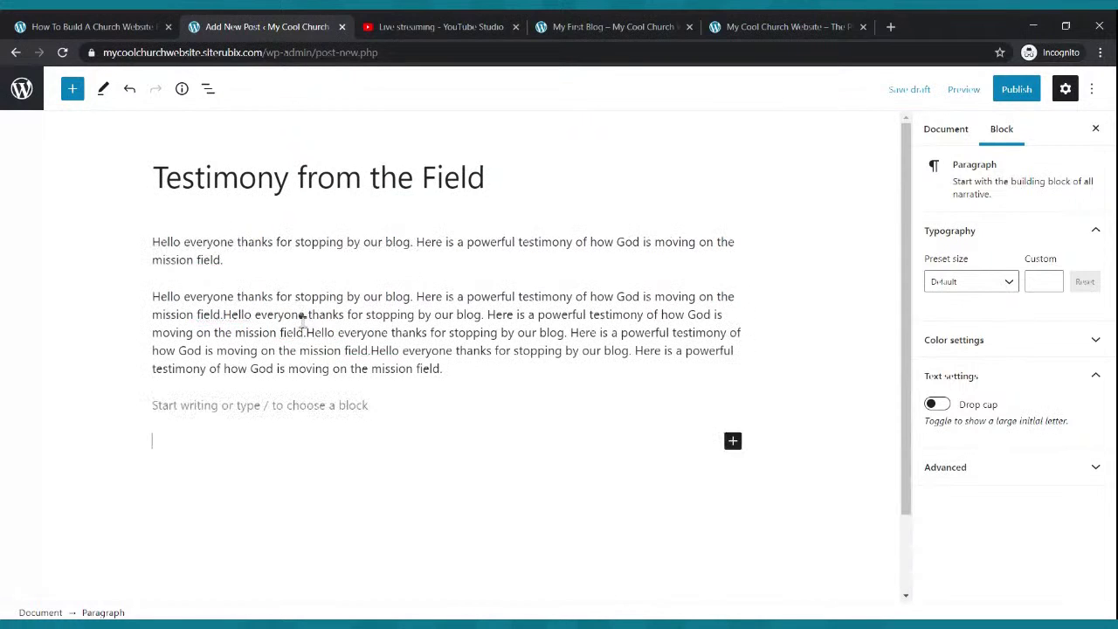
{"action": "key", "text": "BackSpace"}
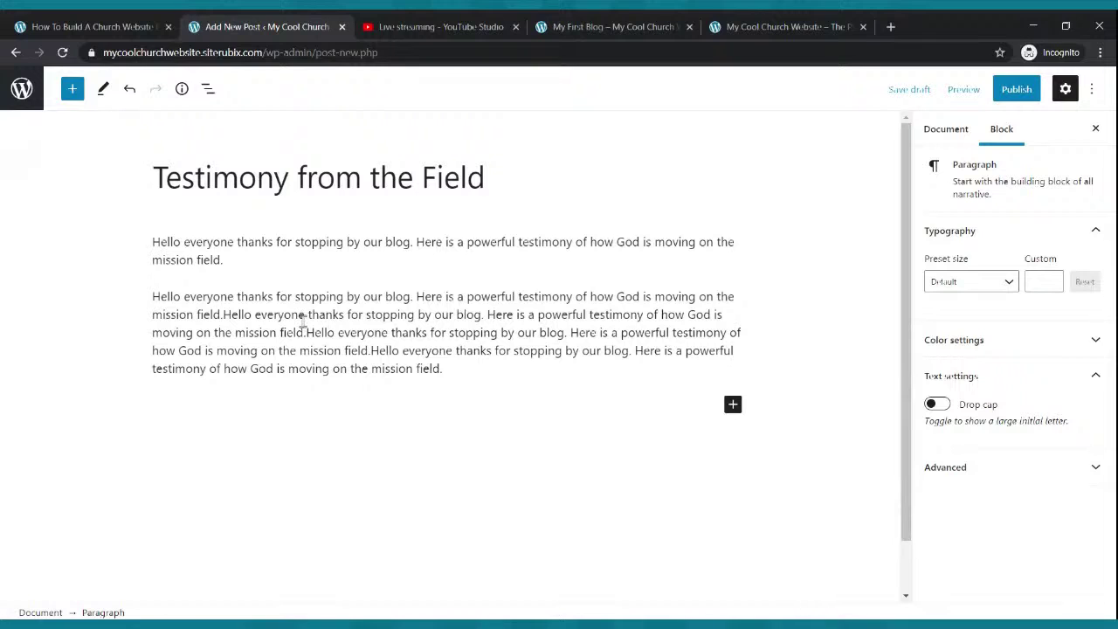
{"action": "key", "text": "ctrl+v"}
{"action": "key", "text": "ctrl+v"}
{"action": "key", "text": "ctrl+v"}
{"action": "key", "text": "ctrl+v"}
{"action": "key", "text": "Return"}
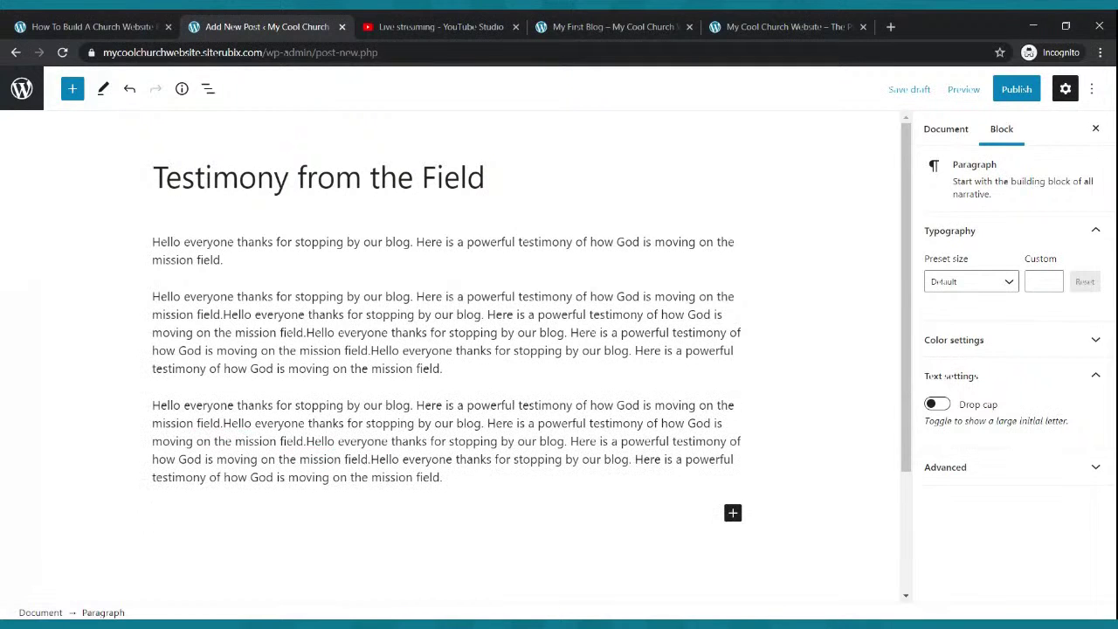
{"action": "key", "text": "ctrl+v"}
{"action": "key", "text": "ctrl+v"}
{"action": "key", "text": "ctrl+v"}
{"action": "triple_click", "coordinate": [303, 323]}
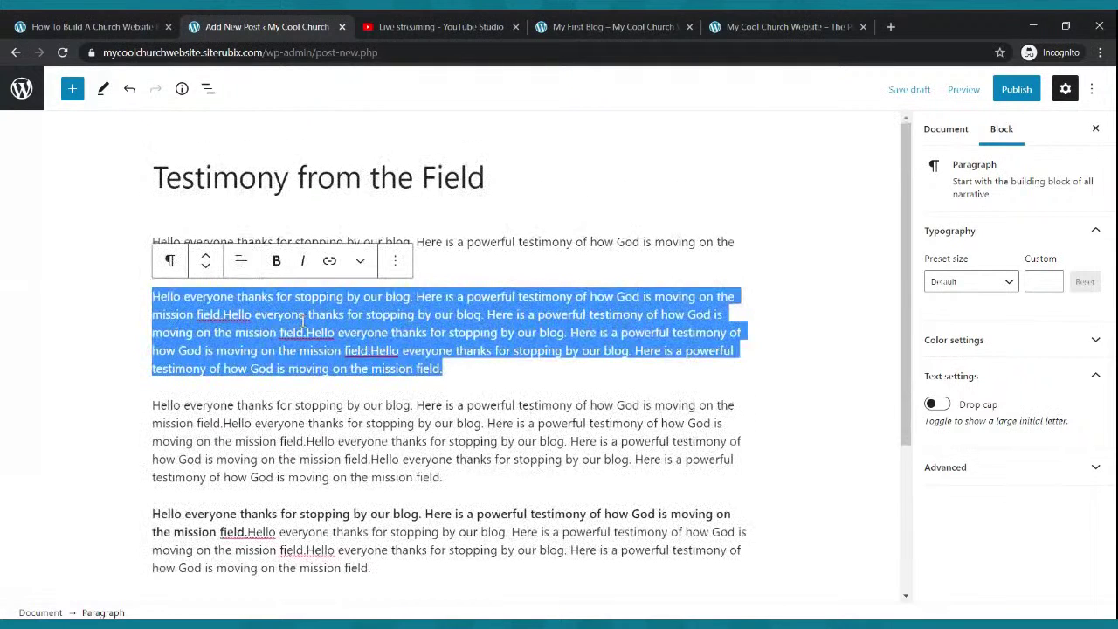
{"action": "left_click", "coordinate": [568, 424]}
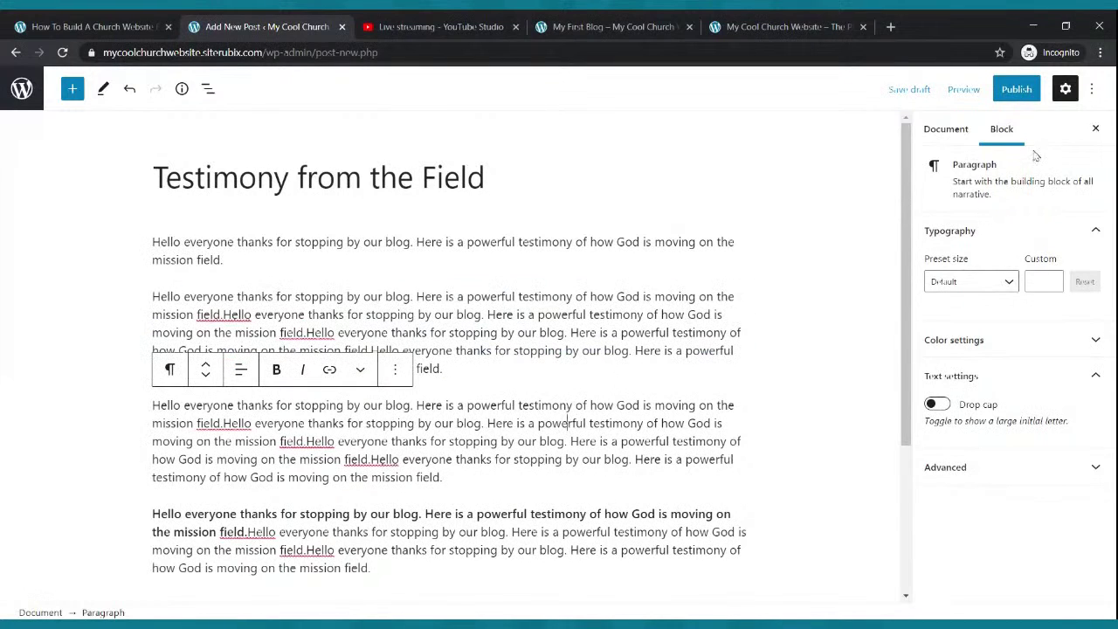
{"action": "left_click", "coordinate": [1015, 91]}
{"action": "left_click", "coordinate": [960, 88]}
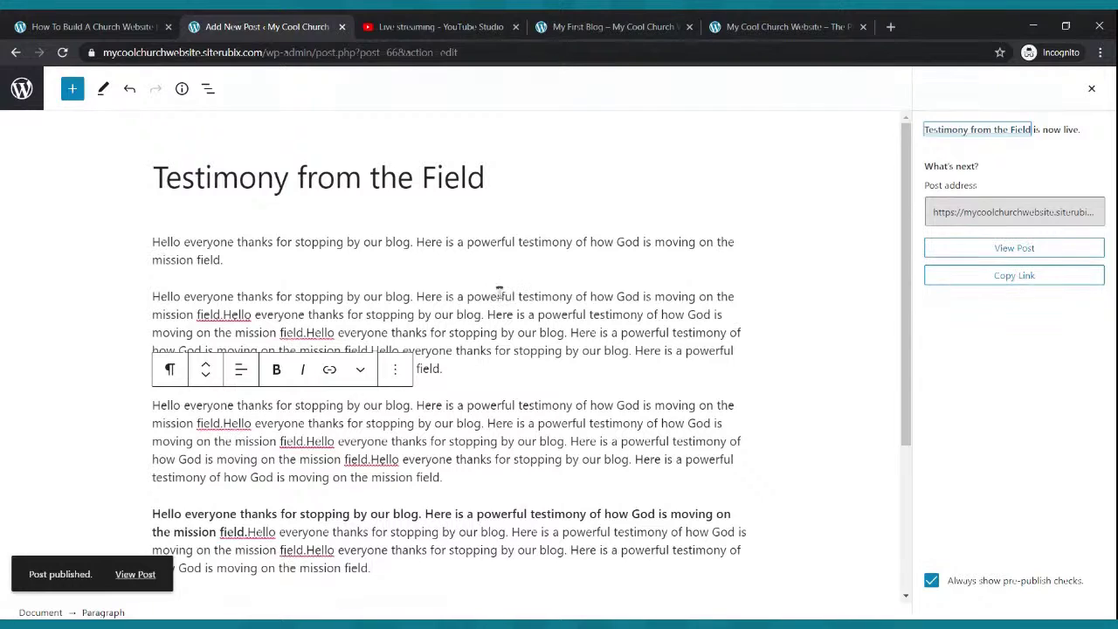
- Insert an Image block directly after the first paragraph
{"action": "left_click", "coordinate": [315, 262]}
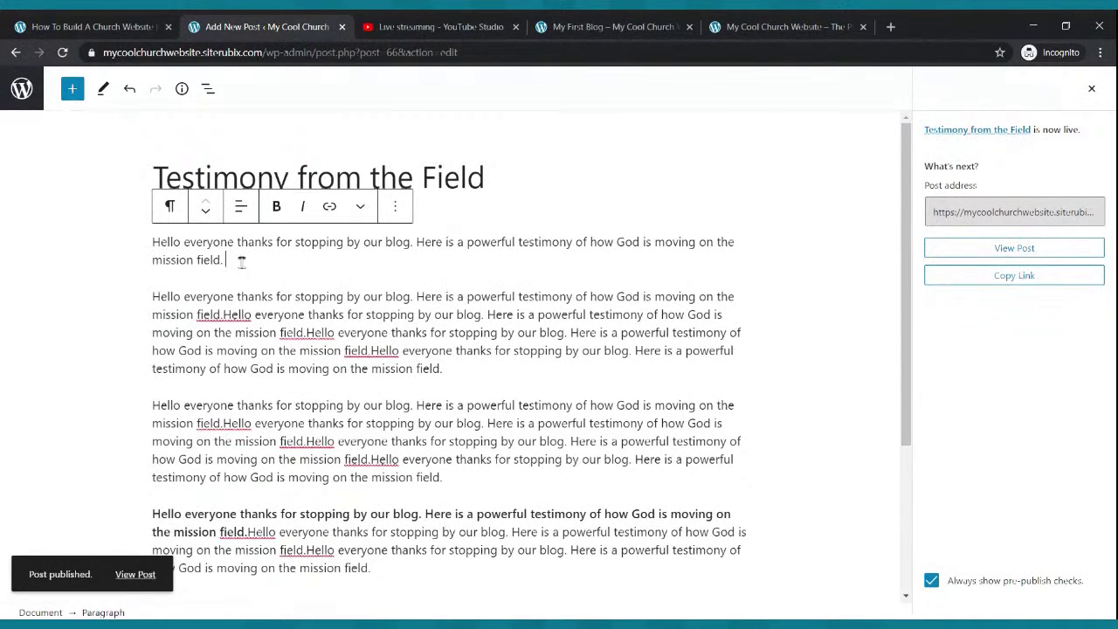
{"action": "key", "text": "Return"}
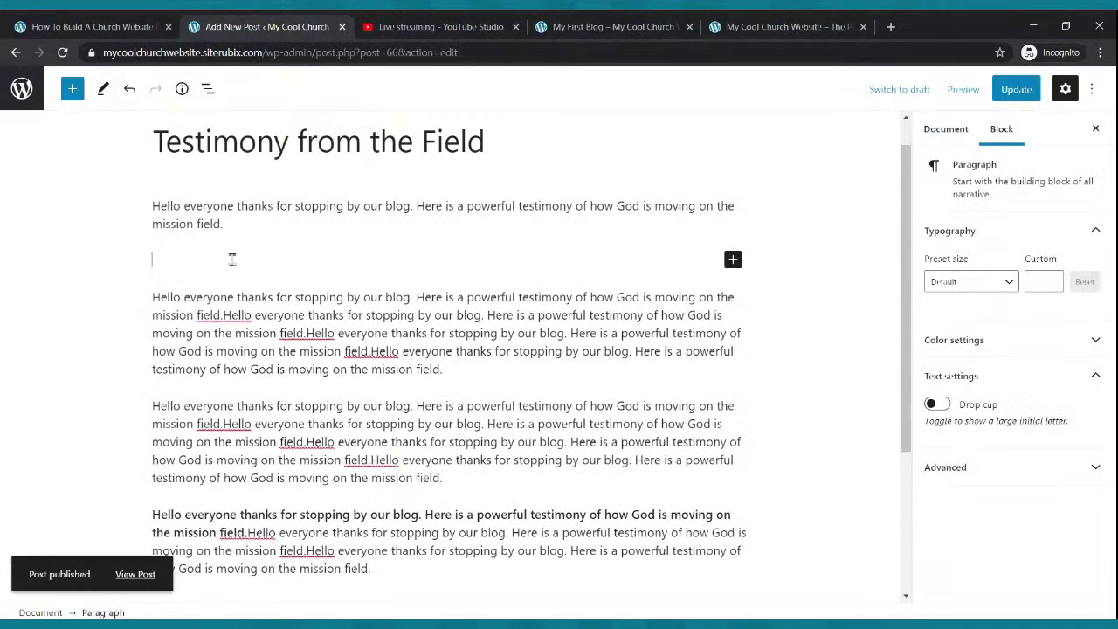
{"action": "left_click", "coordinate": [732, 260]}
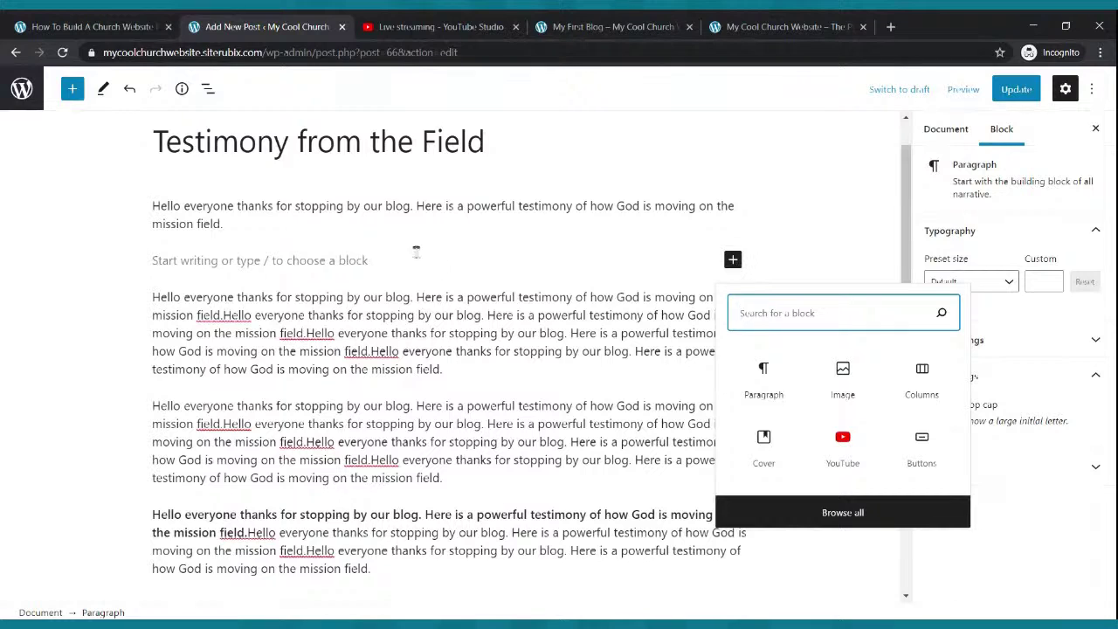
{"action": "left_click", "coordinate": [365, 257]}
{"action": "key", "text": "BackSpace"}
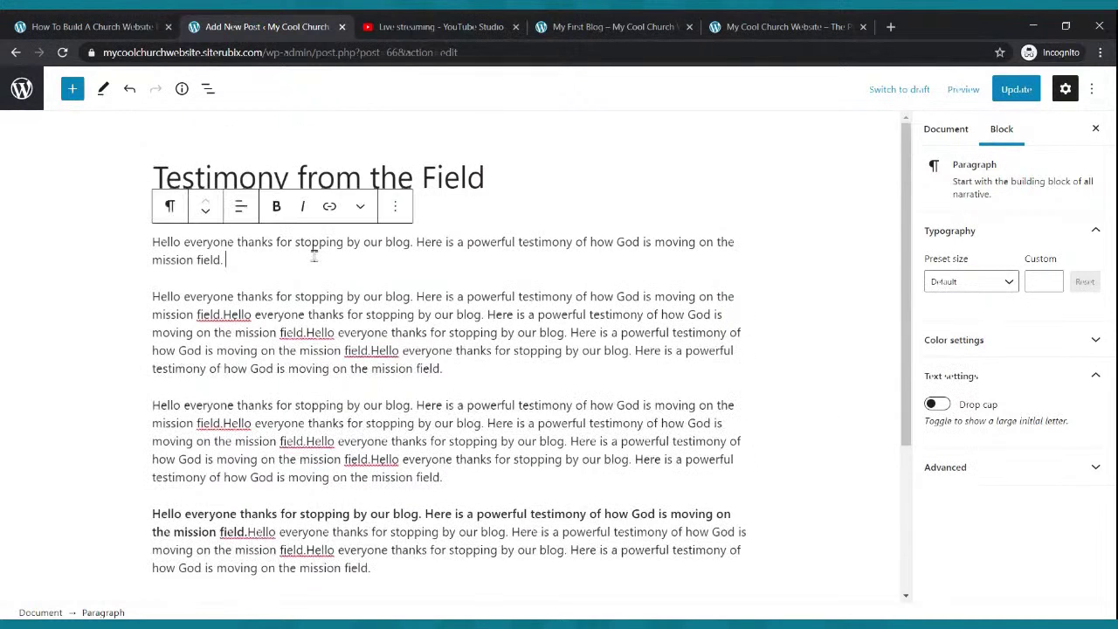
{"action": "key", "text": "Return"}
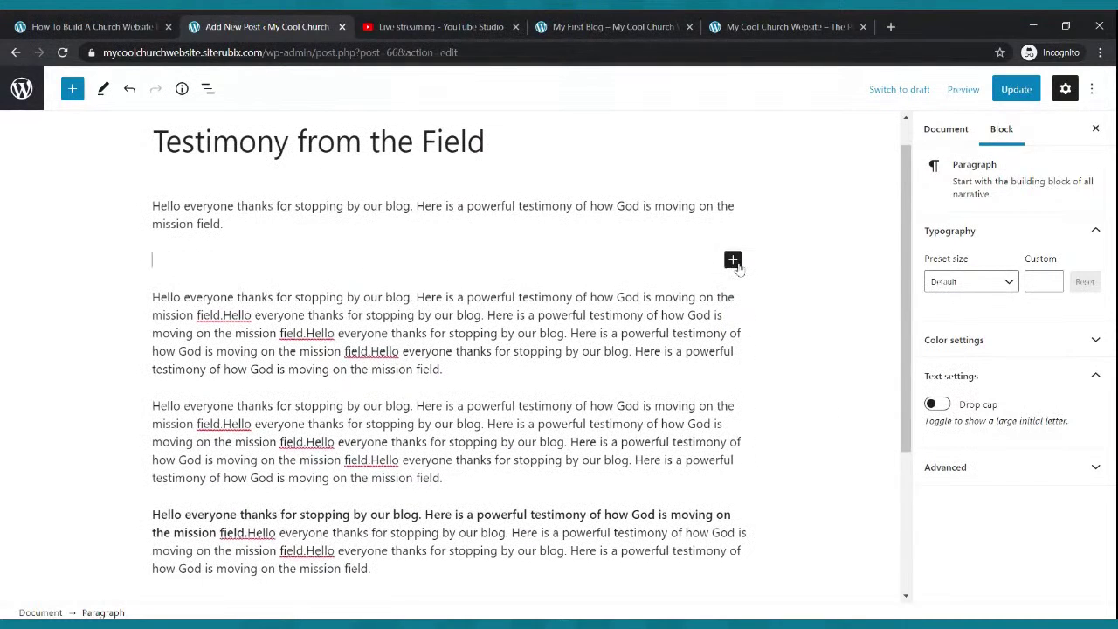
{"action": "left_click", "coordinate": [733, 260]}
{"action": "left_click", "coordinate": [843, 375]}
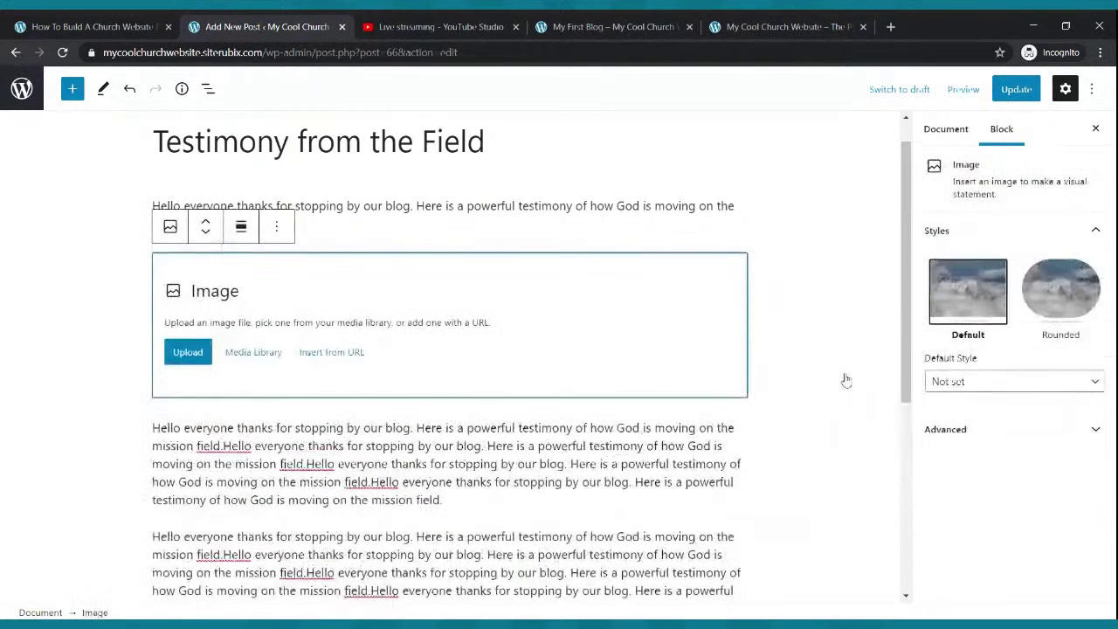
- Upload a photo into the Image block, shrink it, and update the post
{"action": "left_click", "coordinate": [180, 358]}
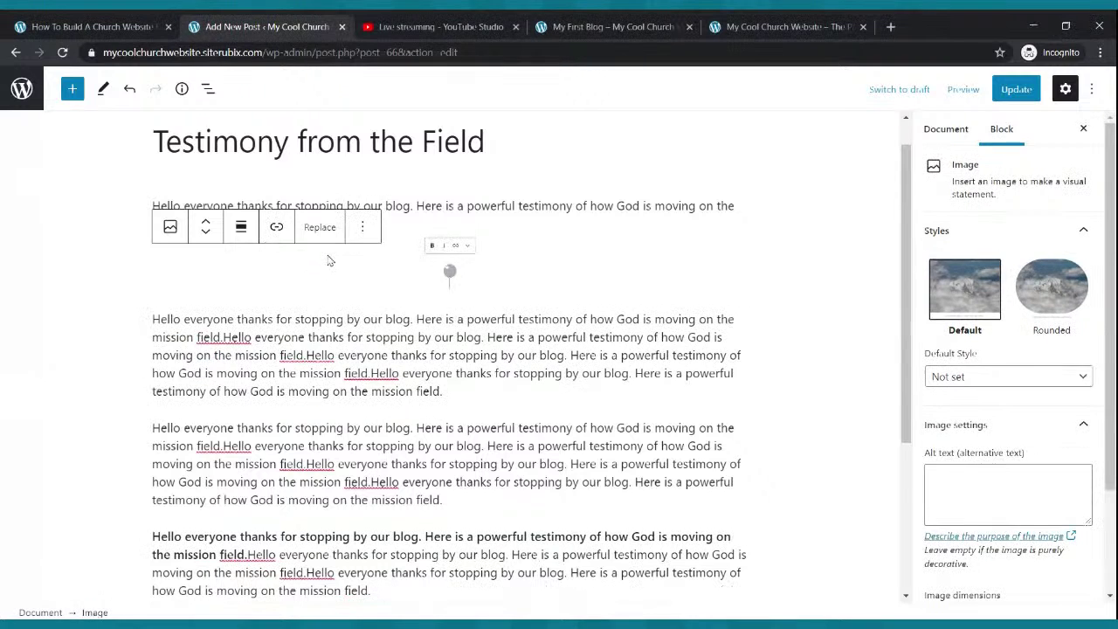
{"action": "scroll", "coordinate": [382, 316], "scroll_direction": "up", "scroll_amount": 3}
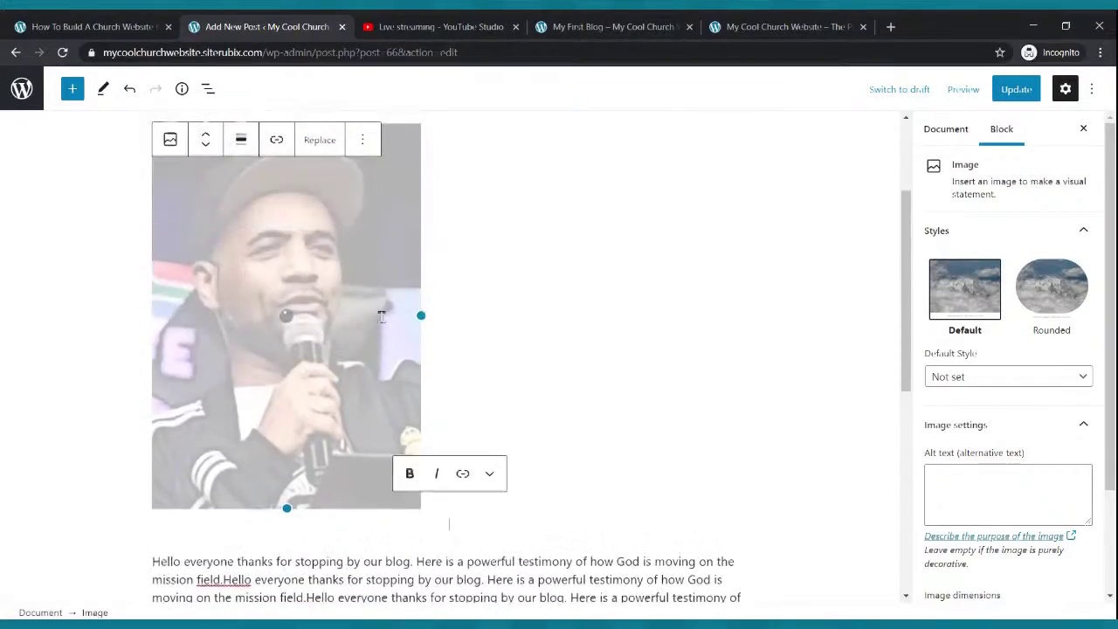
{"action": "left_click_drag", "start_coordinate": [287, 508], "coordinate": [220, 304]}
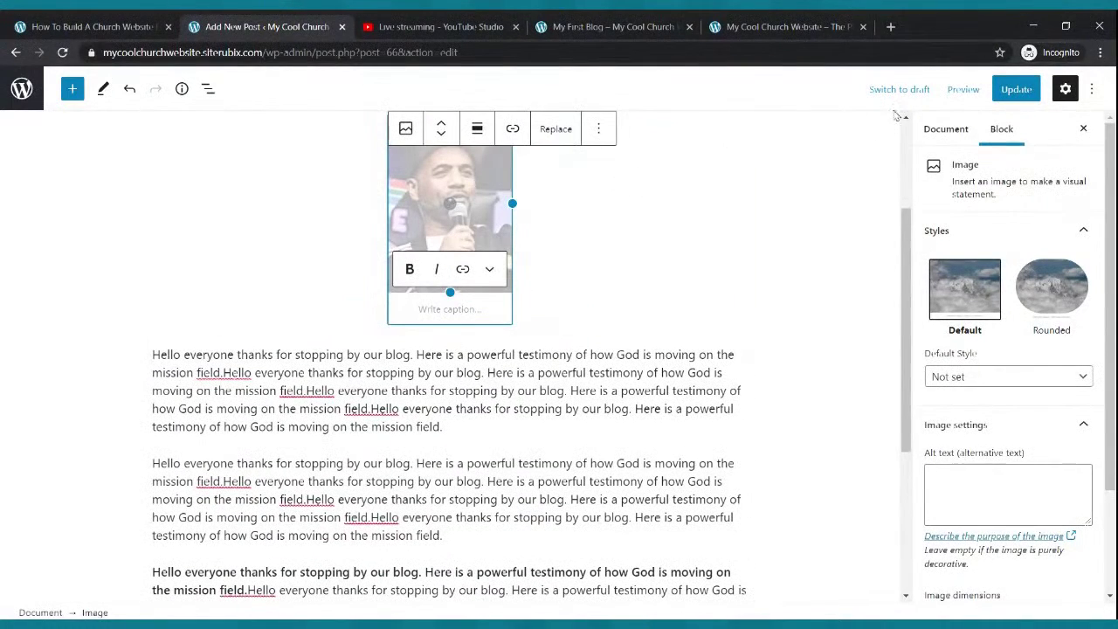
{"action": "left_click", "coordinate": [1013, 90]}
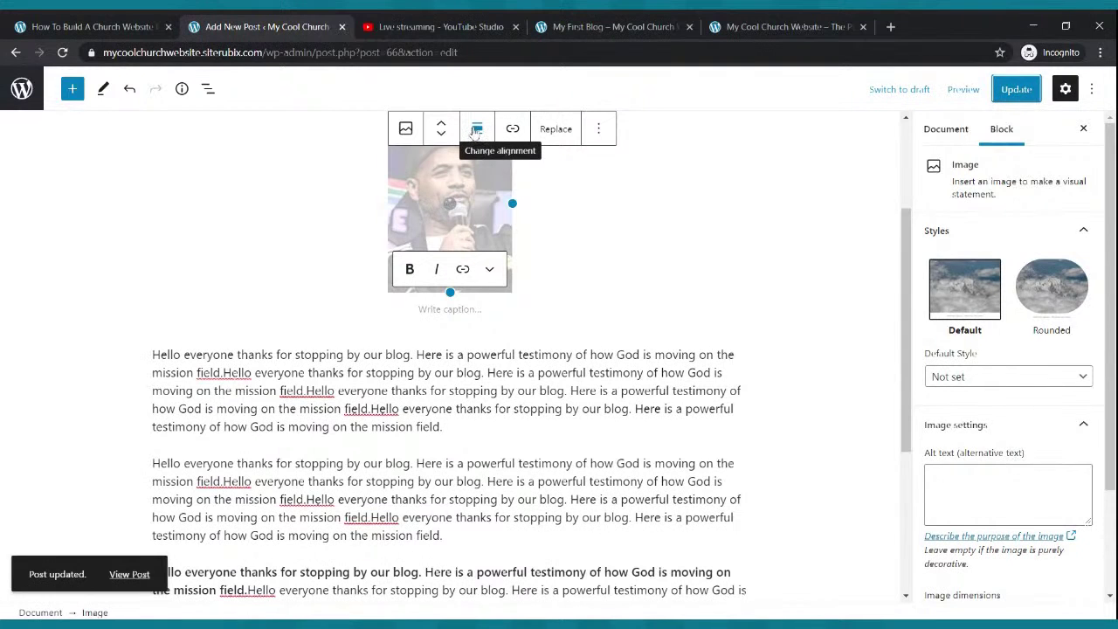
- Align the photo left so text wraps beside it and update the post
{"action": "left_click", "coordinate": [474, 130]}
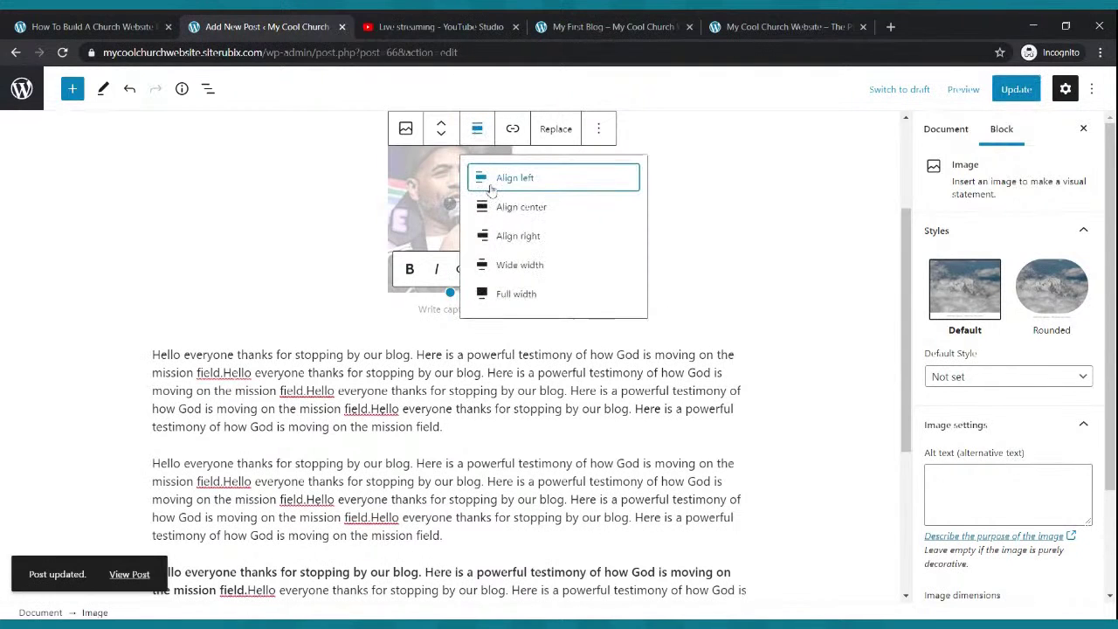
{"action": "left_click", "coordinate": [491, 190]}
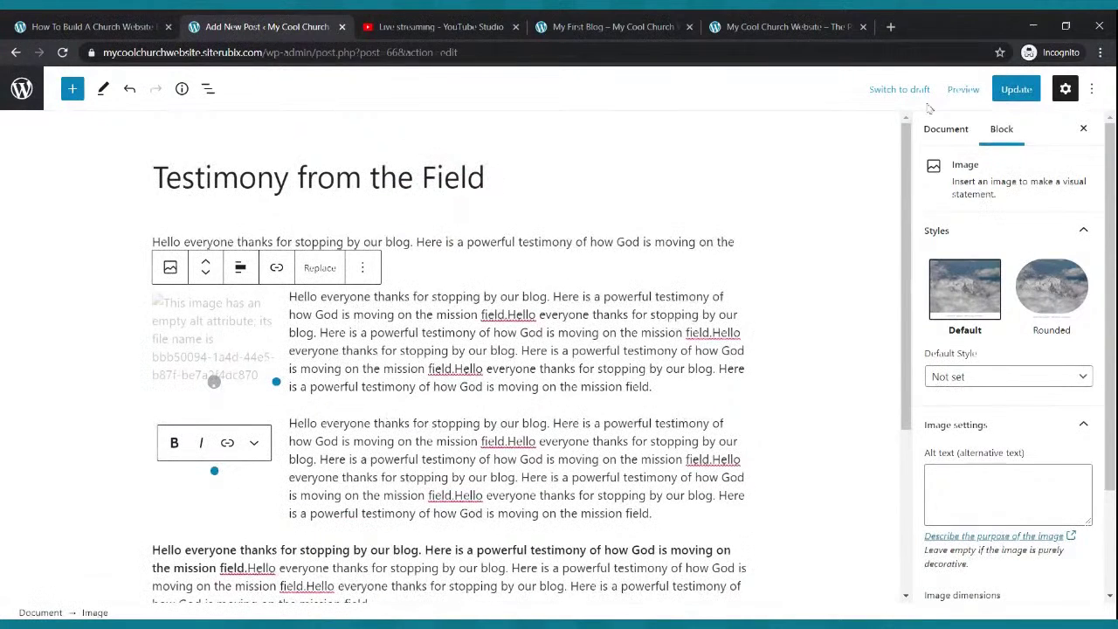
{"action": "left_click", "coordinate": [1022, 91]}
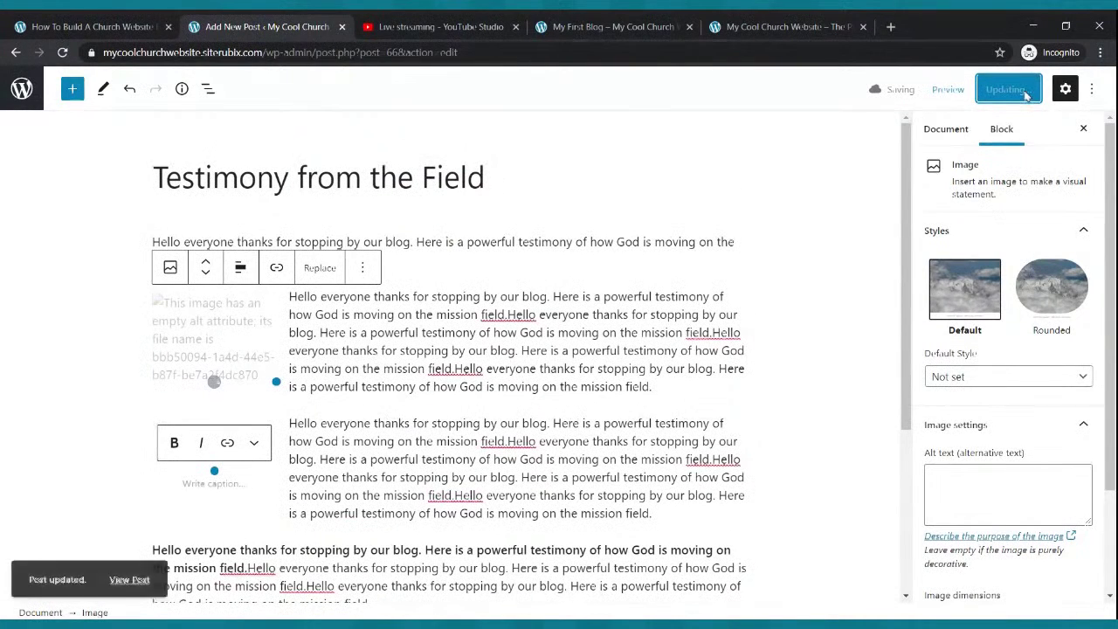
{"action": "scroll", "coordinate": [361, 392], "scroll_direction": "down", "scroll_amount": 2}
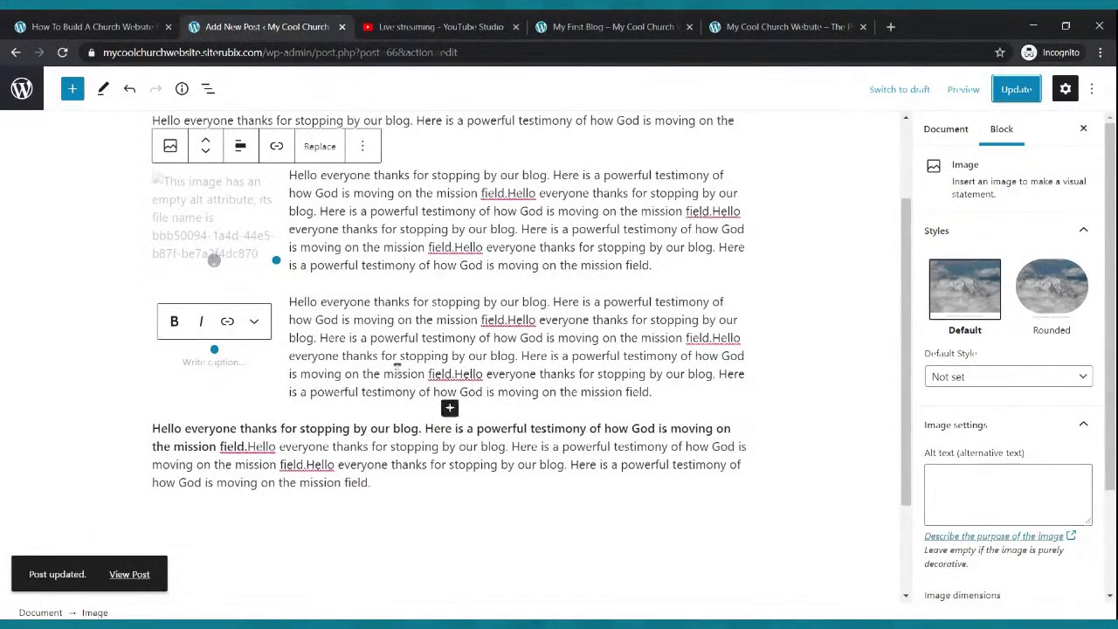
{"action": "left_click", "coordinate": [1009, 99]}
{"action": "left_click", "coordinate": [643, 33]}
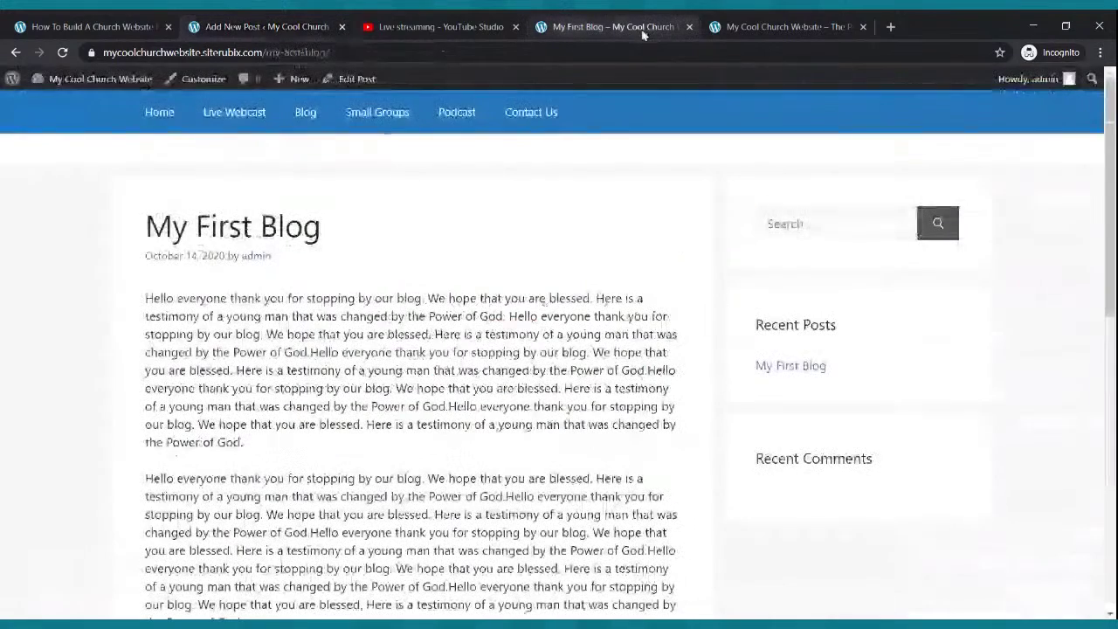
{"action": "left_click", "coordinate": [63, 53]}
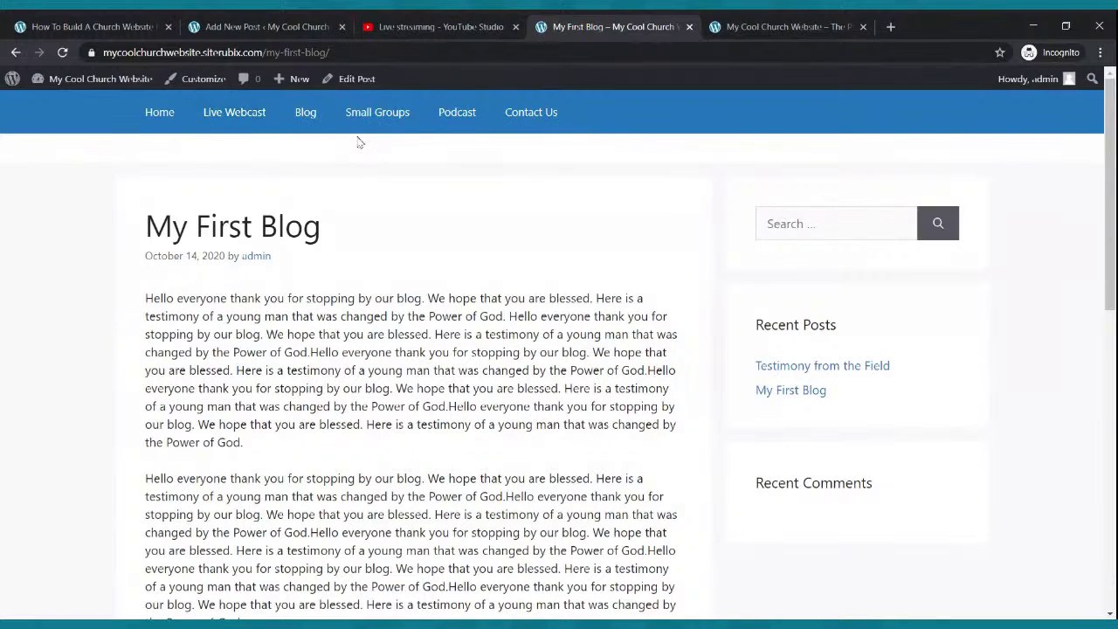
{"action": "left_click", "coordinate": [315, 121]}
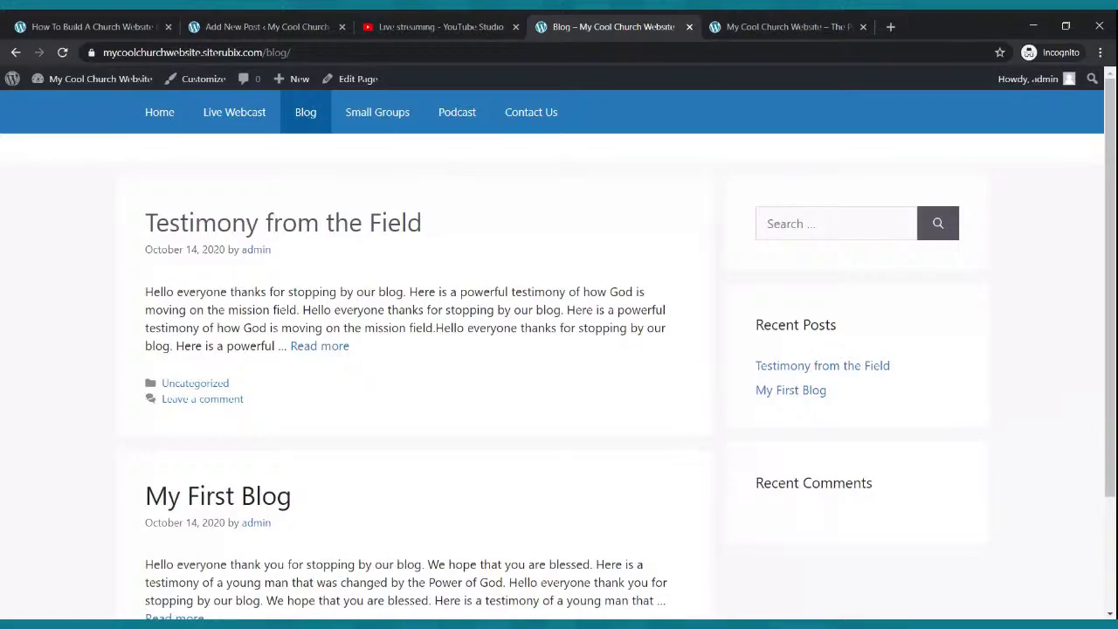
{"action": "left_click", "coordinate": [294, 349]}
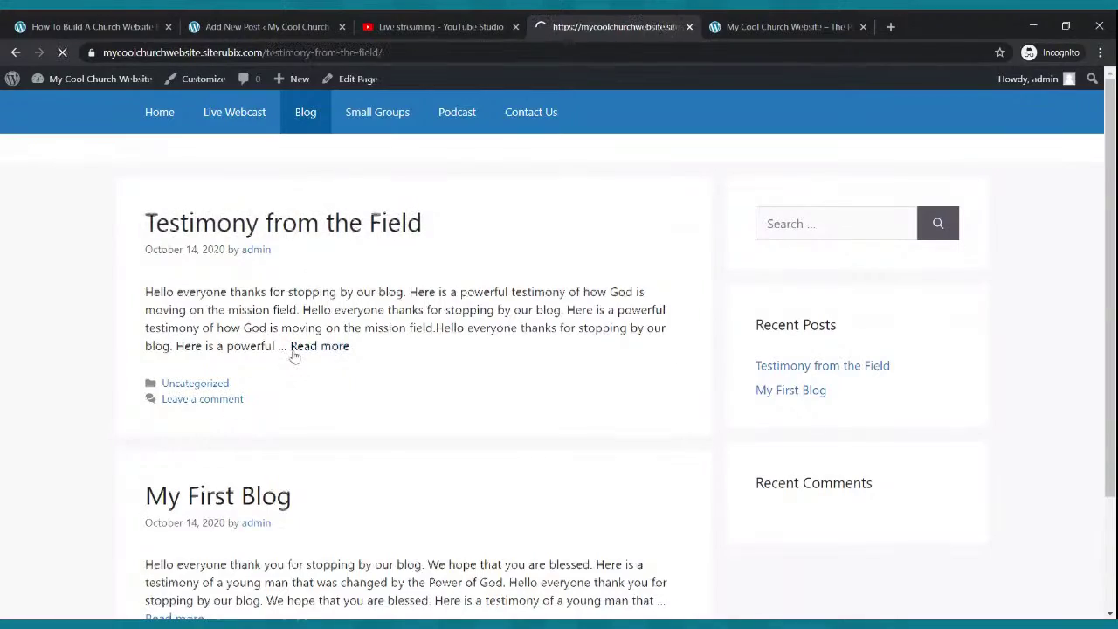
{"action": "scroll", "coordinate": [309, 349], "scroll_direction": "down", "scroll_amount": 10}
{"action": "scroll", "coordinate": [309, 351], "scroll_direction": "up", "scroll_amount": 3}
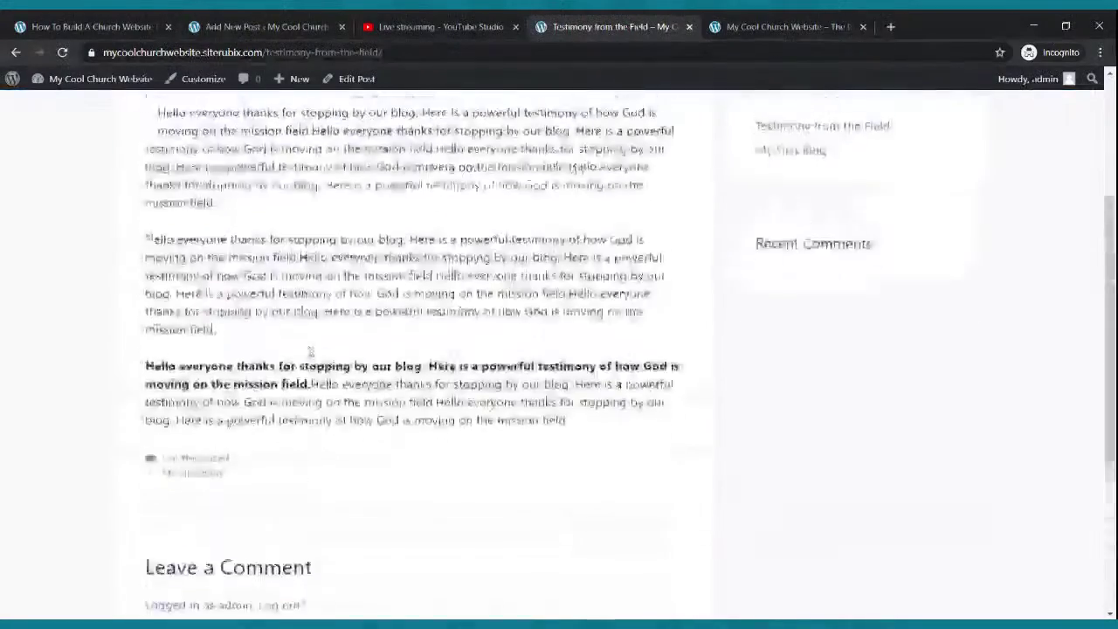
{"action": "scroll", "coordinate": [310, 351], "scroll_direction": "up", "scroll_amount": 3}
{"action": "scroll", "coordinate": [309, 349], "scroll_direction": "down", "scroll_amount": 3}
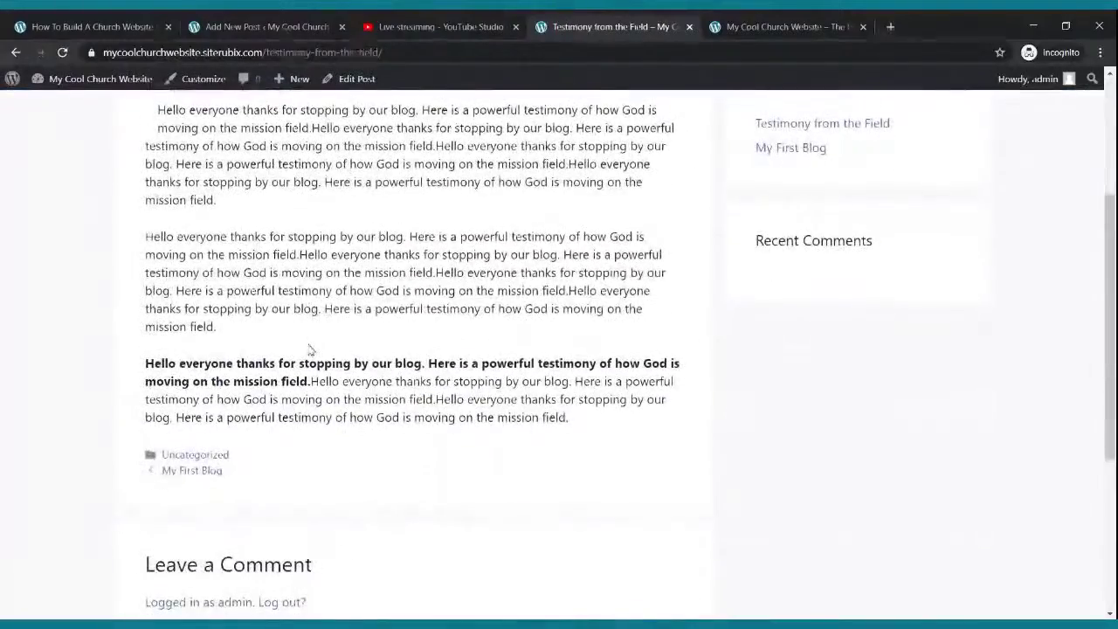
{"action": "scroll", "coordinate": [309, 349], "scroll_direction": "up", "scroll_amount": 3}
{"action": "left_click", "coordinate": [304, 119]}
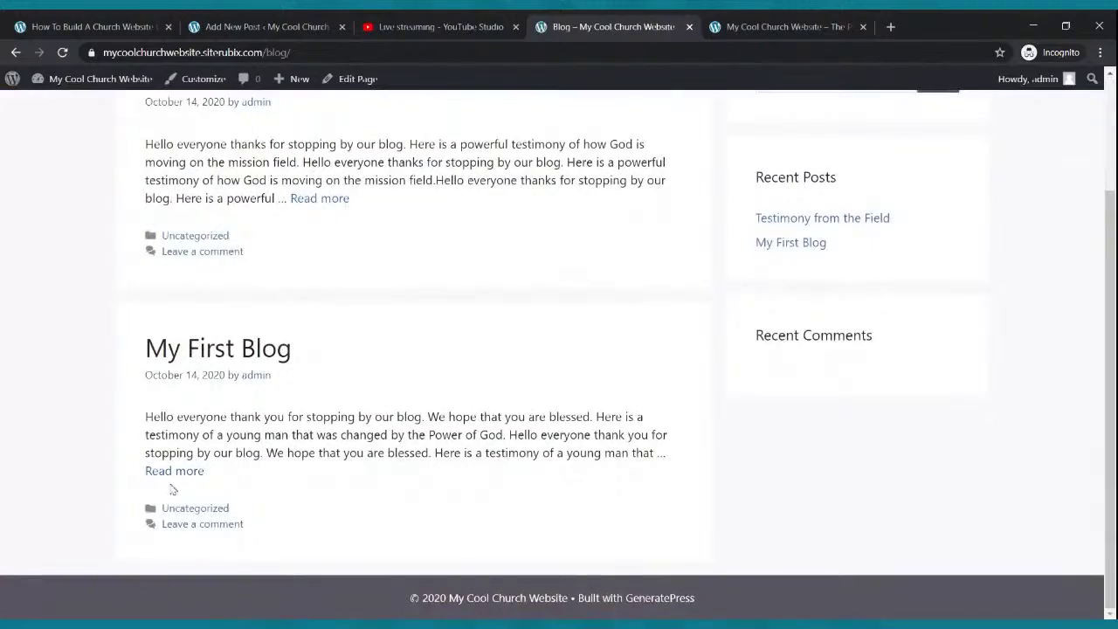
{"action": "left_click", "coordinate": [182, 472]}
{"action": "scroll", "coordinate": [219, 398], "scroll_direction": "down", "scroll_amount": 5}
{"action": "scroll", "coordinate": [236, 381], "scroll_direction": "up", "scroll_amount": 5}
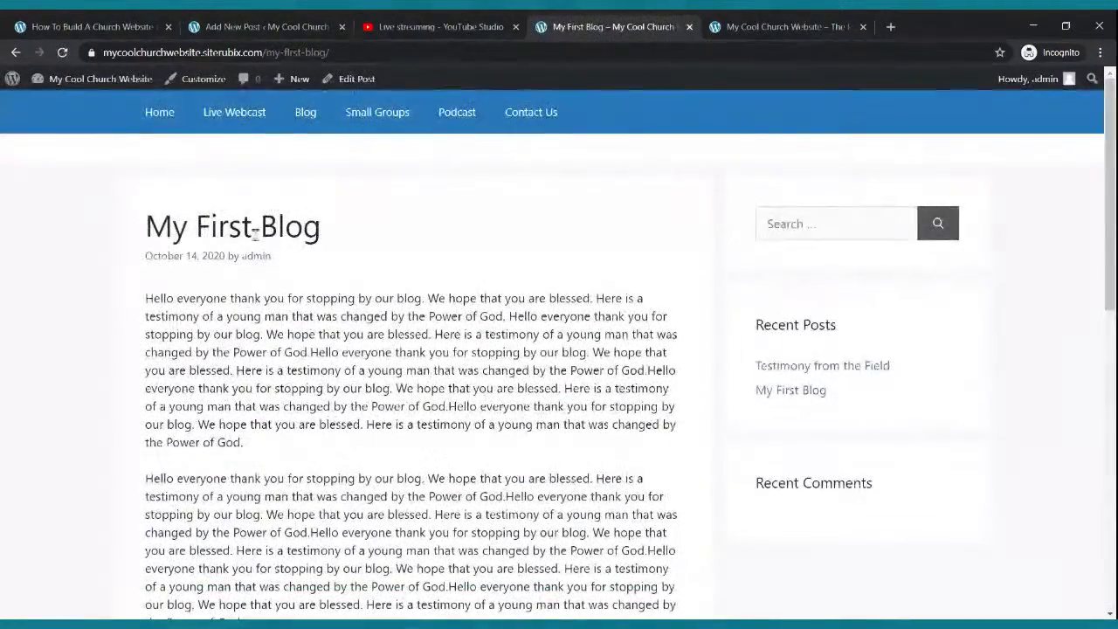
{"action": "left_click", "coordinate": [173, 124]}
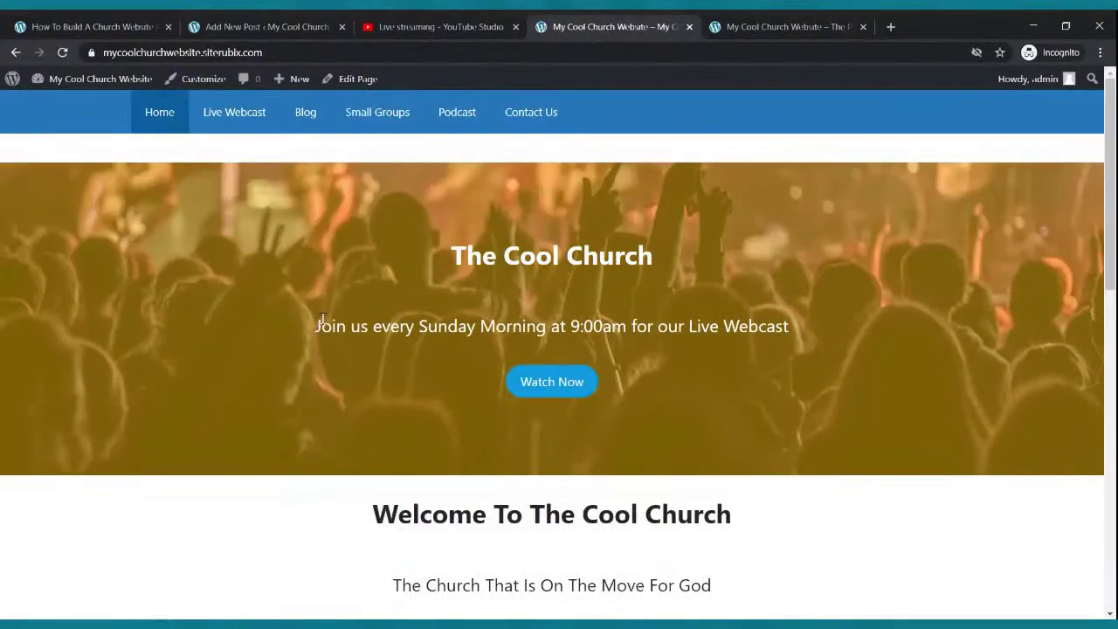
{"action": "scroll", "coordinate": [362, 313], "scroll_direction": "down", "scroll_amount": 7}
{"action": "scroll", "coordinate": [362, 311], "scroll_direction": "down", "scroll_amount": 3}
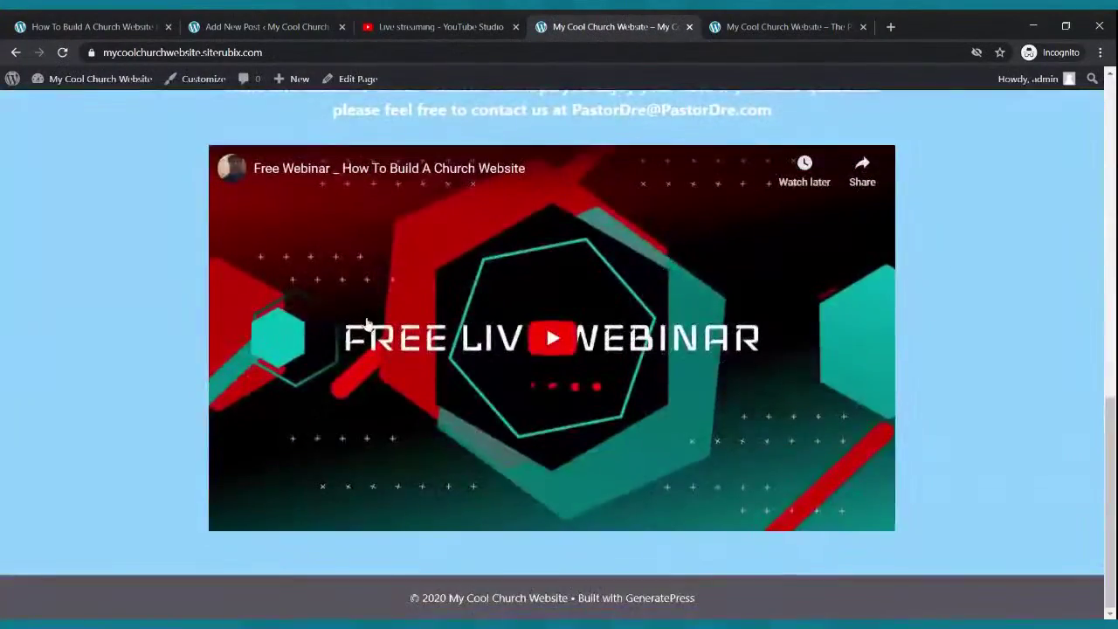
{"action": "scroll", "coordinate": [361, 314], "scroll_direction": "up", "scroll_amount": 10}
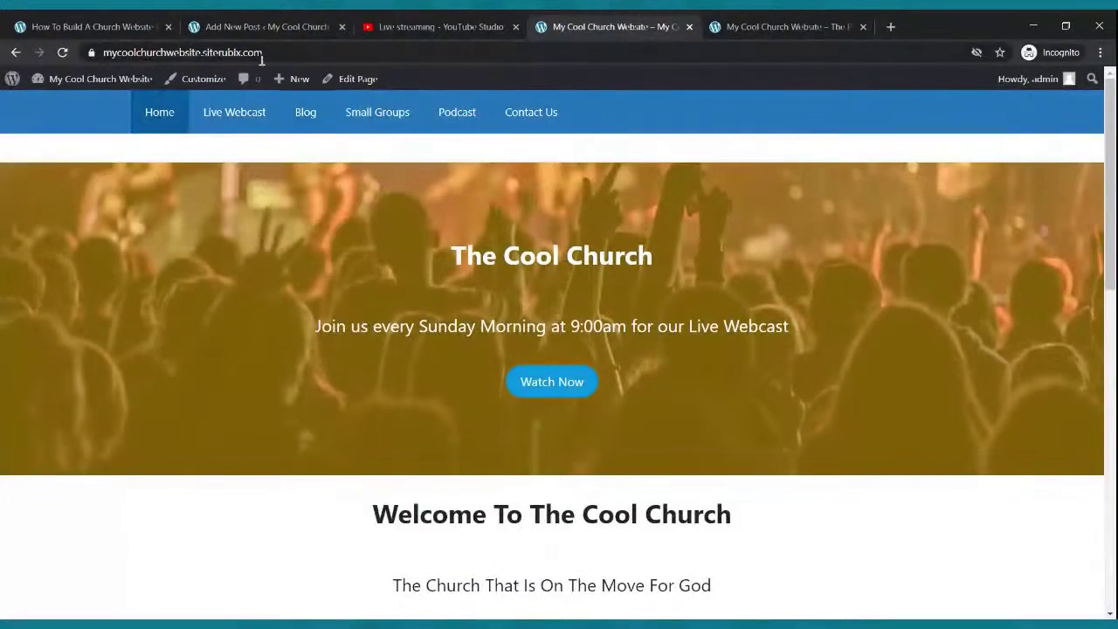
{"action": "left_click", "coordinate": [285, 22]}
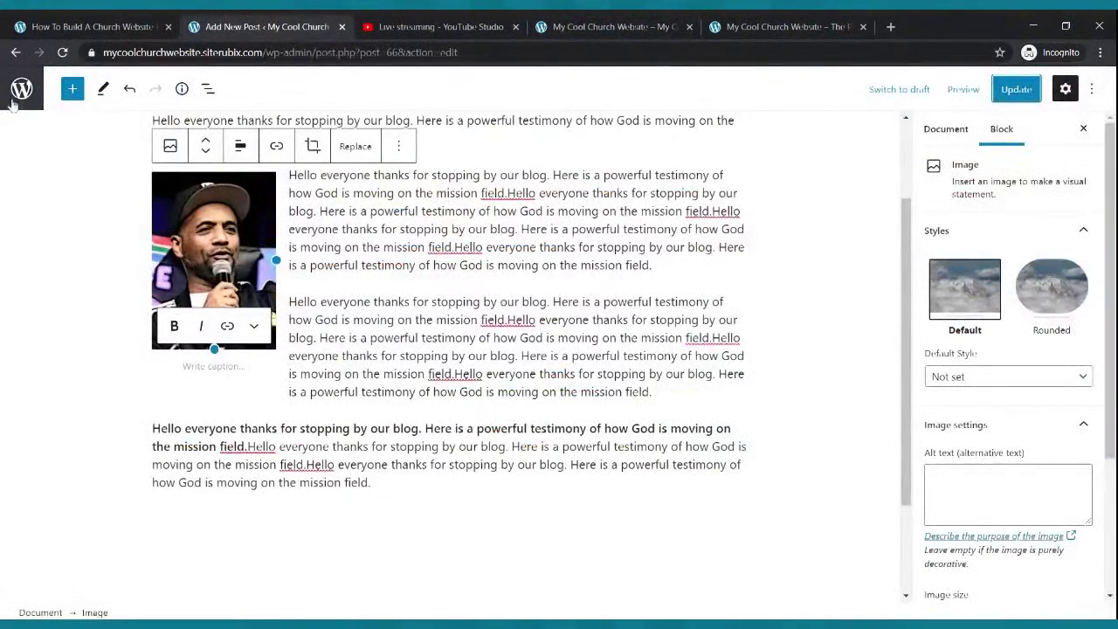
- Update the post, read Testimony from the Field on the live Blog page, then return to Posts
{"action": "left_click", "coordinate": [1011, 91]}
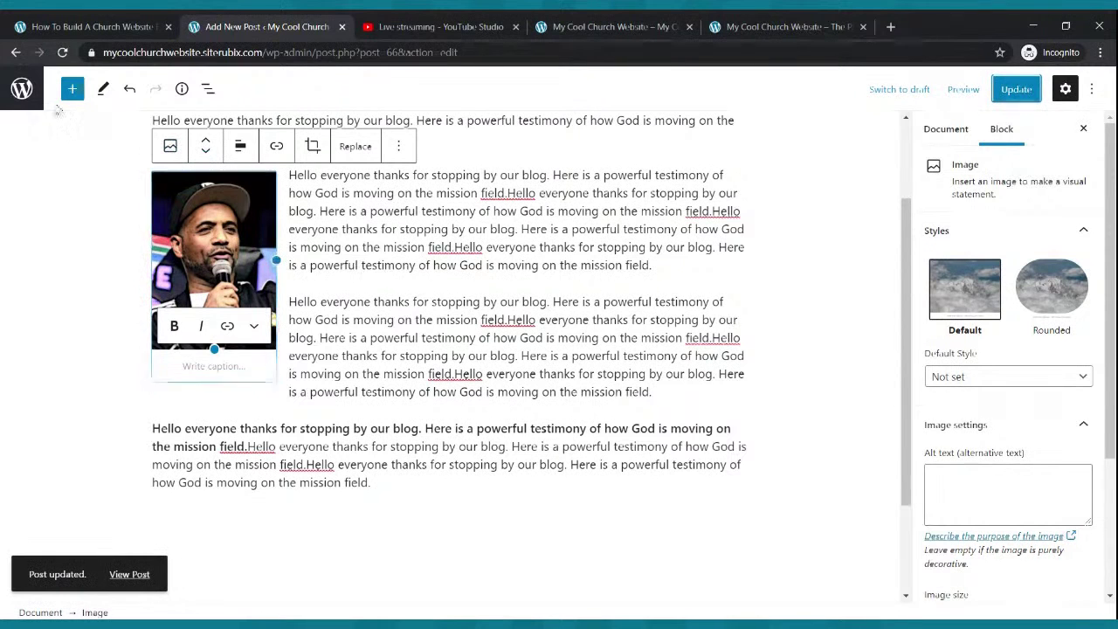
{"action": "left_click", "coordinate": [22, 88]}
{"action": "left_click", "coordinate": [541, 24]}
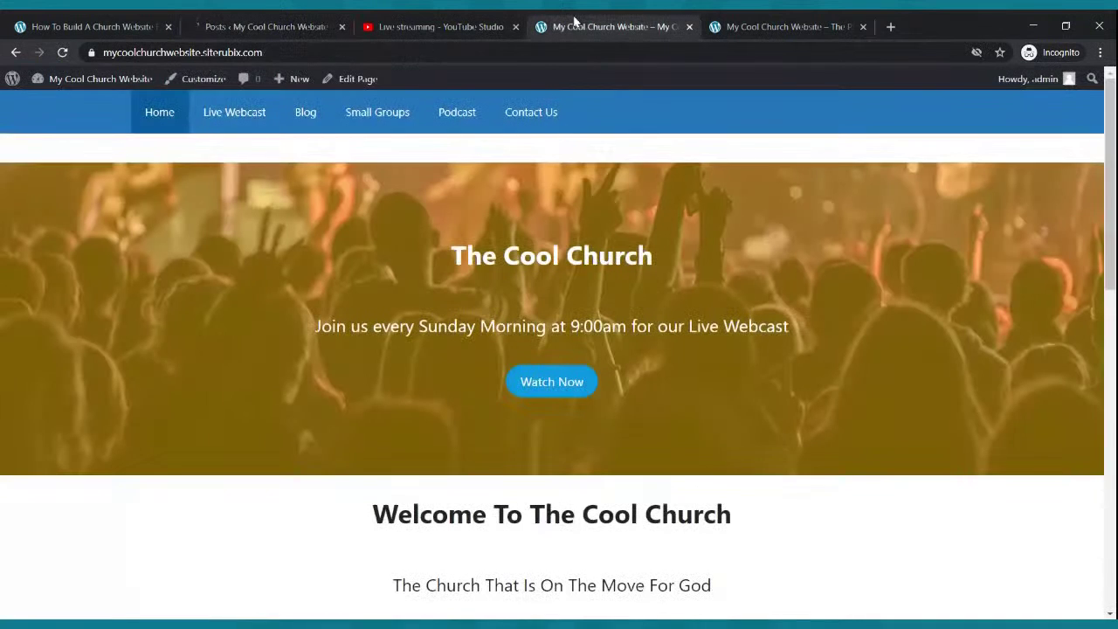
{"action": "left_click", "coordinate": [318, 116]}
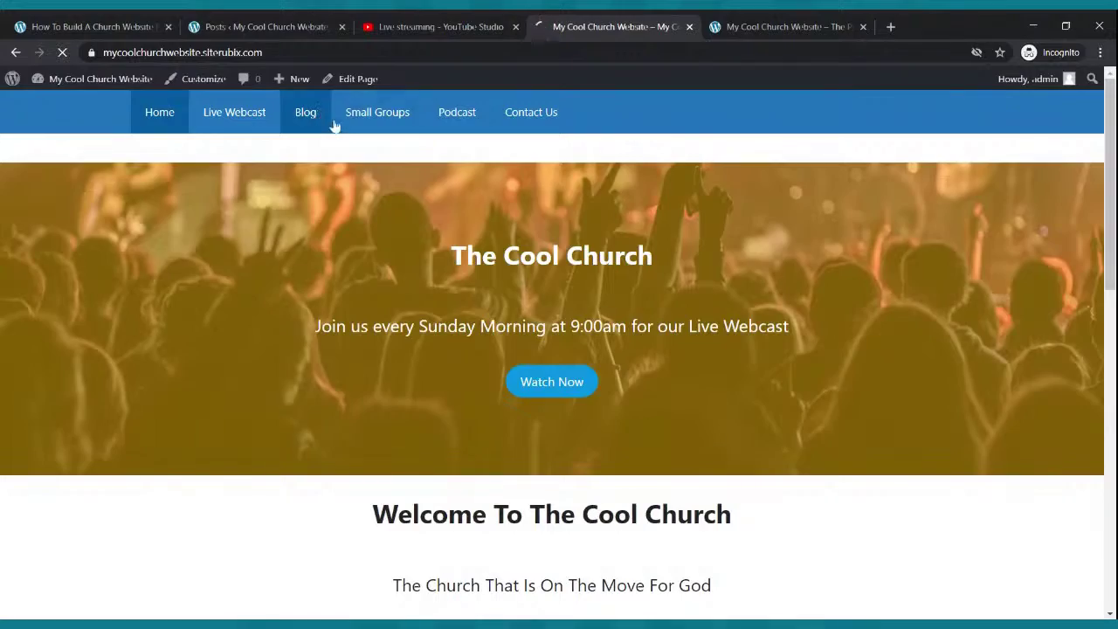
{"action": "left_click", "coordinate": [319, 347]}
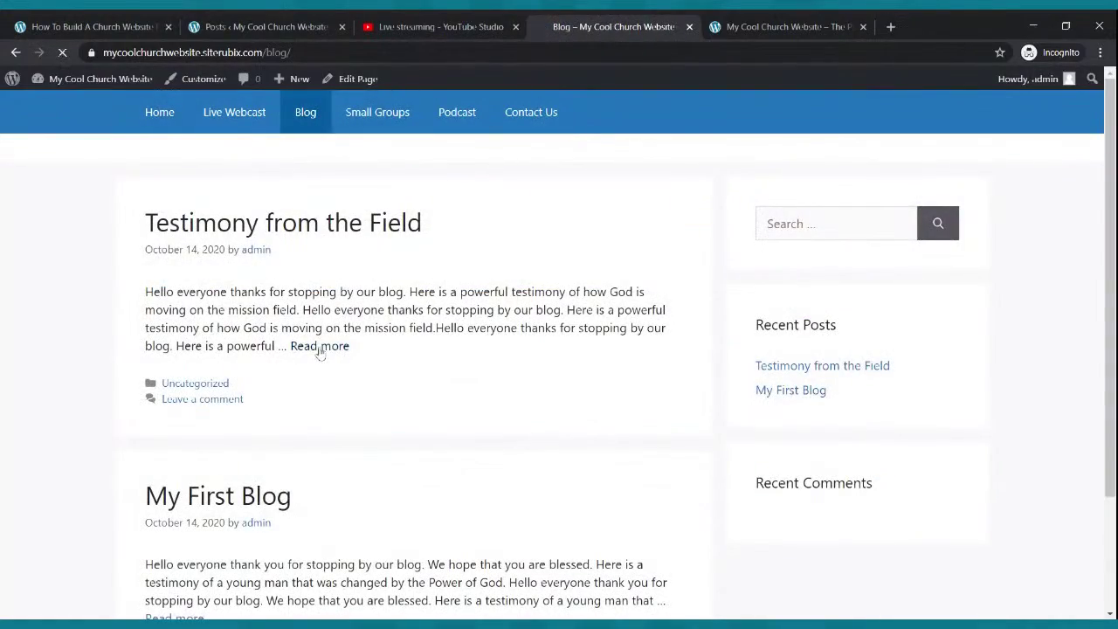
{"action": "scroll", "coordinate": [372, 330], "scroll_direction": "down", "scroll_amount": 3}
{"action": "scroll", "coordinate": [374, 332], "scroll_direction": "down", "scroll_amount": 5}
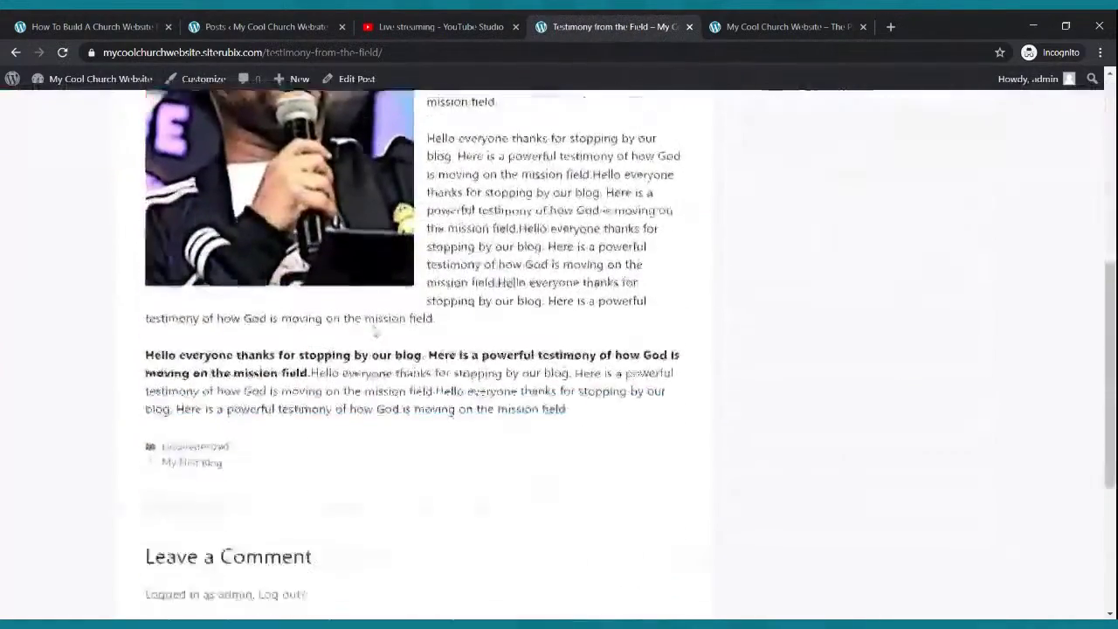
{"action": "scroll", "coordinate": [375, 332], "scroll_direction": "up", "scroll_amount": 5}
{"action": "scroll", "coordinate": [377, 333], "scroll_direction": "up", "scroll_amount": 4}
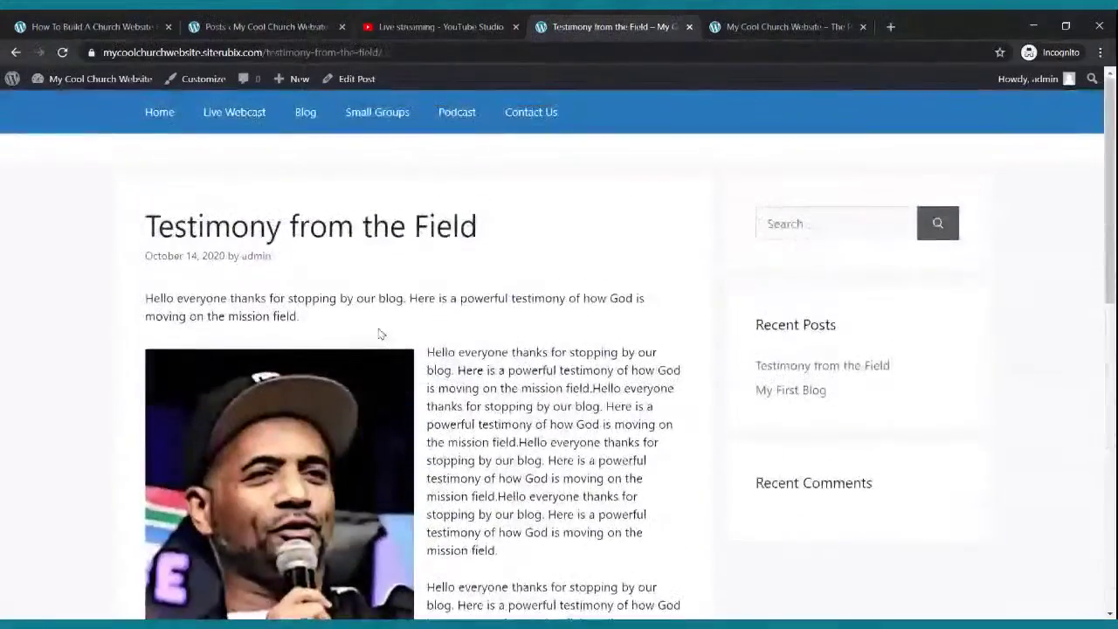
{"action": "scroll", "coordinate": [379, 332], "scroll_direction": "down", "scroll_amount": 3}
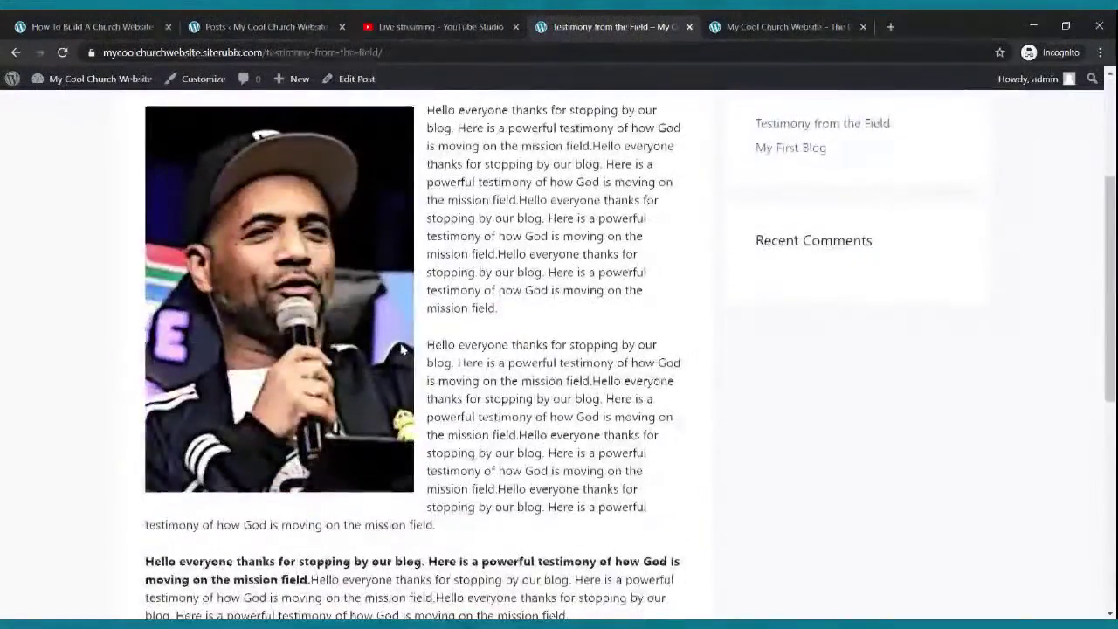
{"action": "scroll", "coordinate": [404, 352], "scroll_direction": "up", "scroll_amount": 2}
{"action": "scroll", "coordinate": [403, 352], "scroll_direction": "up", "scroll_amount": 2}
{"action": "scroll", "coordinate": [404, 351], "scroll_direction": "down", "scroll_amount": 6}
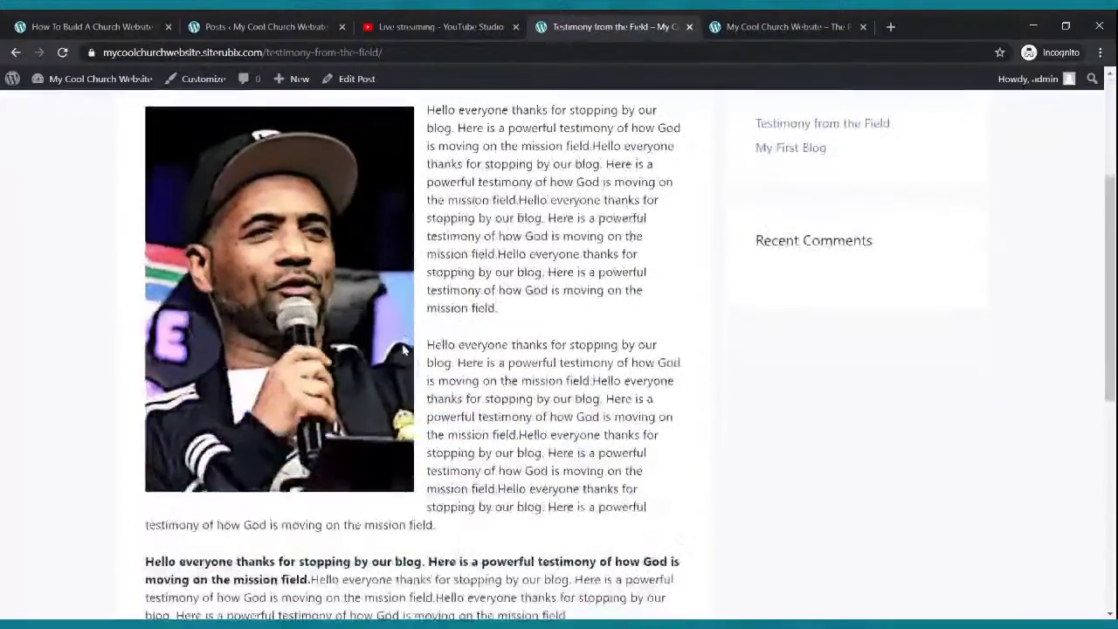
{"action": "scroll", "coordinate": [404, 351], "scroll_direction": "up", "scroll_amount": 1}
{"action": "scroll", "coordinate": [406, 353], "scroll_direction": "up", "scroll_amount": 5}
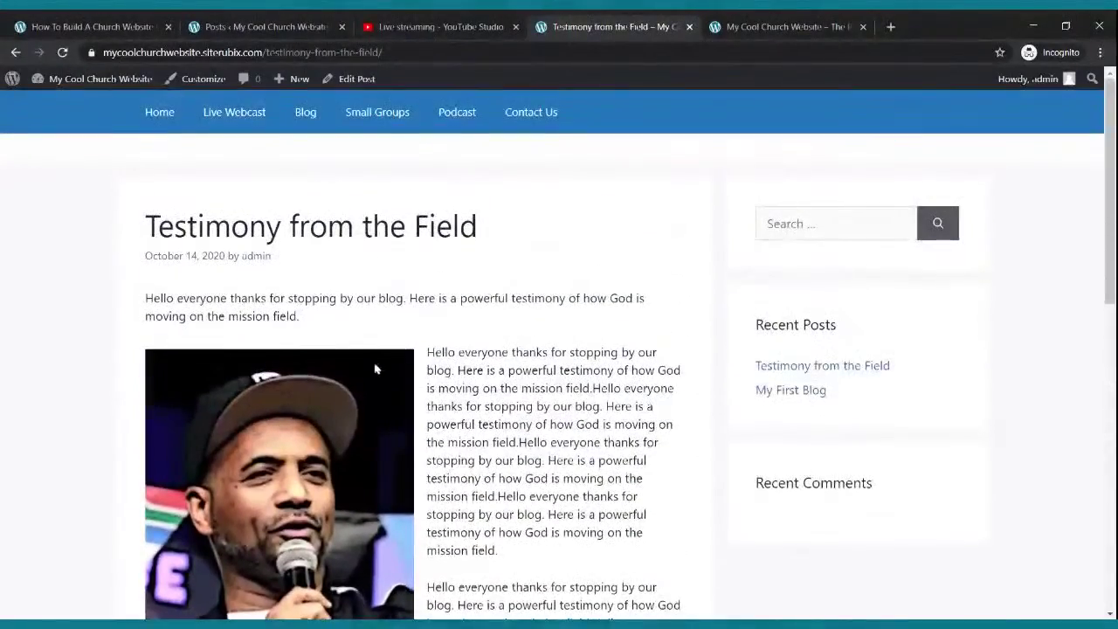
{"action": "left_click", "coordinate": [285, 26]}
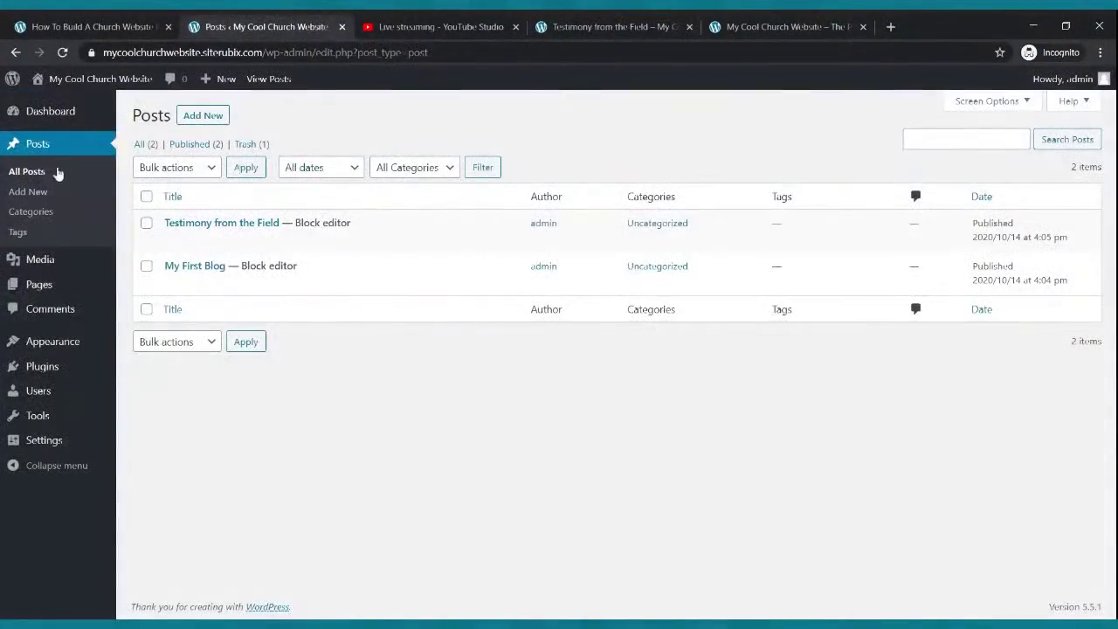
- Open the Small Groups page from the Pages list in the block editor
{"action": "left_click", "coordinate": [40, 288]}
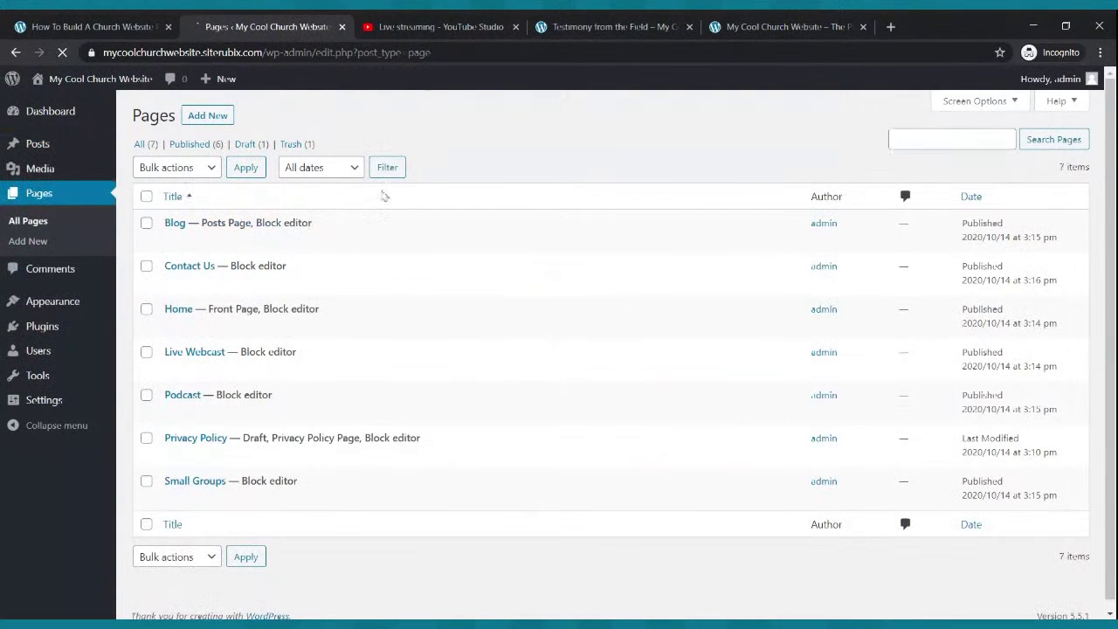
{"action": "left_click", "coordinate": [611, 26]}
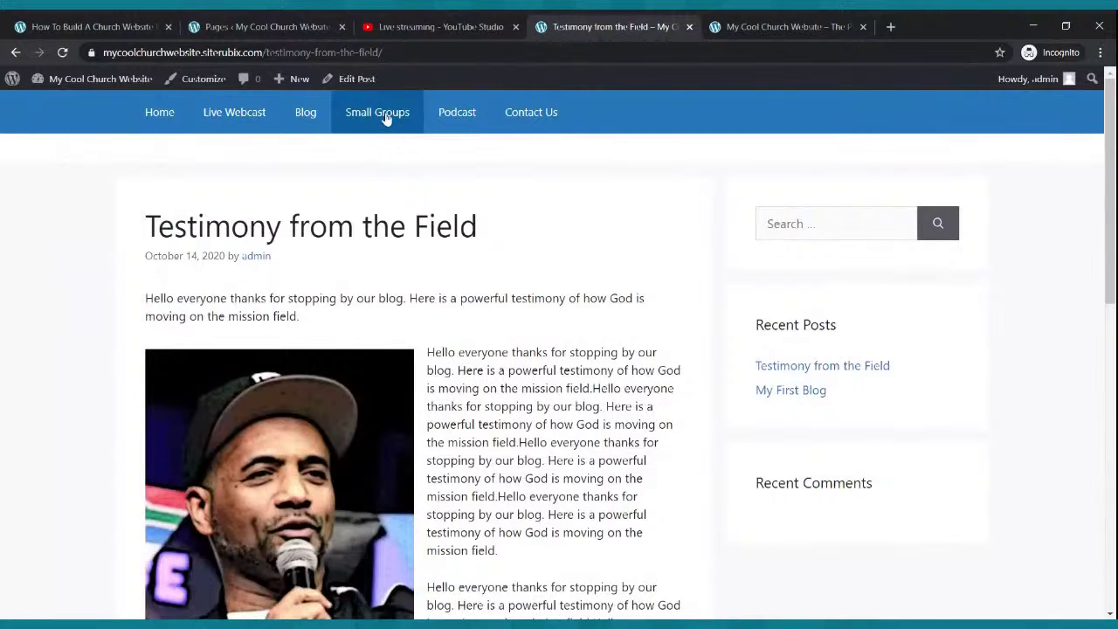
{"action": "left_click", "coordinate": [297, 33]}
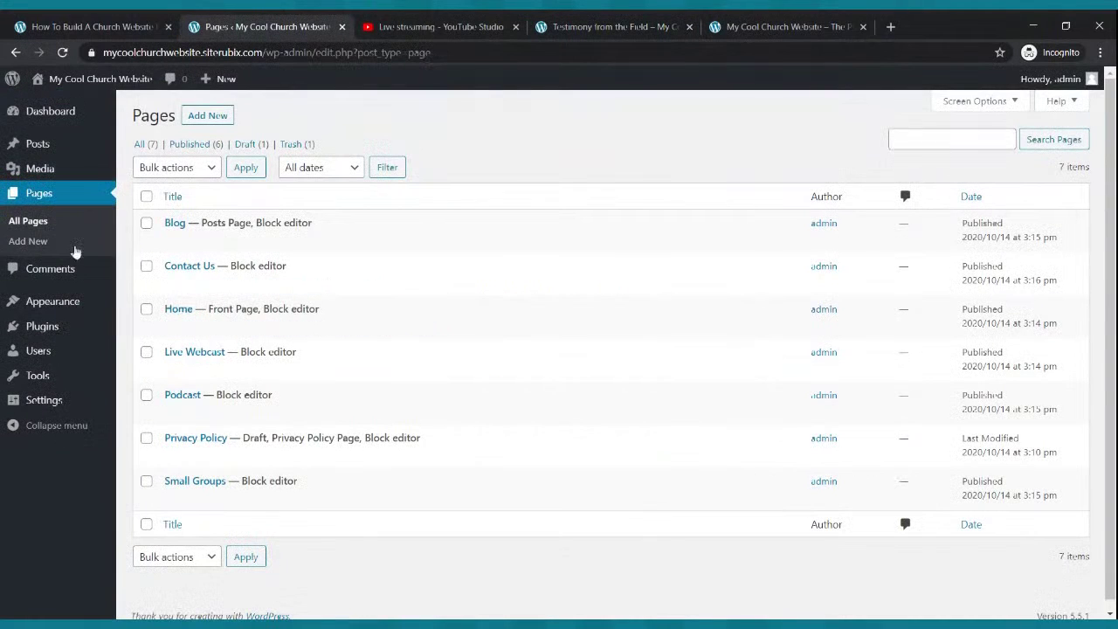
{"action": "left_click", "coordinate": [35, 196]}
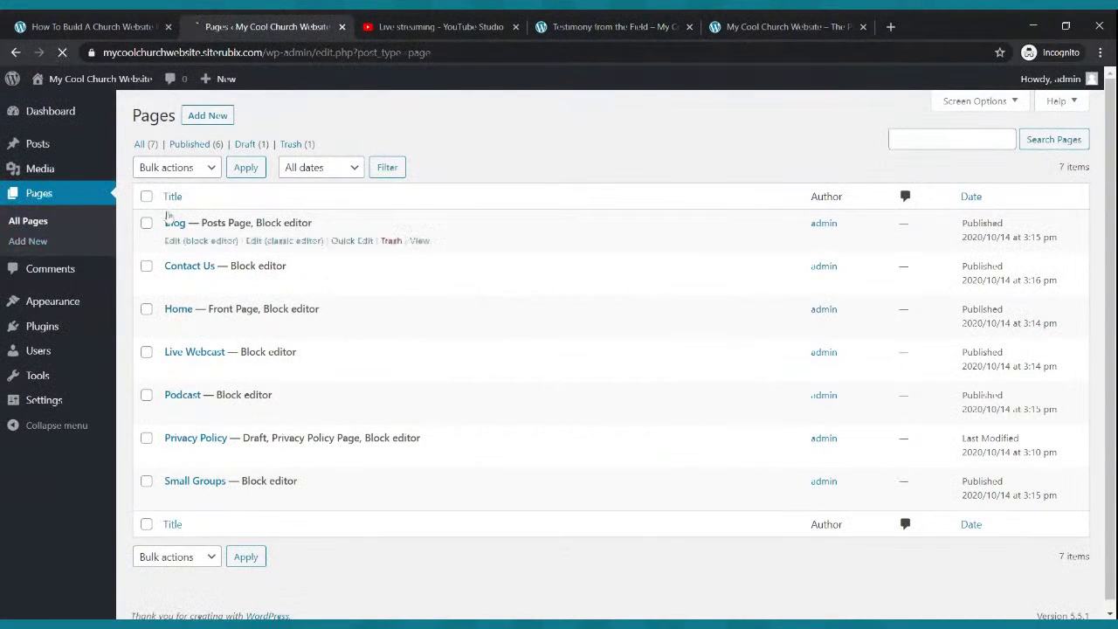
{"action": "left_click", "coordinate": [178, 500]}
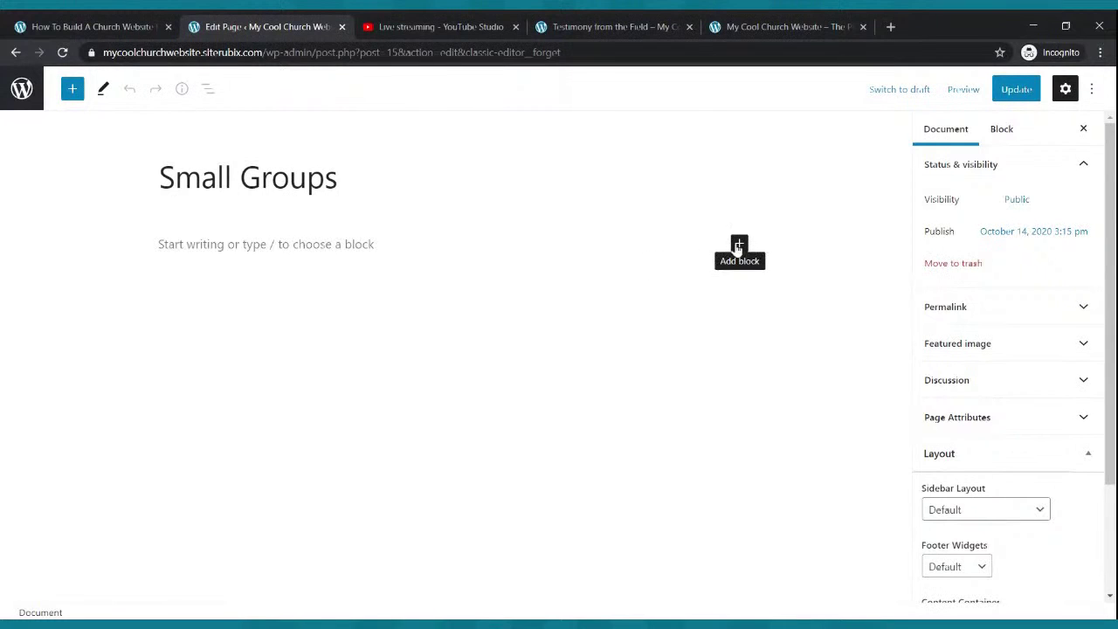
{"action": "left_click", "coordinate": [738, 244]}
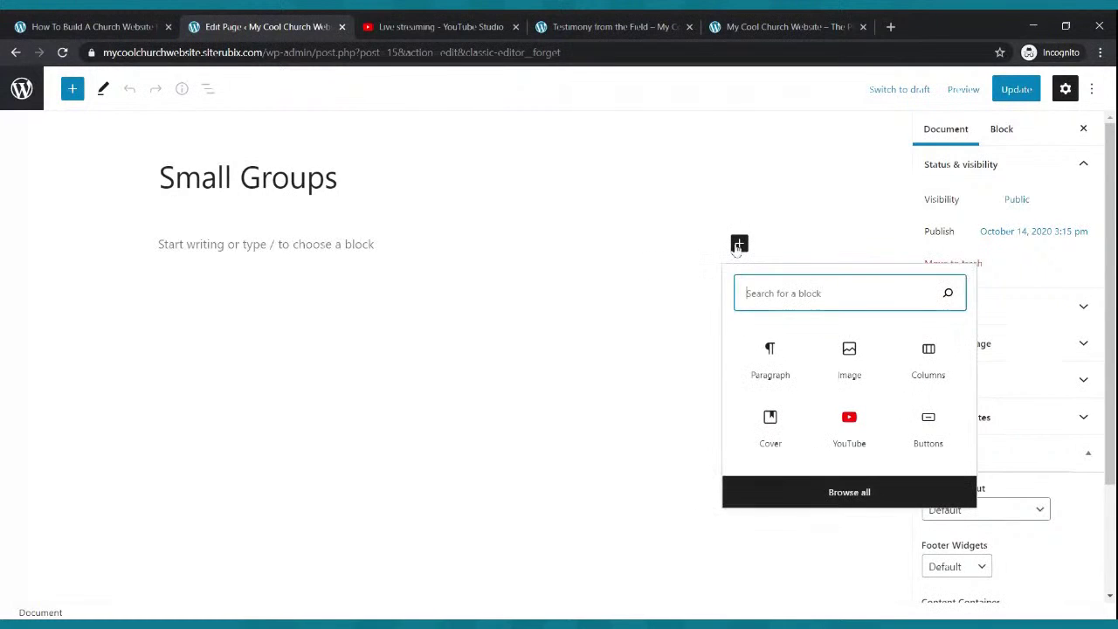
- Add a 33/33/33 Columns block and update the page
{"action": "left_click", "coordinate": [904, 373]}
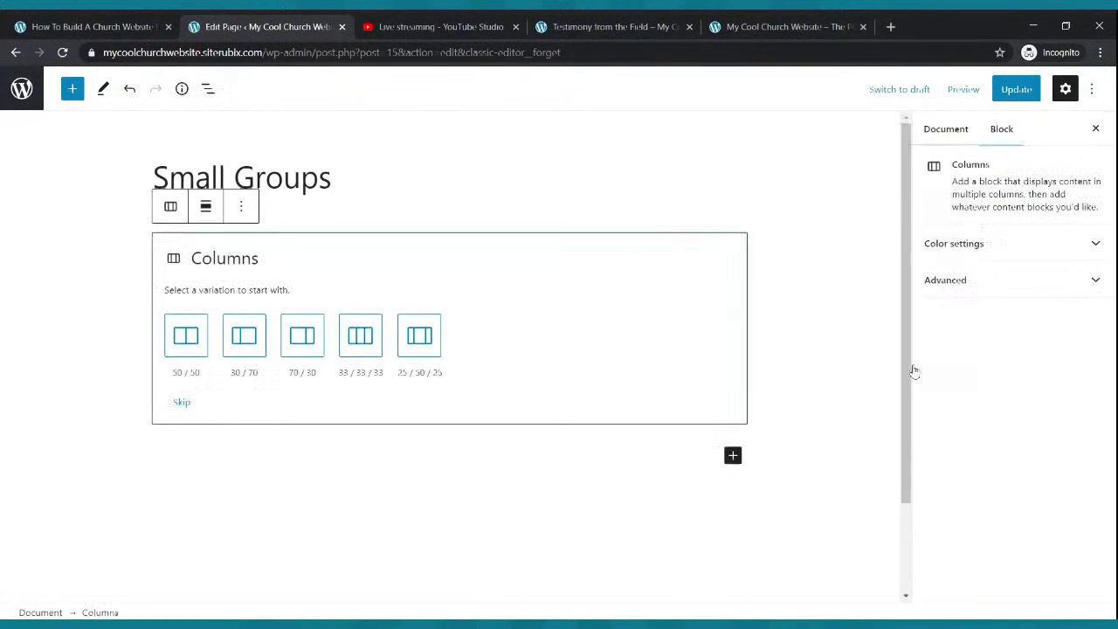
{"action": "left_click", "coordinate": [360, 337]}
{"action": "left_click", "coordinate": [1010, 91]}
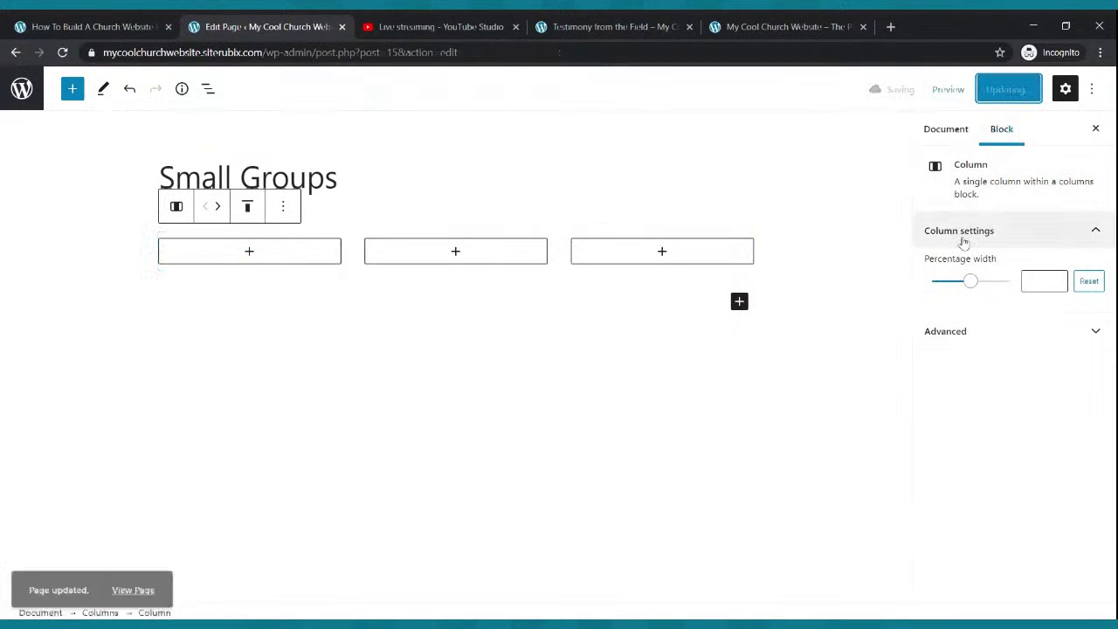
- In column one, add 'Name: The Cool Small Group', 'Date: Every Wednesday', and Time and Contact lines
{"action": "left_click", "coordinate": [249, 252]}
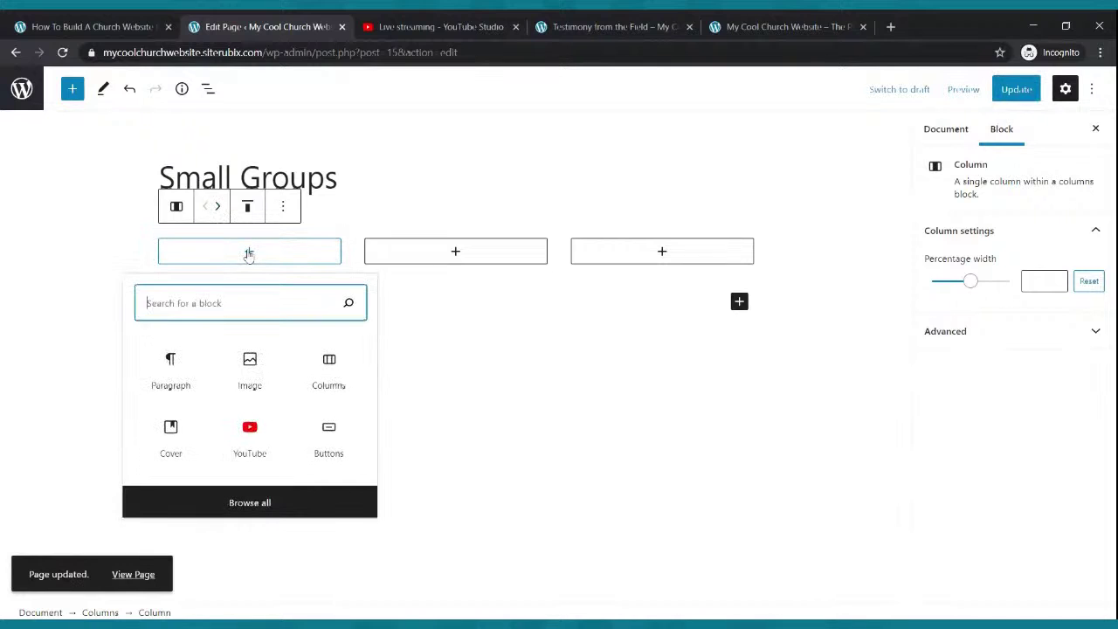
{"action": "left_click", "coordinate": [192, 361]}
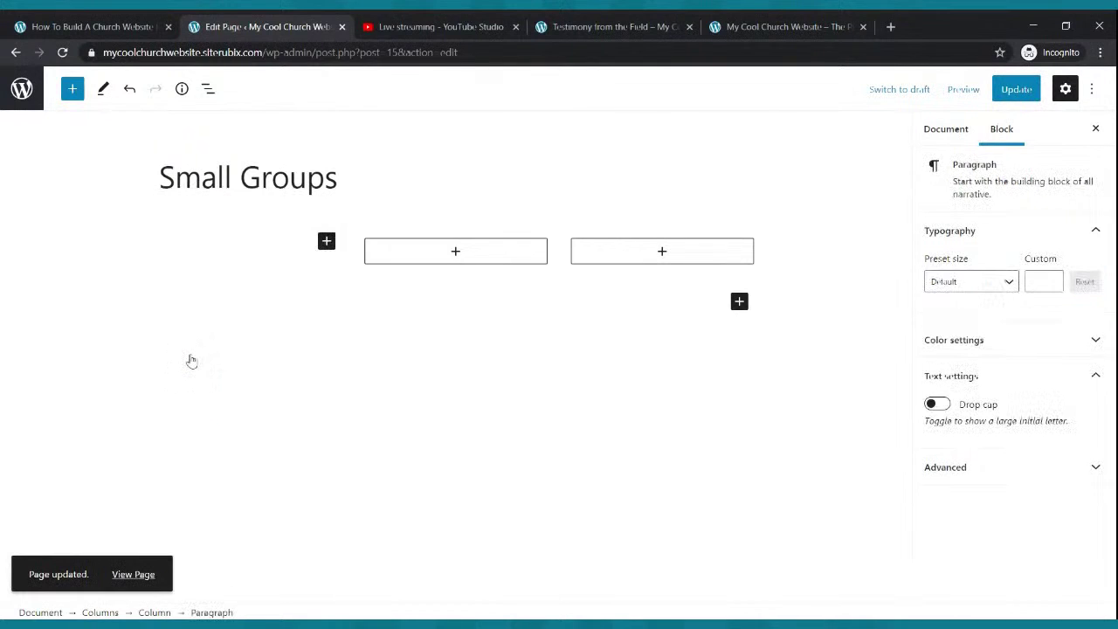
{"action": "type", "text": "Name: The C"}
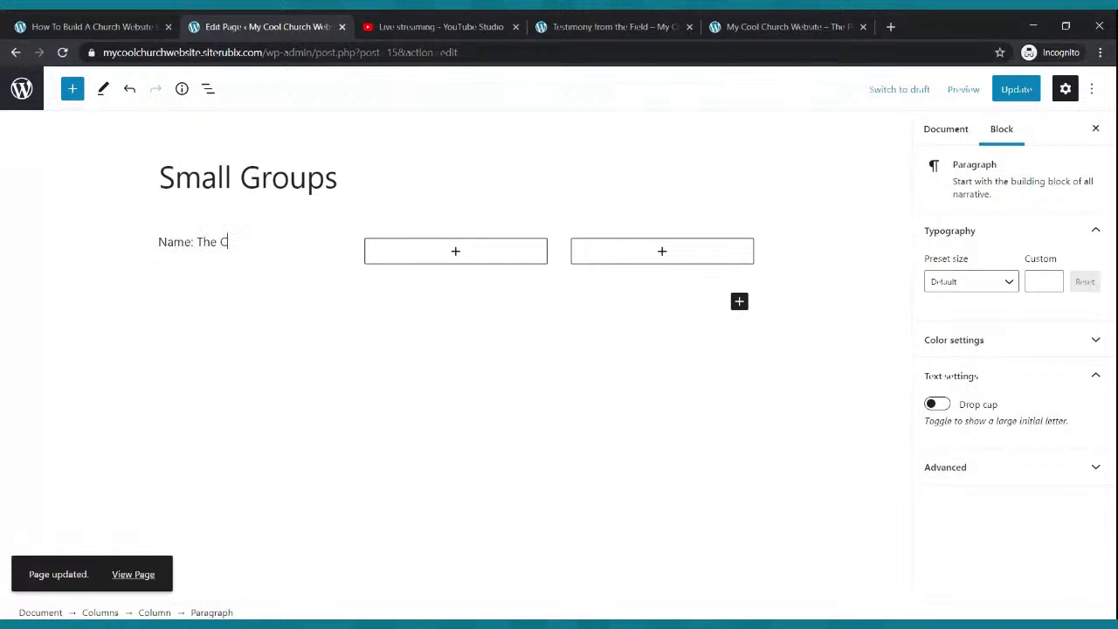
{"action": "type", "text": "ool Small Group"}
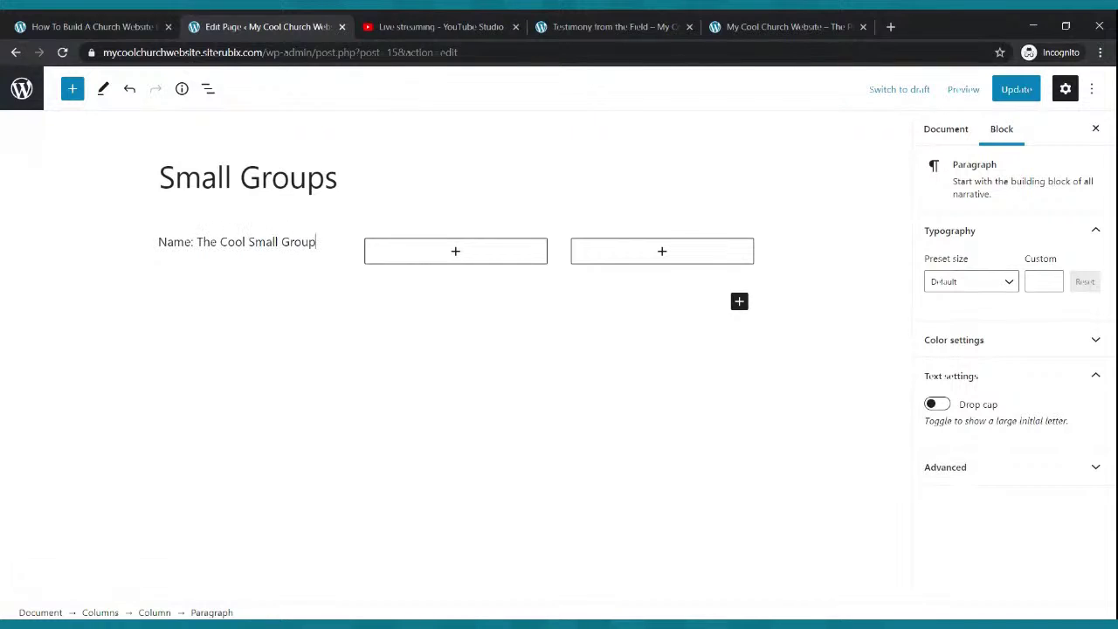
{"action": "key", "text": "Return"}
{"action": "type", "text": "Date"}
{"action": "left_click", "coordinate": [193, 360]}
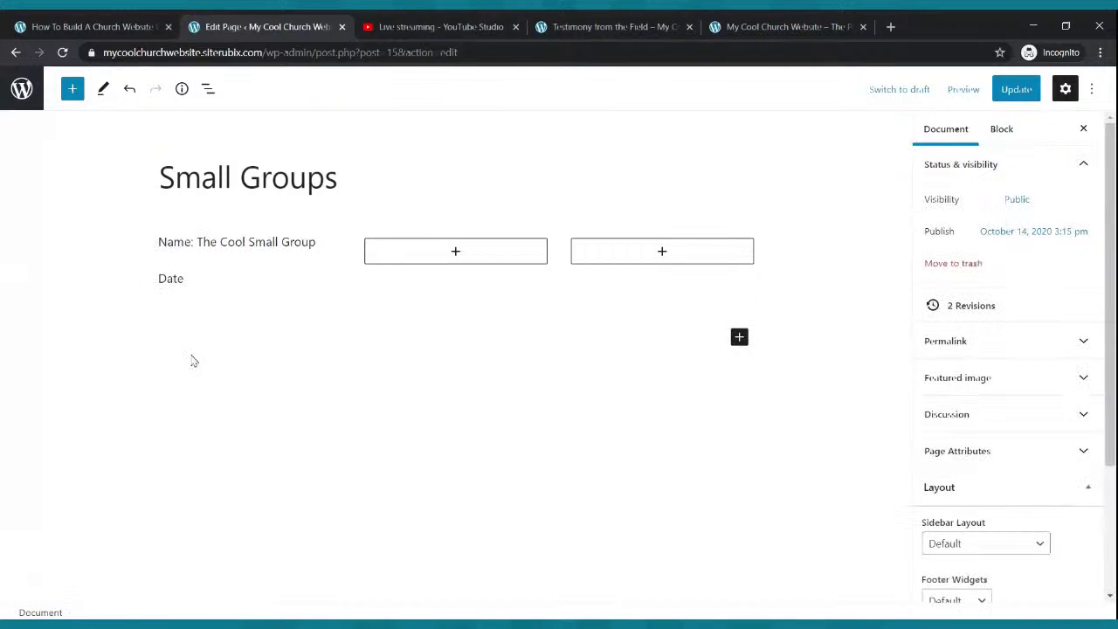
{"action": "left_click", "coordinate": [188, 278]}
{"action": "type", "text": ": Every Wed"}
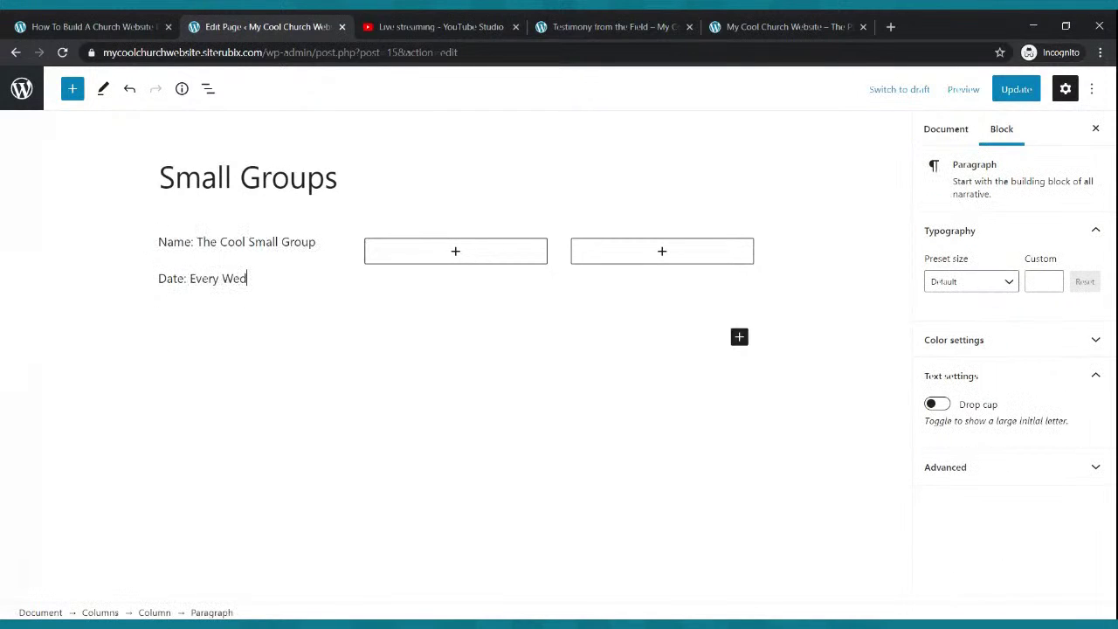
{"action": "type", "text": "nesday"}
{"action": "key", "text": "Return"}
{"action": "type", "text": "Time: 7:00pm"}
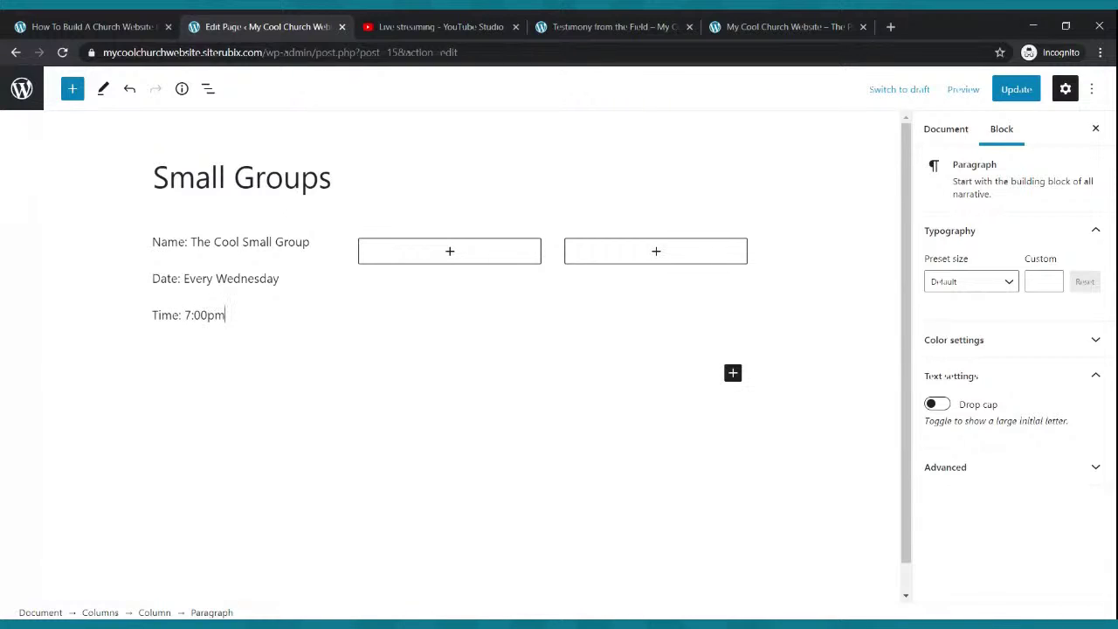
{"action": "key", "text": "Return"}
{"action": "type", "text": "Contact: Brother On Fire"}
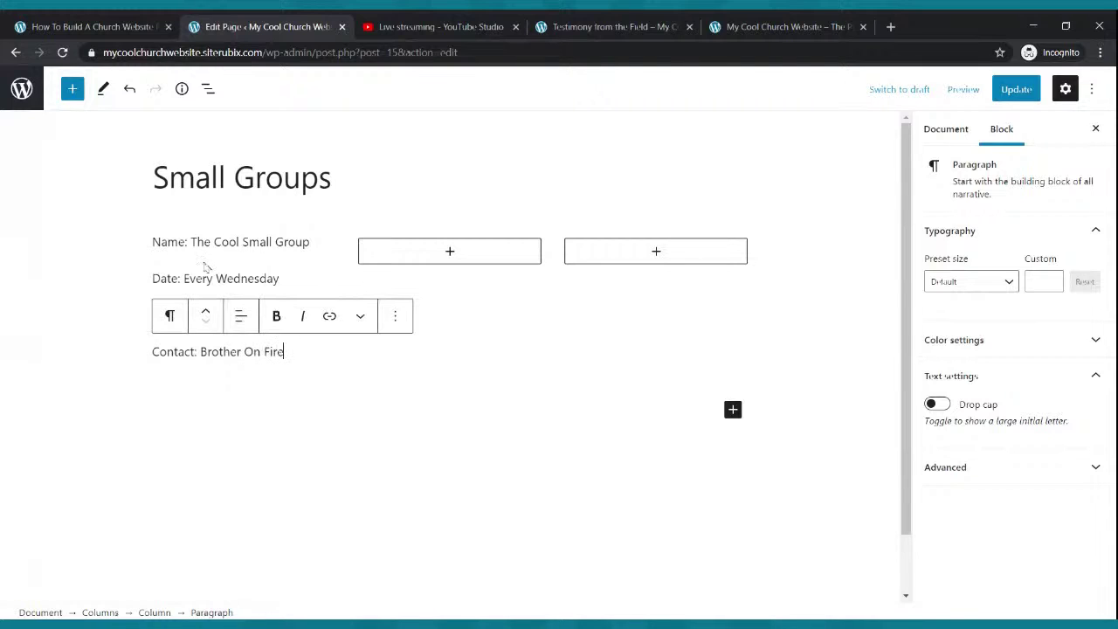
- Bold the Name line and update the page
{"action": "left_click_drag", "start_coordinate": [152, 241], "coordinate": [314, 244]}
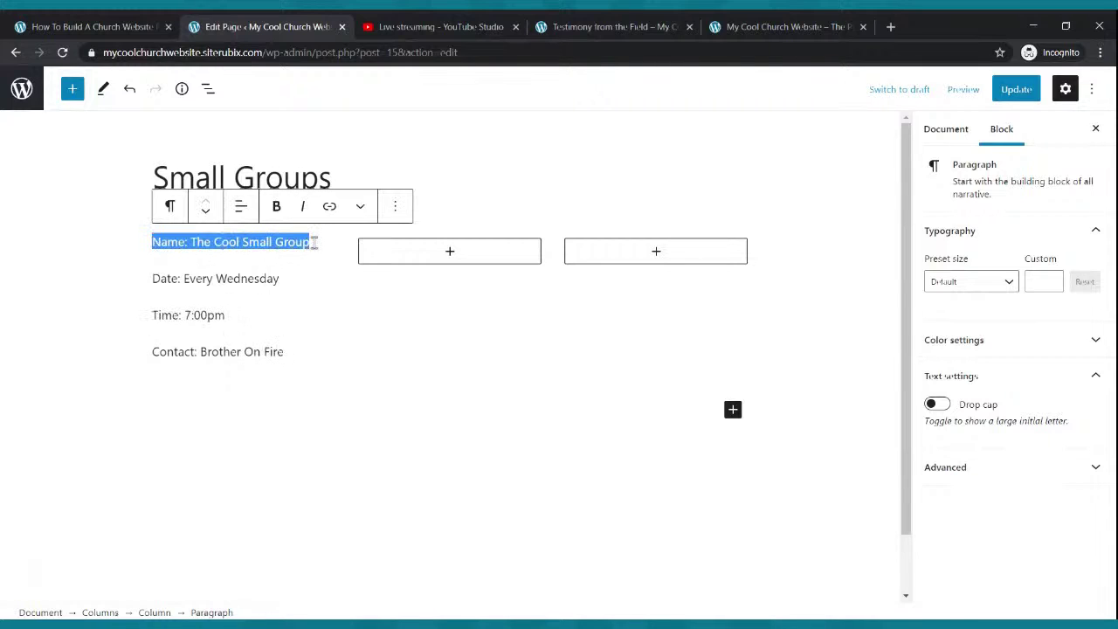
{"action": "left_click", "coordinate": [276, 206]}
{"action": "left_click", "coordinate": [286, 350]}
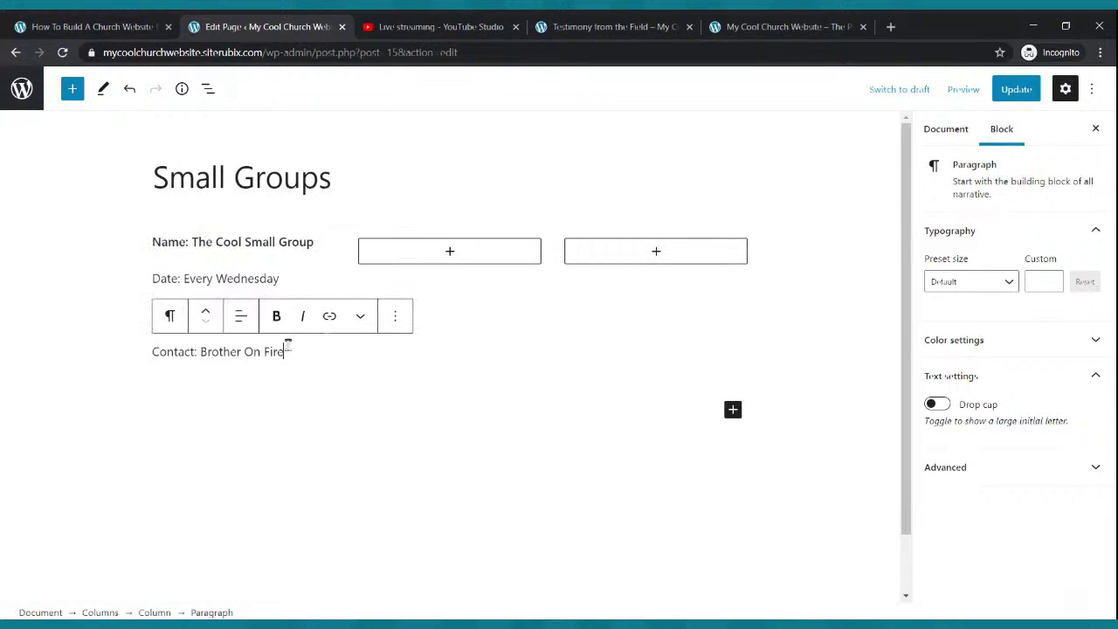
{"action": "left_click", "coordinate": [1015, 88]}
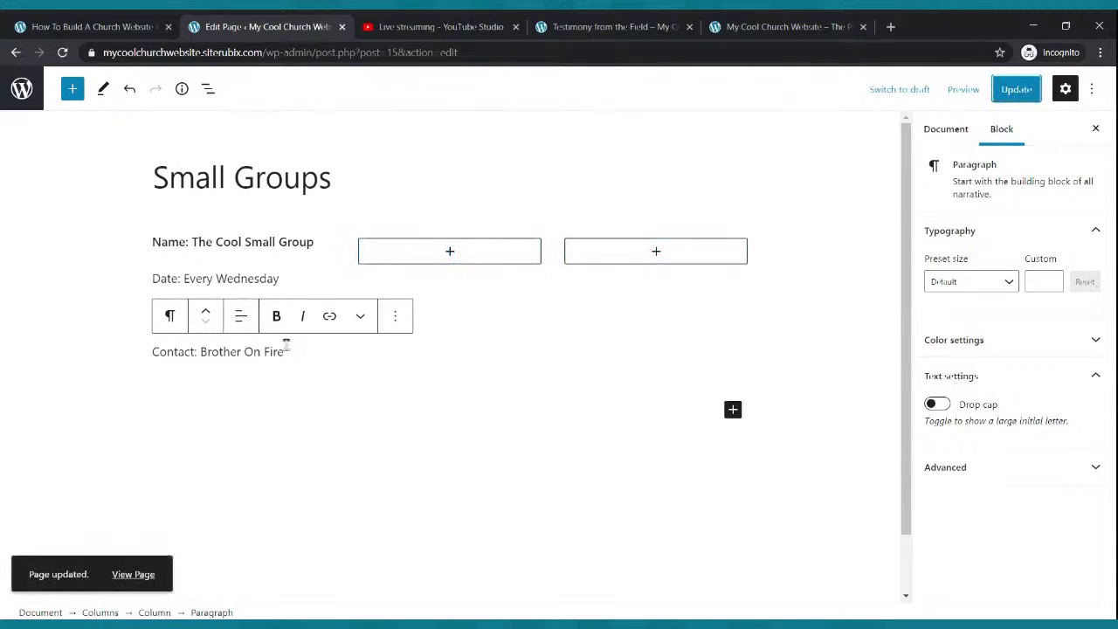
{"action": "left_click_drag", "start_coordinate": [287, 349], "coordinate": [154, 242]}
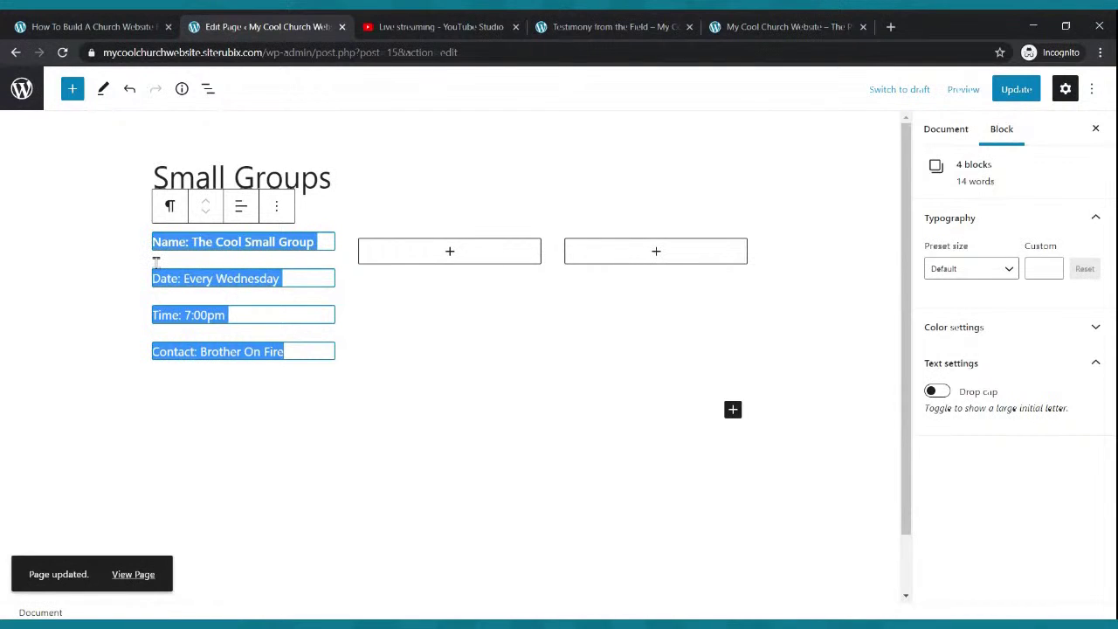
- Copy the four group detail lines and paste them as paragraphs into the middle and third columns
{"action": "key", "text": "ctrl+c"}
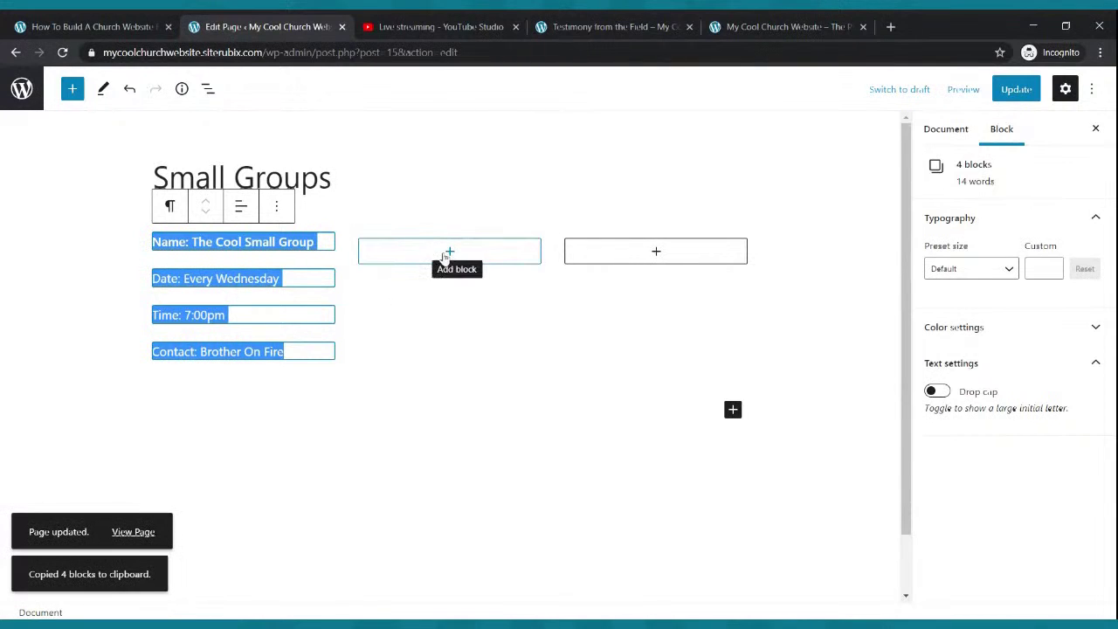
{"action": "left_click", "coordinate": [448, 254]}
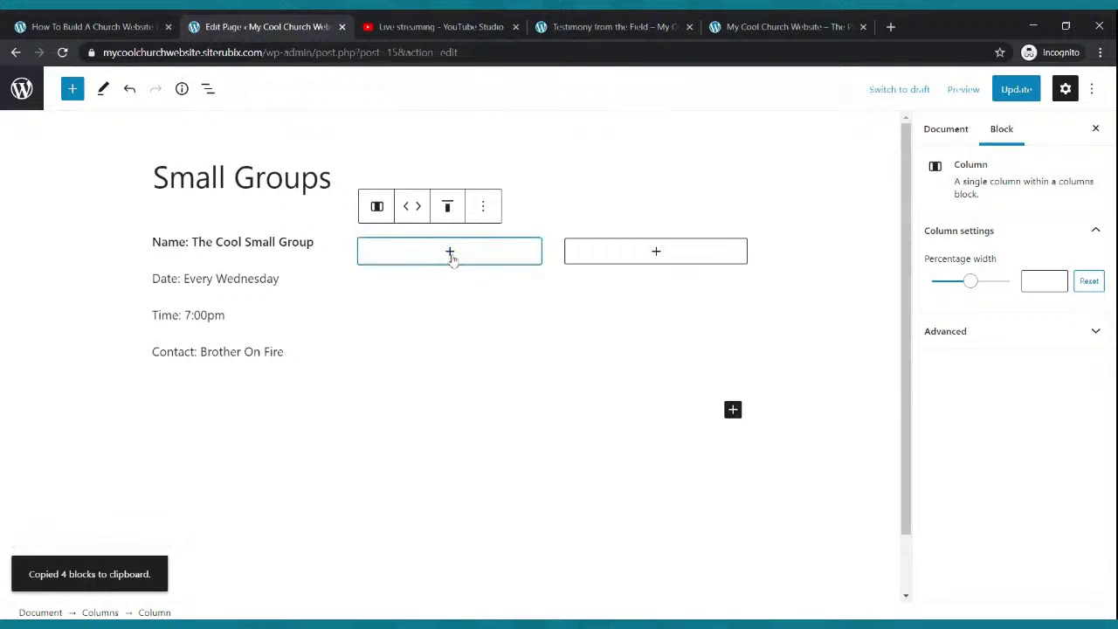
{"action": "left_click", "coordinate": [450, 253]}
{"action": "left_click", "coordinate": [381, 374]}
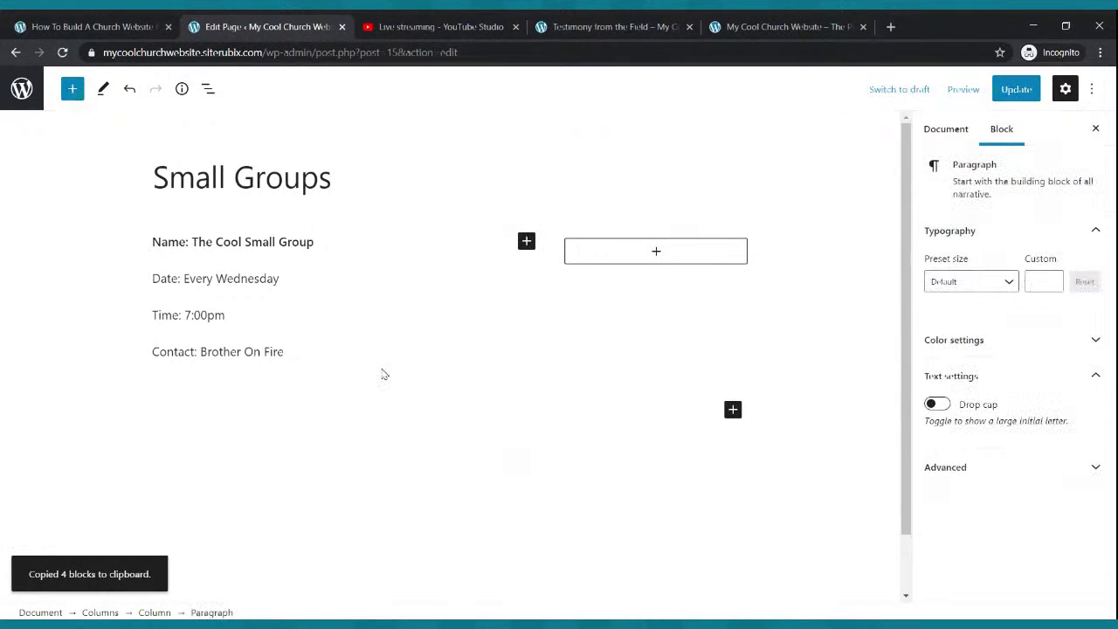
{"action": "key", "text": "ctrl+v"}
{"action": "left_click", "coordinate": [657, 251]}
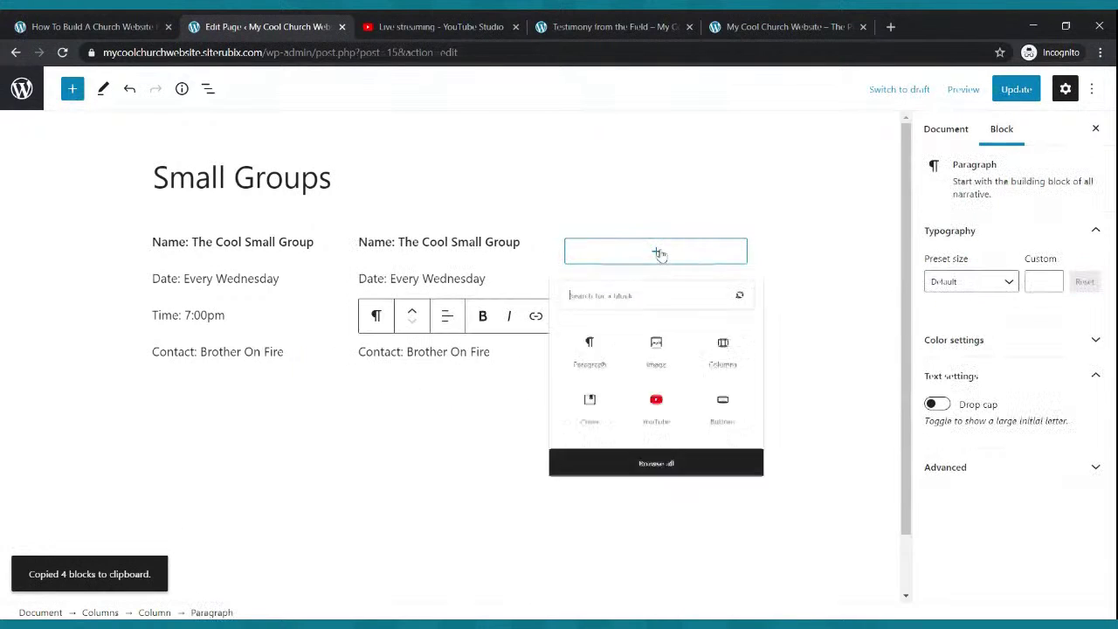
{"action": "left_click", "coordinate": [602, 381]}
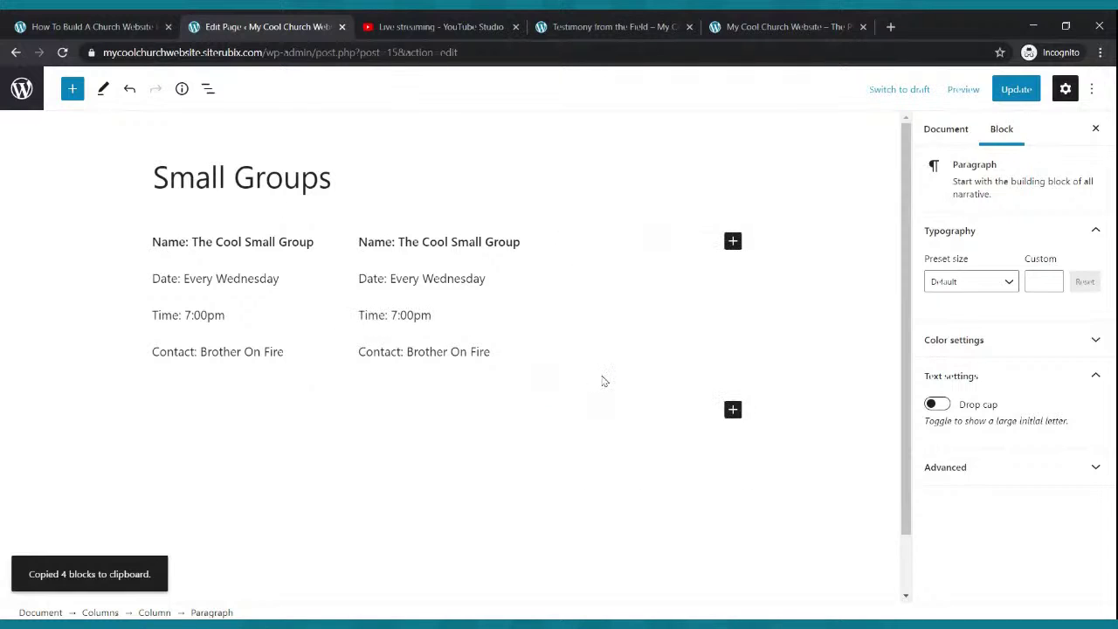
{"action": "key", "text": "ctrl+v"}
- Rename the middle group to 'The Prayer Group', change its day to Every Tuesday, and update the page
{"action": "left_click", "coordinate": [469, 276]}
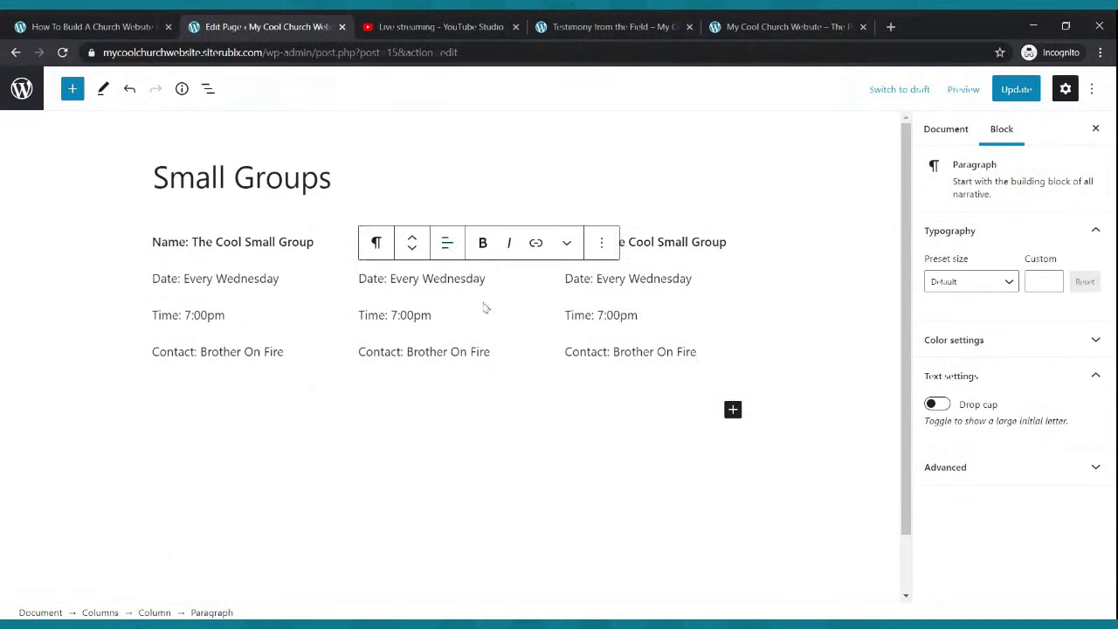
{"action": "left_click", "coordinate": [433, 314]}
{"action": "triple_click", "coordinate": [472, 243]}
{"action": "key", "text": "BackSpace"}
{"action": "key", "text": "BackSpace"}
{"action": "key", "text": "BackSpace"}
{"action": "key", "text": "BackSpace"}
{"action": "key", "text": "BackSpace"}
{"action": "key", "text": "BackSpace"}
{"action": "key", "text": "BackSpace"}
{"action": "key", "text": "BackSpace"}
{"action": "key", "text": "BackSpace"}
{"action": "key", "text": "BackSpace"}
{"action": "key", "text": "BackSpace"}
{"action": "key", "text": "BackSpace"}
{"action": "key", "text": "Delete"}
{"action": "key", "text": "Delete"}
{"action": "key", "text": "Delete"}
{"action": "key", "text": "Delete"}
{"action": "key", "text": "Delete"}
{"action": "key", "text": "Delete"}
{"action": "key", "text": "Delete"}
{"action": "key", "text": "Delete"}
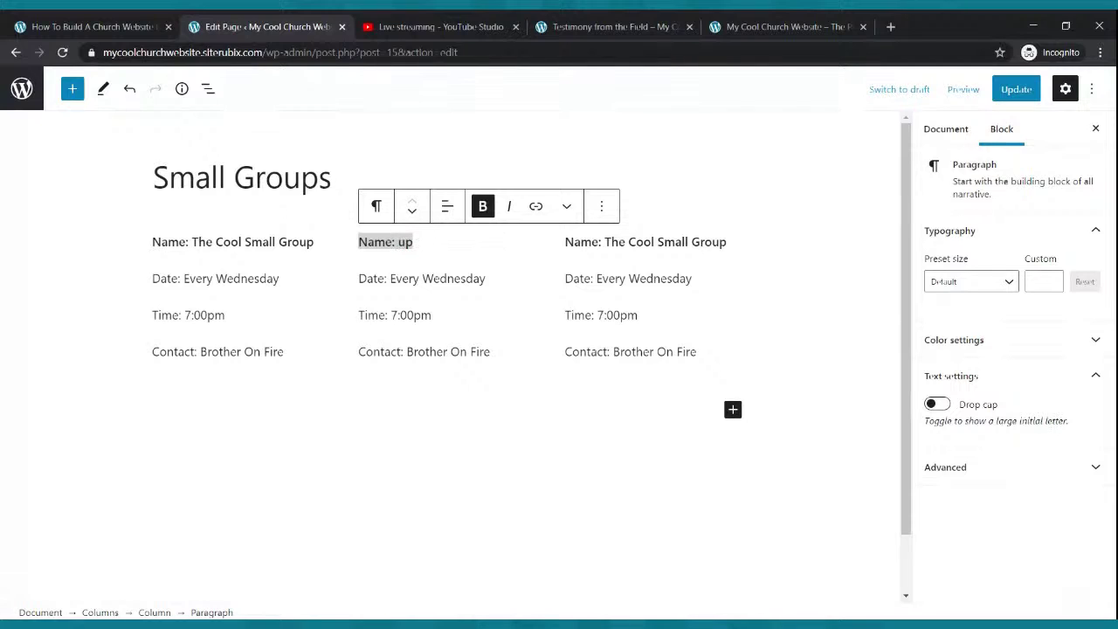
{"action": "type", "text": "Th"}
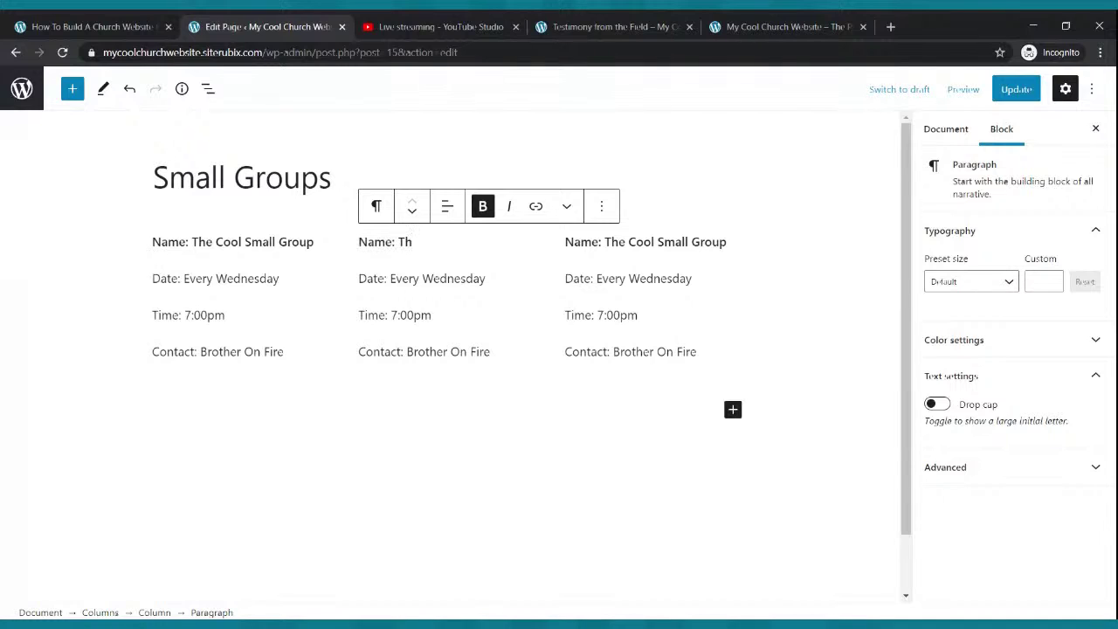
{"action": "type", "text": "e Prayer Group"}
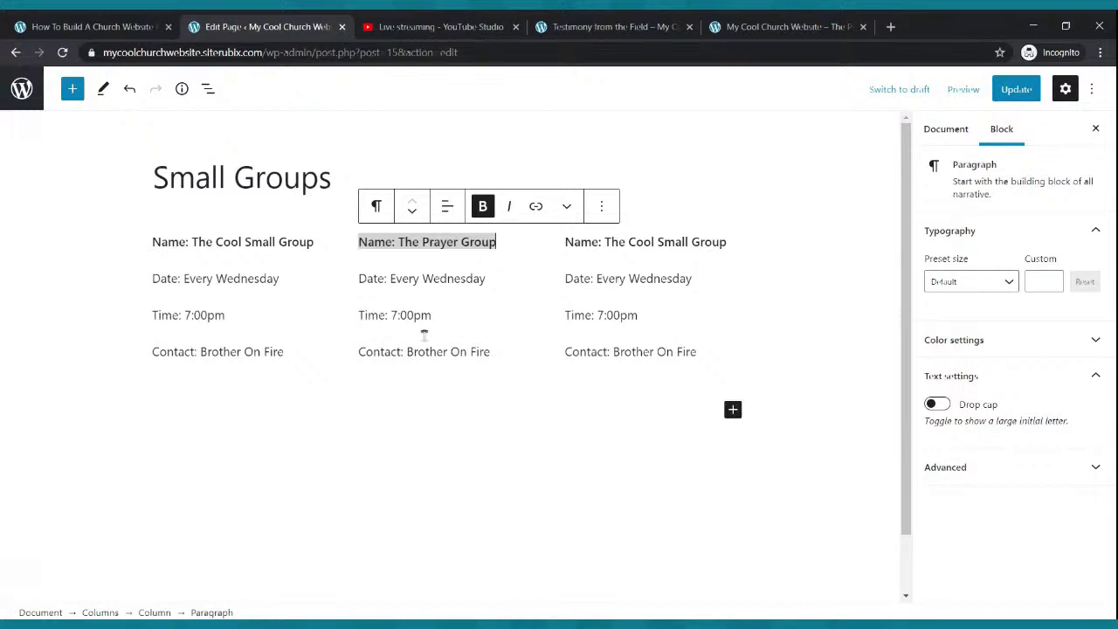
{"action": "left_click", "coordinate": [476, 277]}
{"action": "key", "text": "BackSpace"}
{"action": "key", "text": "BackSpace"}
{"action": "key", "text": "BackSpace"}
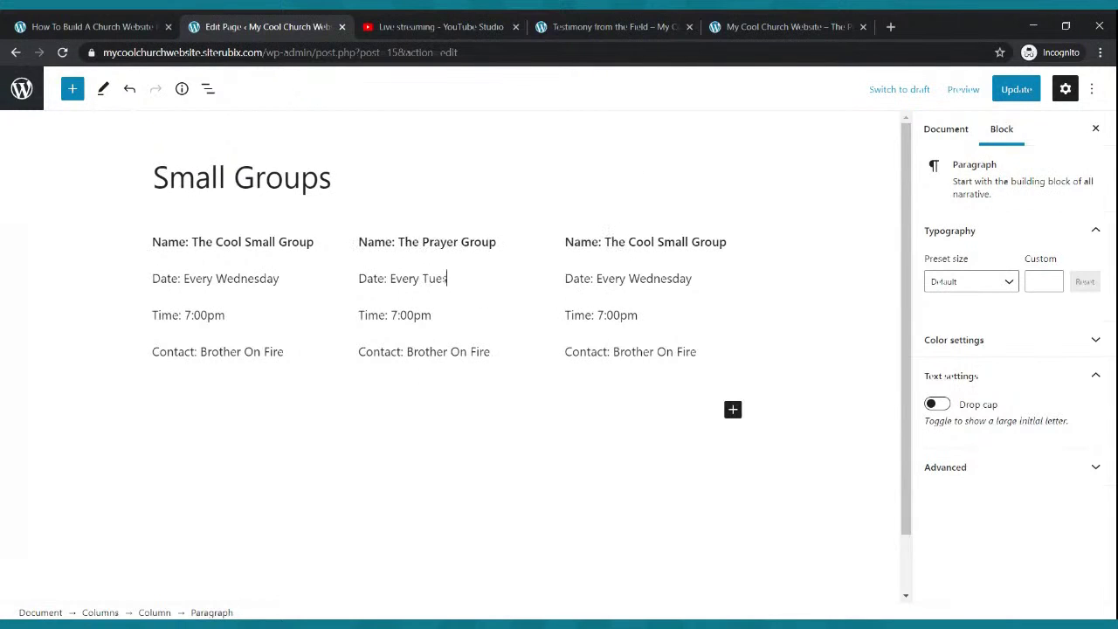
{"action": "left_click", "coordinate": [1015, 88]}
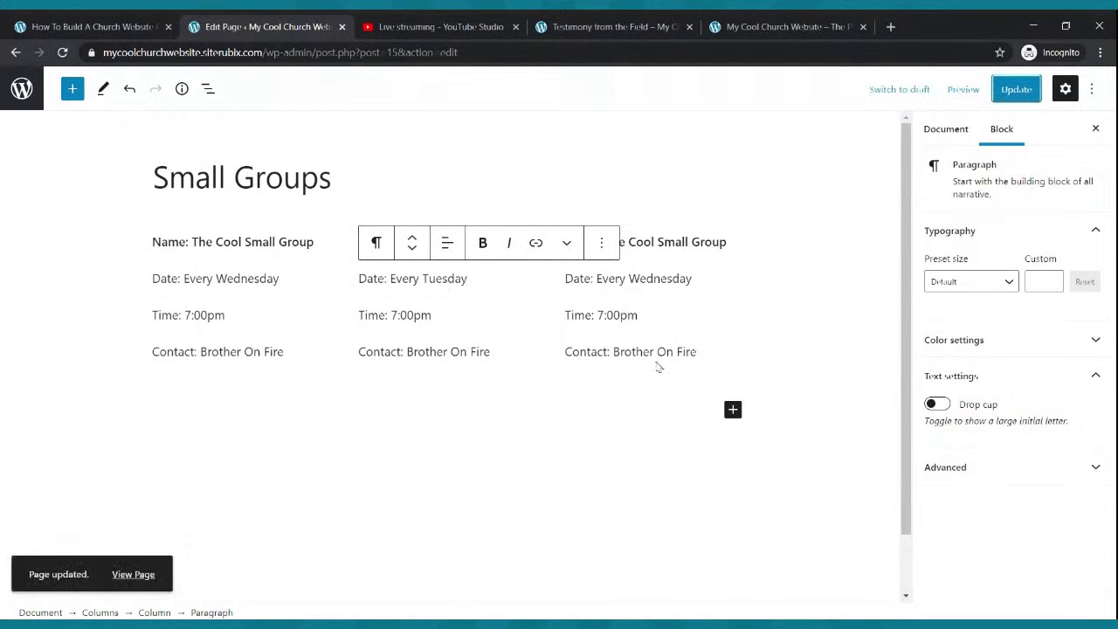
{"action": "left_click", "coordinate": [587, 23]}
- On the live site, view the updated Small Groups page, then the Blog and Live Webcast pages
{"action": "left_click", "coordinate": [360, 120]}
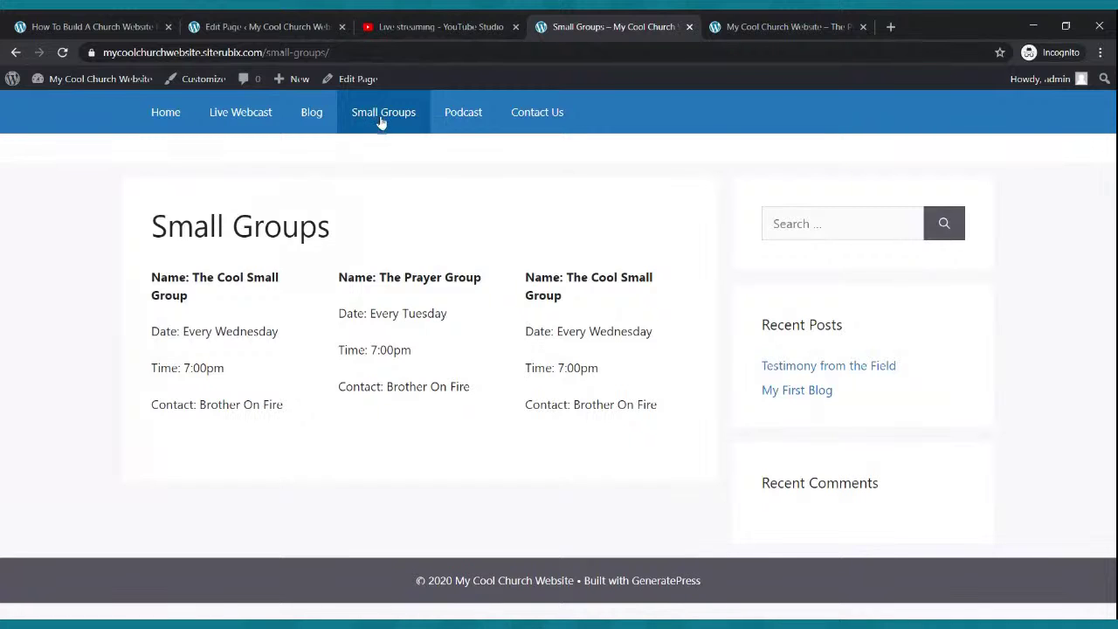
{"action": "left_click", "coordinate": [311, 117]}
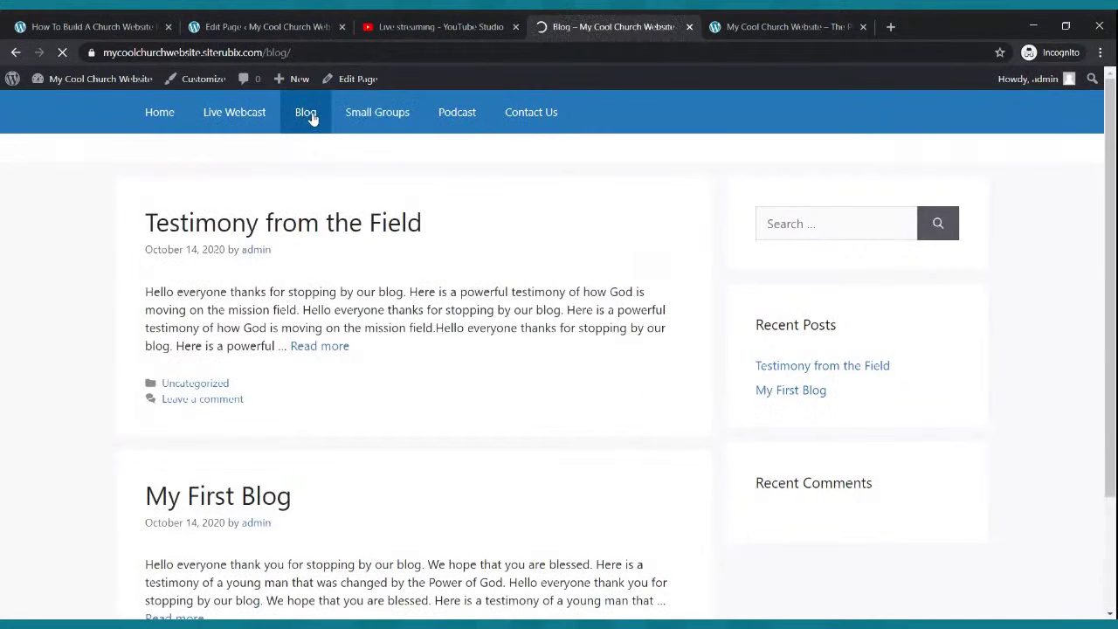
{"action": "left_click", "coordinate": [254, 114]}
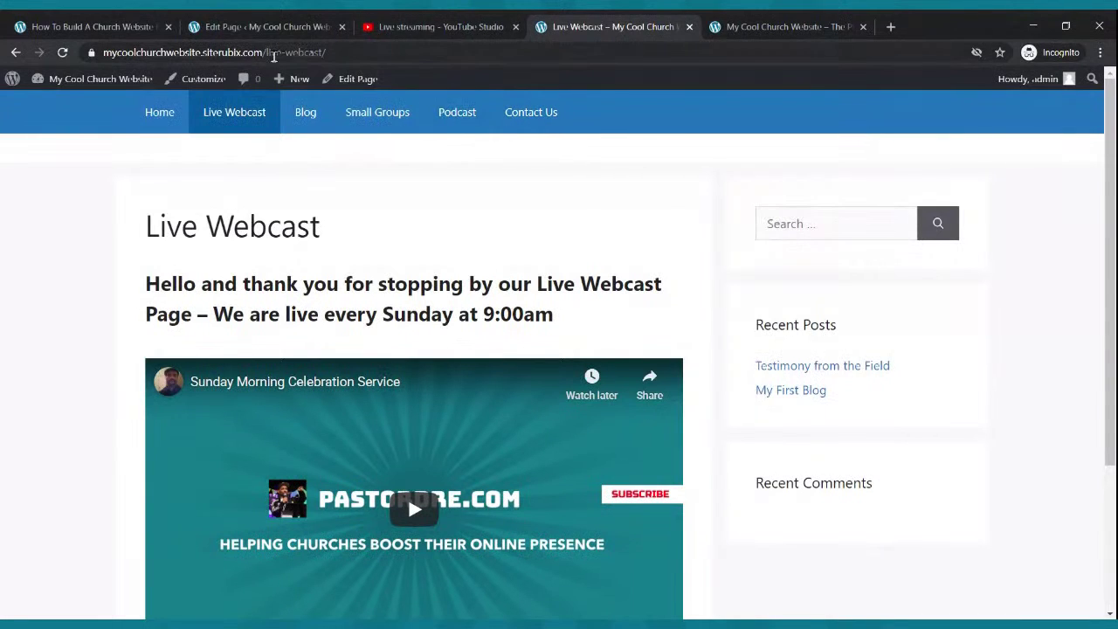
{"action": "left_click", "coordinate": [266, 26]}
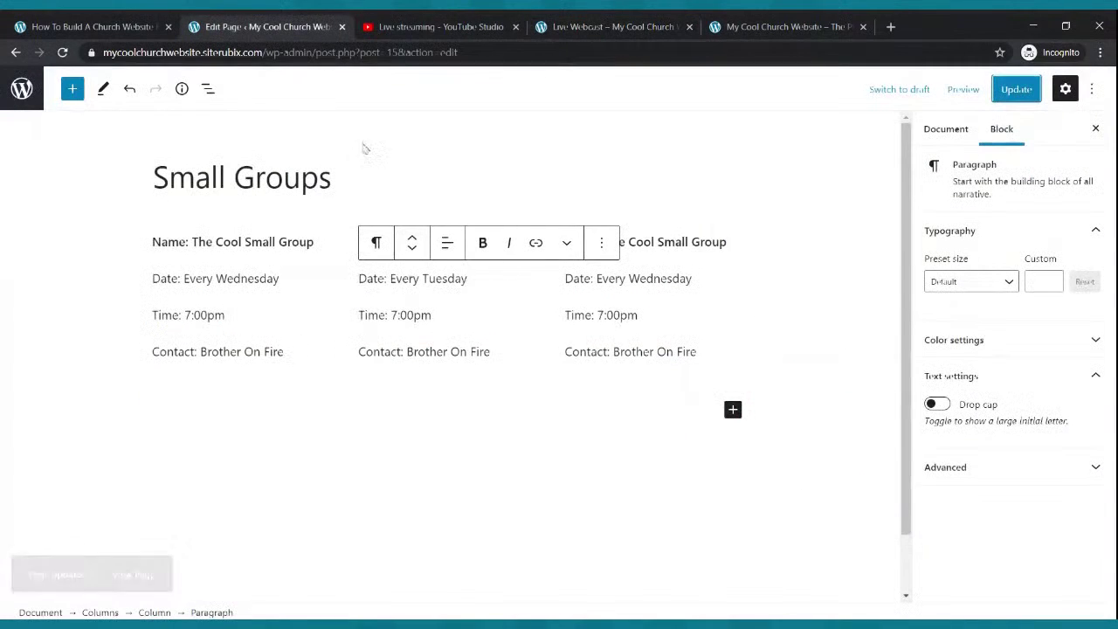
- Inspect the three group columns in the editor, opening and closing the block inserter without adding anything
{"action": "left_click", "coordinate": [407, 319]}
{"action": "left_click", "coordinate": [568, 234]}
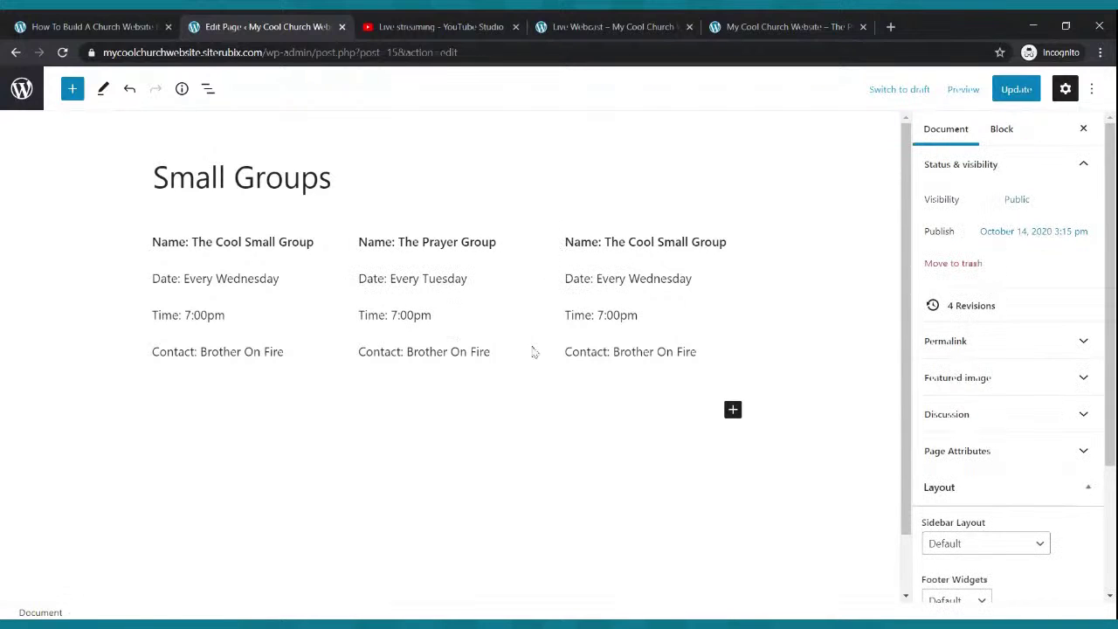
{"action": "left_click", "coordinate": [732, 410]}
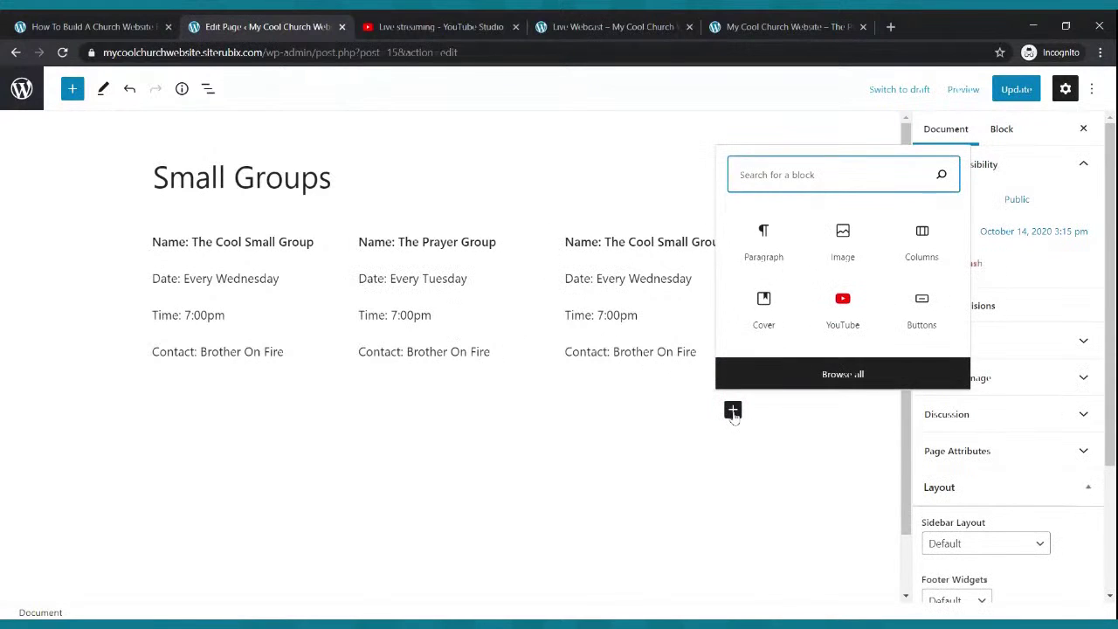
{"action": "left_click", "coordinate": [704, 397]}
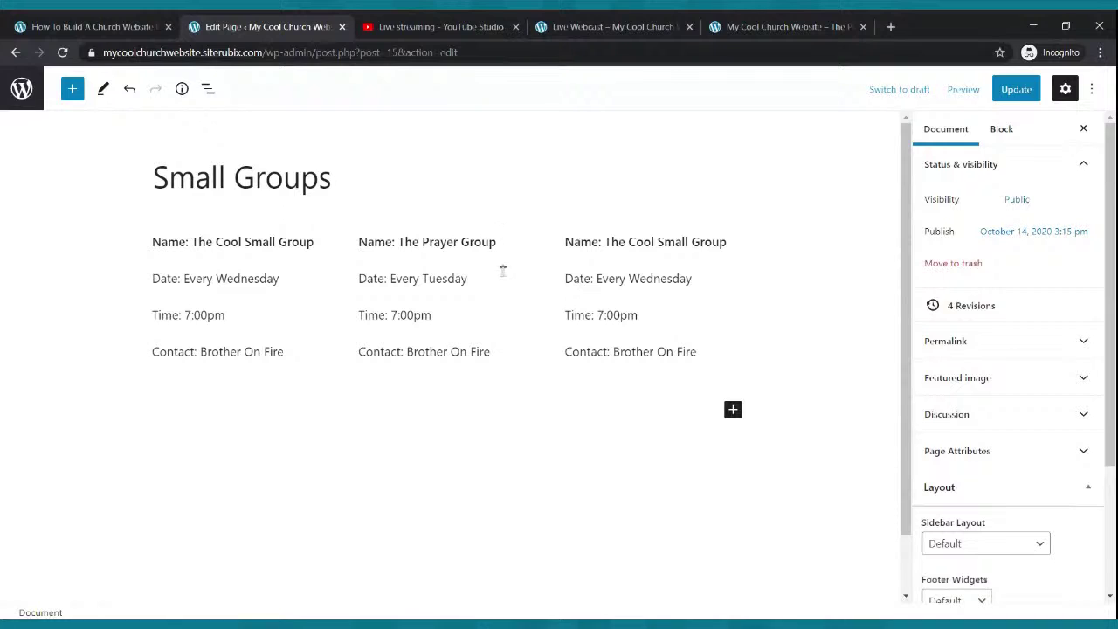
{"action": "left_click", "coordinate": [487, 381]}
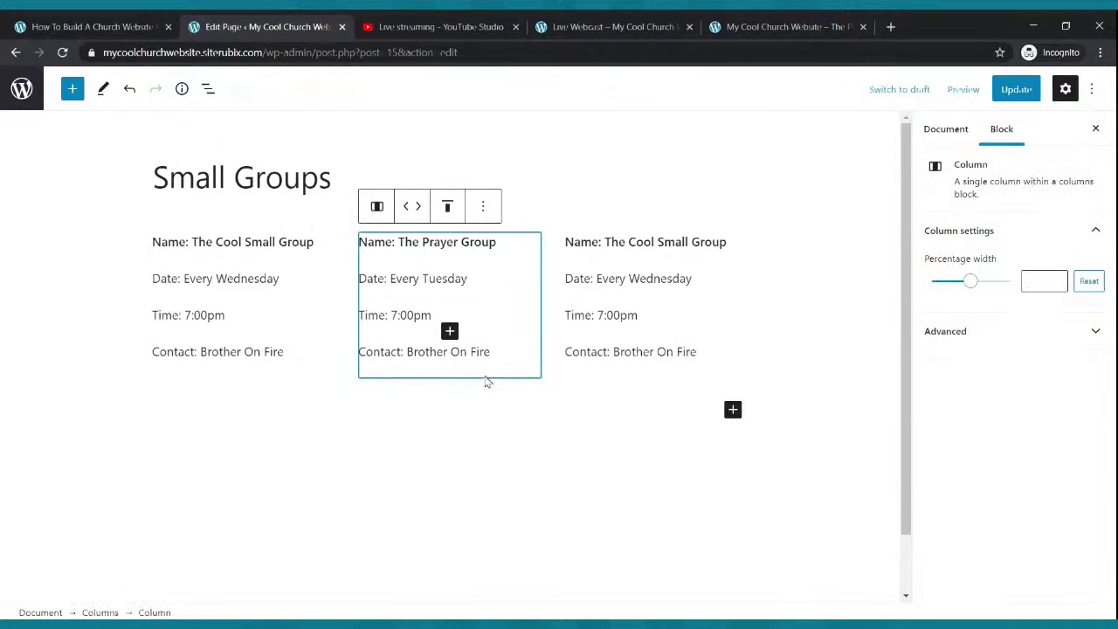
{"action": "left_click", "coordinate": [247, 232]}
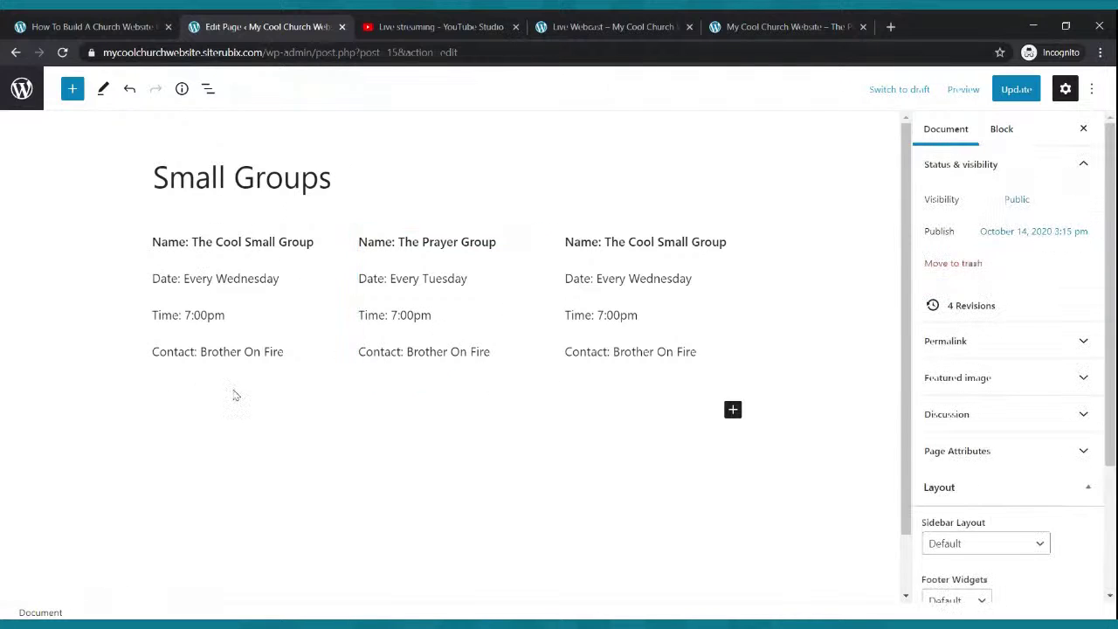
{"action": "left_click", "coordinate": [277, 306]}
{"action": "left_click", "coordinate": [281, 238]}
- Insert an empty paragraph above the first group's name line, then undo it
{"action": "triple_click", "coordinate": [447, 251]}
{"action": "triple_click", "coordinate": [258, 236]}
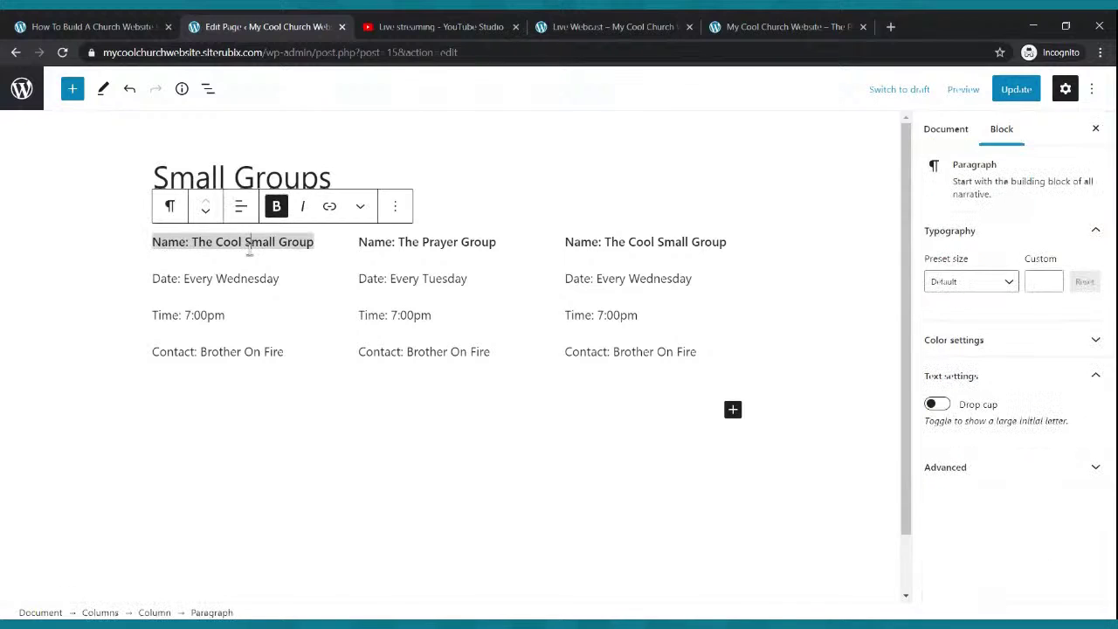
{"action": "left_click", "coordinate": [394, 206]}
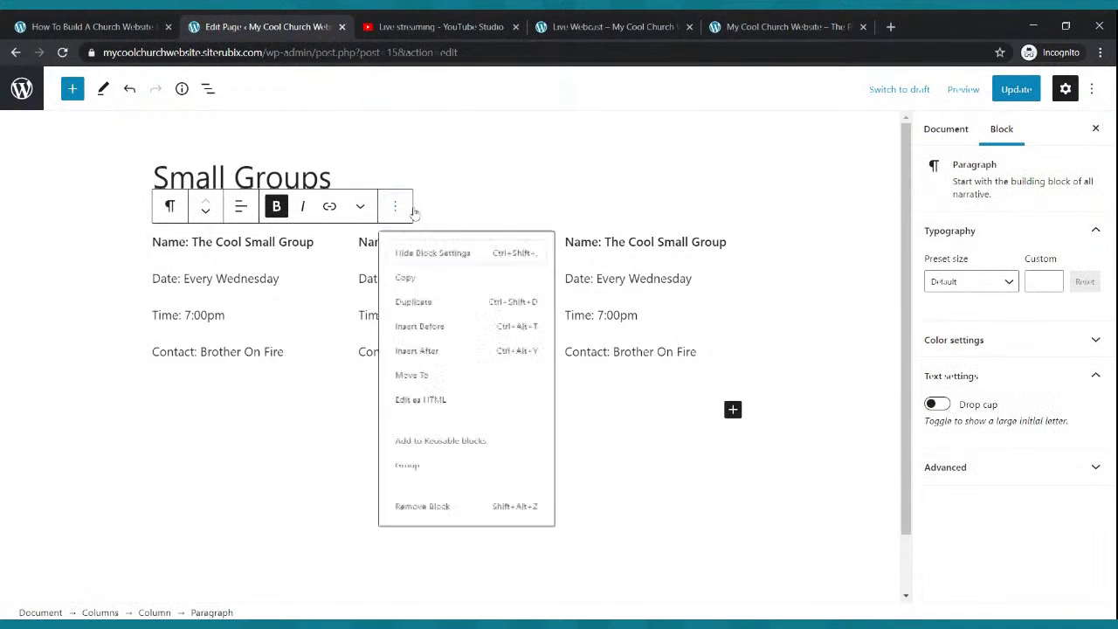
{"action": "left_click", "coordinate": [424, 330]}
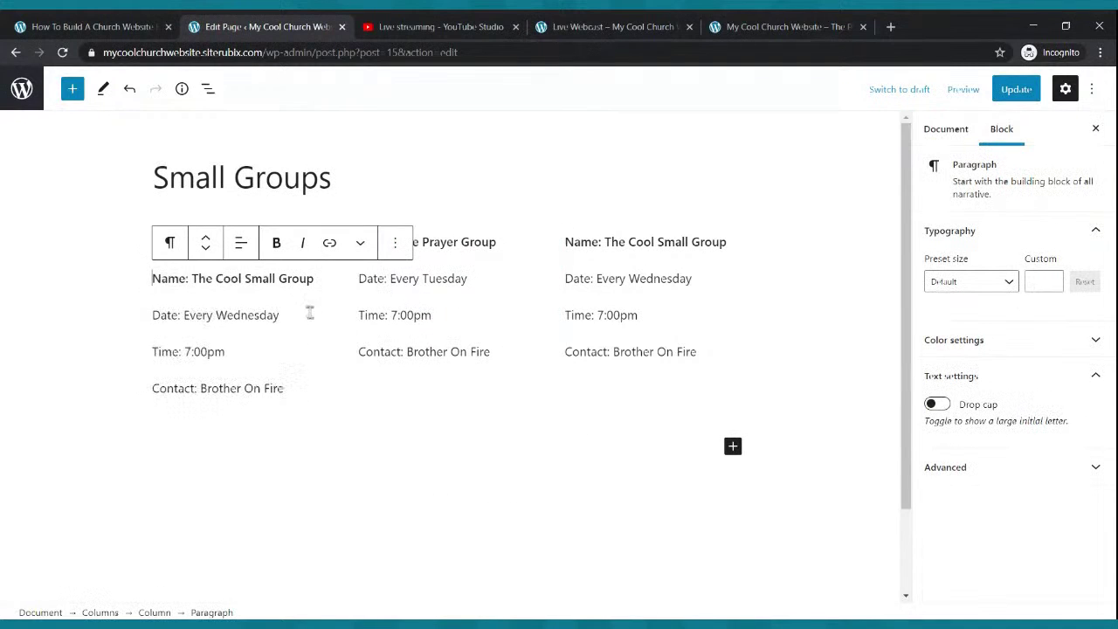
{"action": "scroll", "coordinate": [329, 269], "scroll_direction": "down", "scroll_amount": 1}
{"action": "key", "text": "ctrl+z"}
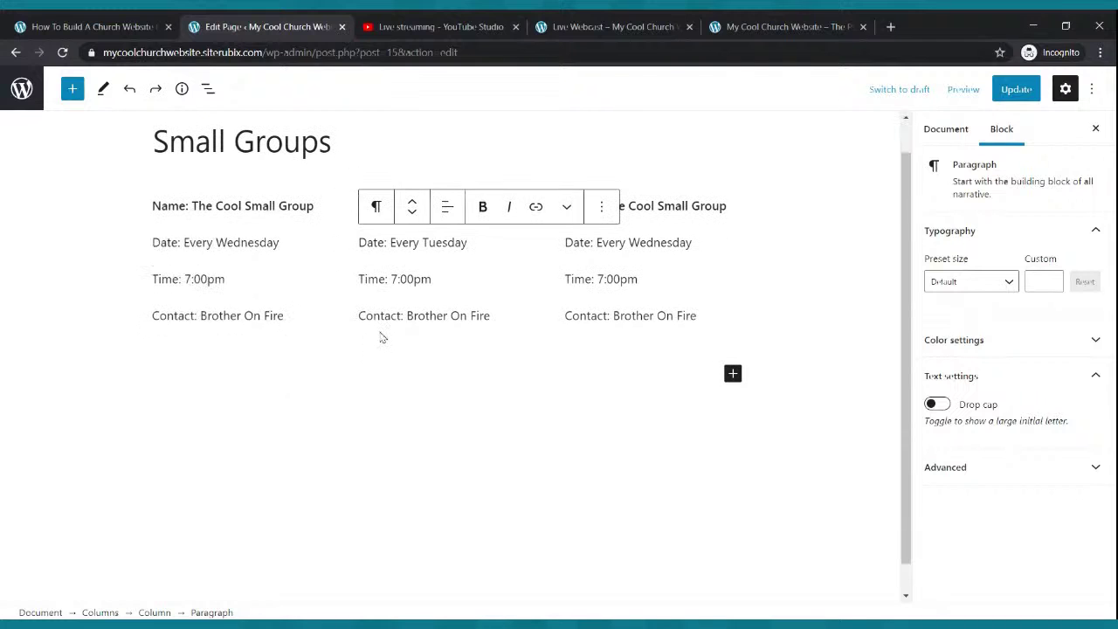
- Add a new Columns block below the three small group columns
{"action": "left_click", "coordinate": [382, 335]}
{"action": "left_click", "coordinate": [556, 363]}
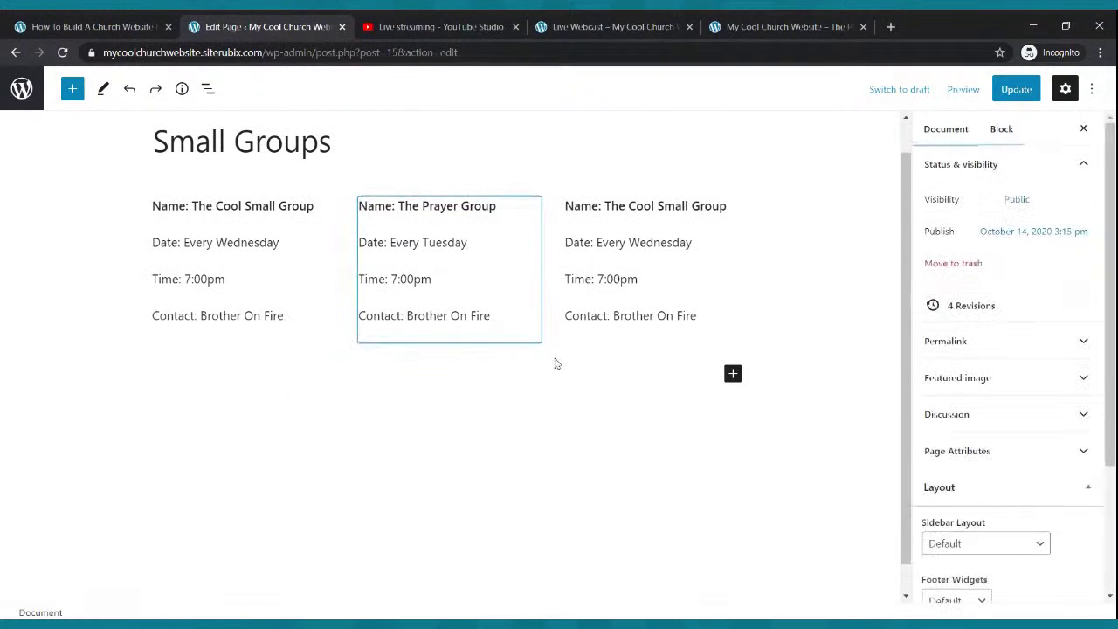
{"action": "left_click", "coordinate": [611, 343]}
{"action": "left_click", "coordinate": [759, 339]}
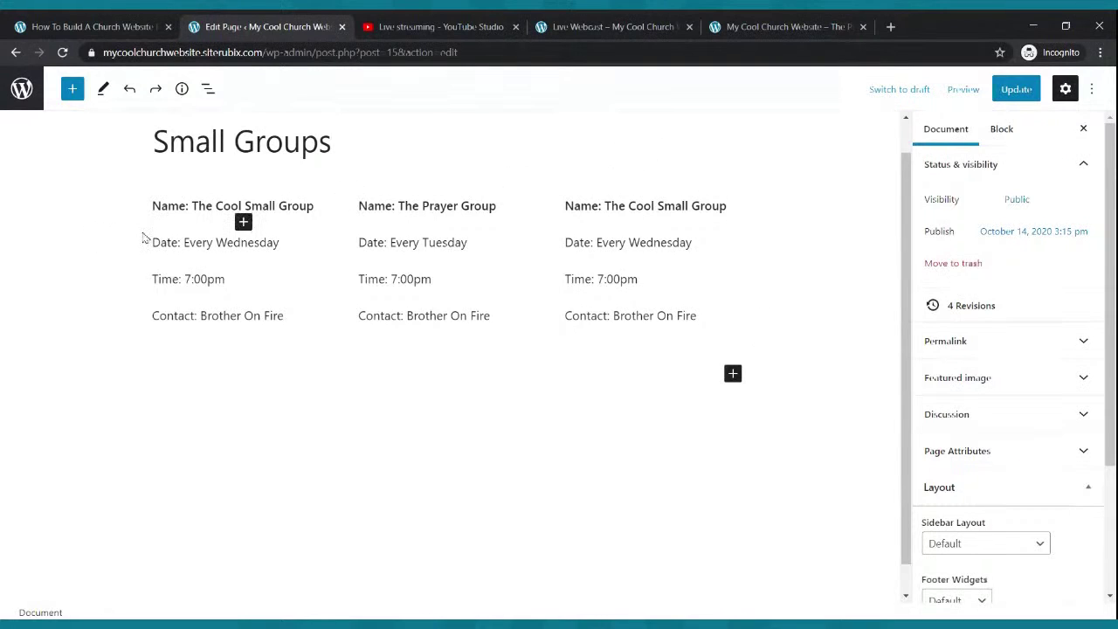
{"action": "left_click", "coordinate": [454, 337]}
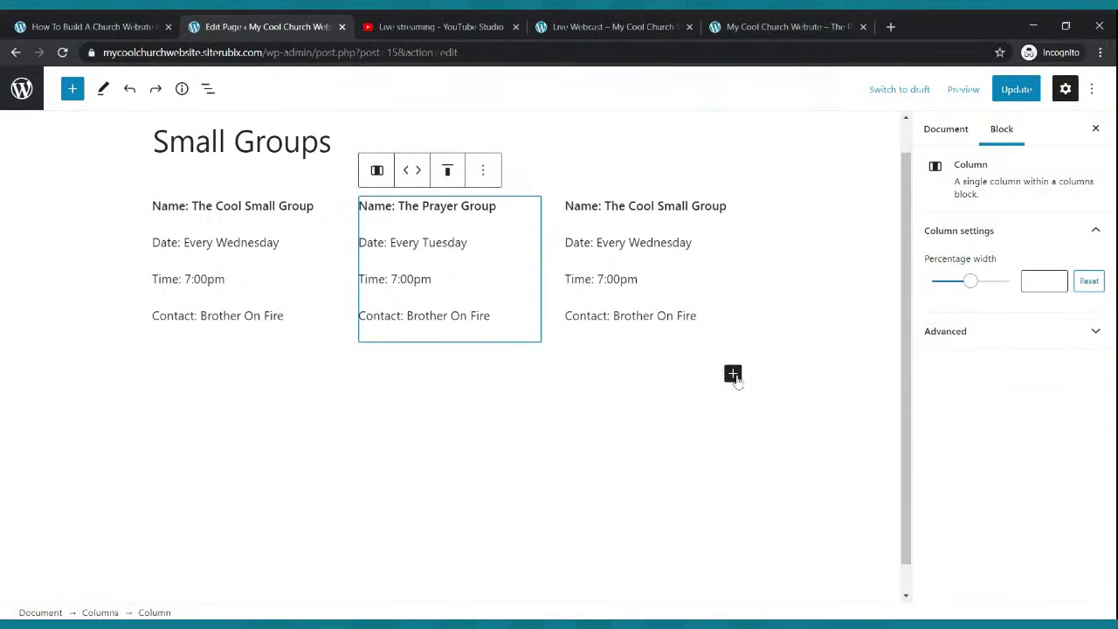
{"action": "left_click", "coordinate": [733, 374]}
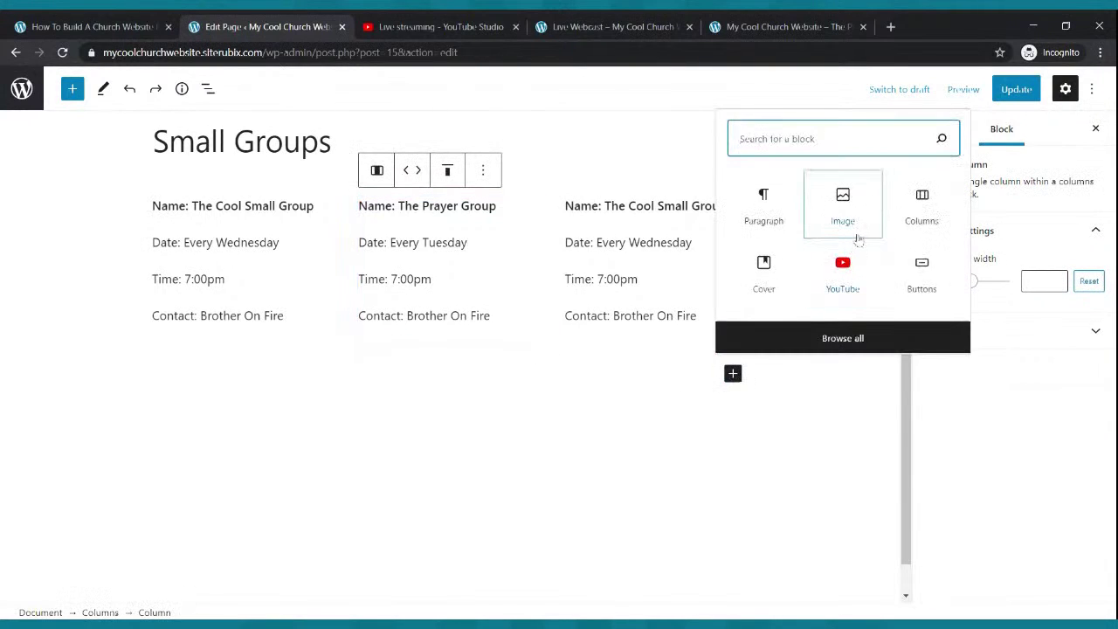
{"action": "left_click", "coordinate": [914, 202]}
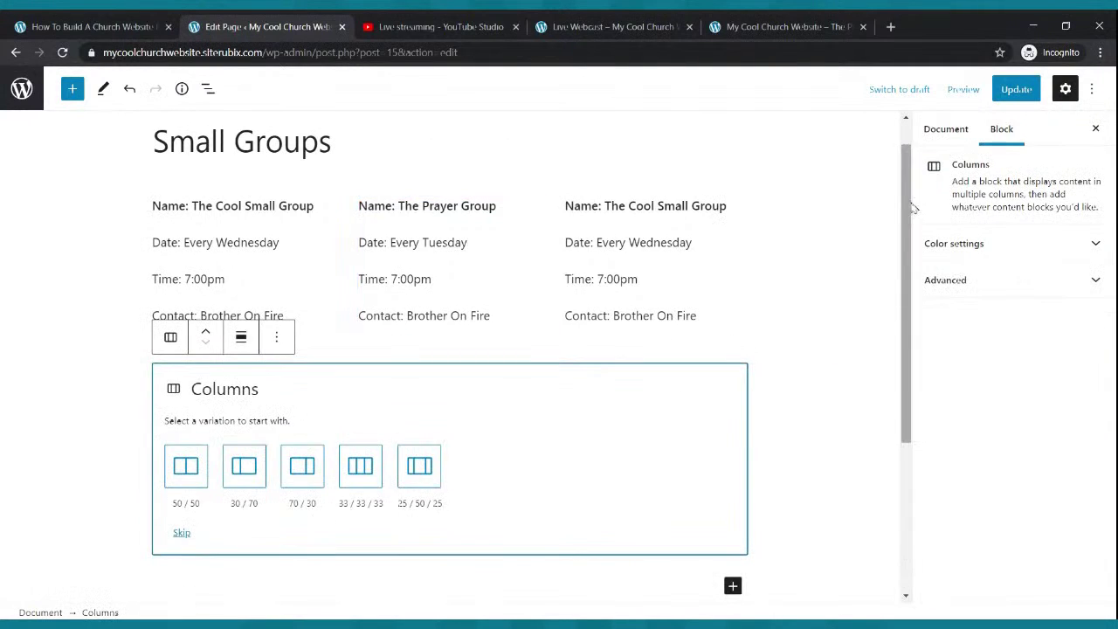
- Split the new block into three equal columns and paste the Cool Small Group details into the first
{"action": "left_click", "coordinate": [354, 467]}
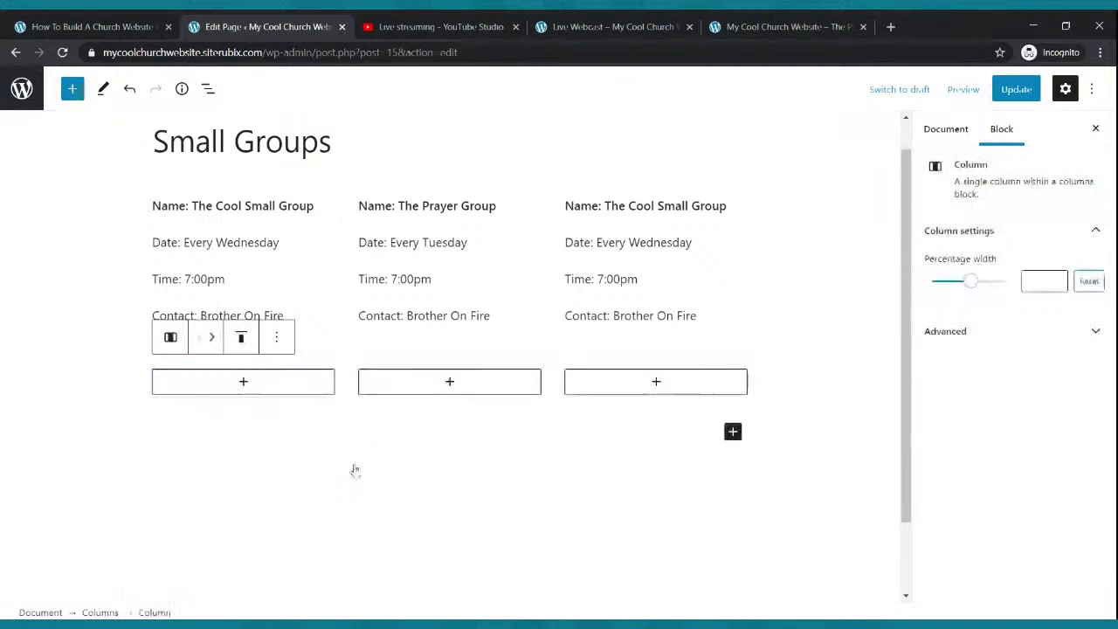
{"action": "left_click", "coordinate": [243, 381]}
{"action": "left_click", "coordinate": [164, 215]}
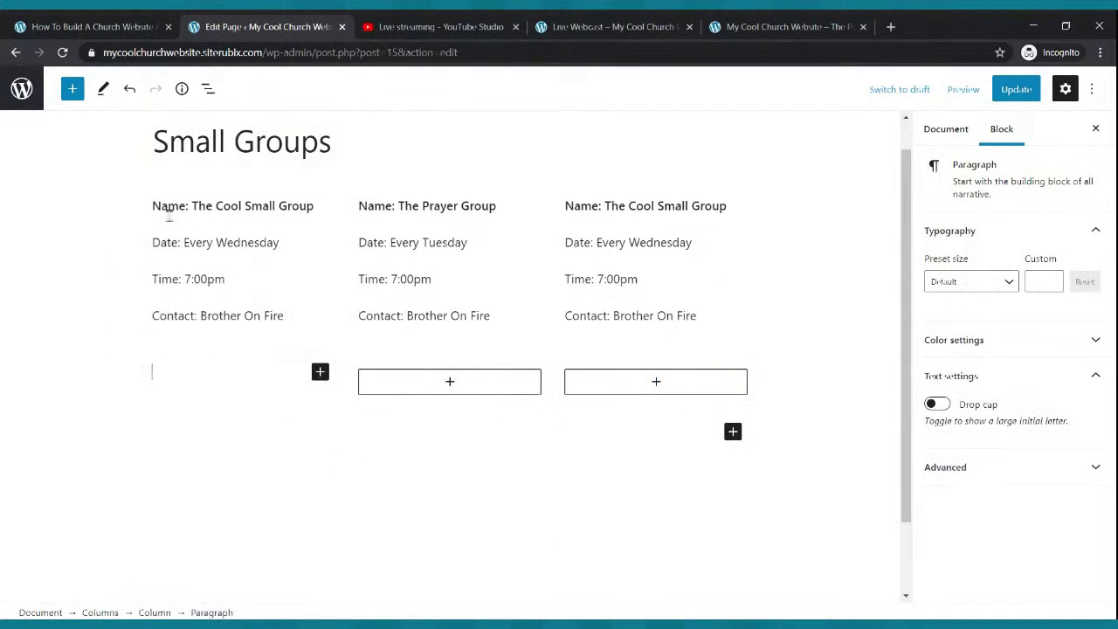
{"action": "scroll", "coordinate": [166, 219], "scroll_direction": "down", "scroll_amount": 1}
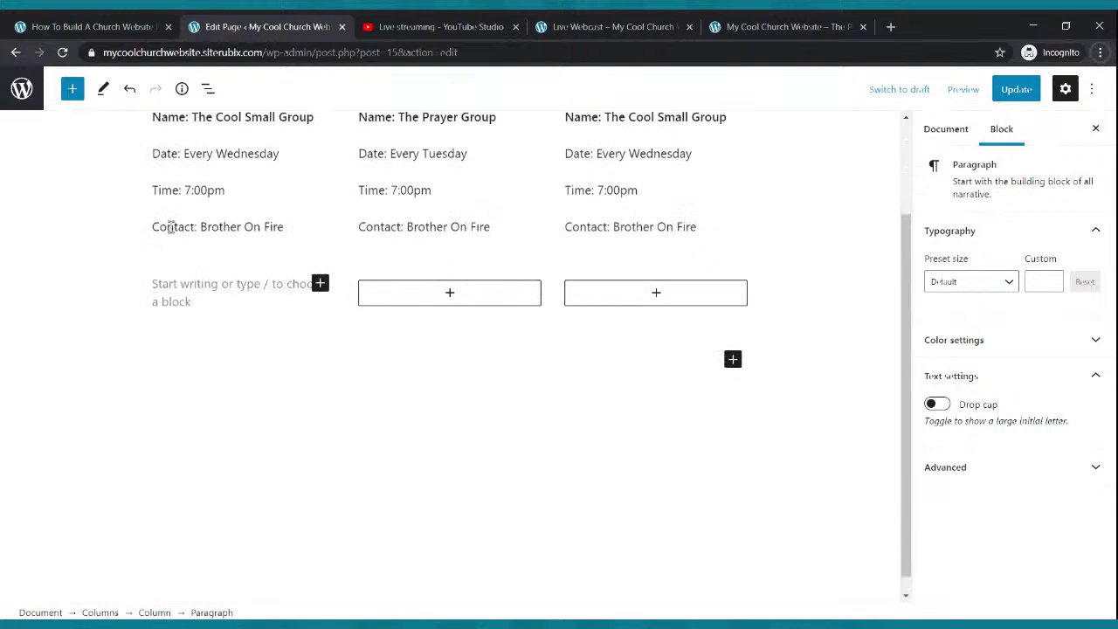
{"action": "left_click", "coordinate": [177, 301]}
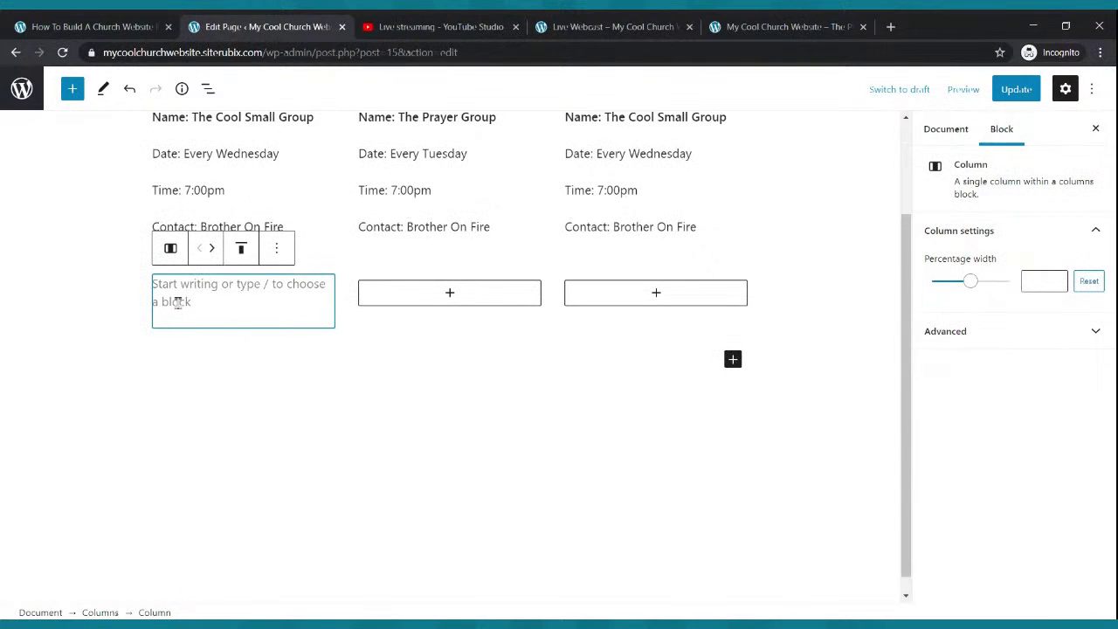
{"action": "left_click", "coordinate": [216, 290]}
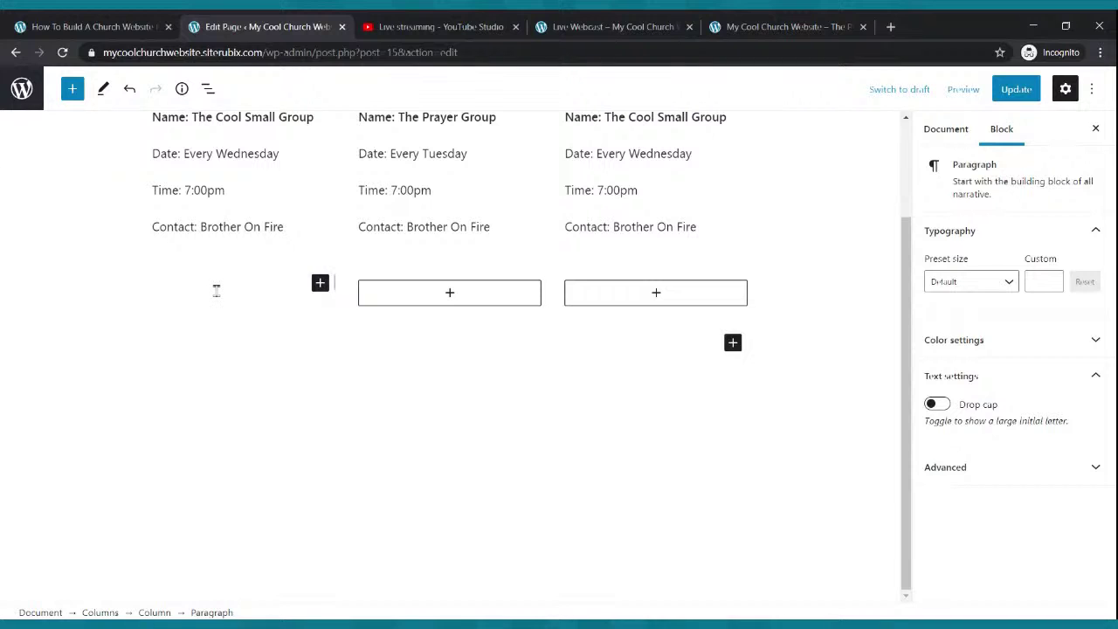
{"action": "type", "text": "Name: The Cool Small Group Date: Every Wednesday Time: 7:00pm Contact: Brother On Fire"}
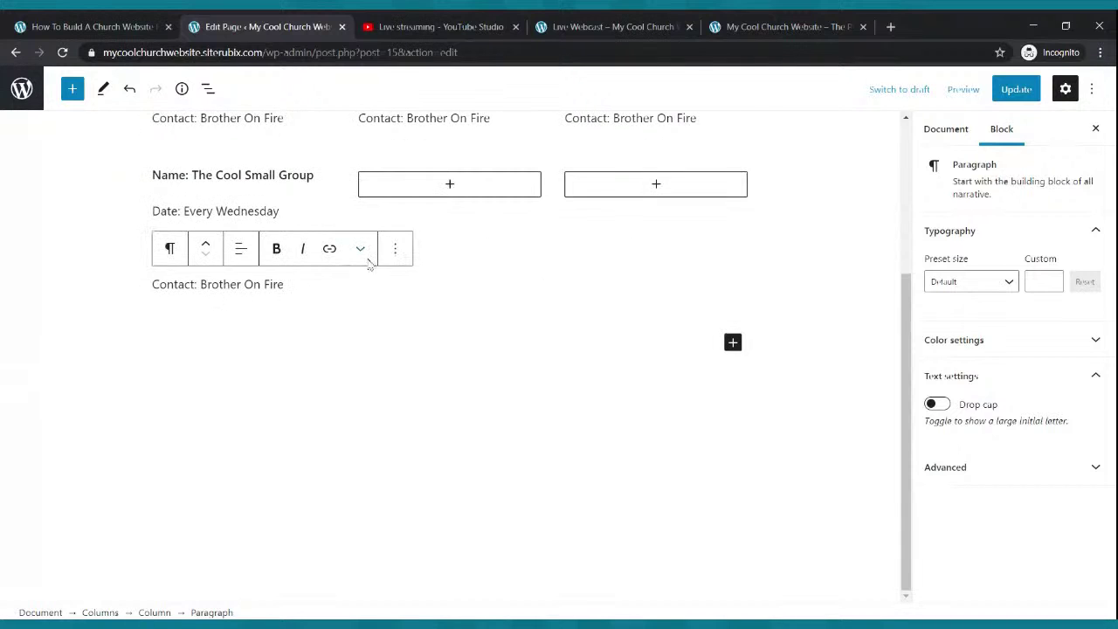
{"action": "scroll", "coordinate": [393, 245], "scroll_direction": "up", "scroll_amount": 3}
{"action": "scroll", "coordinate": [395, 248], "scroll_direction": "down", "scroll_amount": 3}
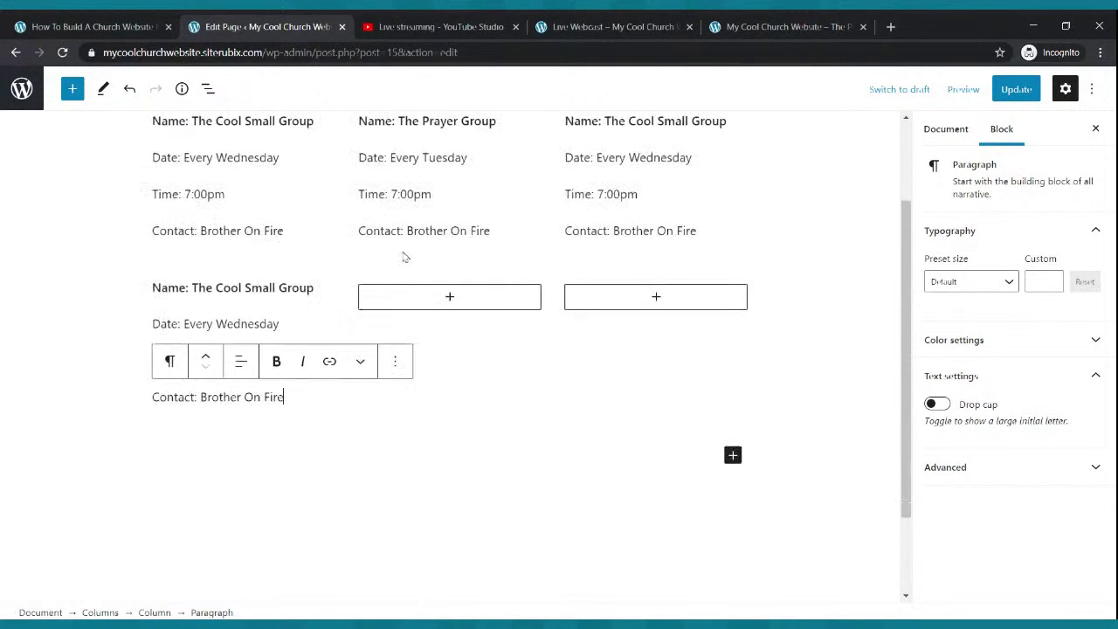
- Paste the Cool Small Group details into the middle and third columns, then update the page
{"action": "left_click", "coordinate": [448, 298]}
{"action": "left_click", "coordinate": [399, 415]}
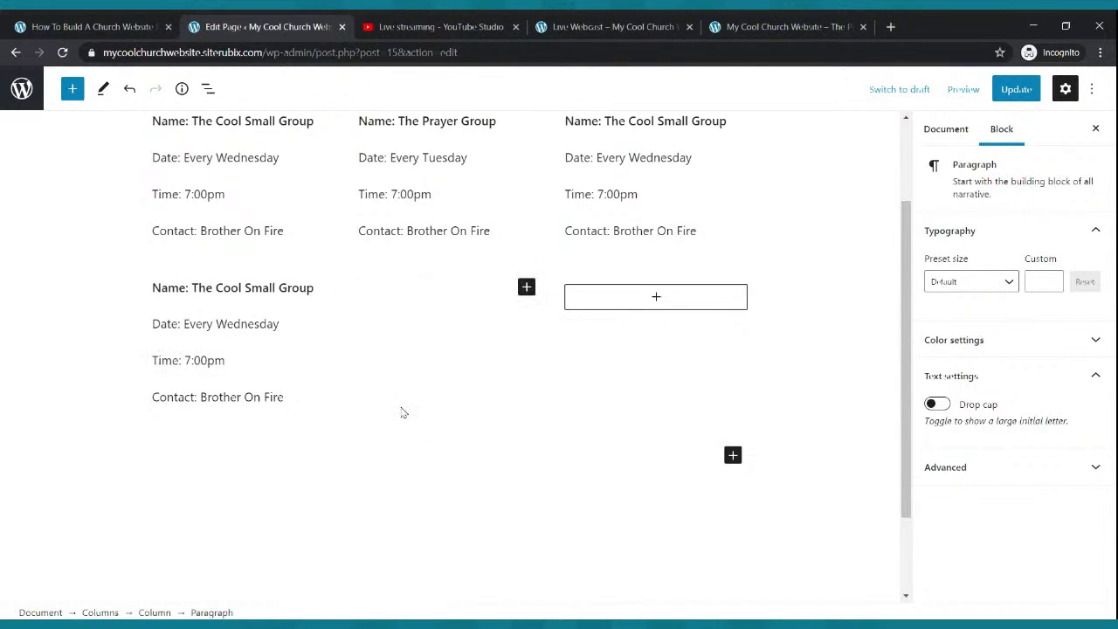
{"action": "type", "text": "Name: The Cool Small Group Date: Every Wednesday Time: 7:00pm Contact: Brother On Fire"}
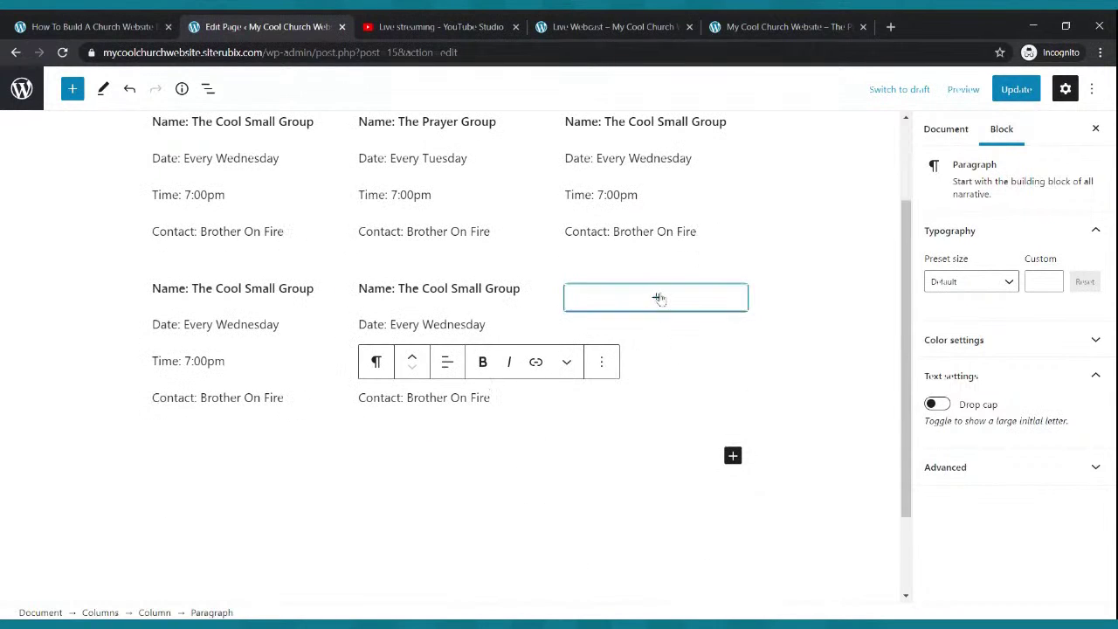
{"action": "left_click", "coordinate": [655, 297]}
{"action": "left_click", "coordinate": [602, 412]}
{"action": "type", "text": "Name: The Cool Small Group Date: Every Wednesday Time: 7:00pm Contact: Brother On Fire"}
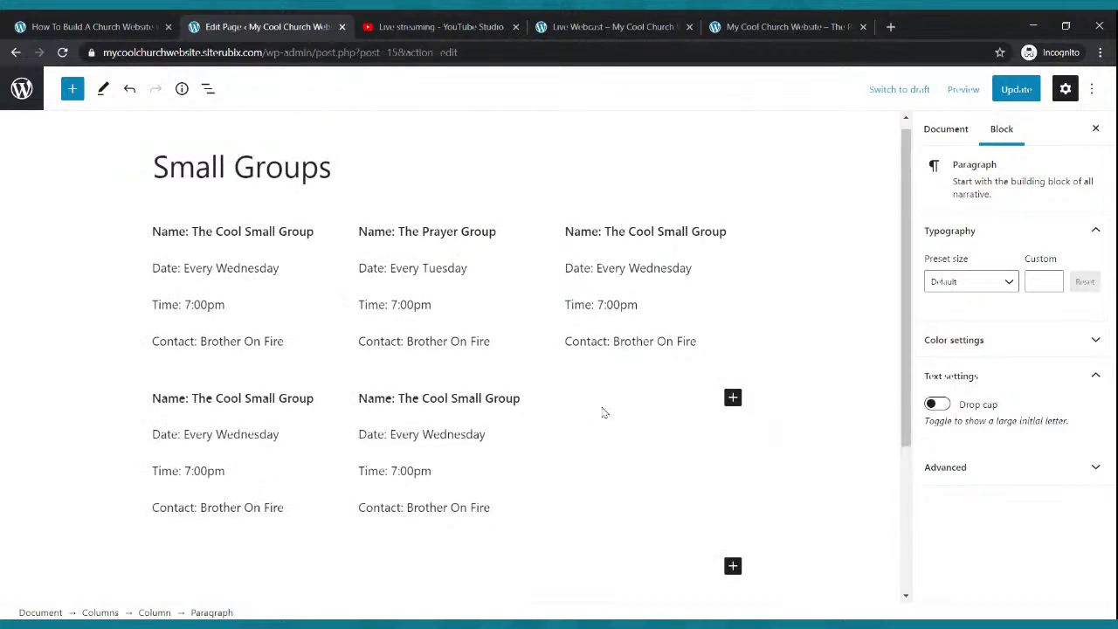
{"action": "left_click", "coordinate": [1016, 88]}
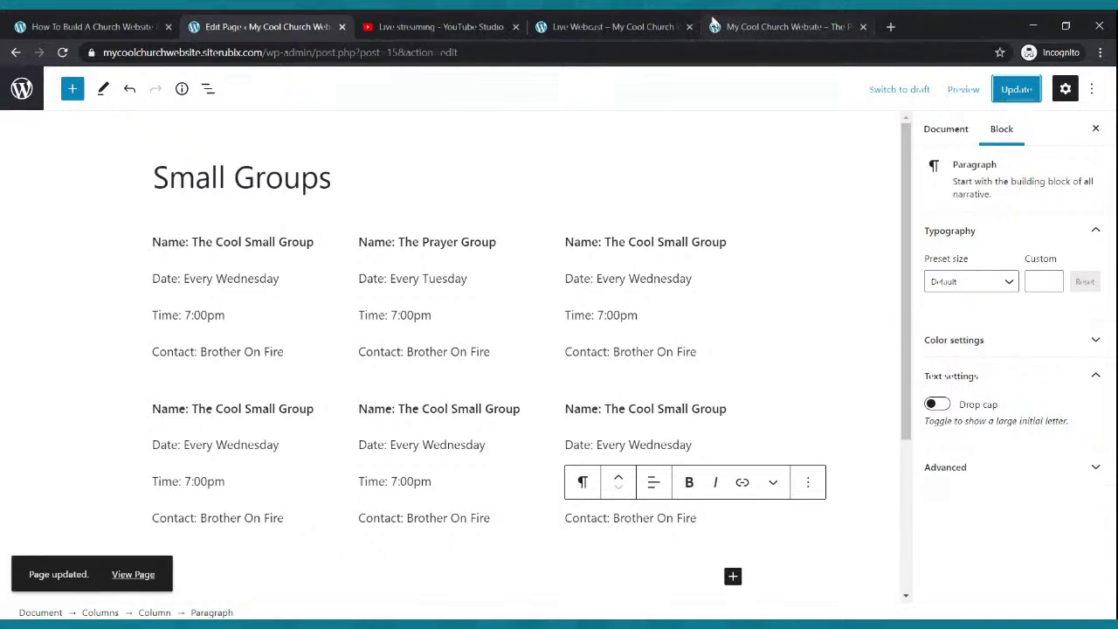
{"action": "left_click", "coordinate": [666, 27]}
- Review the updated Small Groups page on the live site, then open the Podcast page for editing
{"action": "left_click", "coordinate": [392, 119]}
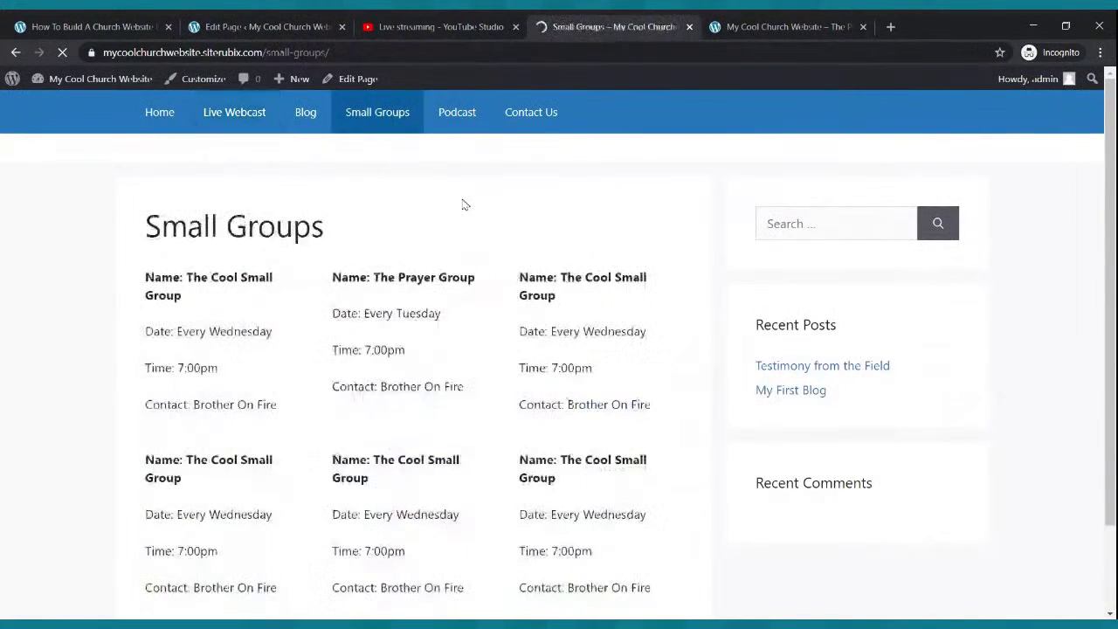
{"action": "scroll", "coordinate": [437, 305], "scroll_direction": "down", "scroll_amount": 2}
{"action": "scroll", "coordinate": [448, 320], "scroll_direction": "up", "scroll_amount": 2}
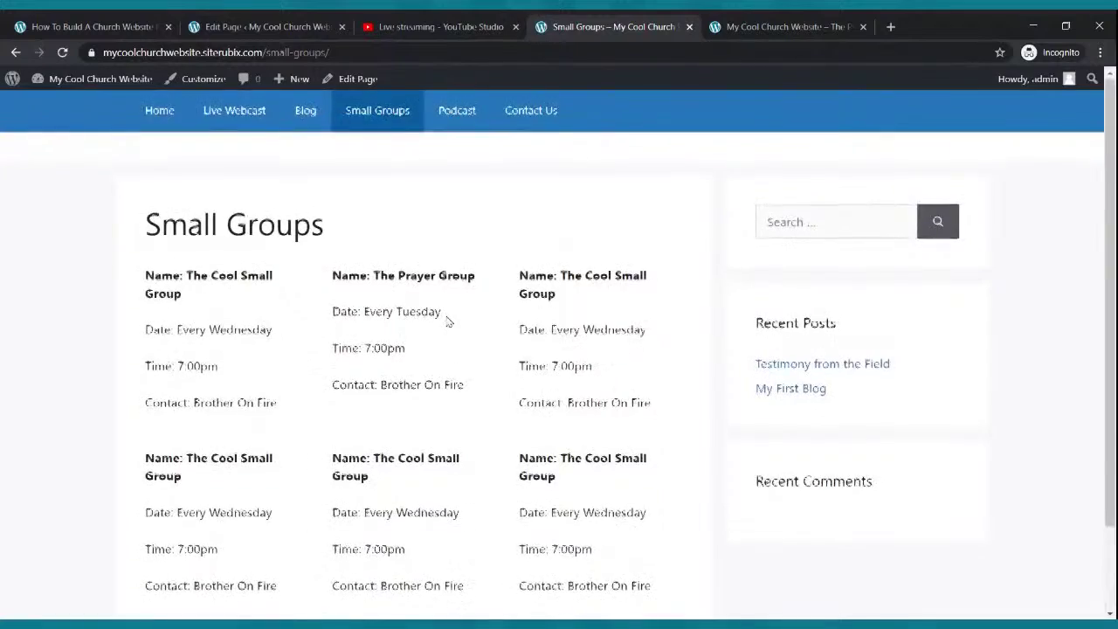
{"action": "scroll", "coordinate": [449, 322], "scroll_direction": "down", "scroll_amount": 2}
{"action": "scroll", "coordinate": [448, 320], "scroll_direction": "up", "scroll_amount": 2}
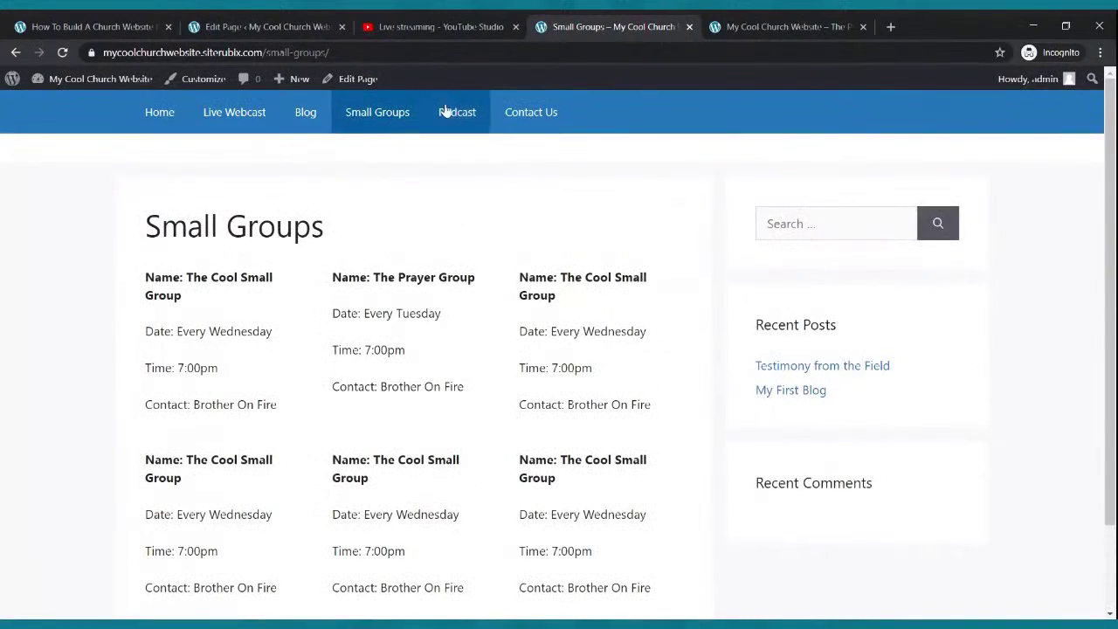
{"action": "left_click", "coordinate": [200, 27]}
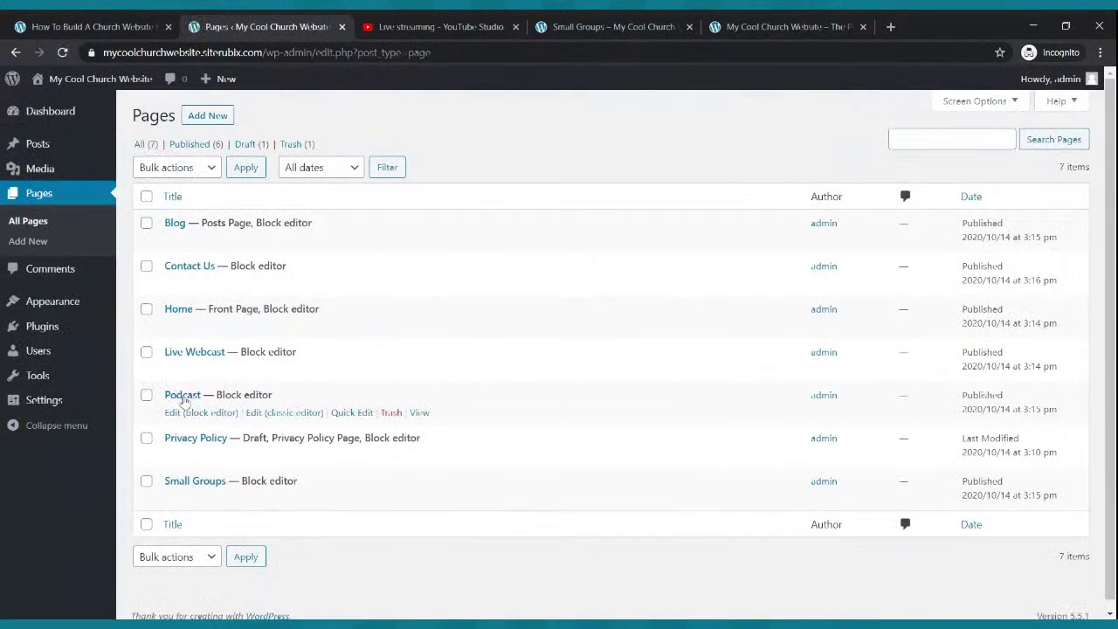
{"action": "left_click", "coordinate": [182, 414]}
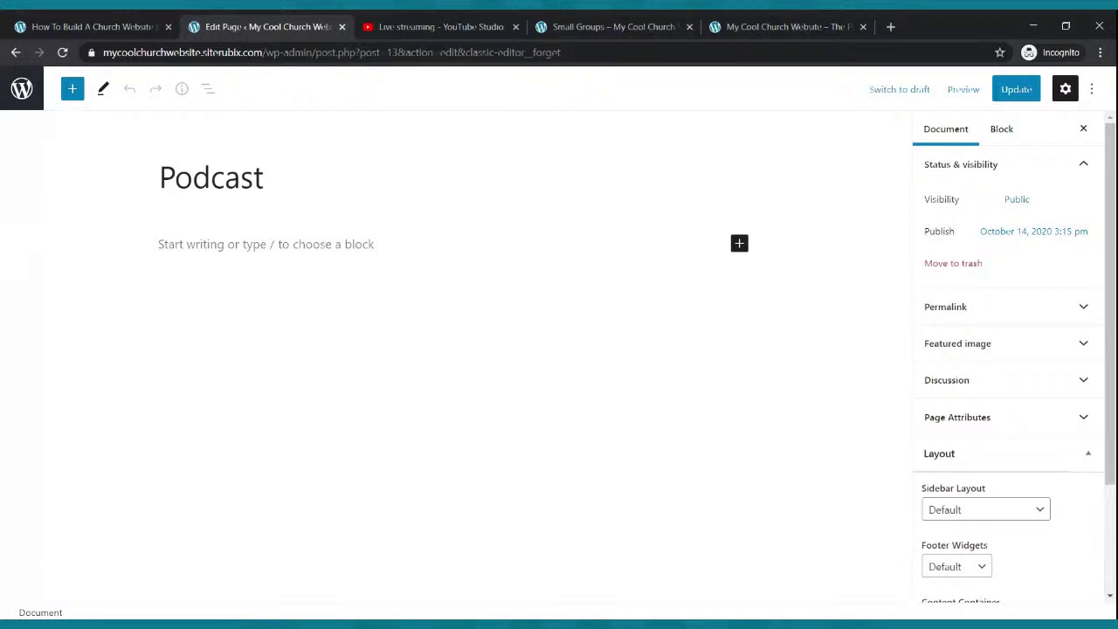
- Open a new blank browser tab
{"action": "left_click", "coordinate": [890, 26]}
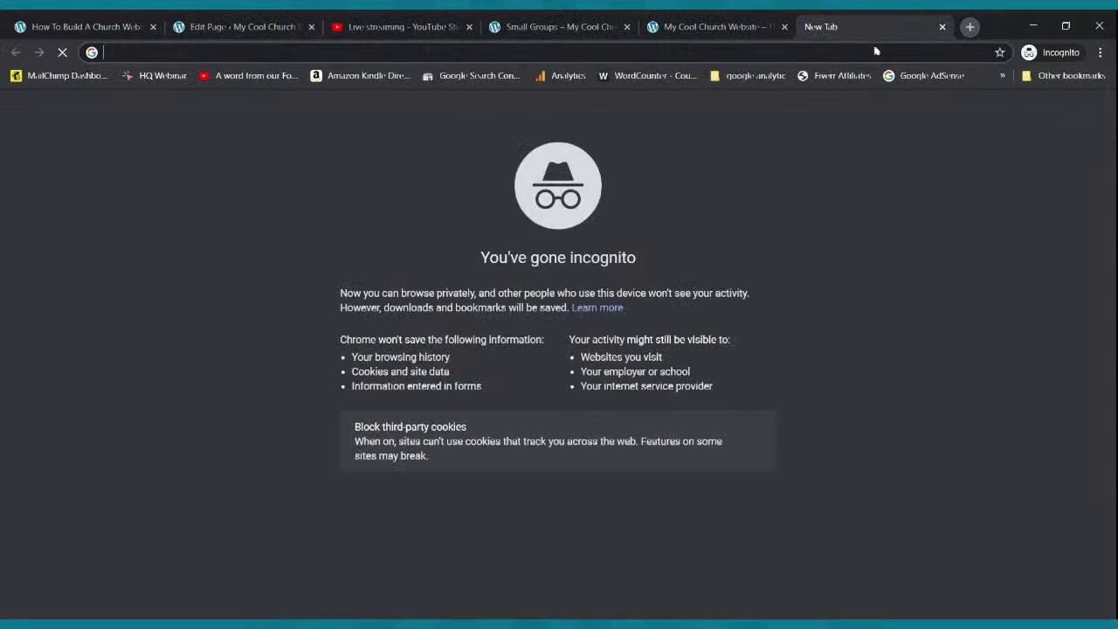
- Go to spreaker.com and sign in to the podcast account with the saved login details
{"action": "type", "text": "spreak"}
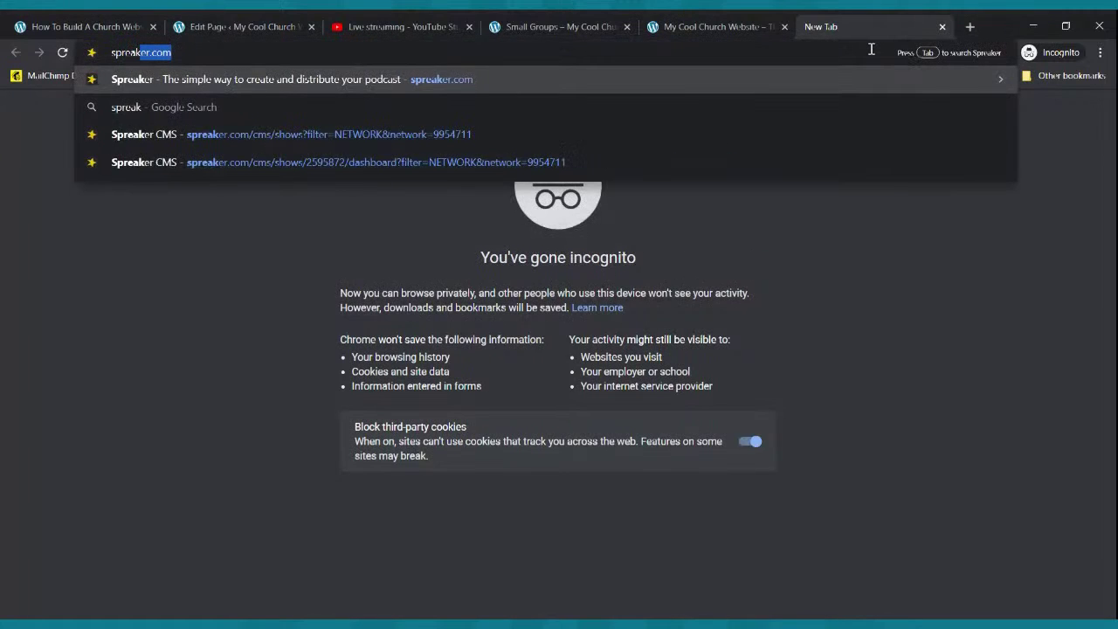
{"action": "type", "text": "er.com"}
{"action": "key", "text": "Return"}
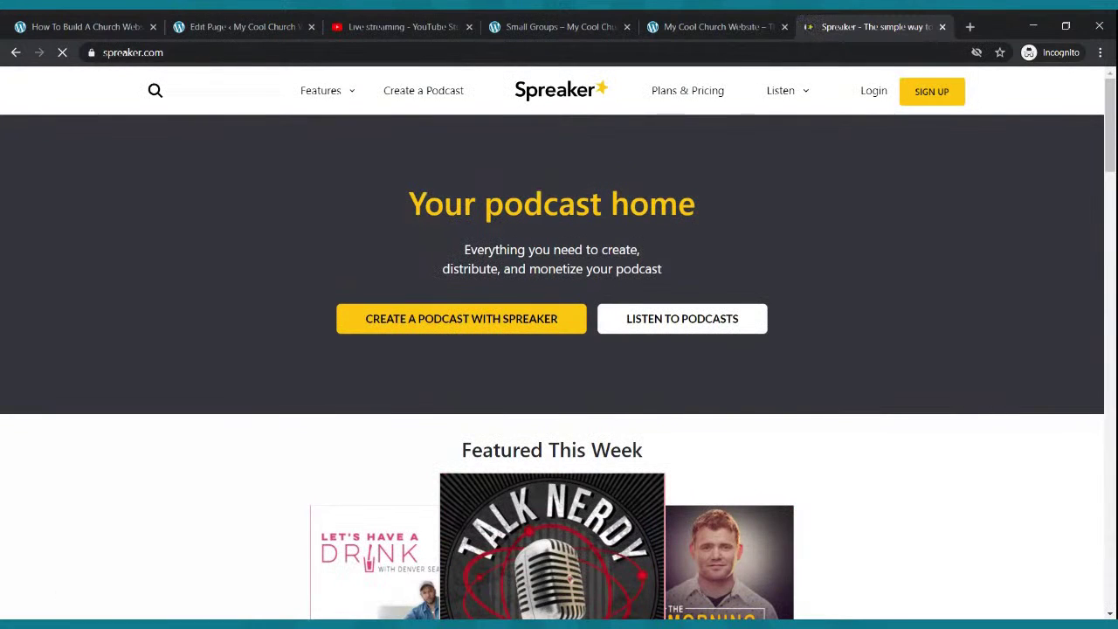
{"action": "left_click", "coordinate": [879, 96]}
{"action": "left_click", "coordinate": [590, 365]}
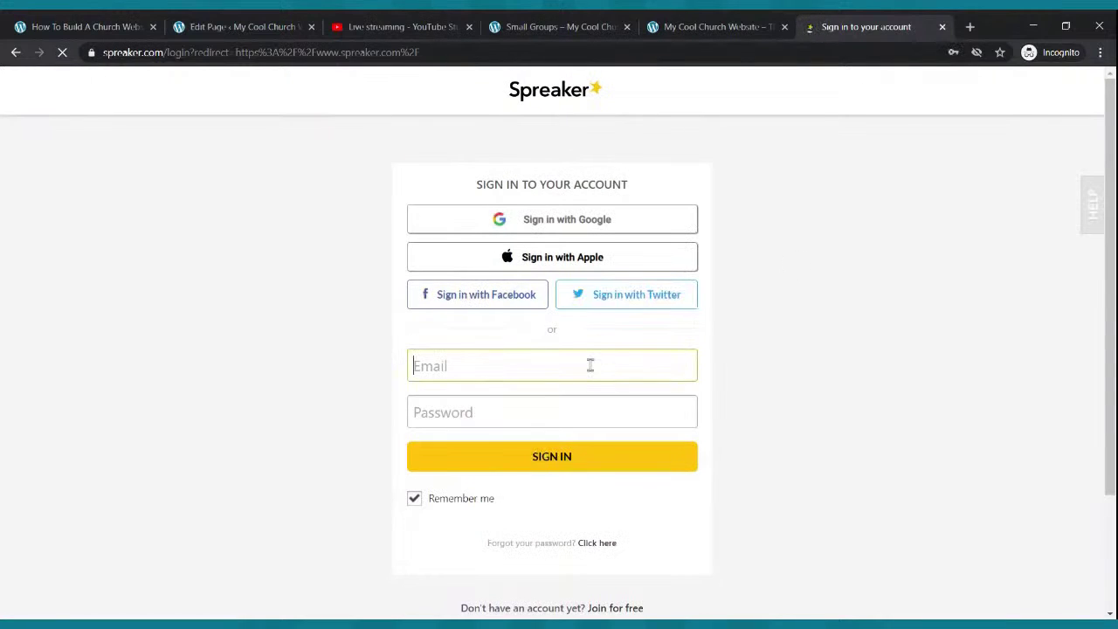
{"action": "left_click", "coordinate": [582, 384]}
{"action": "left_click", "coordinate": [553, 456]}
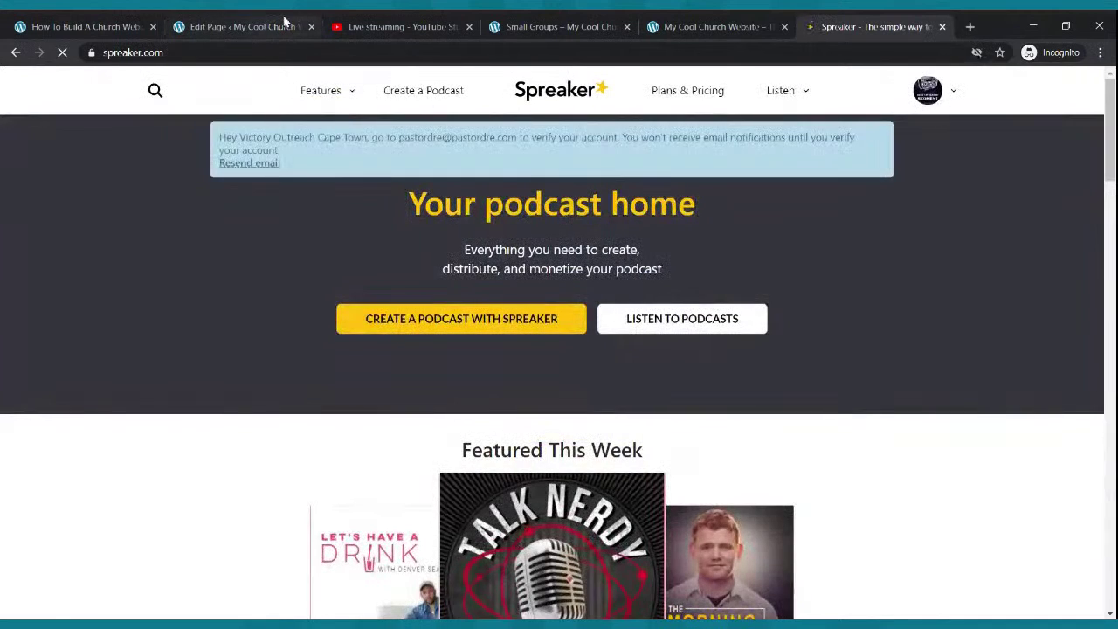
{"action": "left_click", "coordinate": [281, 26]}
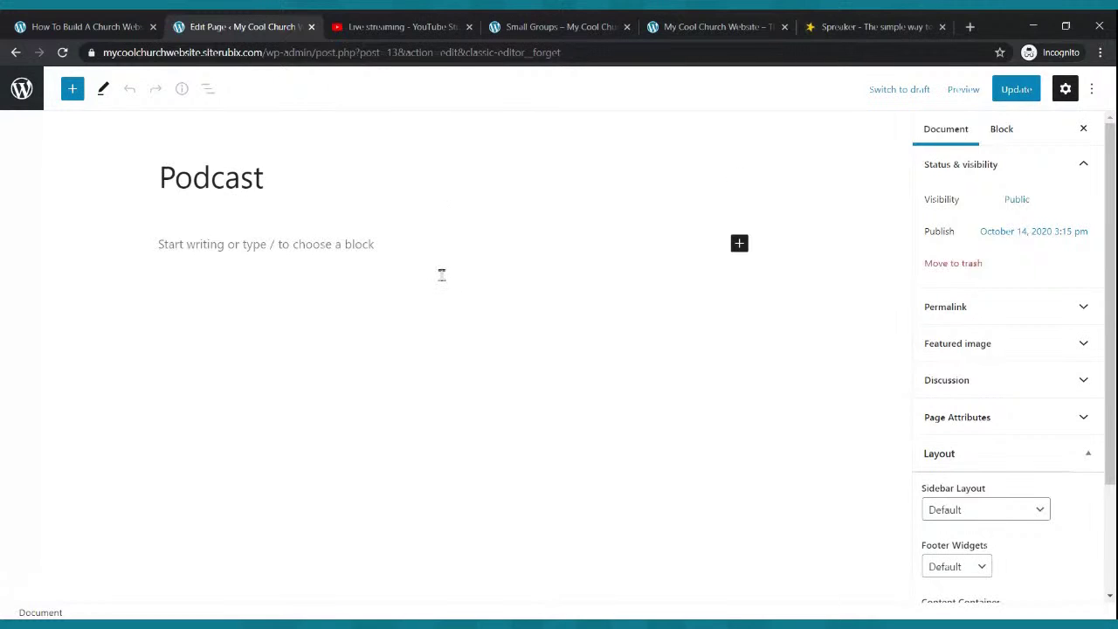
{"action": "left_click", "coordinate": [840, 21]}
- From My Podcasts, copy the RSS feed link of the Rise Up Radio Segment podcast
{"action": "mouse_move", "coordinate": [931, 128]}
{"action": "left_click", "coordinate": [904, 204]}
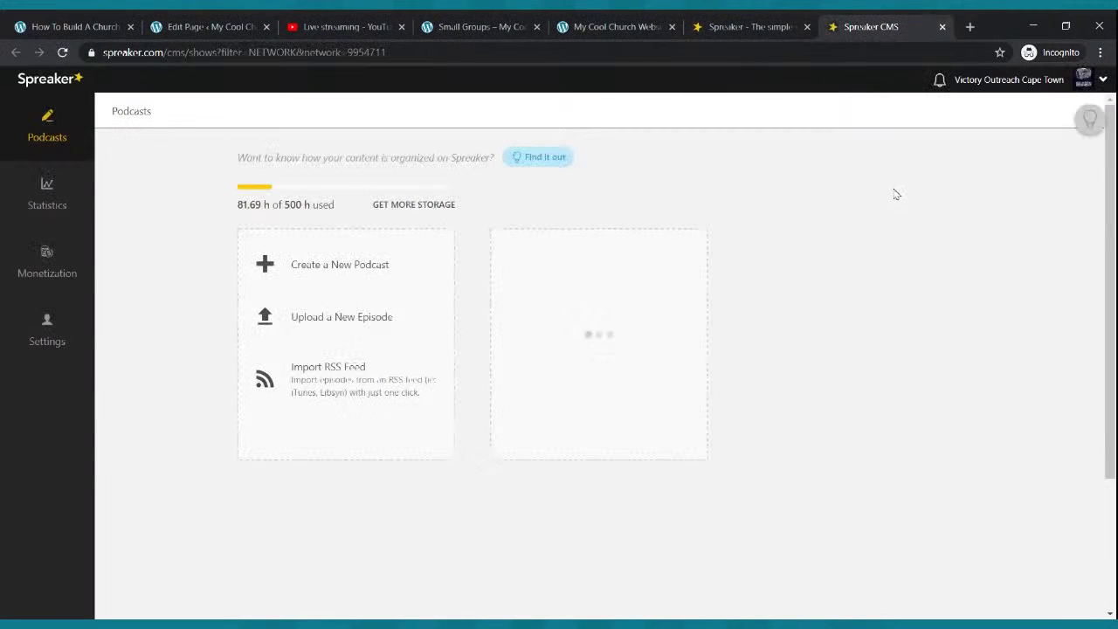
{"action": "left_click", "coordinate": [851, 343]}
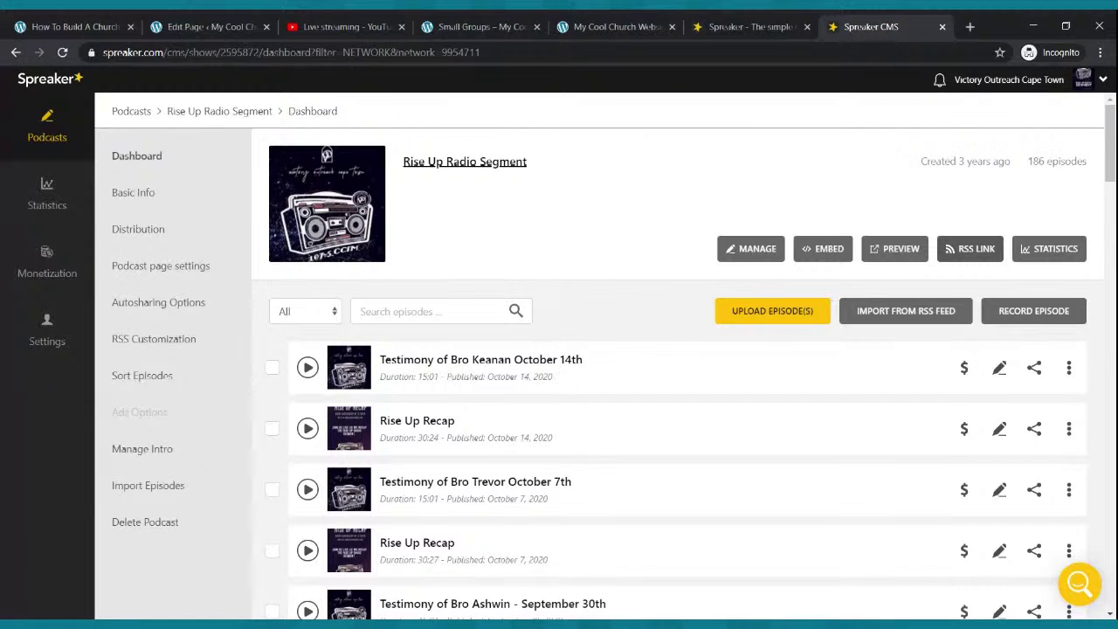
{"action": "left_click", "coordinate": [969, 249]}
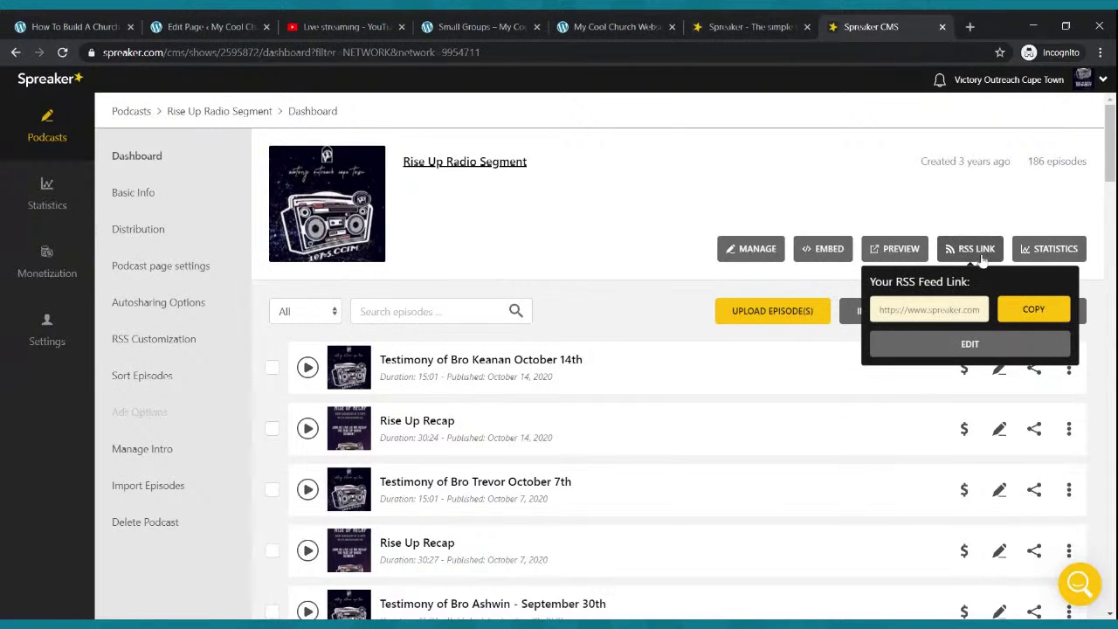
{"action": "left_click", "coordinate": [1027, 312]}
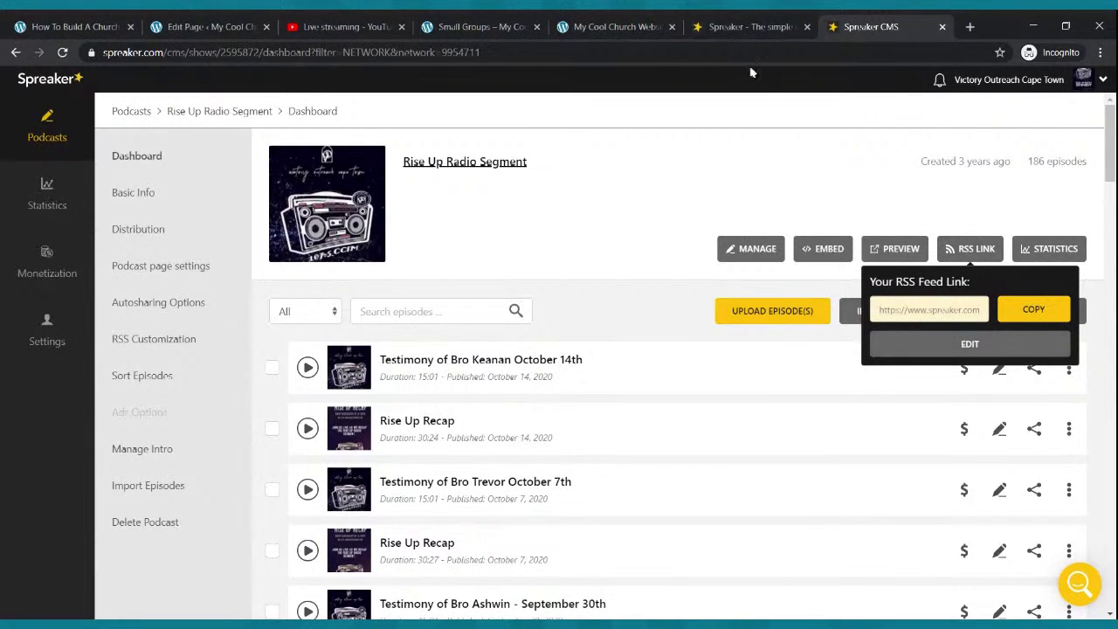
{"action": "left_click", "coordinate": [247, 26]}
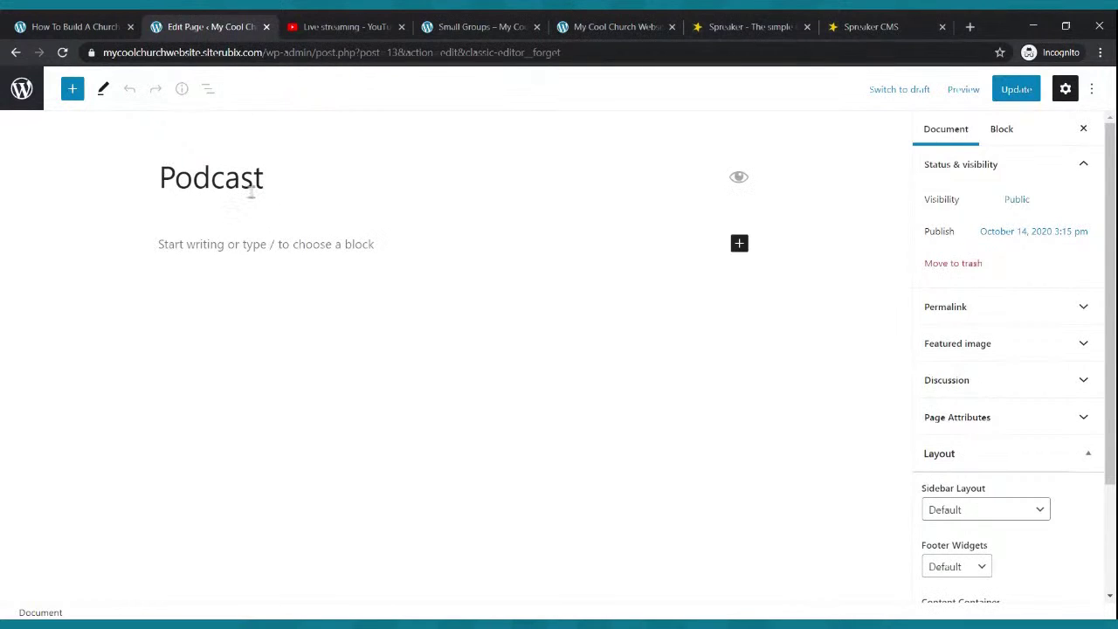
- Type 'Welcome To Our Podcast. We hope you are blessed.' on the Podcast page and start a new block
{"action": "left_click", "coordinate": [337, 234]}
{"action": "type", "text": "W"}
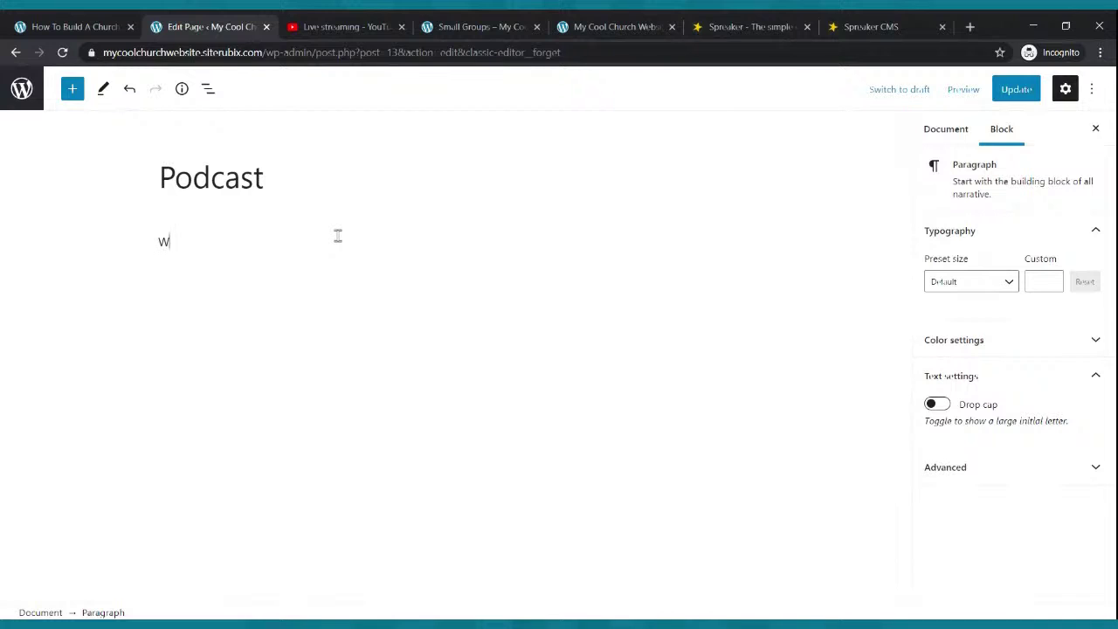
{"action": "type", "text": "elcome To Our Podcast. We hope you "}
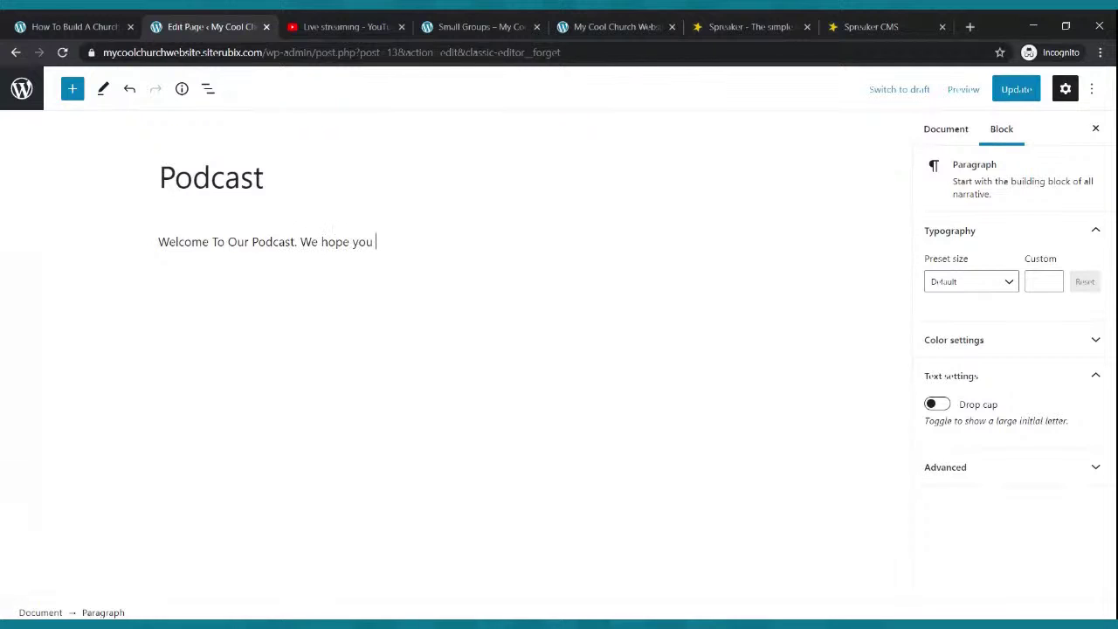
{"action": "type", "text": "are blessed."}
{"action": "key", "text": "Return"}
{"action": "left_click", "coordinate": [751, 27]}
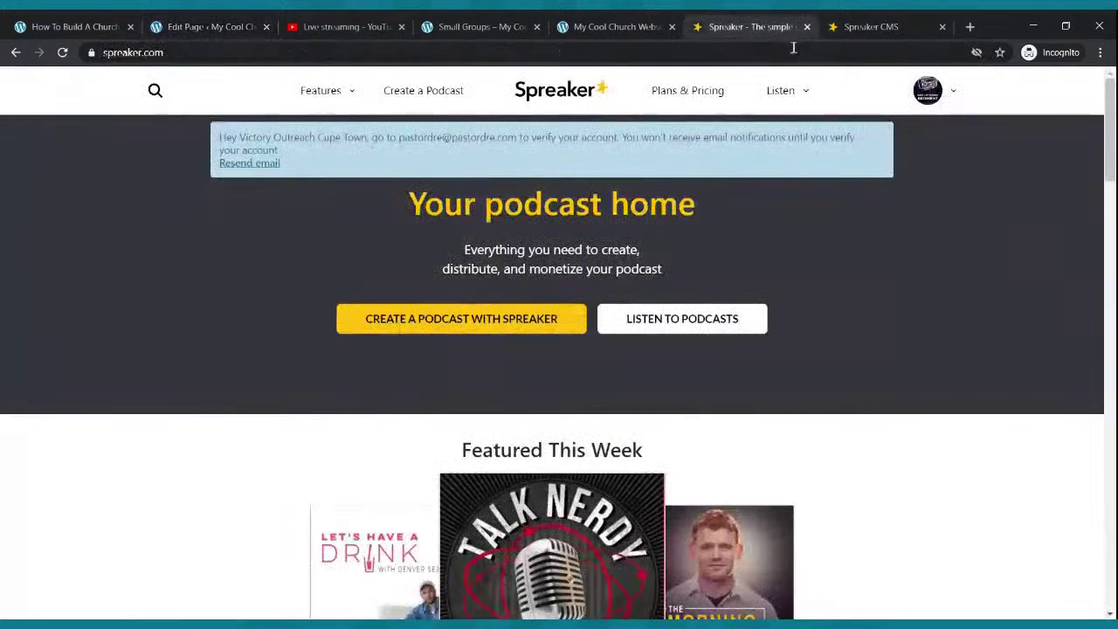
{"action": "left_click", "coordinate": [868, 27]}
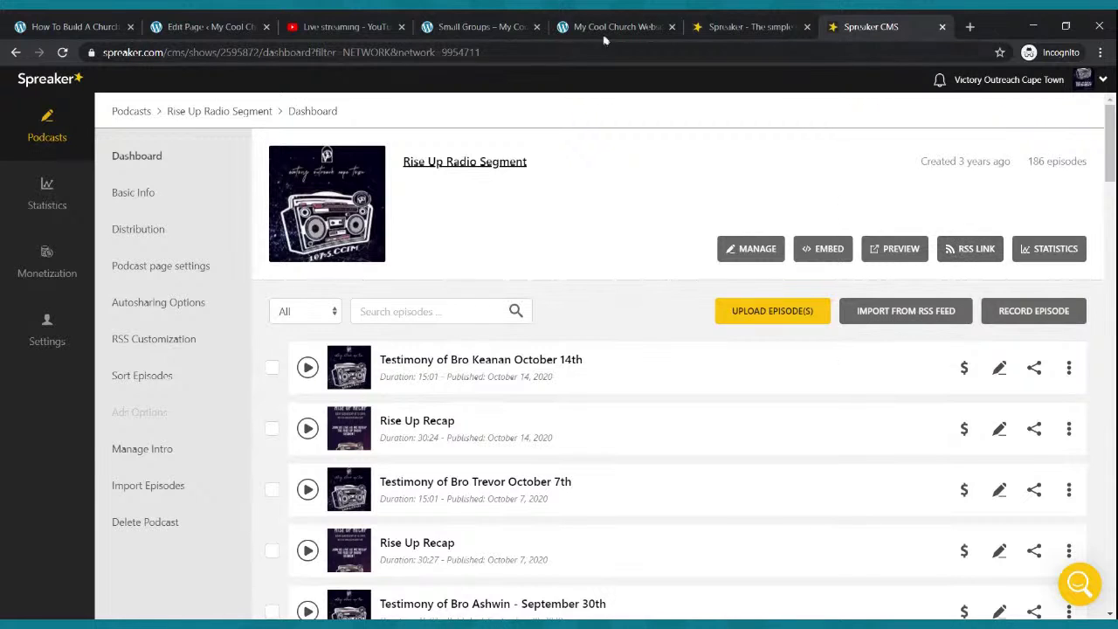
{"action": "left_click", "coordinate": [232, 26]}
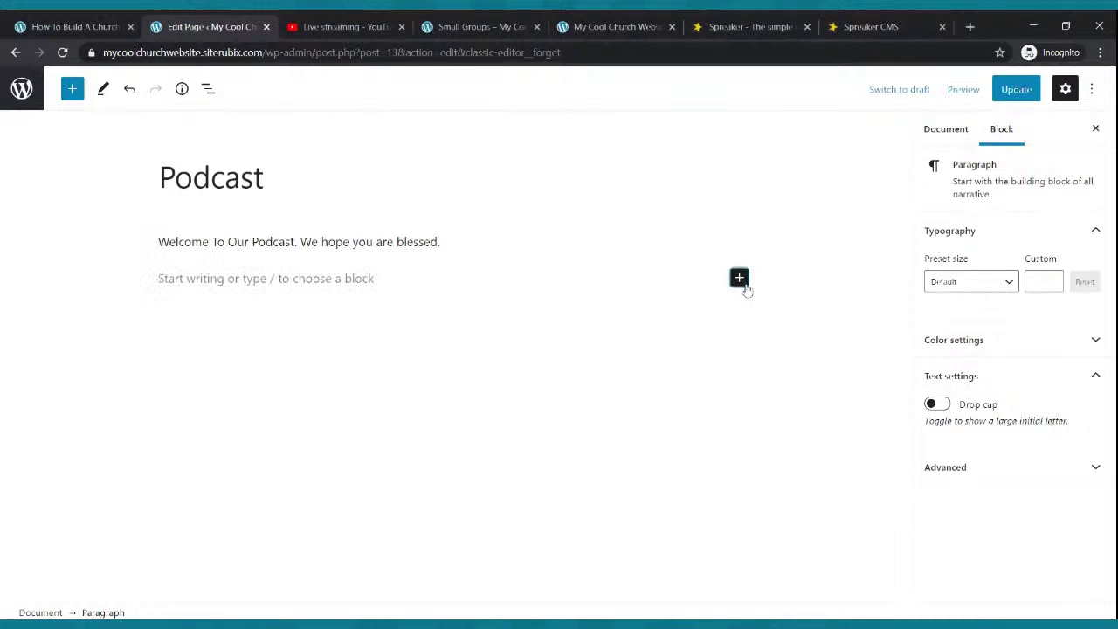
- Add an RSS block loading the pasted Spreaker feed URL and update the Podcast page
{"action": "left_click", "coordinate": [739, 277]}
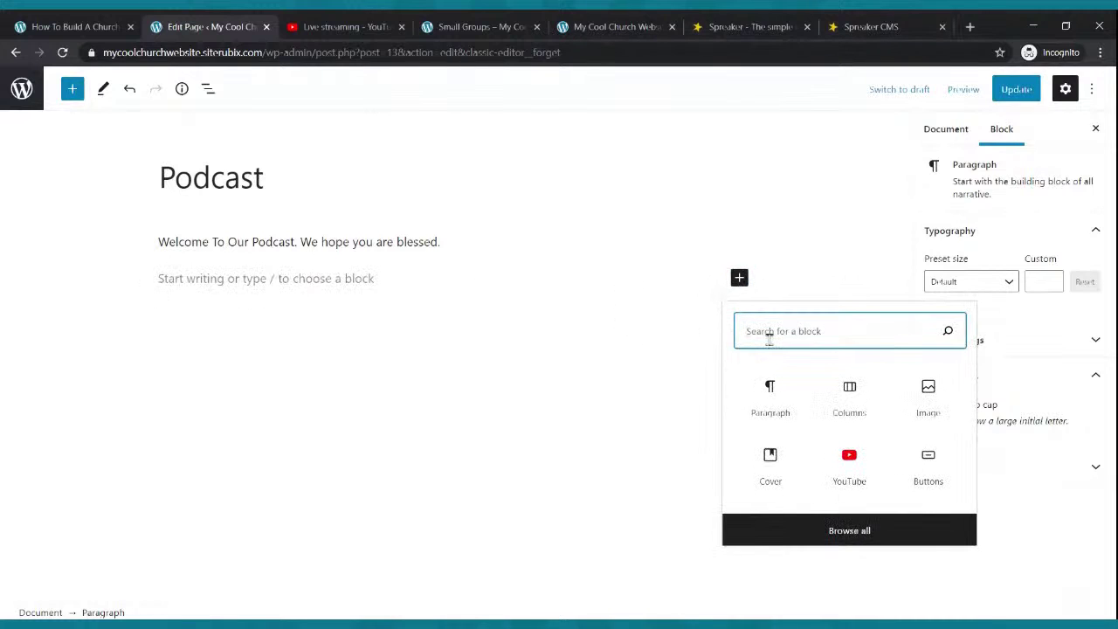
{"action": "type", "text": "rss"}
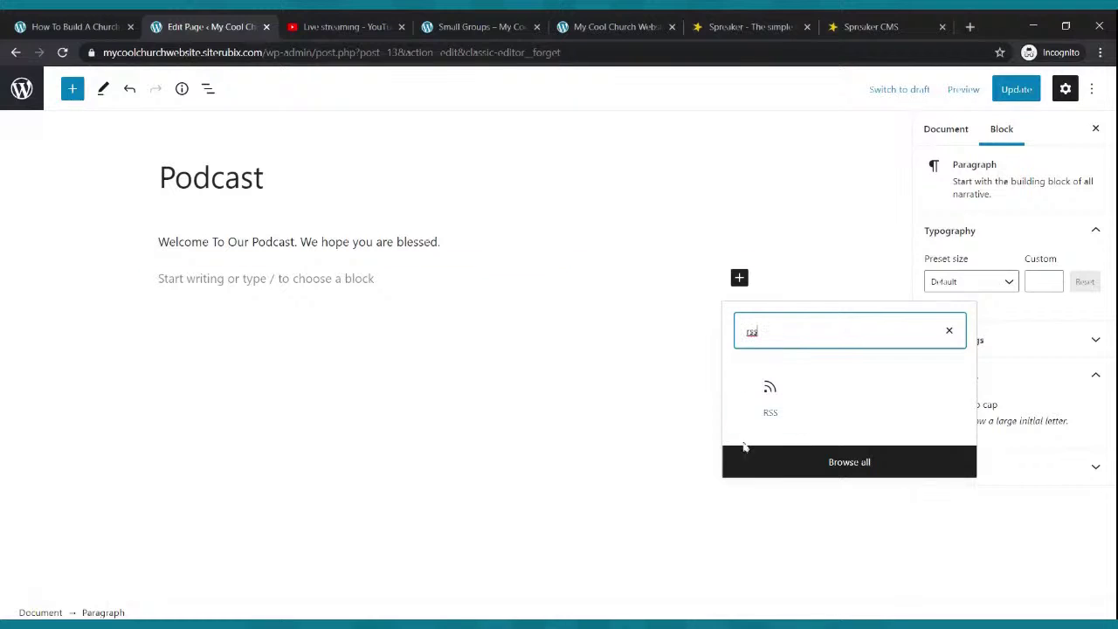
{"action": "left_click", "coordinate": [770, 397]}
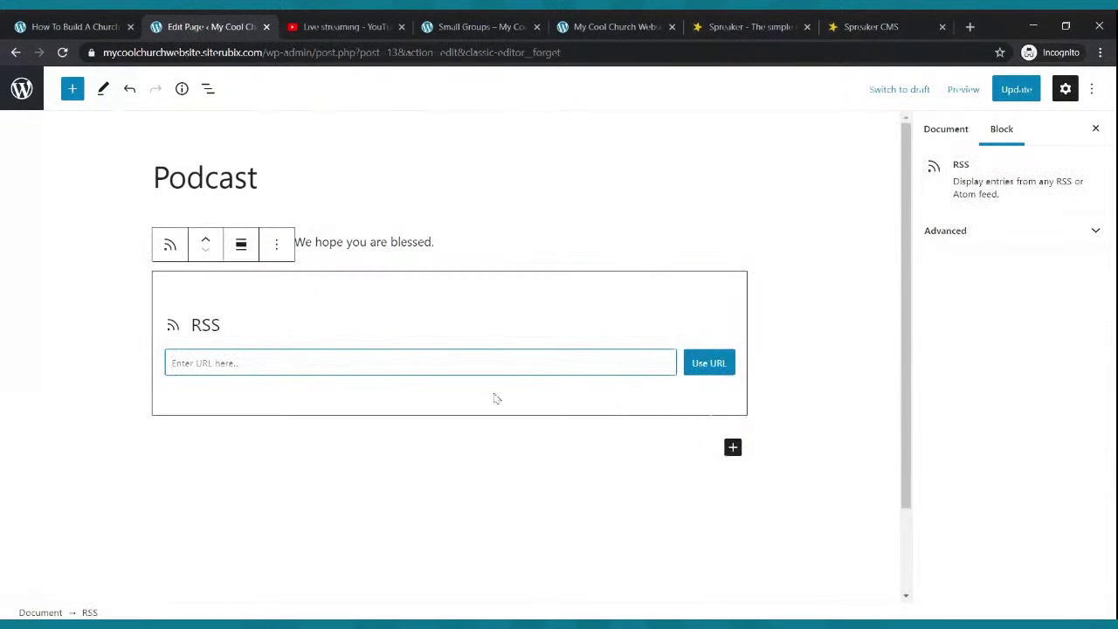
{"action": "key", "text": "ctrl+v"}
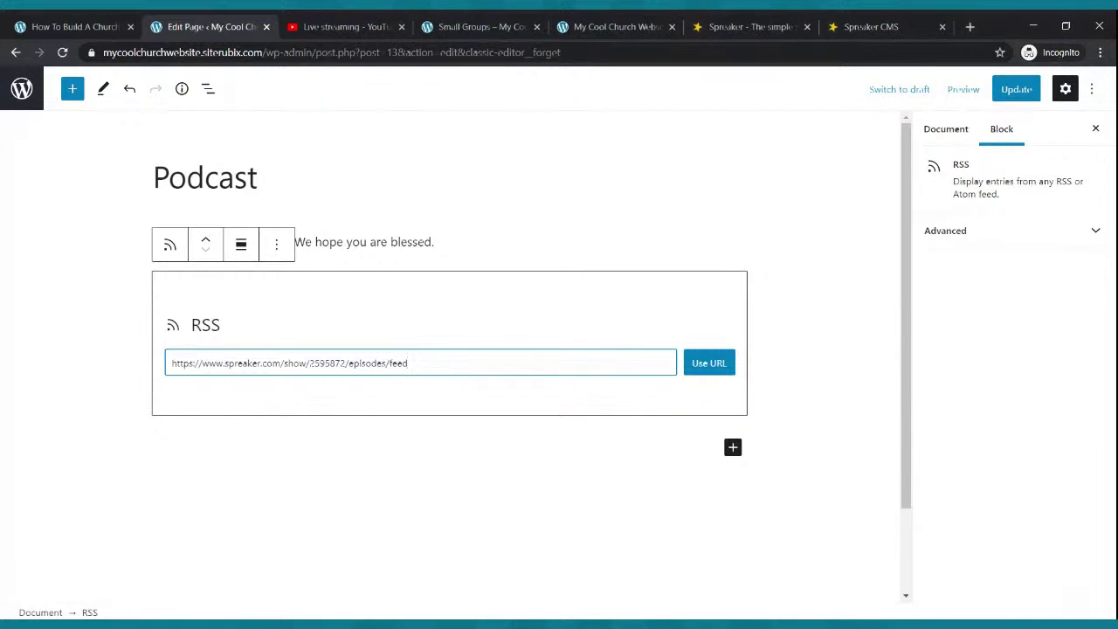
{"action": "left_click", "coordinate": [711, 367]}
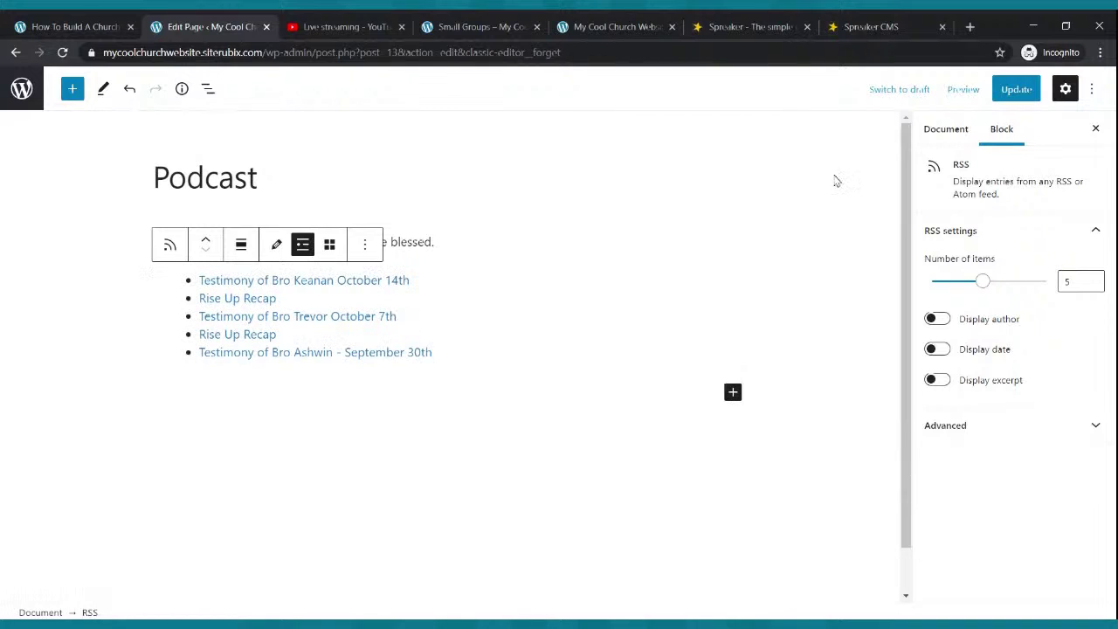
{"action": "left_click", "coordinate": [1017, 89]}
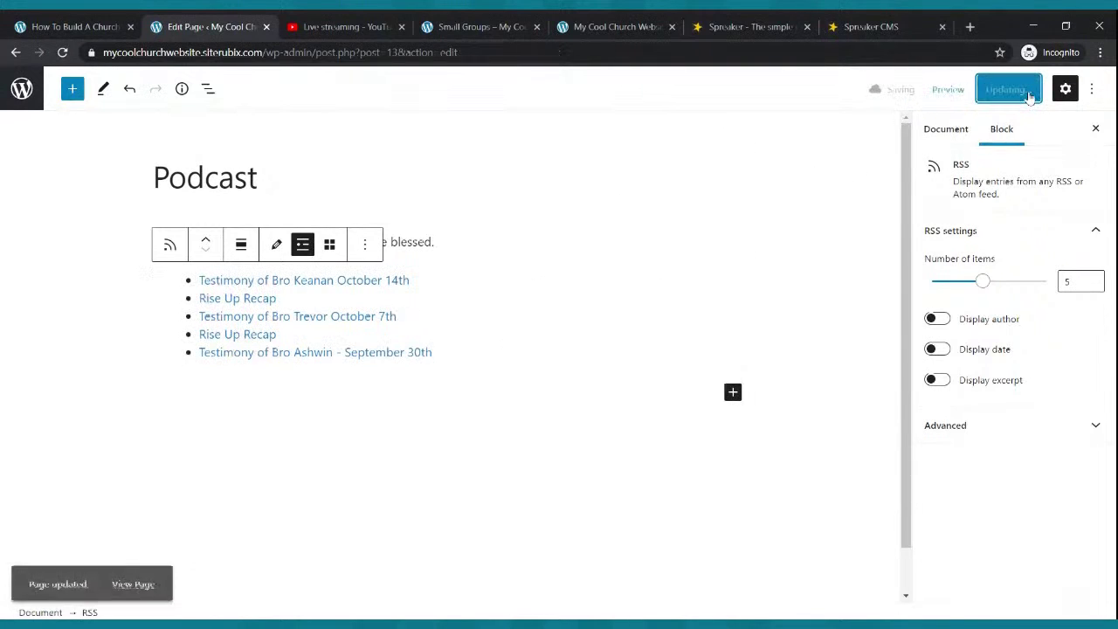
- Check the Podcast page on the live site, then return to the editor's block inserter
{"action": "left_click", "coordinate": [500, 20]}
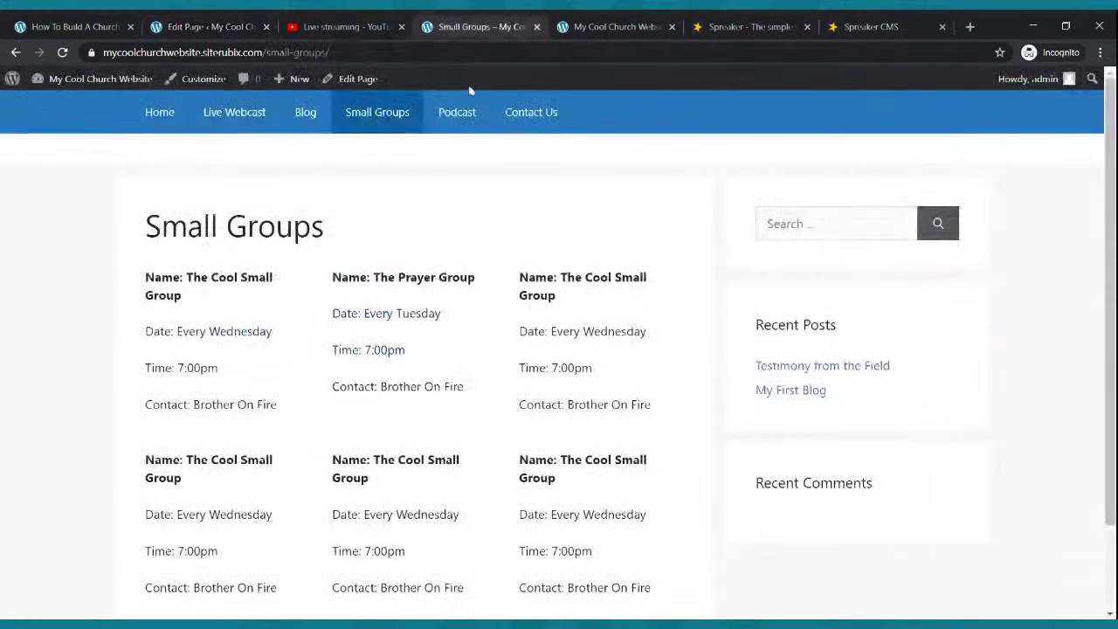
{"action": "left_click", "coordinate": [454, 113]}
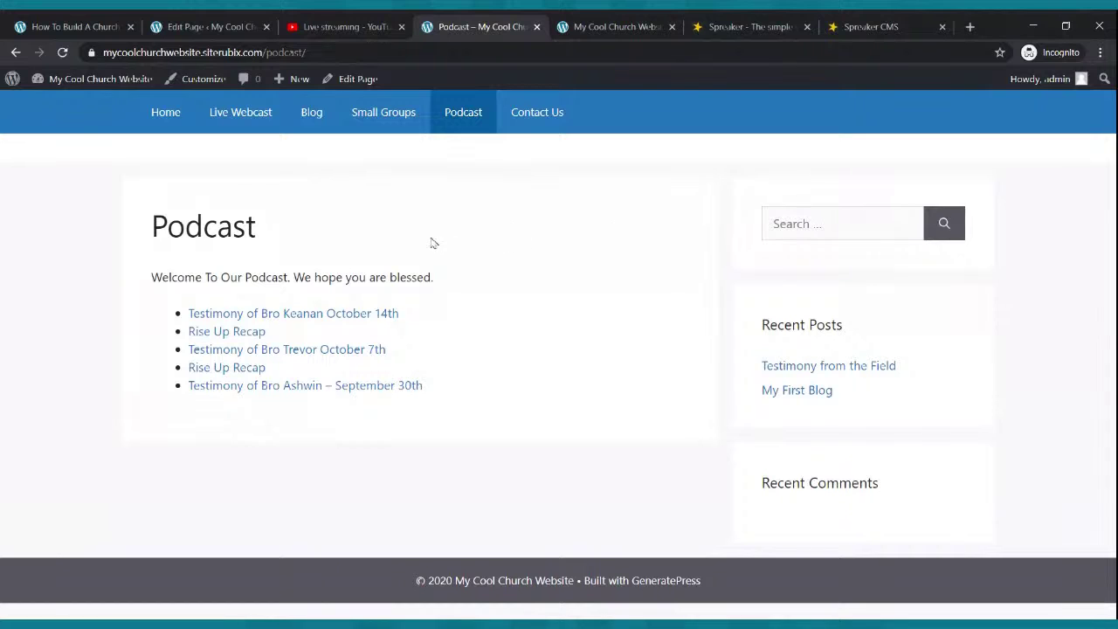
{"action": "left_click", "coordinate": [233, 28]}
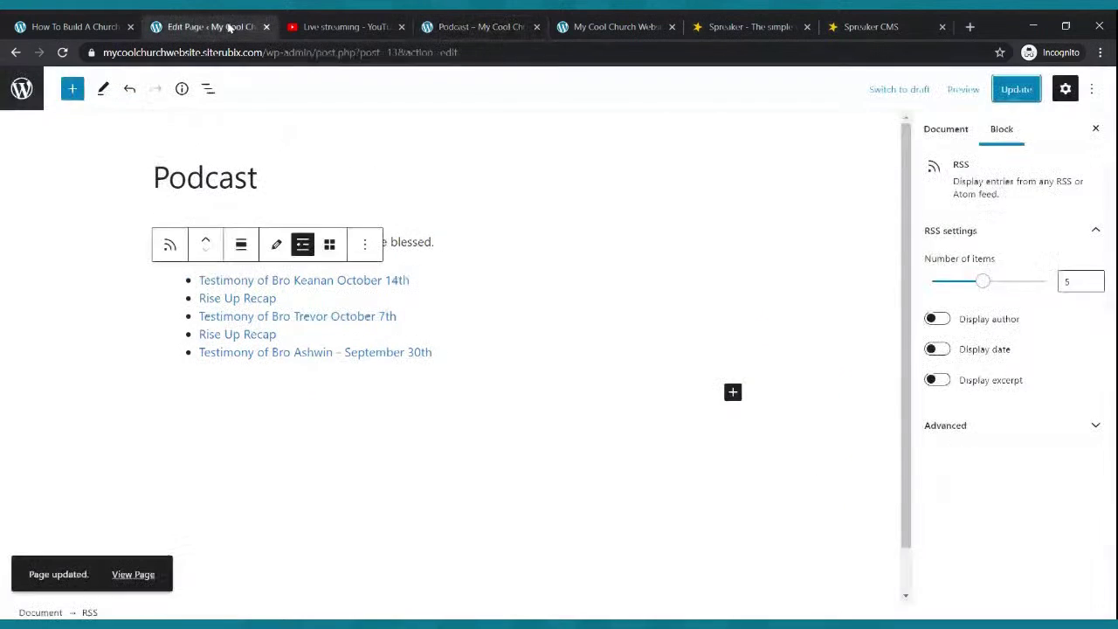
{"action": "left_click", "coordinate": [576, 247]}
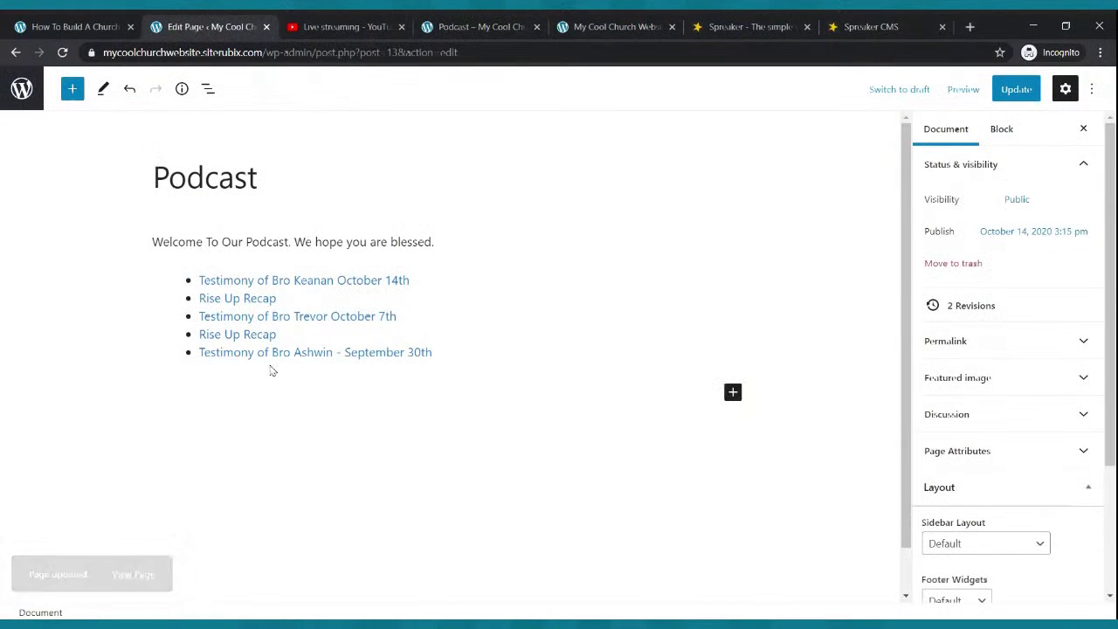
{"action": "left_click", "coordinate": [733, 393]}
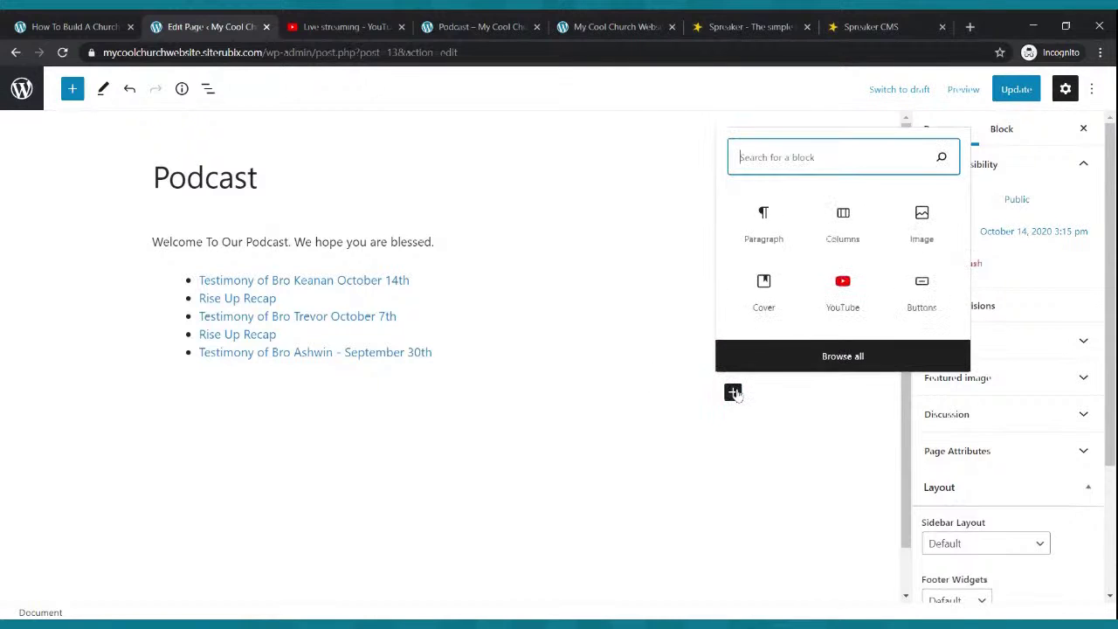
- Insert an Image block with the uploaded PASTORDRE.COM banner below the episodes and update the page
{"action": "left_click", "coordinate": [941, 222]}
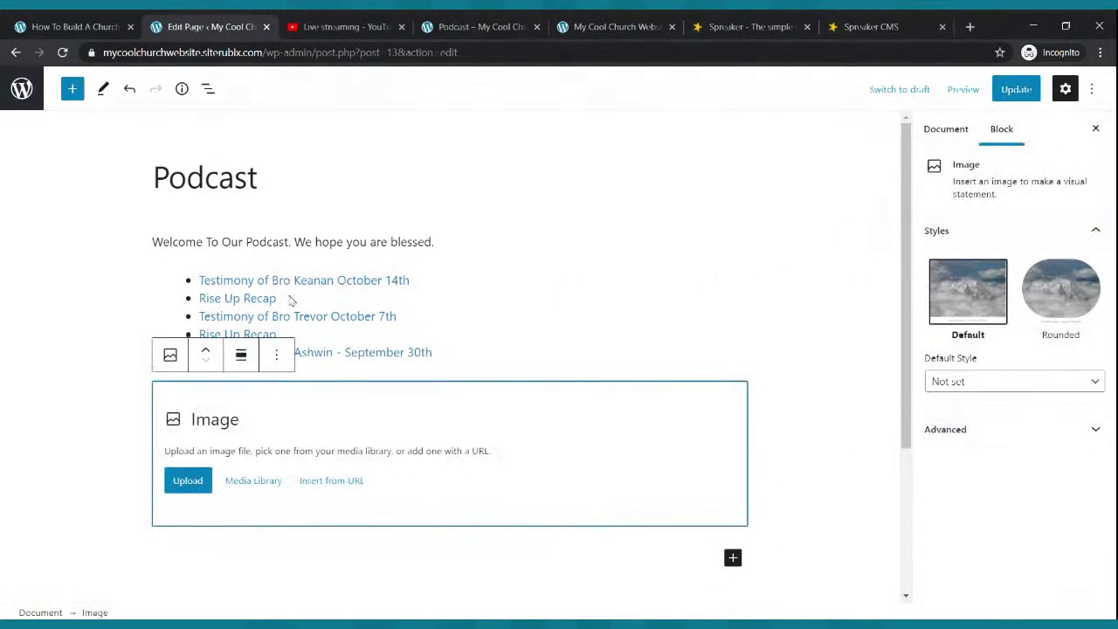
{"action": "left_click", "coordinate": [194, 485]}
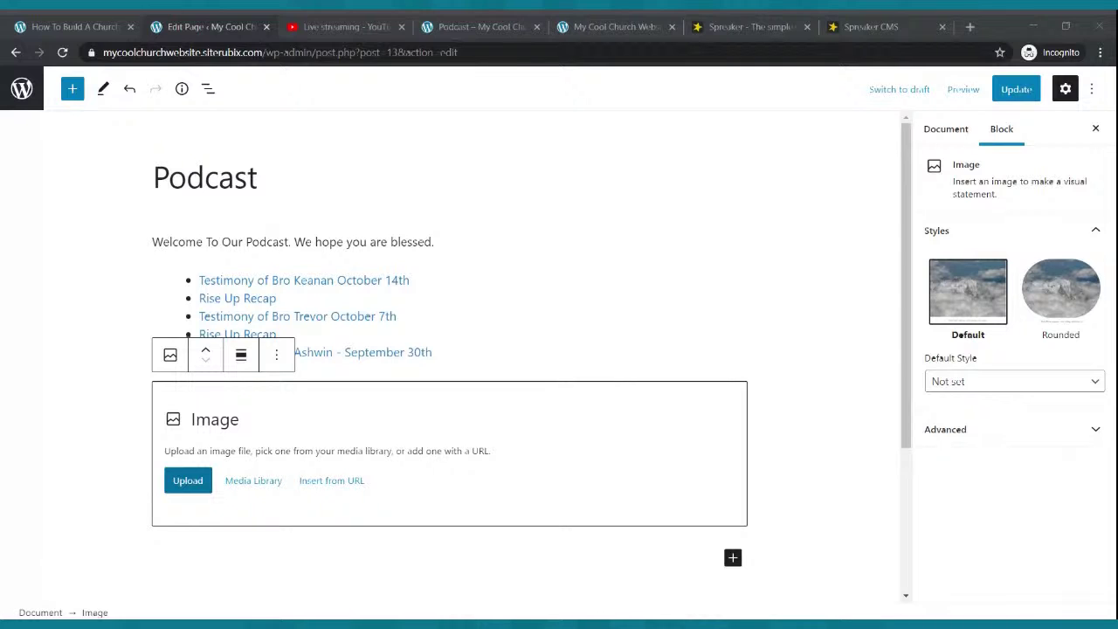
{"action": "double_click", "coordinate": [531, 289]}
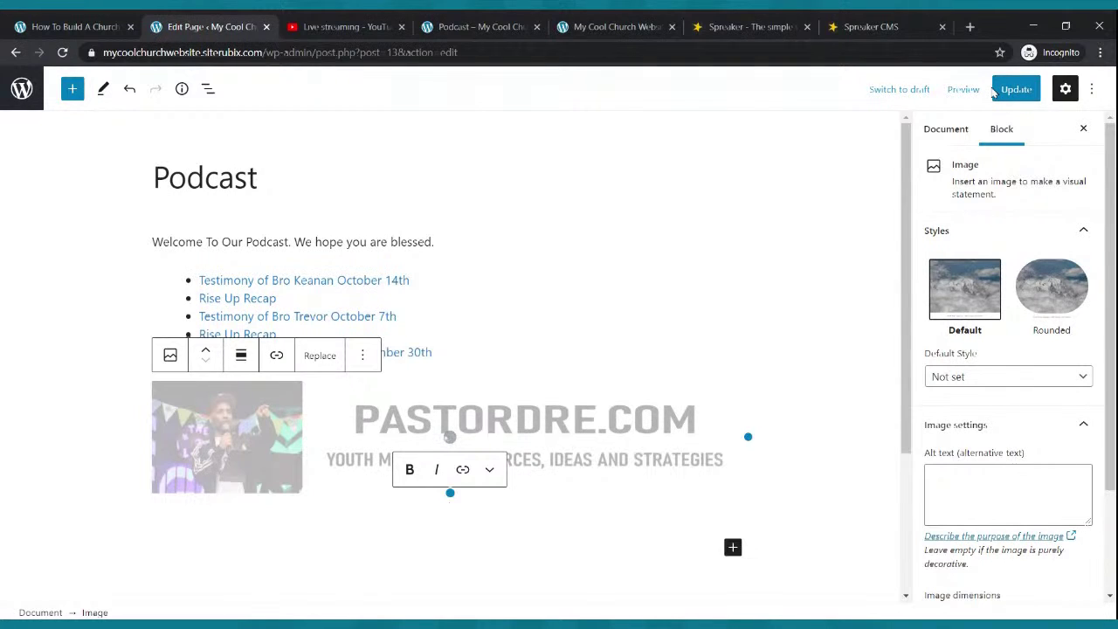
{"action": "left_click", "coordinate": [1001, 94]}
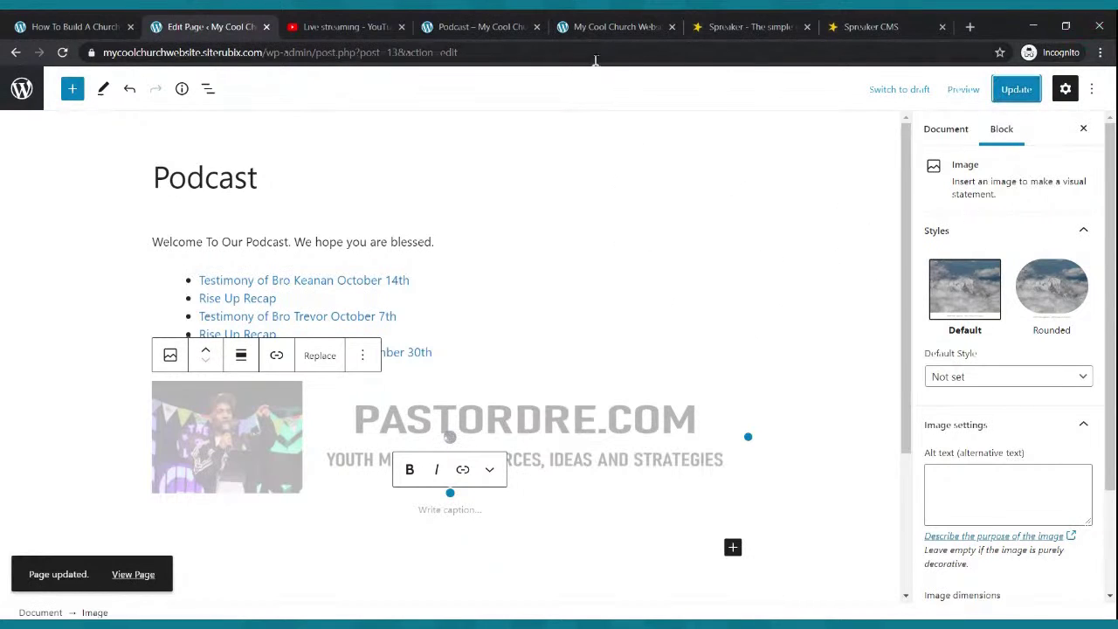
{"action": "left_click", "coordinate": [480, 26]}
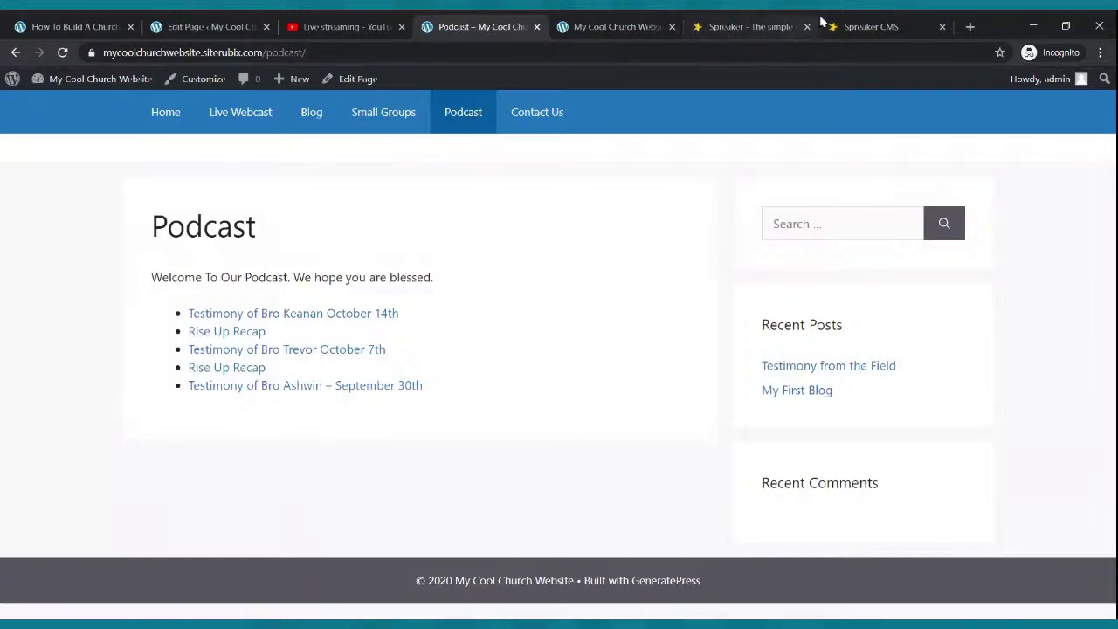
- Review the Spreaker episodes, reload the live Podcast page to see the banner, then return to the editor
{"action": "left_click", "coordinate": [864, 26]}
{"action": "scroll", "coordinate": [563, 410], "scroll_direction": "down", "scroll_amount": 9}
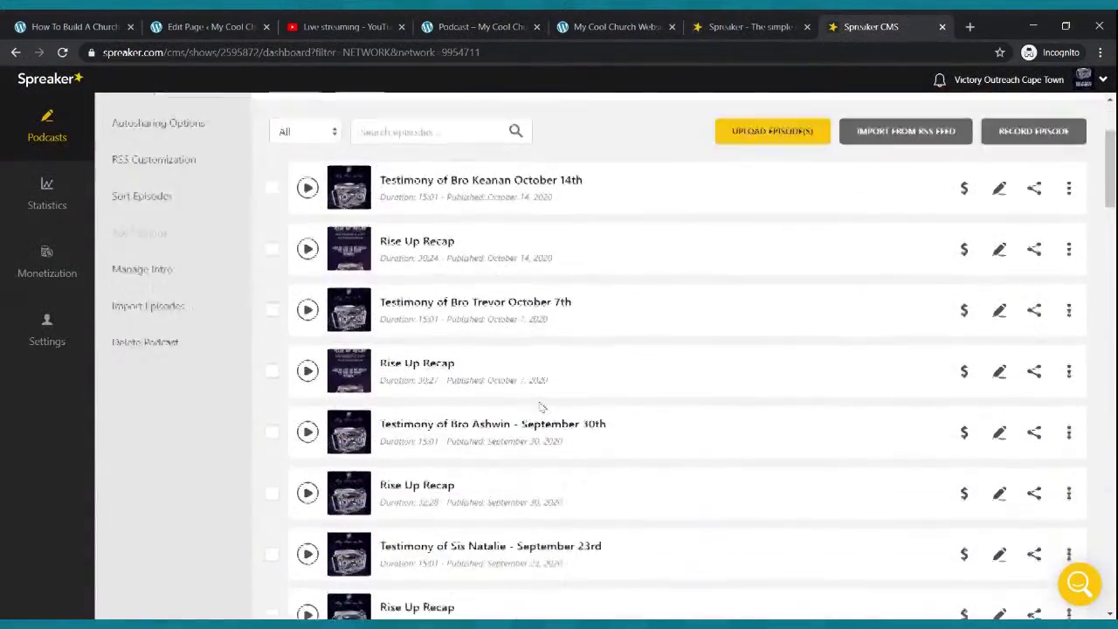
{"action": "scroll", "coordinate": [542, 413], "scroll_direction": "up", "scroll_amount": 10}
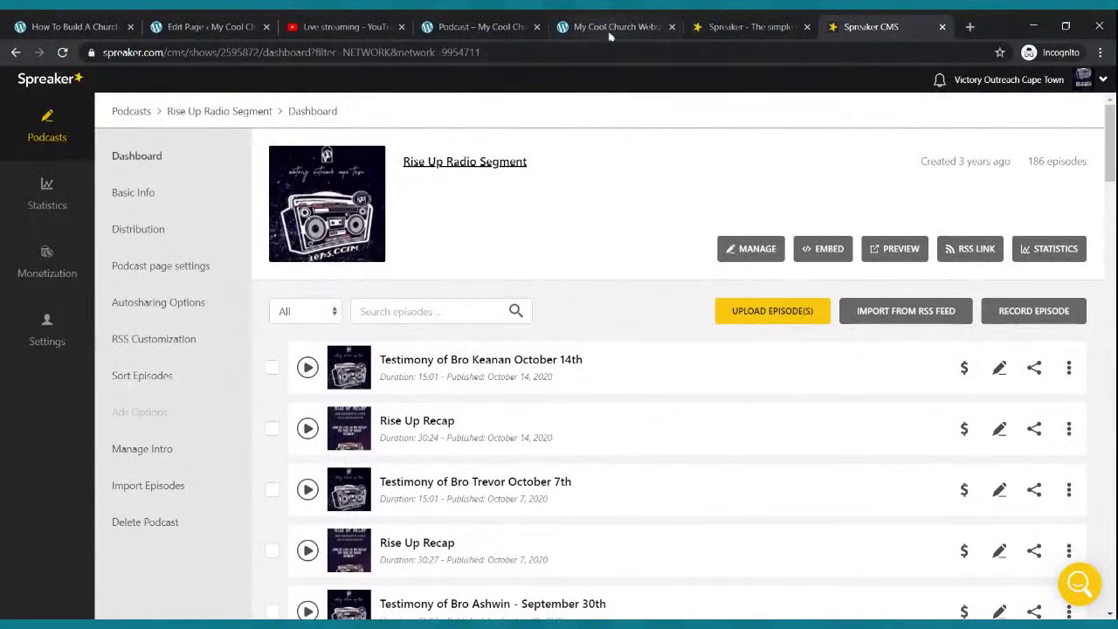
{"action": "left_click", "coordinate": [479, 26]}
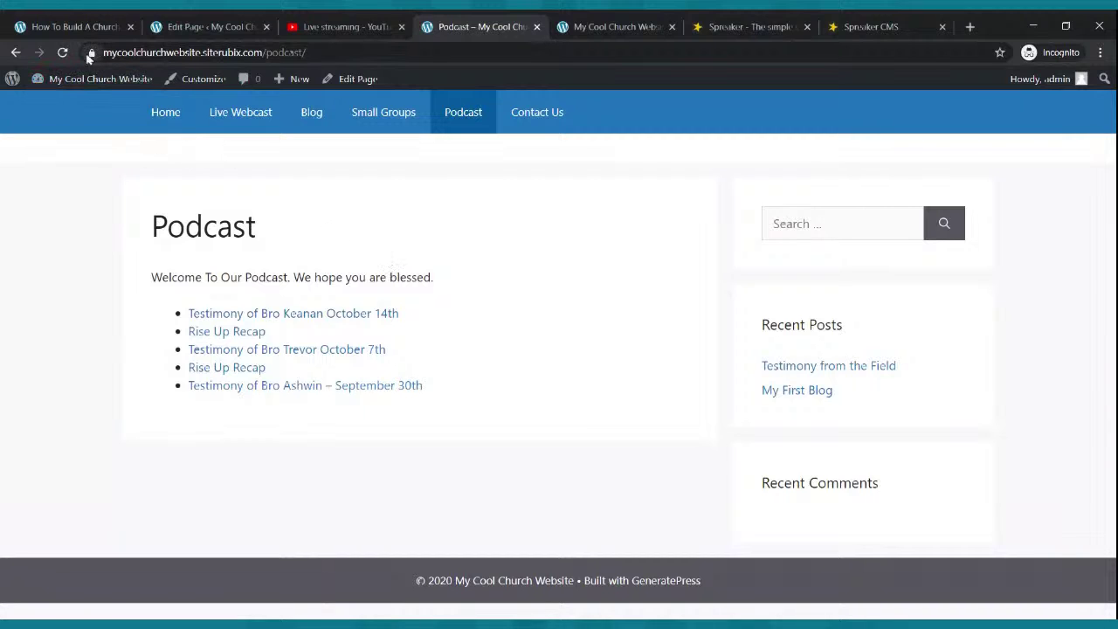
{"action": "left_click", "coordinate": [62, 52]}
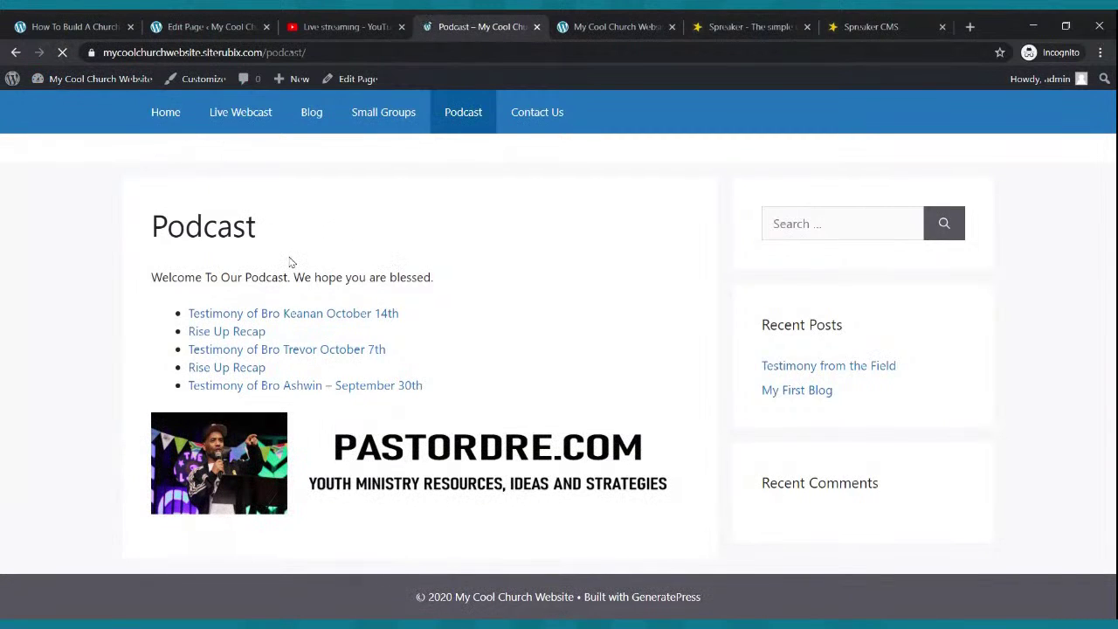
{"action": "left_click", "coordinate": [192, 26]}
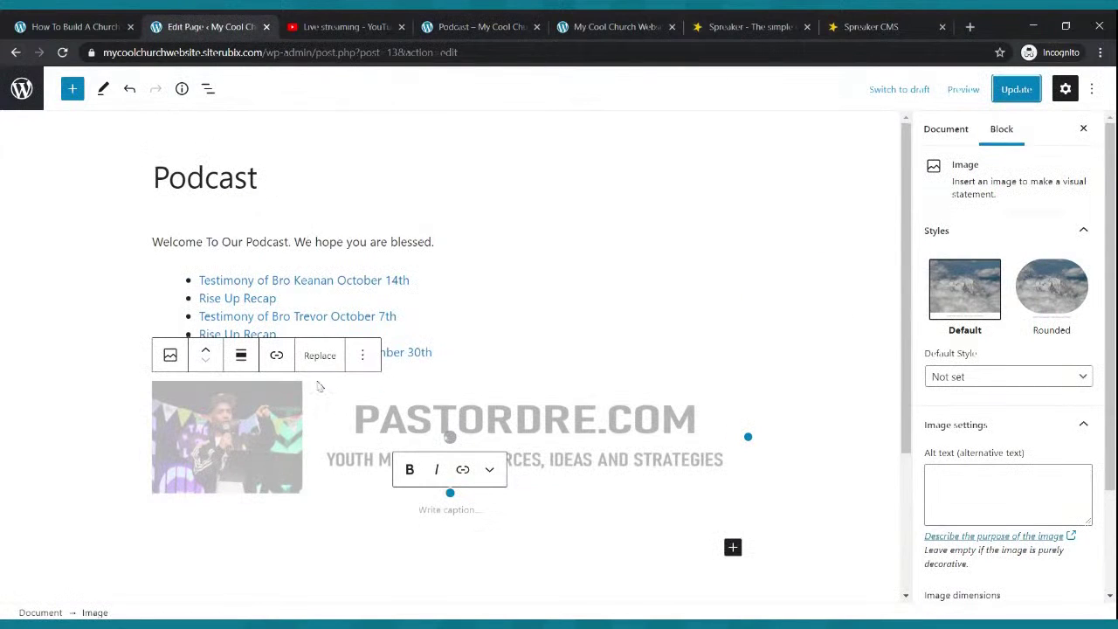
- Move the banner above the episode list, update, and confirm it on the reloaded live page
{"action": "left_click", "coordinate": [206, 350]}
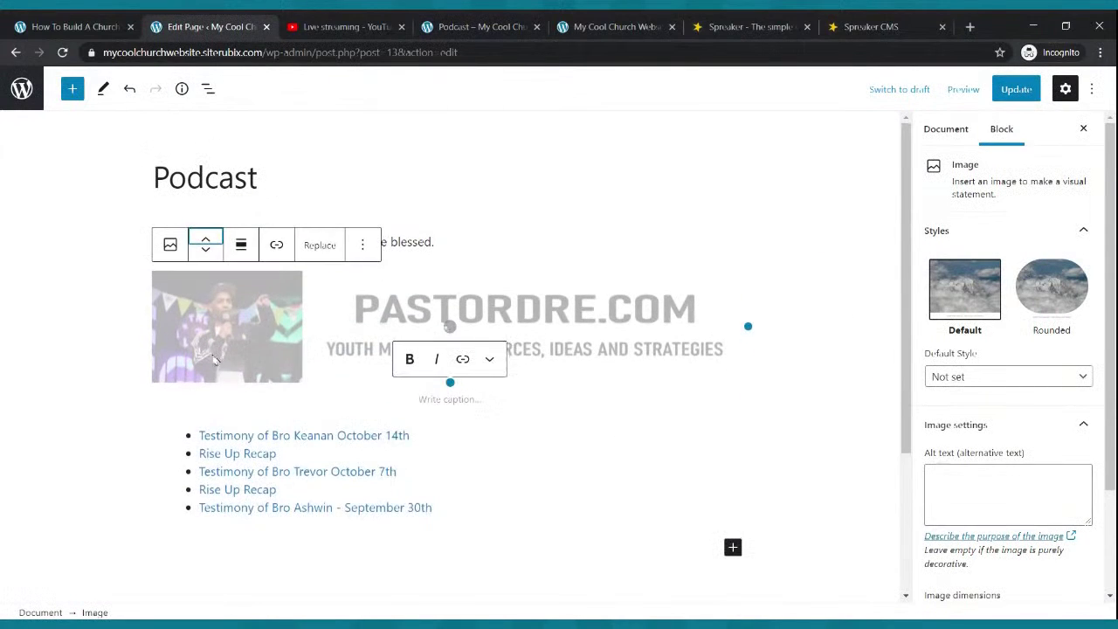
{"action": "left_click", "coordinate": [1016, 89]}
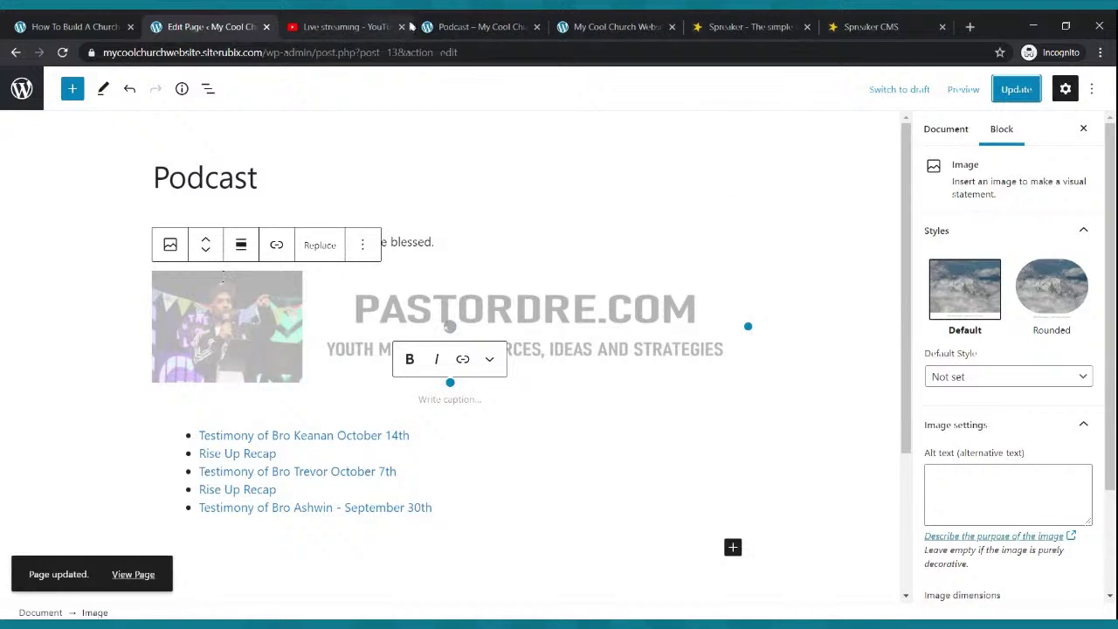
{"action": "left_click", "coordinate": [476, 26]}
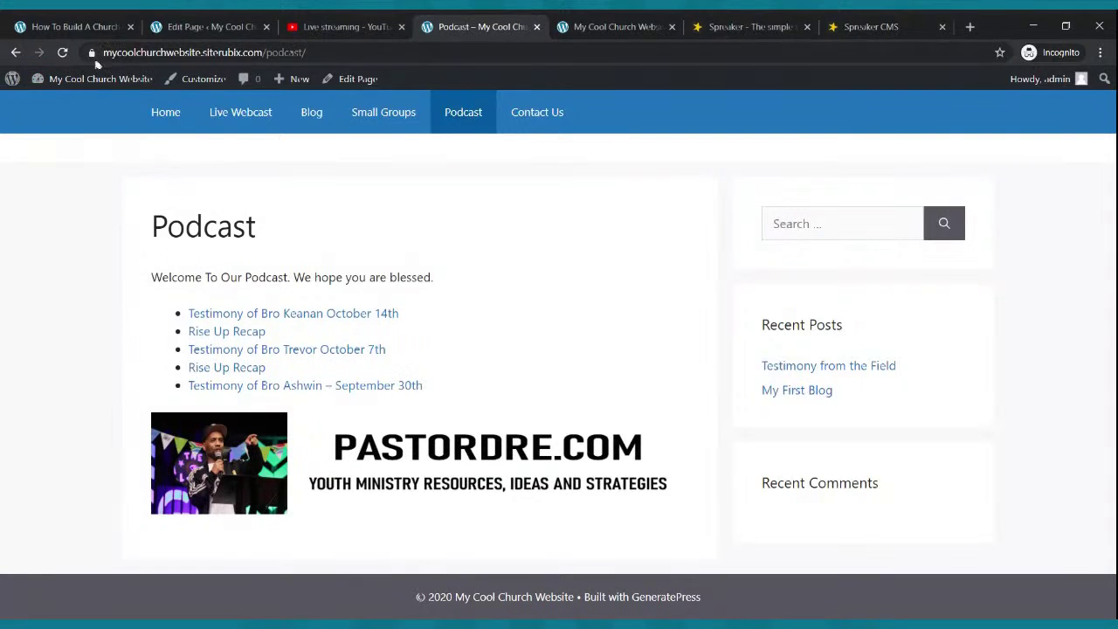
{"action": "left_click", "coordinate": [68, 64]}
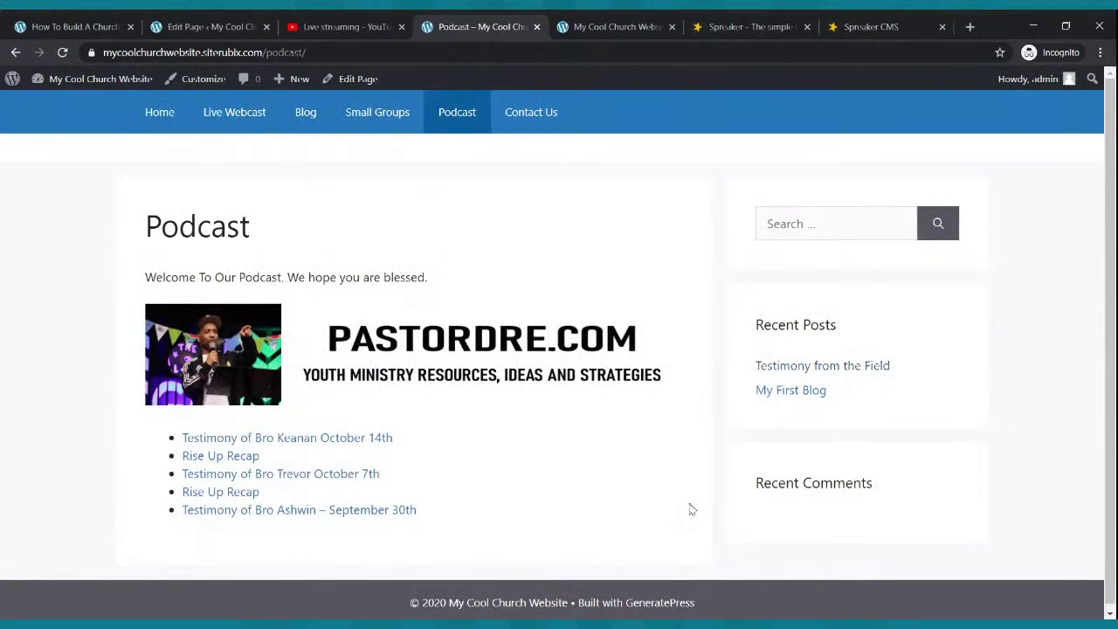
{"action": "scroll", "coordinate": [254, 309], "scroll_direction": "down", "scroll_amount": 1}
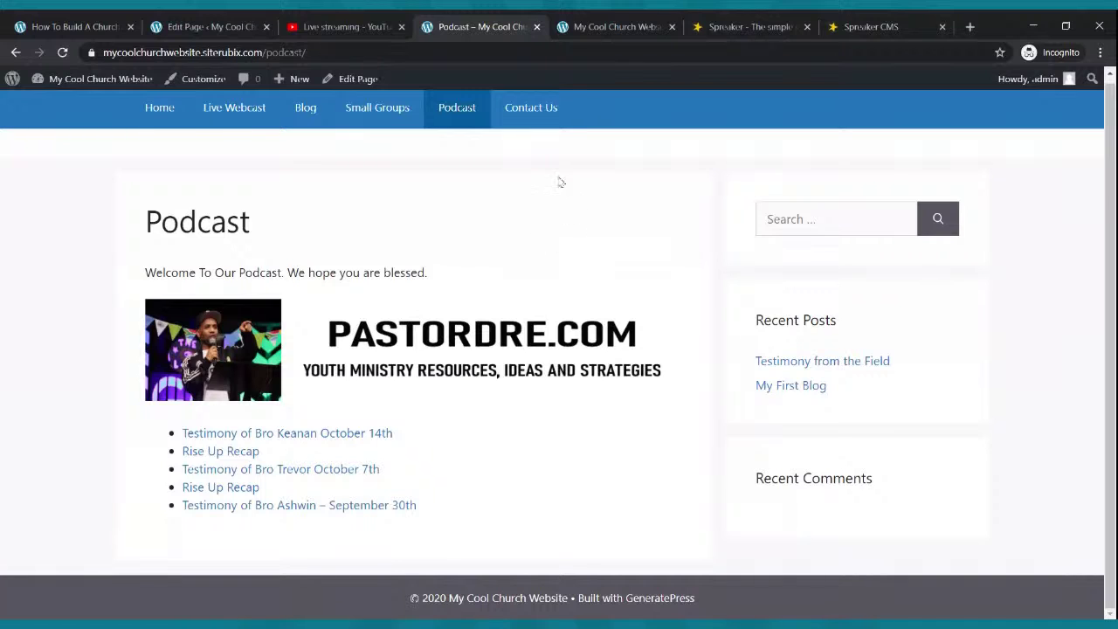
{"action": "left_click", "coordinate": [247, 24]}
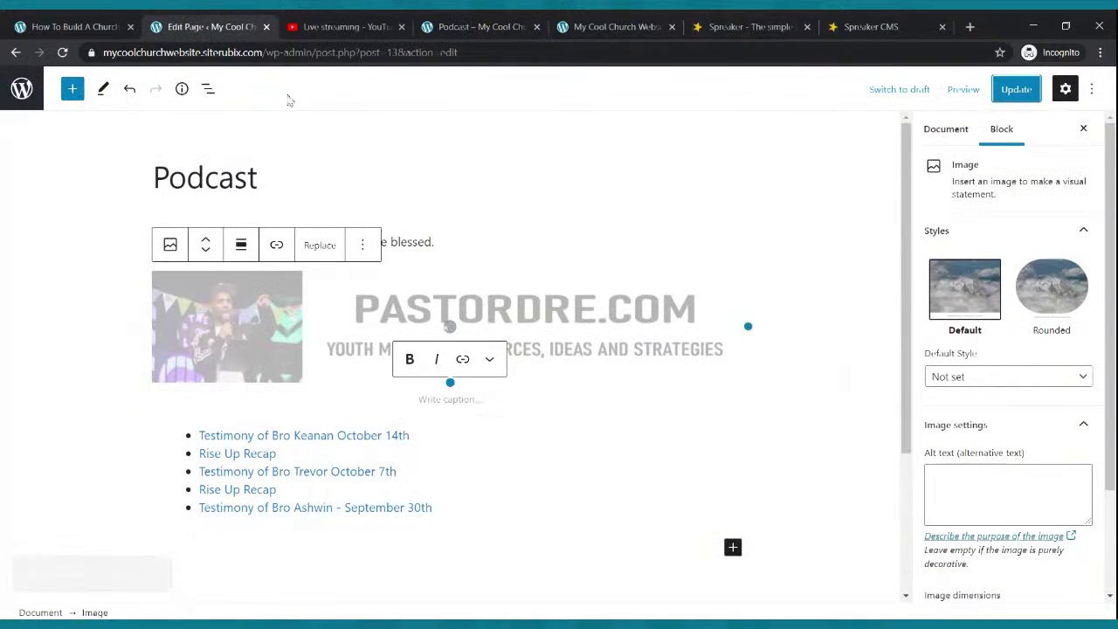
- Open the Contact Us page in the block editor and close both Spreaker tabs
{"action": "left_click", "coordinate": [22, 88]}
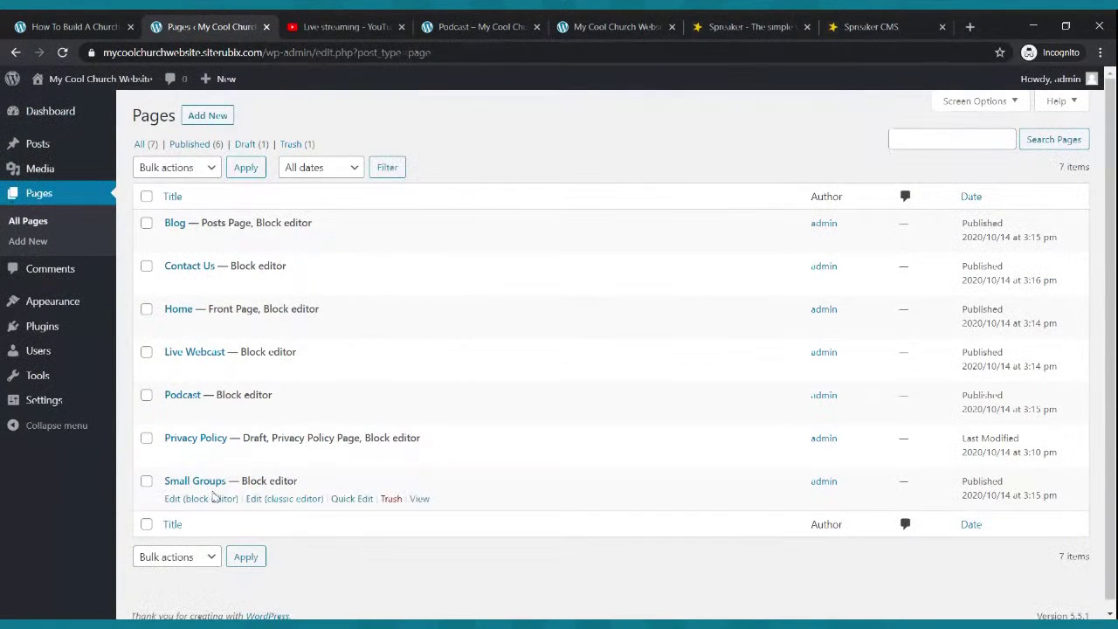
{"action": "left_click", "coordinate": [197, 288]}
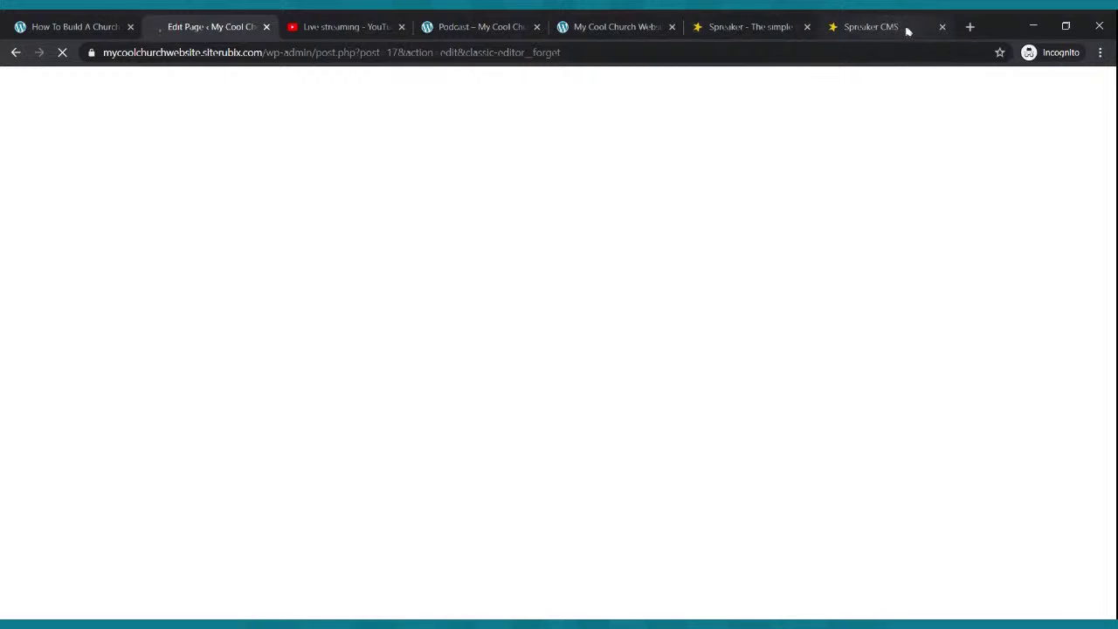
{"action": "left_click", "coordinate": [941, 28]}
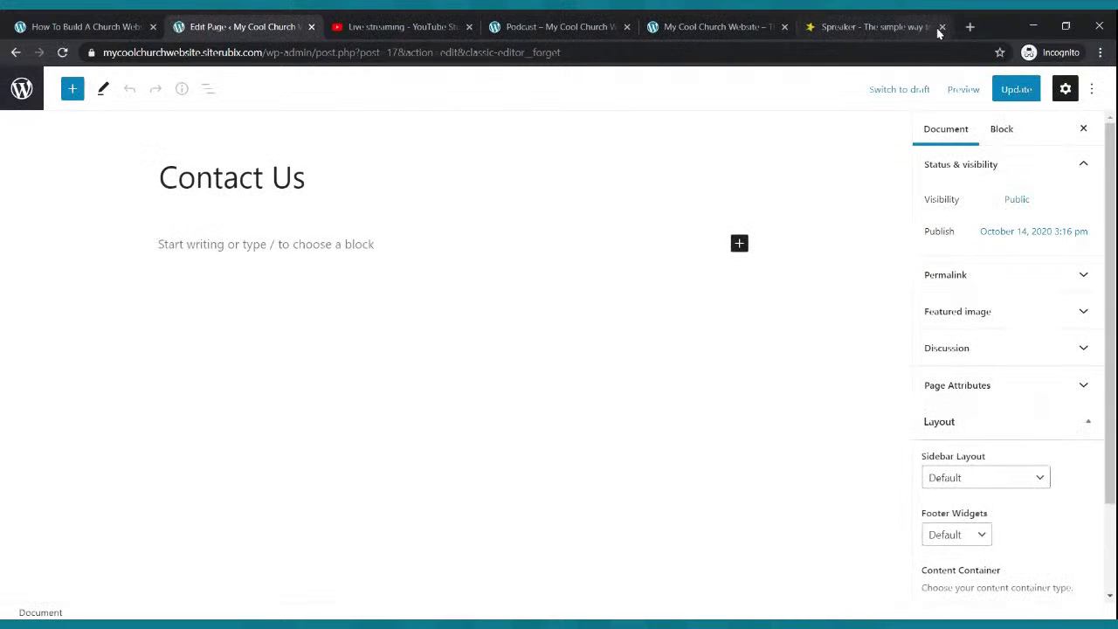
{"action": "left_click", "coordinate": [889, 27]}
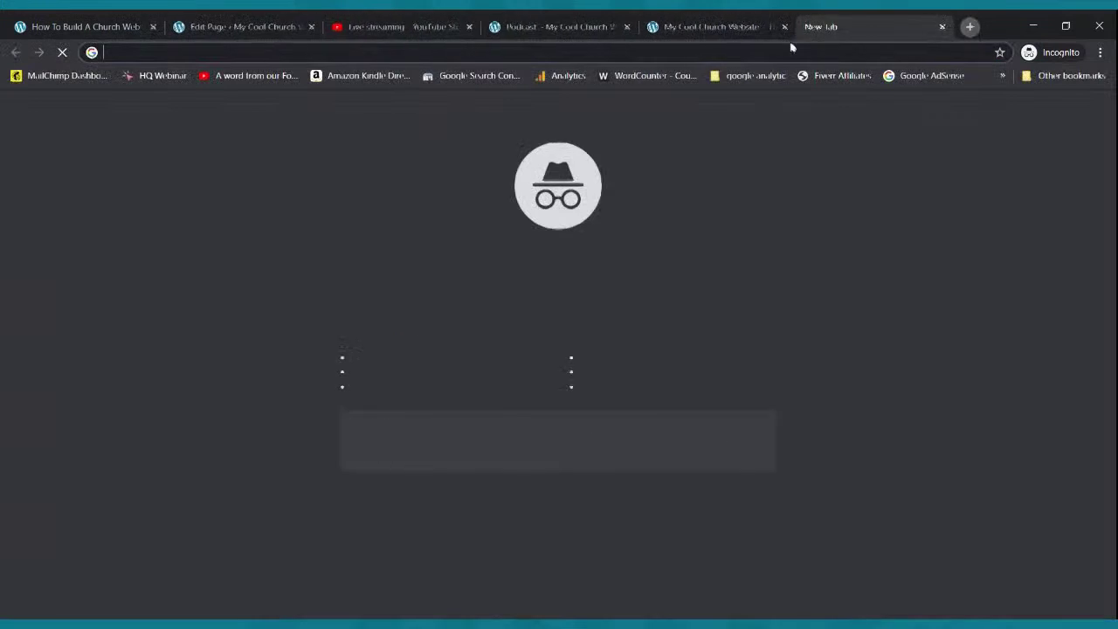
- Go to jotform.com, browse the pricing page, and open the Login dialog
{"action": "type", "text": "jotform.c"}
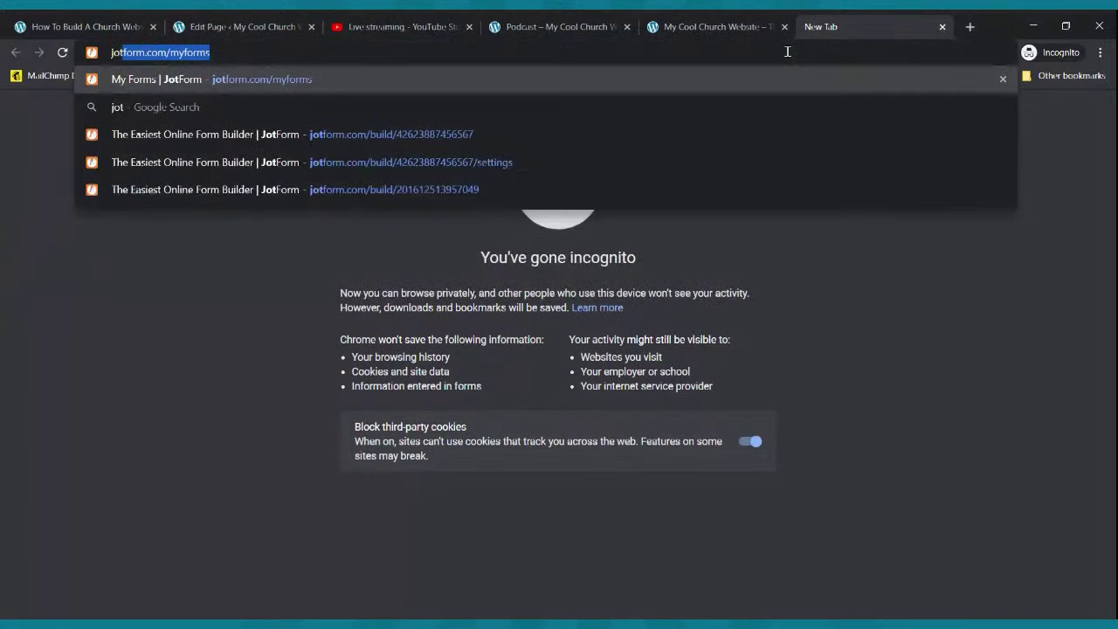
{"action": "type", "text": "om"}
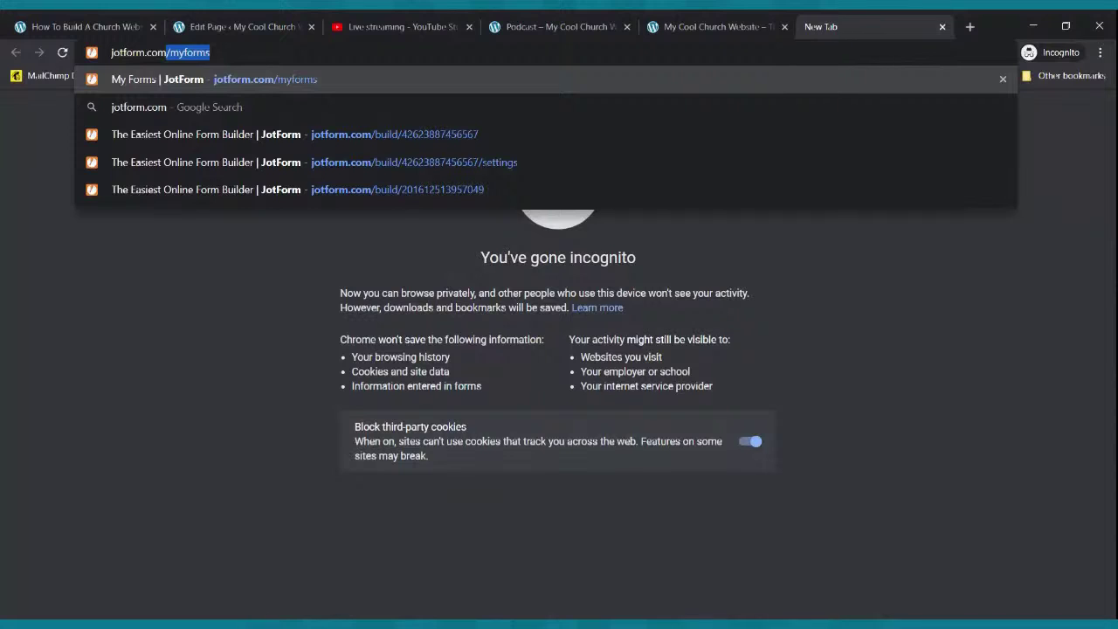
{"action": "key", "text": "Return"}
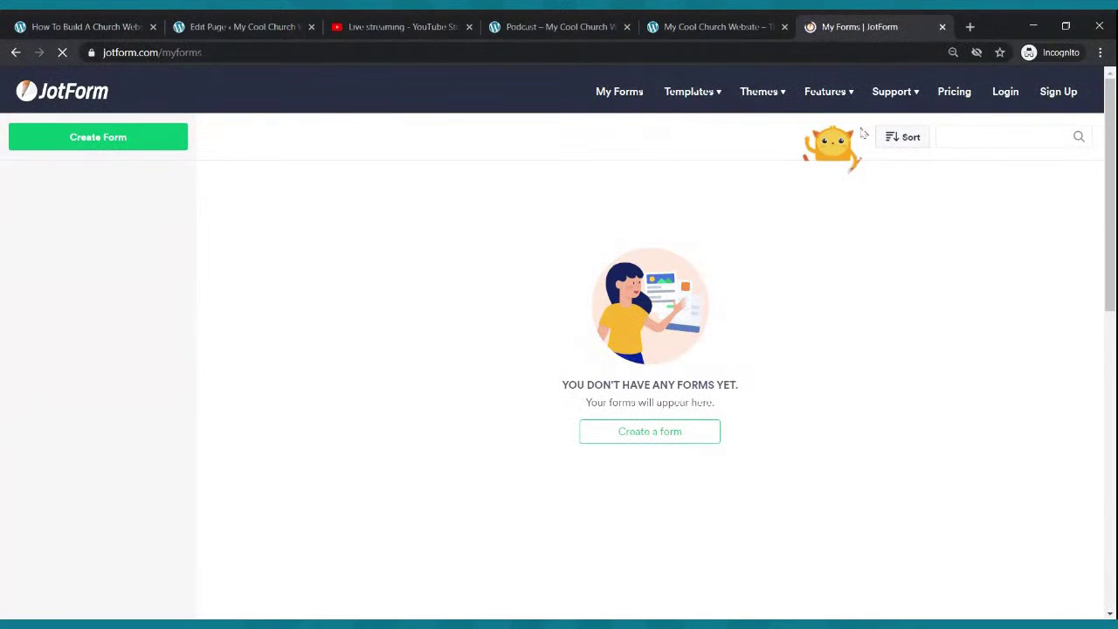
{"action": "left_click", "coordinate": [950, 96]}
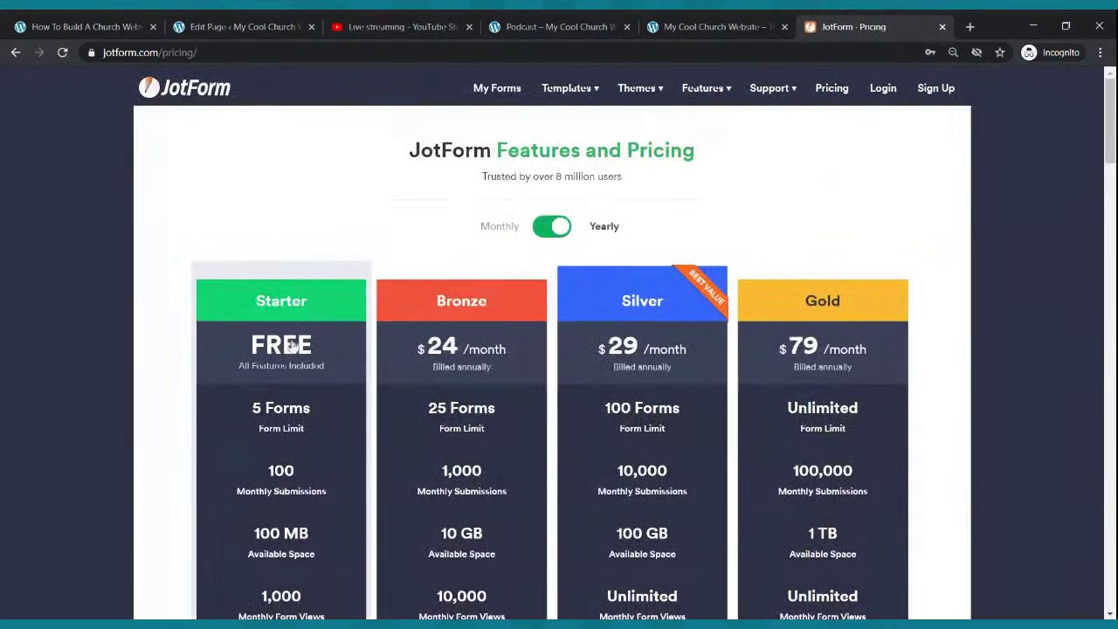
{"action": "scroll", "coordinate": [281, 332], "scroll_direction": "down", "scroll_amount": 1}
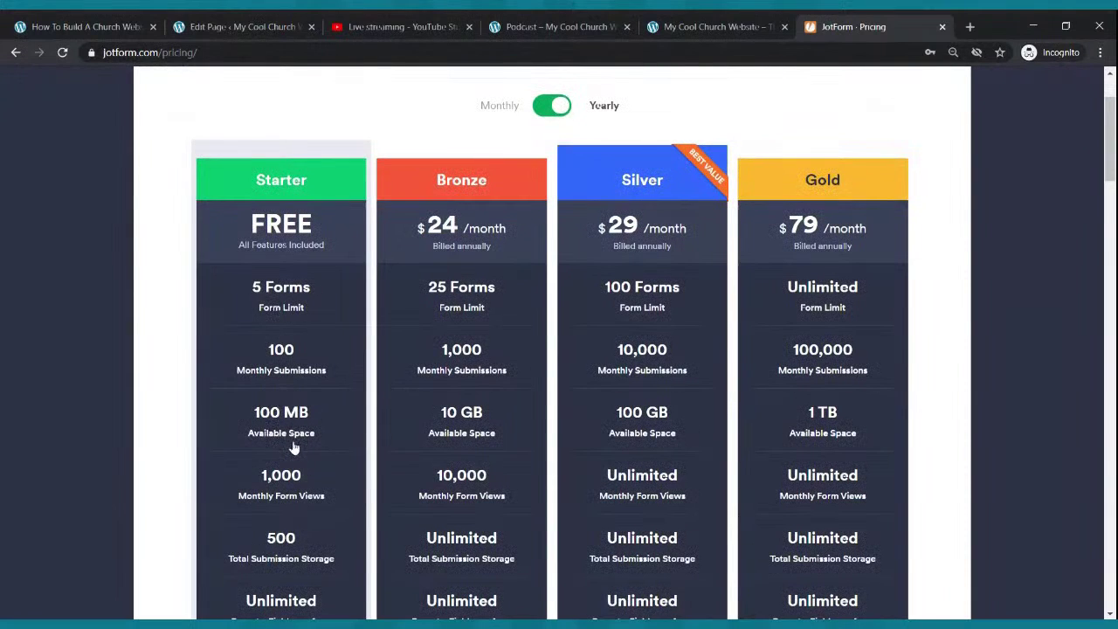
{"action": "scroll", "coordinate": [311, 476], "scroll_direction": "down", "scroll_amount": 1}
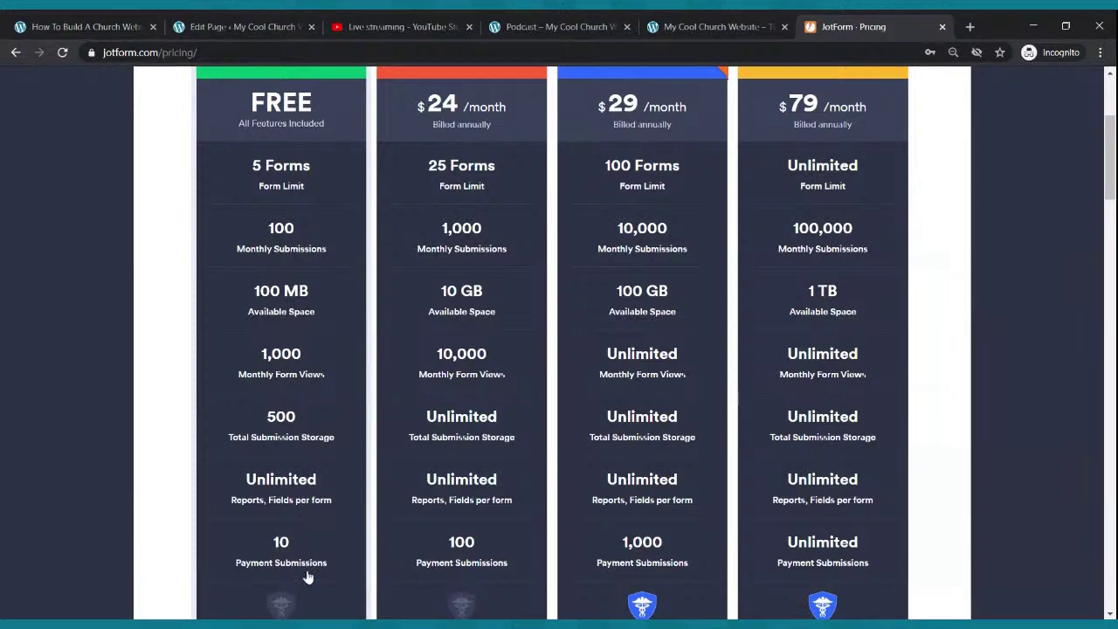
{"action": "scroll", "coordinate": [316, 481], "scroll_direction": "down", "scroll_amount": 2}
{"action": "scroll", "coordinate": [316, 483], "scroll_direction": "up", "scroll_amount": 2}
{"action": "scroll", "coordinate": [335, 497], "scroll_direction": "up", "scroll_amount": 3}
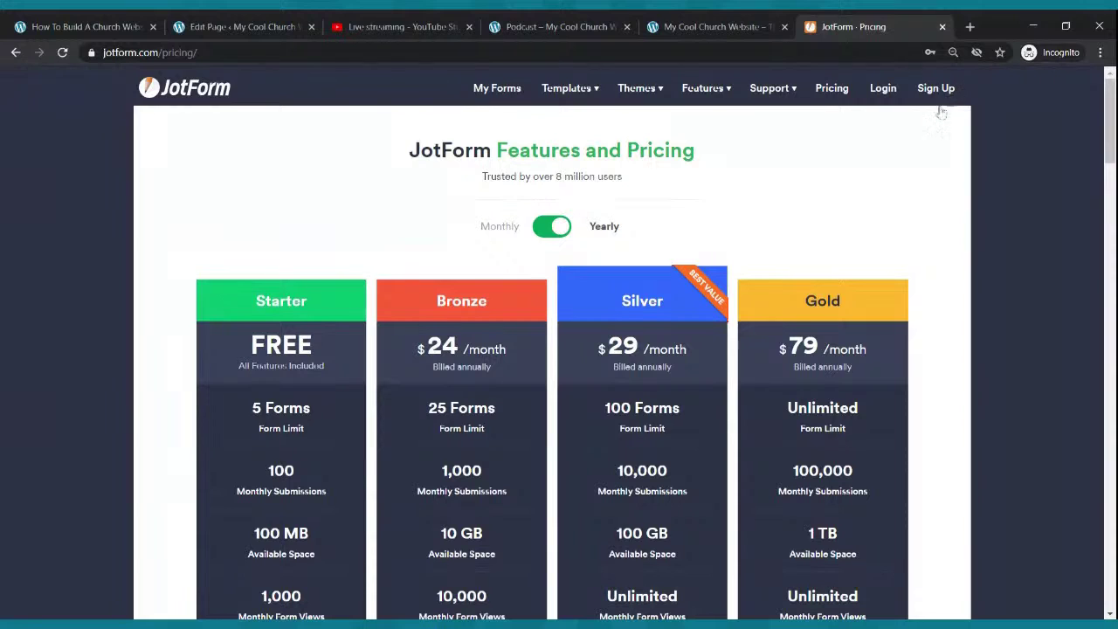
{"action": "left_click", "coordinate": [878, 94]}
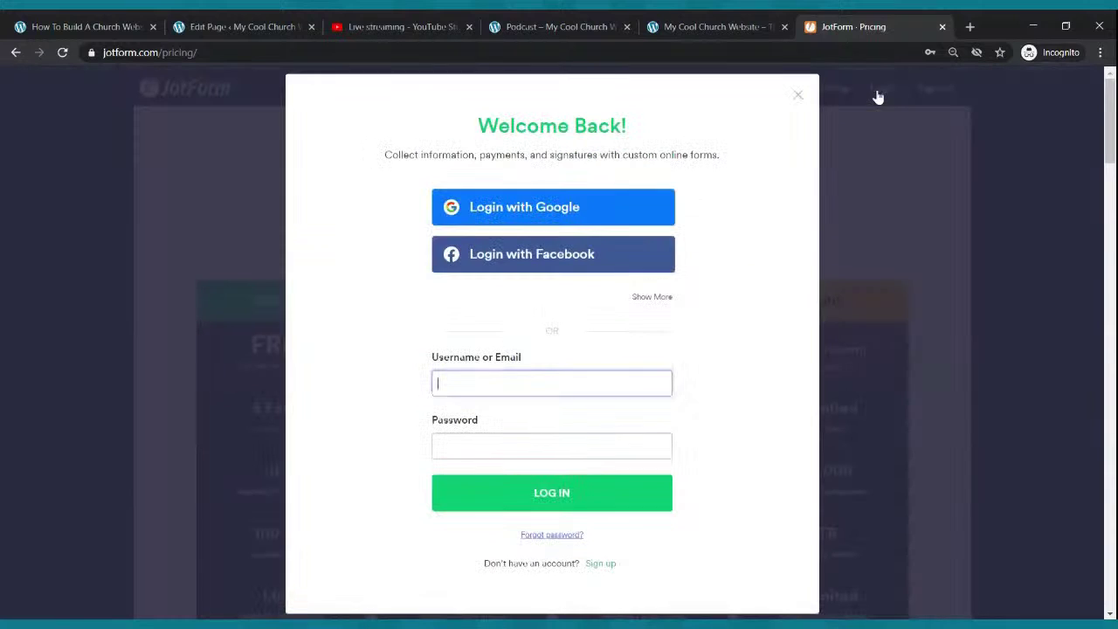
- Log in to JotForm with the saved account and browse the My Forms list
{"action": "left_click", "coordinate": [533, 391]}
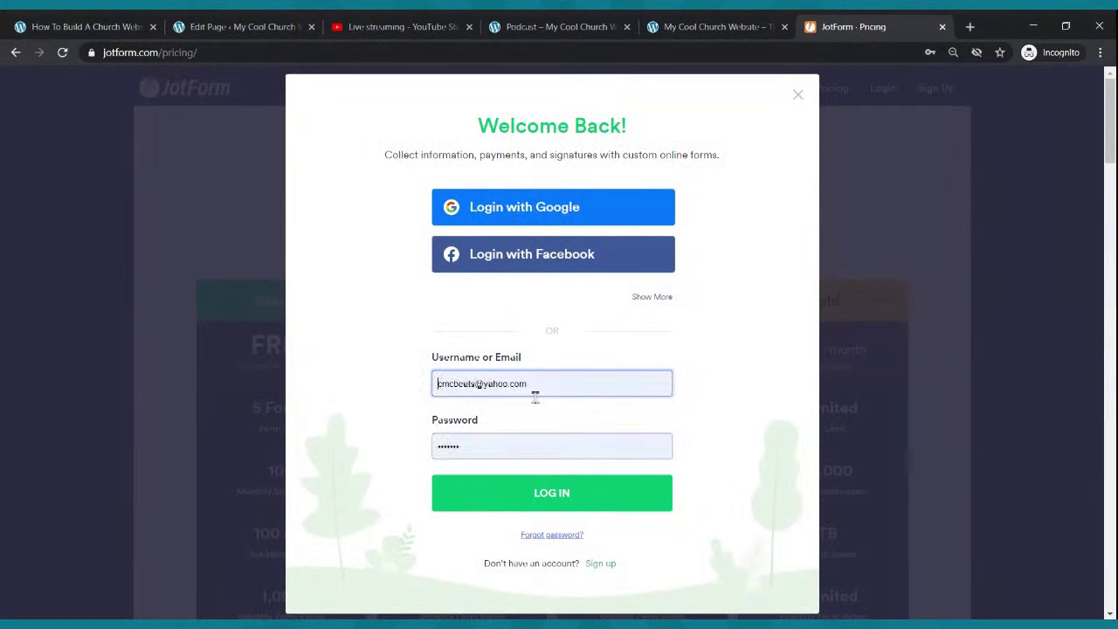
{"action": "left_click", "coordinate": [542, 481]}
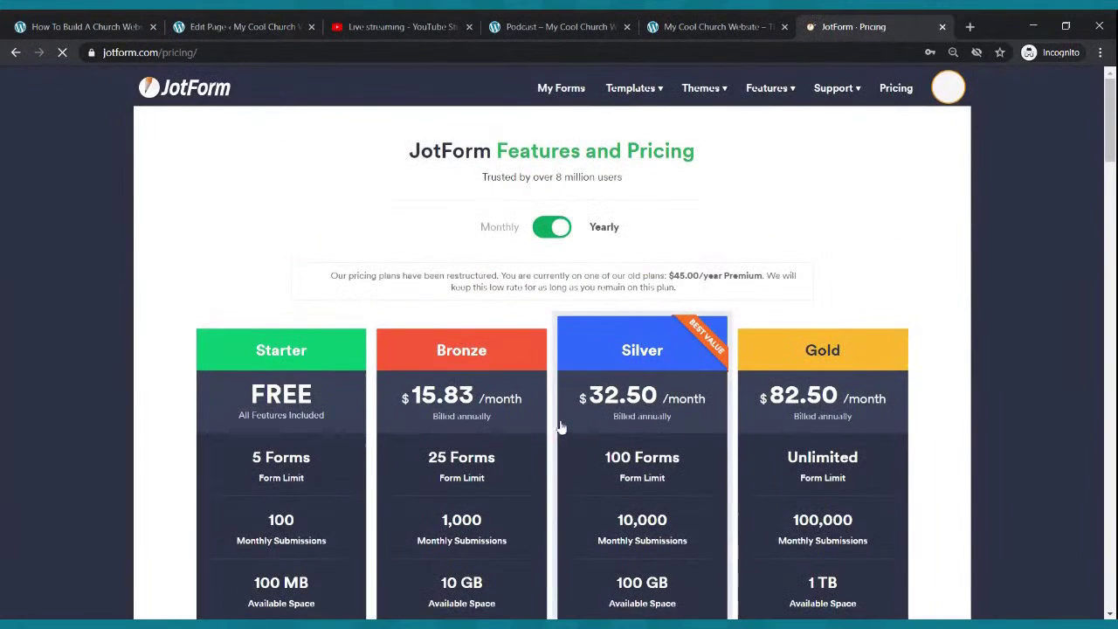
{"action": "left_click", "coordinate": [559, 90]}
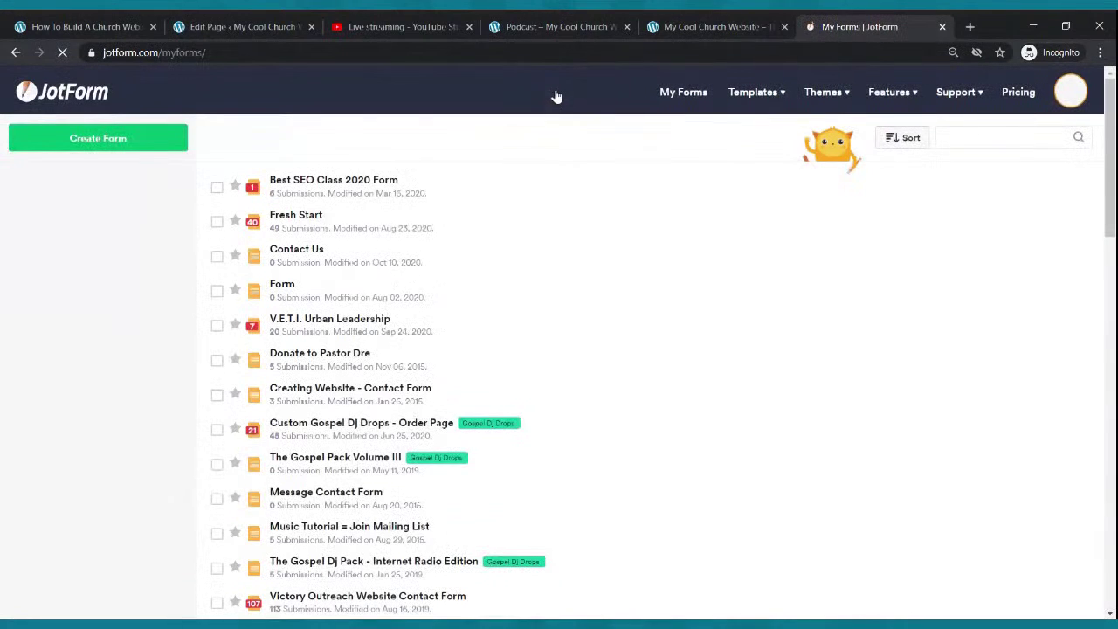
{"action": "scroll", "coordinate": [559, 417], "scroll_direction": "down", "scroll_amount": 1}
{"action": "scroll", "coordinate": [559, 416], "scroll_direction": "down", "scroll_amount": 2}
{"action": "scroll", "coordinate": [559, 418], "scroll_direction": "up", "scroll_amount": 3}
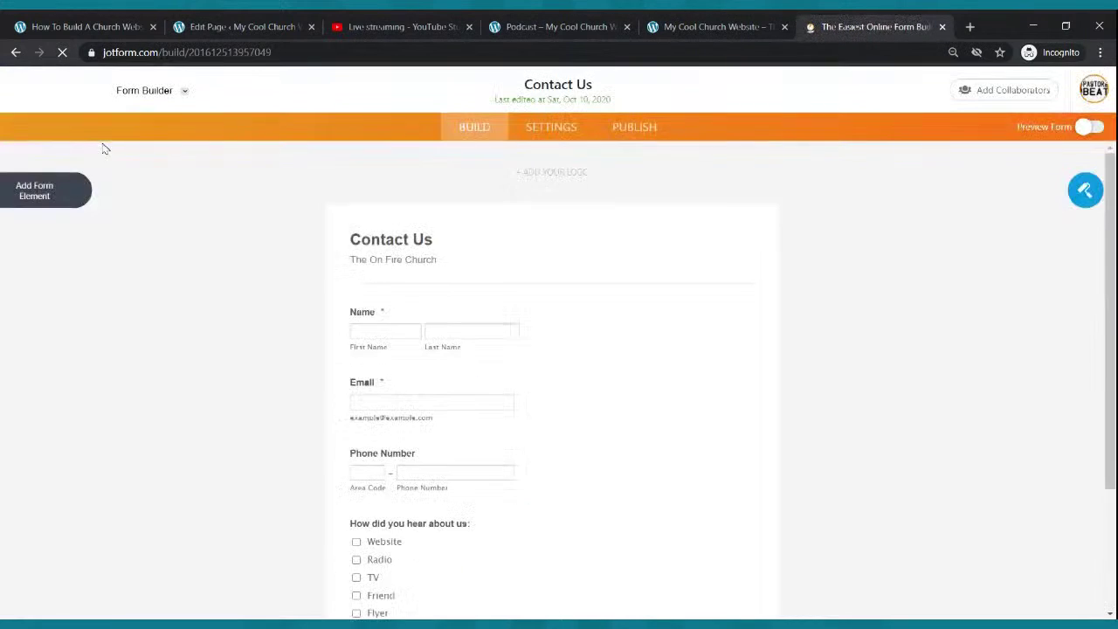
- Open the Contact Us form in the Form Builder and show the Add Form Element panel
{"action": "left_click", "coordinate": [16, 53]}
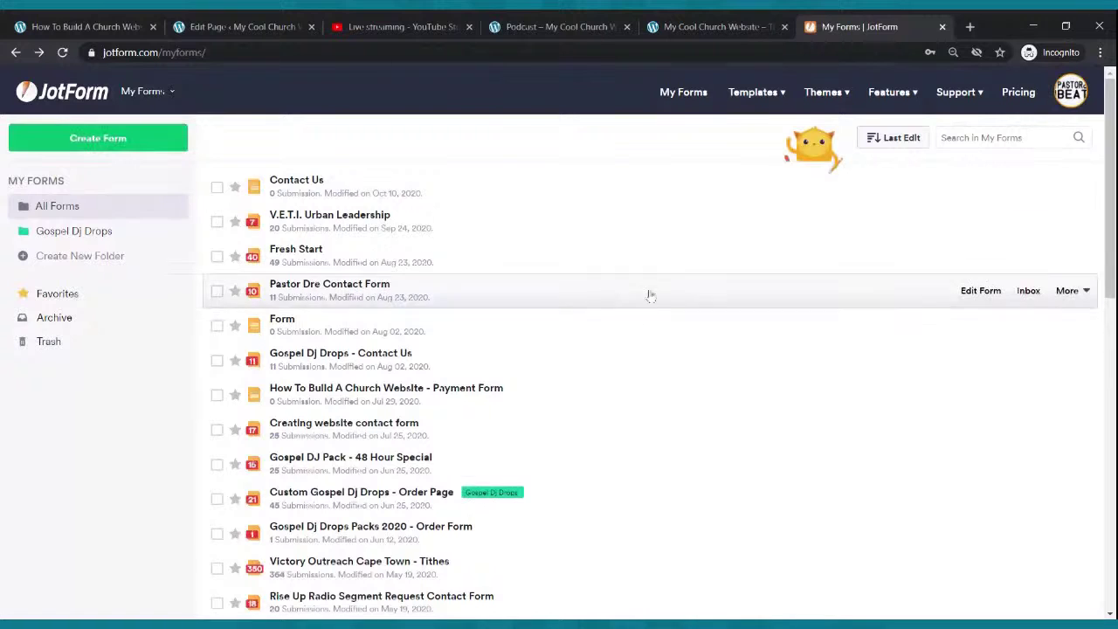
{"action": "left_click", "coordinate": [968, 183]}
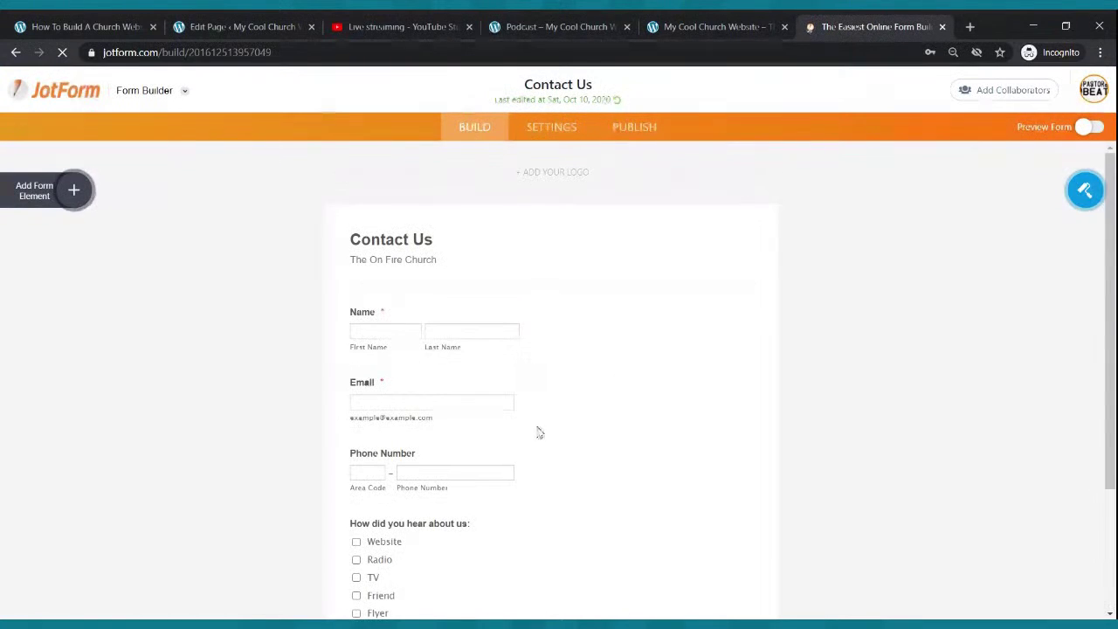
{"action": "scroll", "coordinate": [478, 282], "scroll_direction": "down", "scroll_amount": 3}
{"action": "scroll", "coordinate": [444, 434], "scroll_direction": "up", "scroll_amount": 3}
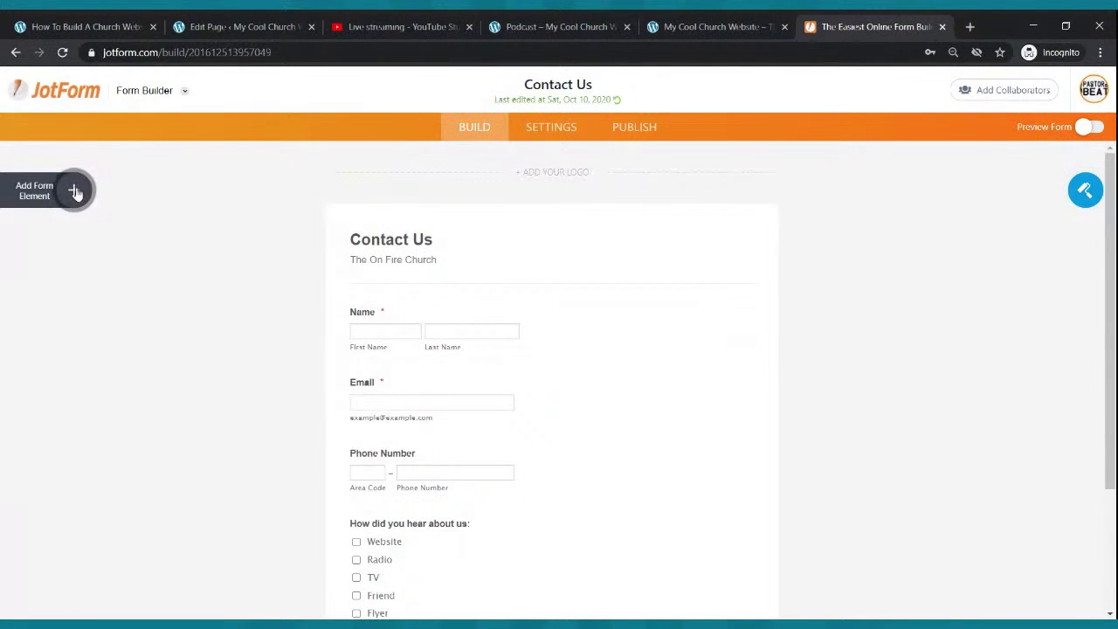
{"action": "left_click", "coordinate": [75, 190]}
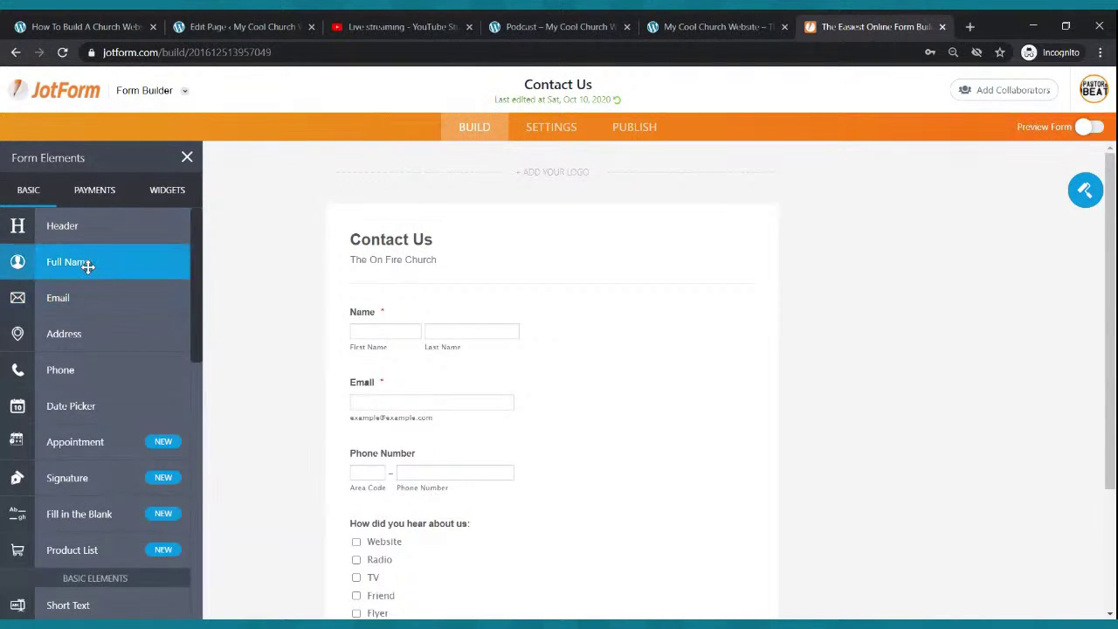
- Drag in Full Name and Email fields, then delete both again
{"action": "left_click_drag", "start_coordinate": [88, 262], "coordinate": [440, 300]}
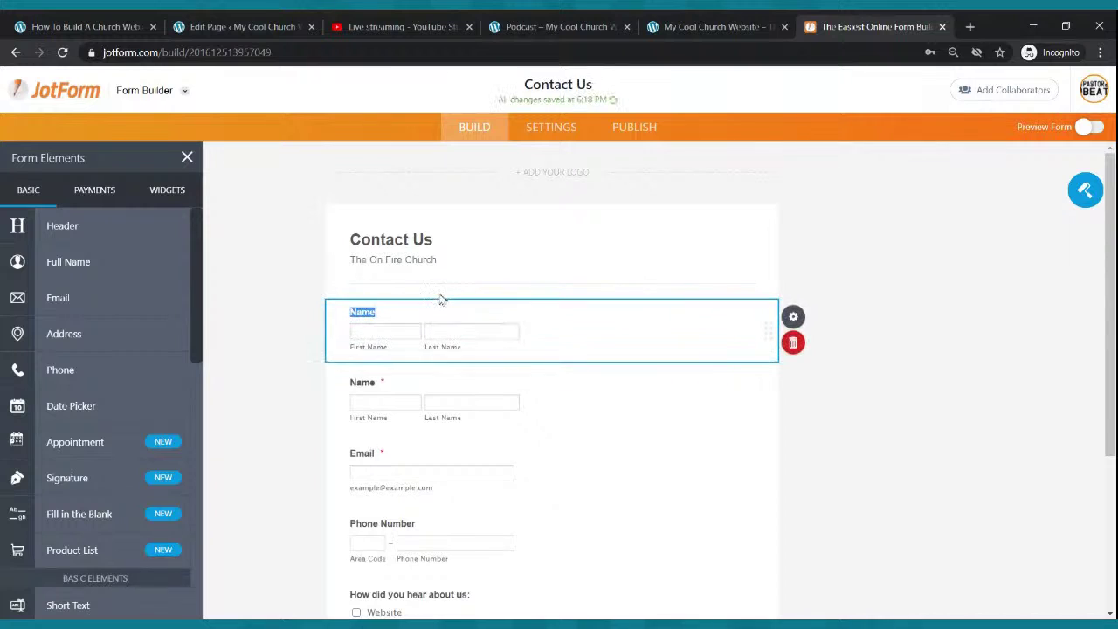
{"action": "left_click", "coordinate": [792, 344]}
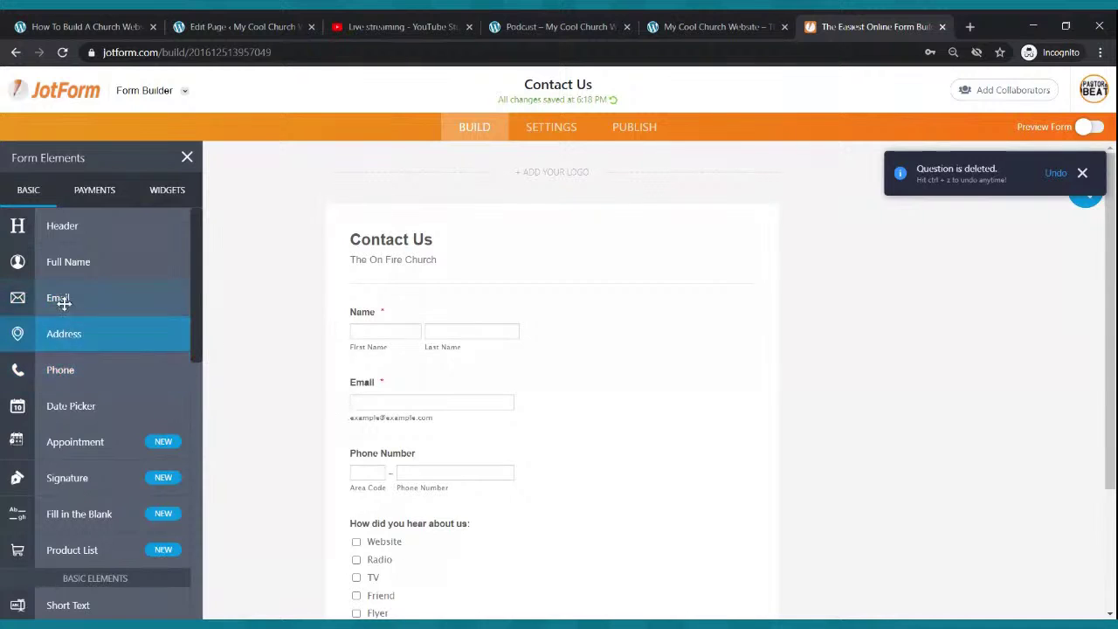
{"action": "left_click_drag", "start_coordinate": [61, 298], "coordinate": [454, 379]}
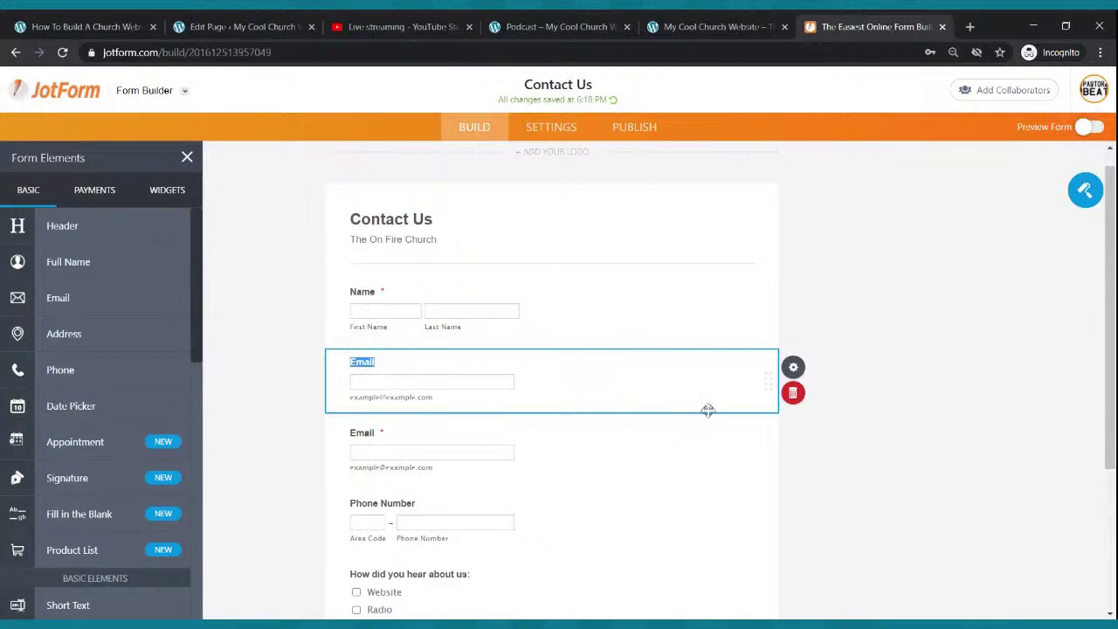
{"action": "left_click", "coordinate": [788, 397]}
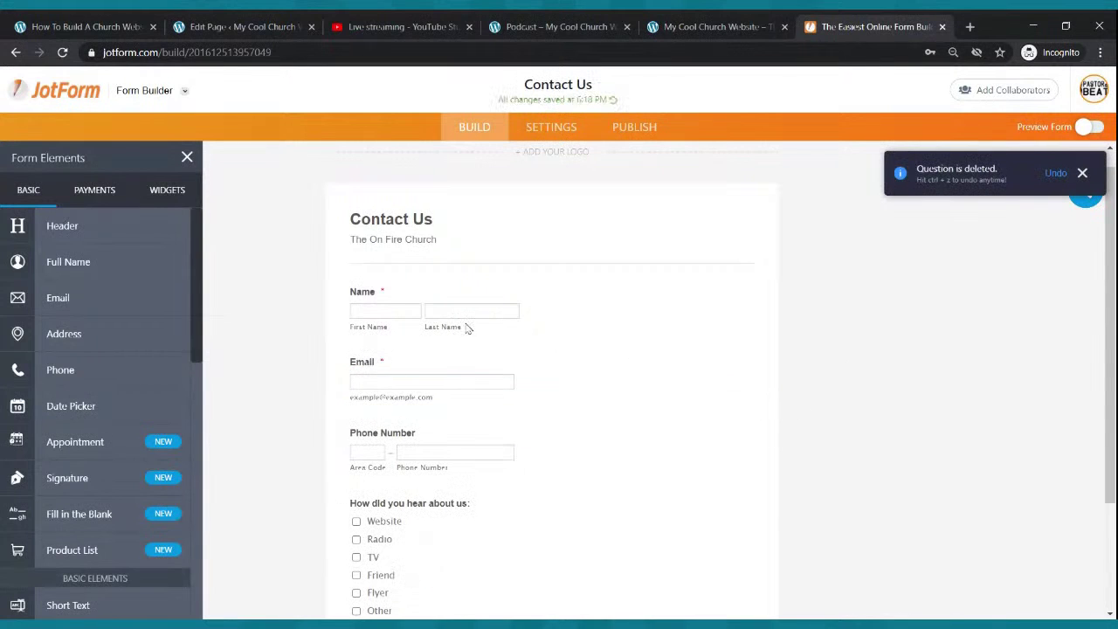
{"action": "scroll", "coordinate": [474, 317], "scroll_direction": "down", "scroll_amount": 2}
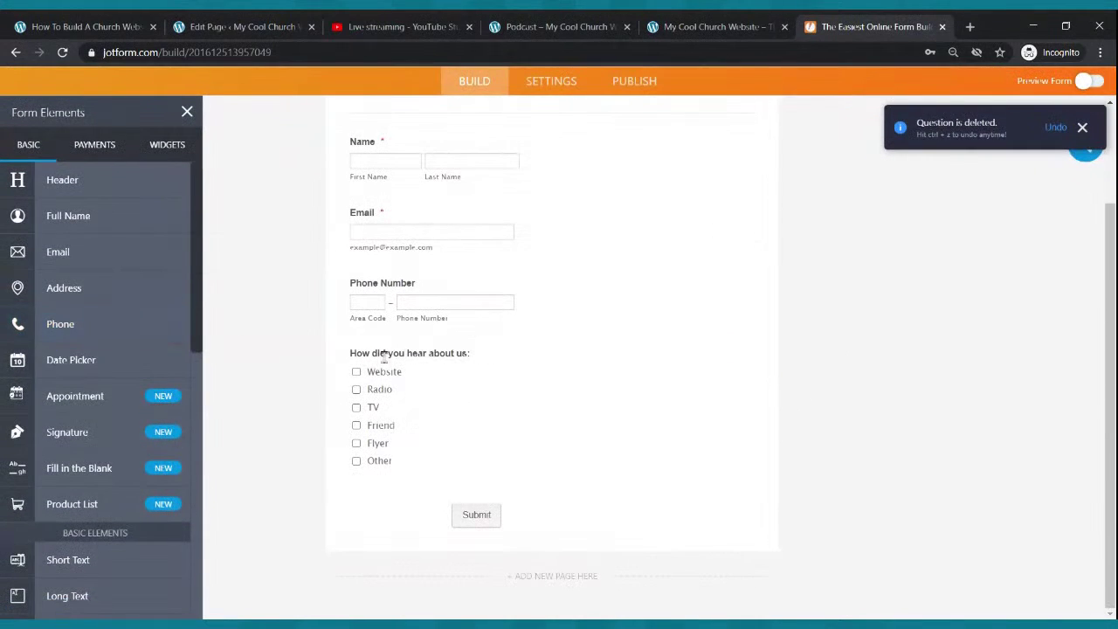
{"action": "scroll", "coordinate": [121, 357], "scroll_direction": "down", "scroll_amount": 3}
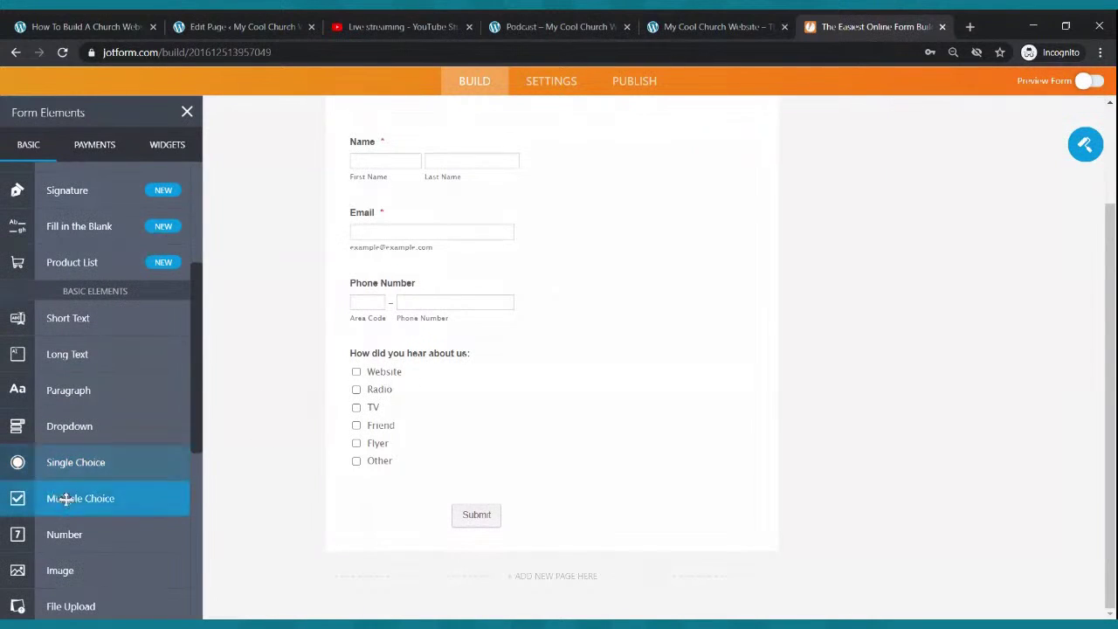
{"action": "left_click_drag", "start_coordinate": [70, 497], "coordinate": [410, 354]}
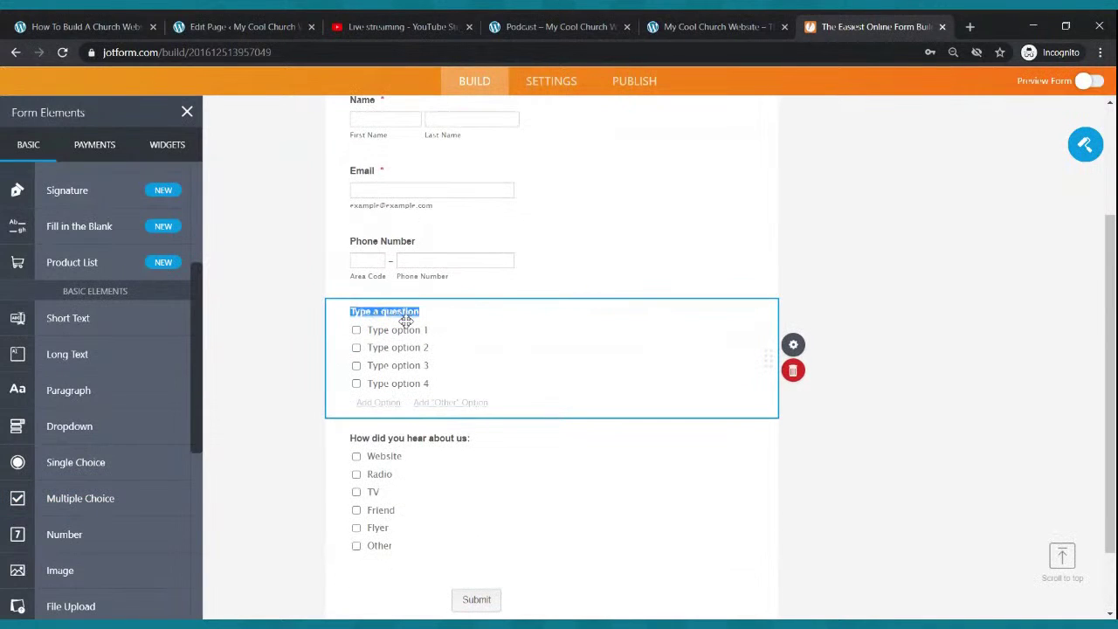
{"action": "type", "text": "How did you hear about us:"}
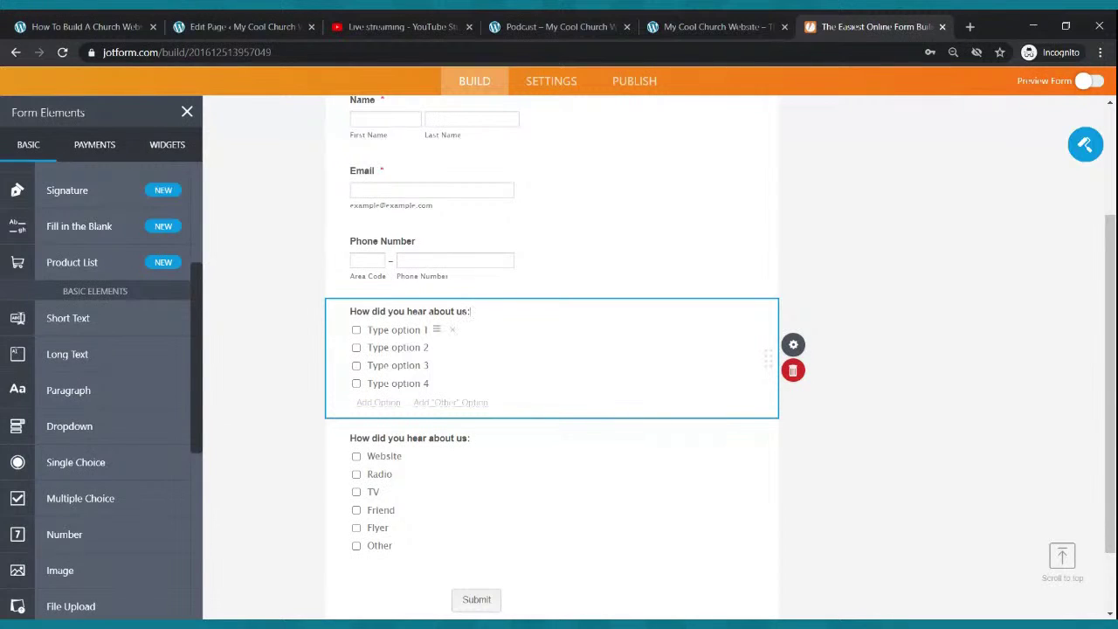
{"action": "left_click", "coordinate": [415, 330]}
{"action": "type", "text": "Fi"}
{"action": "type", "text": "ier"}
{"action": "left_click", "coordinate": [416, 347]}
{"action": "type", "text": "Fire"}
{"action": "key", "text": "BackSpace"}
{"action": "key", "text": "BackSpace"}
{"action": "key", "text": "BackSpace"}
{"action": "type", "text": "riend"}
{"action": "left_click", "coordinate": [411, 365]}
{"action": "type", "text": "Radio"}
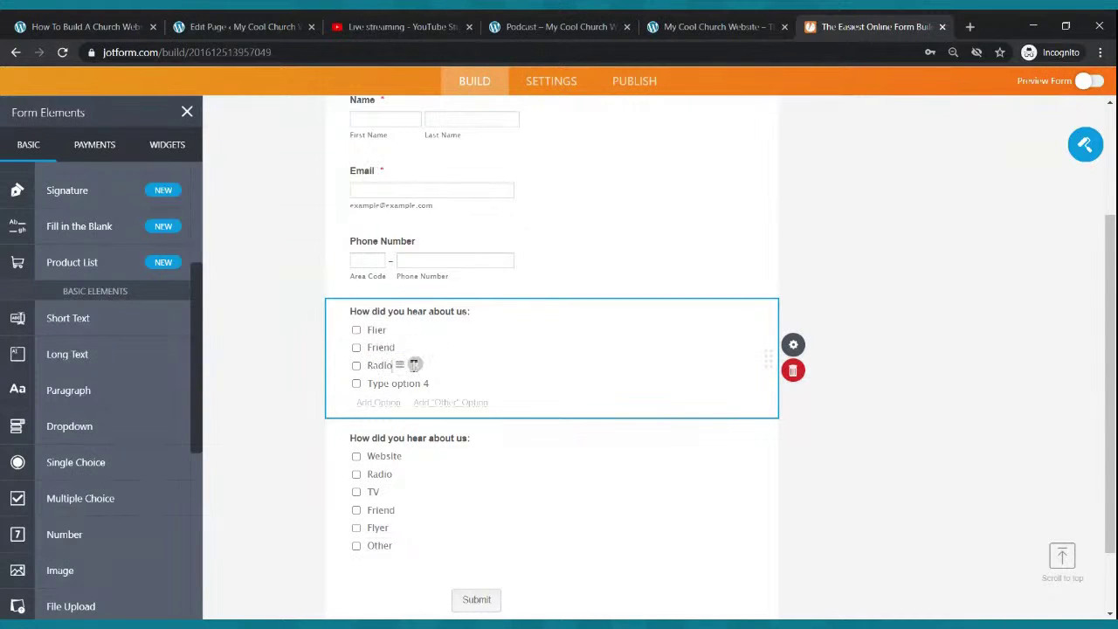
{"action": "left_click", "coordinate": [388, 384]}
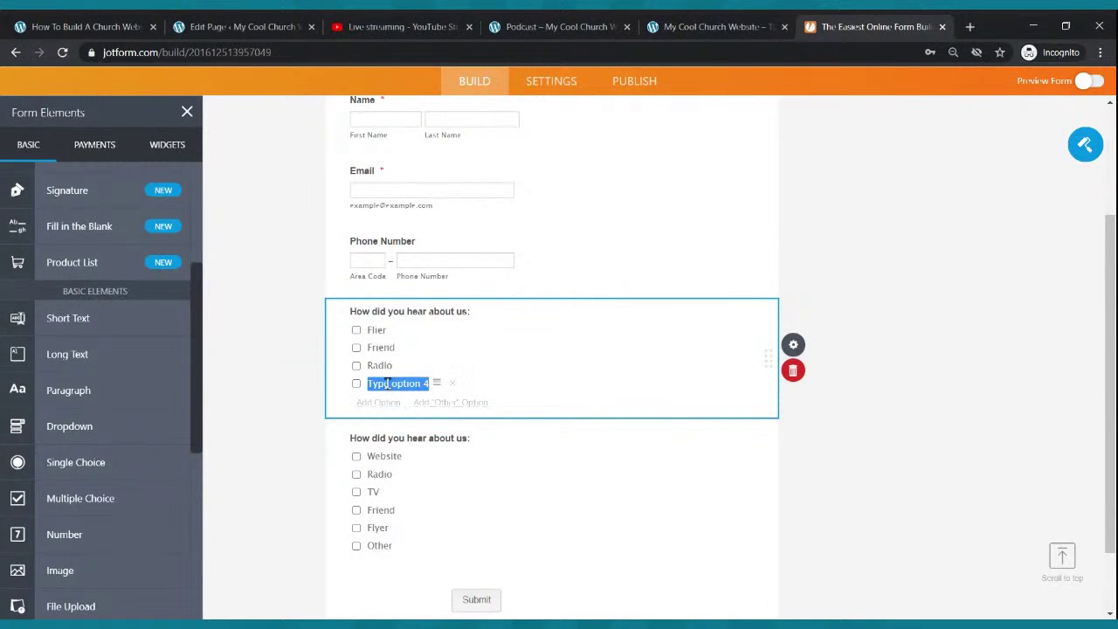
{"action": "type", "text": "Televis"}
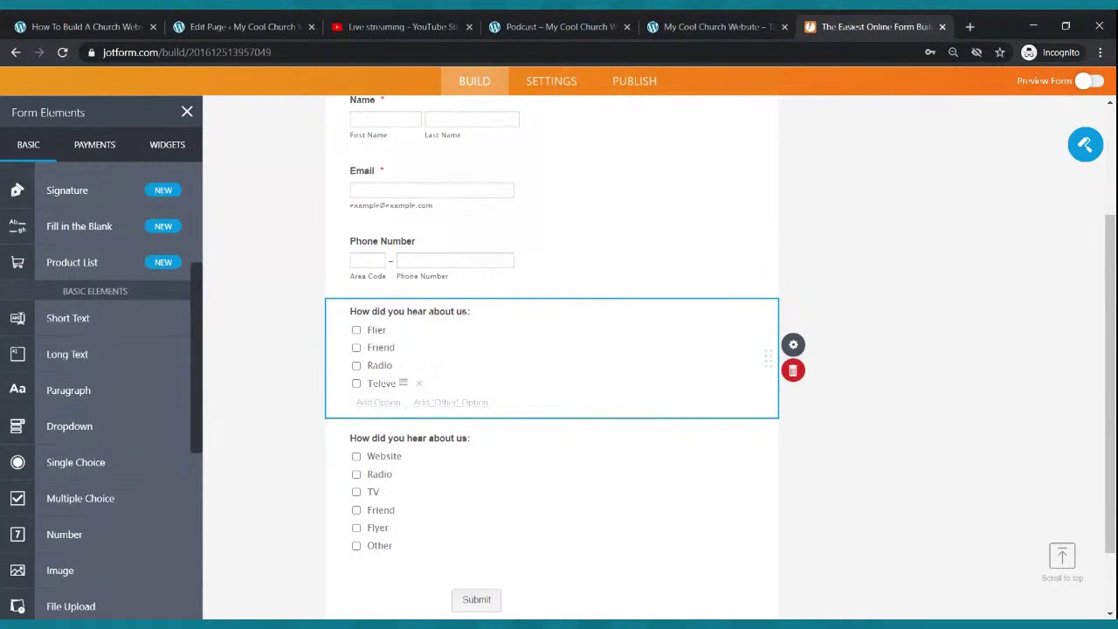
{"action": "type", "text": "sion"}
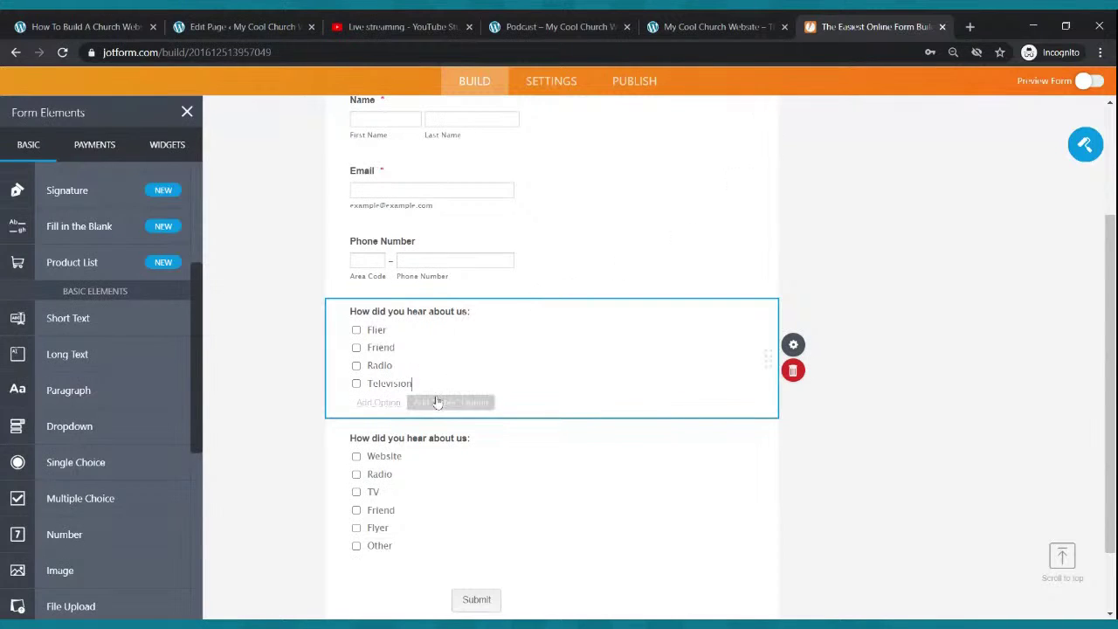
{"action": "left_click", "coordinate": [378, 402]}
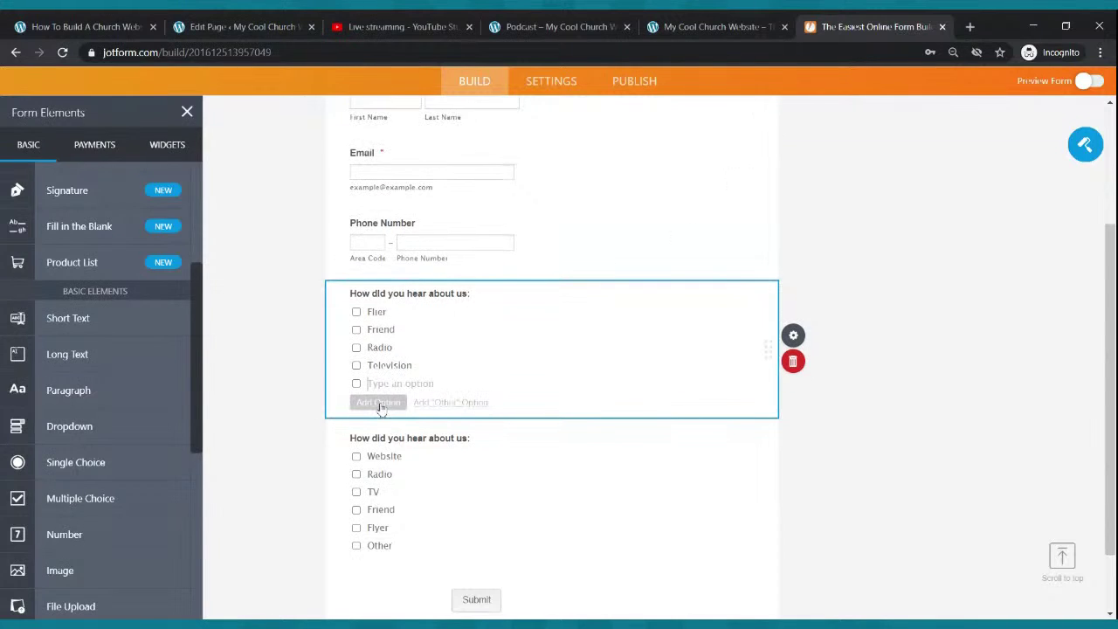
{"action": "type", "text": "w"}
{"action": "key", "text": "BackSpace"}
{"action": "type", "text": "Internet"}
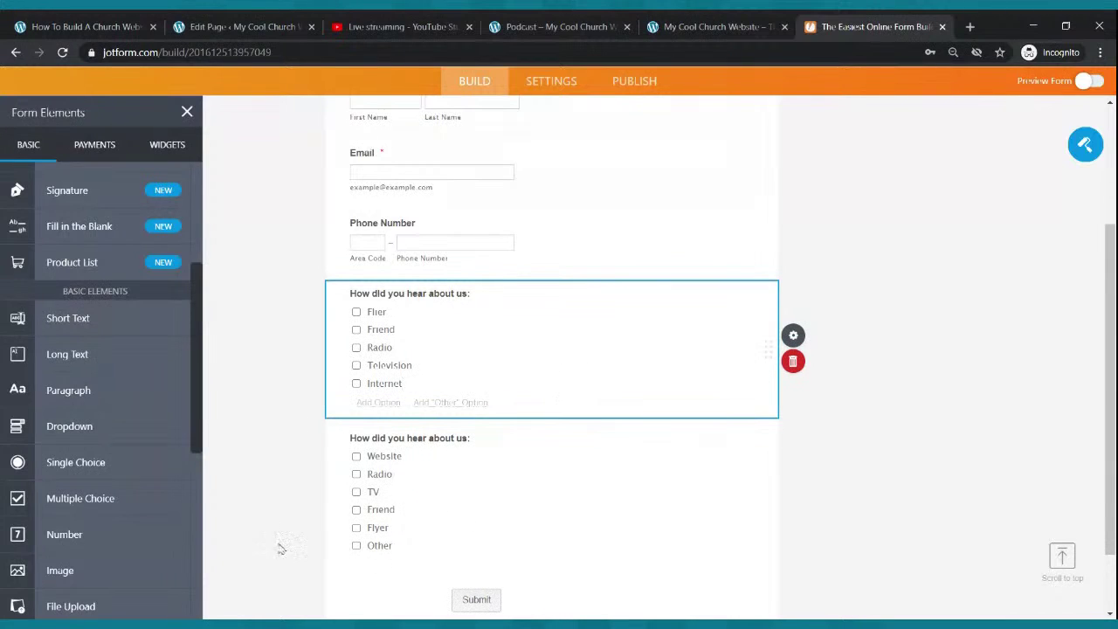
{"action": "left_click", "coordinate": [801, 362]}
{"action": "scroll", "coordinate": [626, 392], "scroll_direction": "up", "scroll_amount": 3}
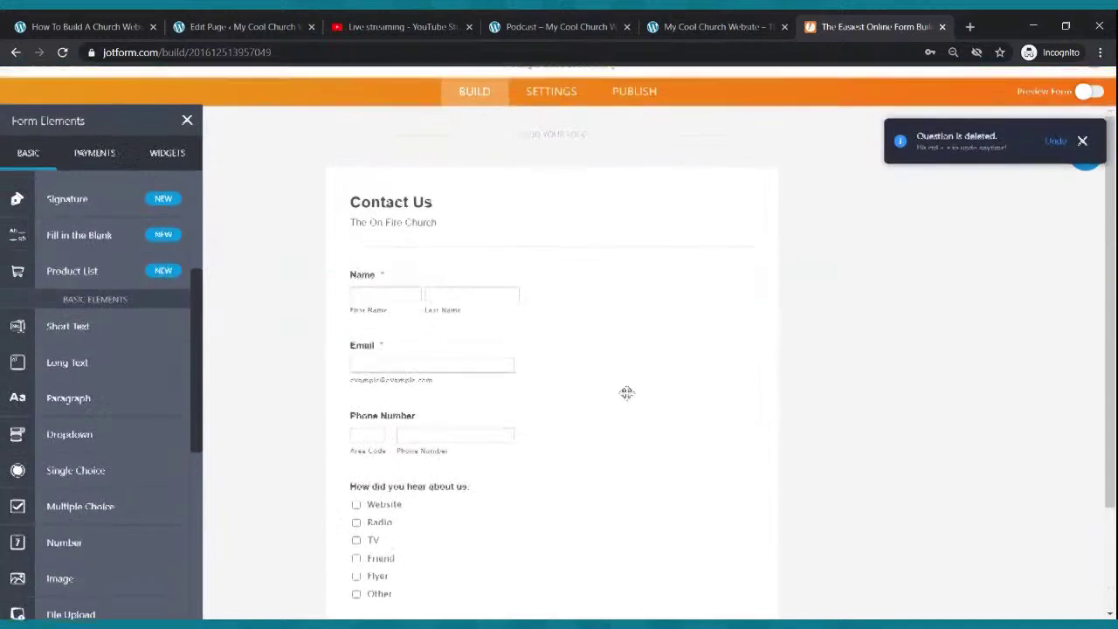
{"action": "scroll", "coordinate": [634, 381], "scroll_direction": "down", "scroll_amount": 2}
{"action": "scroll", "coordinate": [661, 414], "scroll_direction": "up", "scroll_amount": 2}
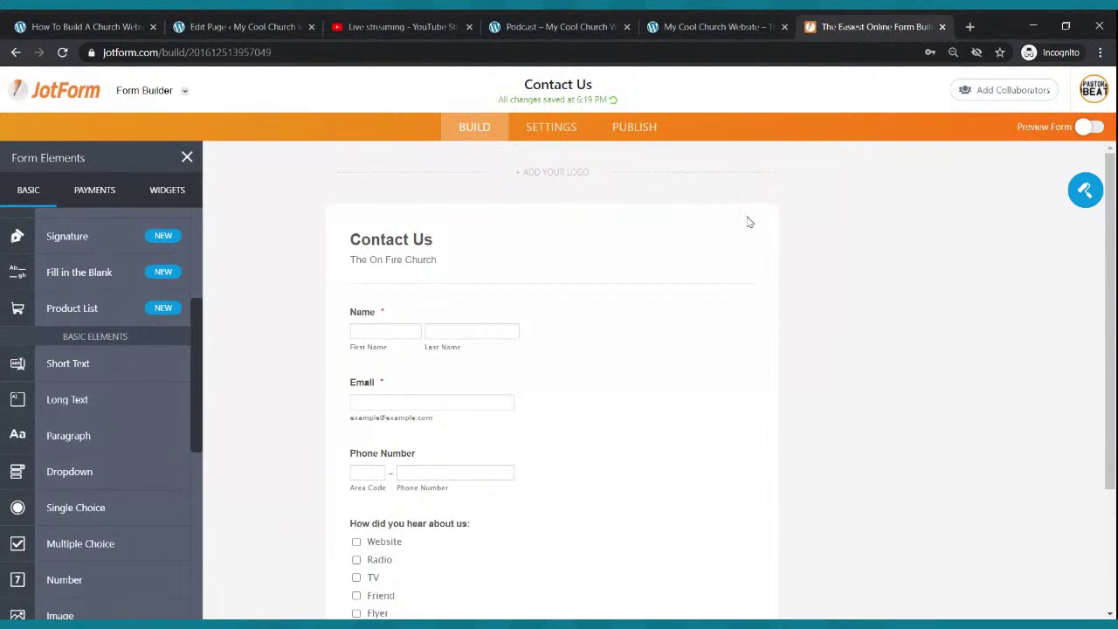
- Copy the Contact Us form's embed code from Publish > Embed and return to WordPress
{"action": "left_click", "coordinate": [648, 133]}
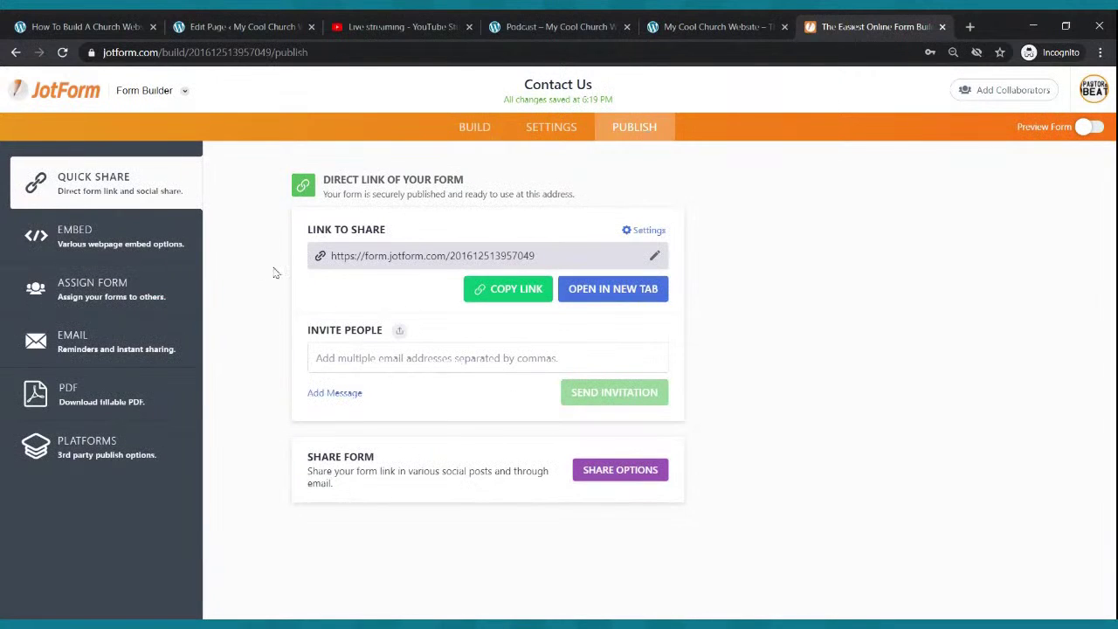
{"action": "left_click", "coordinate": [95, 240]}
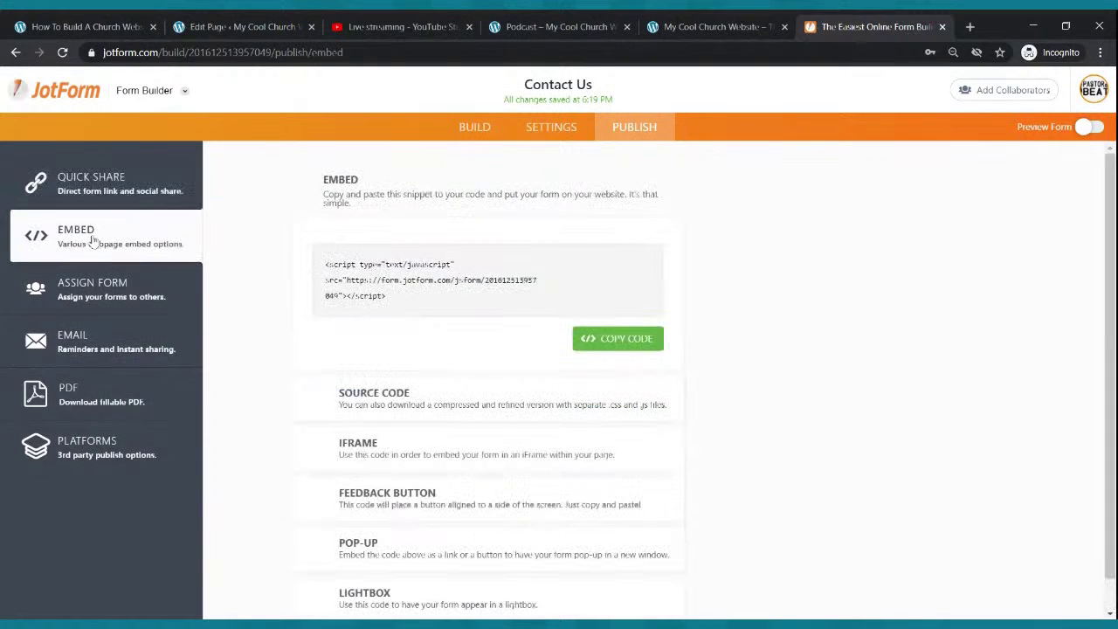
{"action": "left_click", "coordinate": [617, 340]}
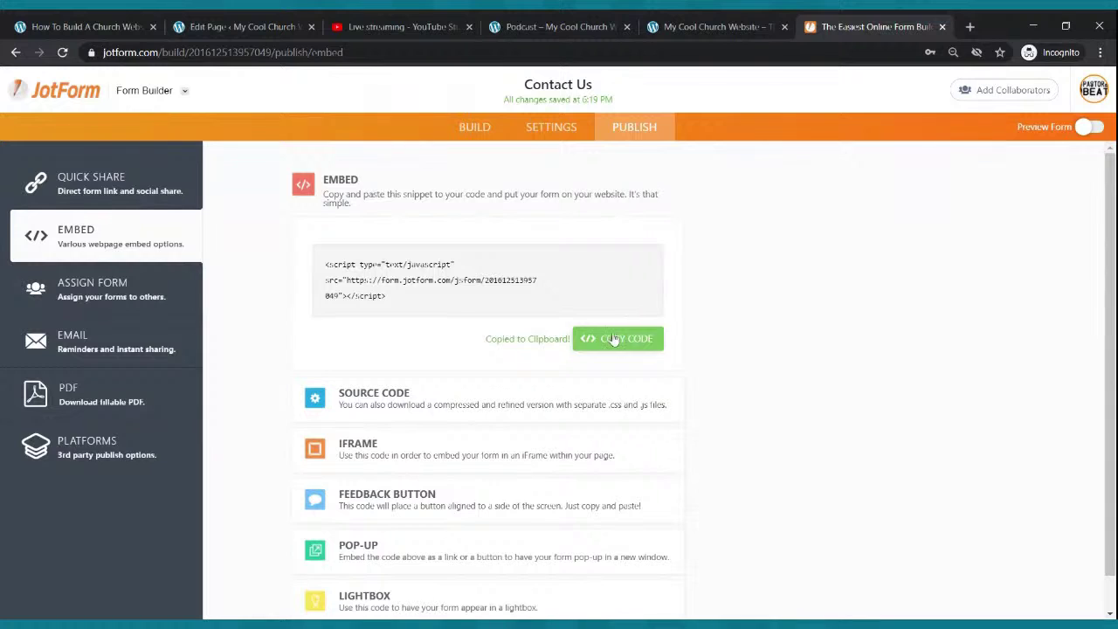
{"action": "left_click", "coordinate": [273, 33]}
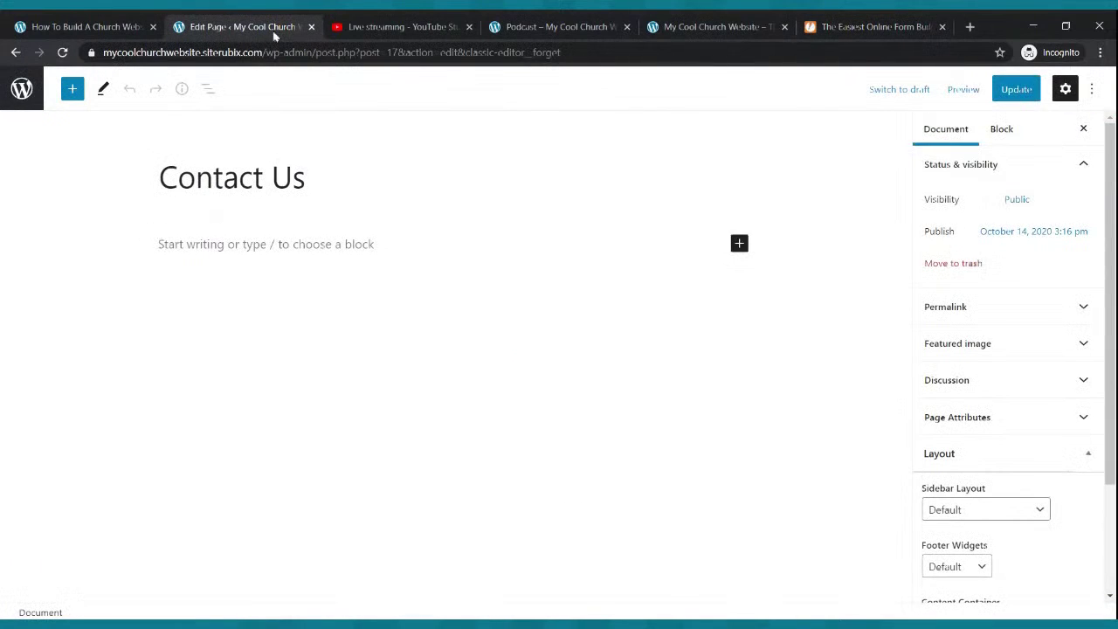
- Paste the JotForm embed script into a new Custom HTML block and update the Contact Us page
{"action": "left_click", "coordinate": [739, 249]}
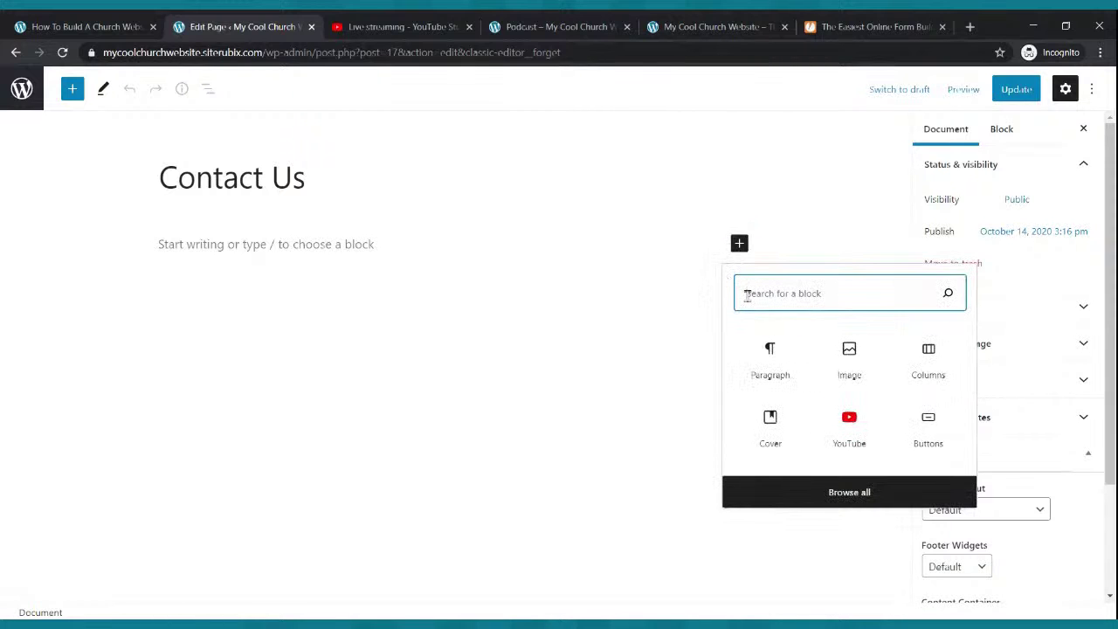
{"action": "type", "text": "html"}
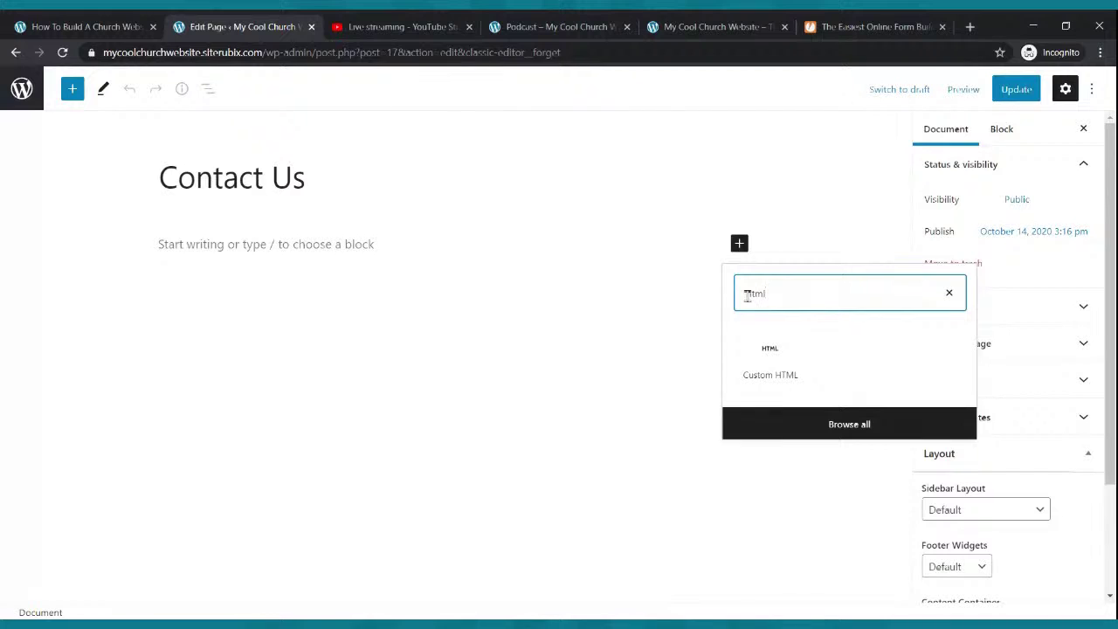
{"action": "left_click", "coordinate": [777, 368]}
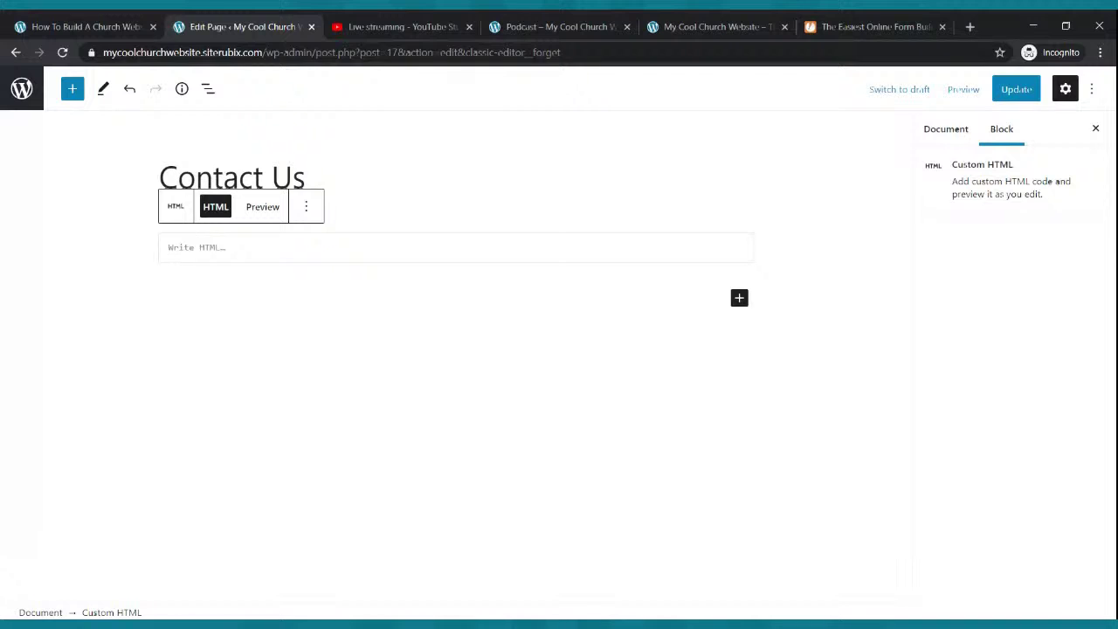
{"action": "key", "text": "ctrl+v"}
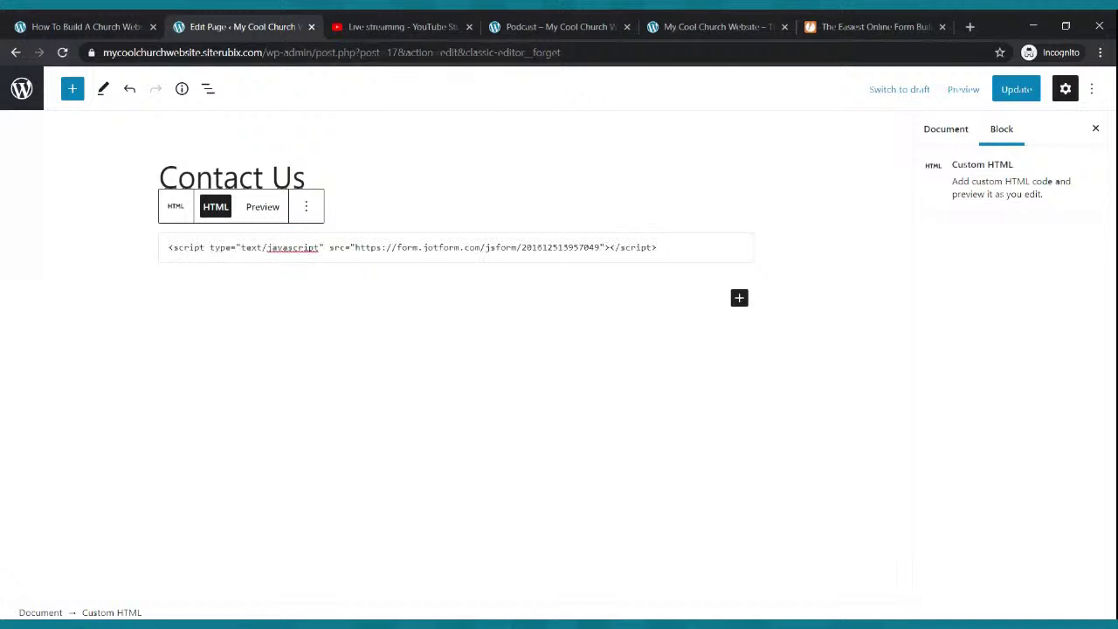
{"action": "left_click", "coordinate": [1009, 94]}
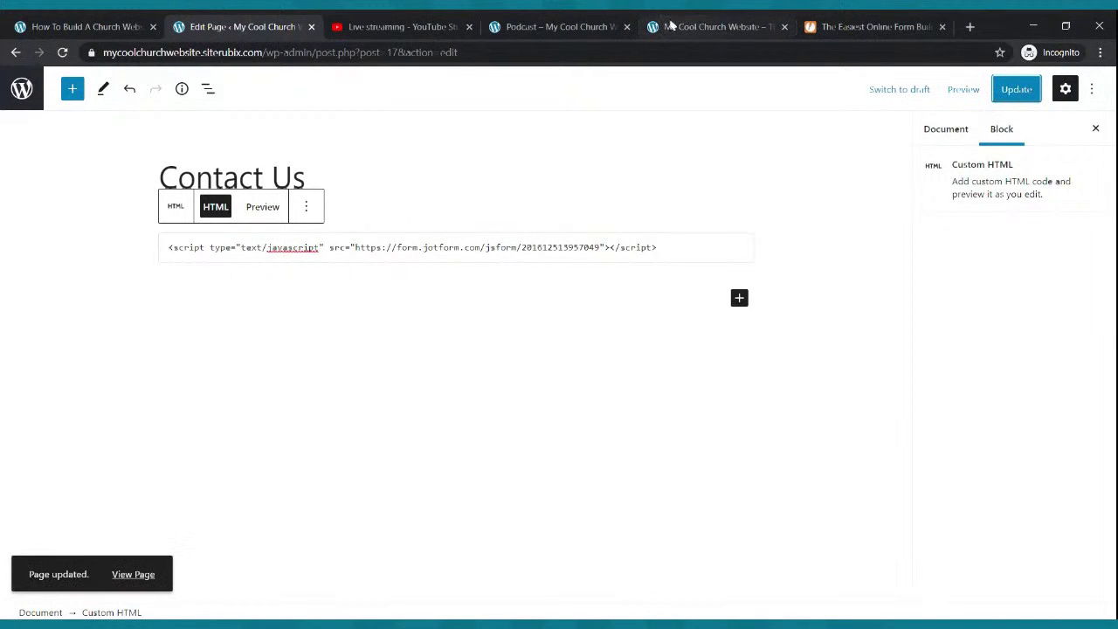
{"action": "left_click", "coordinate": [590, 27]}
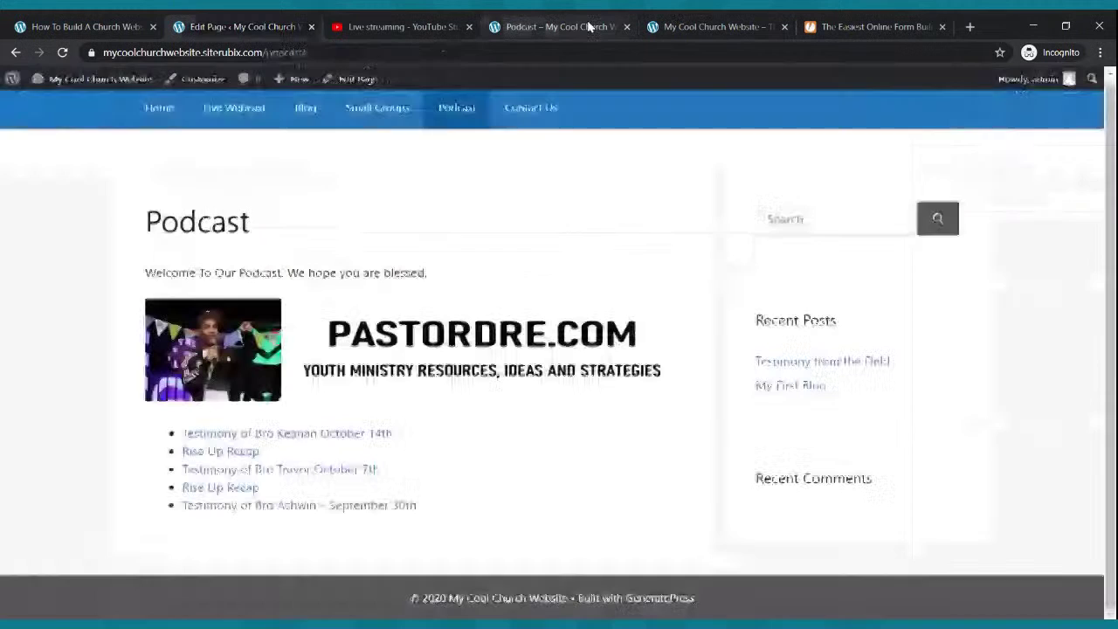
- Go to the live Contact Us page and scroll through the embedded form
{"action": "left_click", "coordinate": [532, 110]}
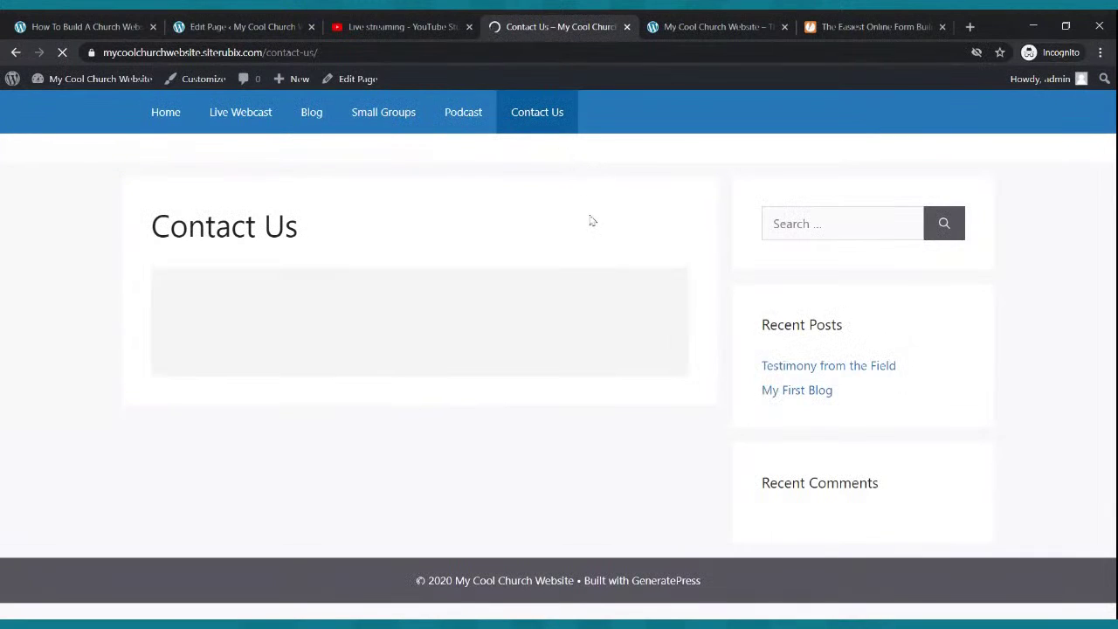
{"action": "scroll", "coordinate": [592, 227], "scroll_direction": "down", "scroll_amount": 3}
{"action": "scroll", "coordinate": [593, 217], "scroll_direction": "down", "scroll_amount": 1}
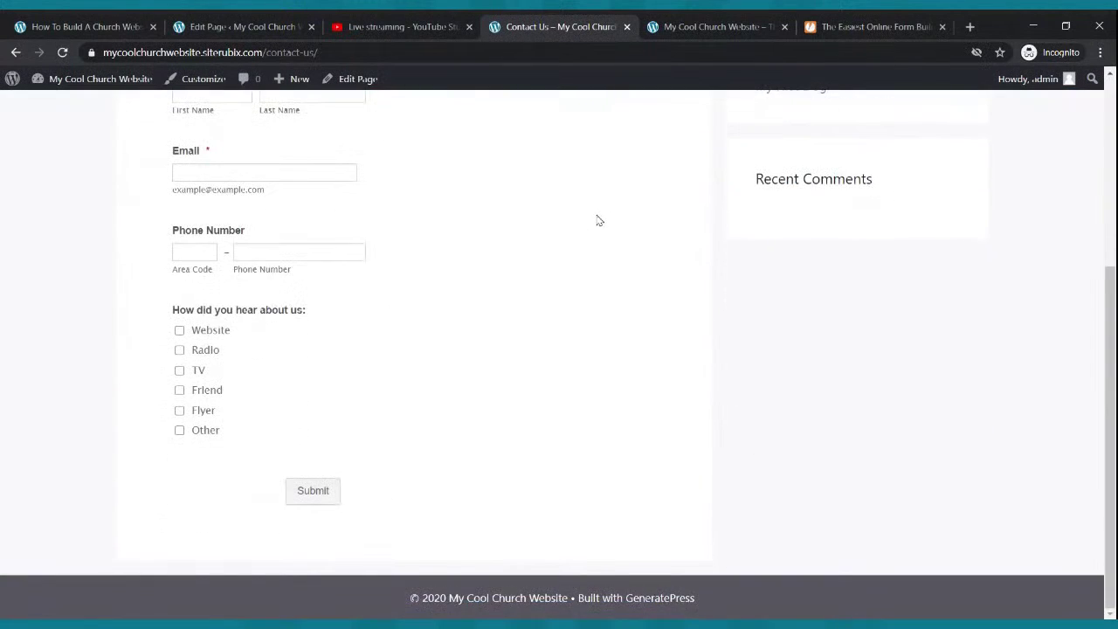
{"action": "scroll", "coordinate": [597, 218], "scroll_direction": "up", "scroll_amount": 4}
- Compare against the JotForm embed code page, then review the Contact Us page again
{"action": "left_click", "coordinate": [865, 26]}
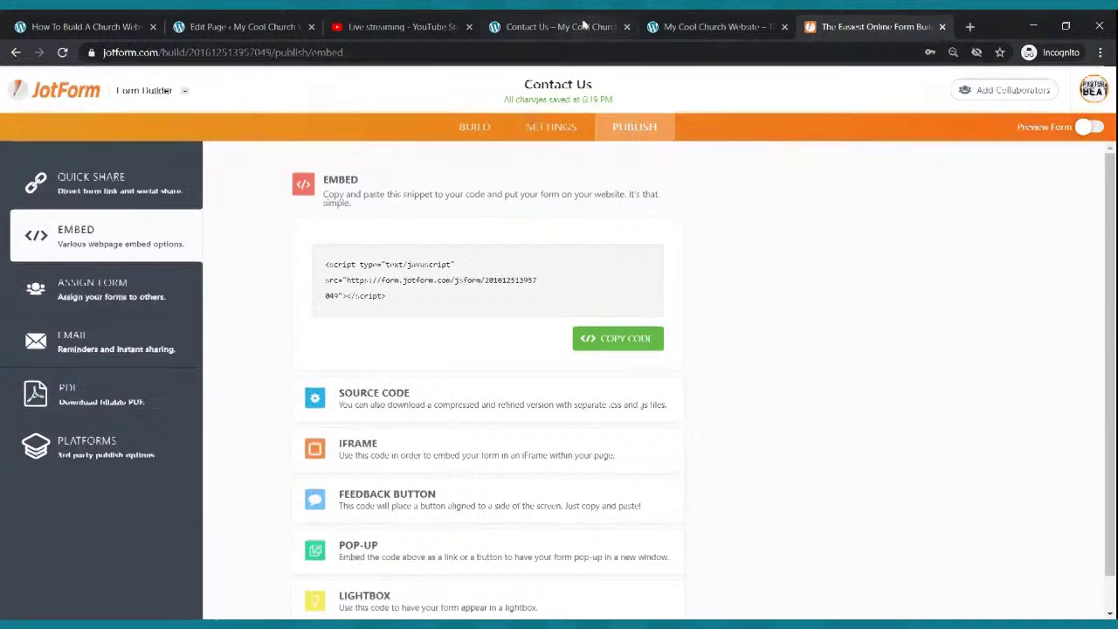
{"action": "left_click", "coordinate": [581, 26]}
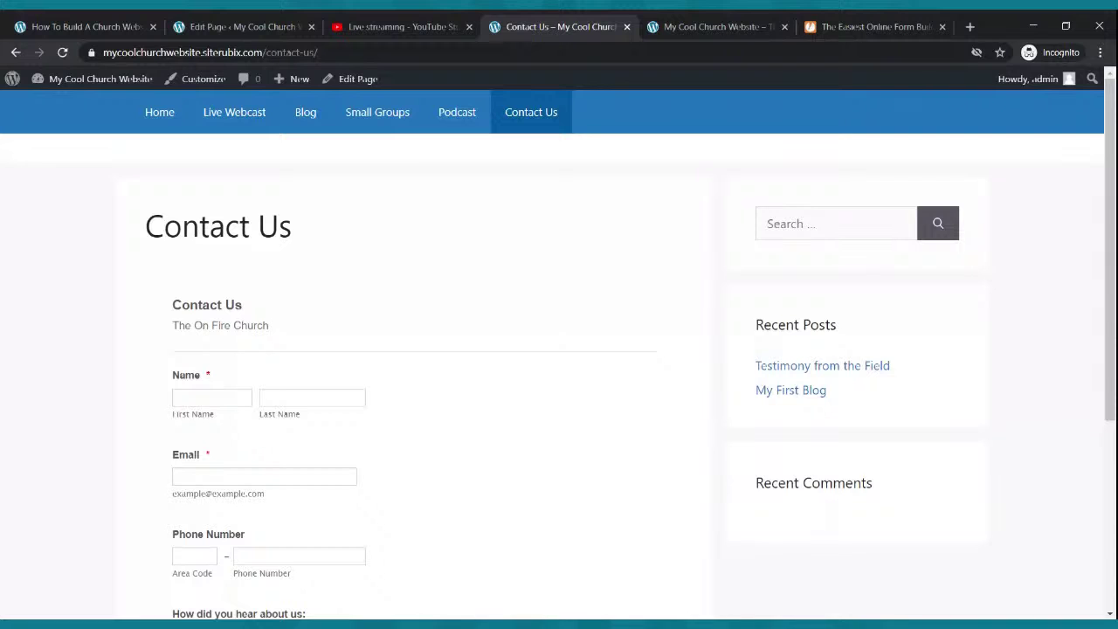
{"action": "scroll", "coordinate": [292, 402], "scroll_direction": "down", "scroll_amount": 5}
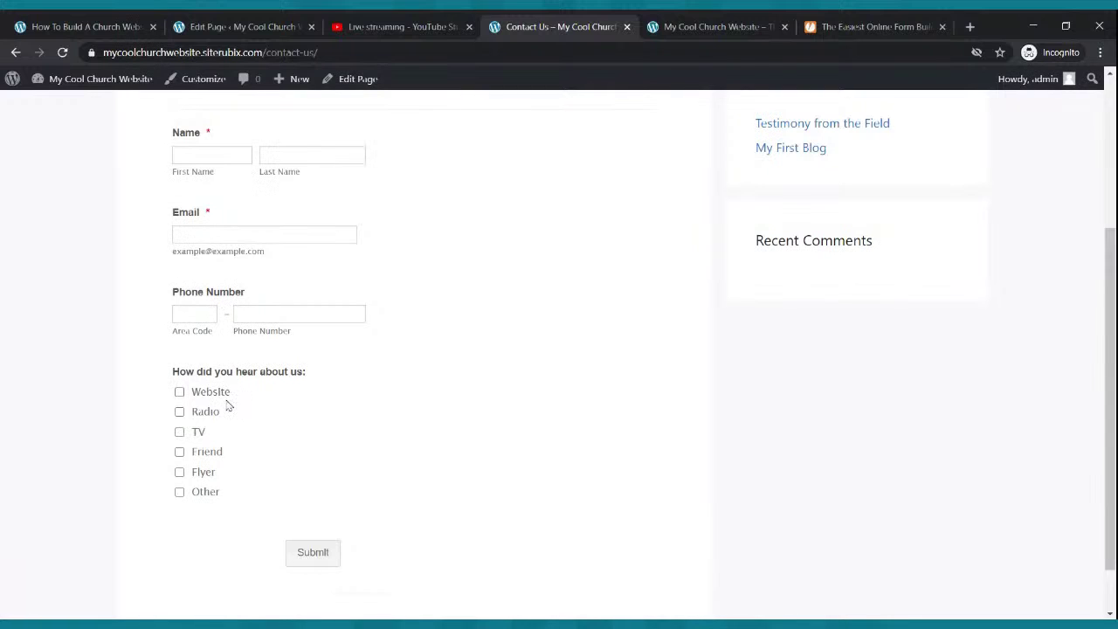
{"action": "scroll", "coordinate": [227, 415], "scroll_direction": "up", "scroll_amount": 3}
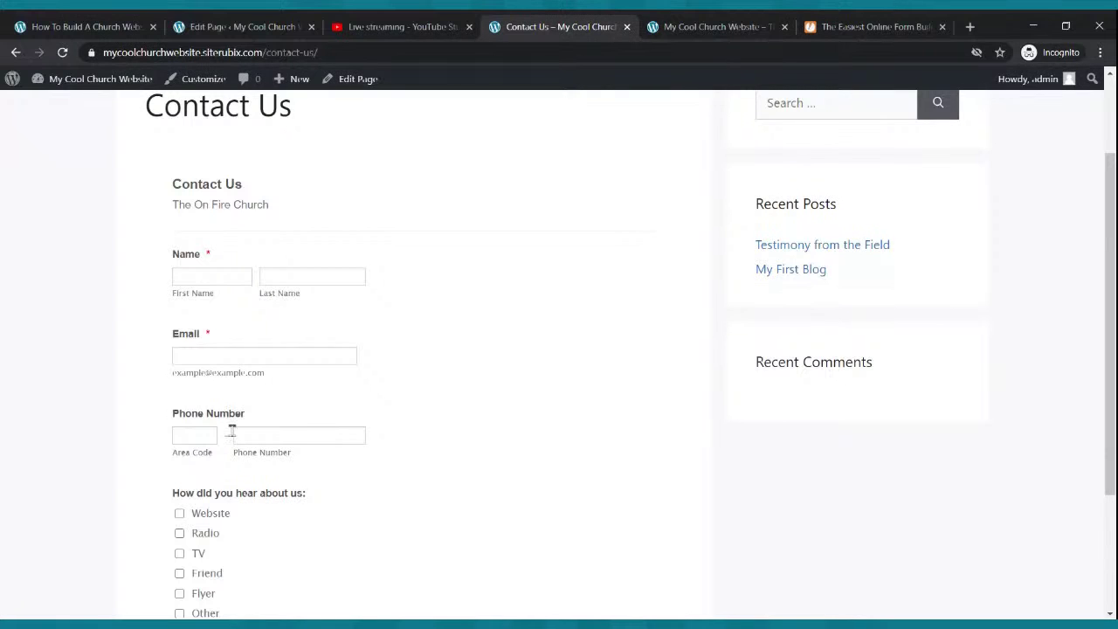
{"action": "scroll", "coordinate": [232, 429], "scroll_direction": "up", "scroll_amount": 2}
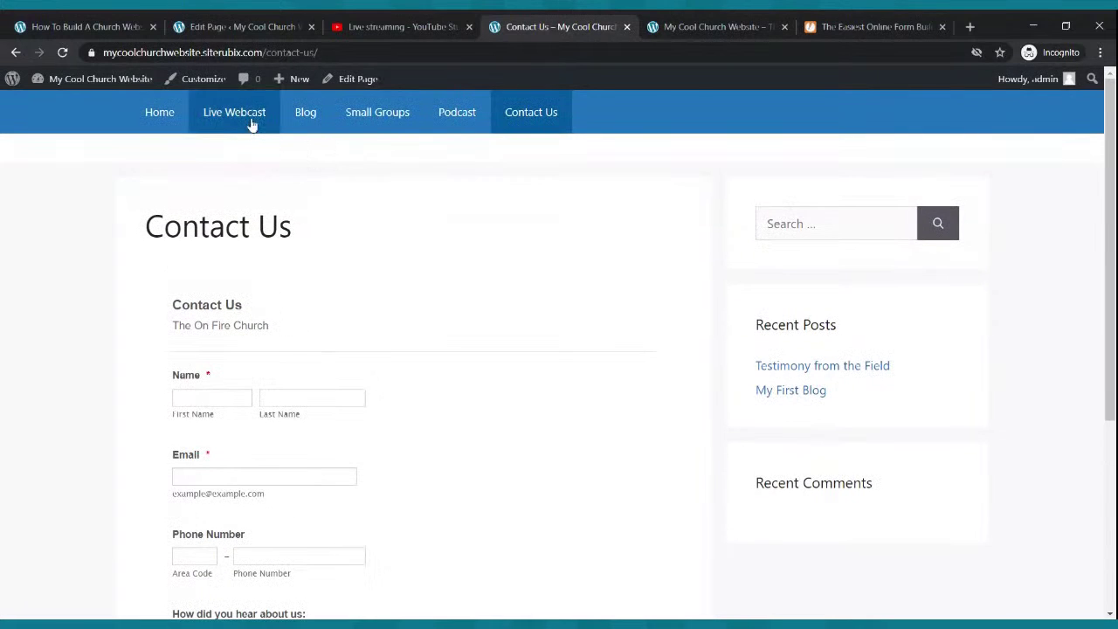
- Reload Contact Us and check the Name, Email, Phone, checklist and Submit fields
{"action": "left_click", "coordinate": [528, 114]}
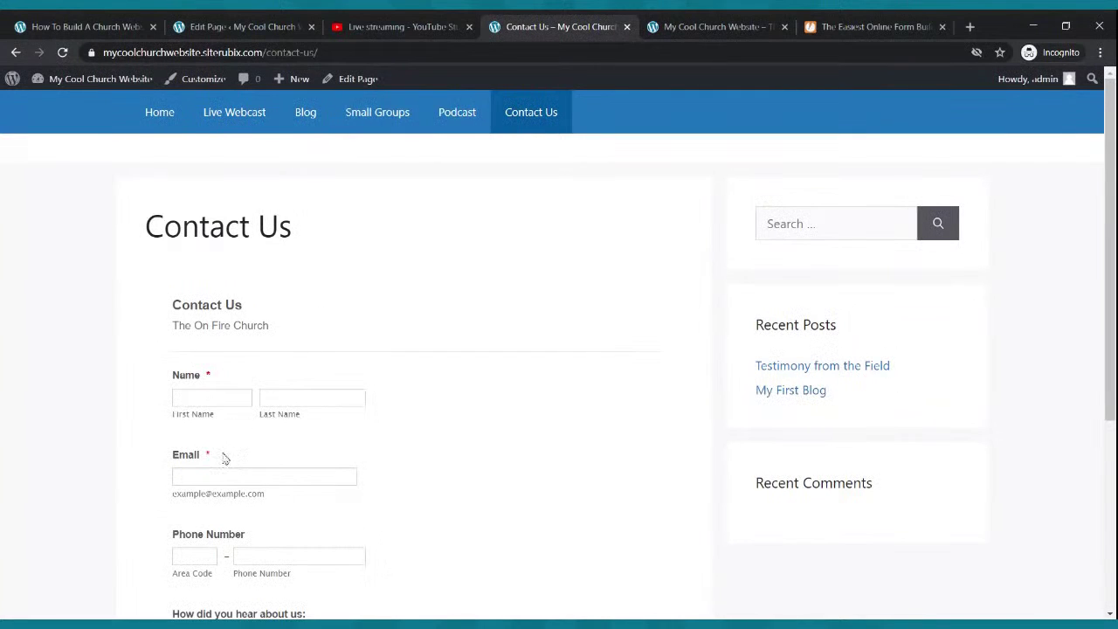
{"action": "scroll", "coordinate": [225, 459], "scroll_direction": "down", "scroll_amount": 3}
{"action": "scroll", "coordinate": [224, 550], "scroll_direction": "down", "scroll_amount": 3}
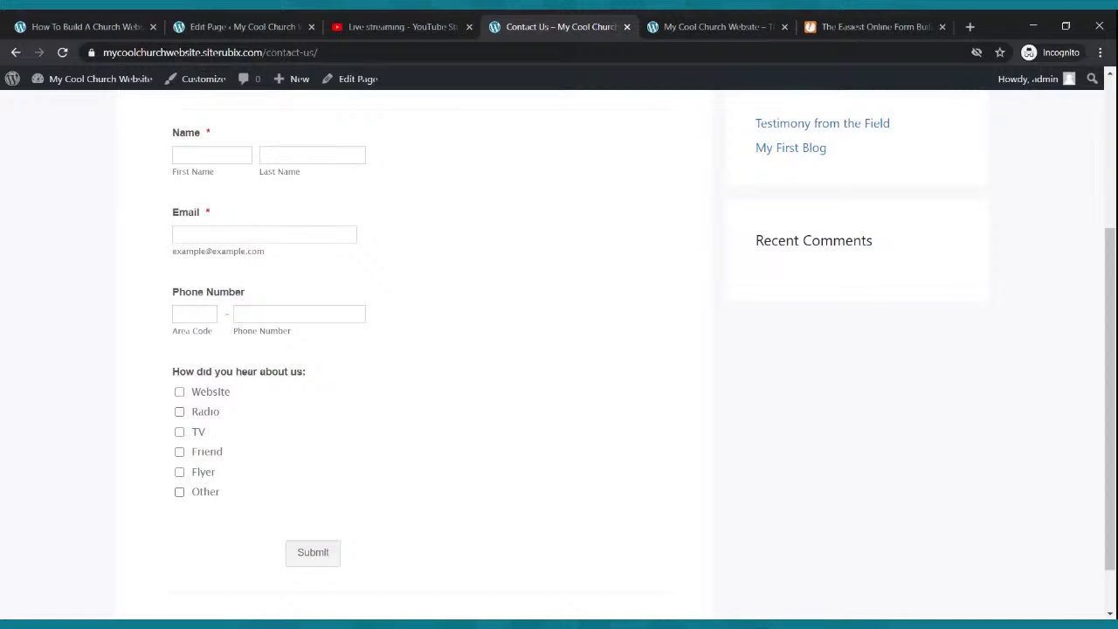
{"action": "scroll", "coordinate": [249, 486], "scroll_direction": "up", "scroll_amount": 6}
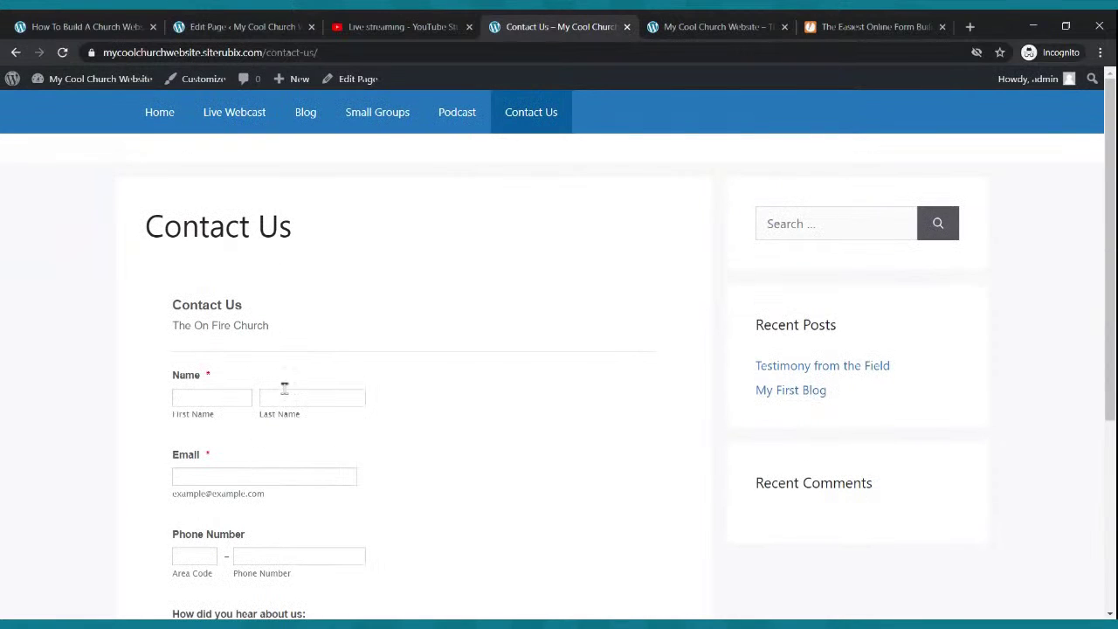
{"action": "left_click", "coordinate": [162, 115]}
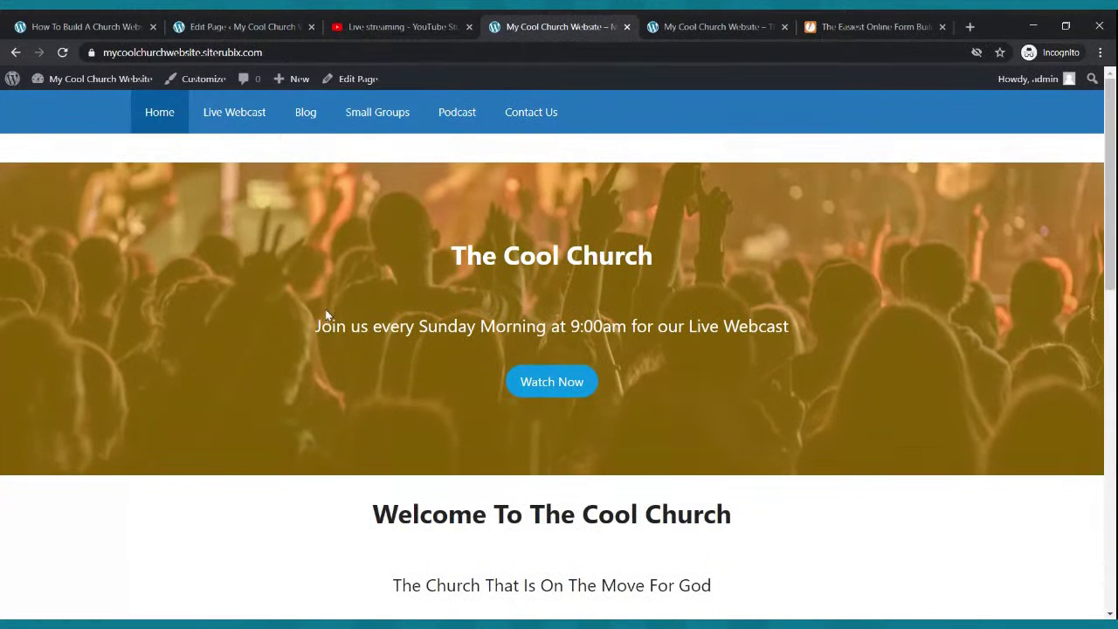
{"action": "scroll", "coordinate": [340, 290], "scroll_direction": "down", "scroll_amount": 7}
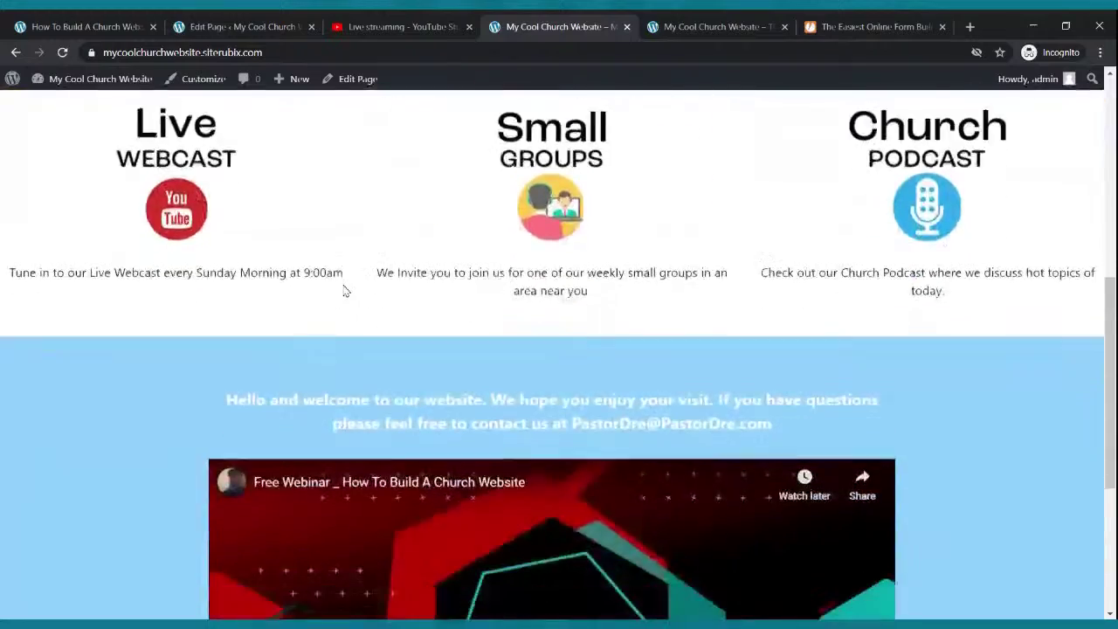
{"action": "scroll", "coordinate": [345, 291], "scroll_direction": "up", "scroll_amount": 7}
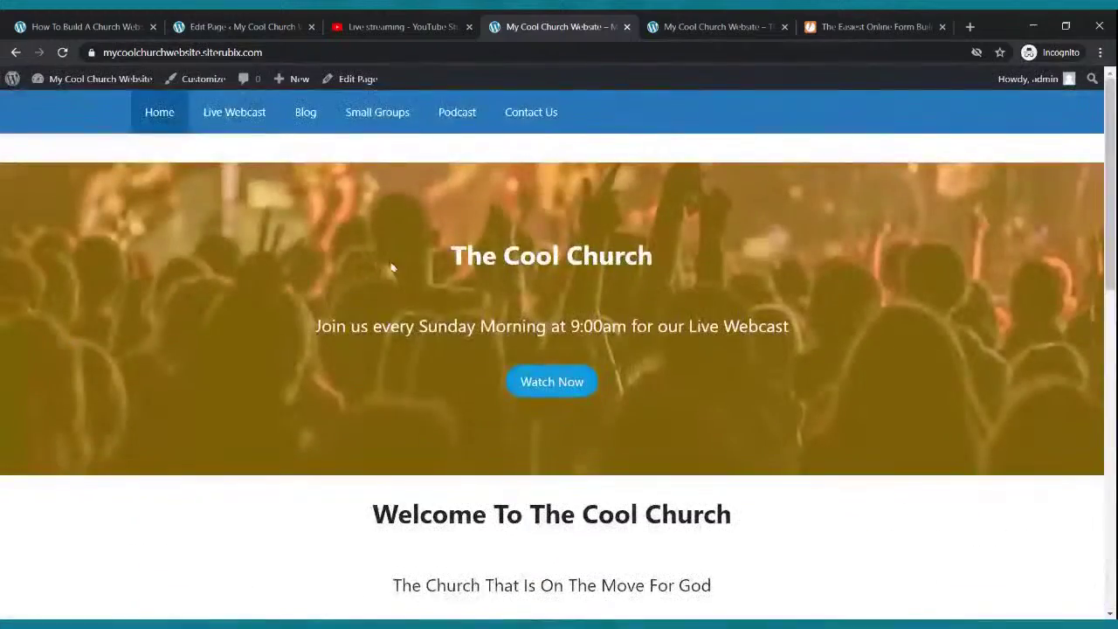
{"action": "left_click", "coordinate": [234, 114]}
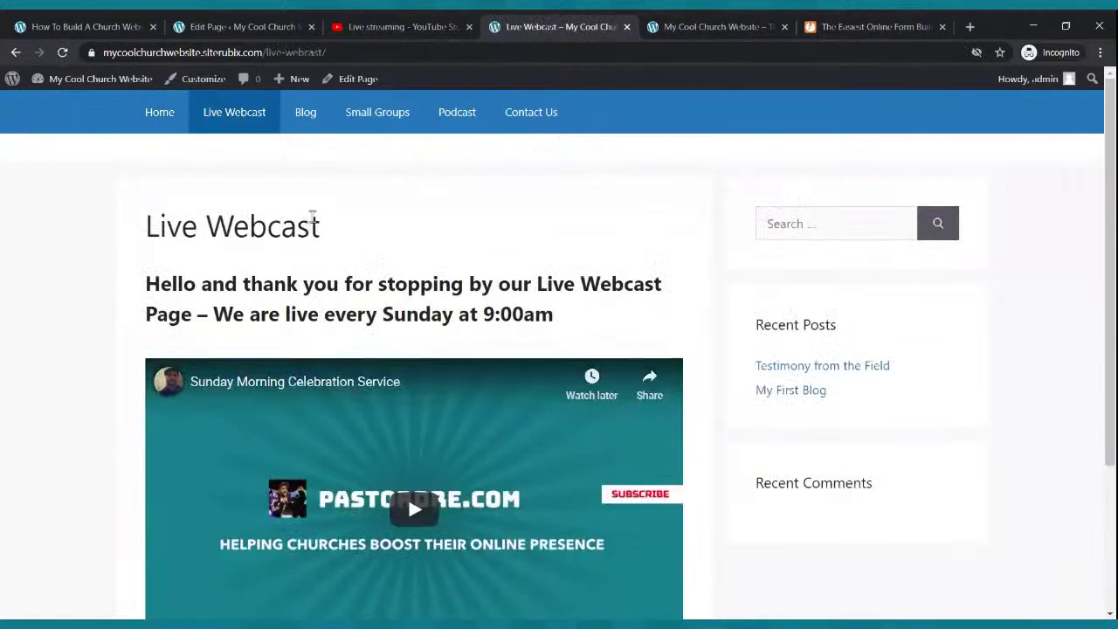
{"action": "scroll", "coordinate": [314, 222], "scroll_direction": "down", "scroll_amount": 2}
{"action": "scroll", "coordinate": [317, 226], "scroll_direction": "up", "scroll_amount": 2}
{"action": "scroll", "coordinate": [317, 226], "scroll_direction": "down", "scroll_amount": 2}
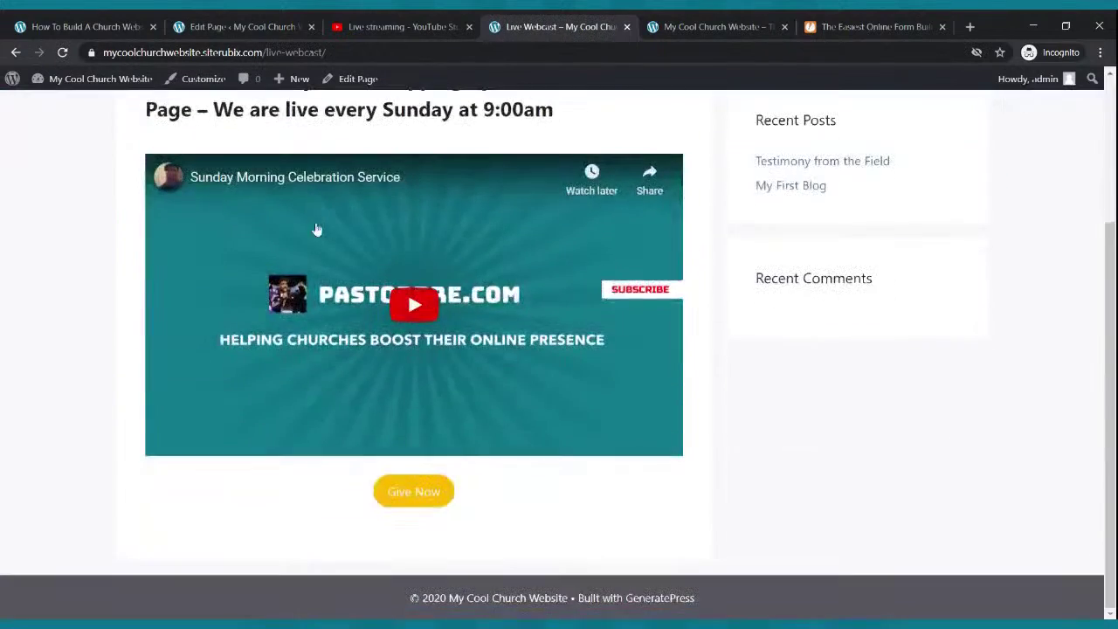
{"action": "scroll", "coordinate": [377, 504], "scroll_direction": "up", "scroll_amount": 2}
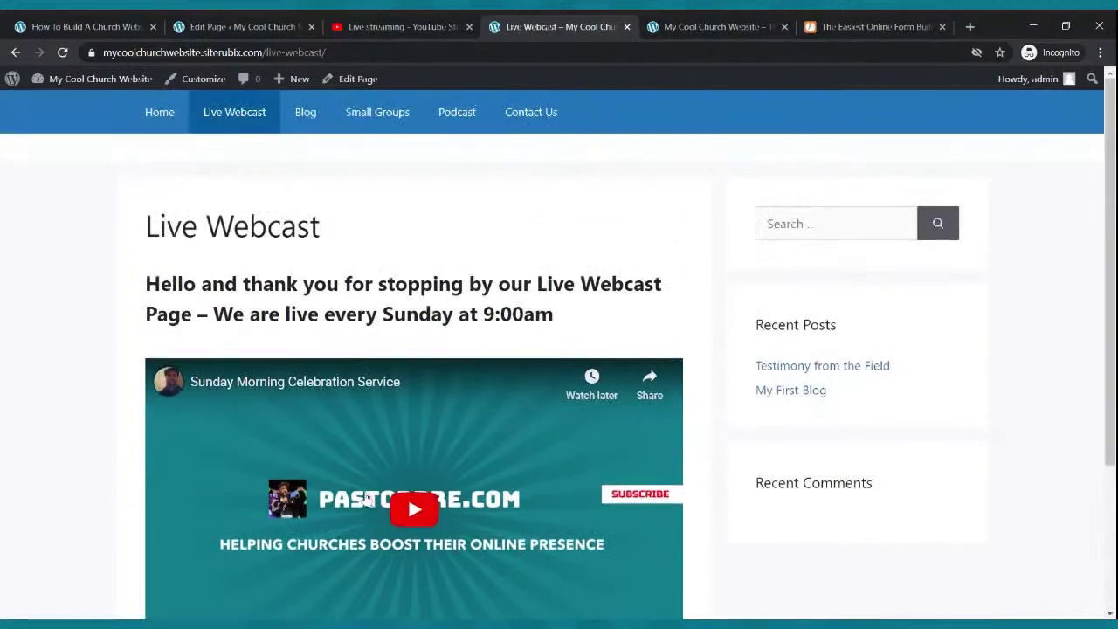
{"action": "left_click", "coordinate": [305, 118]}
{"action": "scroll", "coordinate": [341, 186], "scroll_direction": "down", "scroll_amount": 2}
{"action": "scroll", "coordinate": [352, 175], "scroll_direction": "up", "scroll_amount": 2}
{"action": "scroll", "coordinate": [387, 194], "scroll_direction": "down", "scroll_amount": 2}
{"action": "scroll", "coordinate": [387, 188], "scroll_direction": "up", "scroll_amount": 2}
{"action": "left_click", "coordinate": [447, 112]}
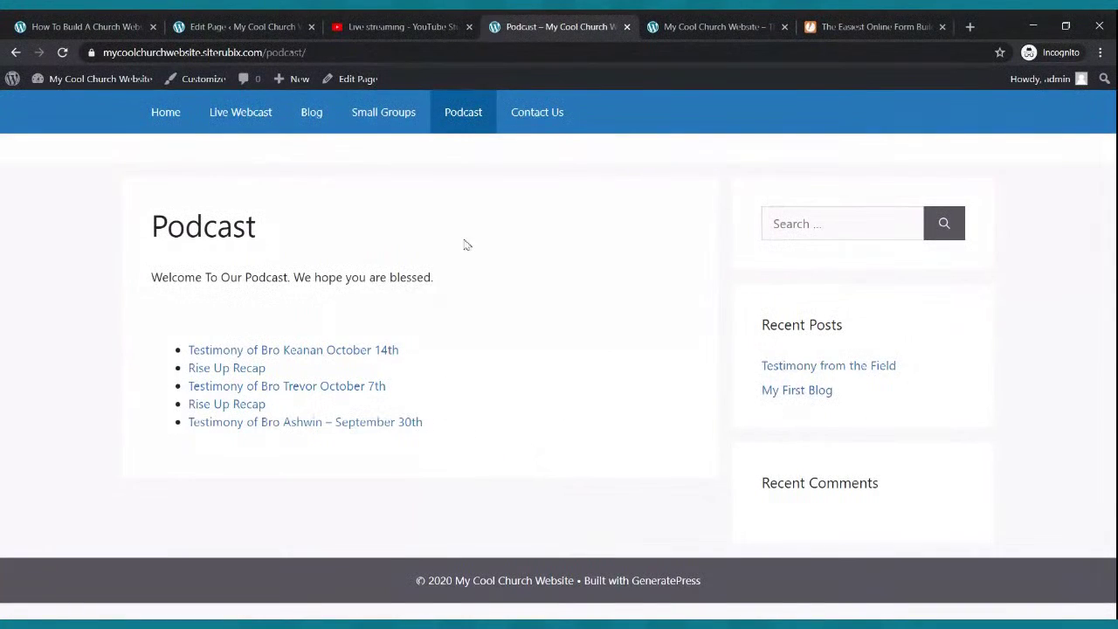
{"action": "left_click", "coordinate": [553, 112]}
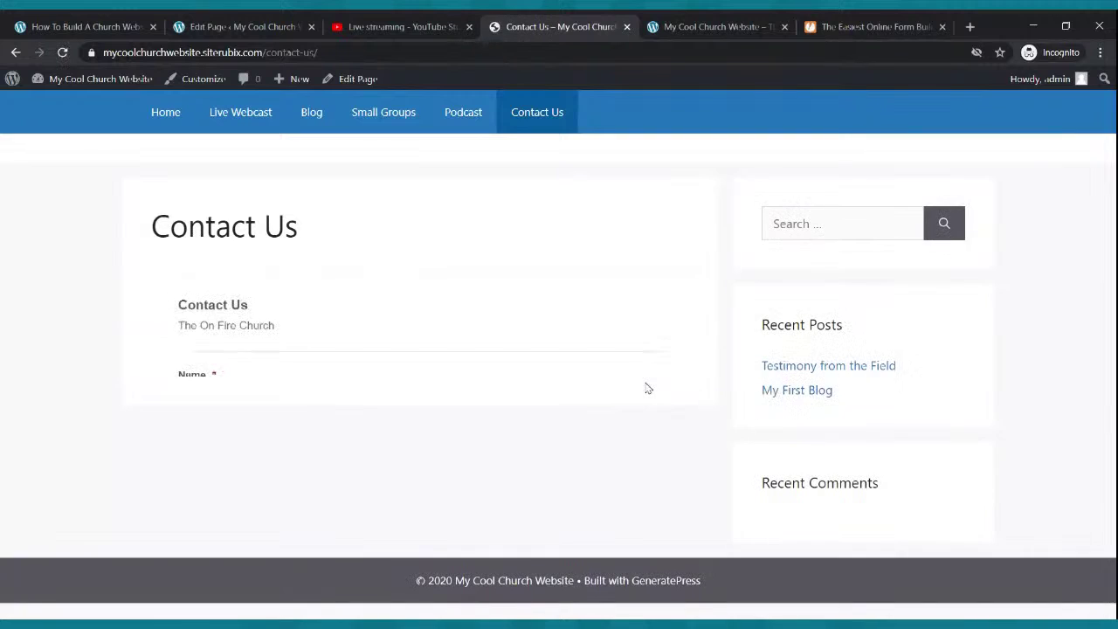
{"action": "scroll", "coordinate": [644, 382], "scroll_direction": "down", "scroll_amount": 4}
{"action": "scroll", "coordinate": [647, 382], "scroll_direction": "up", "scroll_amount": 4}
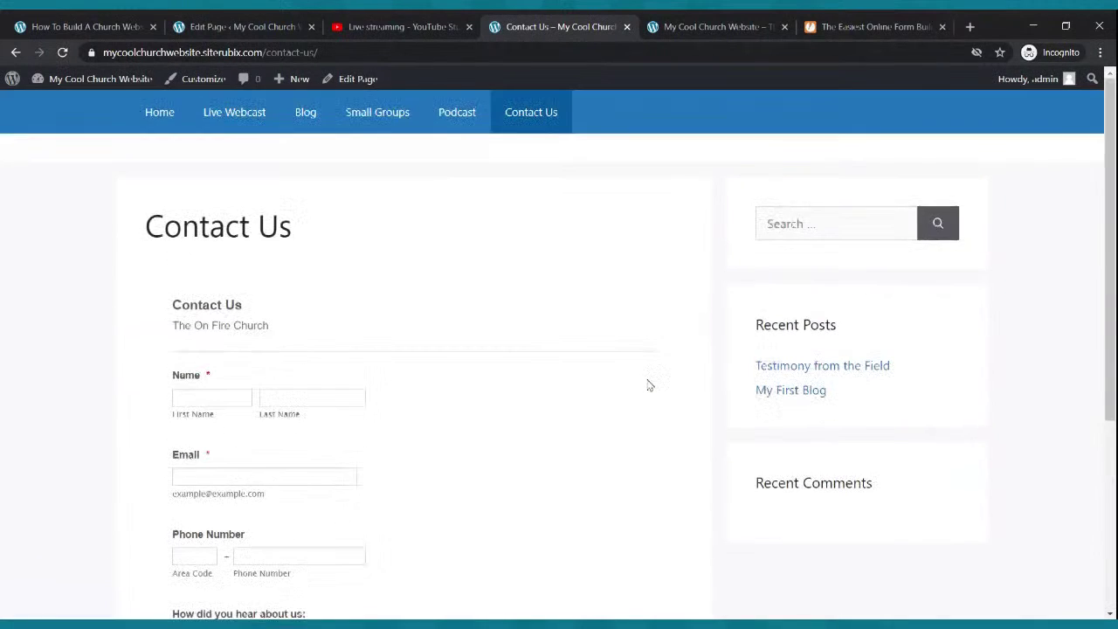